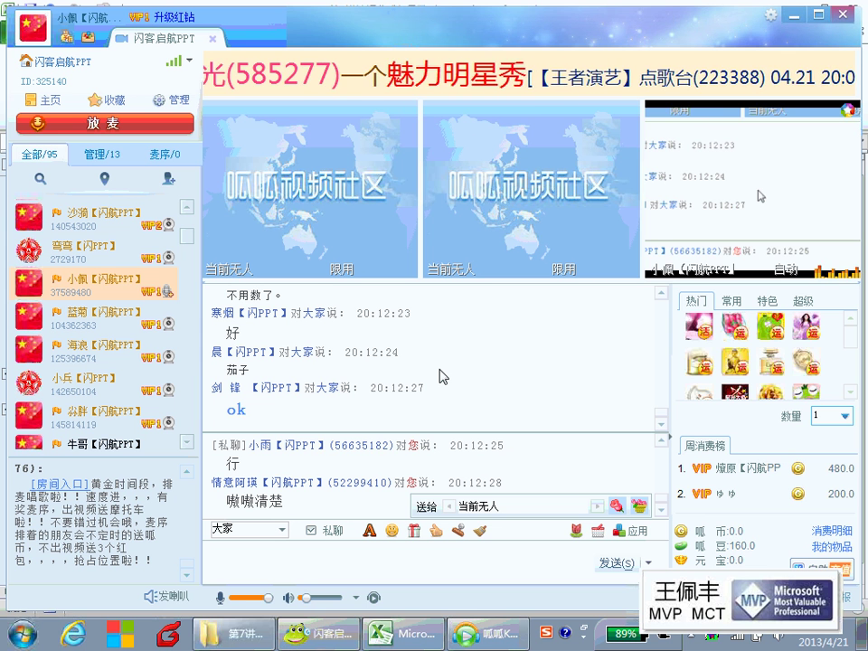
# Switch from the chat room to the 第7讲认识公式与函数.xlsx courseware workbook in Excel.
pyautogui.click(422, 640)
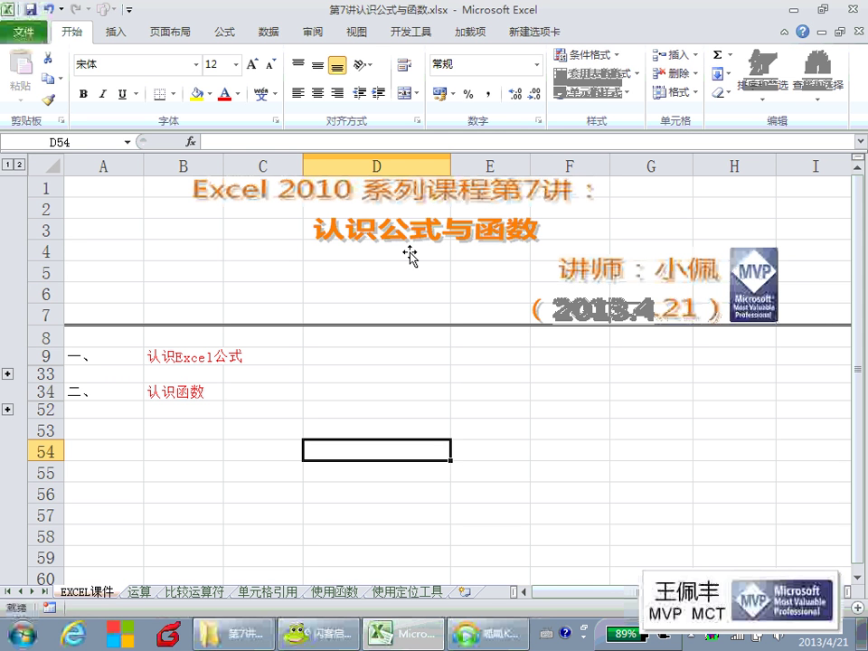
pyautogui.click(323, 632)
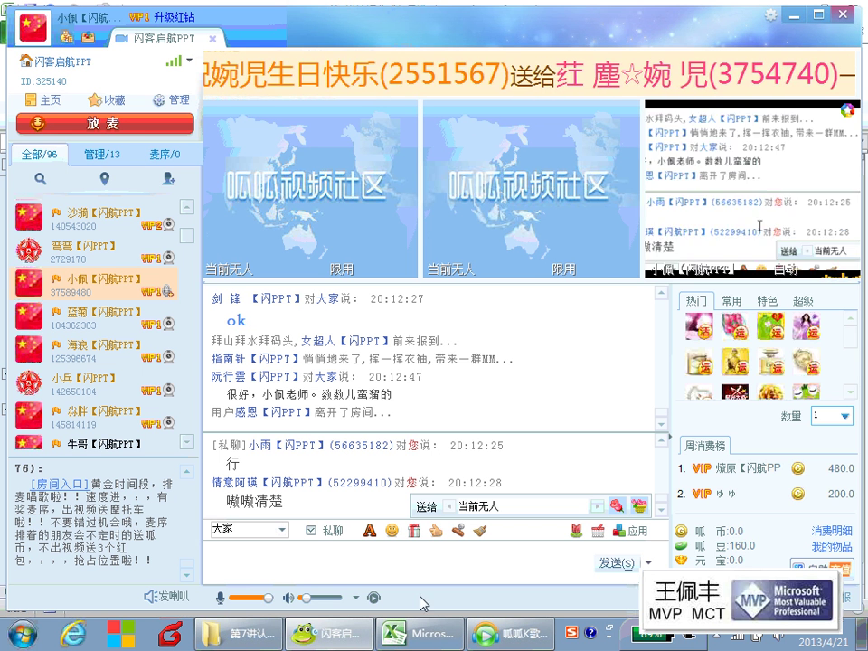
pyautogui.click(418, 633)
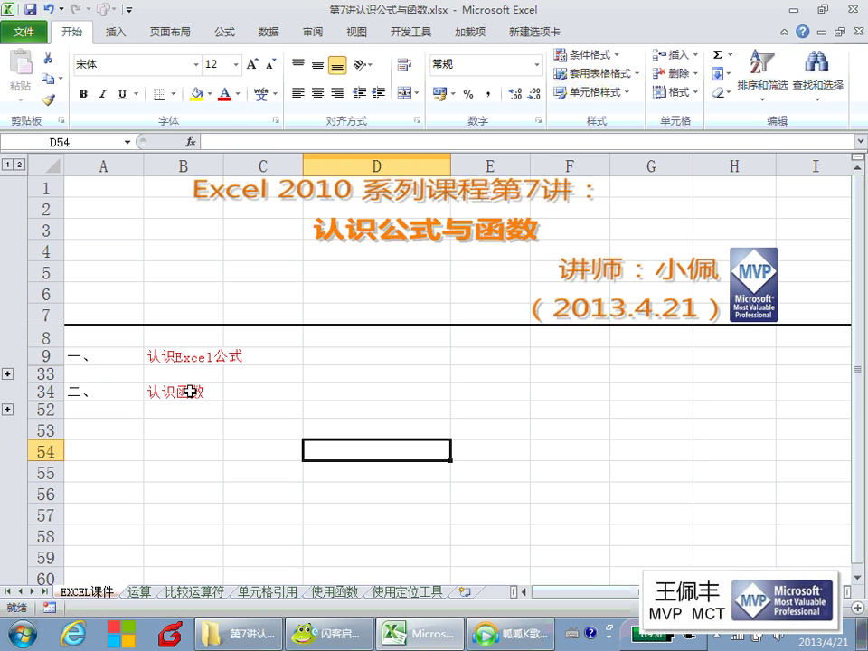
# Expand the 认识Excel公式 group under B9 and scroll through its operator, priority and reference notes.
pyautogui.click(181, 357)
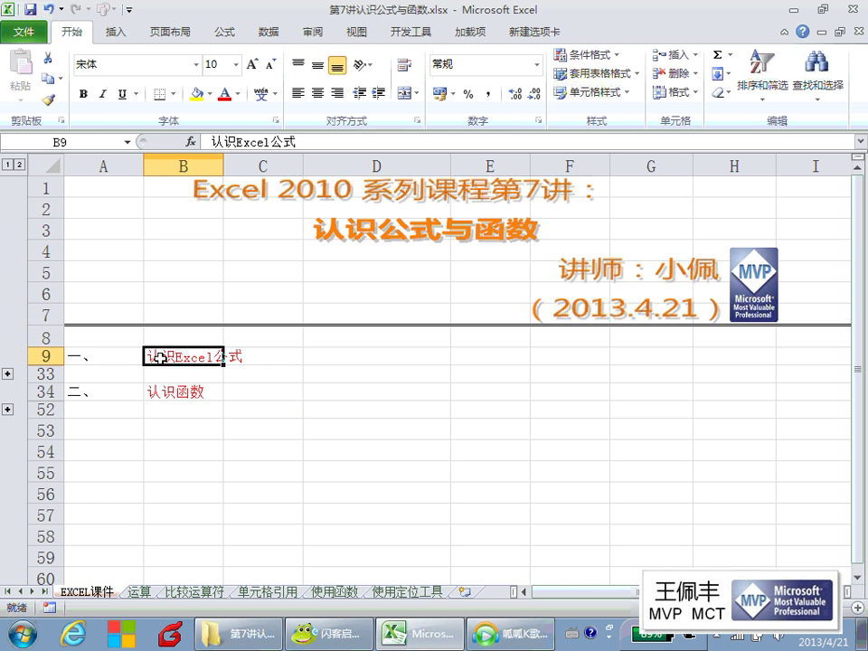
pyautogui.click(7, 372)
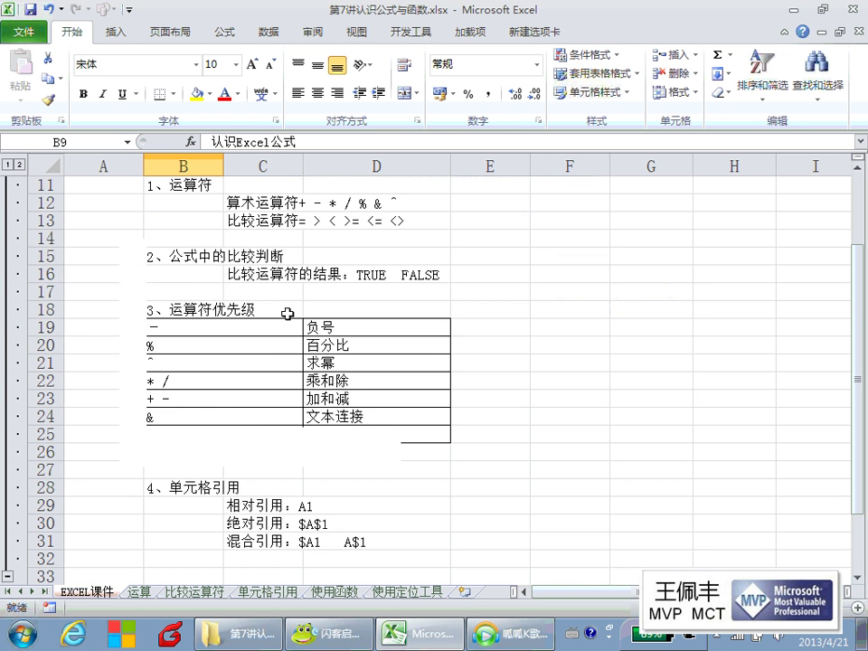
pyautogui.scroll(3, 287, 312)
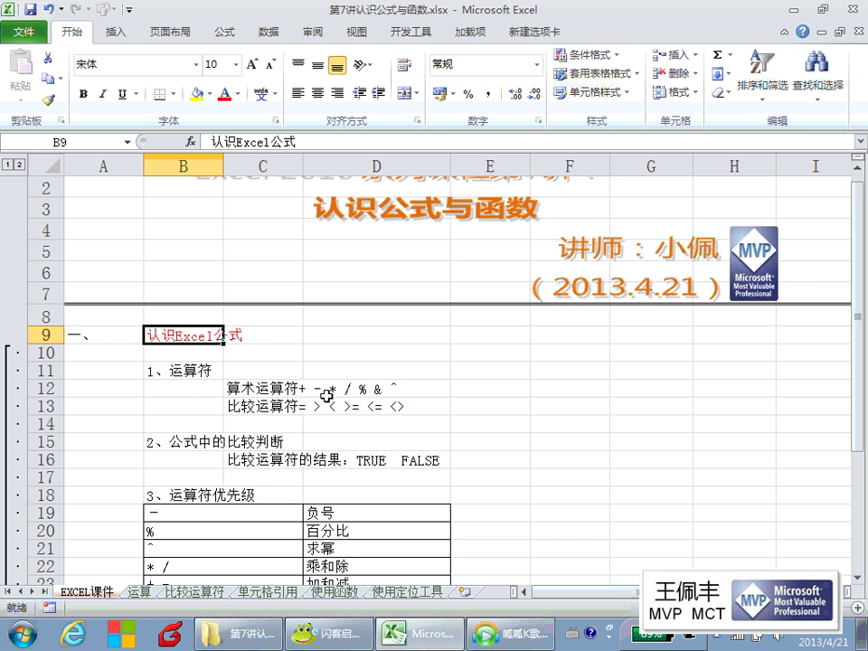
pyautogui.scroll(-1, 354, 411)
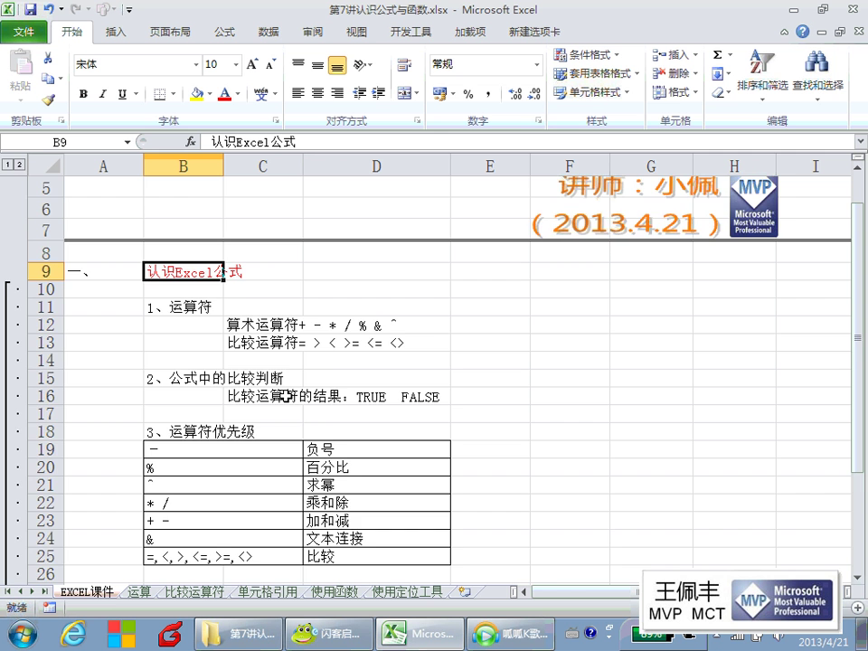
pyautogui.scroll(-4, 286, 395)
pyautogui.scroll(-1, 286, 395)
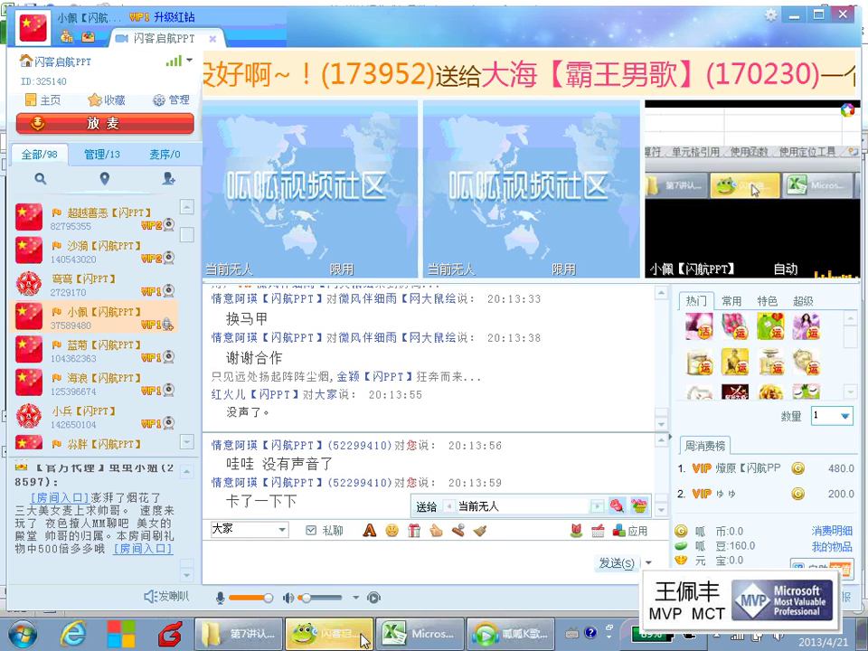
# Toggle between the 闪客启航 chat room and the Excel workbook, ending back in Excel.
pyautogui.click(415, 635)
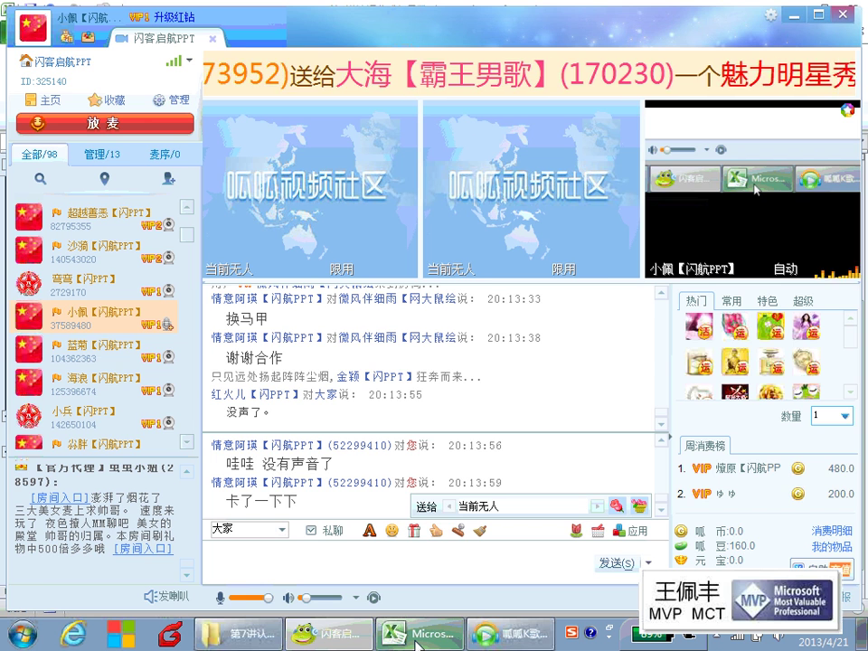
pyautogui.click(416, 634)
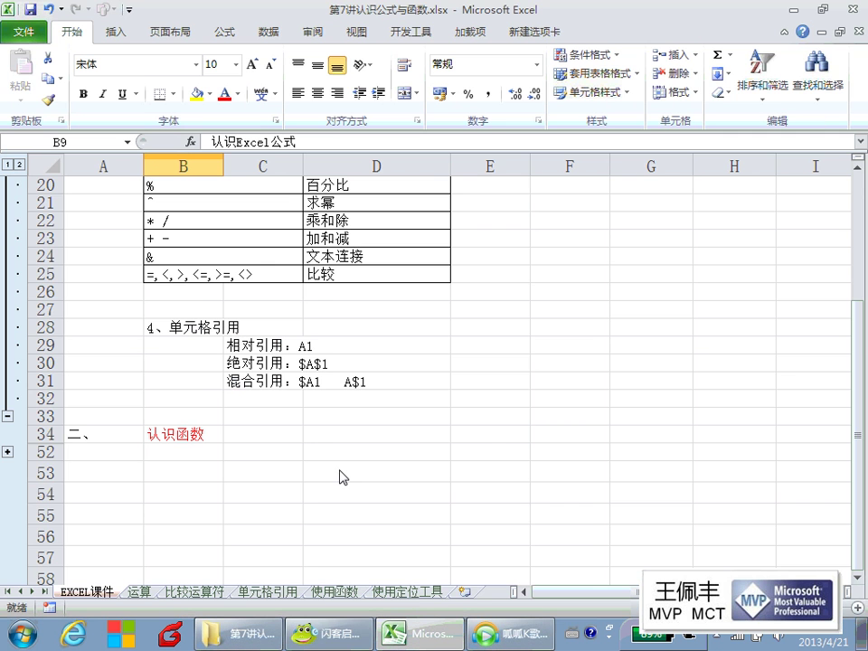
pyautogui.click(323, 630)
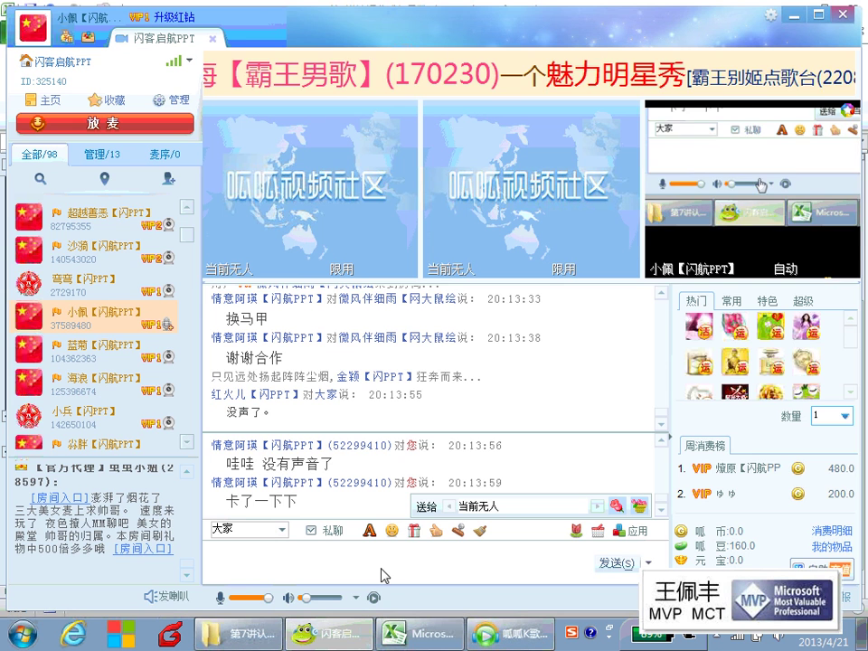
pyautogui.click(409, 633)
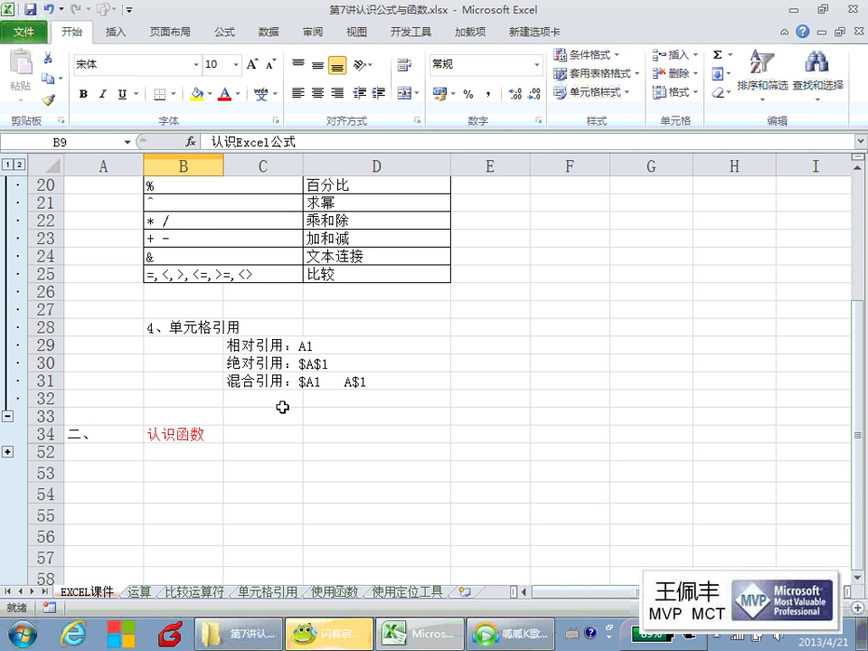
pyautogui.click(322, 633)
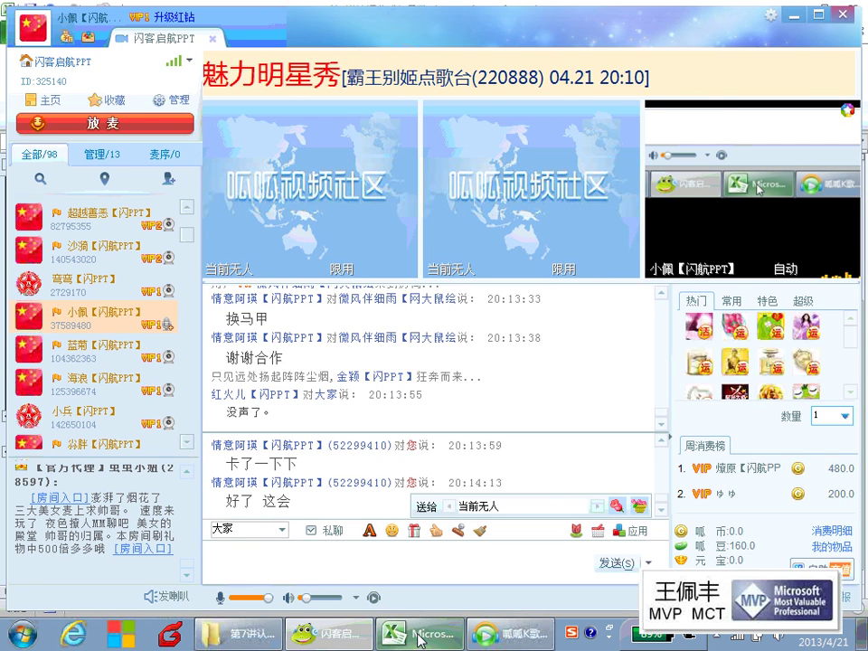
pyautogui.click(418, 637)
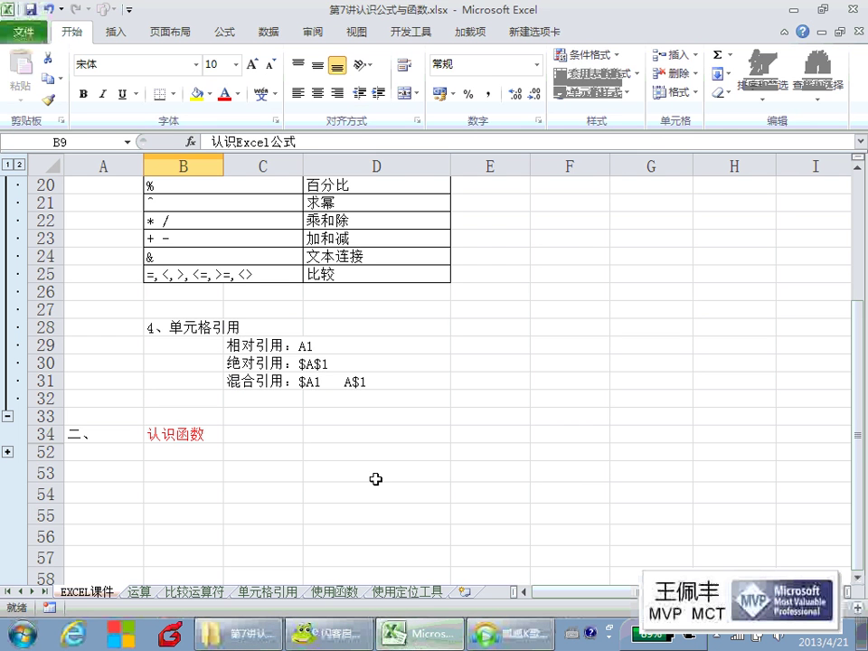
# Go over the relative, absolute and mixed reference notes in C29:D31.
pyautogui.click(334, 383)
pyautogui.click(333, 360)
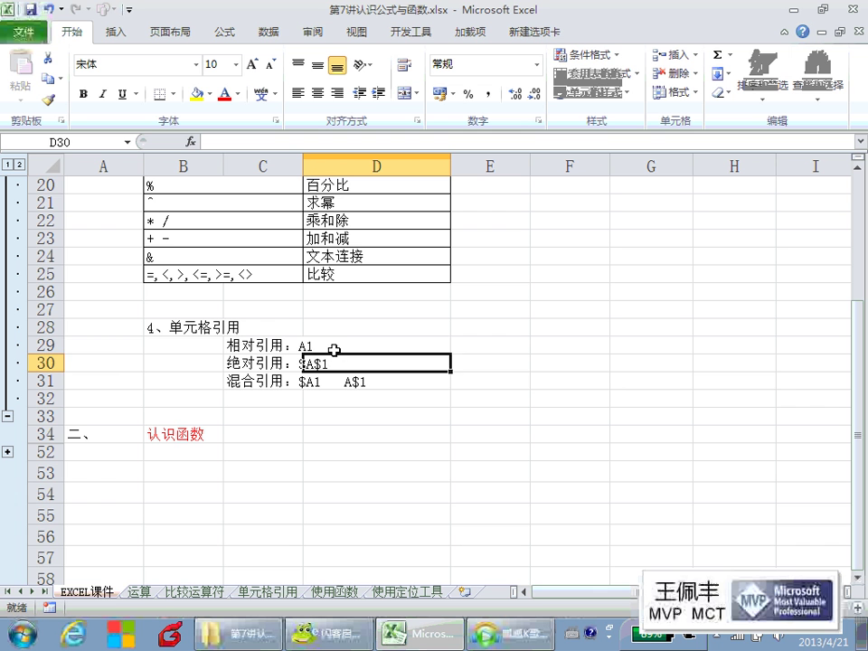
pyautogui.click(334, 344)
pyautogui.click(324, 396)
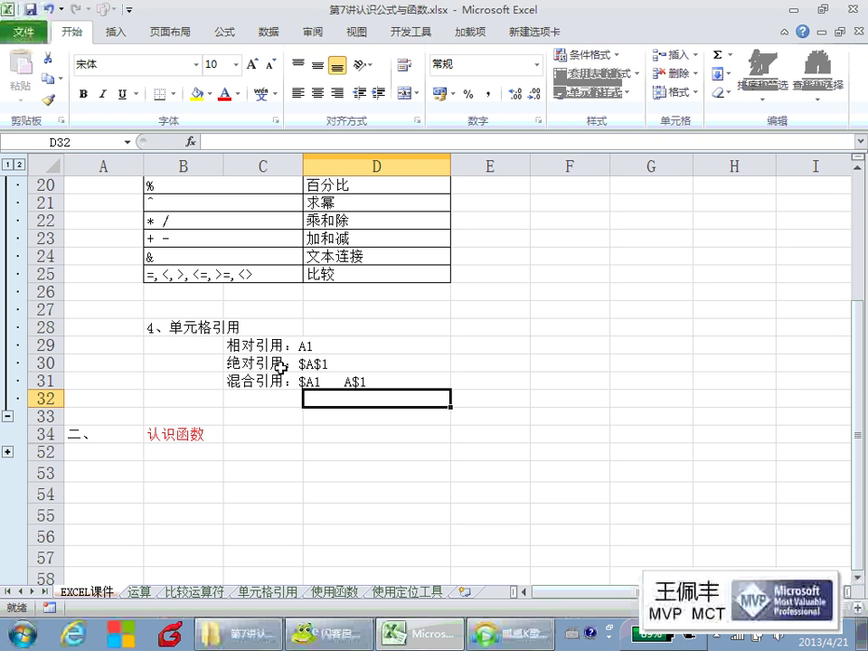
pyautogui.moveTo(240, 345); pyautogui.dragTo(339, 381)
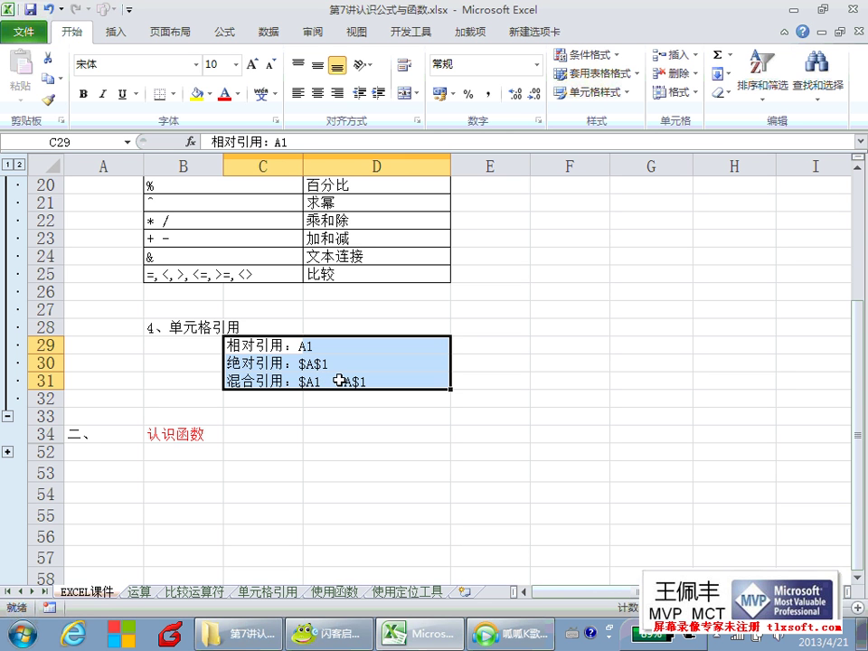
pyautogui.click(272, 346)
pyautogui.click(273, 363)
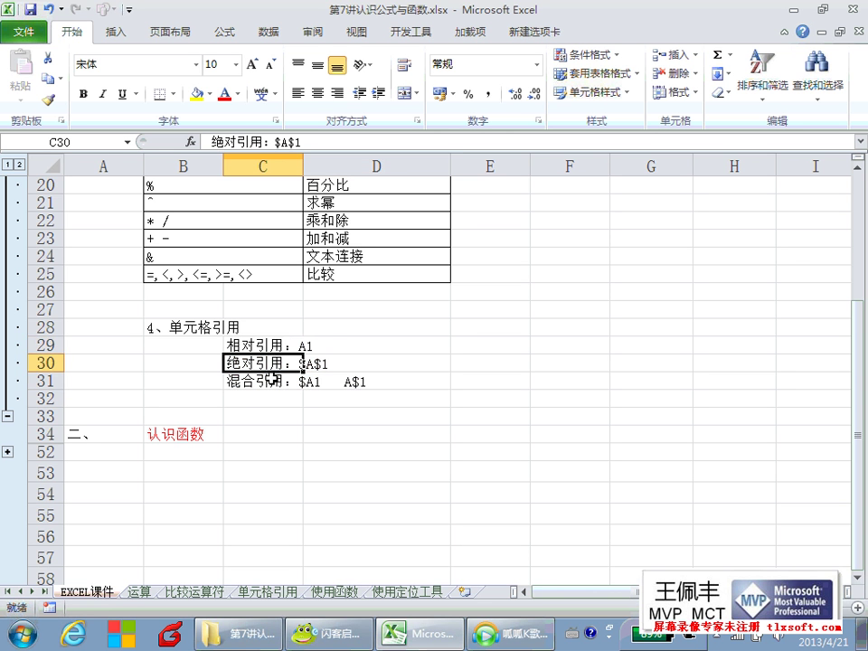
pyautogui.click(276, 381)
pyautogui.click(276, 399)
# Select the 认识函数 heading in B34 and expand its hidden rows 35–51.
pyautogui.click(119, 438)
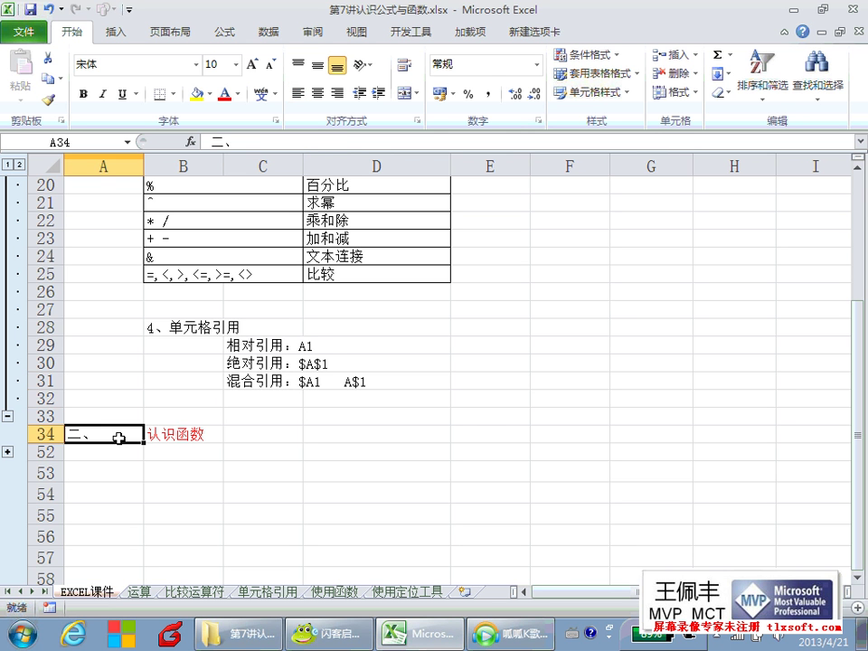
pyautogui.click(156, 434)
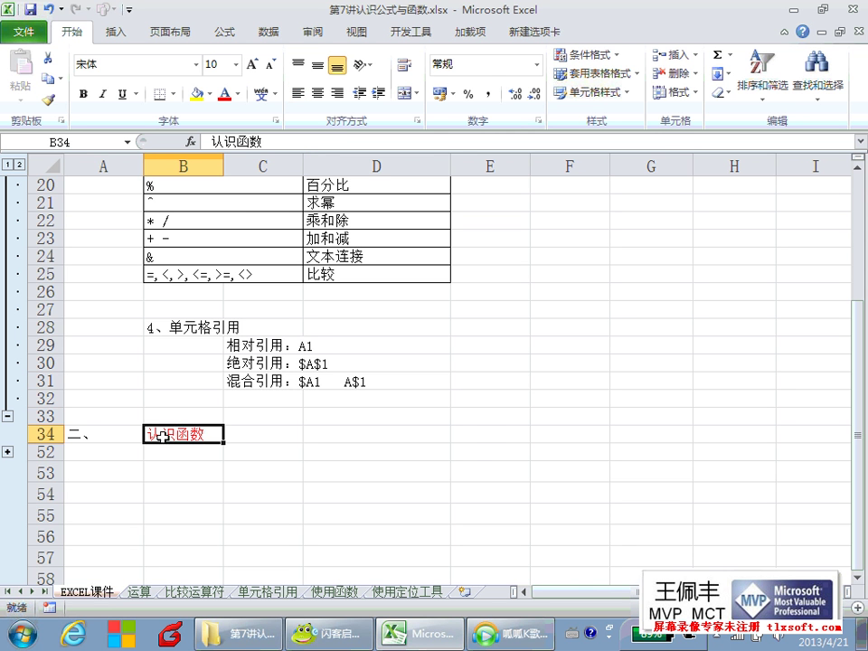
pyautogui.click(7, 452)
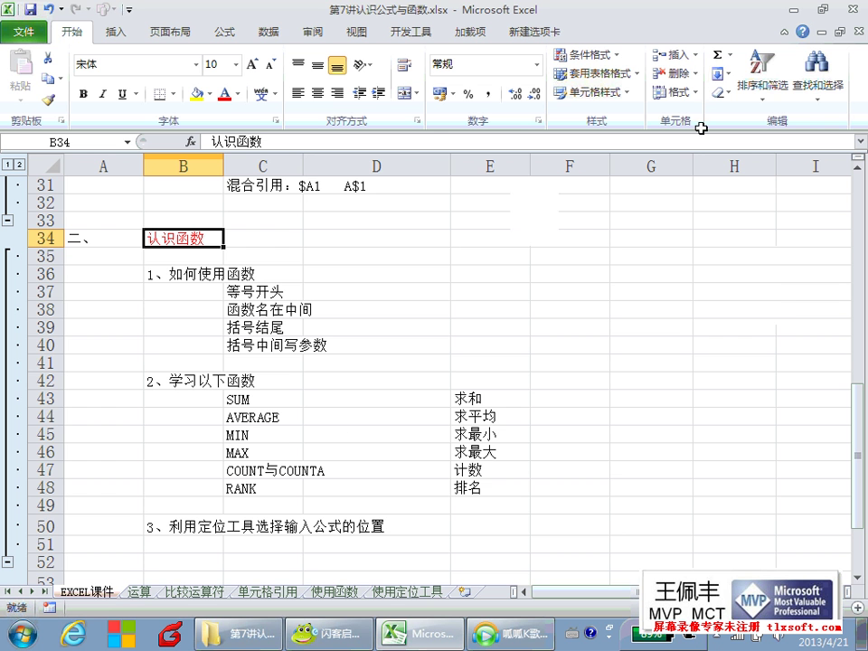
# Peek at the AutoSum function list without applying it, then select the locate-tool note in B50.
pyautogui.click(729, 58)
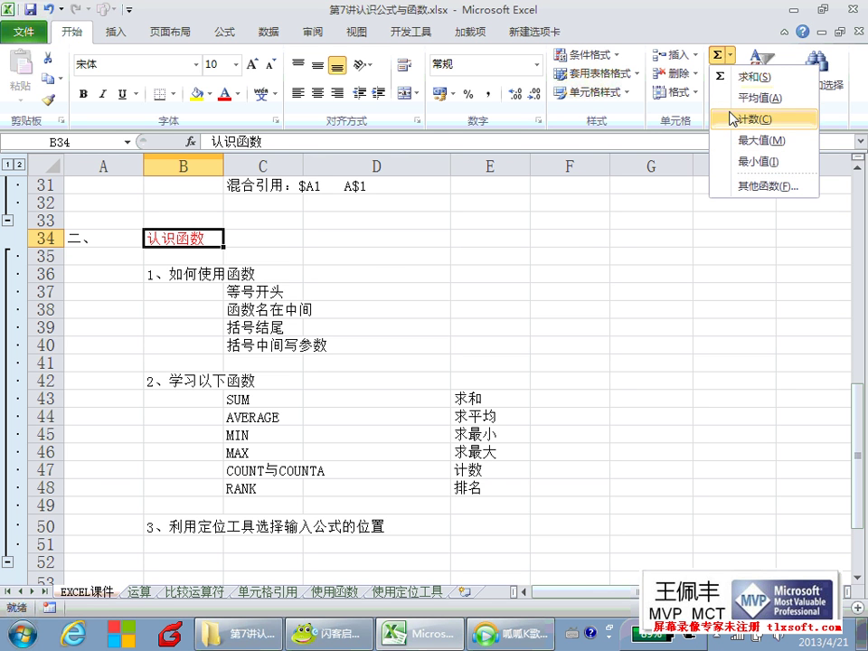
pyautogui.click(393, 393)
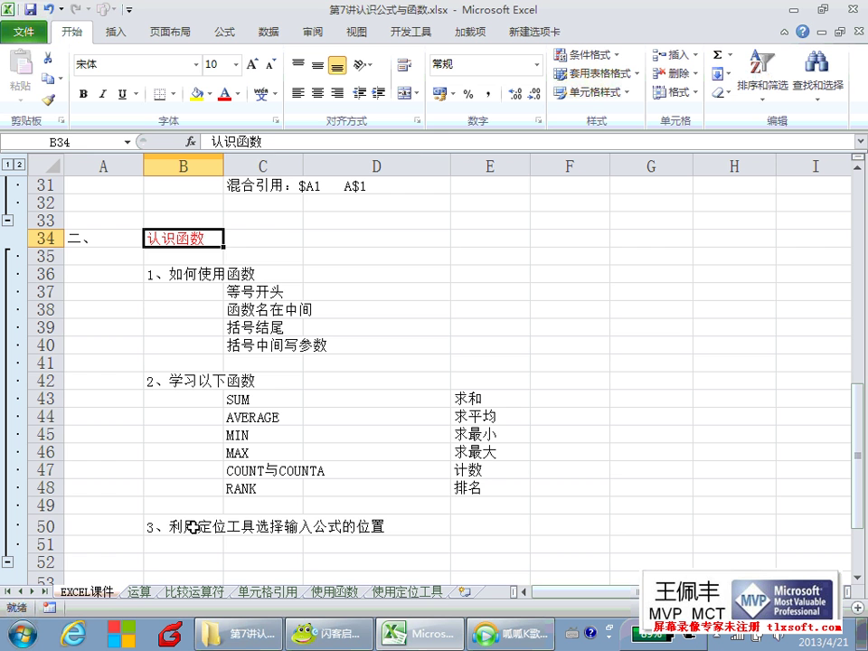
pyautogui.moveTo(194, 527); pyautogui.dragTo(373, 524)
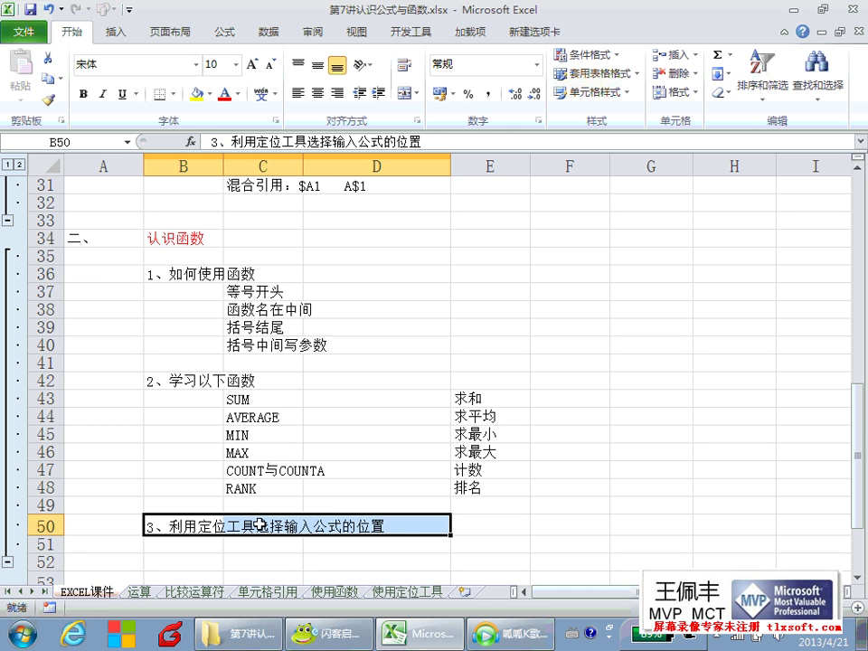
pyautogui.click(208, 527)
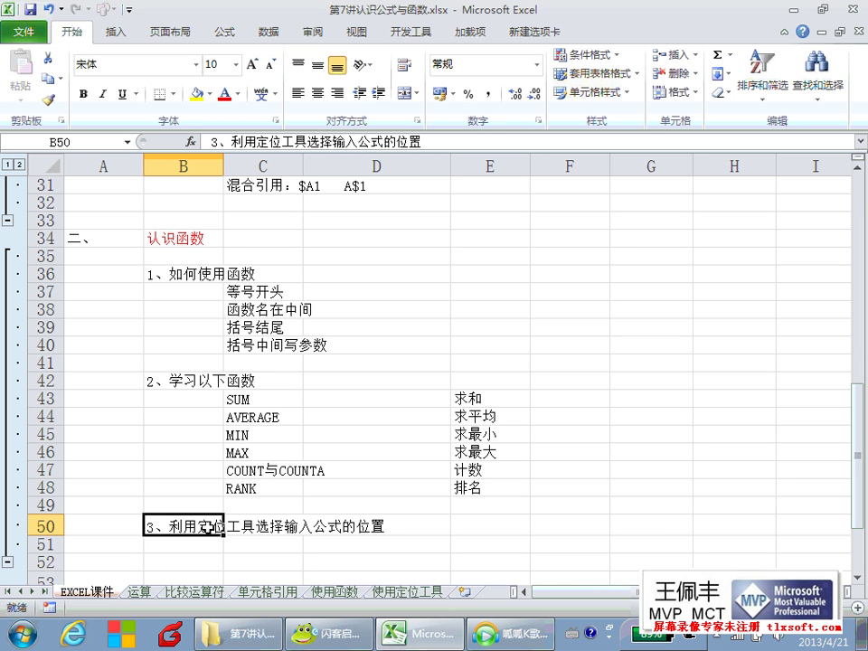
# Collapse the 认识函数 rows 35–51 and return to the 认识Excel公式 heading at the top.
pyautogui.click(7, 562)
pyautogui.scroll(3, 229, 394)
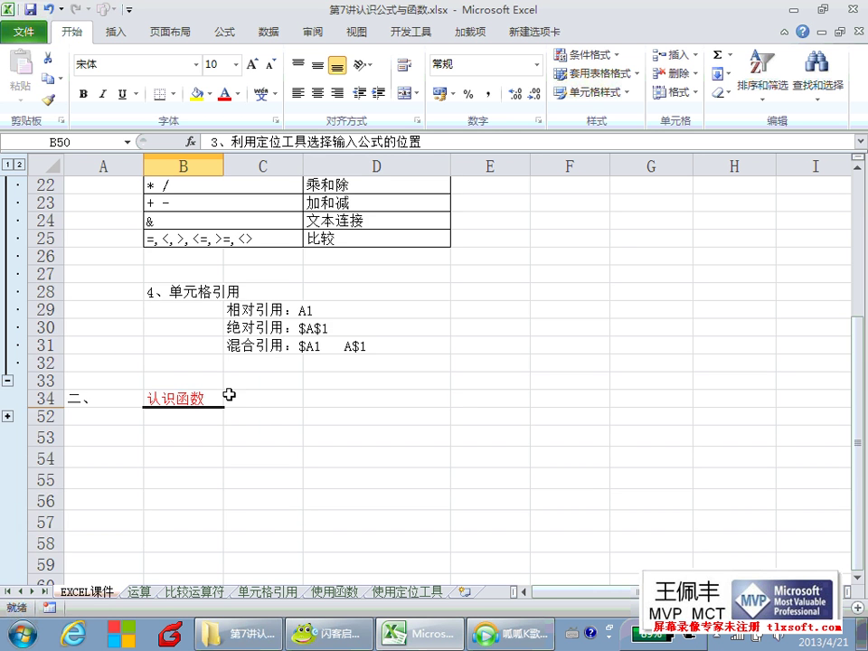
pyautogui.scroll(4, 229, 394)
pyautogui.scroll(3, 255, 380)
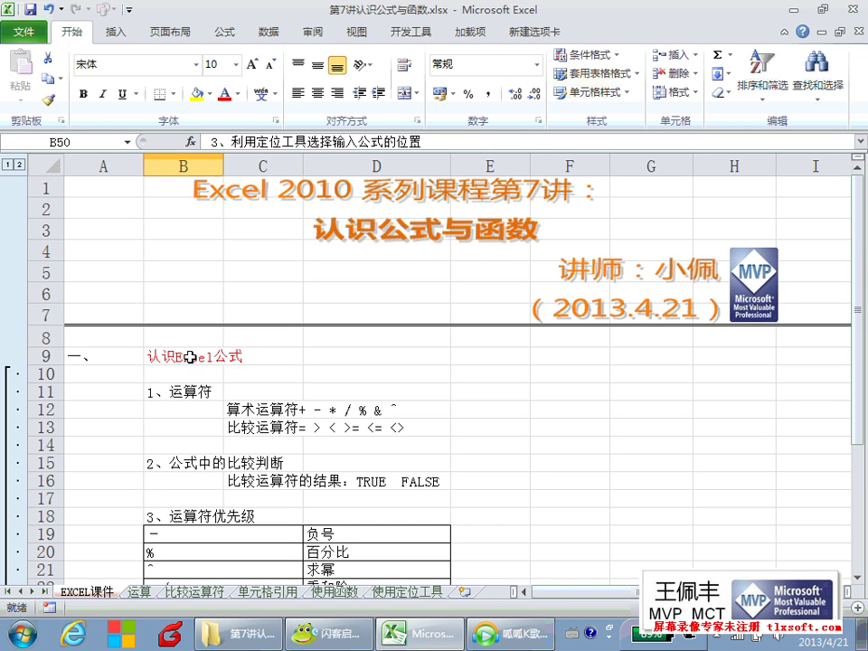
pyautogui.moveTo(190, 357)
pyautogui.mouseDown()
pyautogui.moveTo(250, 391)
pyautogui.moveTo(201, 392)
pyautogui.mouseUp()
pyautogui.click(248, 393)
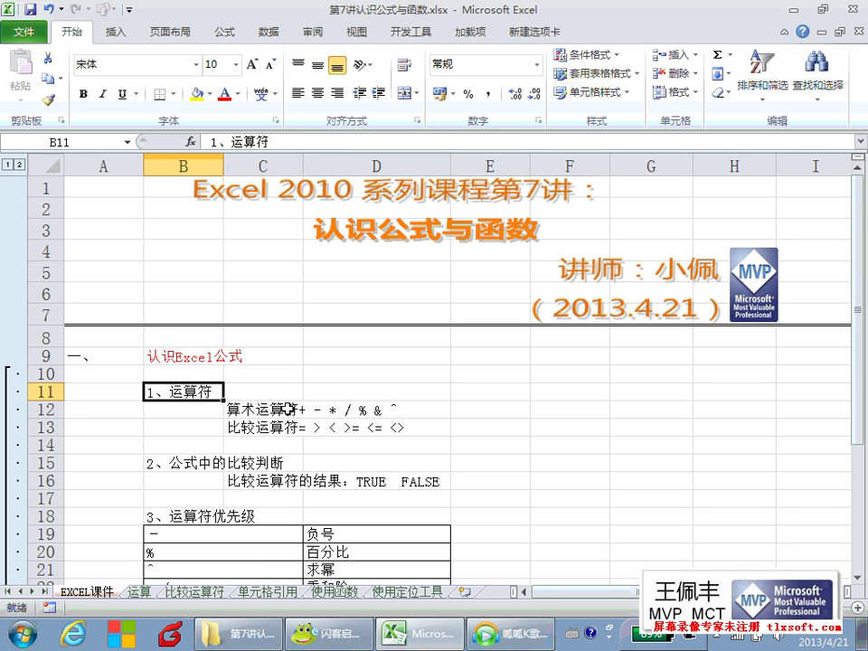
pyautogui.moveTo(283, 409); pyautogui.dragTo(370, 410)
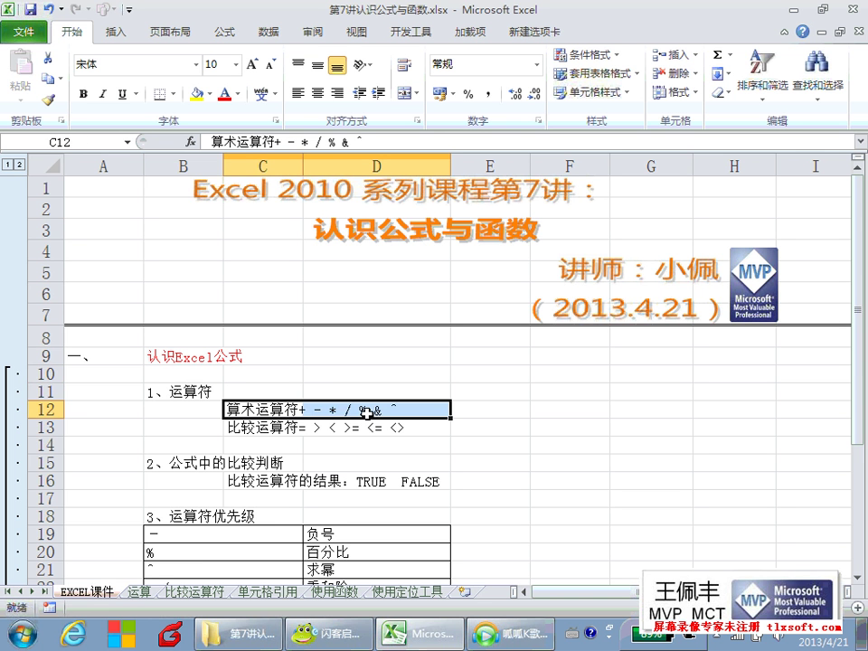
pyautogui.click(343, 411)
pyautogui.click(271, 408)
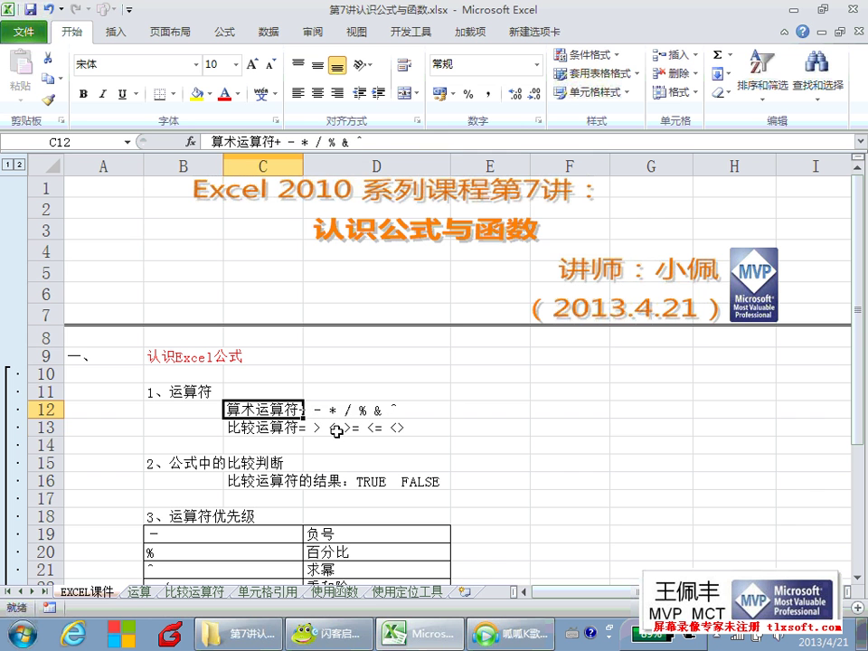
pyautogui.click(331, 425)
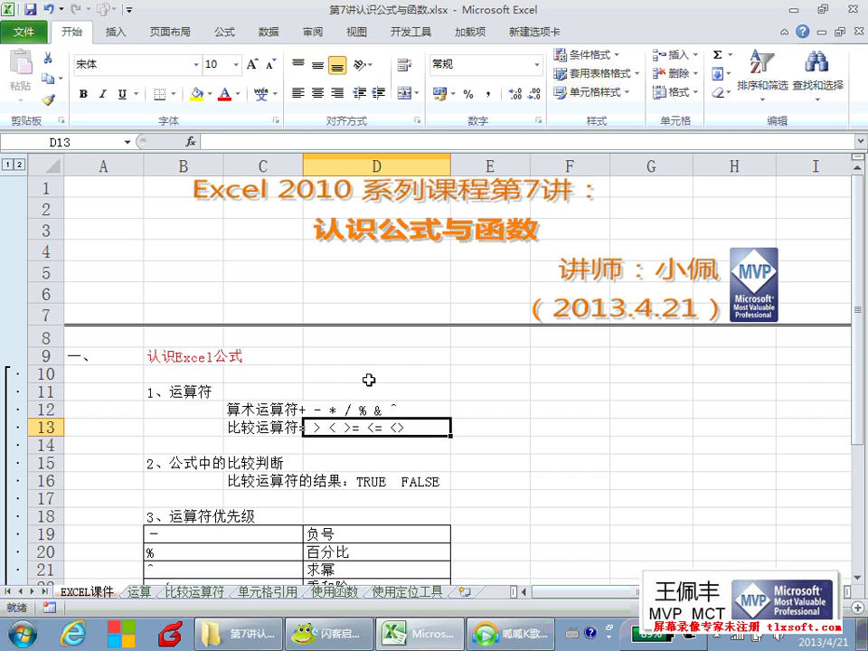
pyautogui.click(370, 380)
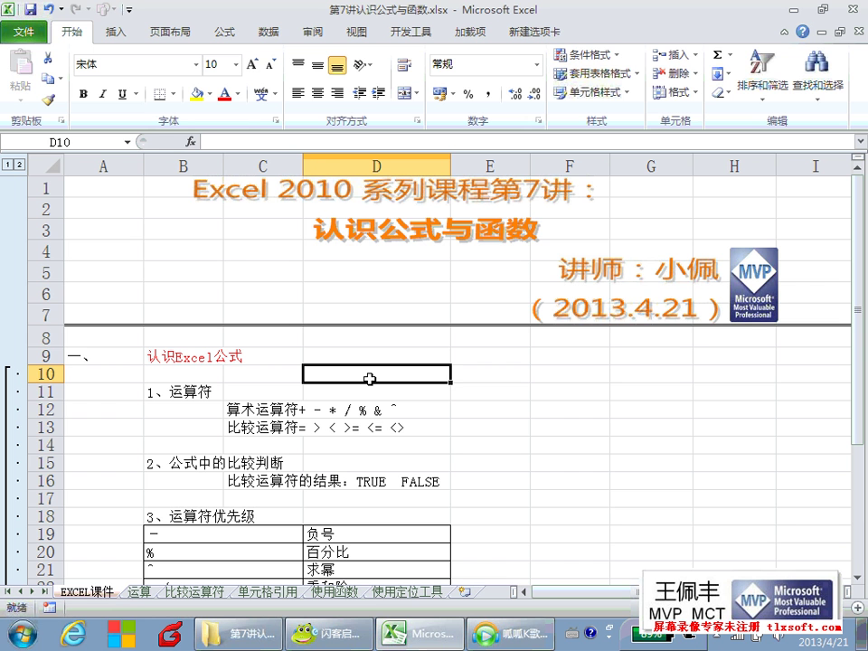
# Enter the formula =2+3 in D10 so it displays 5.
pyautogui.write('=')
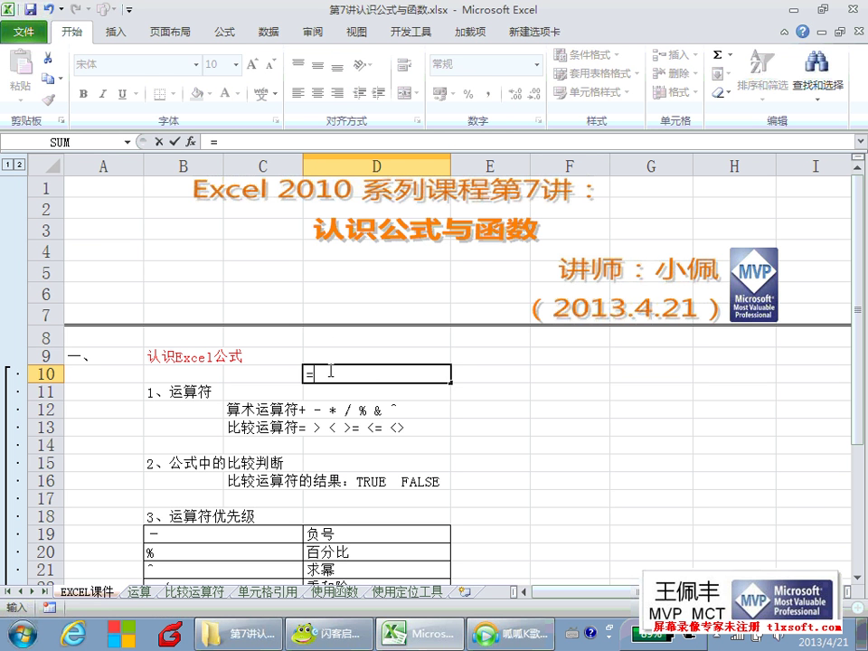
pyautogui.write('2+3')
pyautogui.moveTo(312, 373); pyautogui.dragTo(304, 374)
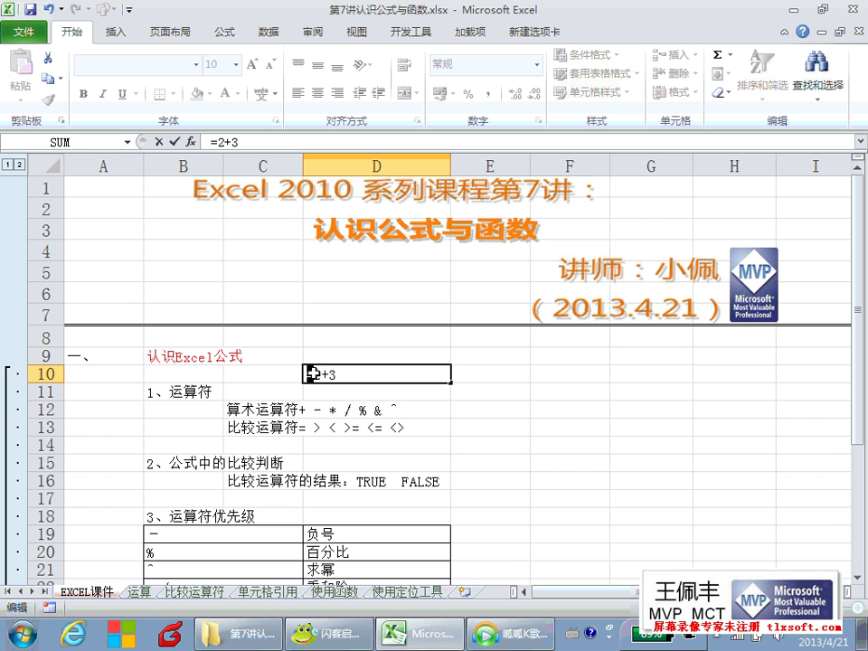
pyautogui.moveTo(310, 374); pyautogui.dragTo(333, 373)
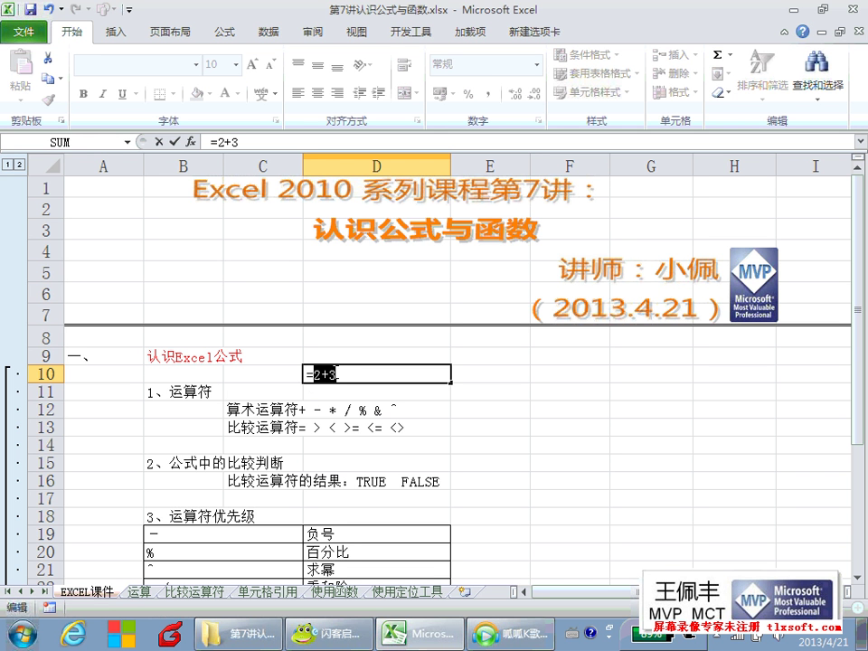
pyautogui.click(341, 373)
pyautogui.press('Return')
# Reopen D10 to show its =2+3 formula, then exit editing without changes.
pyautogui.click(341, 376)
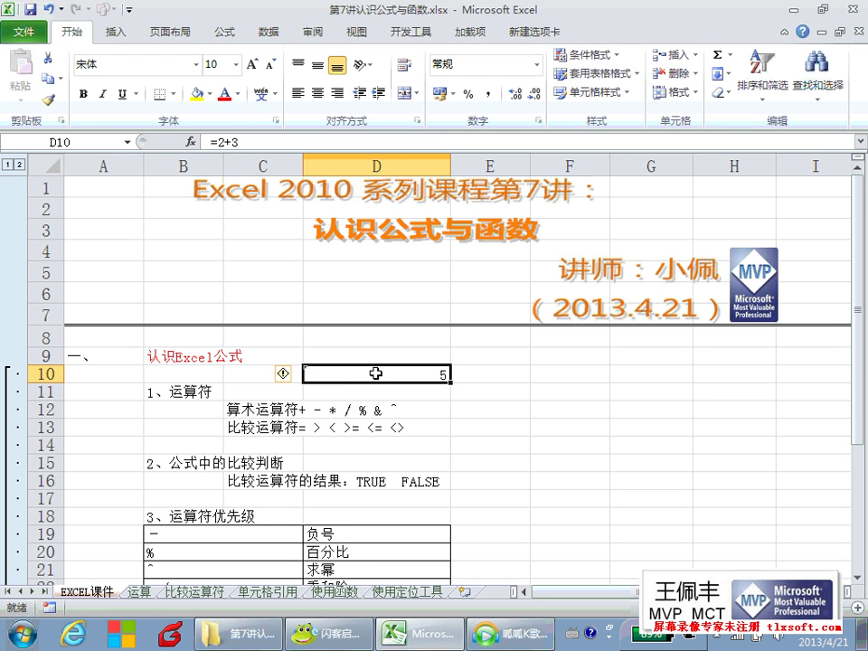
pyautogui.doubleClick(396, 370)
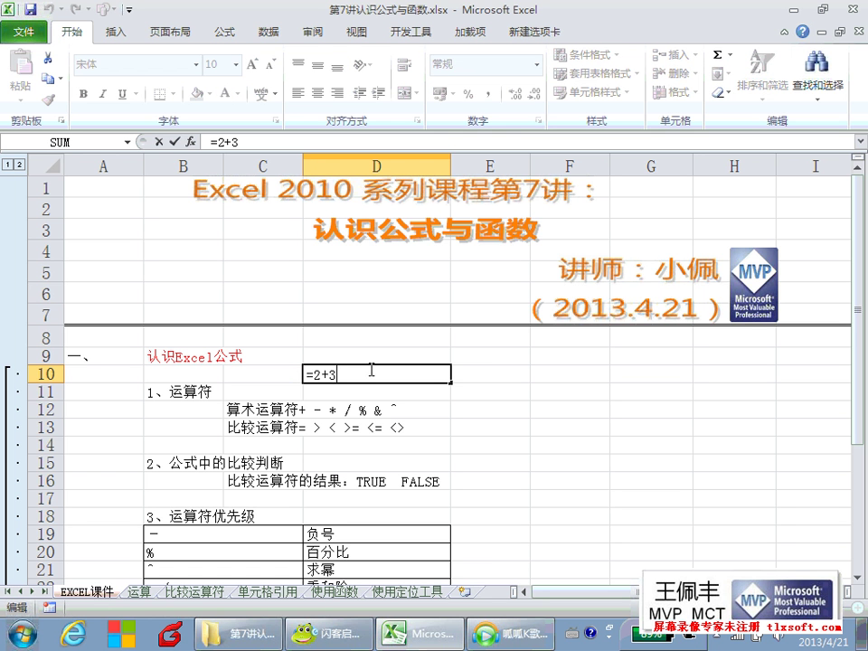
pyautogui.moveTo(338, 375)
pyautogui.mouseDown()
pyautogui.moveTo(308, 373)
pyautogui.moveTo(339, 373)
pyautogui.mouseUp()
pyautogui.click(308, 373)
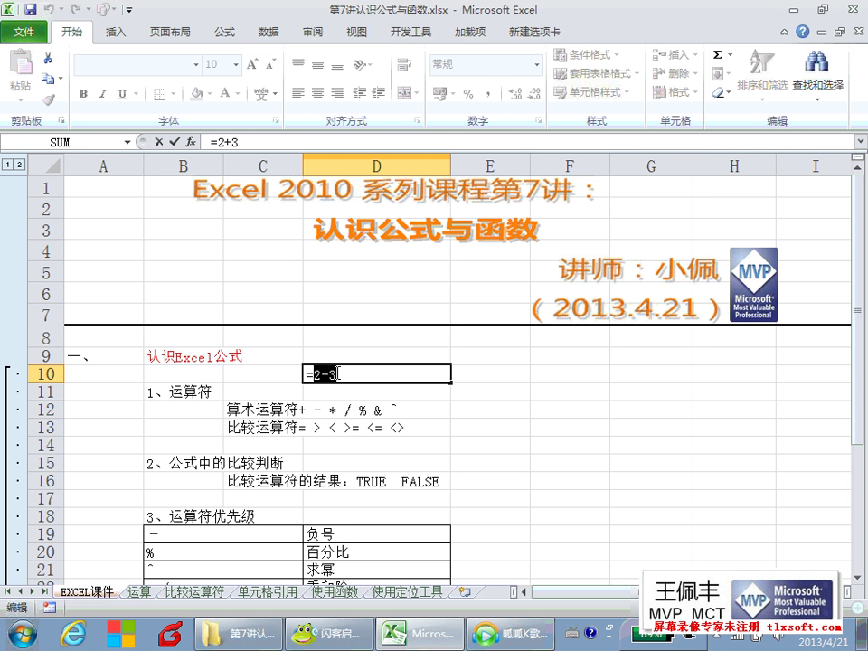
pyautogui.press('Escape')
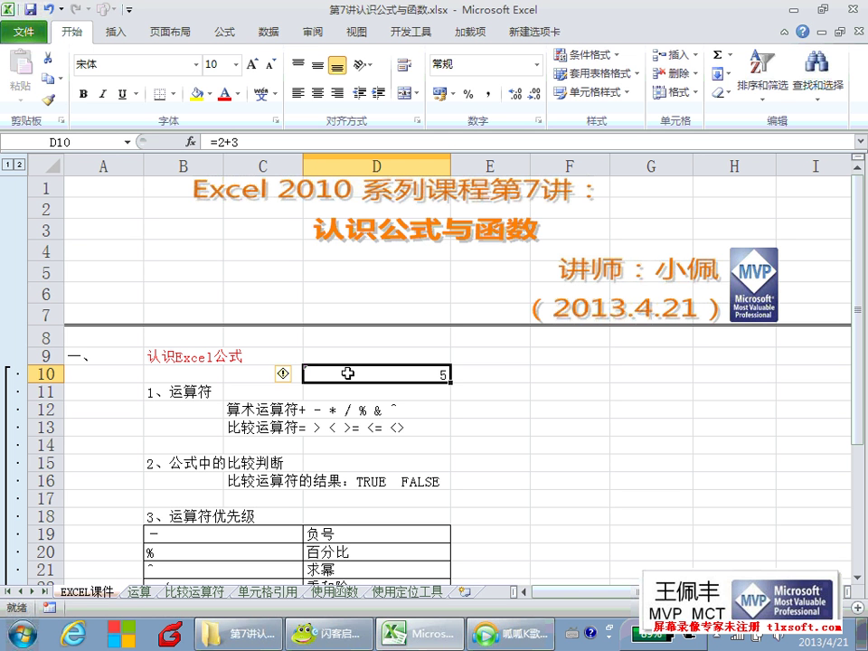
pyautogui.doubleClick(347, 372)
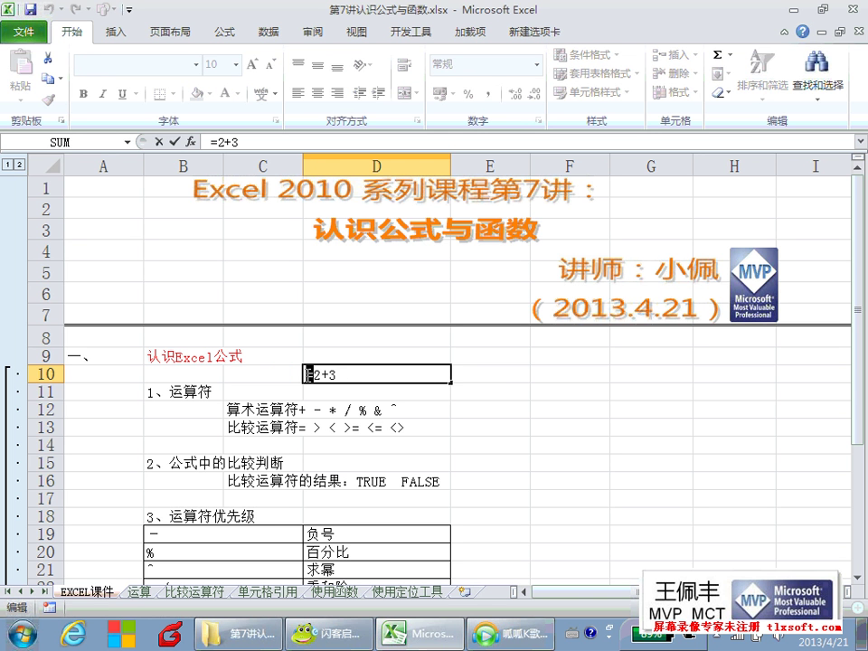
pyautogui.press('Escape')
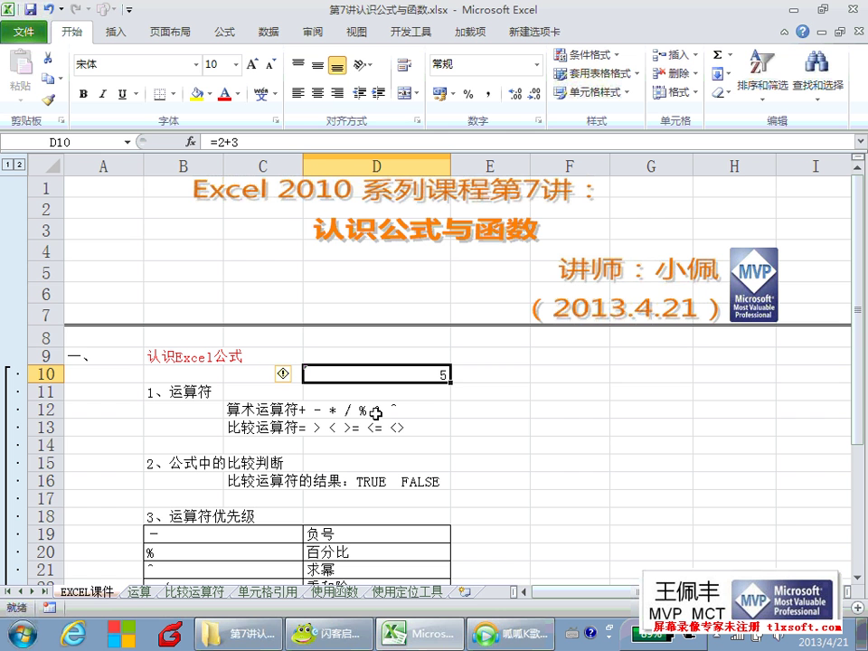
# Type 张 into E11 and 三 into F11 using the Chinese input method.
pyautogui.click(473, 393)
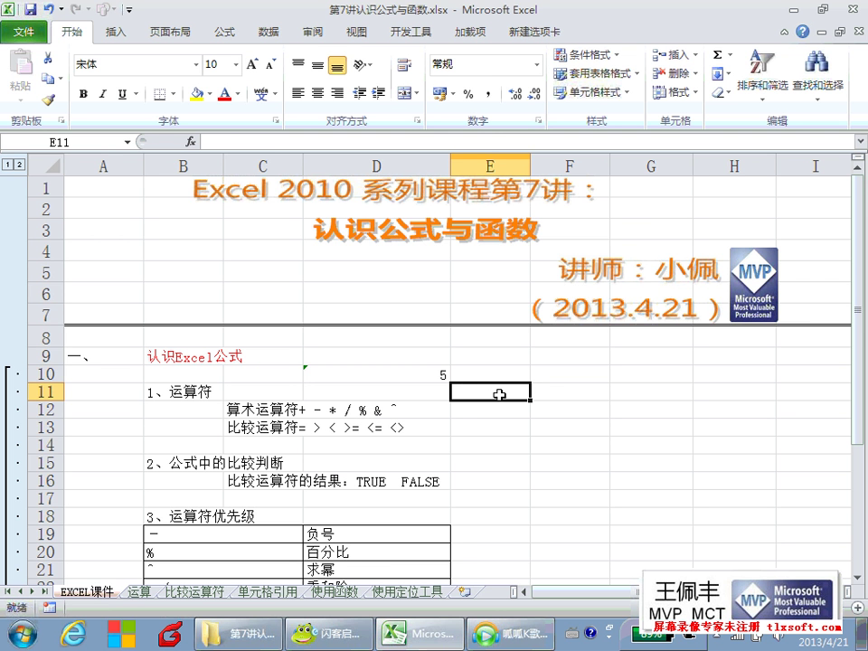
pyautogui.write('z')
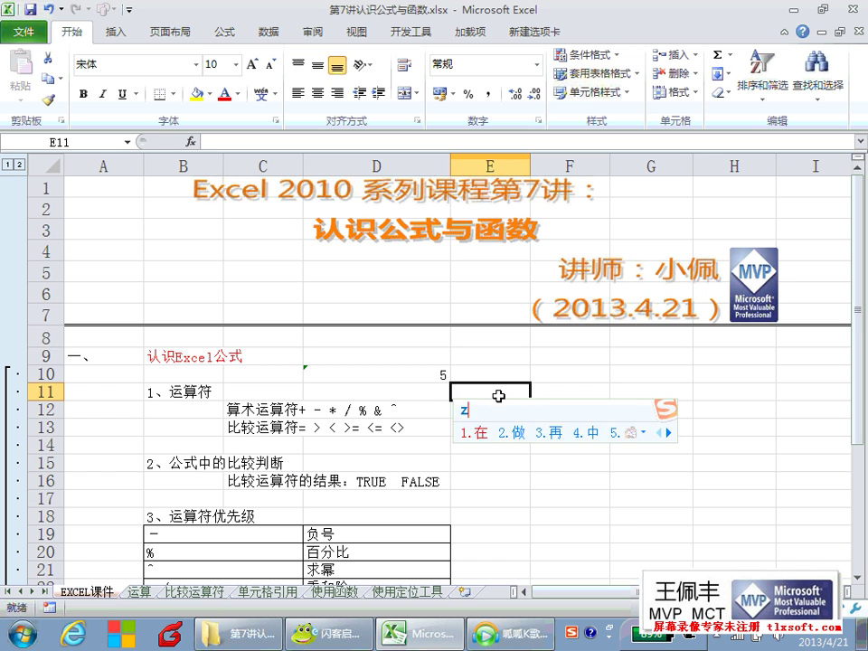
pyautogui.write('hang')
pyautogui.press('space')
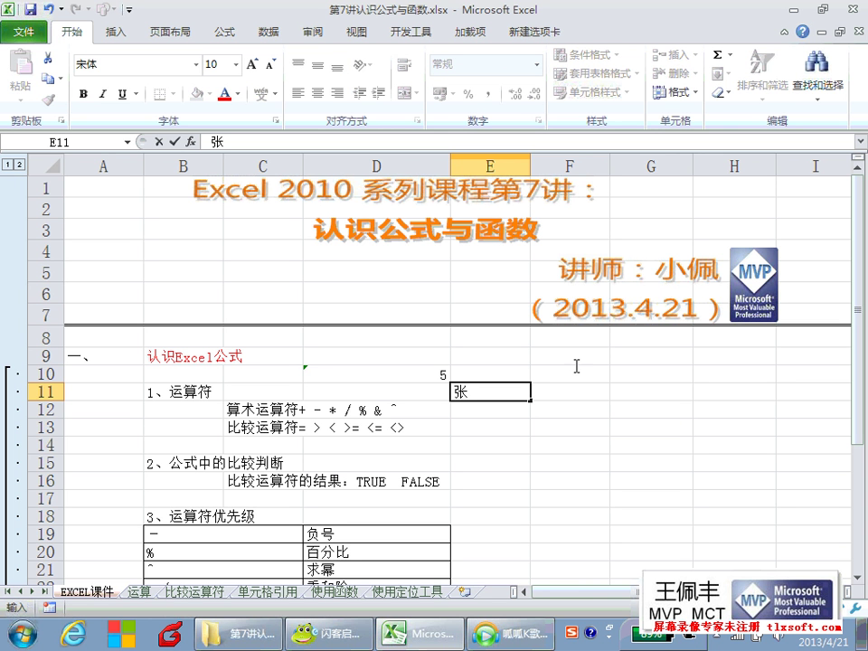
pyautogui.click(555, 387)
pyautogui.write('san')
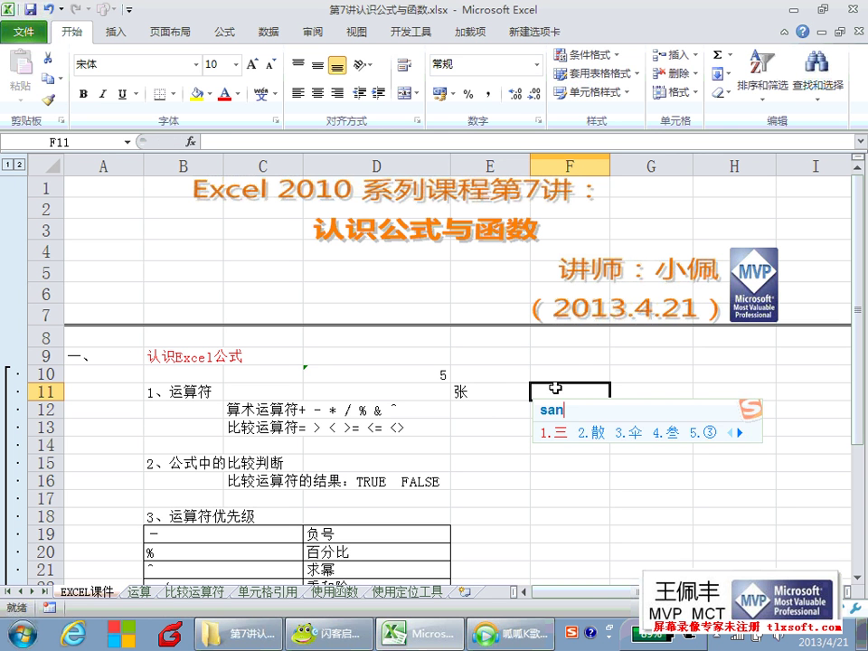
pyautogui.press('space')
pyautogui.press('Return')
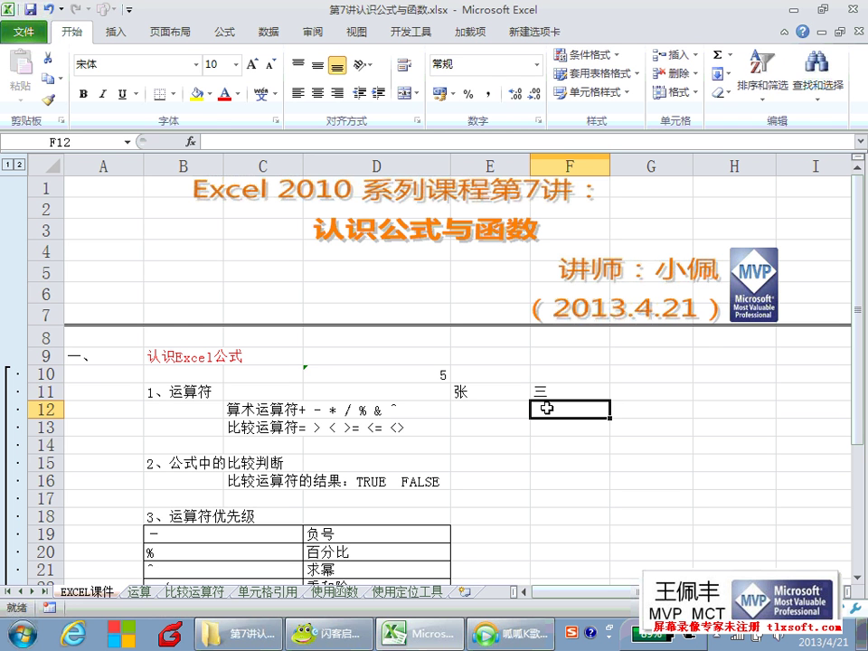
# Point out the 张 and 三 cells and select G11 for the joining formula.
pyautogui.click(499, 374)
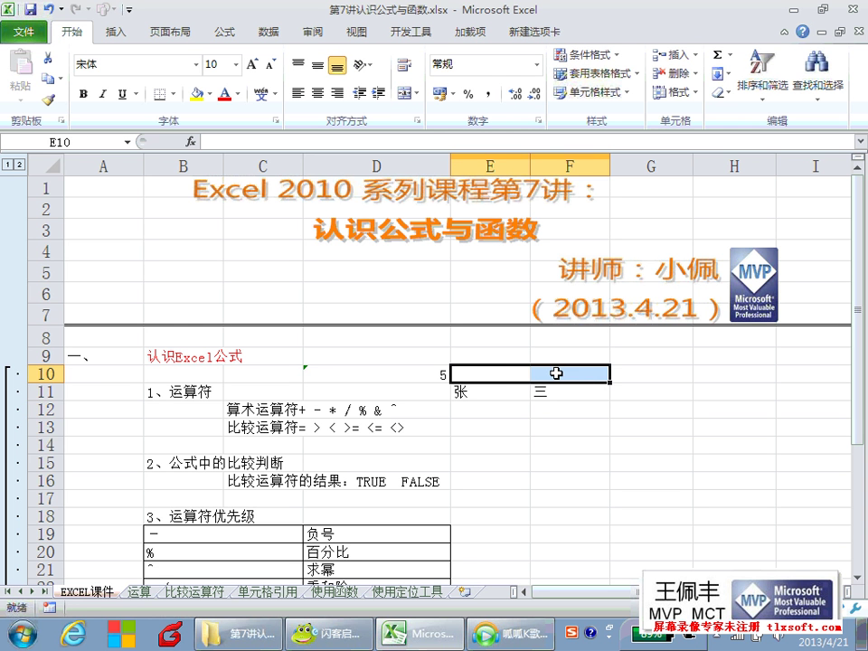
pyautogui.moveTo(496, 374); pyautogui.dragTo(493, 393)
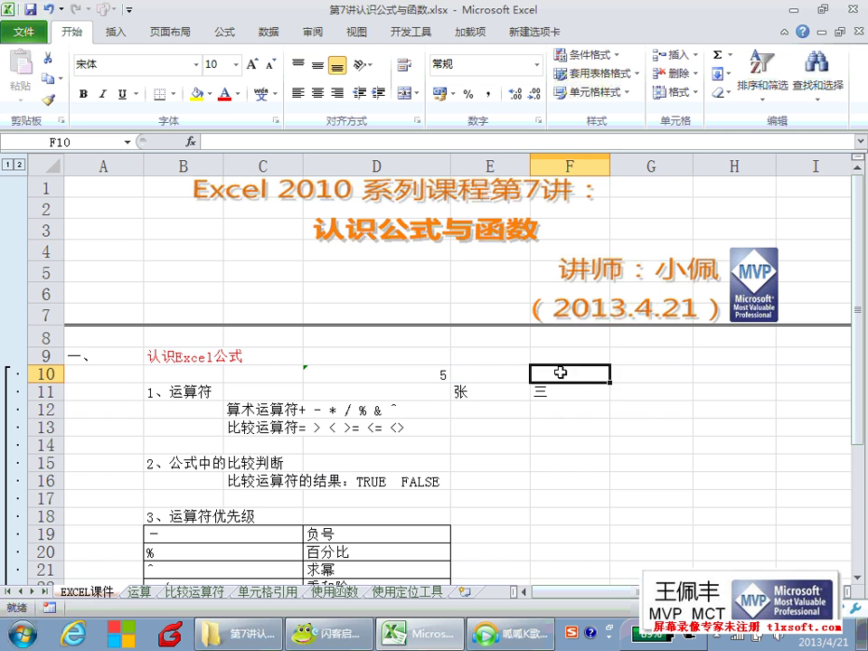
pyautogui.moveTo(556, 371); pyautogui.dragTo(558, 408)
pyautogui.click(622, 391)
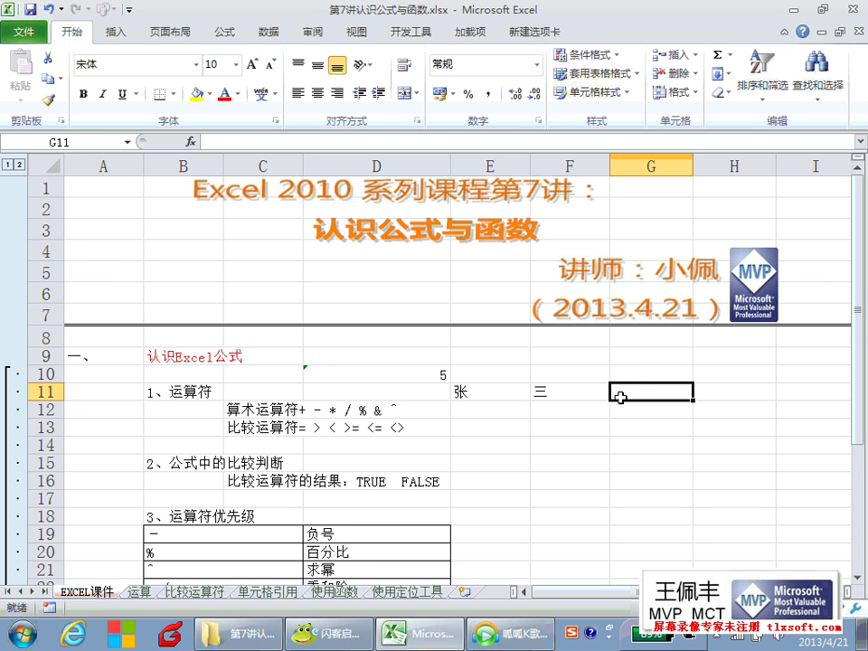
pyautogui.click(511, 390)
pyautogui.click(548, 390)
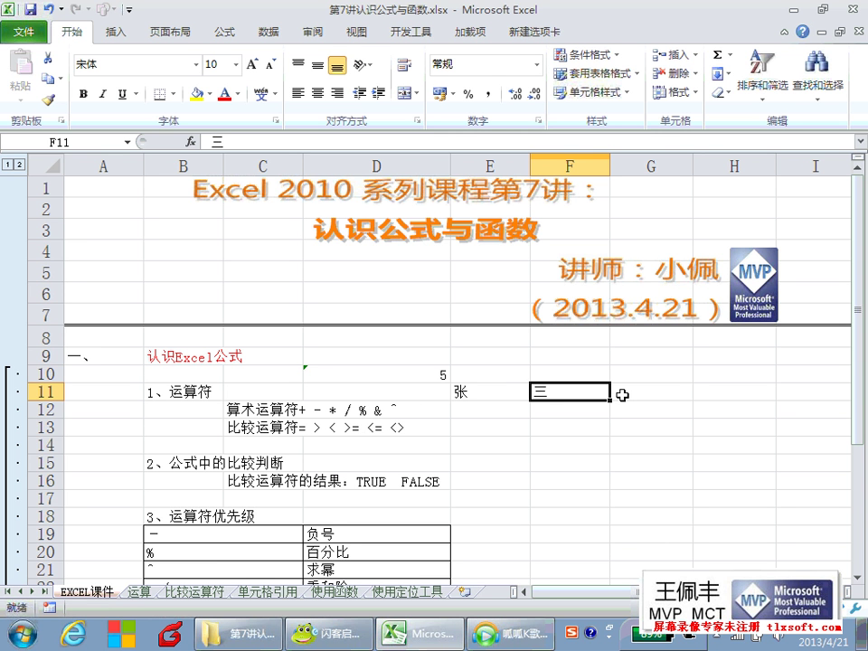
pyautogui.click(622, 393)
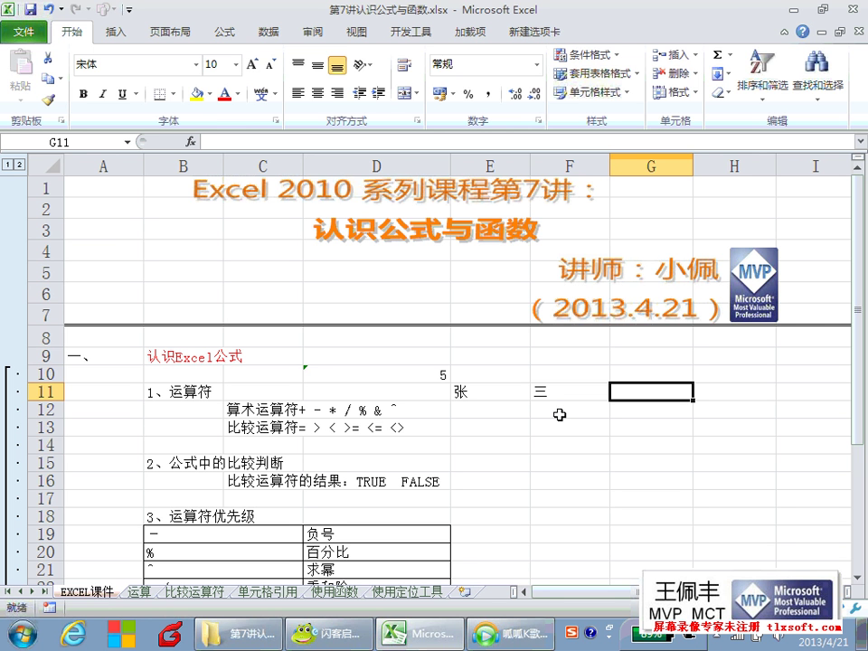
# Enter =E11&F11 in G11 so it displays 张三.
pyautogui.write('=')
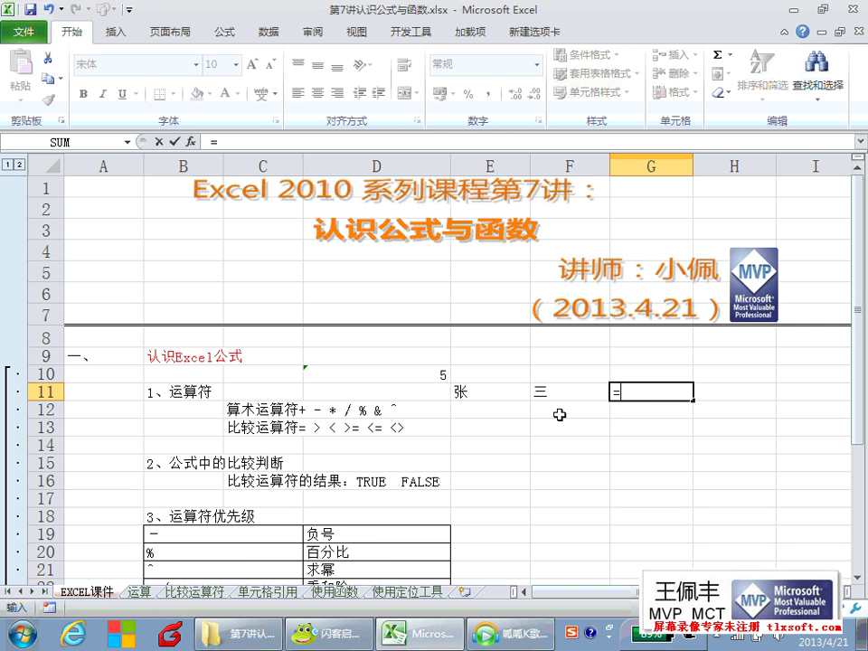
pyautogui.click(515, 393)
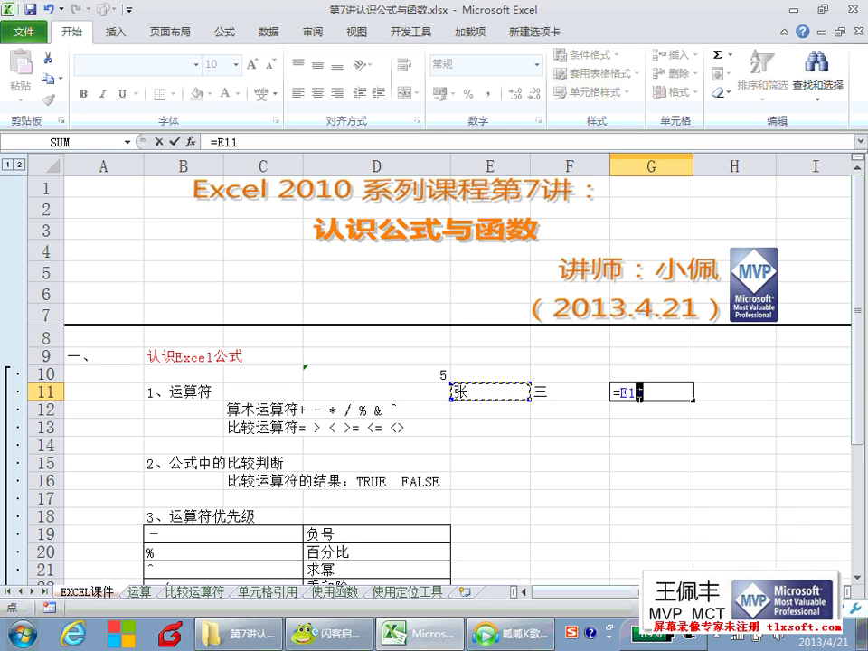
pyautogui.click(646, 392)
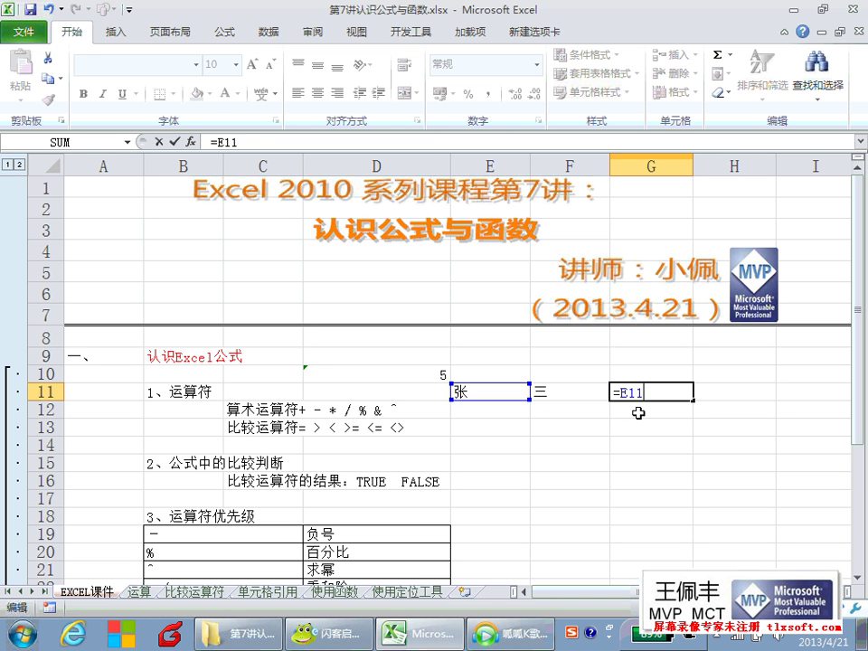
pyautogui.write('&')
pyautogui.click(567, 389)
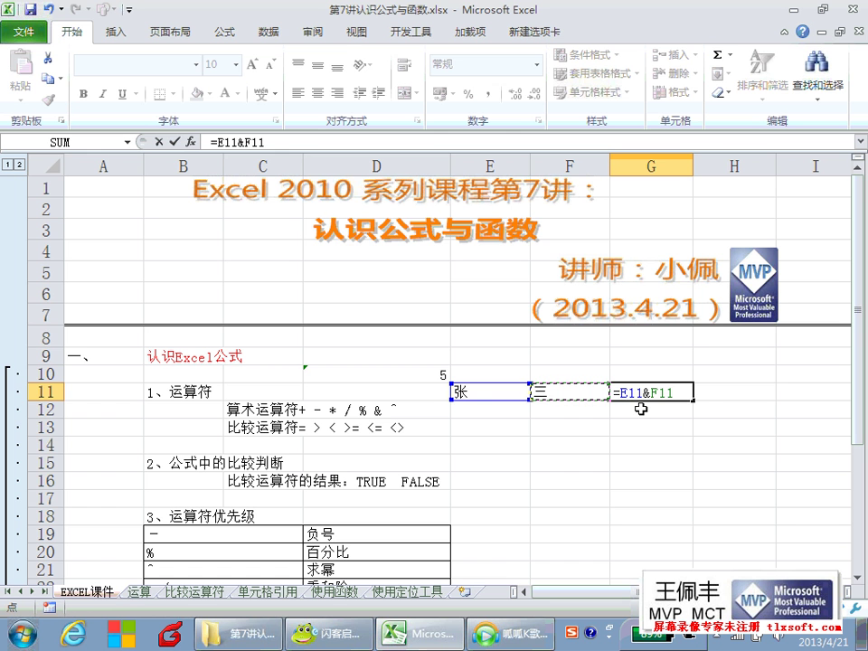
pyautogui.press('Return')
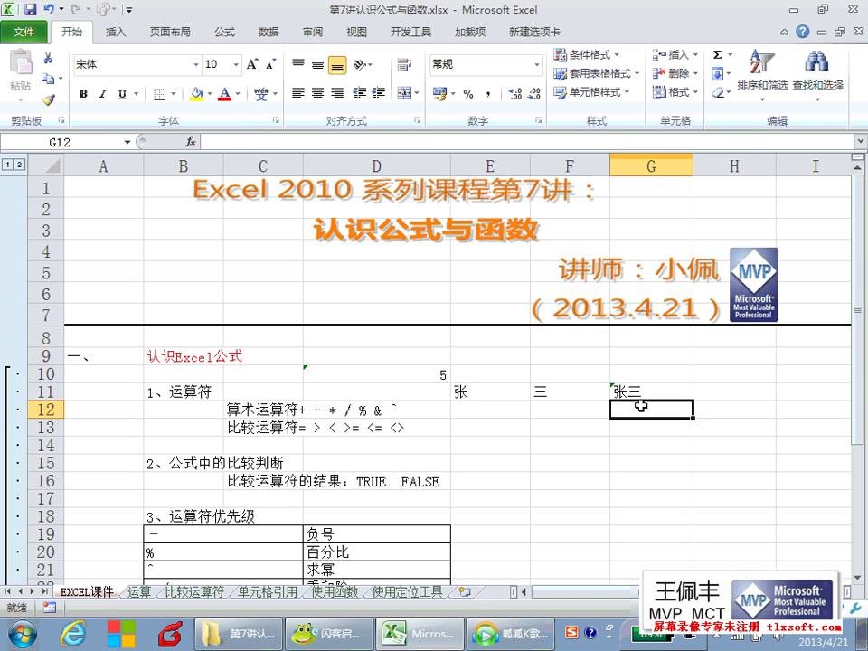
pyautogui.click(647, 390)
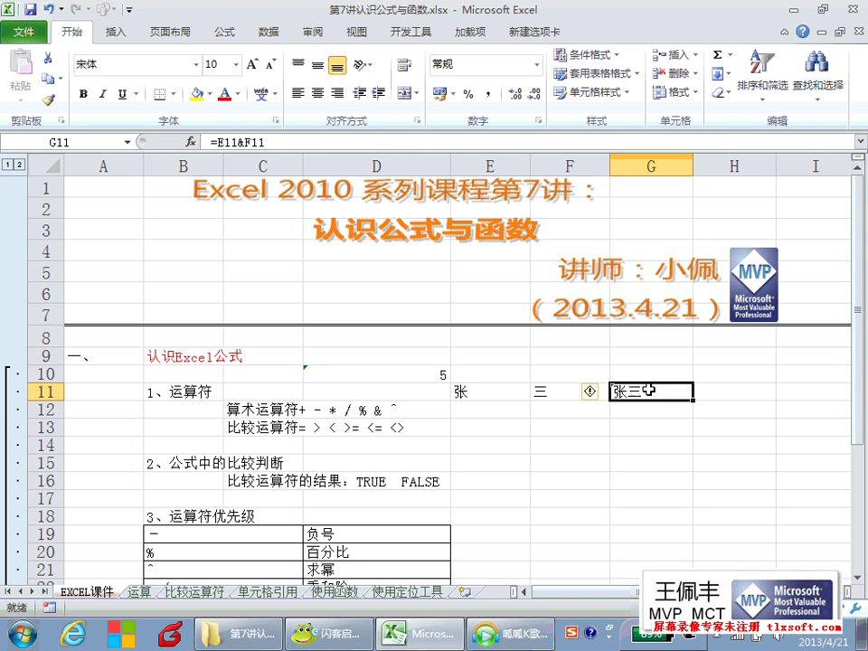
# Enter 10 in E10 and 30 in F10.
pyautogui.click(509, 376)
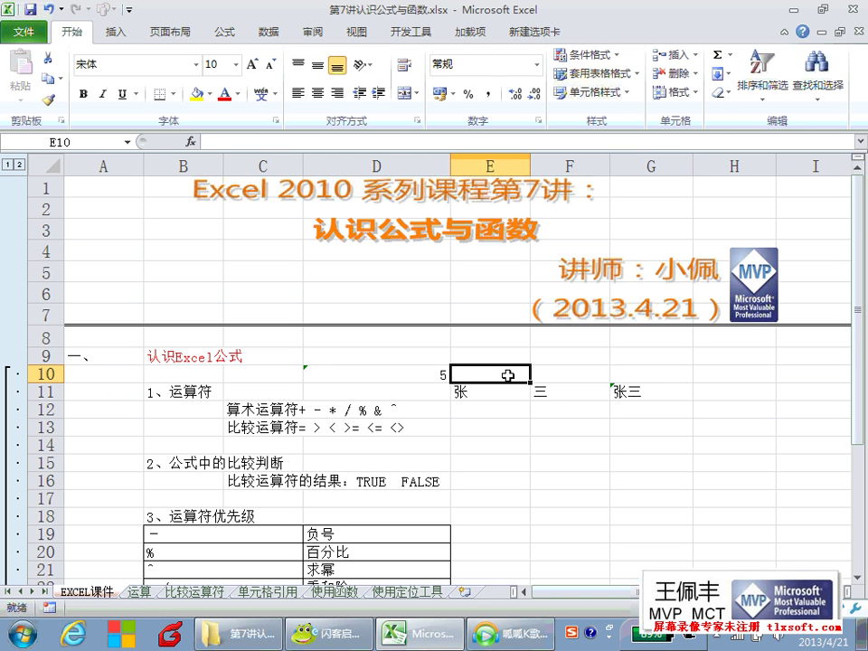
pyautogui.write('10')
pyautogui.click(545, 375)
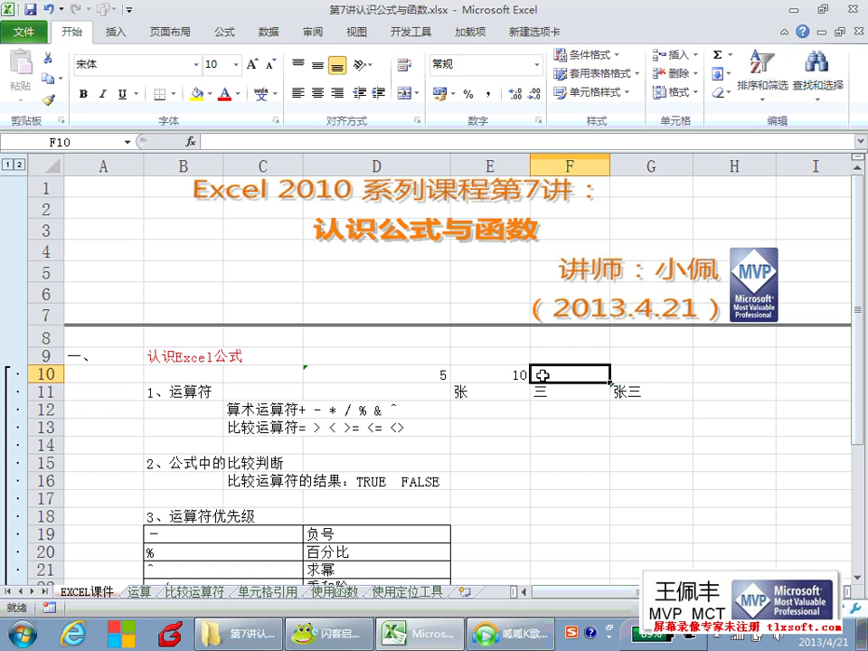
pyautogui.write('30')
pyautogui.click(568, 409)
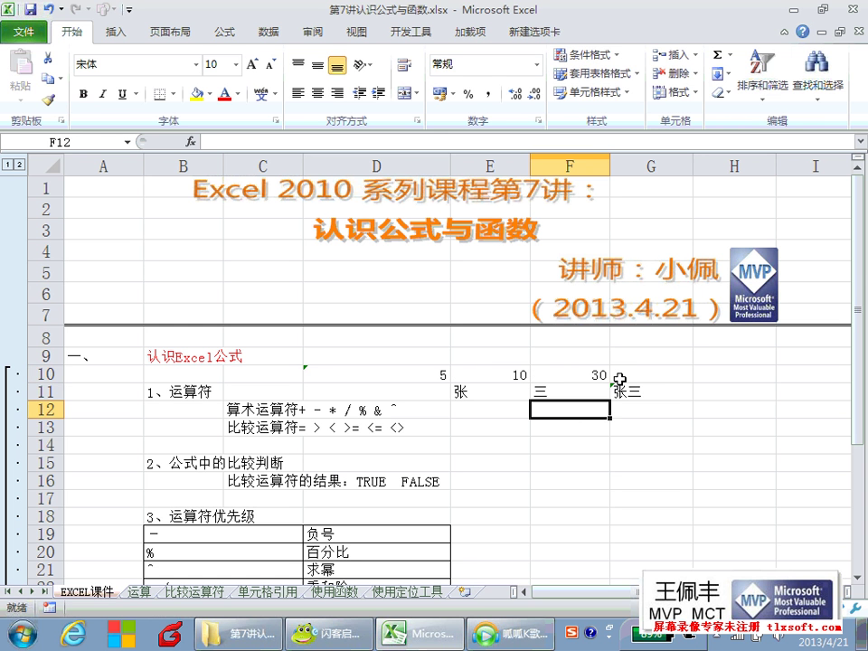
# Enter =E10+F10 in G10 to get 40, then reopen it to show the formula.
pyautogui.click(633, 371)
pyautogui.write('=')
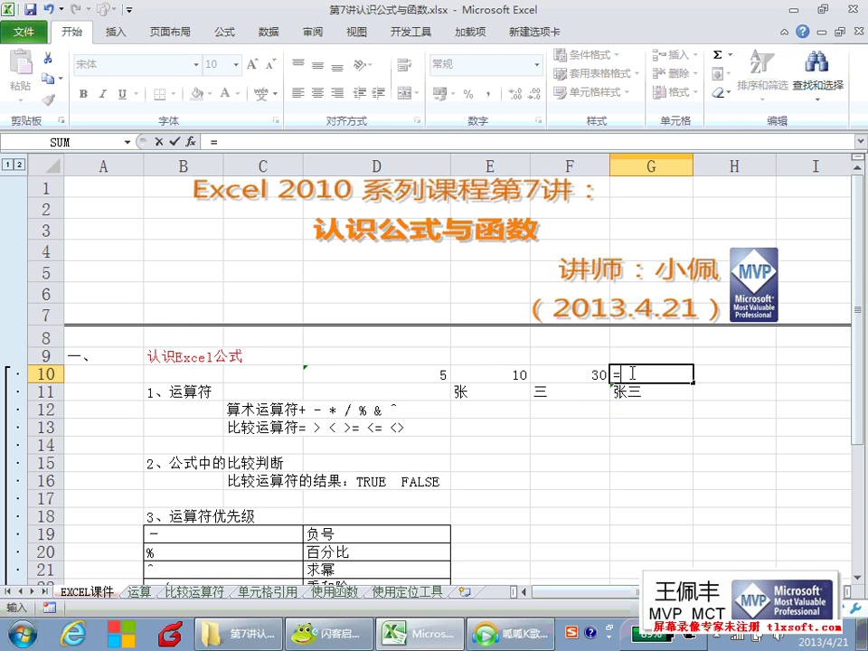
pyautogui.click(517, 373)
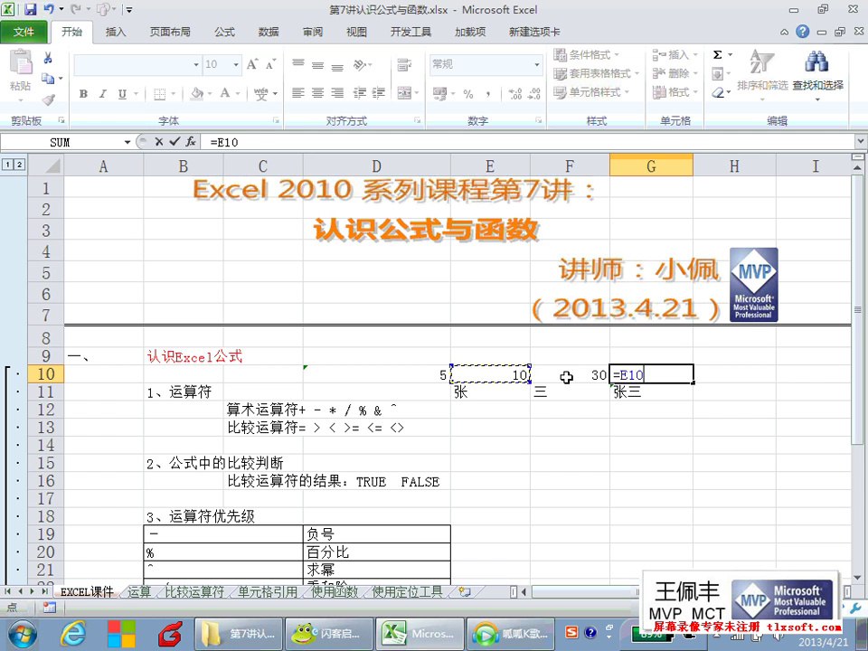
pyautogui.write('+')
pyautogui.click(566, 376)
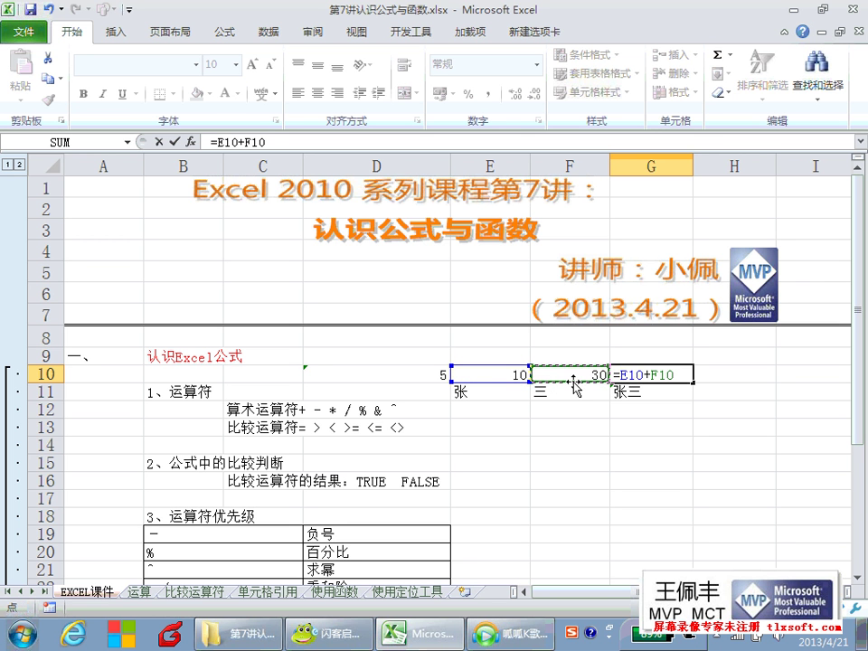
pyautogui.press('Return')
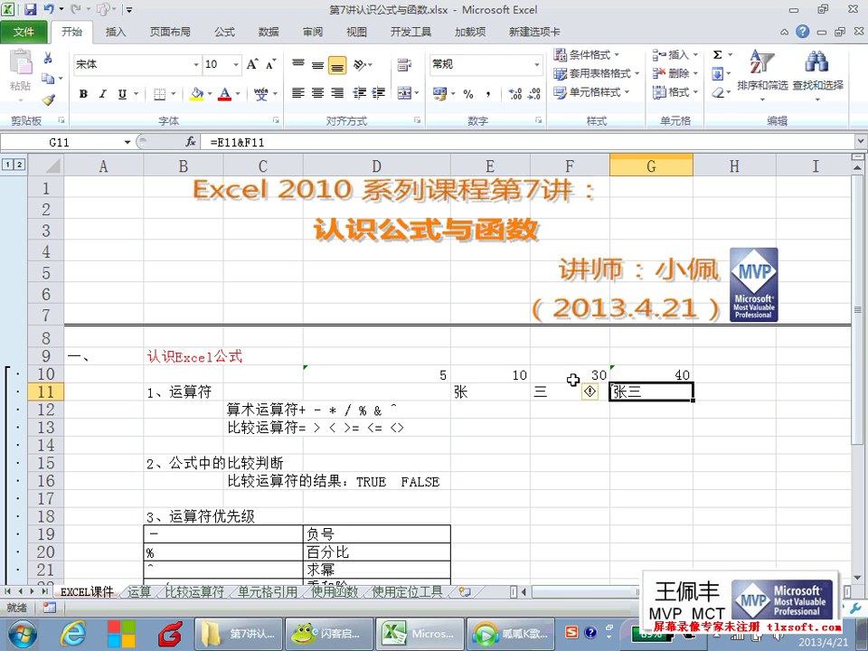
pyautogui.press('Up')
pyautogui.press('F2')
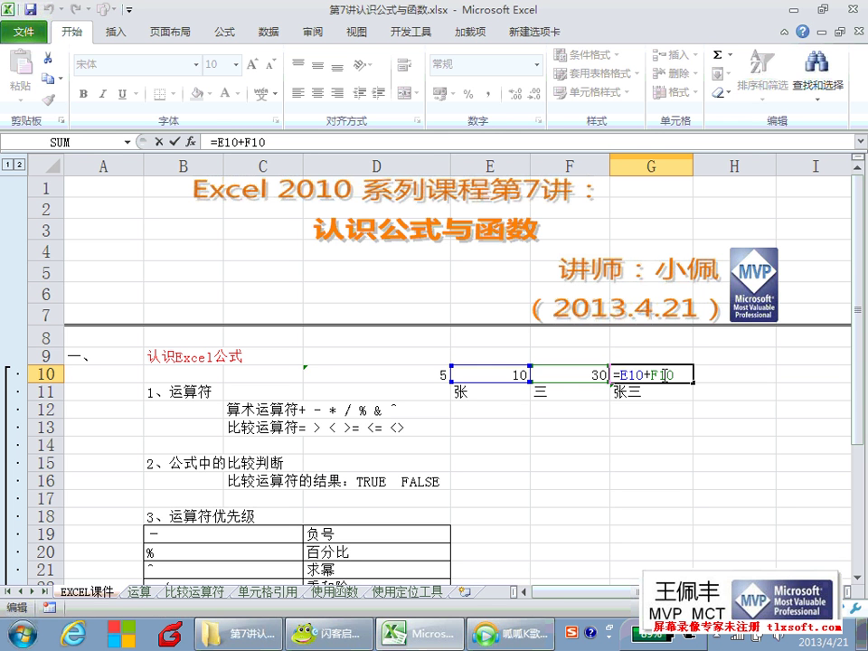
pyautogui.press('Escape')
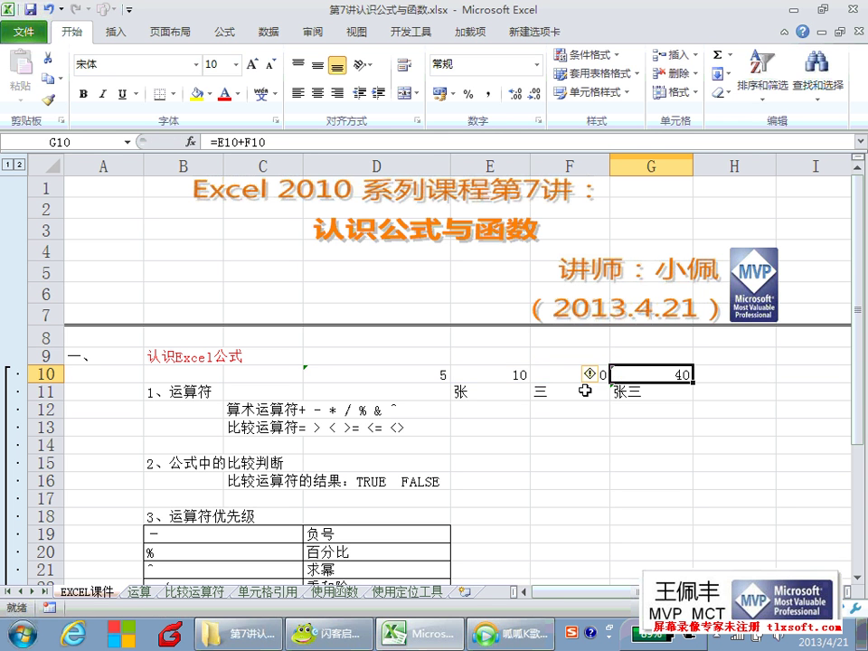
# Reopen G11 to show its =E11&F11 formula joining 张 and 三, leaving it unchanged.
pyautogui.click(542, 392)
pyautogui.click(513, 392)
pyautogui.click(642, 392)
pyautogui.doubleClick(642, 391)
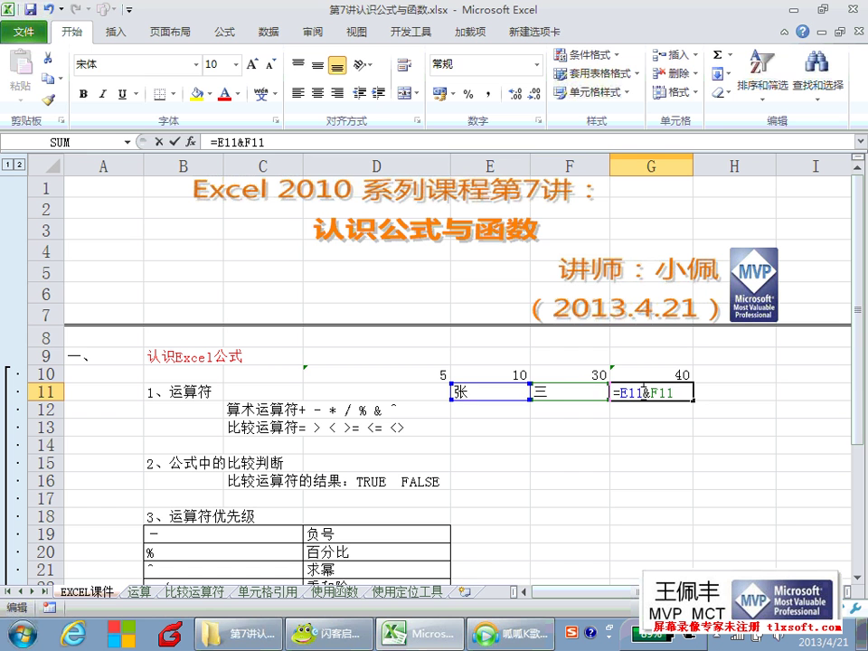
pyautogui.press('Escape')
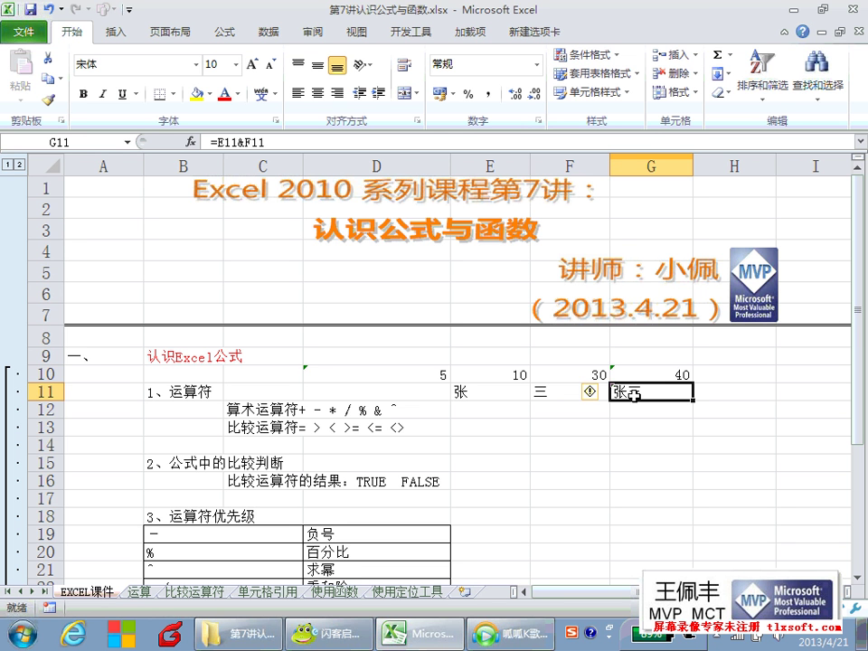
pyautogui.click(636, 407)
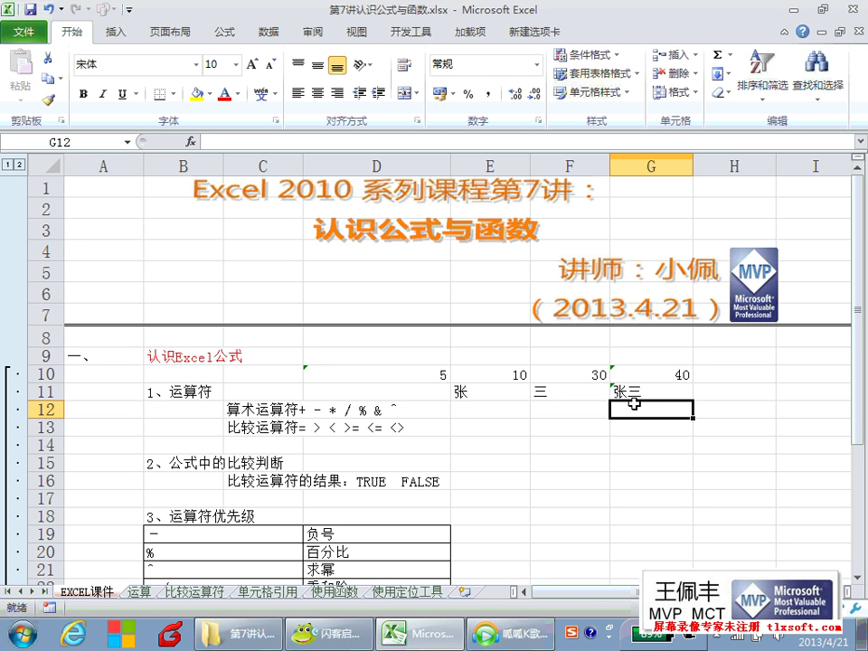
# Enter =2^4 in E12 so it displays 16.
pyautogui.click(378, 409)
pyautogui.click(322, 428)
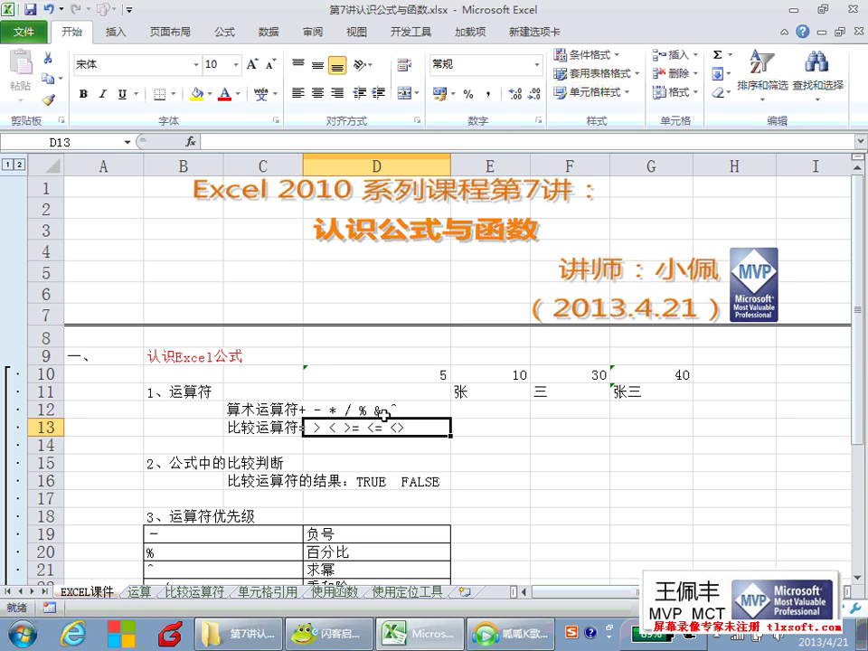
pyautogui.click(389, 410)
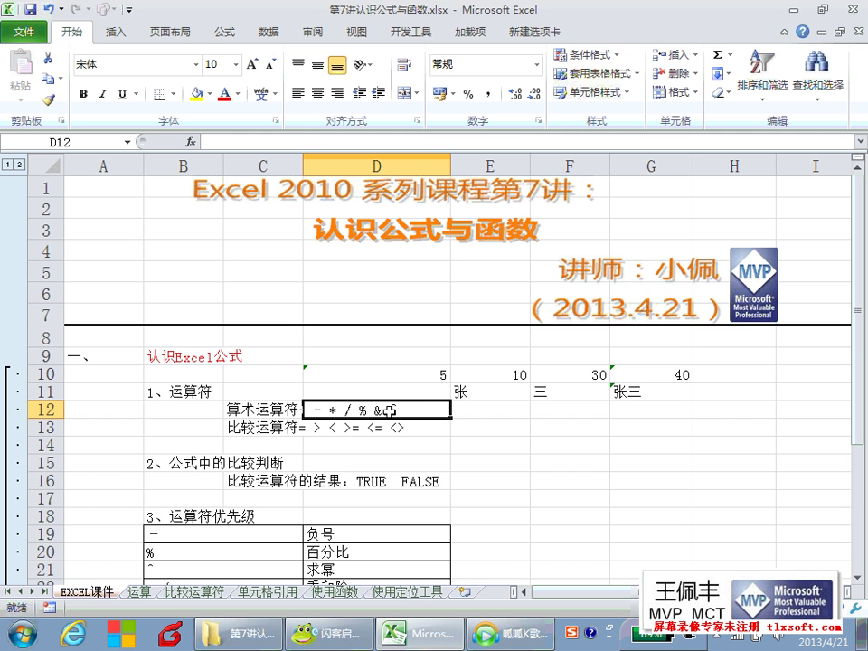
pyautogui.click(507, 410)
pyautogui.write('=')
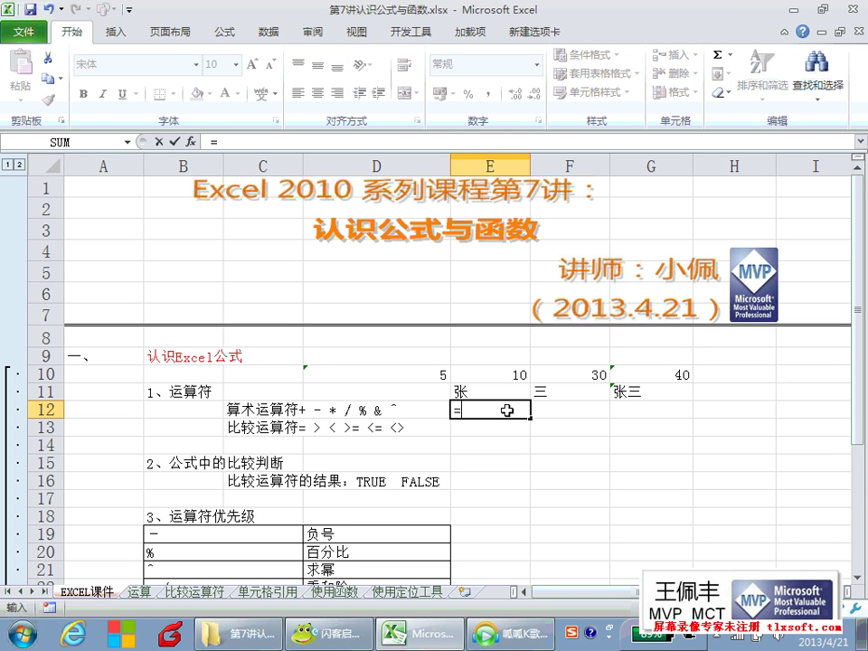
pyautogui.write('2')
pyautogui.write('……')
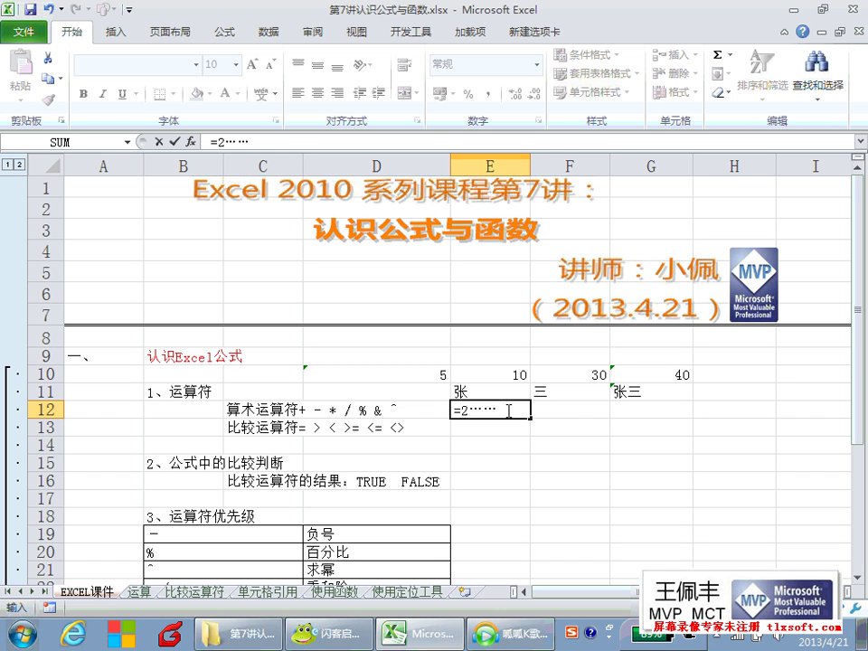
pyautogui.press('BackSpace')
pyautogui.press('BackSpace')
pyautogui.write('^')
pyautogui.press('BackSpace')
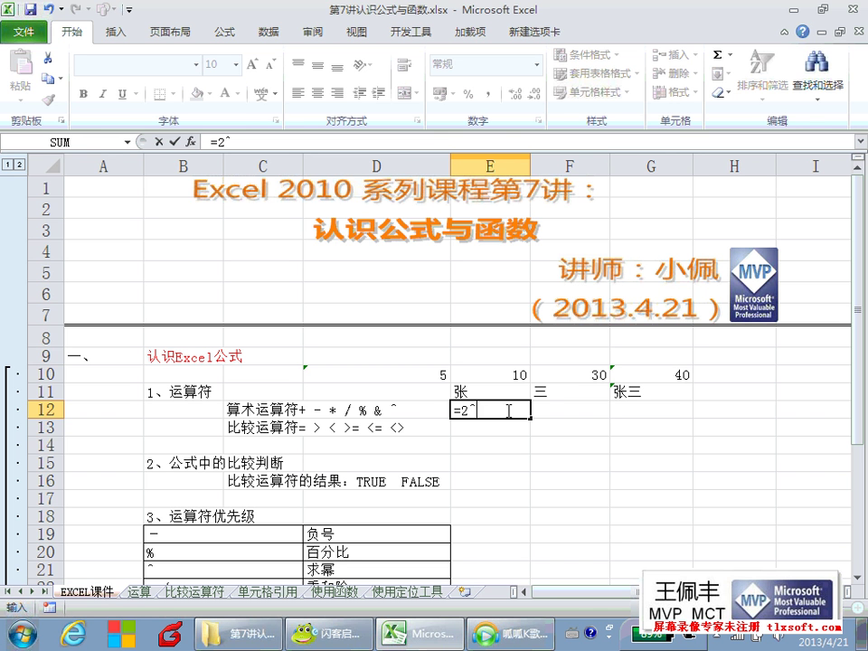
pyautogui.write('4')
pyautogui.press('Return')
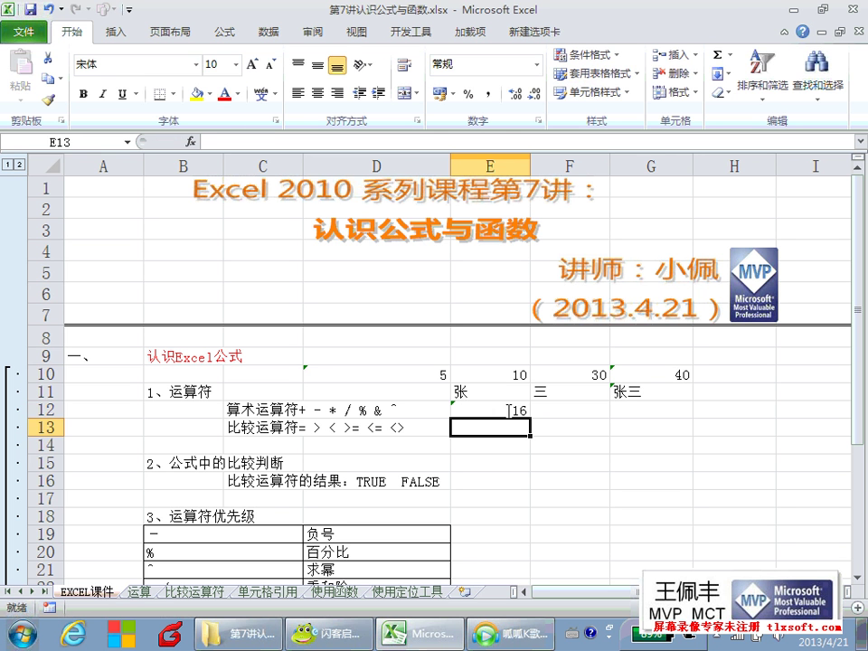
pyautogui.click(508, 410)
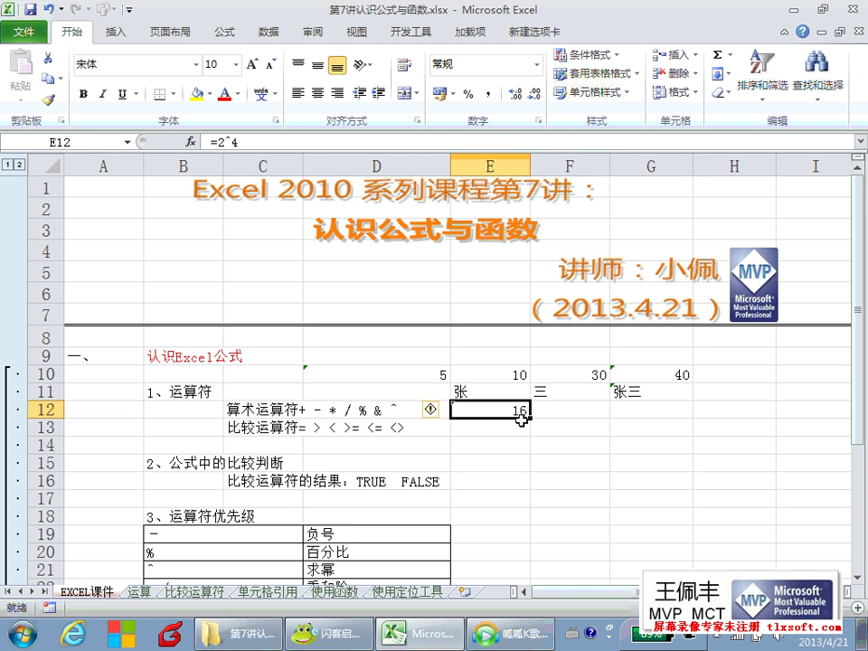
# Put 5 in F12 and start typing =5% in G12.
pyautogui.click(366, 413)
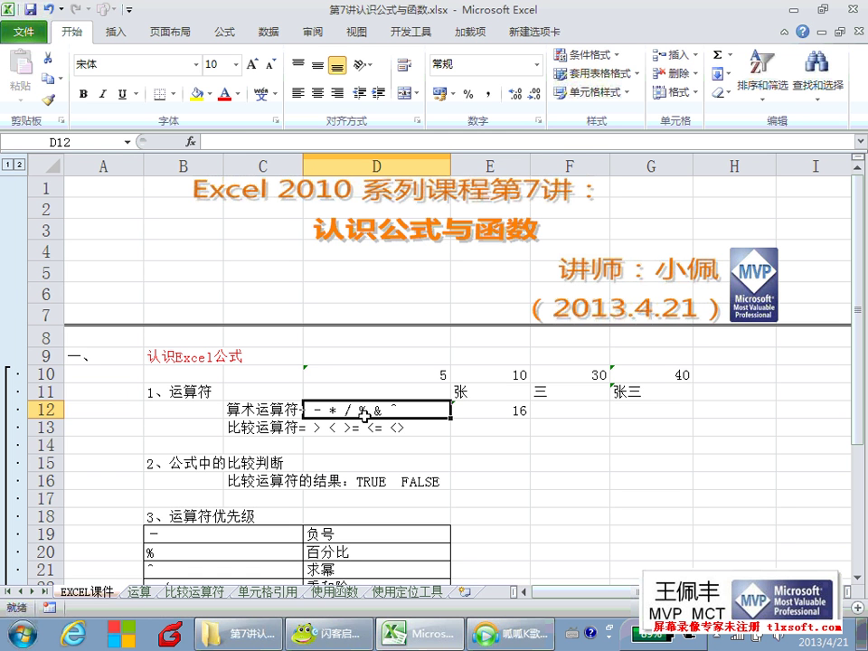
pyautogui.click(568, 413)
pyautogui.click(564, 428)
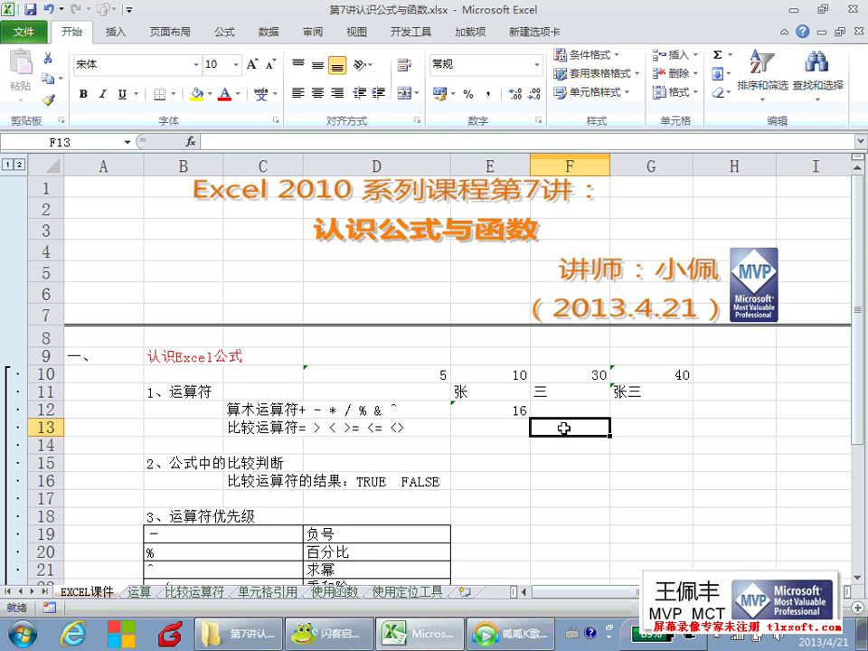
pyautogui.click(573, 413)
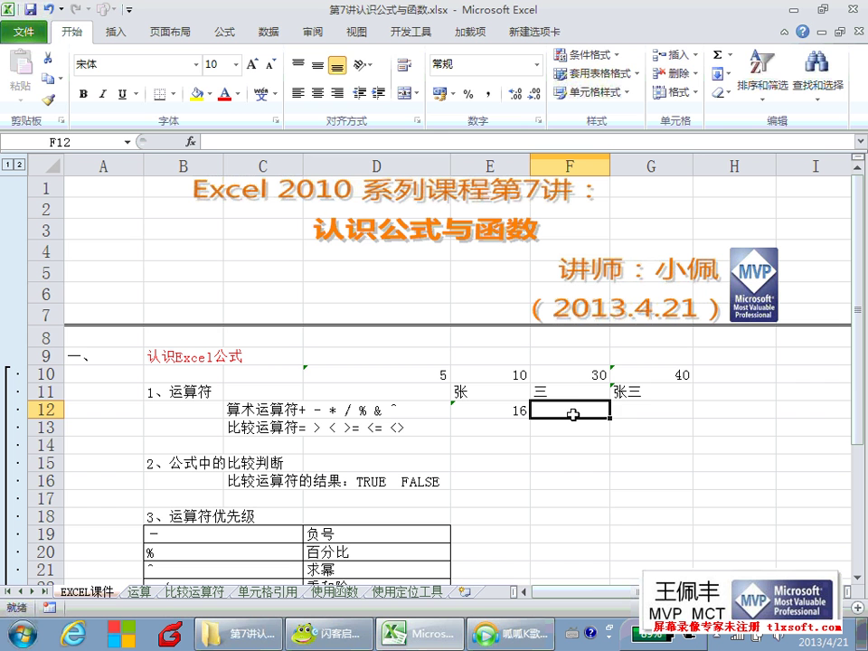
pyautogui.write('5')
pyautogui.press('Return')
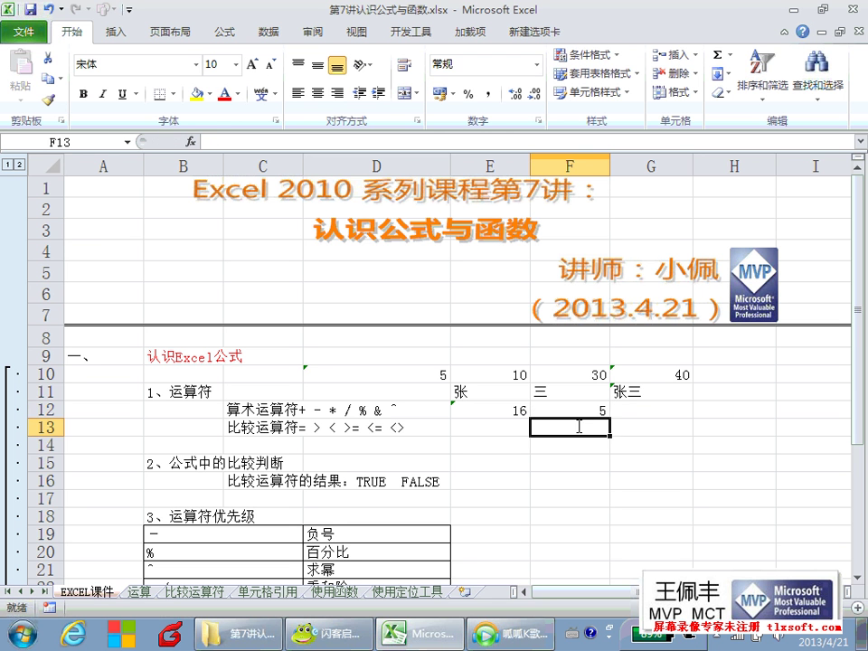
pyautogui.click(561, 410)
pyautogui.click(647, 414)
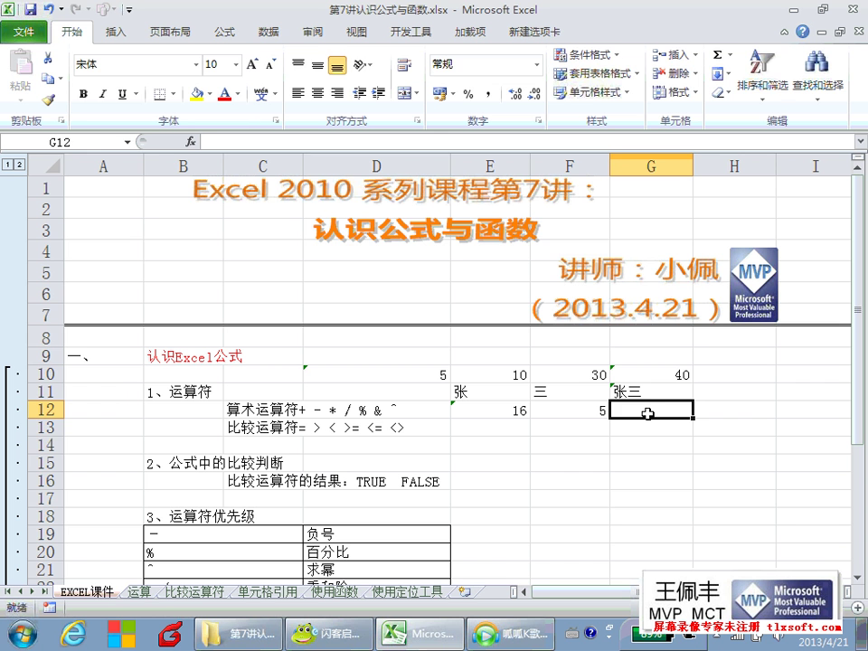
pyautogui.write('=')
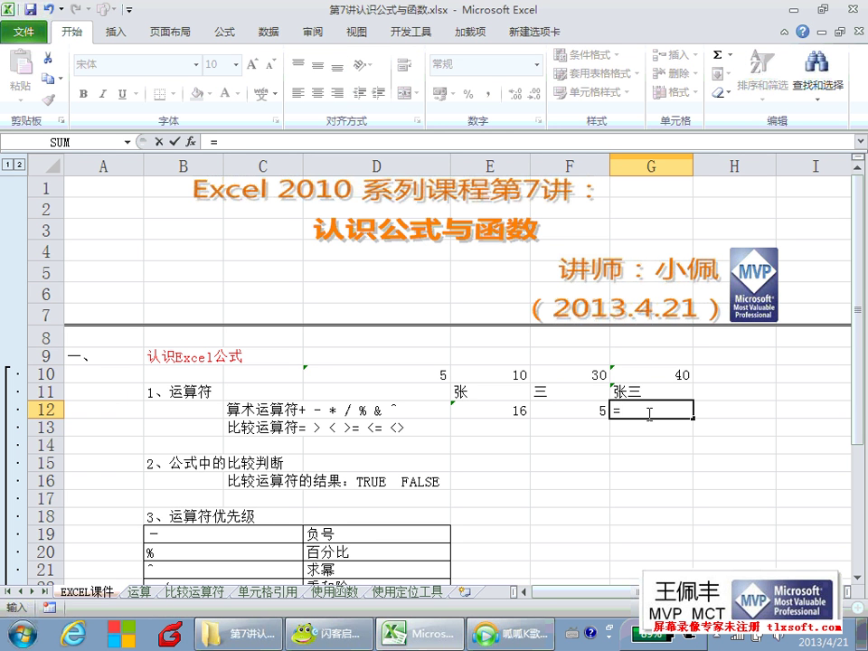
pyautogui.write('5%')
# Replace G12's entry with =F12% so it shows 0.05.
pyautogui.press('BackSpace')
pyautogui.press('BackSpace')
pyautogui.click(601, 410)
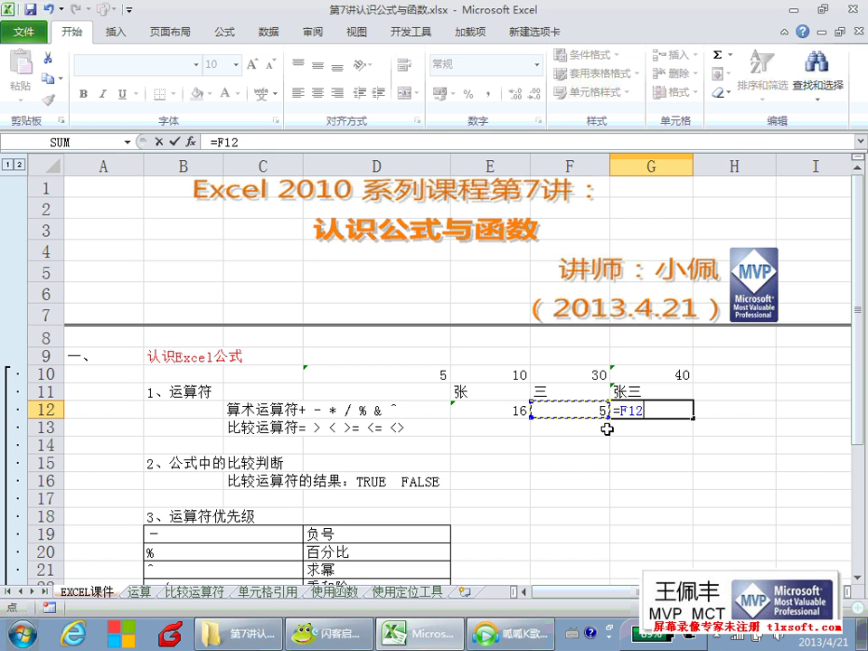
pyautogui.write('%')
pyautogui.press('Return')
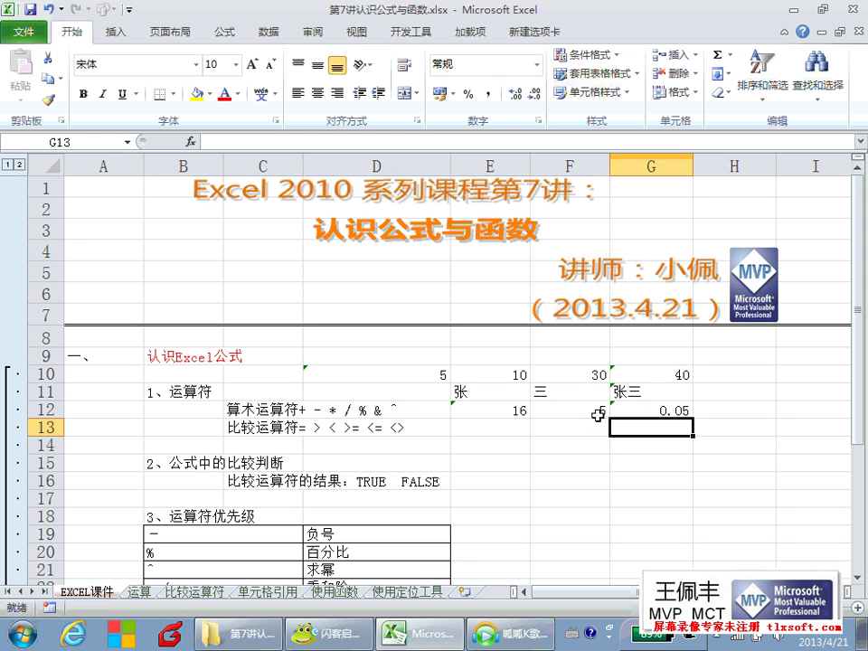
pyautogui.click(627, 409)
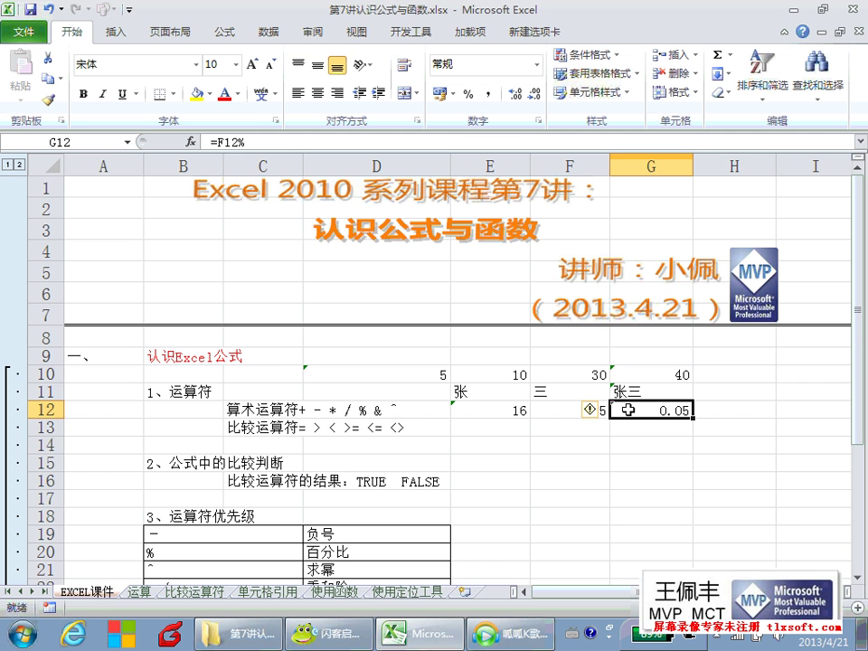
# Point out the arithmetic and comparison operator notes in D12:D13, then minimize Excel to the chat room.
pyautogui.click(620, 427)
pyautogui.click(412, 409)
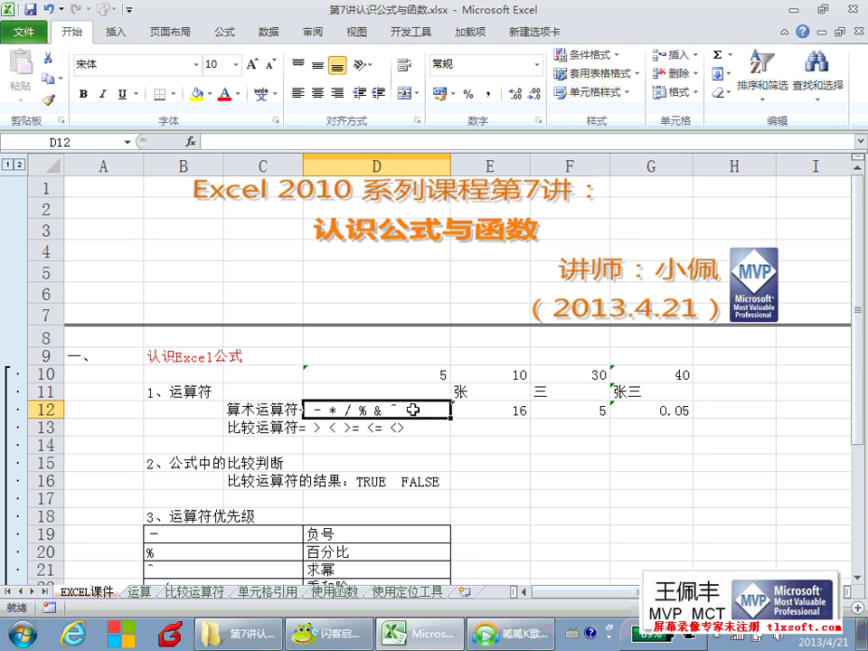
pyautogui.click(363, 429)
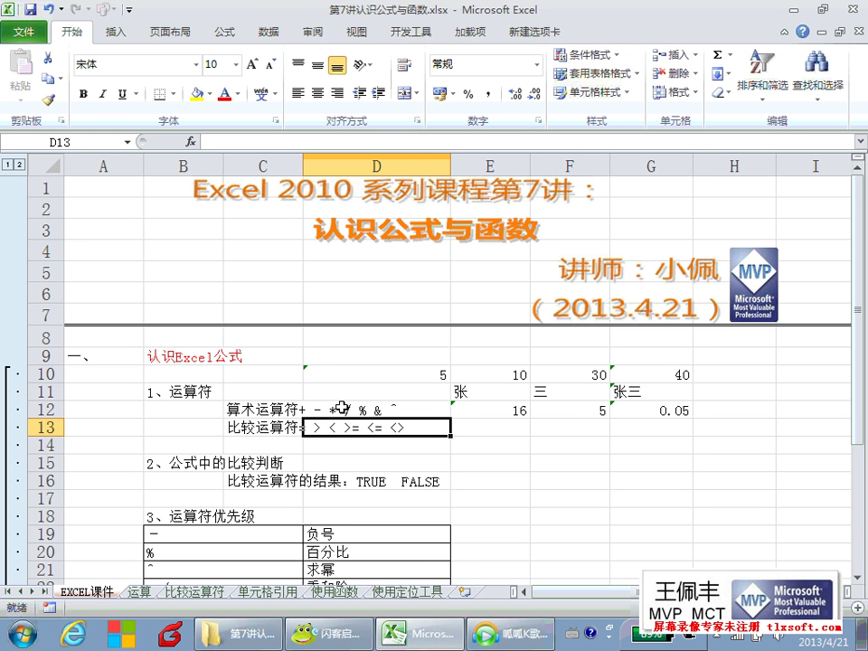
pyautogui.click(367, 410)
pyautogui.click(362, 426)
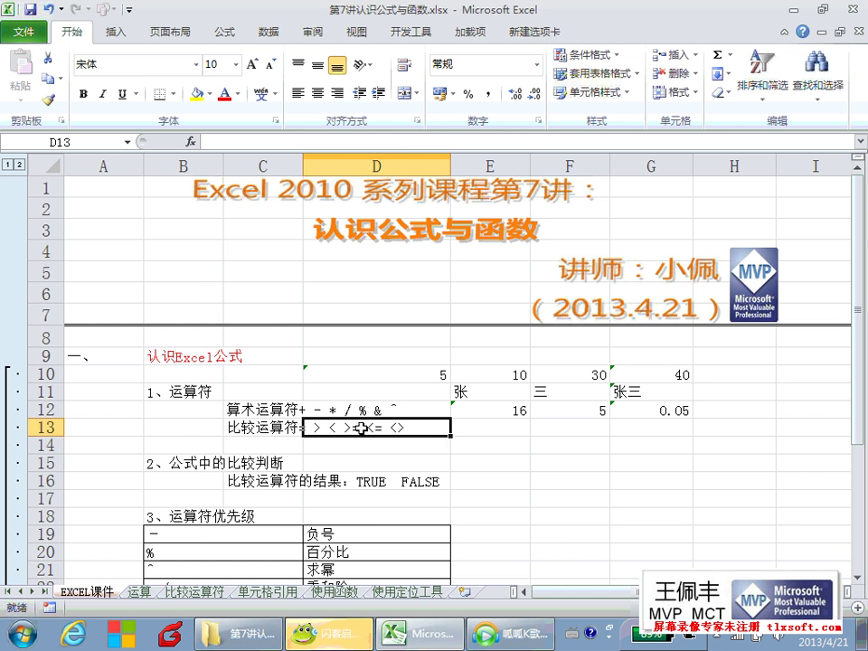
pyautogui.click(390, 635)
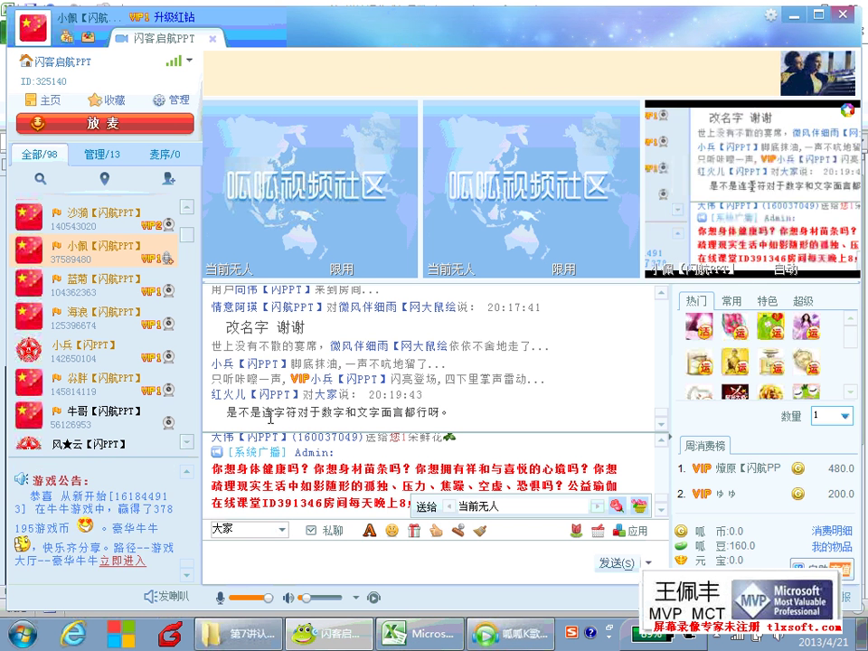
# Highlight the viewer's question about & in the chat, then return to Excel and select F9.
pyautogui.moveTo(274, 412); pyautogui.dragTo(378, 412)
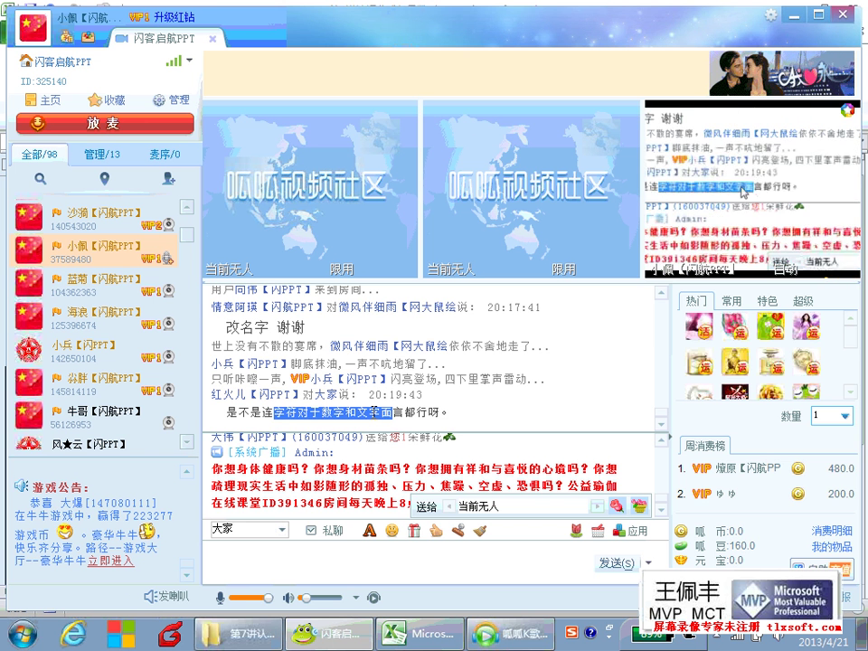
pyautogui.click(440, 638)
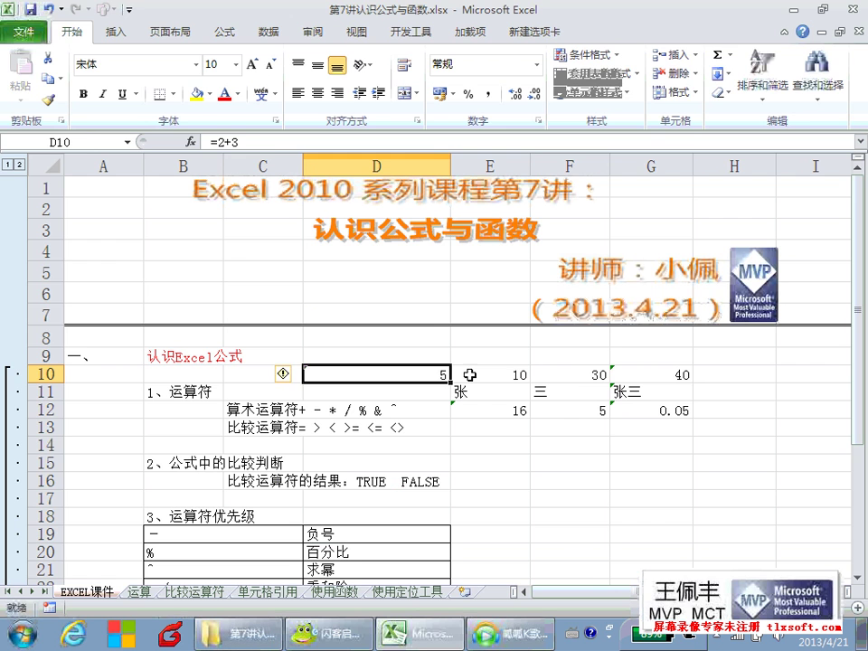
pyautogui.click(519, 370)
pyautogui.click(566, 357)
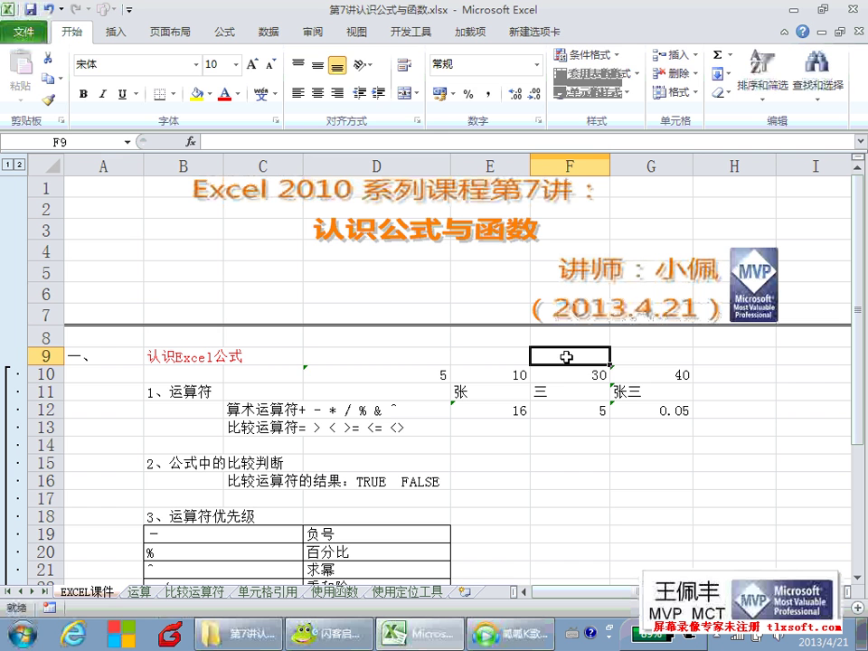
# Enter =D10&E10 in F9 so it joins 5 and 10 into 510.
pyautogui.write('=')
pyautogui.click(441, 373)
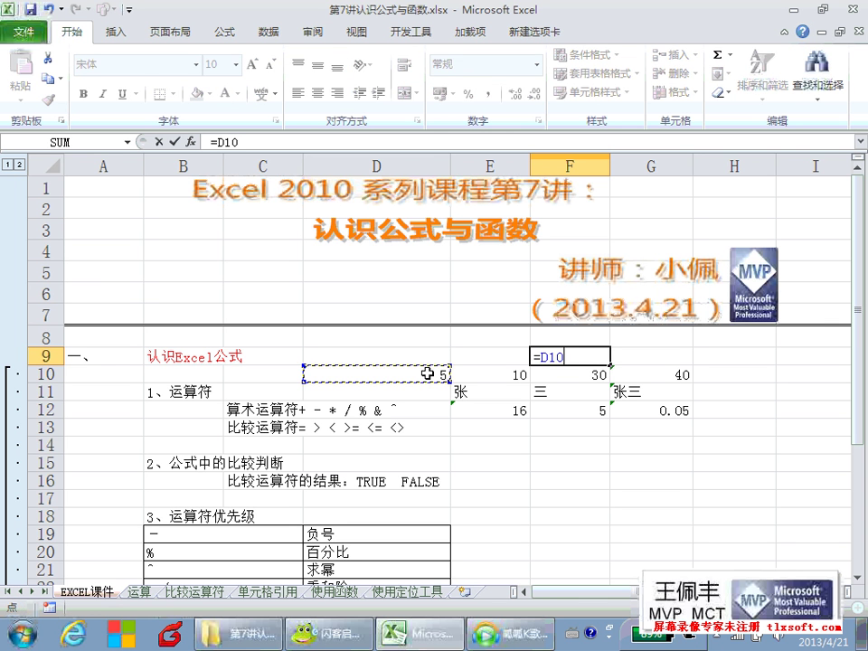
pyautogui.write('&')
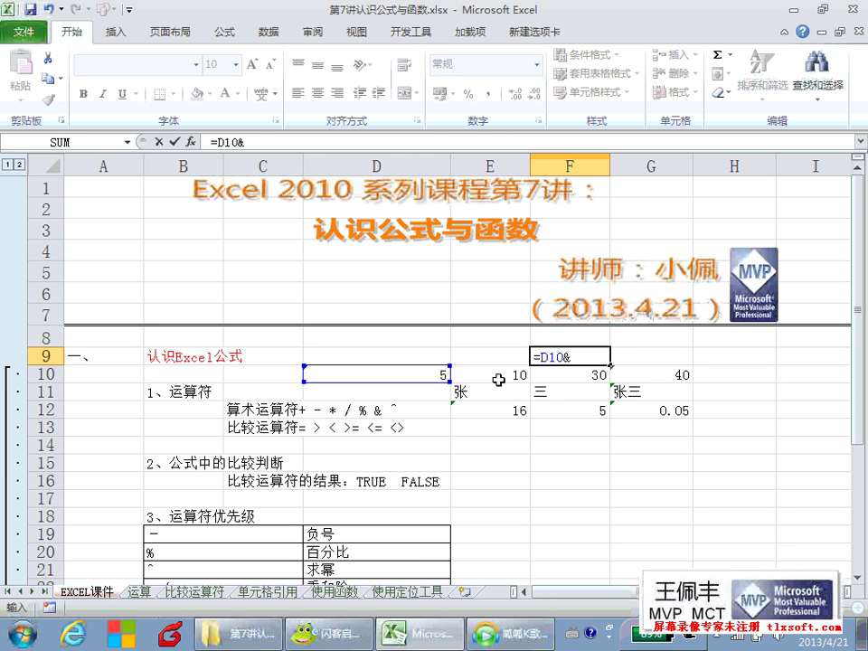
pyautogui.click(508, 370)
pyautogui.press('Return')
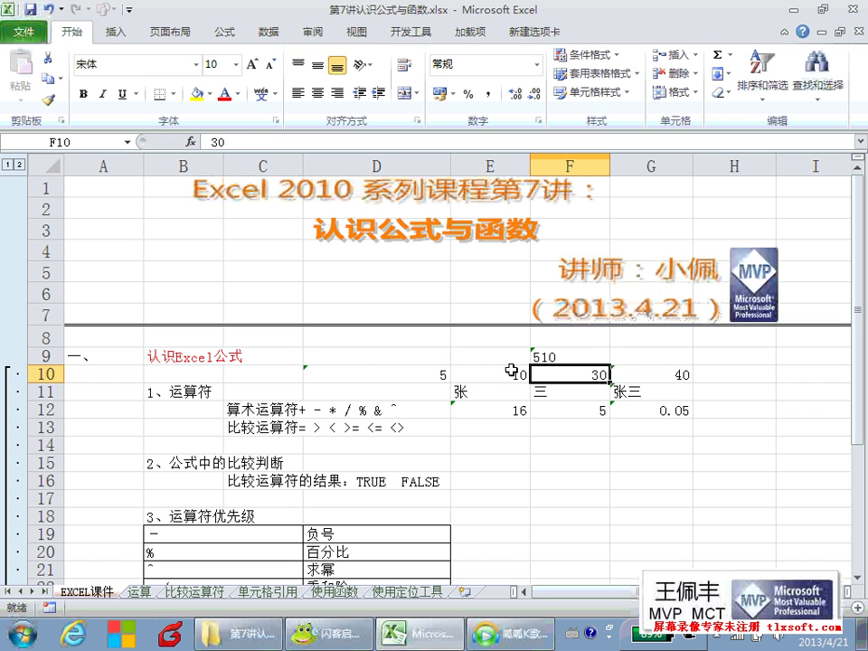
# Compare F9's joined result with the source values in D10 and E10.
pyautogui.click(544, 358)
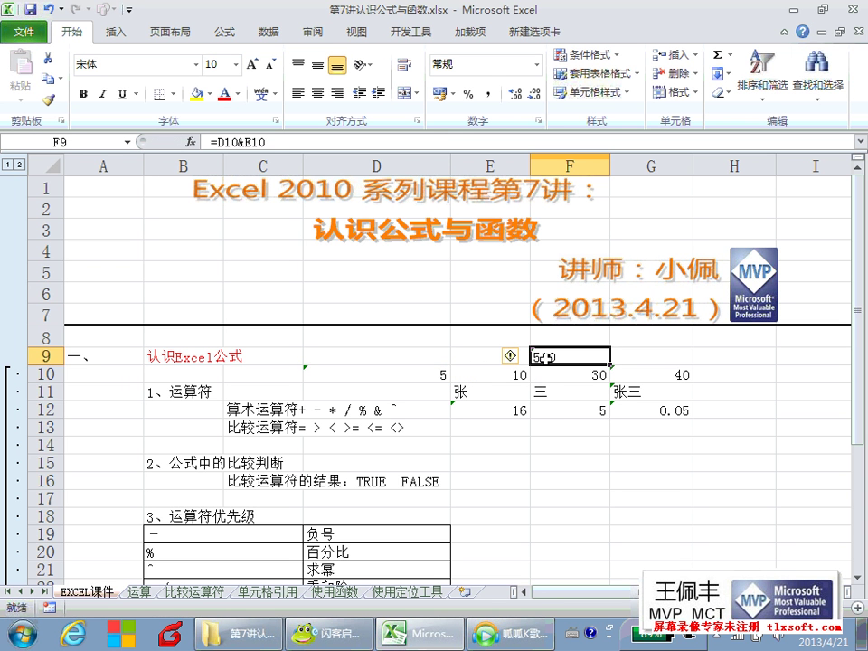
pyautogui.click(543, 409)
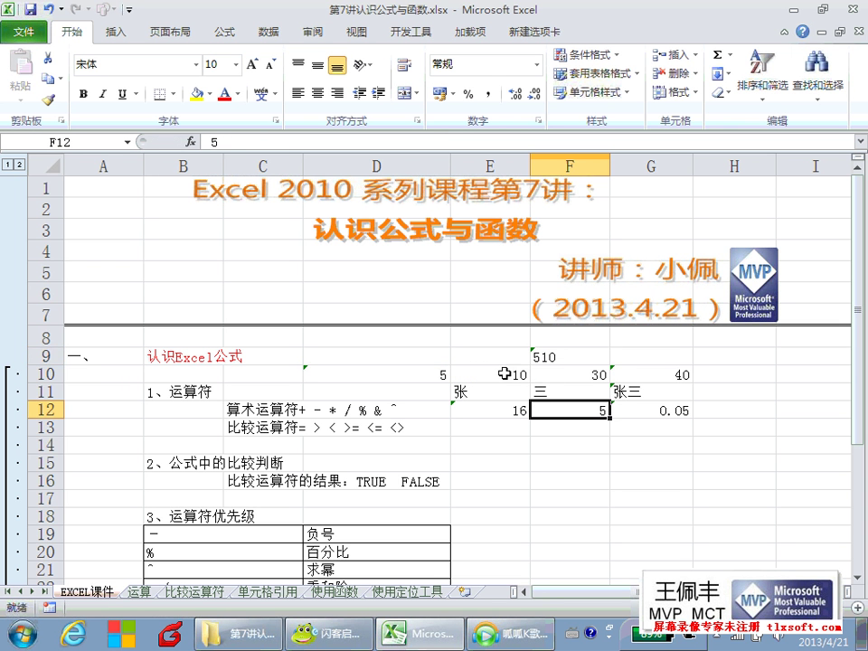
pyautogui.moveTo(504, 373); pyautogui.dragTo(438, 375)
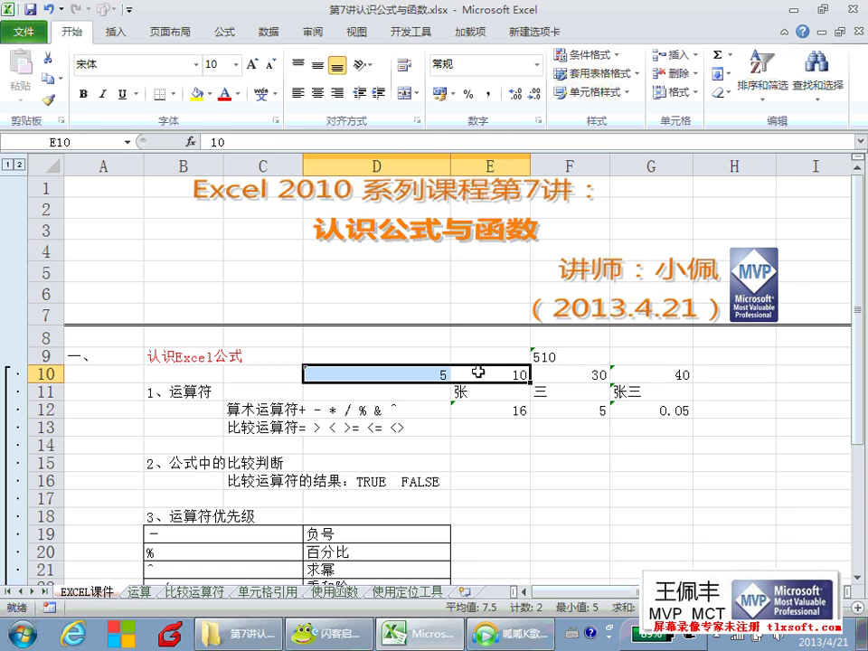
pyautogui.click(543, 357)
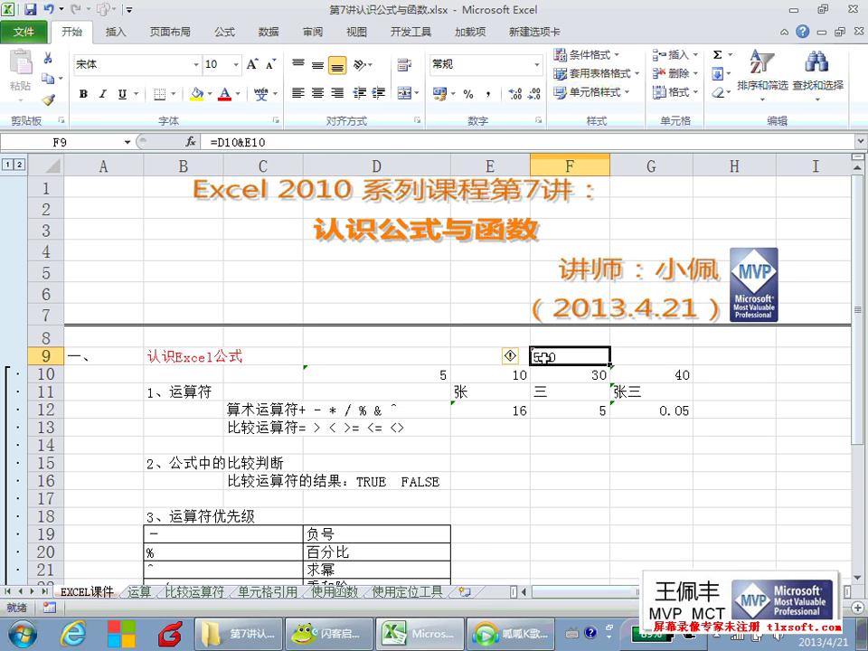
pyautogui.click(432, 375)
pyautogui.click(495, 375)
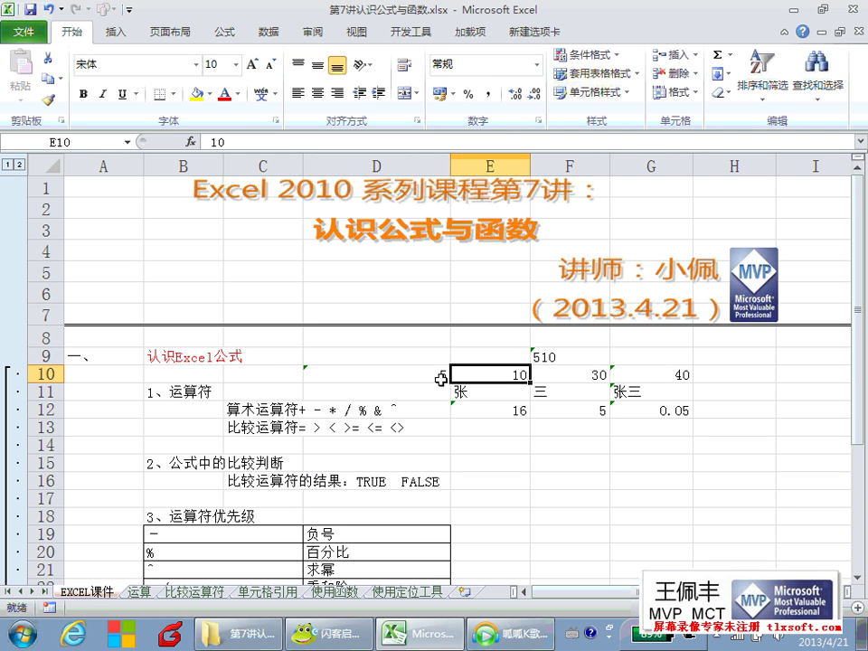
pyautogui.click(407, 373)
pyautogui.moveTo(480, 378); pyautogui.dragTo(440, 377)
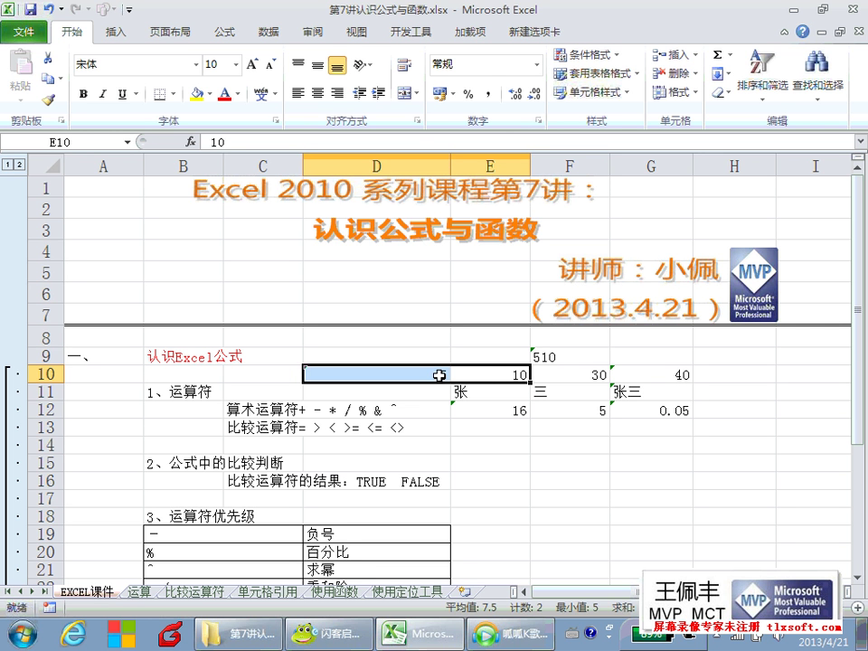
pyautogui.click(440, 376)
pyautogui.click(467, 373)
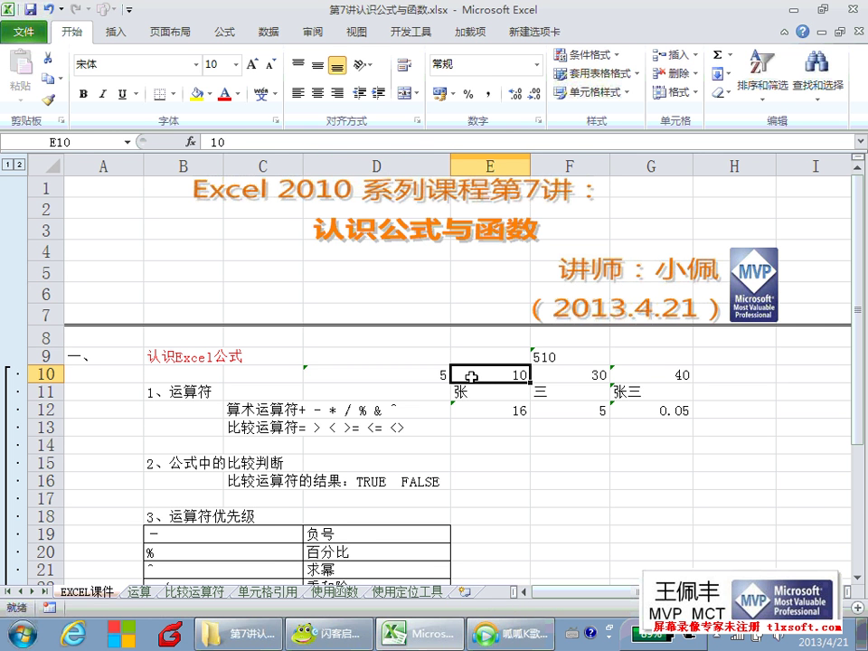
pyautogui.click(438, 374)
pyautogui.click(484, 377)
# Review the addition and joining formulas in G10–G12 alongside D10 and E10.
pyautogui.click(619, 374)
pyautogui.click(623, 409)
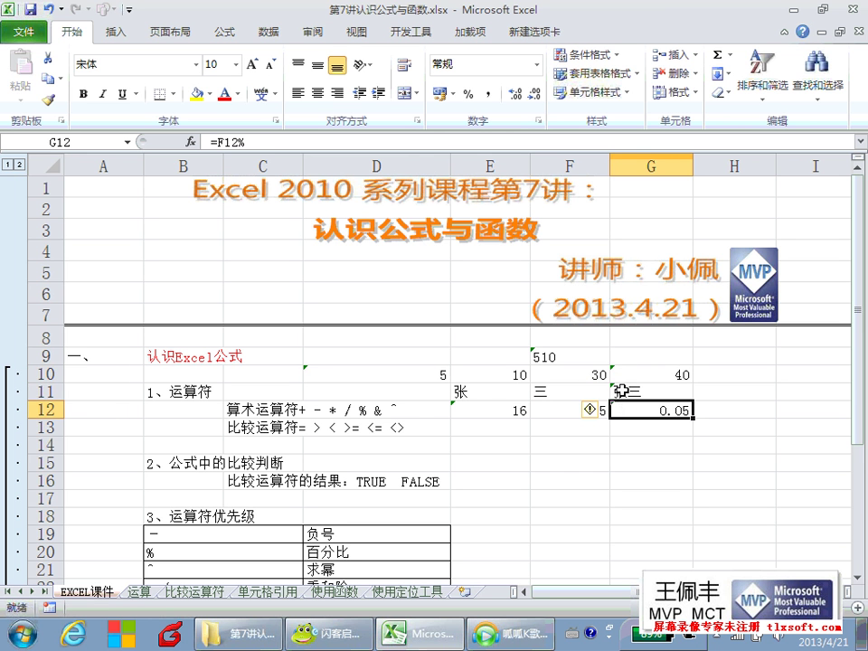
pyautogui.click(622, 374)
pyautogui.click(623, 391)
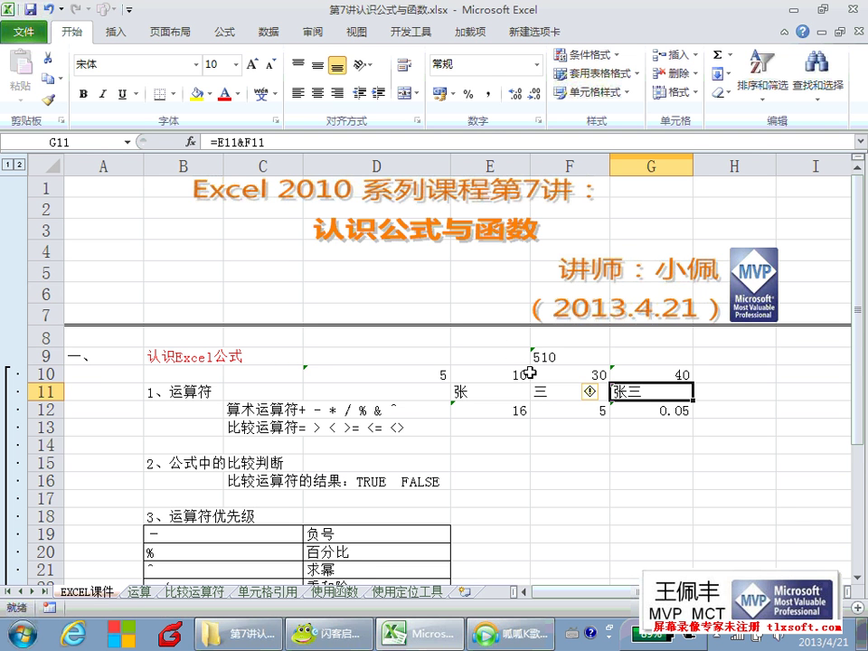
pyautogui.click(442, 373)
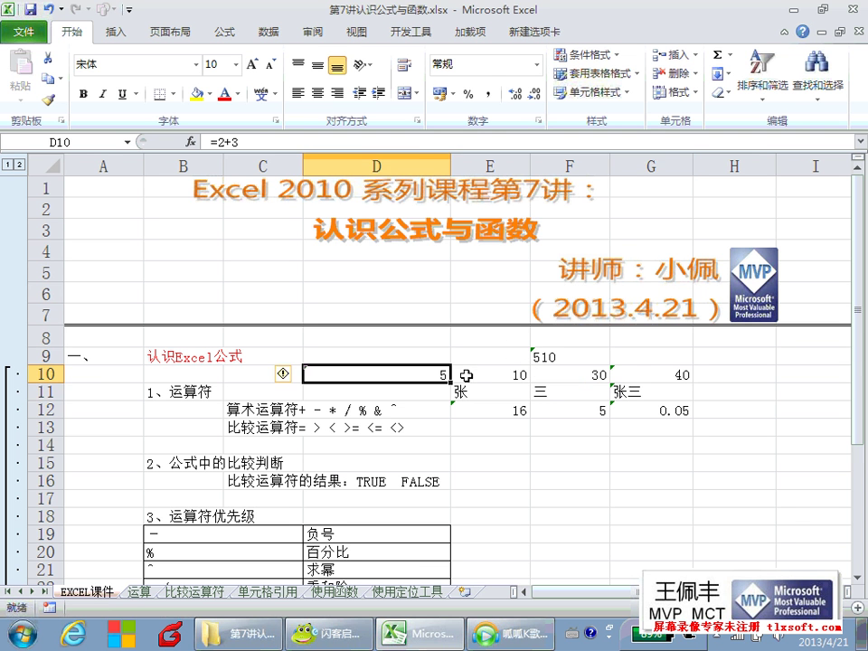
pyautogui.click(472, 374)
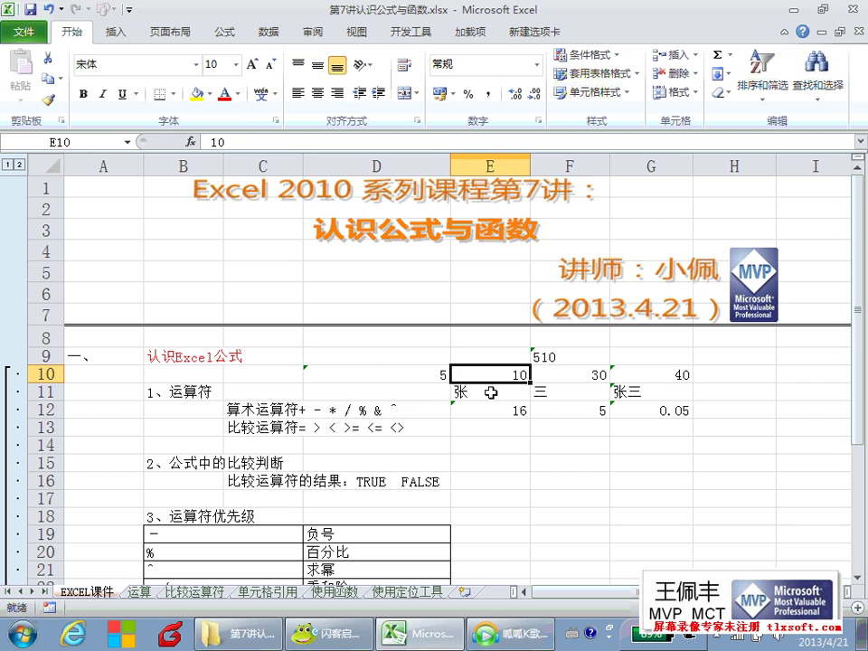
# Step back and forth between the 张 cell E11 and the 三 cell F11.
pyautogui.press('Down')
pyautogui.press('Right')
pyautogui.press('Left')
pyautogui.press('Right')
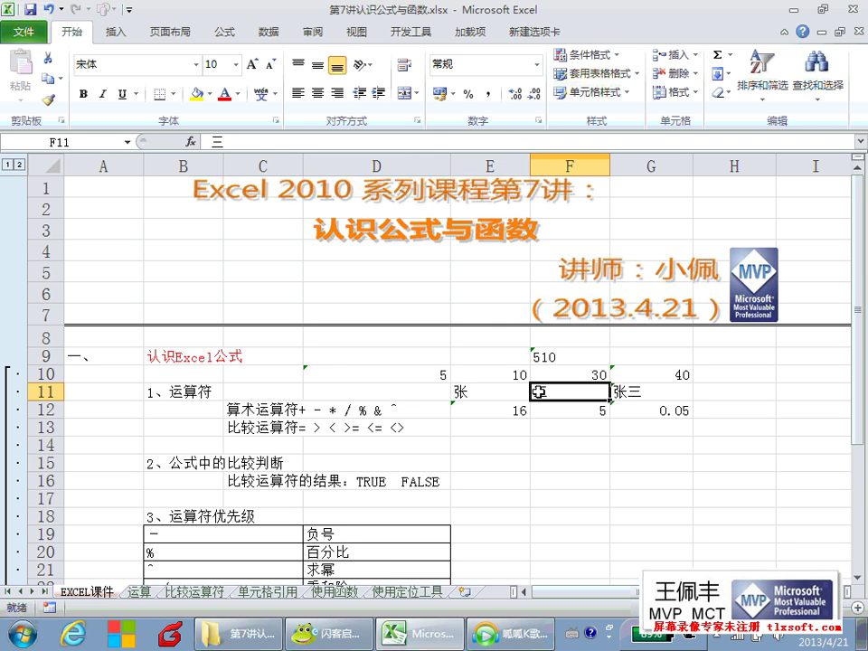
pyautogui.press('Left')
pyautogui.press('Right')
pyautogui.press('Left')
pyautogui.press('Right')
# Recheck the joining formulas in G11 and F9 against D10 and E10.
pyautogui.click(624, 391)
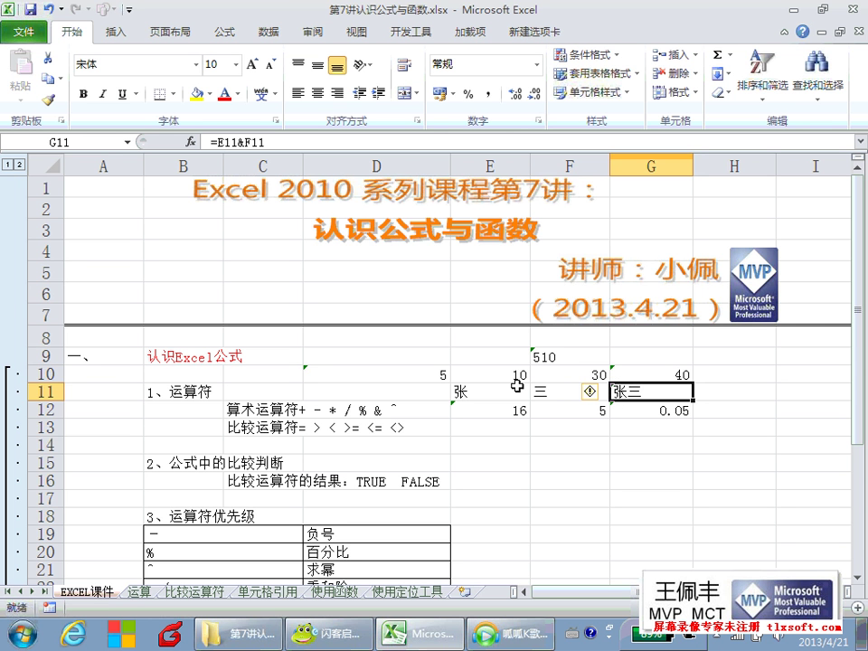
pyautogui.click(543, 359)
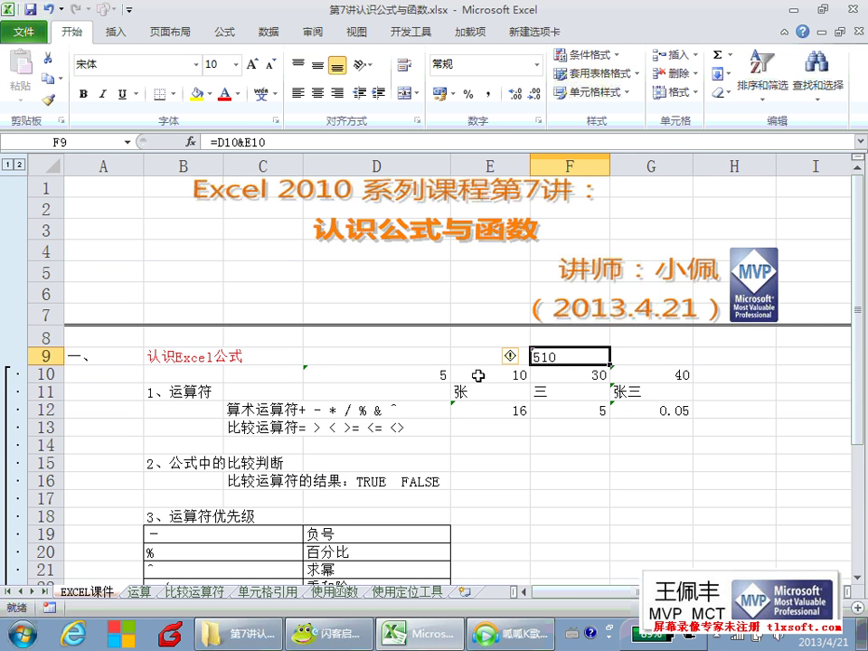
pyautogui.click(312, 374)
pyautogui.click(489, 378)
pyautogui.click(546, 357)
# Format the range F14:F21 with the Text (文本) number category.
pyautogui.scroll(-2, 565, 434)
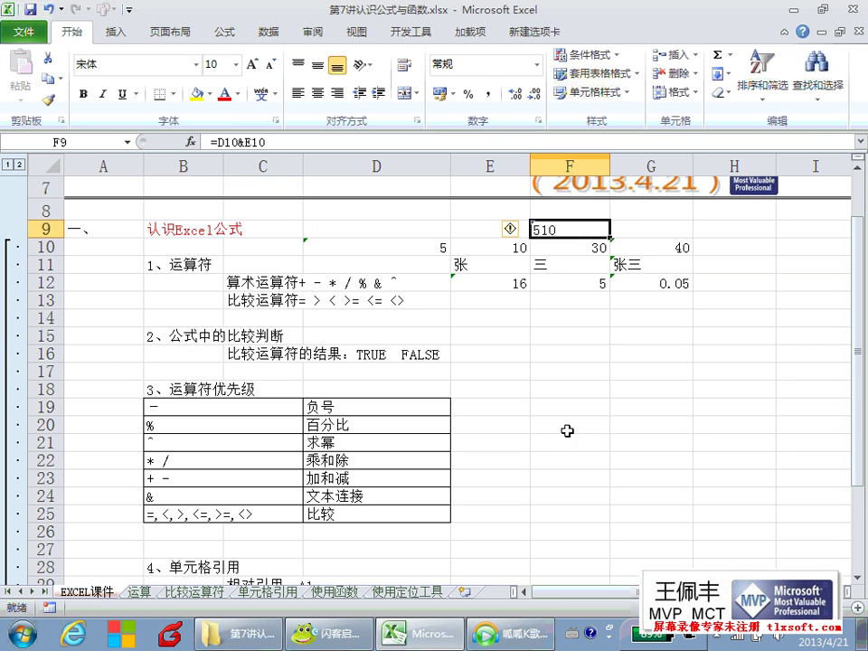
pyautogui.moveTo(570, 319); pyautogui.dragTo(571, 445)
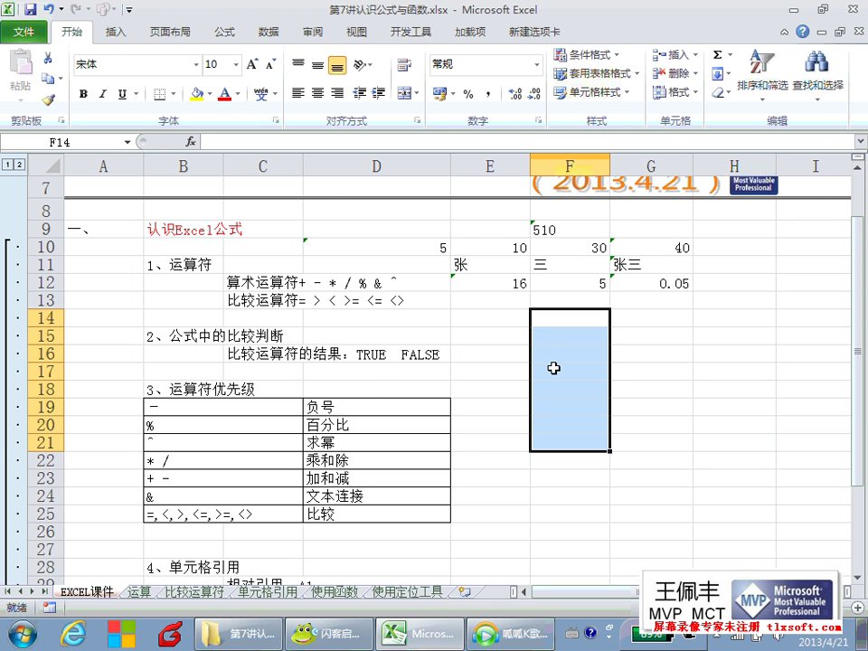
pyautogui.hotkey('ctrl', '1')
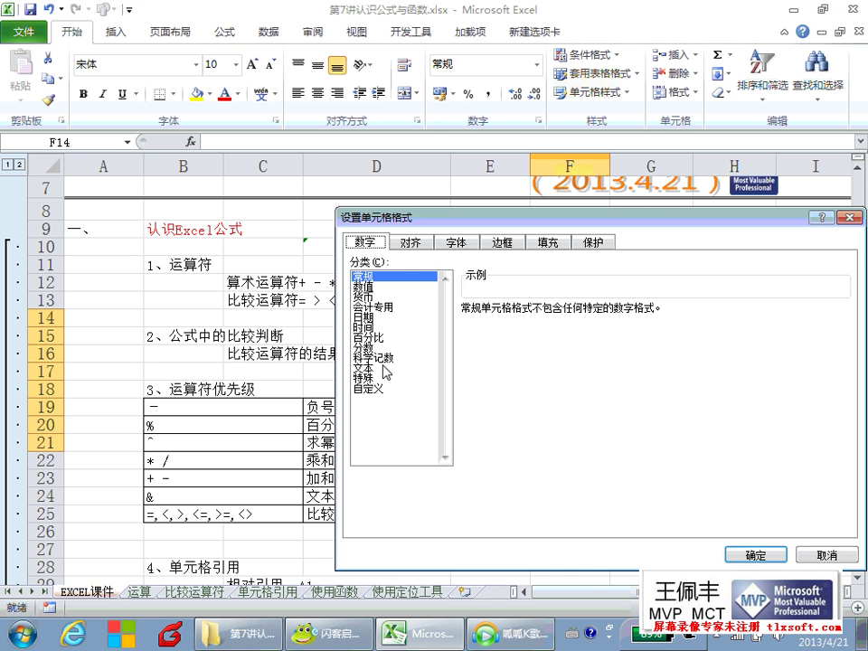
pyautogui.click(385, 368)
pyautogui.click(753, 556)
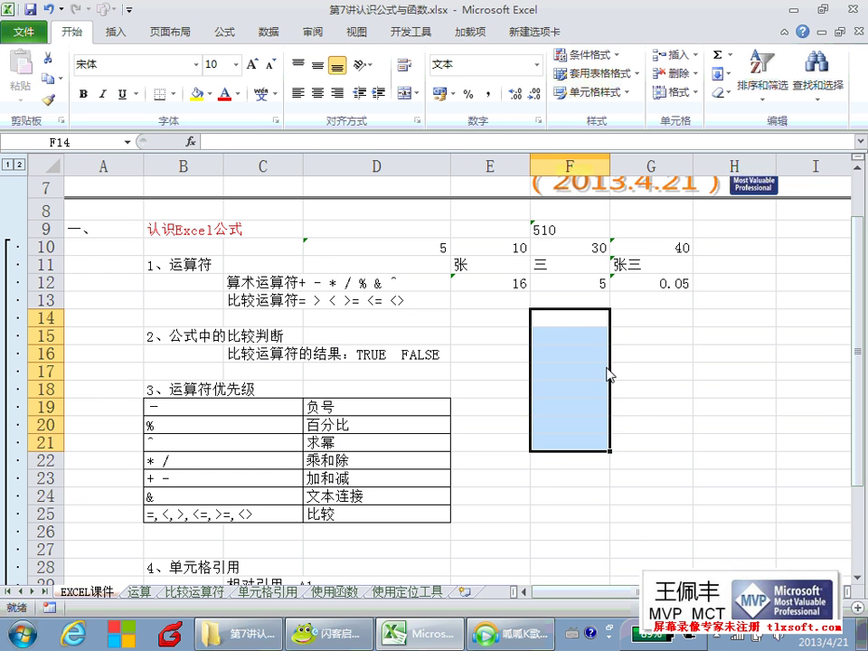
# Enter 30, 40, 50 and 30 into F14:F17.
pyautogui.click(572, 321)
pyautogui.write('30')
pyautogui.press('Return')
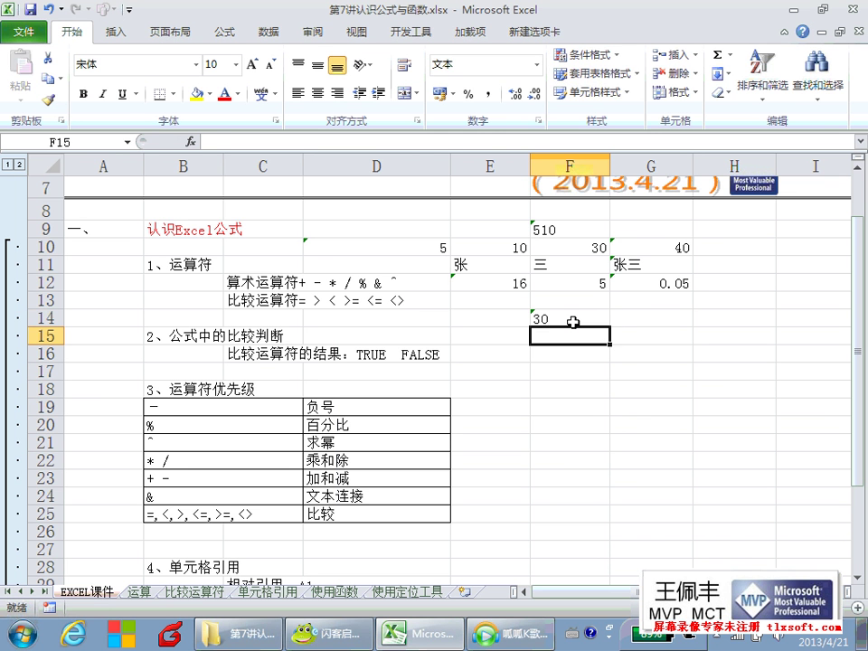
pyautogui.write('40')
pyautogui.press('Return')
pyautogui.write('50')
pyautogui.press('Return')
pyautogui.write('3')
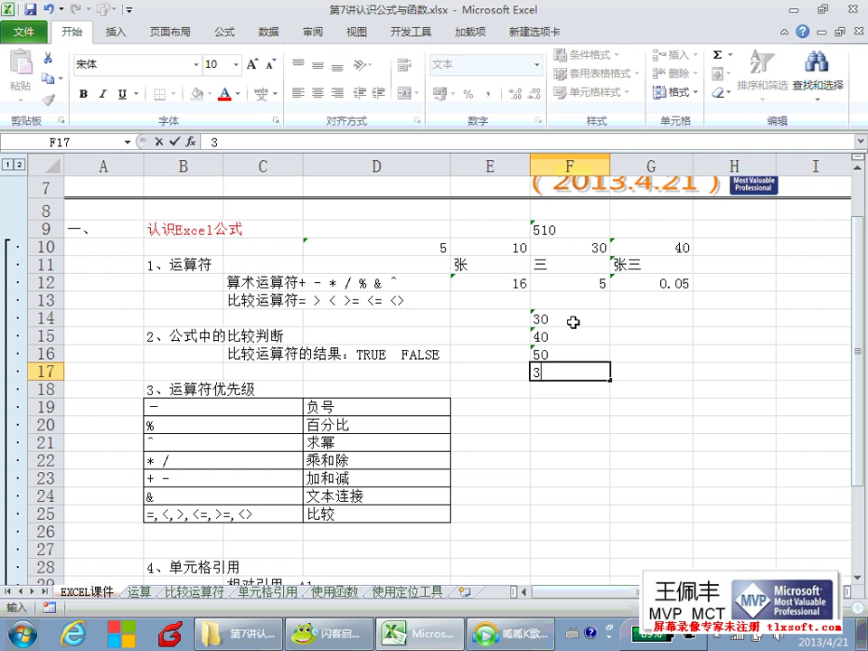
pyautogui.write('0')
pyautogui.press('Return')
# Select F14:F17 and check the numbers-stored-as-text warning on the entries.
pyautogui.moveTo(573, 322); pyautogui.dragTo(575, 367)
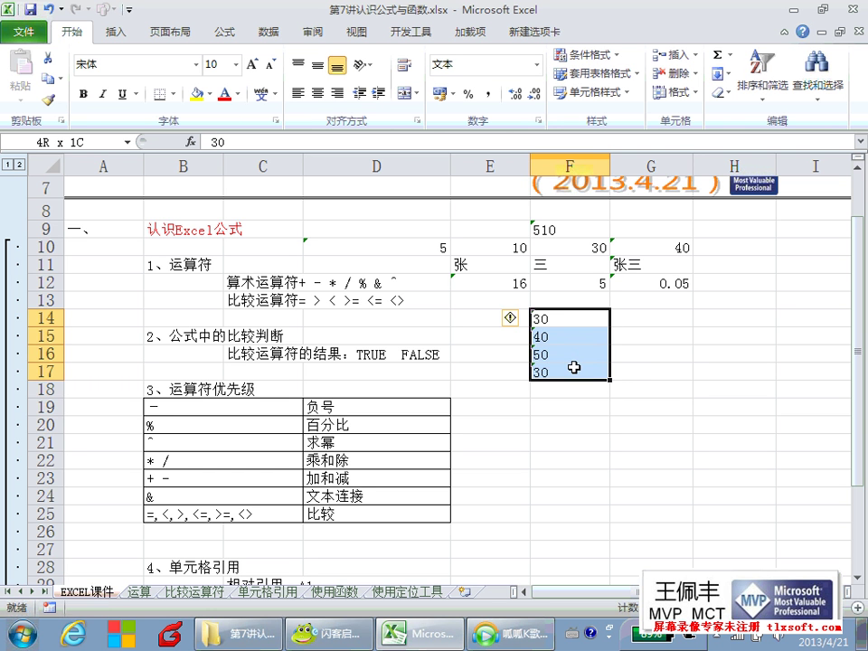
pyautogui.click(575, 366)
pyautogui.click(575, 356)
pyautogui.click(639, 383)
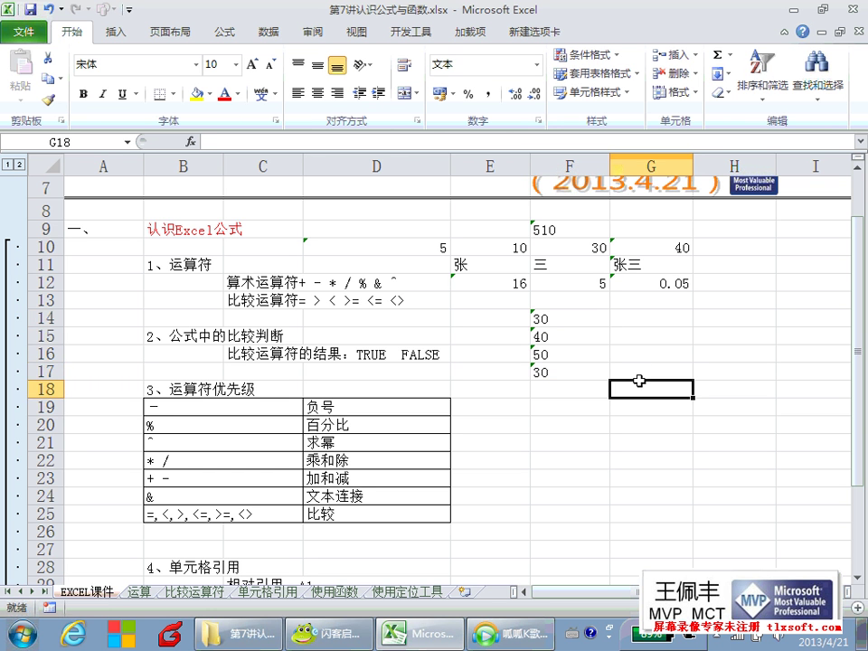
# Enter =SUM(F14:F17) in G18, which returns 0.
pyautogui.write('=sum')
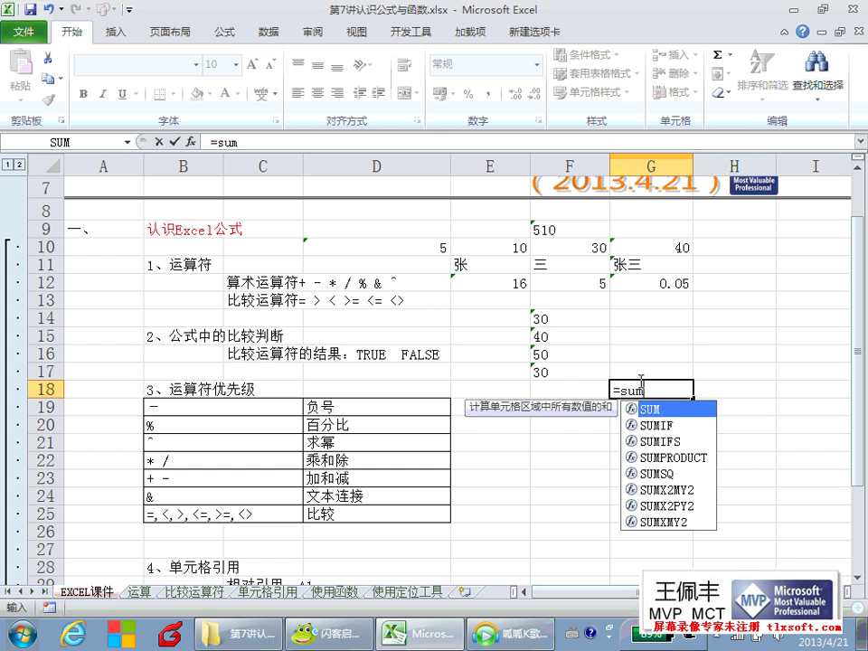
pyautogui.write('(')
pyautogui.moveTo(578, 317); pyautogui.dragTo(571, 367)
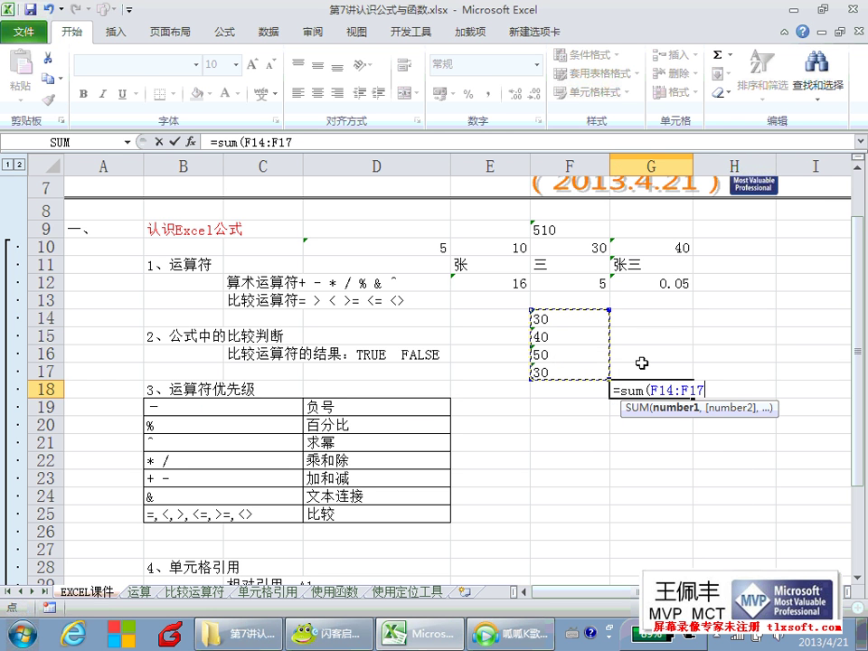
pyautogui.write(')')
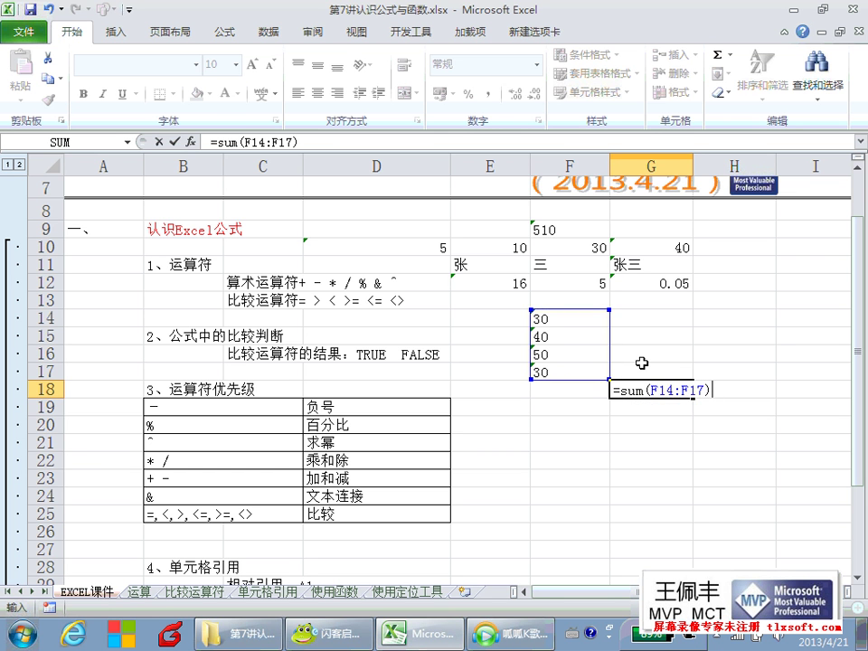
pyautogui.press('Return')
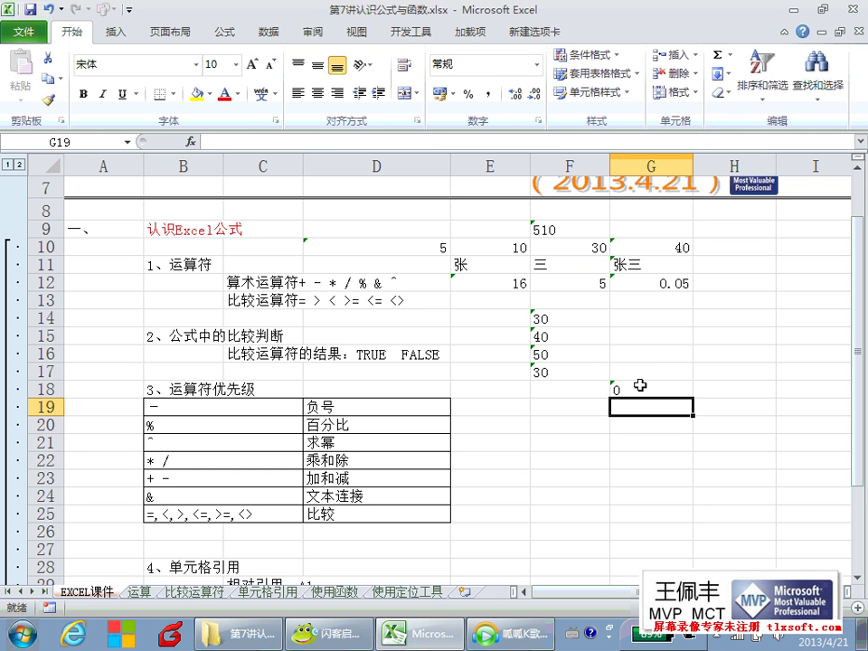
# Inspect the text values in F14:F16, then clear the SUM formula from G18.
pyautogui.click(640, 386)
pyautogui.click(568, 319)
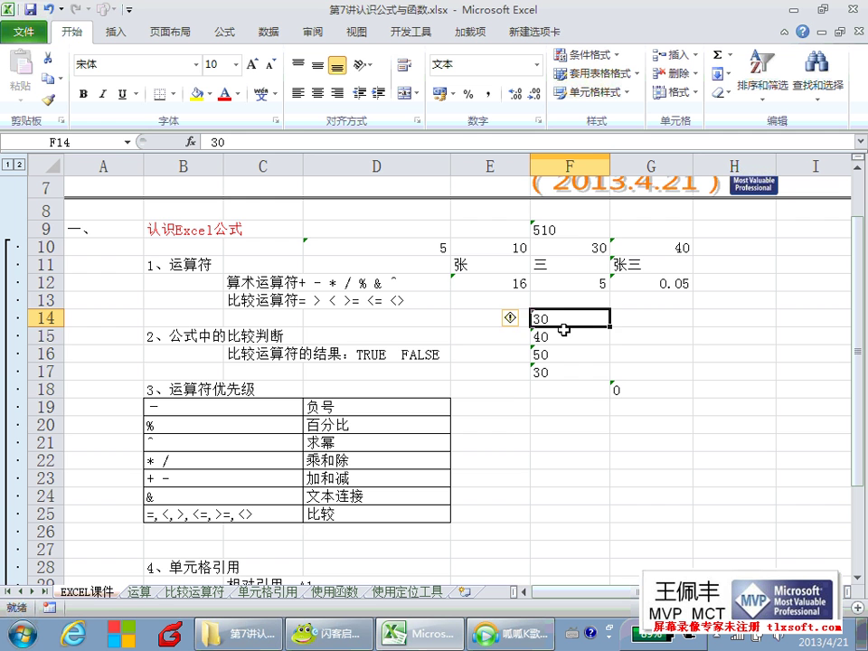
pyautogui.click(566, 335)
pyautogui.click(577, 355)
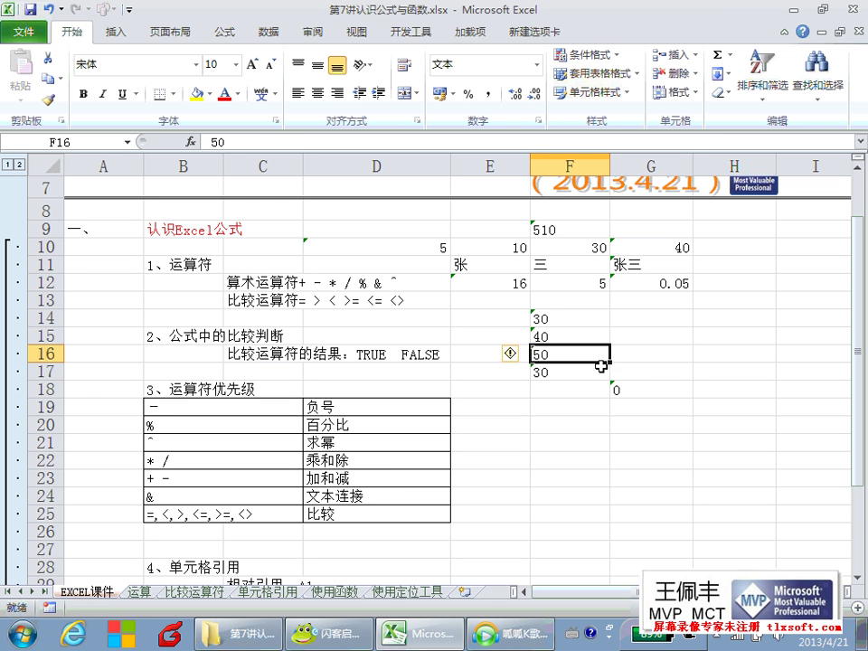
pyautogui.click(624, 388)
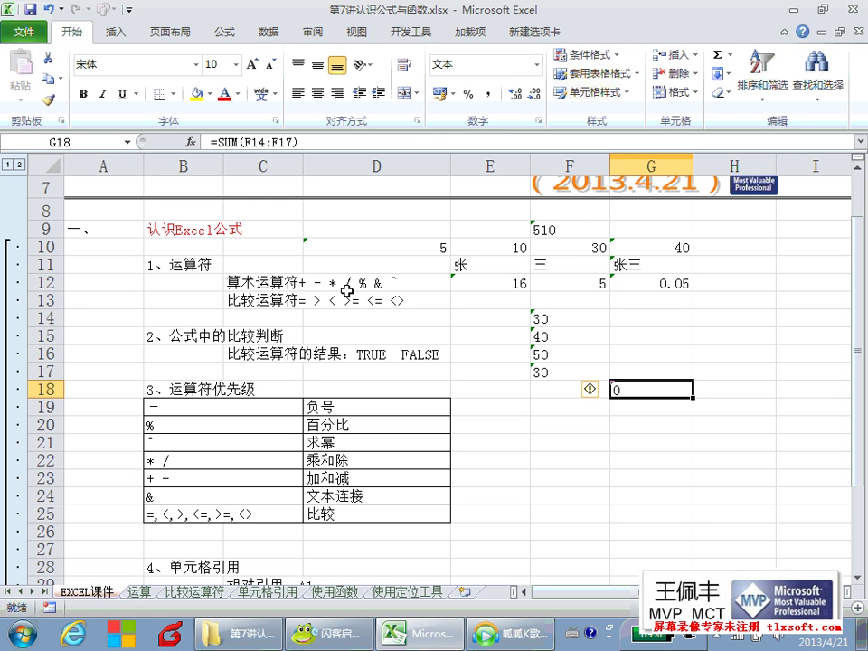
pyautogui.press('Delete')
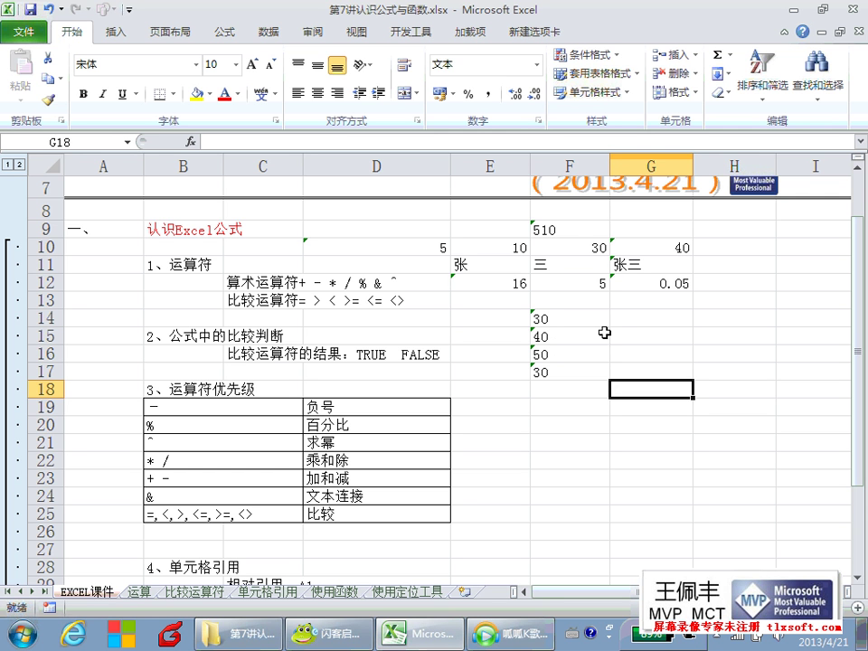
pyautogui.click(616, 323)
pyautogui.write('=')
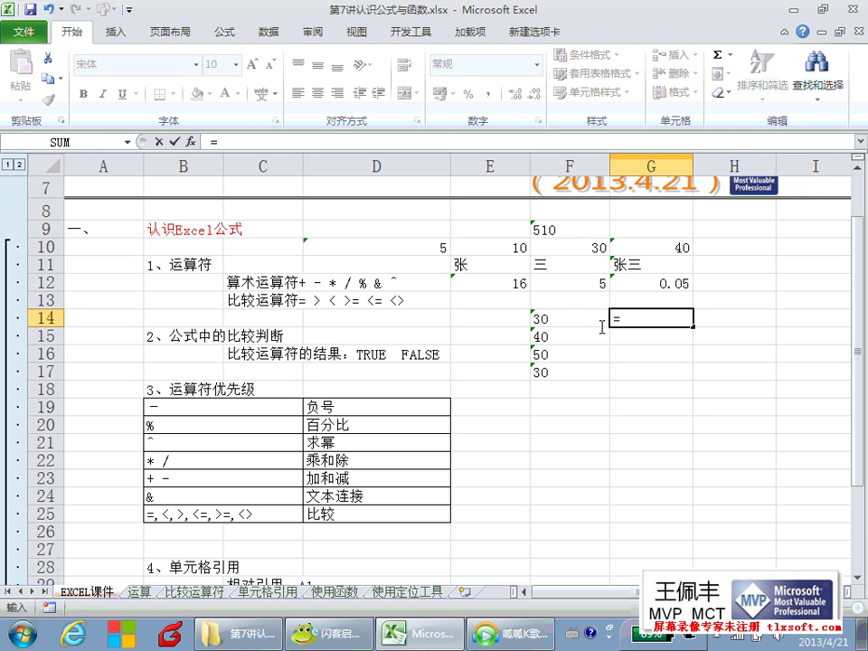
pyautogui.click(576, 324)
pyautogui.write('+')
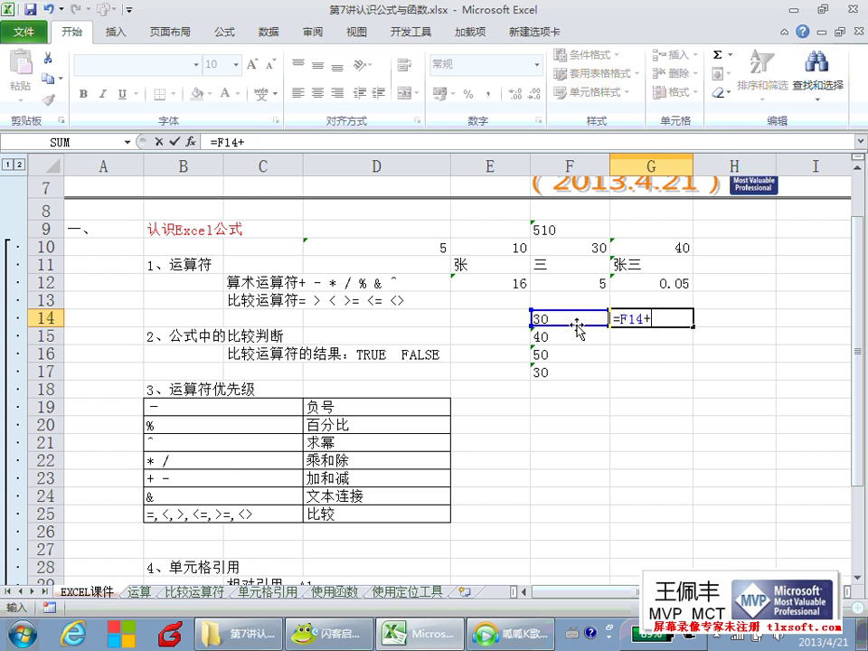
pyautogui.click(542, 336)
pyautogui.write('+')
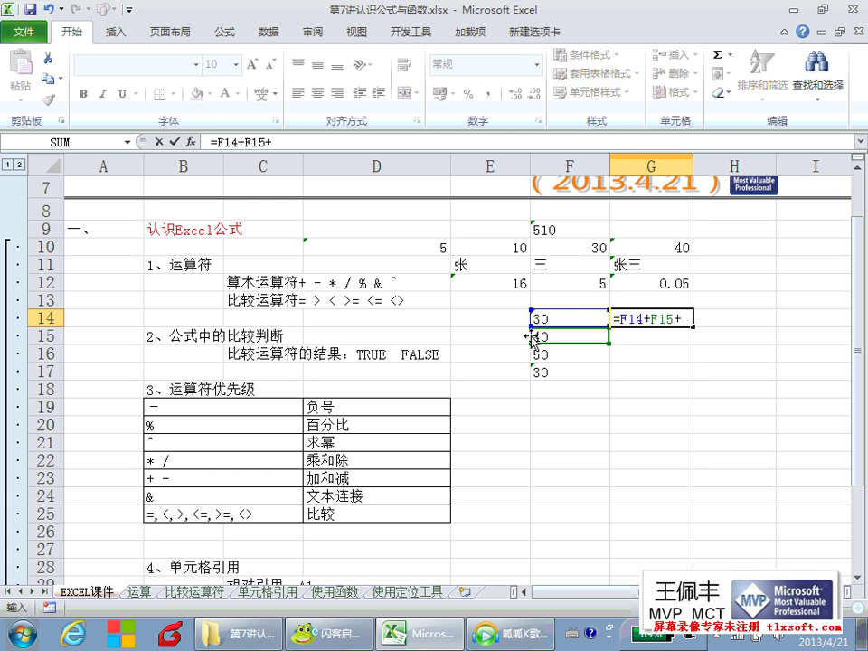
pyautogui.click(563, 354)
pyautogui.write('+')
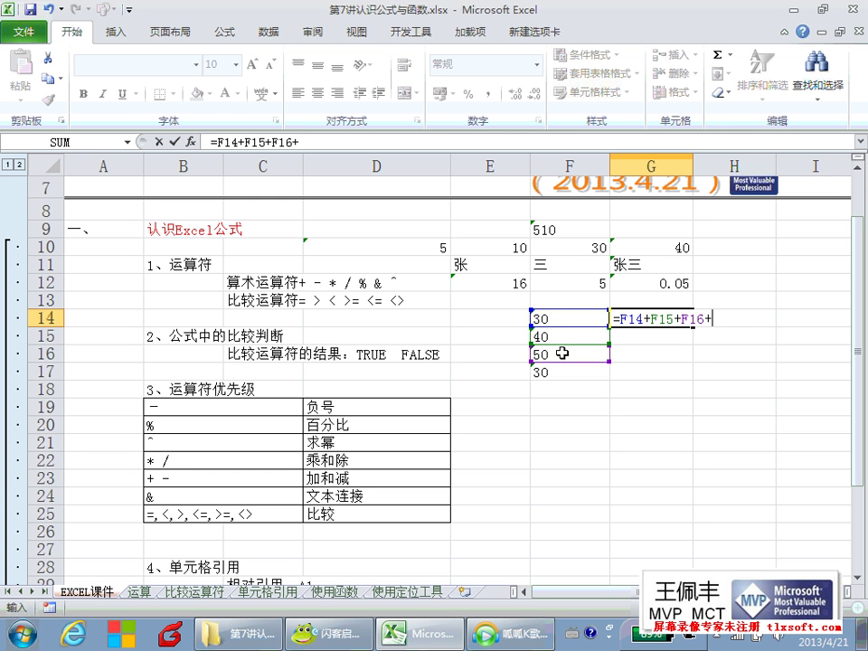
pyautogui.click(570, 371)
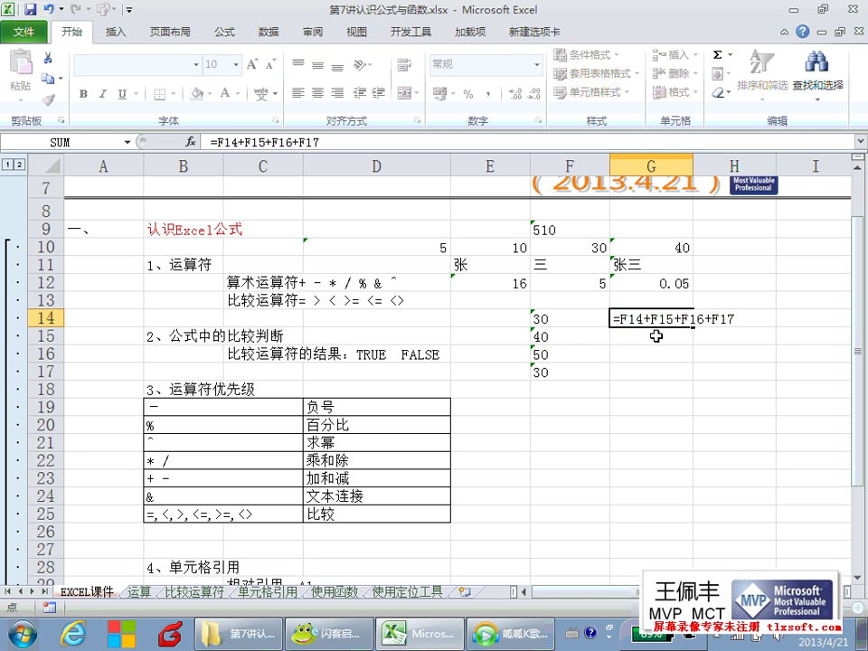
pyautogui.press('Return')
pyautogui.click(639, 318)
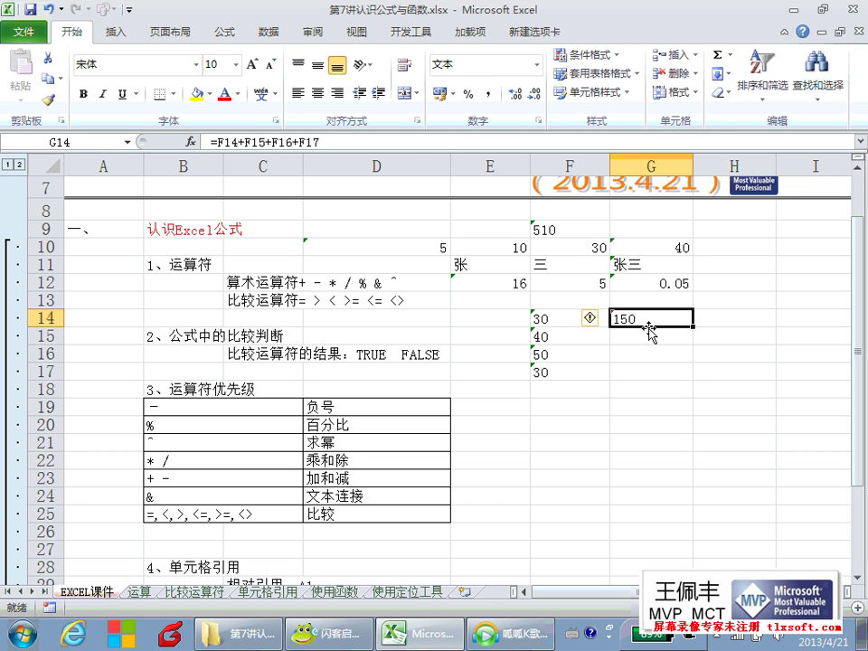
pyautogui.press('Delete')
pyautogui.click(650, 350)
# Start a =F14 formula in G14, then cancel the entry.
pyautogui.click(639, 320)
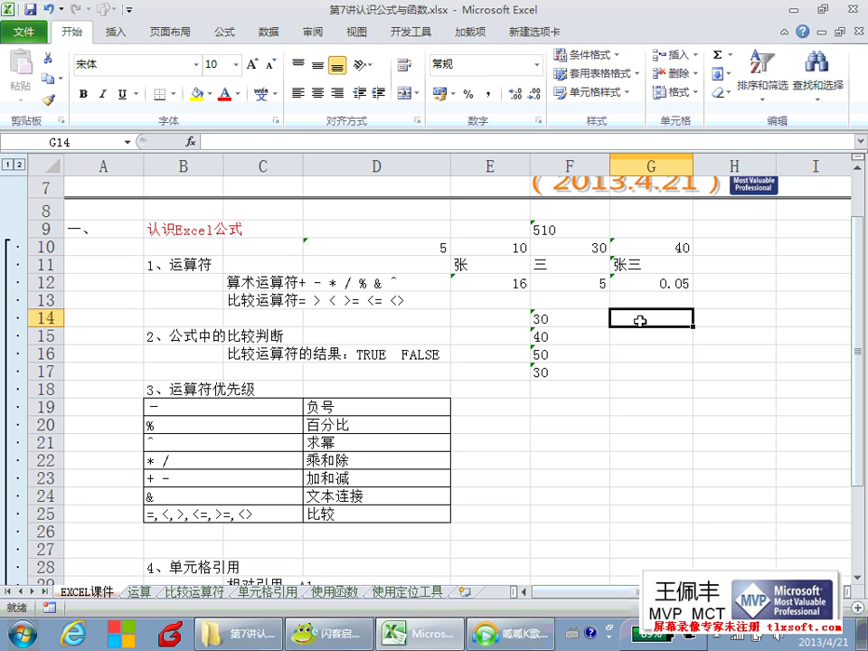
pyautogui.write('=')
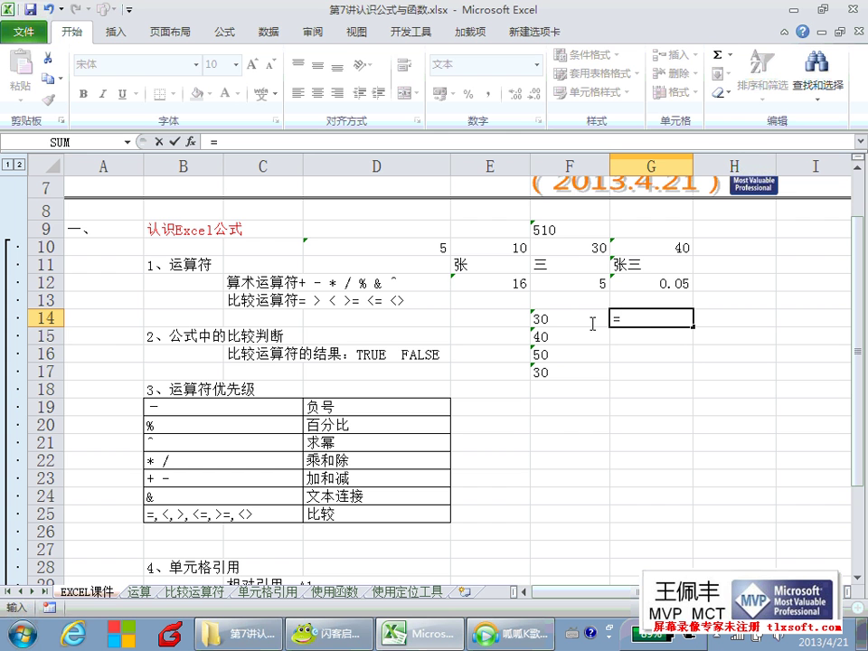
pyautogui.click(582, 321)
pyautogui.press('Escape')
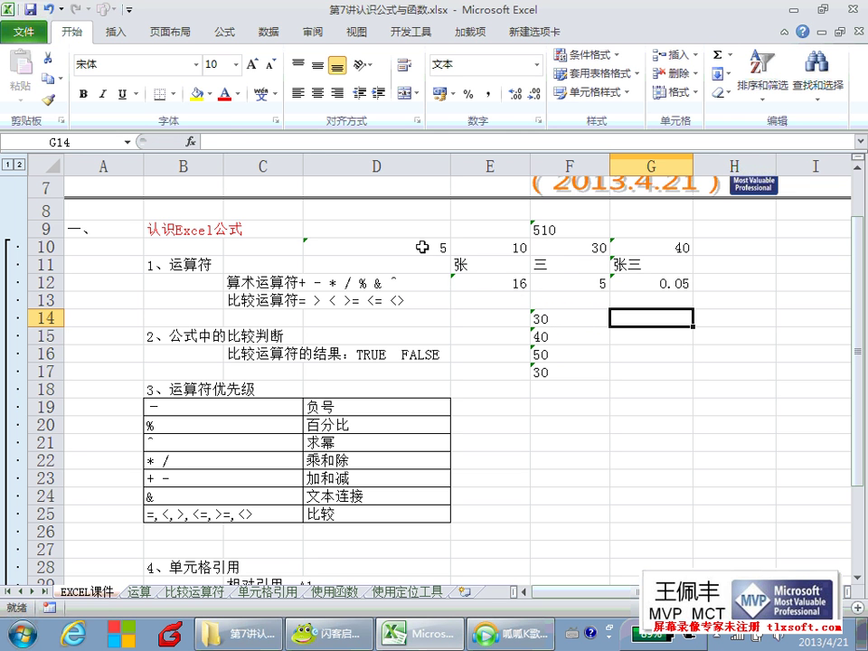
# Inspect the values in E10, F9 and F14 through F17.
pyautogui.click(477, 248)
pyautogui.click(550, 227)
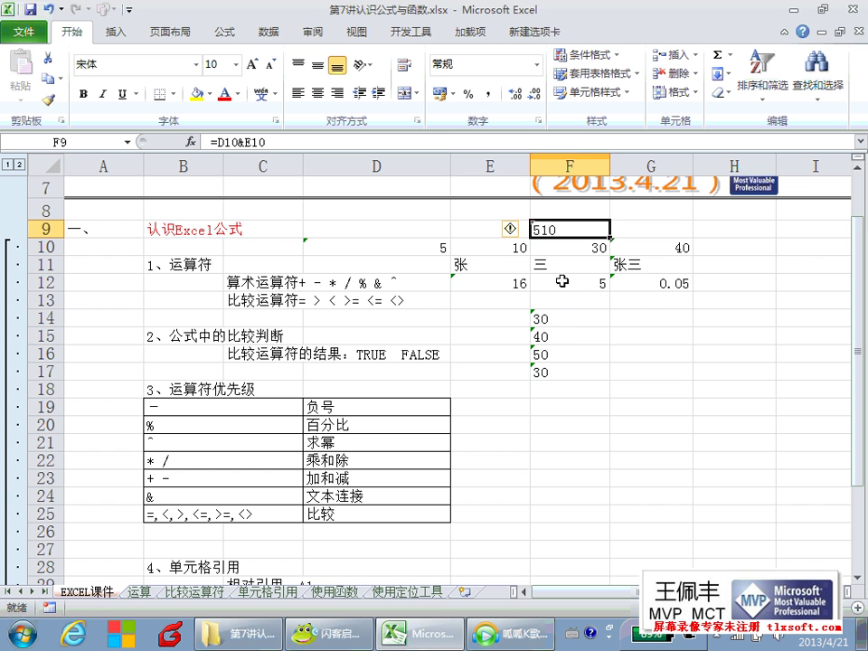
pyautogui.click(573, 317)
pyautogui.click(574, 354)
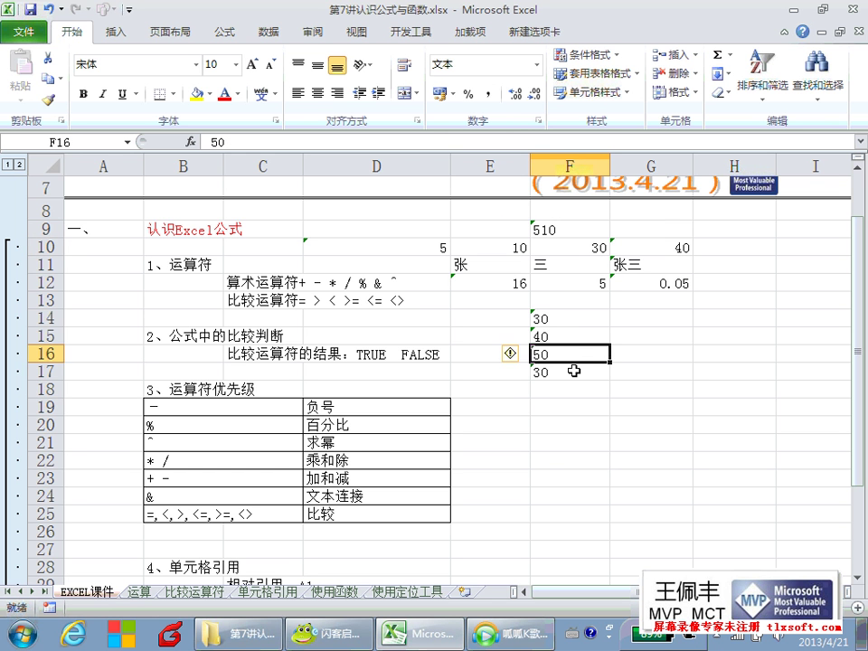
pyautogui.click(573, 368)
pyautogui.click(580, 335)
pyautogui.click(593, 324)
# Enter =F14+0 in G14, which displays as literal text.
pyautogui.click(636, 322)
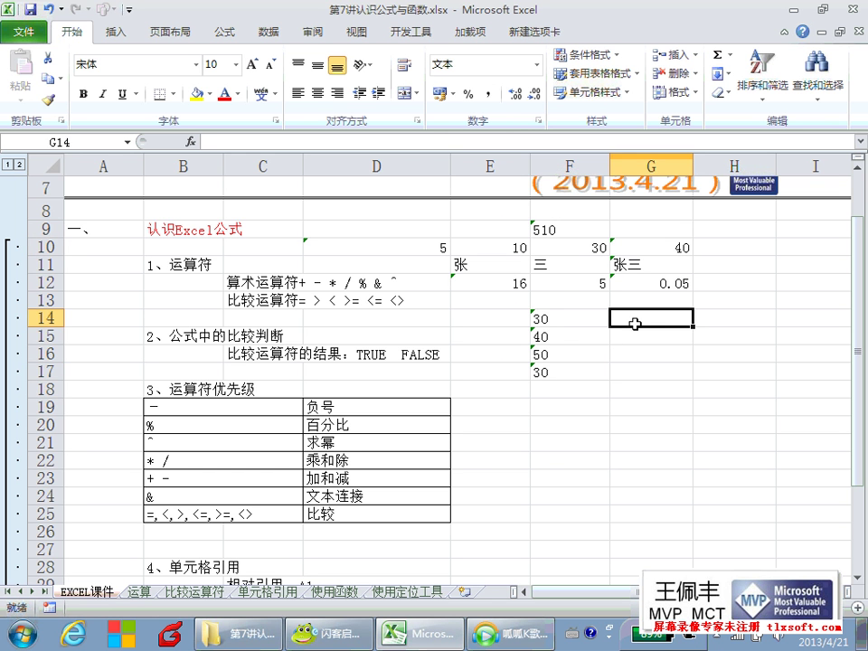
pyautogui.write('=')
pyautogui.click(582, 321)
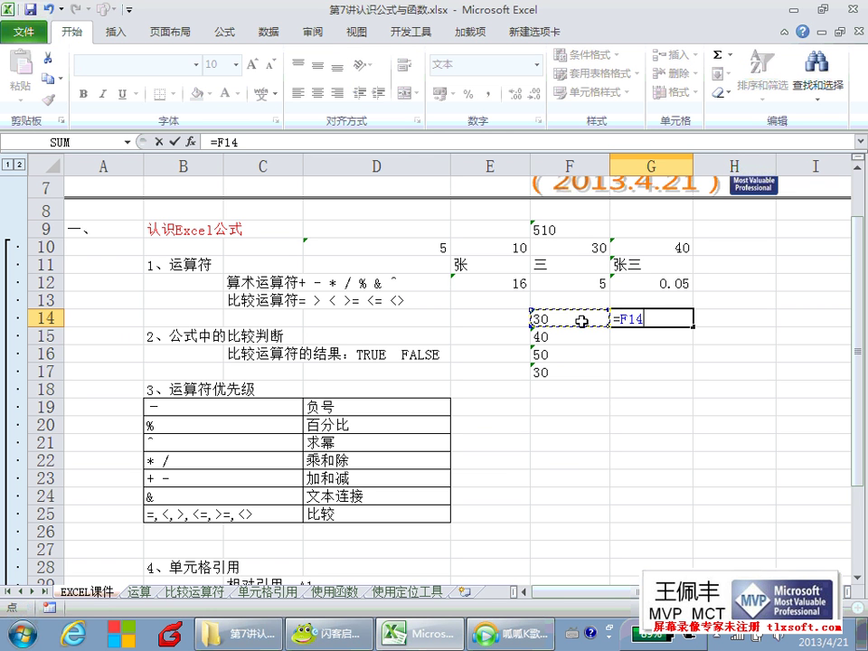
pyautogui.write('+0')
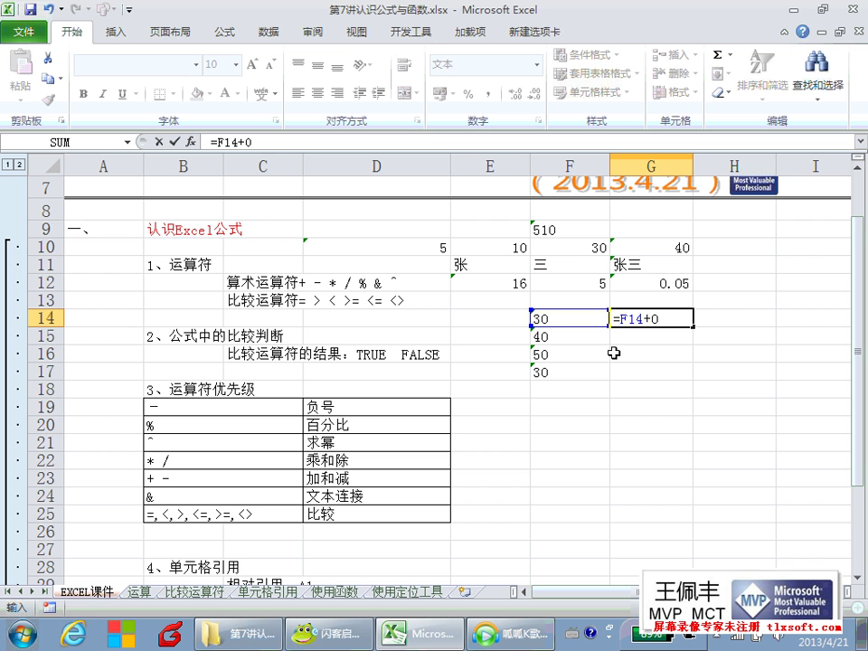
pyautogui.press('Return')
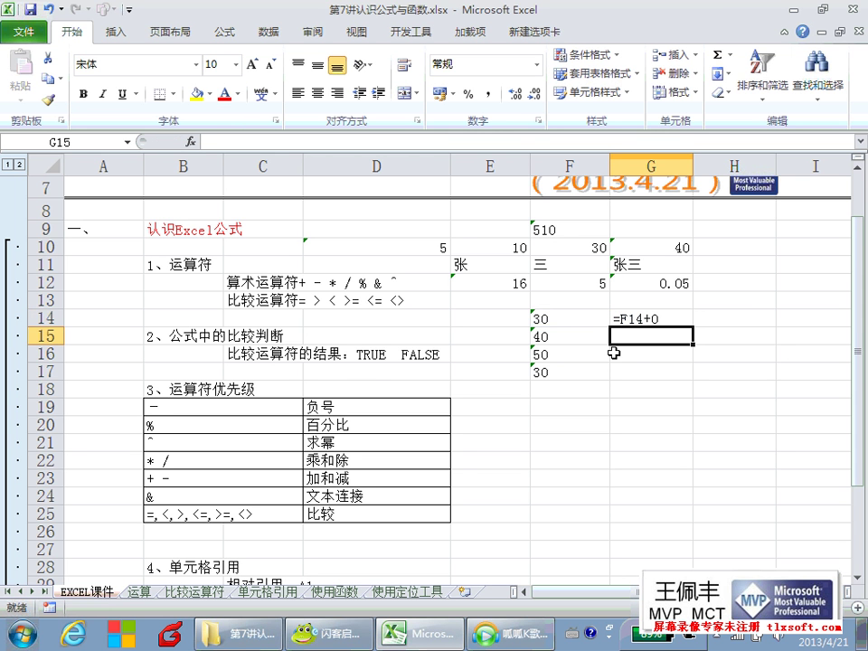
# Change G14's number format to General (常规) and re-enter its formula.
pyautogui.click(643, 323)
pyautogui.hotkey('ctrl', '1')
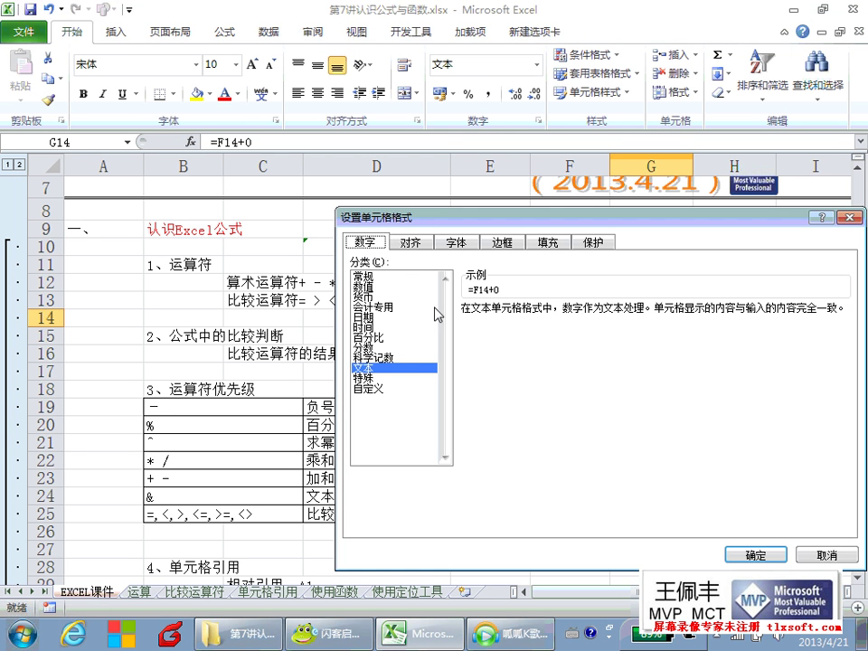
pyautogui.click(389, 277)
pyautogui.click(745, 554)
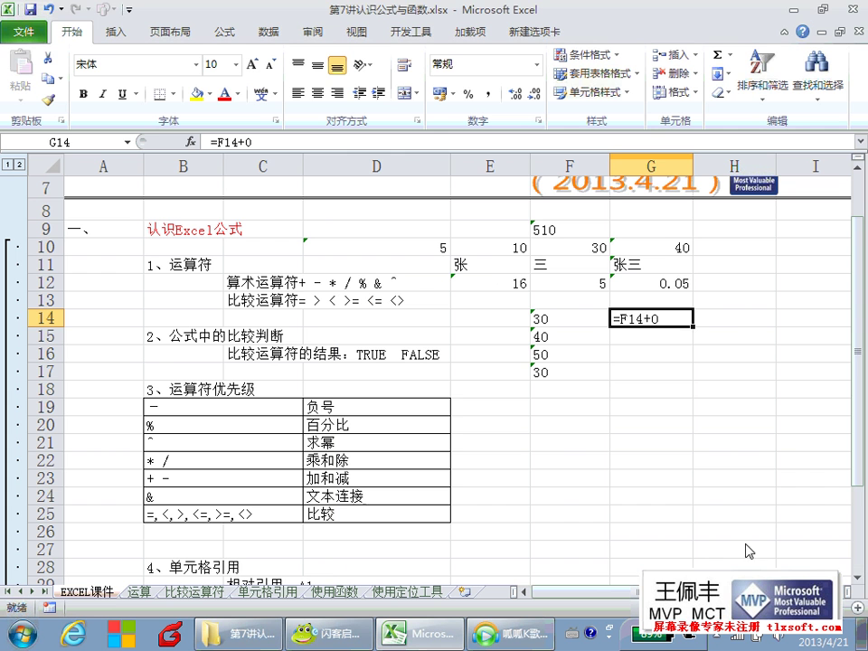
pyautogui.doubleClick(668, 317)
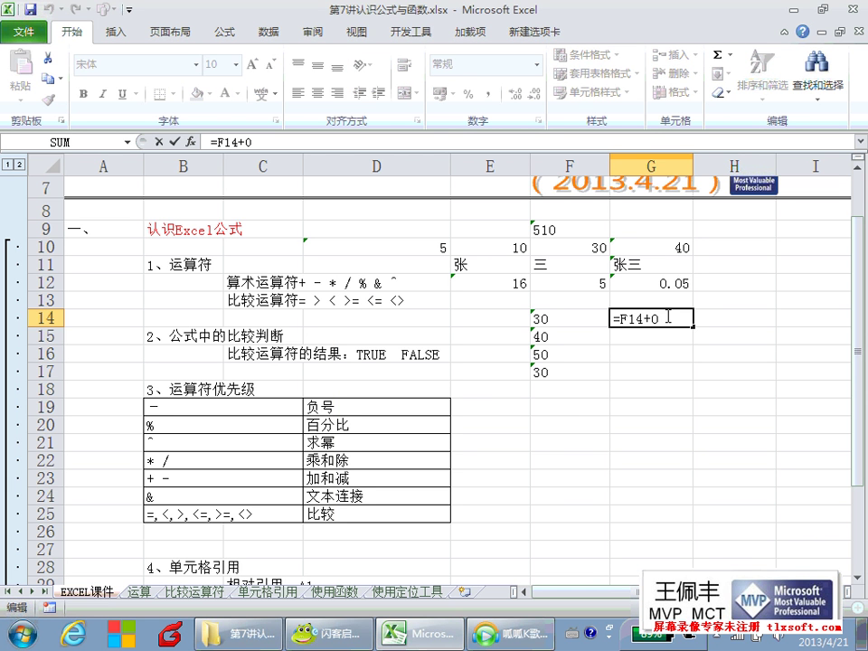
pyautogui.press('Return')
pyautogui.click(666, 316)
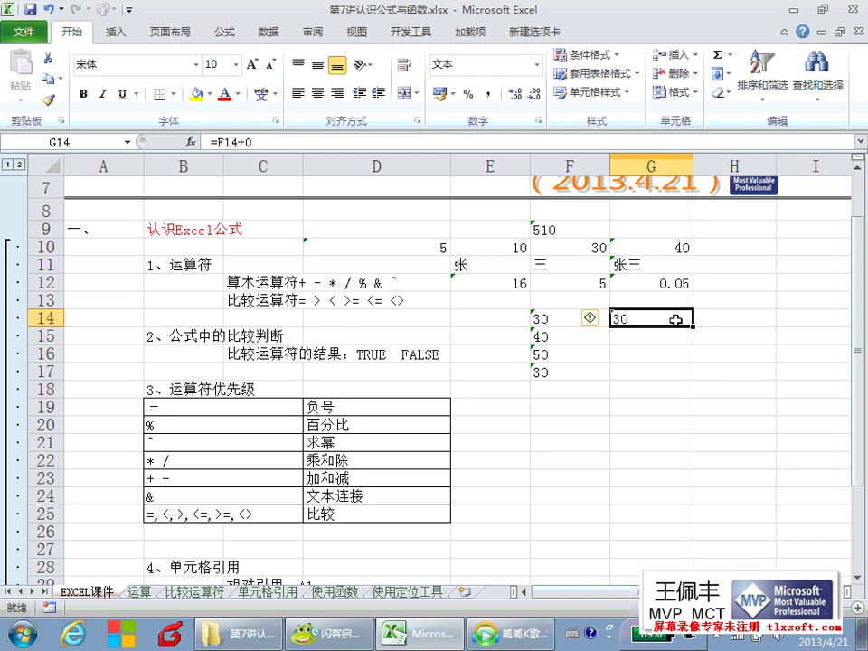
pyautogui.doubleClick(665, 317)
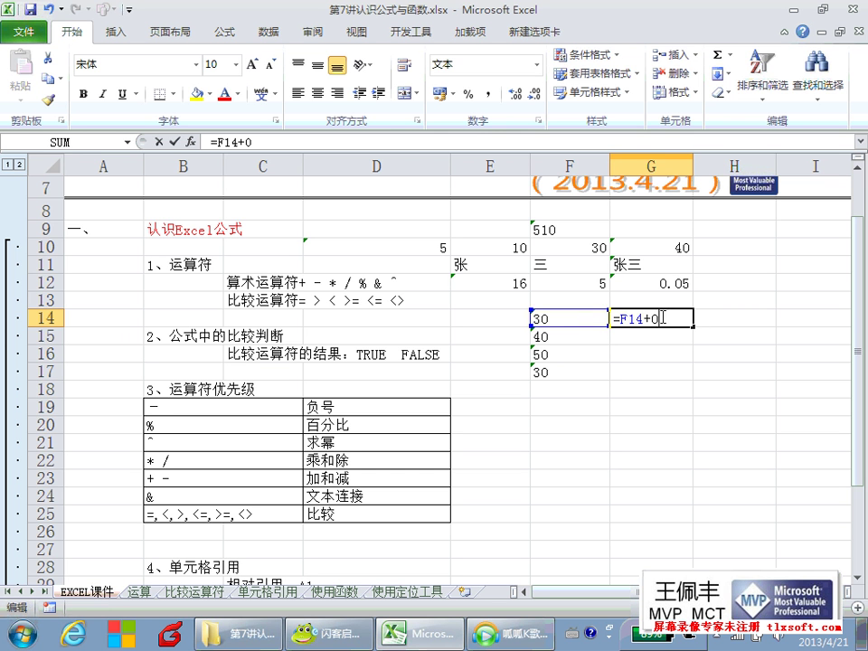
pyautogui.click(751, 330)
pyautogui.doubleClick(676, 318)
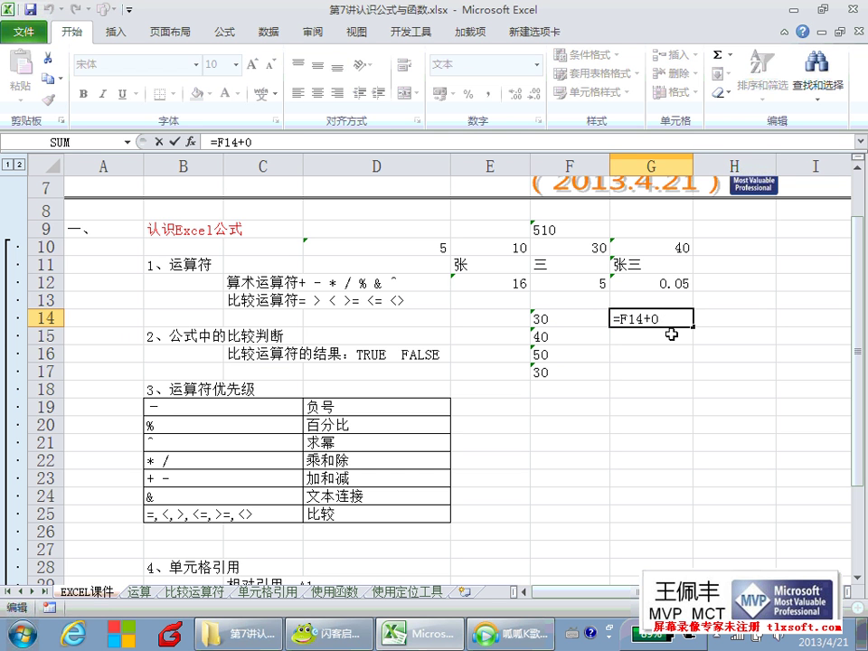
pyautogui.press('Escape')
# Reapply General format to G14 and recommit it so it calculates 30.
pyautogui.hotkey('ctrl', '1')
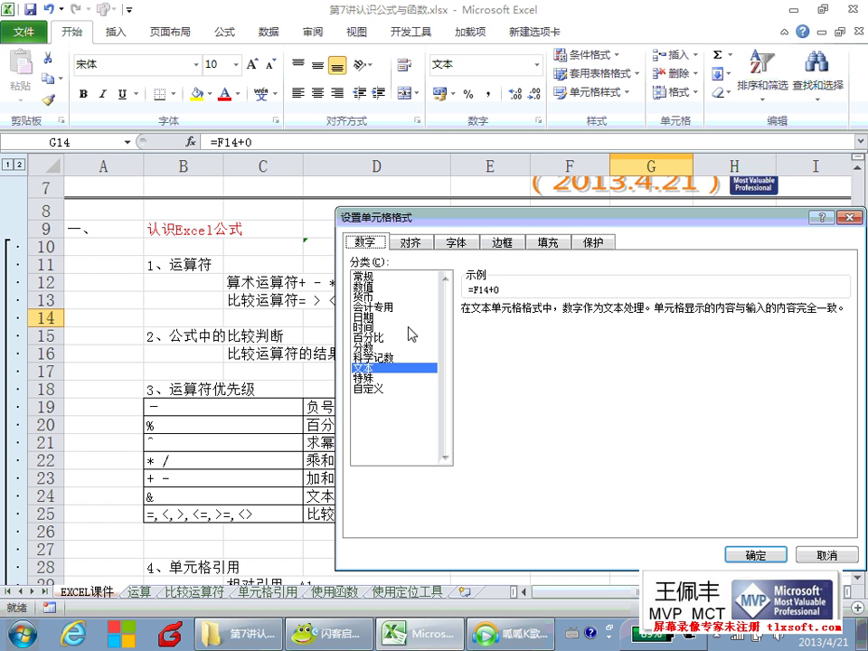
pyautogui.click(370, 276)
pyautogui.click(755, 555)
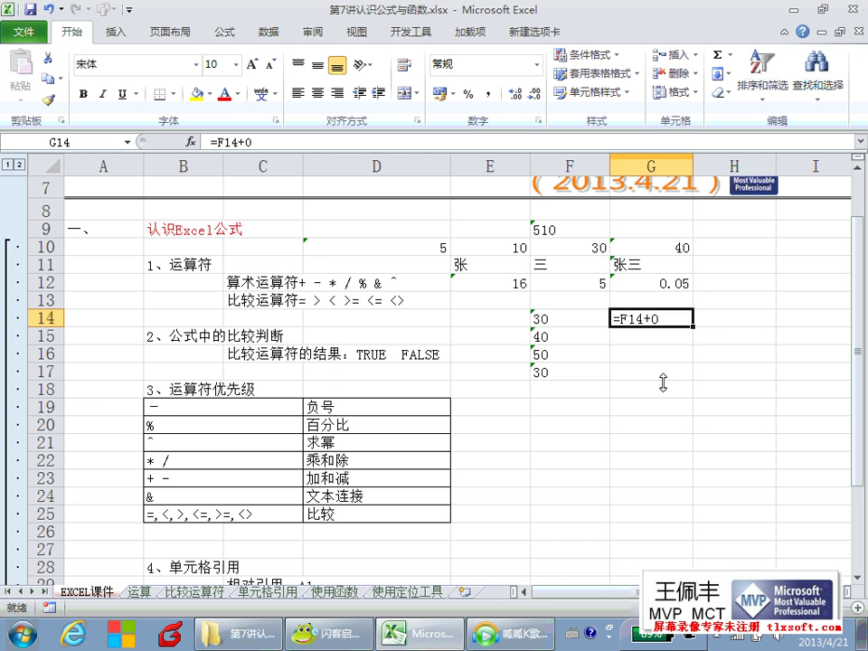
pyautogui.doubleClick(673, 318)
pyautogui.press('Return')
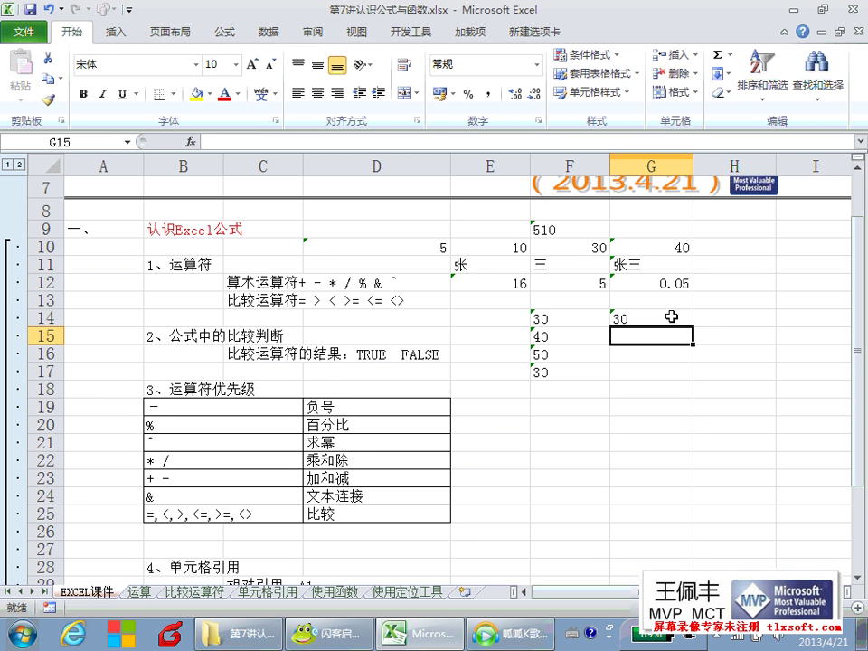
pyautogui.click(672, 317)
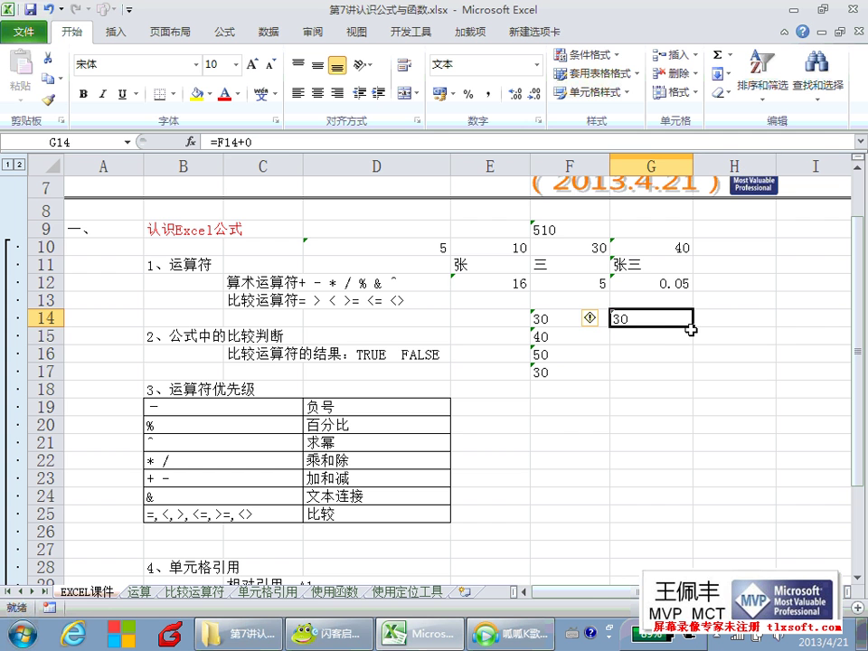
# Fill G14's +0 formula down through G17 and check the copied results.
pyautogui.moveTo(693, 327); pyautogui.dragTo(683, 373)
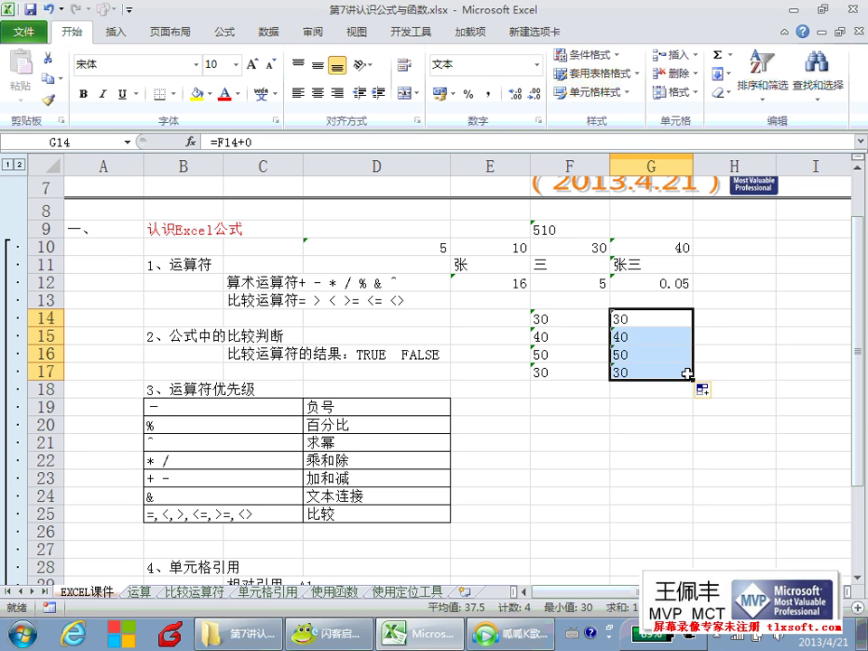
pyautogui.click(639, 317)
pyautogui.click(633, 339)
pyautogui.click(621, 354)
pyautogui.press('Down')
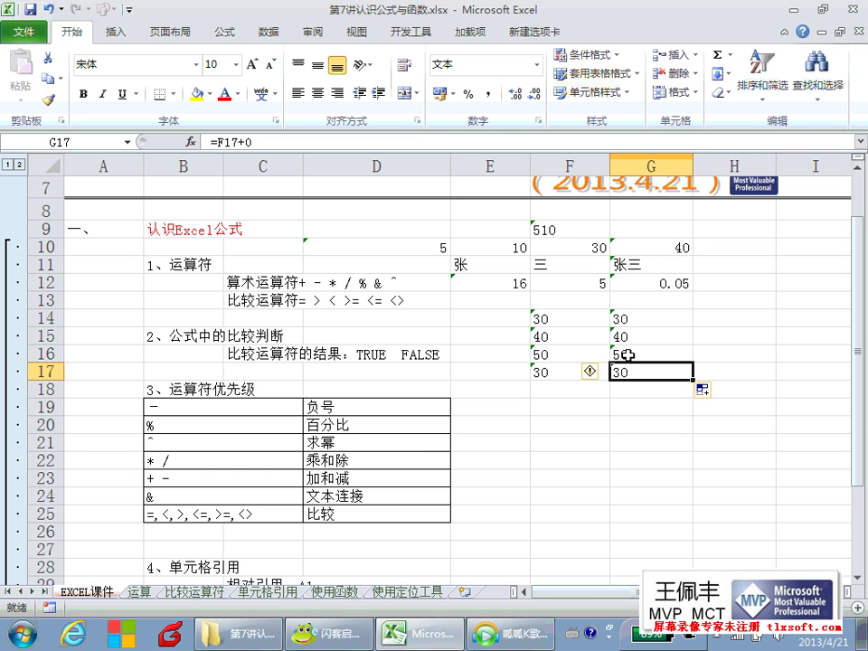
pyautogui.click(579, 304)
pyautogui.click(589, 341)
# Enter =SUM(G14:G17) in H14 so it totals 150.
pyautogui.click(729, 324)
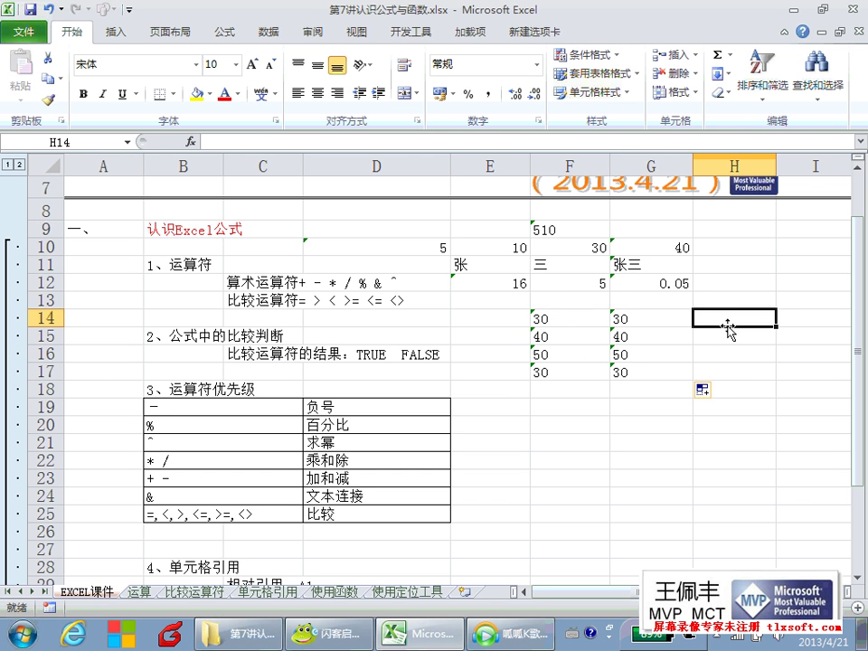
pyautogui.write('=sum)')
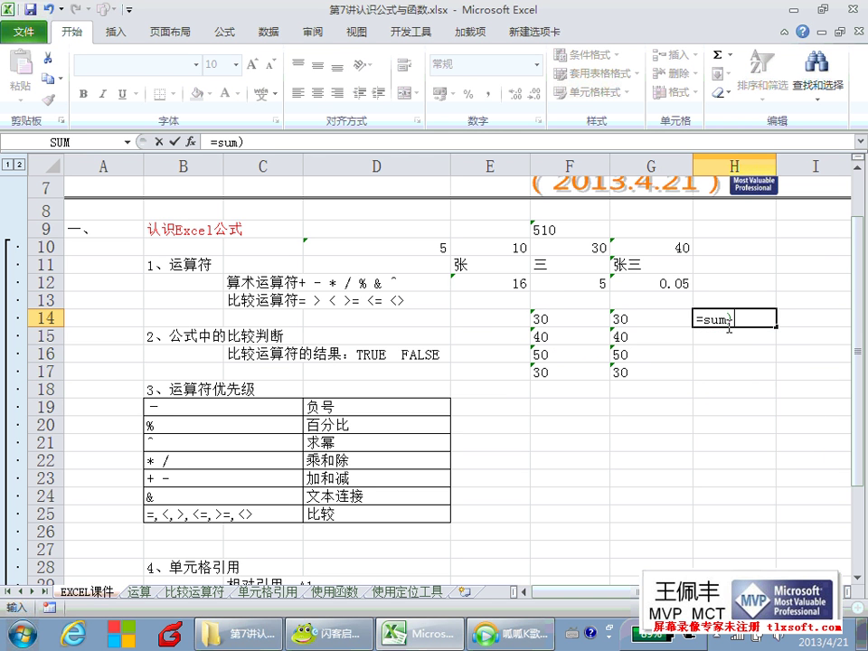
pyautogui.press('BackSpace')
pyautogui.write('(')
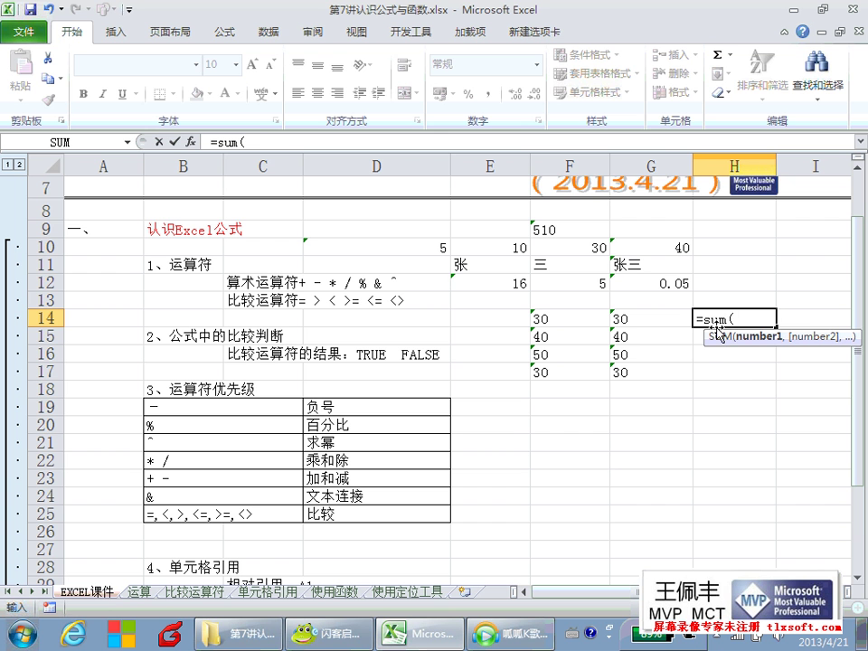
pyautogui.moveTo(664, 314); pyautogui.dragTo(665, 365)
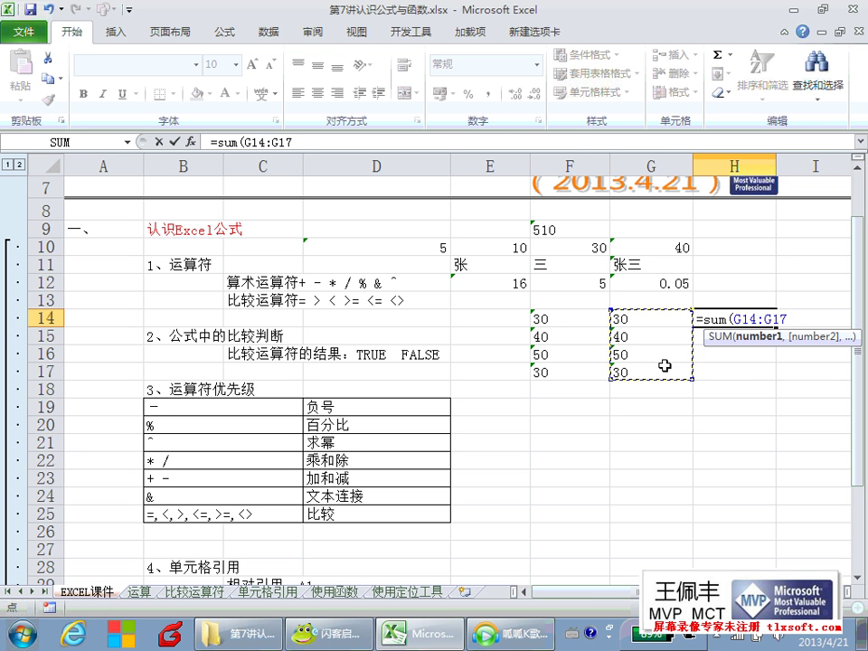
pyautogui.write(')')
pyautogui.press('Return')
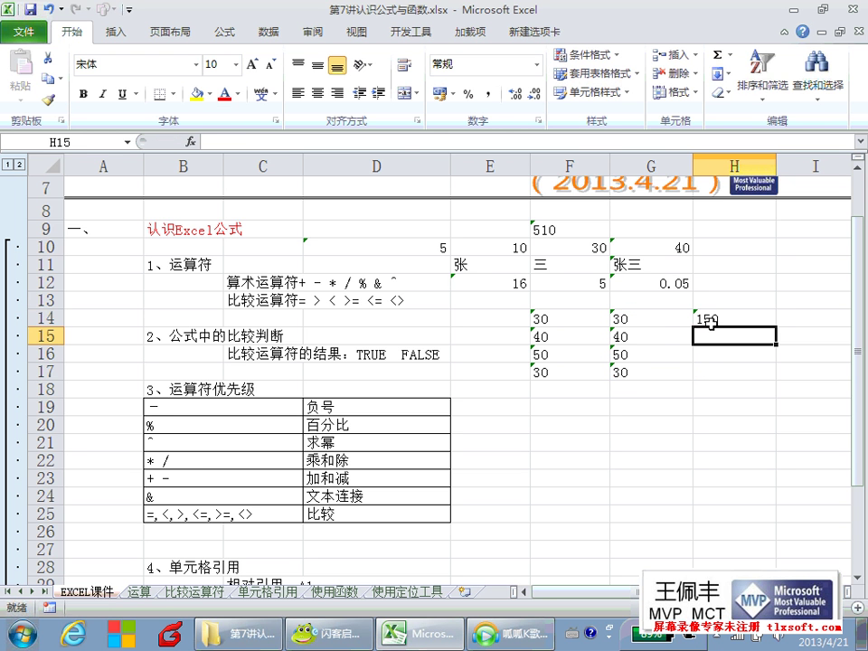
pyautogui.click(712, 322)
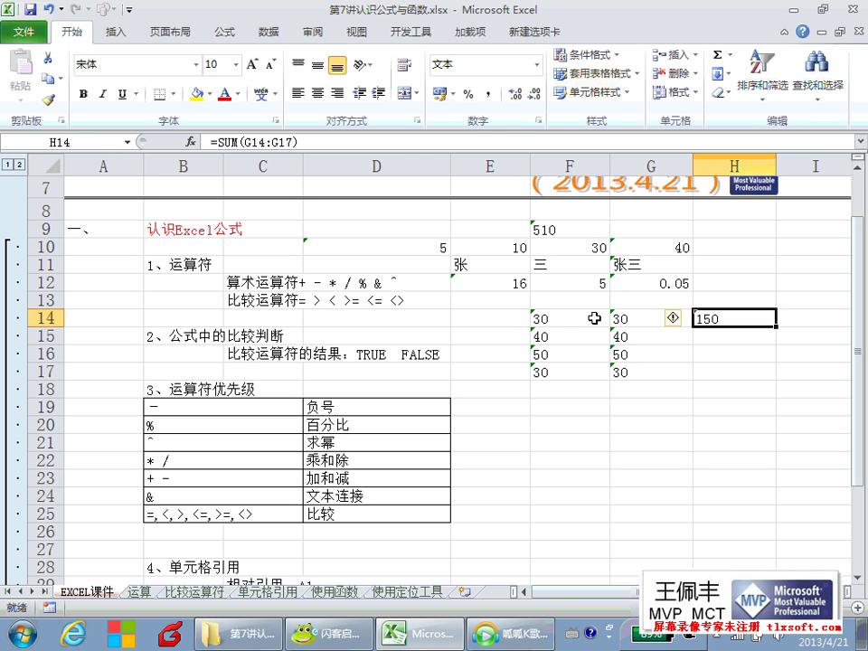
# Review the example values and formulas in F14:H17 on the courseware sheet.
pyautogui.click(594, 318)
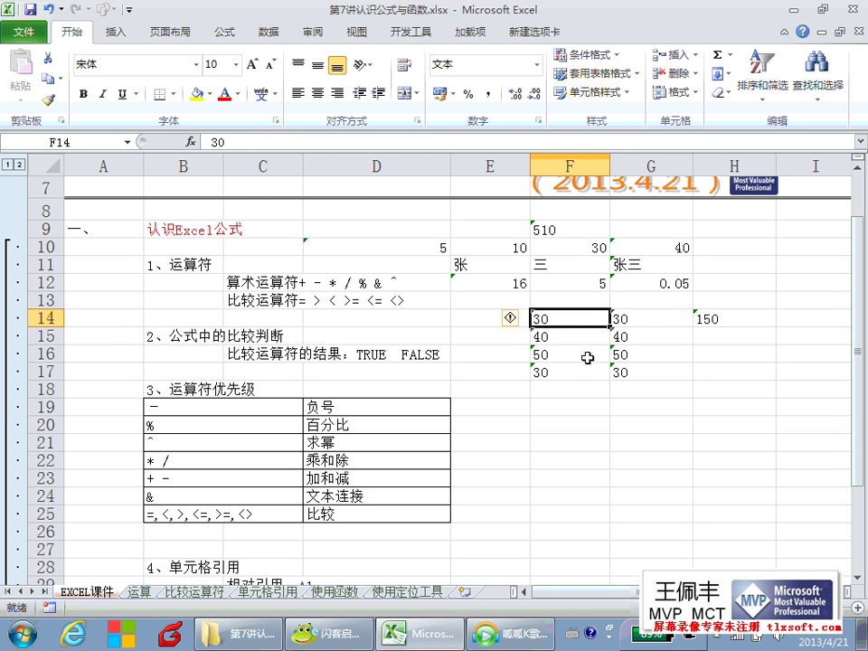
pyautogui.click(641, 317)
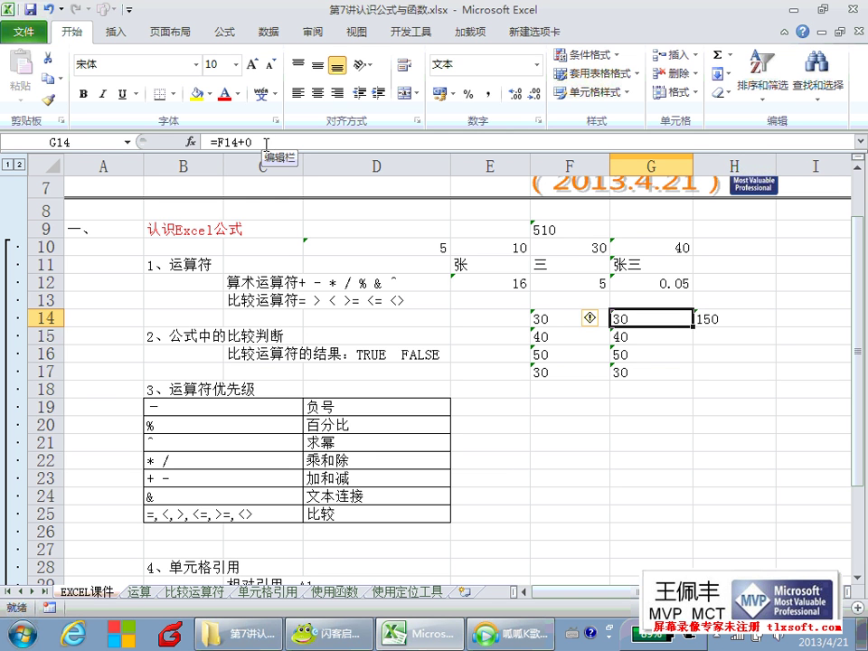
pyautogui.click(551, 319)
pyautogui.moveTo(607, 327); pyautogui.dragTo(626, 318)
pyautogui.click(624, 338)
pyautogui.click(626, 354)
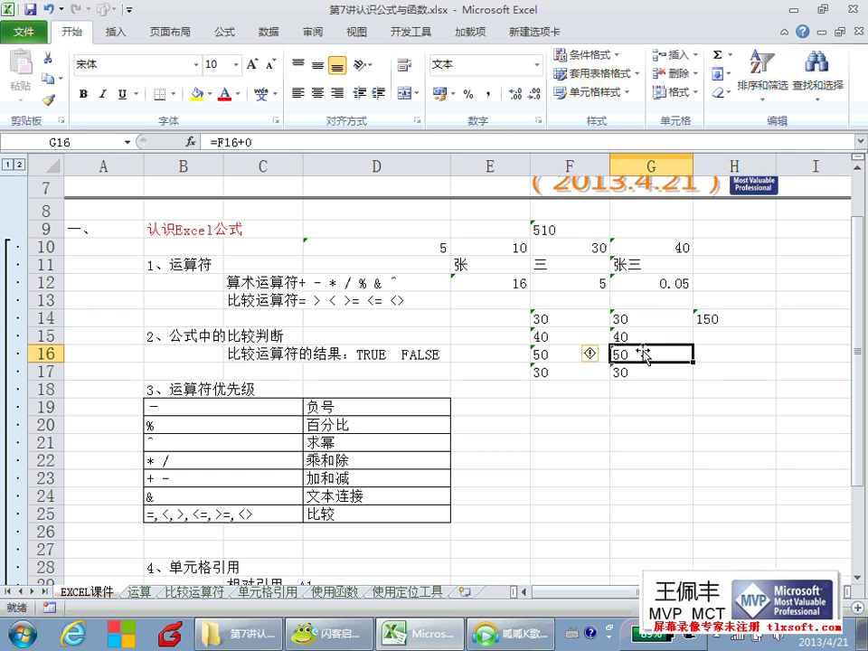
pyautogui.click(633, 372)
pyautogui.click(709, 318)
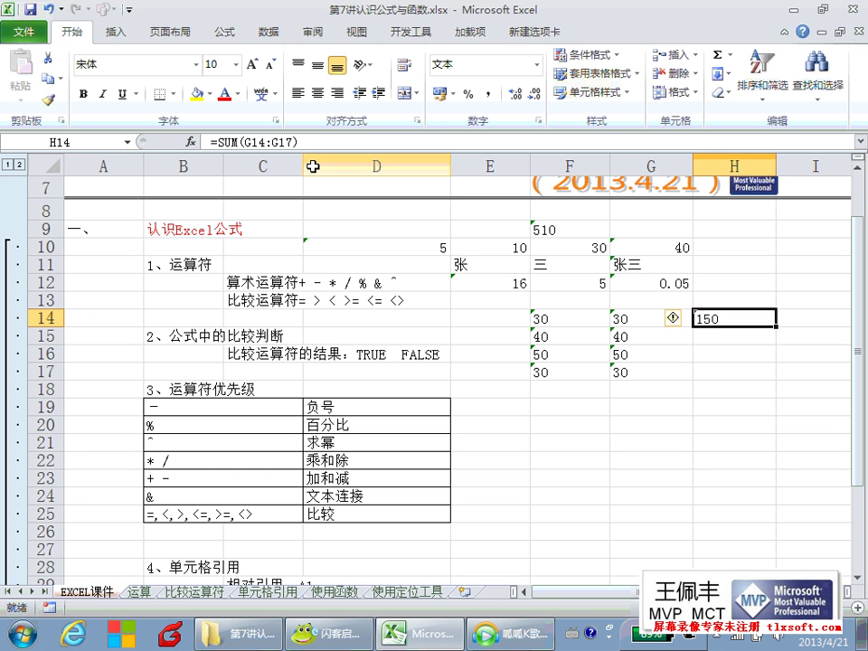
pyautogui.click(633, 321)
# Clear the example formulas from G14:H17.
pyautogui.click(633, 337)
pyautogui.moveTo(633, 318); pyautogui.dragTo(692, 366)
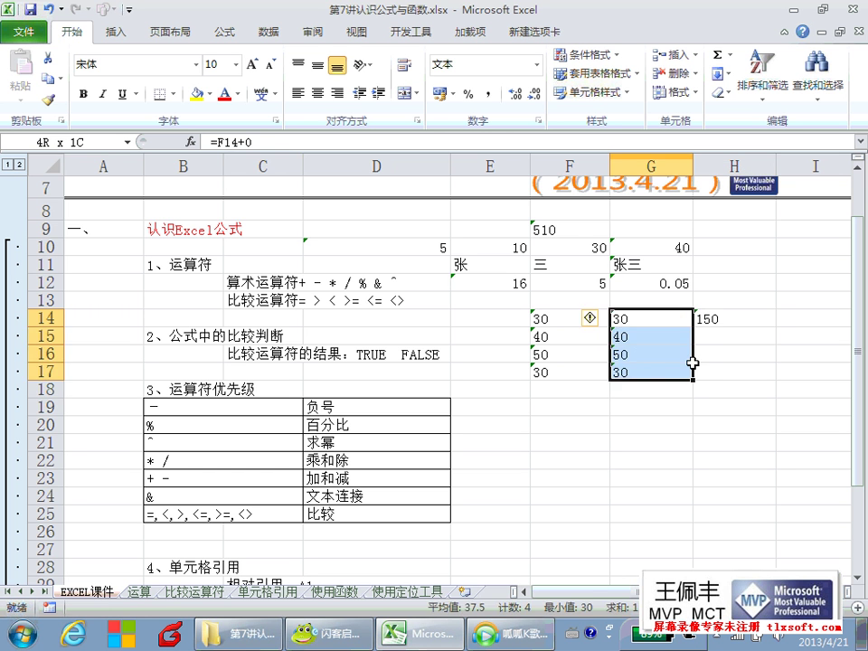
pyautogui.press('Delete')
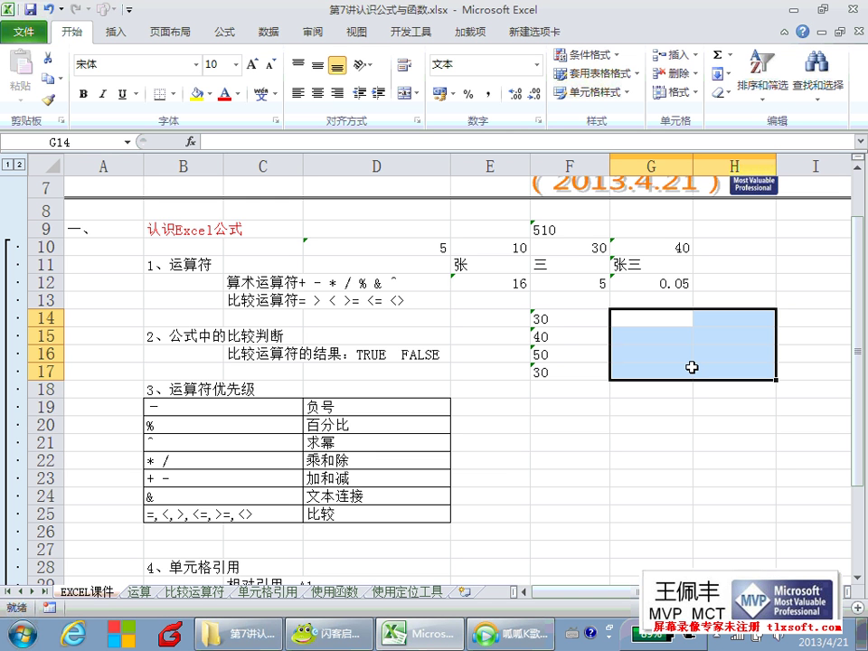
# Check the remaining sample values in F14:F17, including 30 in F14.
pyautogui.click(562, 334)
pyautogui.click(563, 353)
pyautogui.click(562, 371)
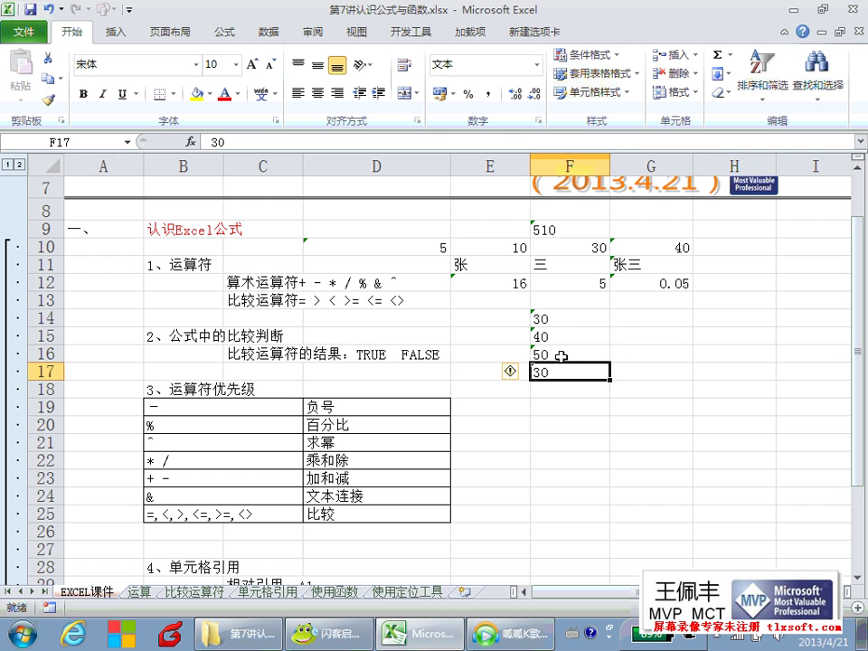
pyautogui.click(559, 354)
pyautogui.click(559, 337)
pyautogui.click(565, 320)
pyautogui.click(562, 336)
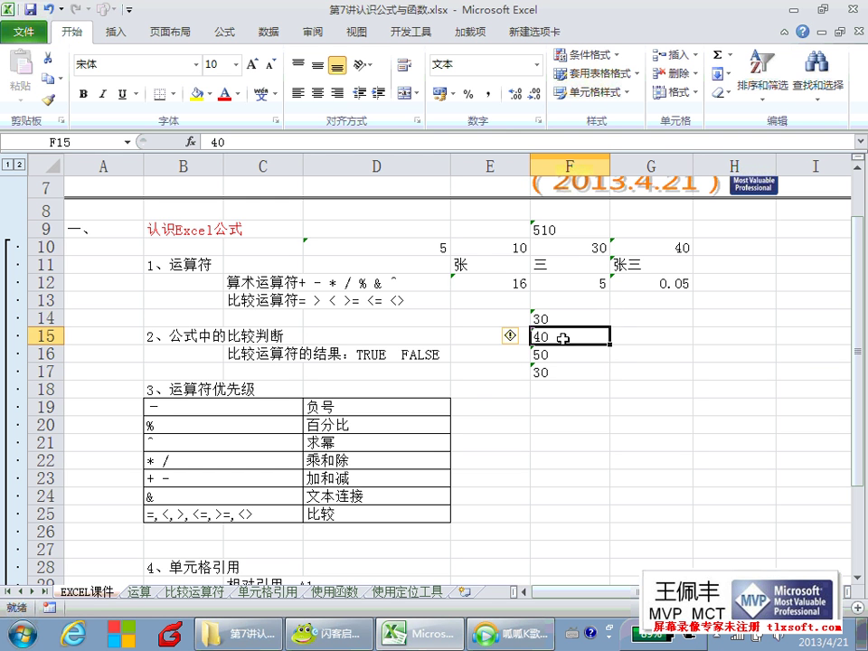
# Review the D10, E10 and F9 formulas and operator rows, then go to the 运算 sheet.
pyautogui.click(455, 247)
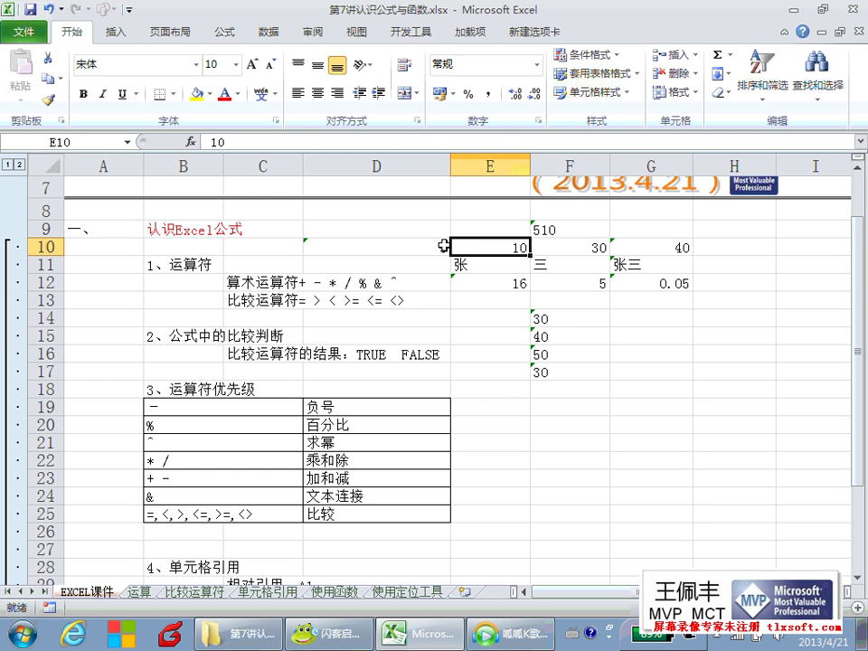
pyautogui.click(436, 245)
pyautogui.click(493, 246)
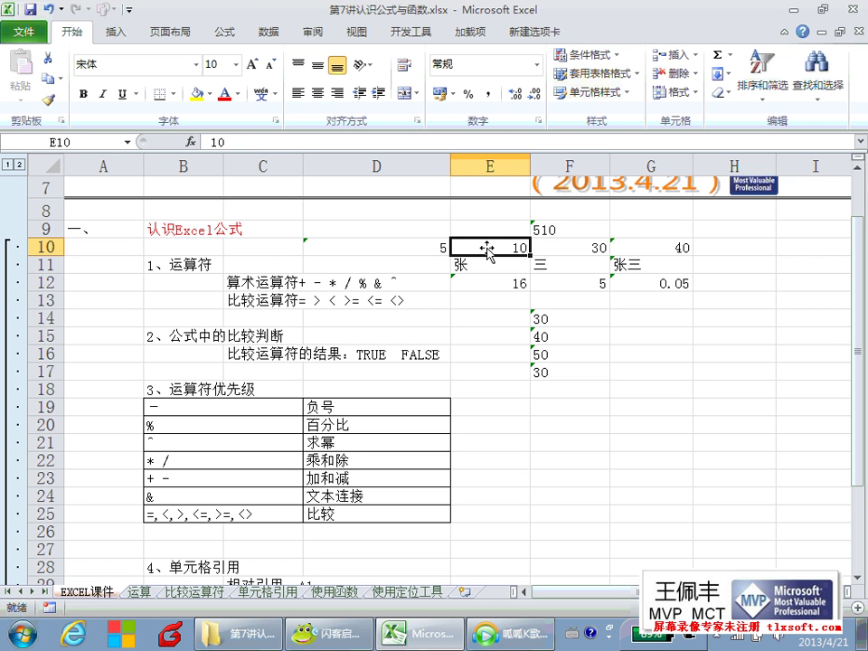
pyautogui.click(562, 230)
pyautogui.click(565, 247)
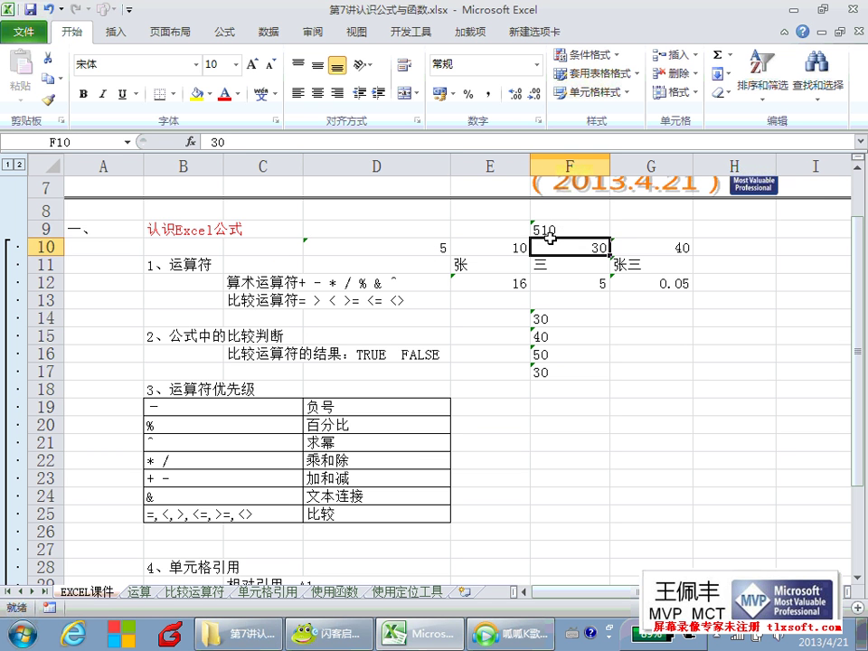
pyautogui.click(555, 230)
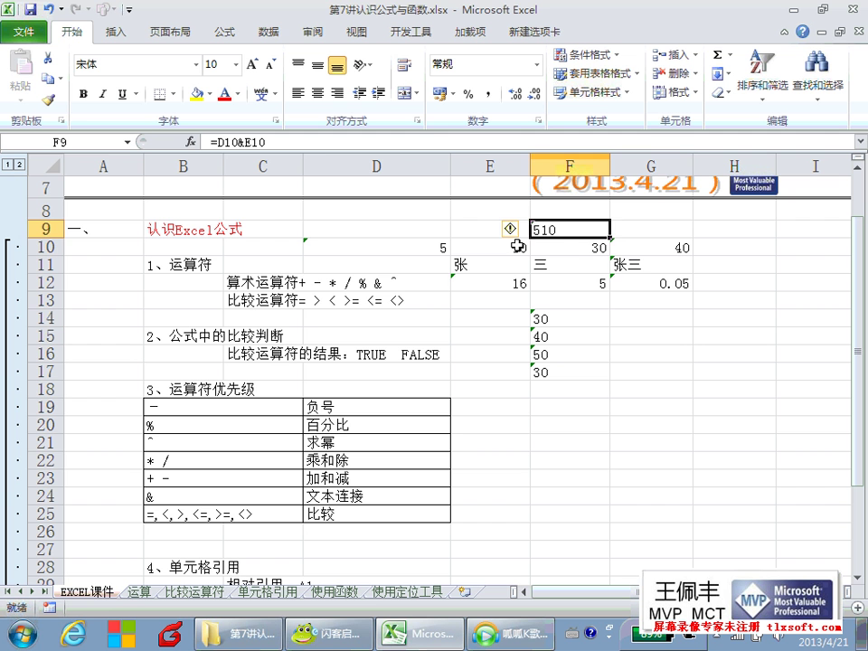
pyautogui.click(399, 282)
pyautogui.click(399, 297)
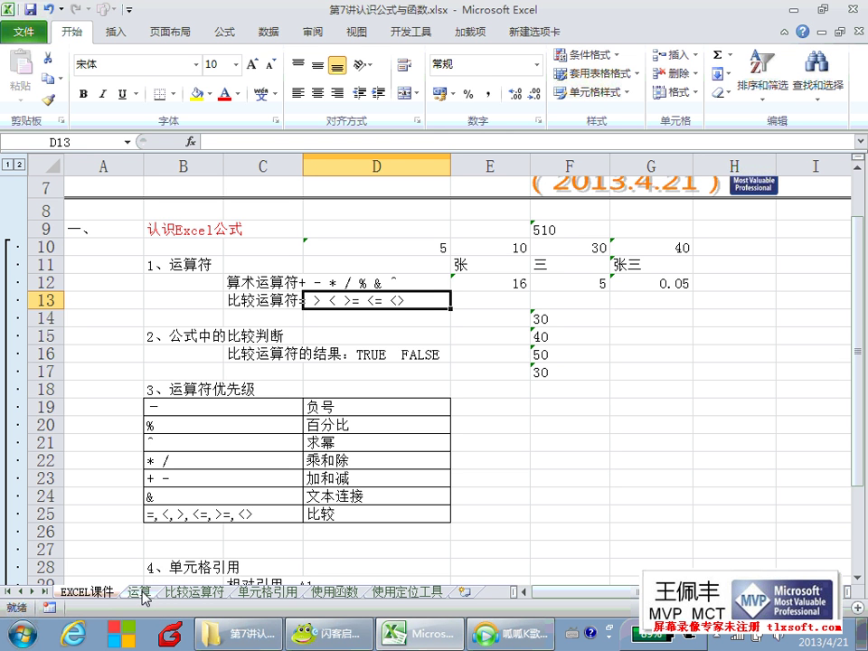
pyautogui.click(140, 592)
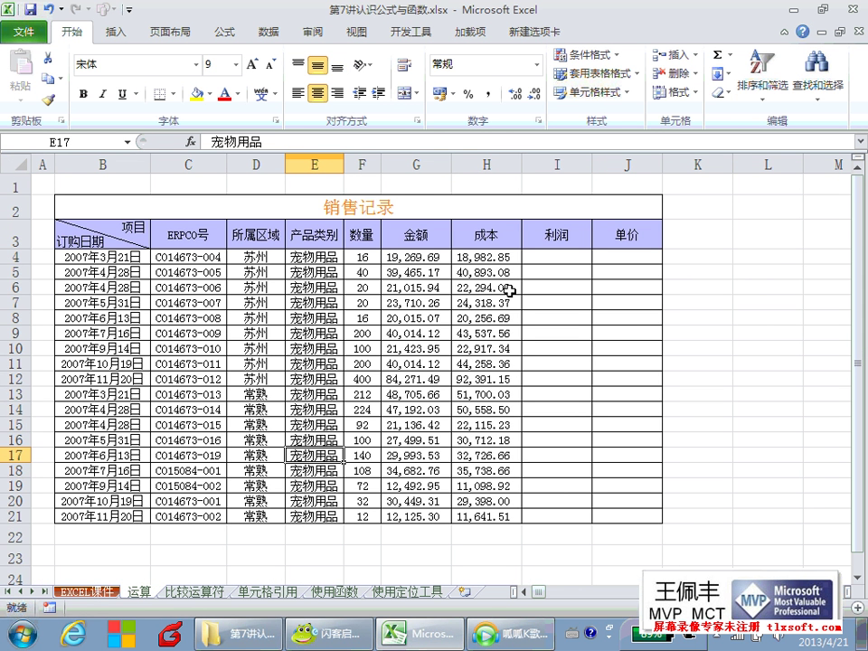
pyautogui.click(432, 171)
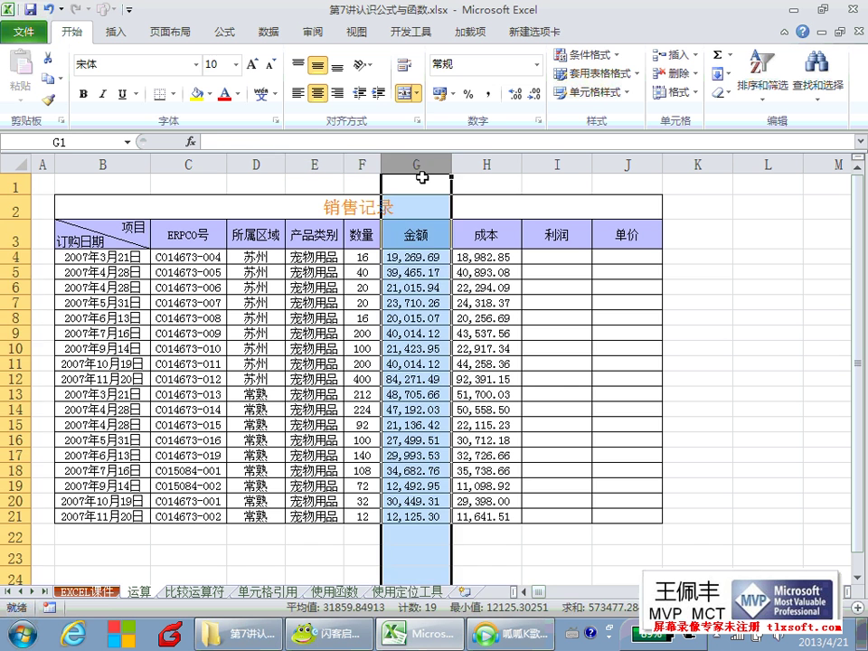
pyautogui.click(423, 258)
pyautogui.press('Down')
pyautogui.click(423, 257)
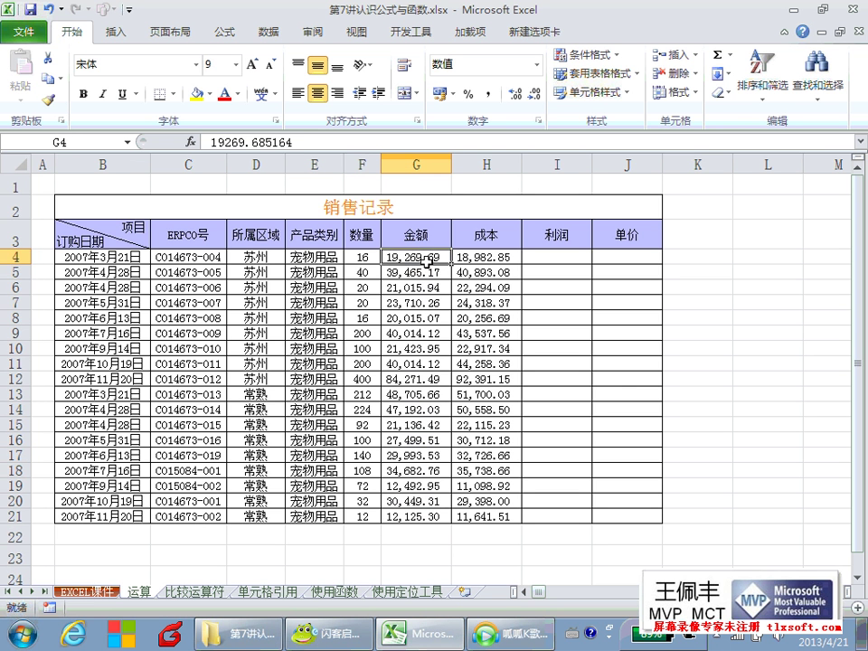
pyautogui.click(403, 271)
pyautogui.click(361, 162)
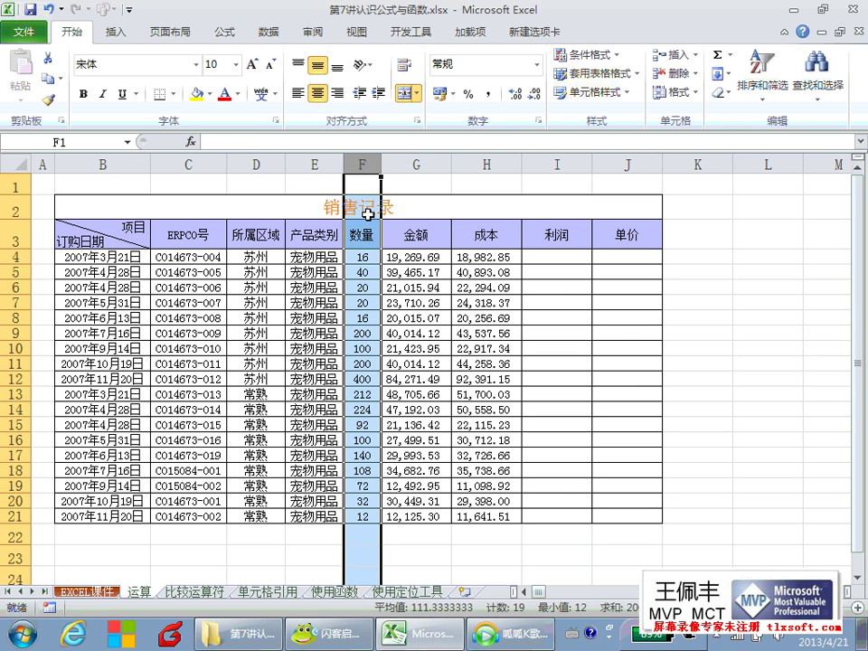
pyautogui.click(365, 256)
pyautogui.click(365, 271)
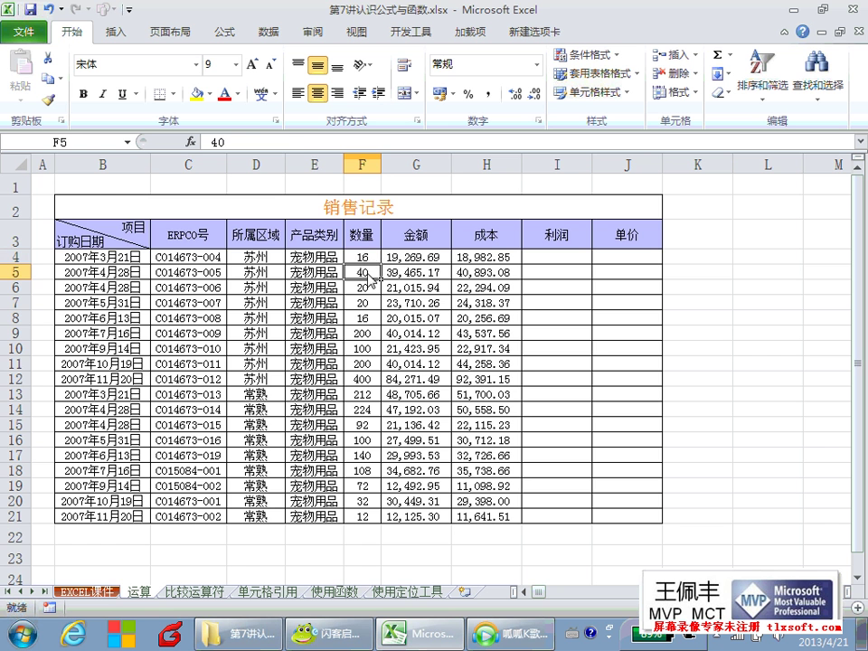
pyautogui.click(365, 256)
pyautogui.click(398, 256)
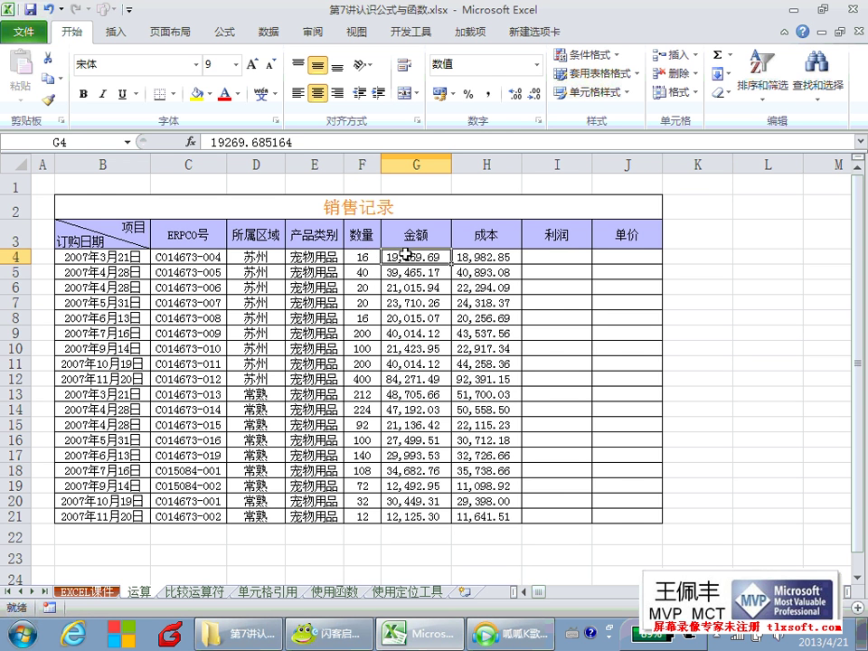
pyautogui.click(477, 256)
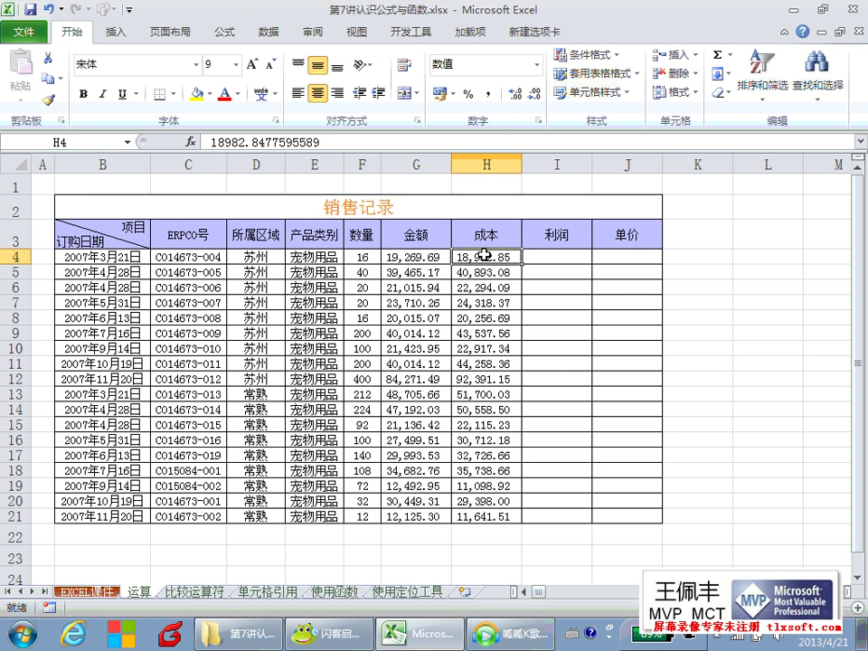
pyautogui.click(544, 257)
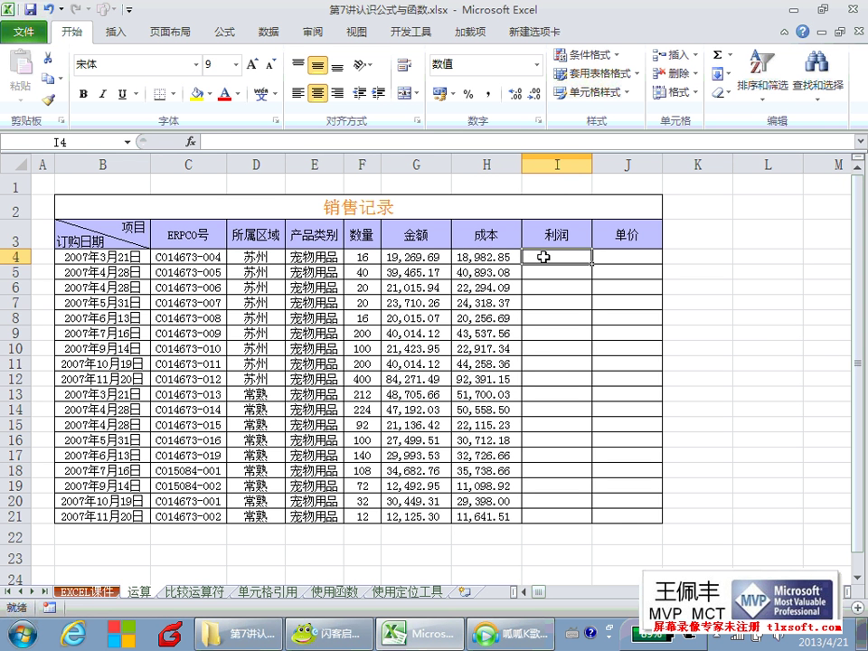
pyautogui.click(443, 255)
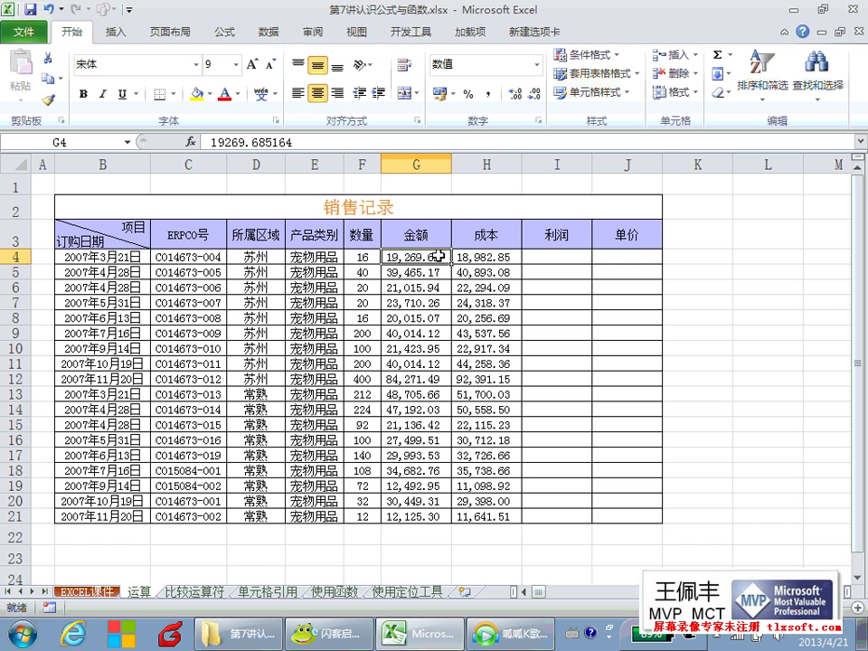
pyautogui.click(486, 258)
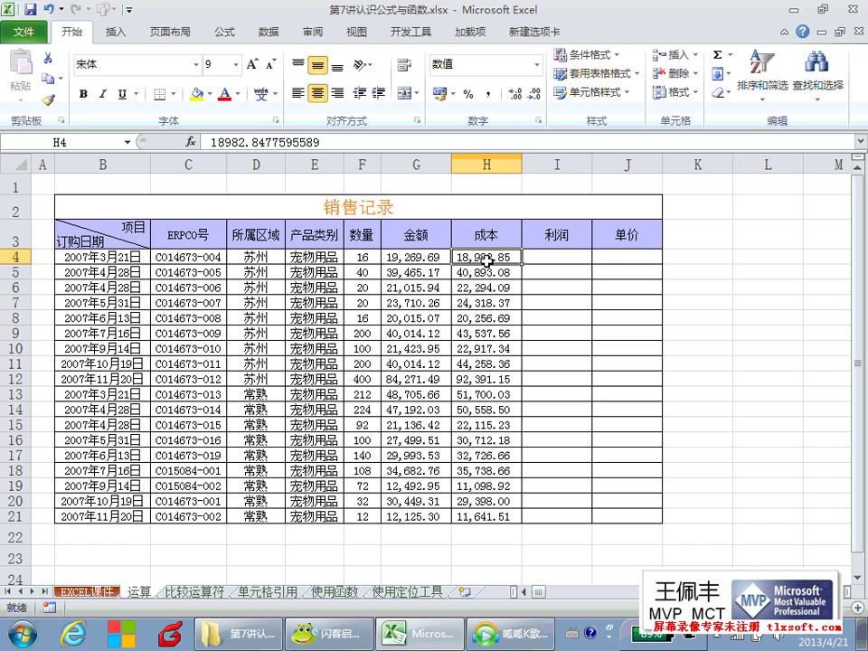
pyautogui.click(538, 259)
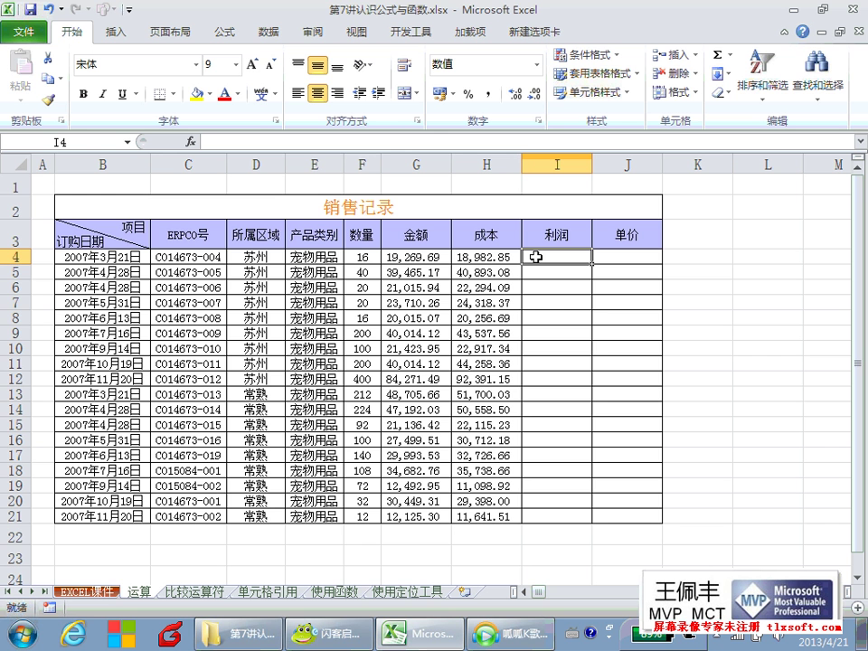
# Enter =G4-H4 in I4 to get the first 利润 of 286.84.
pyautogui.write('=')
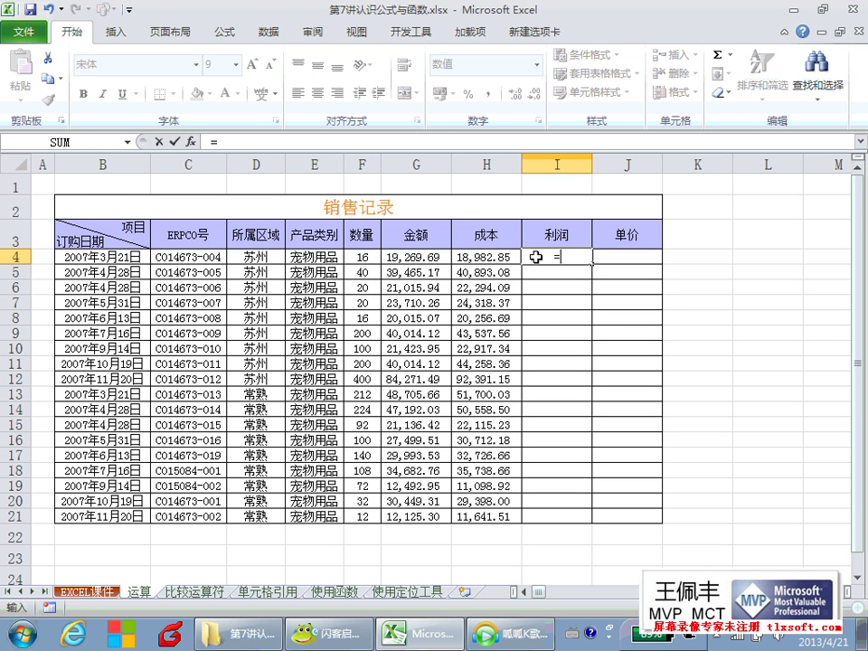
pyautogui.click(432, 257)
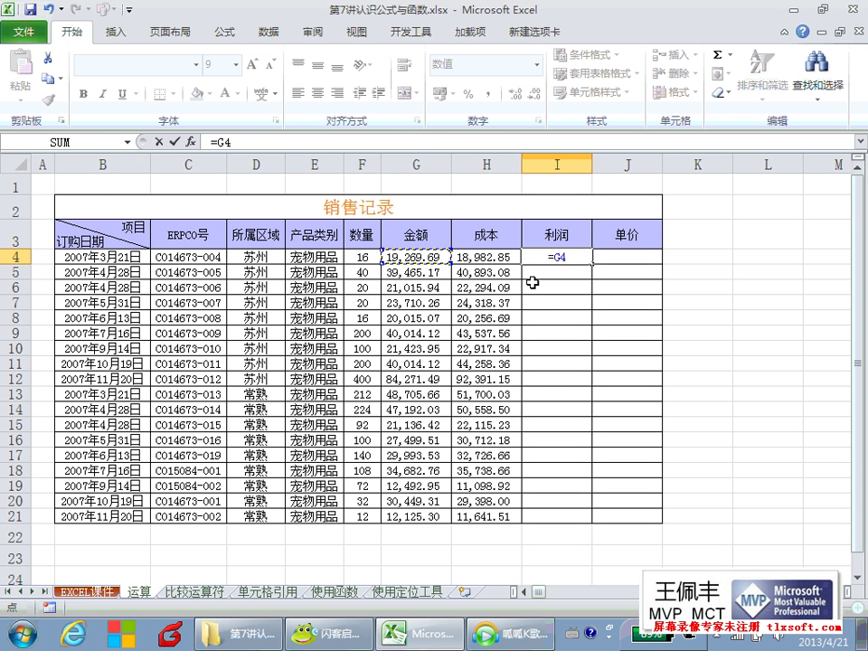
pyautogui.write('-')
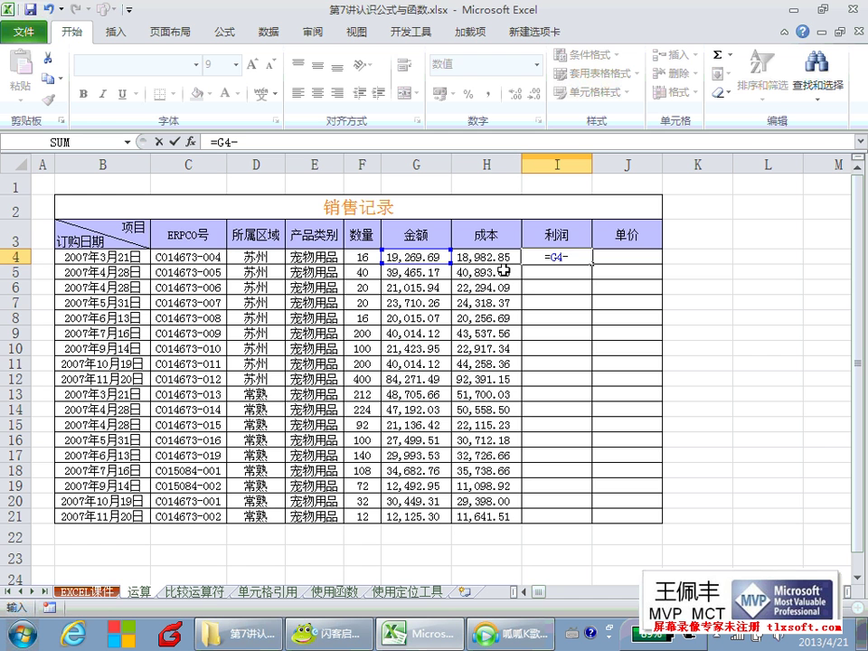
pyautogui.click(497, 257)
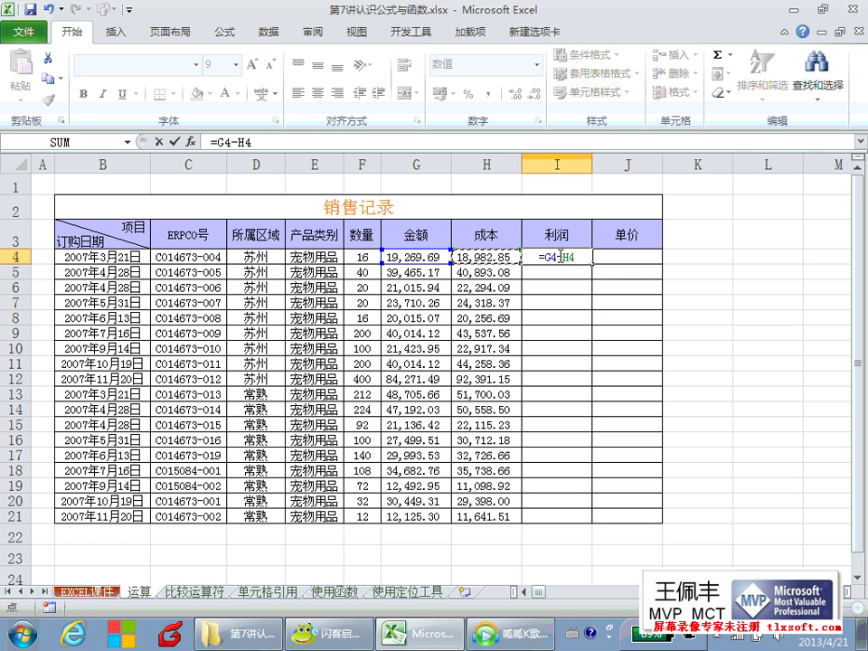
pyautogui.moveTo(553, 258); pyautogui.dragTo(544, 258)
pyautogui.click(571, 258)
pyautogui.click(576, 257)
pyautogui.press('Return')
pyautogui.click(573, 257)
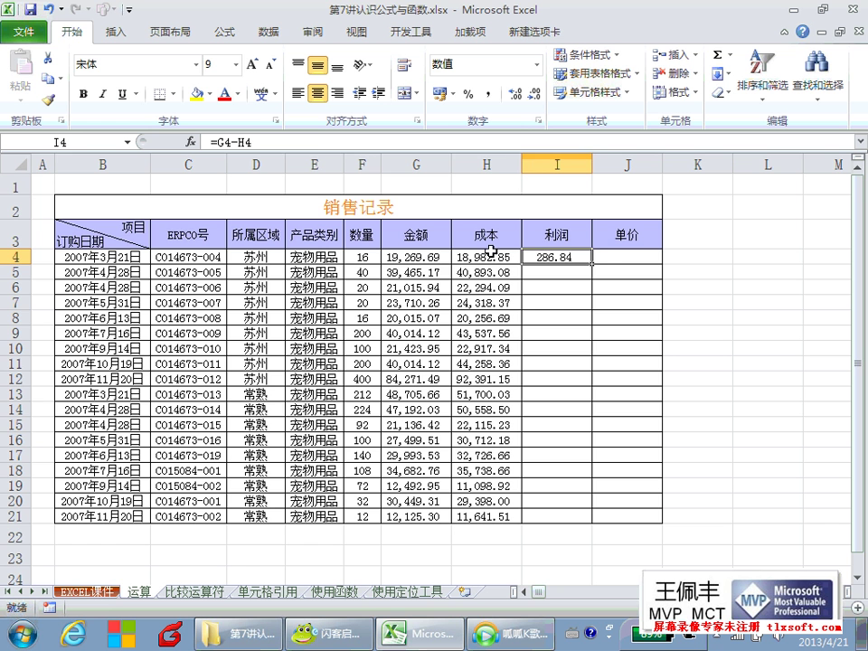
# Copy I4's =G4-H4 down to I21 with the fill handle, ending at 483.79.
pyautogui.moveTo(488, 257)
pyautogui.mouseDown()
pyautogui.moveTo(422, 255)
pyautogui.moveTo(458, 253)
pyautogui.moveTo(443, 255)
pyautogui.mouseUp()
pyautogui.click(566, 255)
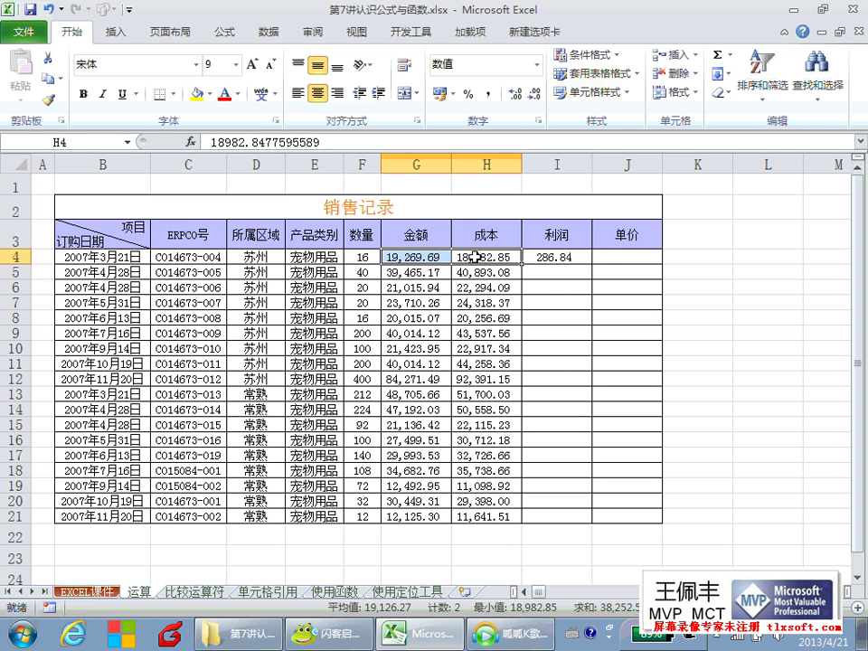
pyautogui.click(556, 259)
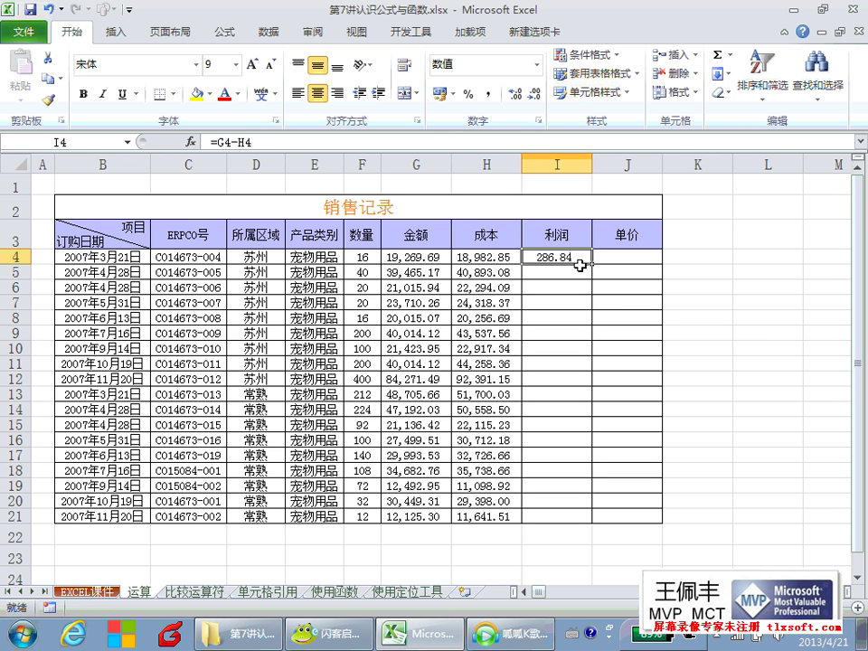
pyautogui.moveTo(592, 262); pyautogui.dragTo(566, 517)
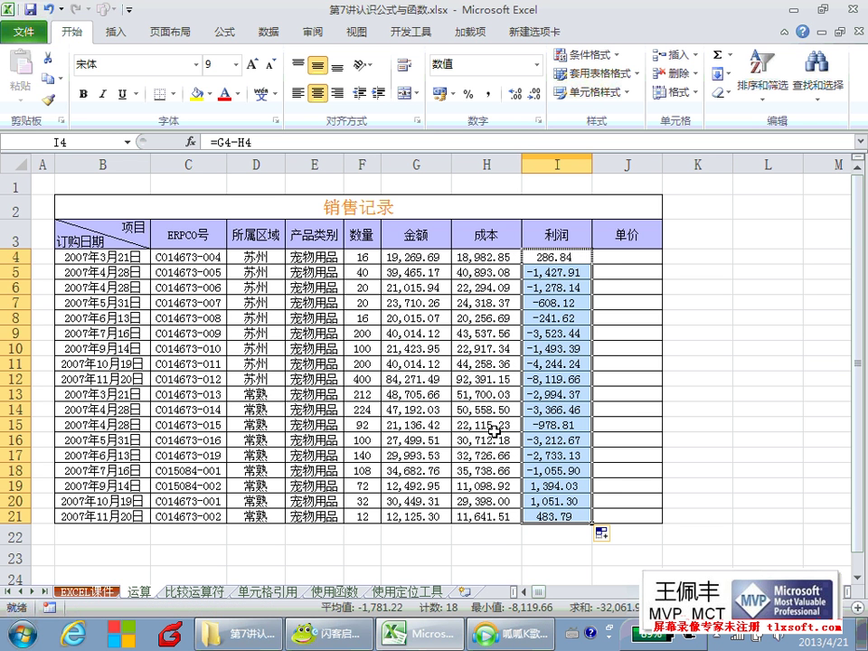
pyautogui.click(552, 256)
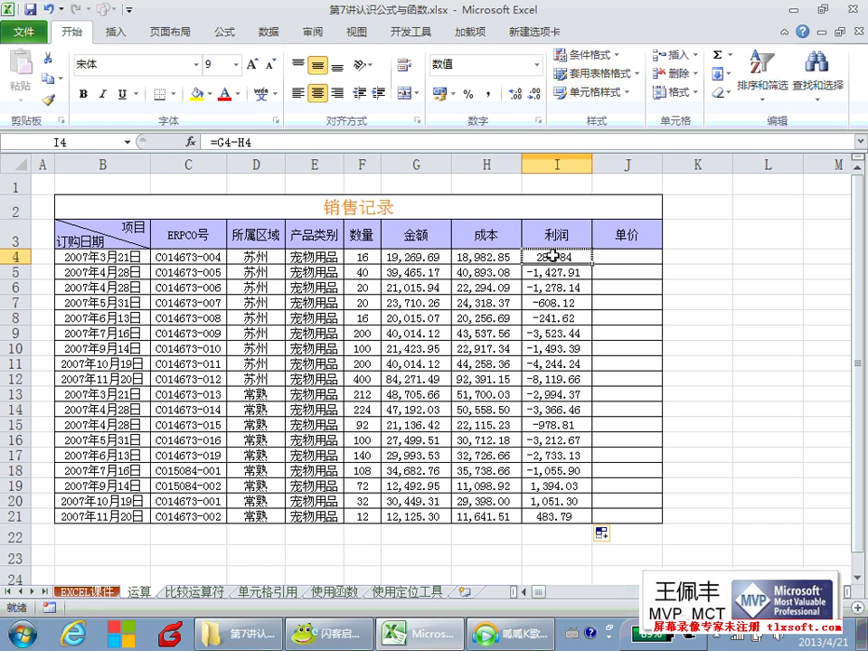
pyautogui.click(434, 257)
pyautogui.click(476, 257)
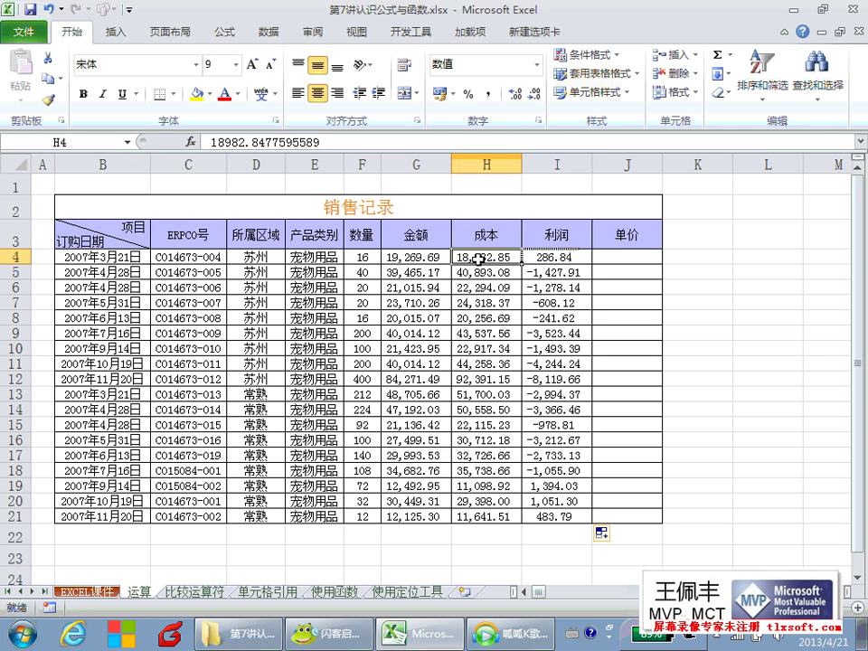
# Inspect the copied formulas in I5–I8, each referencing its own row, e.g. I7 =G7-H7.
pyautogui.click(542, 270)
pyautogui.doubleClick(545, 272)
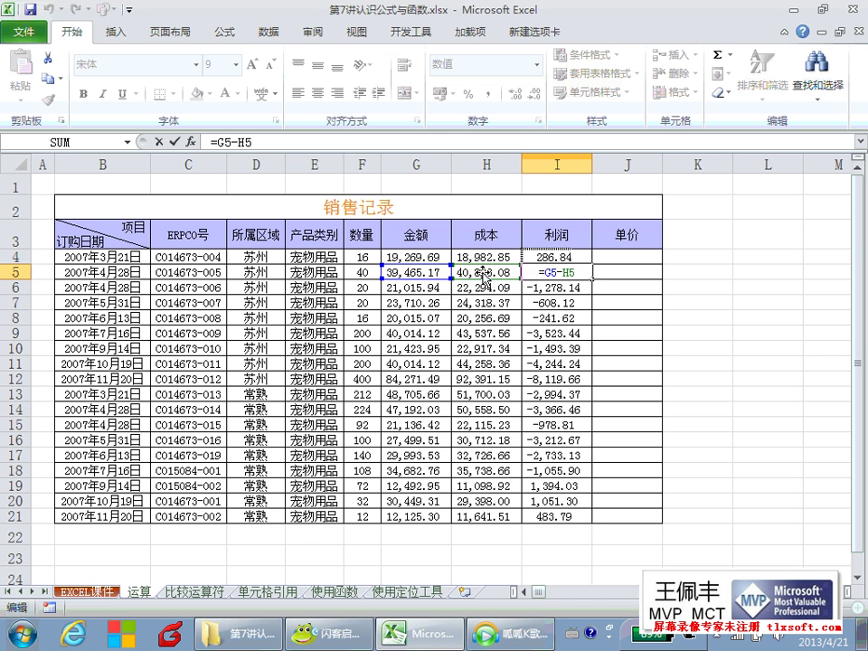
pyautogui.press('Return')
pyautogui.doubleClick(542, 288)
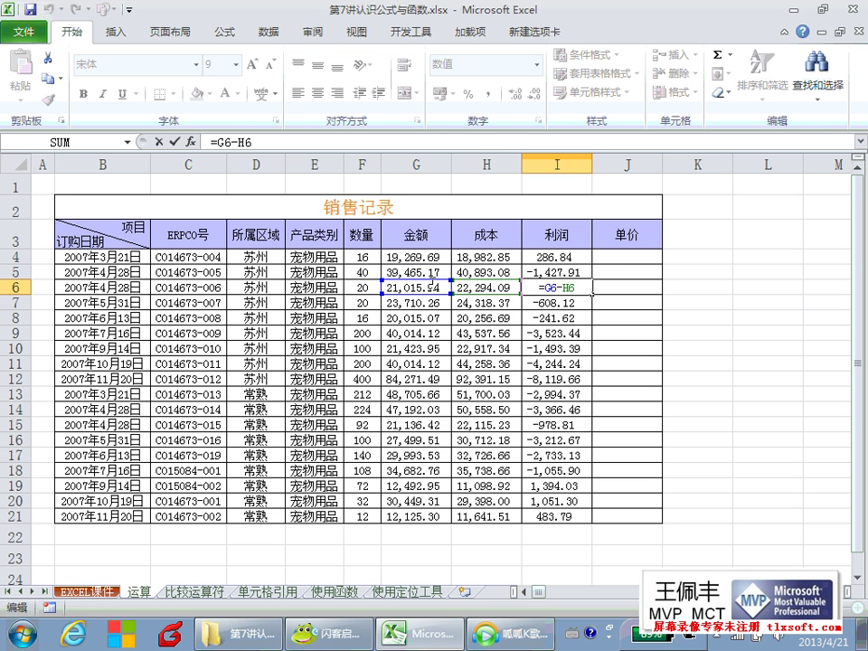
pyautogui.hotkey('ctrl', 'Return')
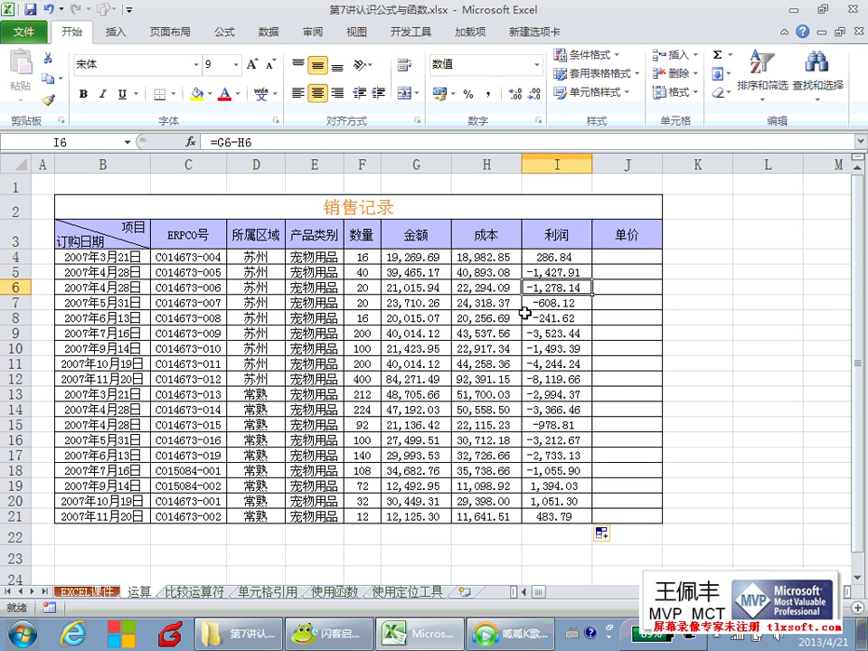
pyautogui.moveTo(487, 259); pyautogui.dragTo(440, 260)
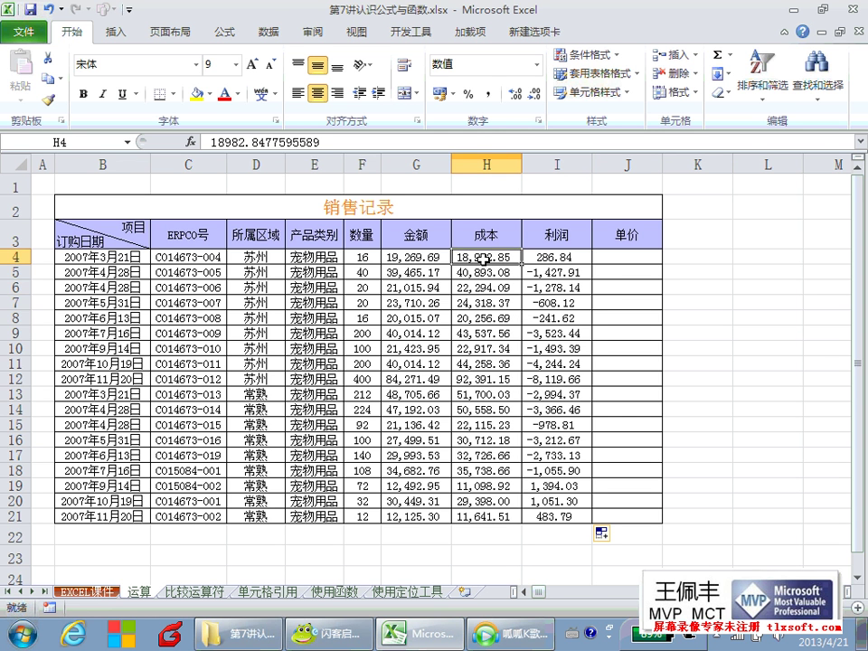
pyautogui.click(542, 258)
pyautogui.click(547, 272)
pyautogui.click(549, 287)
pyautogui.click(550, 302)
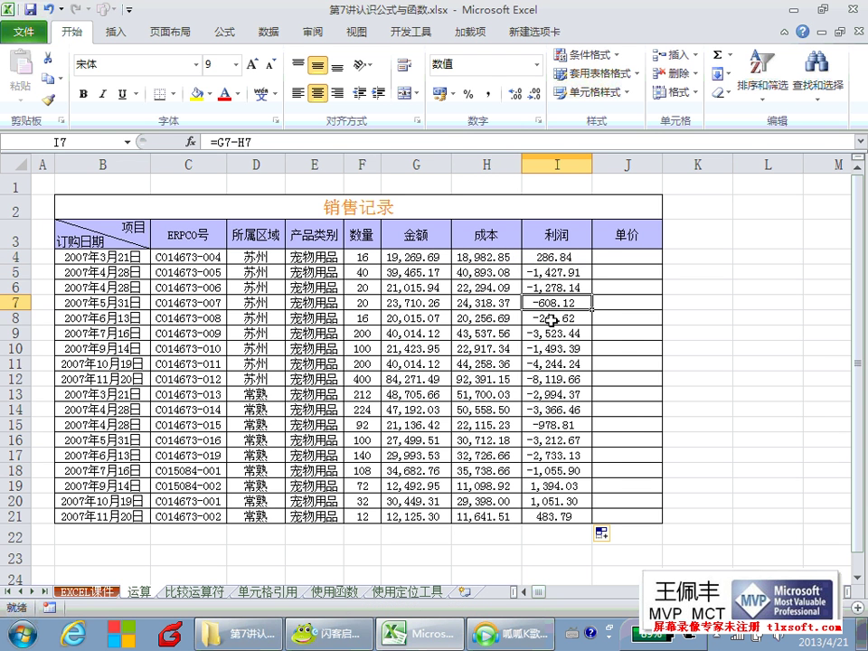
pyautogui.click(552, 319)
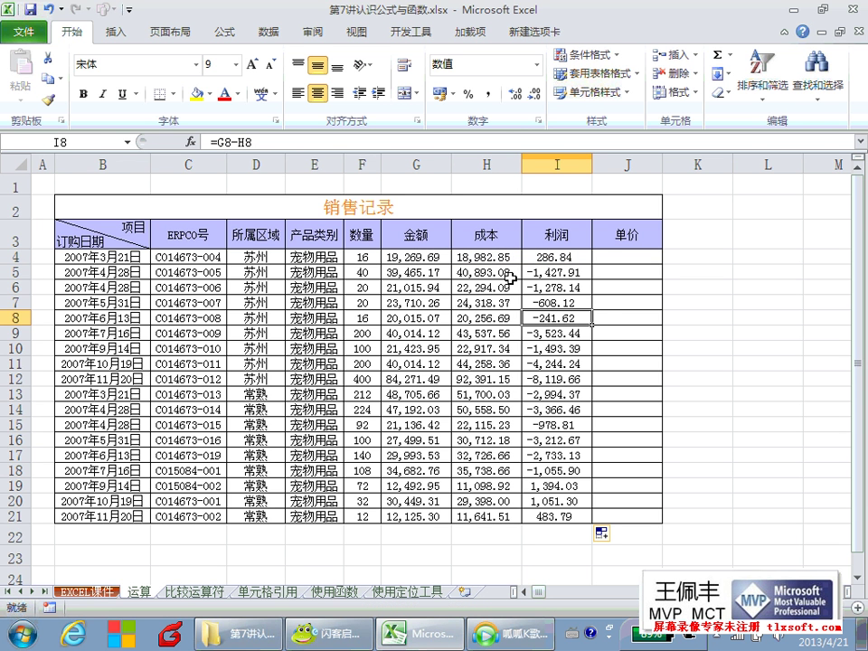
# Compare row 4's 金额 to 利润 cells, then select the copied cells I5:I21.
pyautogui.moveTo(411, 258); pyautogui.dragTo(532, 260)
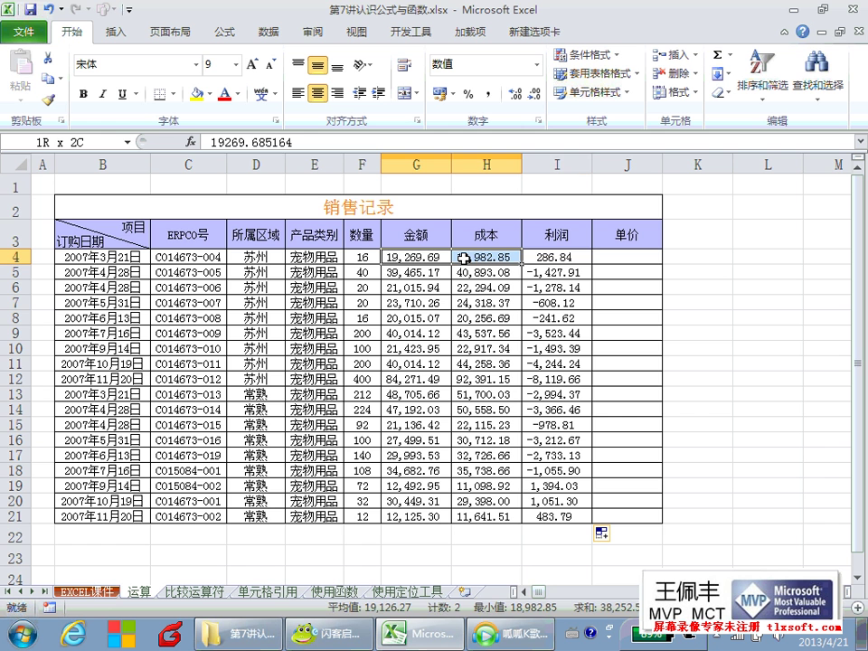
pyautogui.click(540, 258)
pyautogui.moveTo(540, 258); pyautogui.dragTo(442, 255)
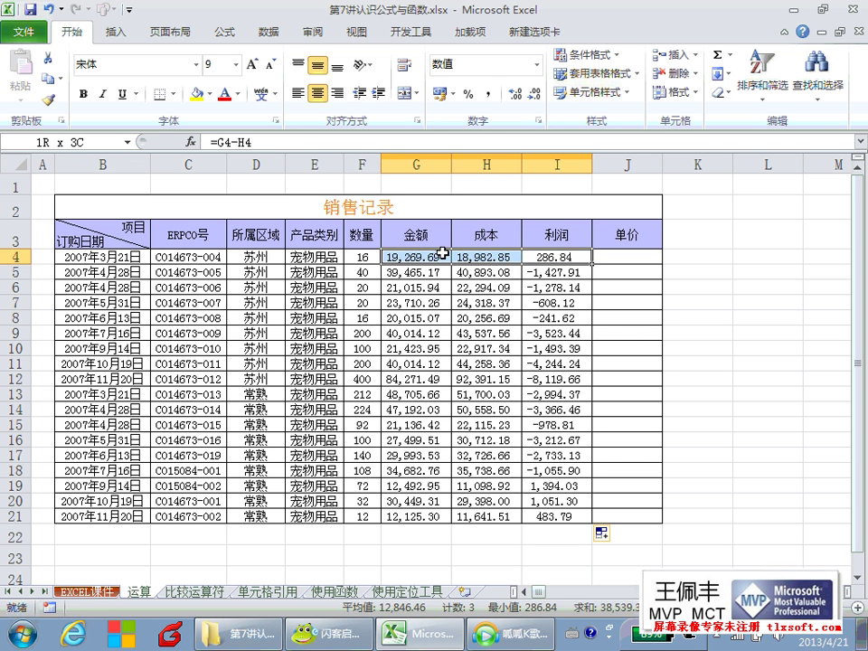
pyautogui.click(556, 258)
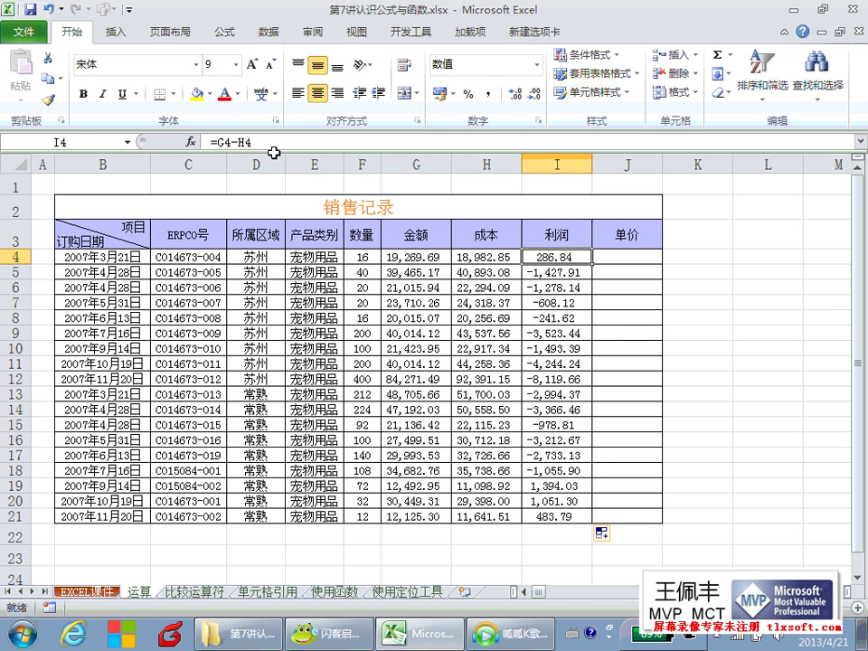
pyautogui.moveTo(552, 272); pyautogui.dragTo(558, 514)
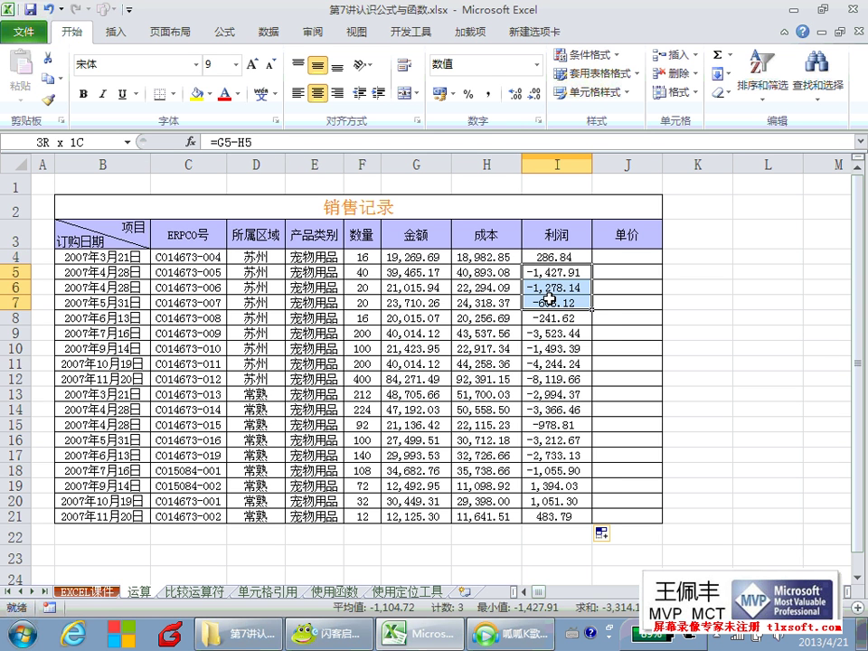
# Delete I5:I21, then auto-fill I4's =G4-H4 down to I21, ending at 483.79.
pyautogui.press('Delete')
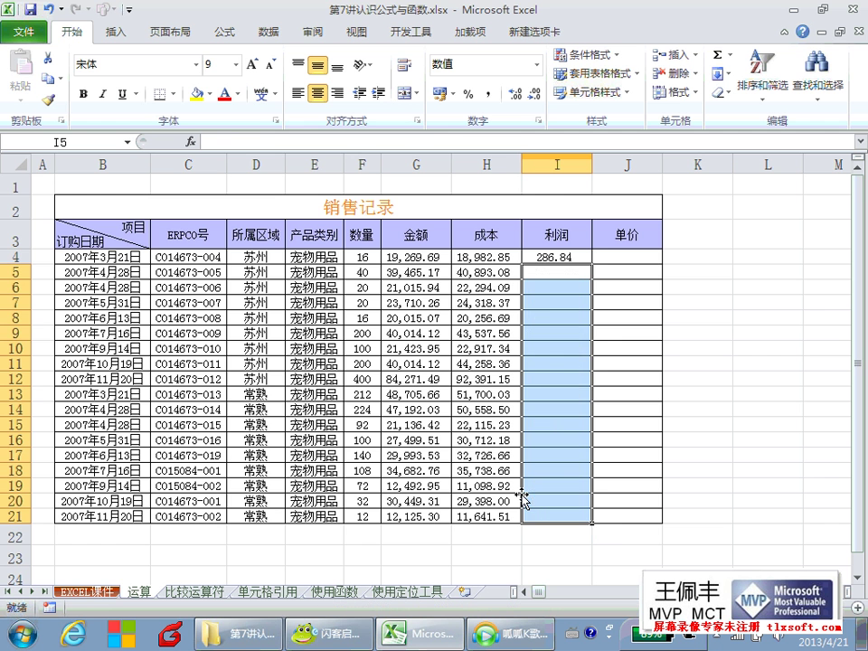
pyautogui.click(556, 257)
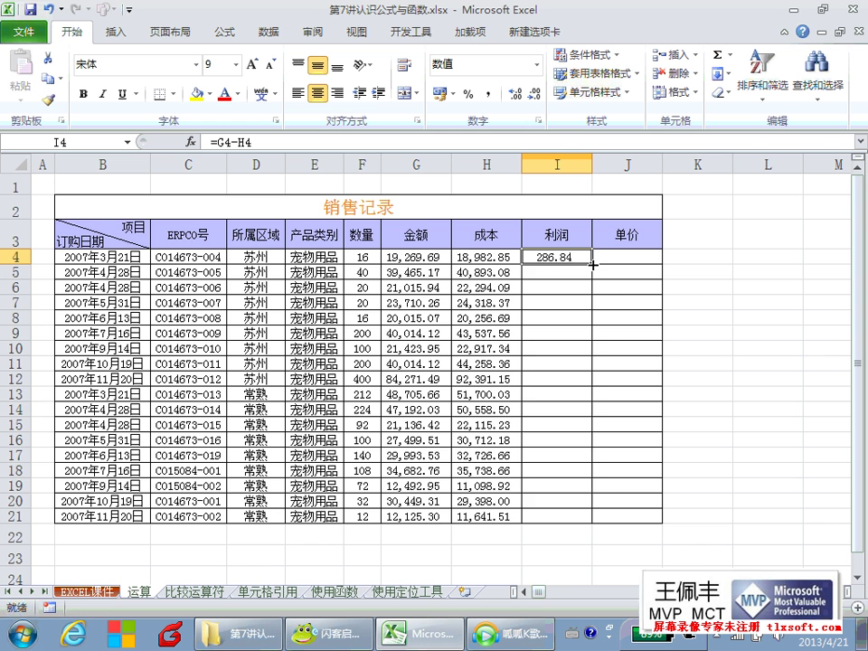
pyautogui.doubleClick(592, 264)
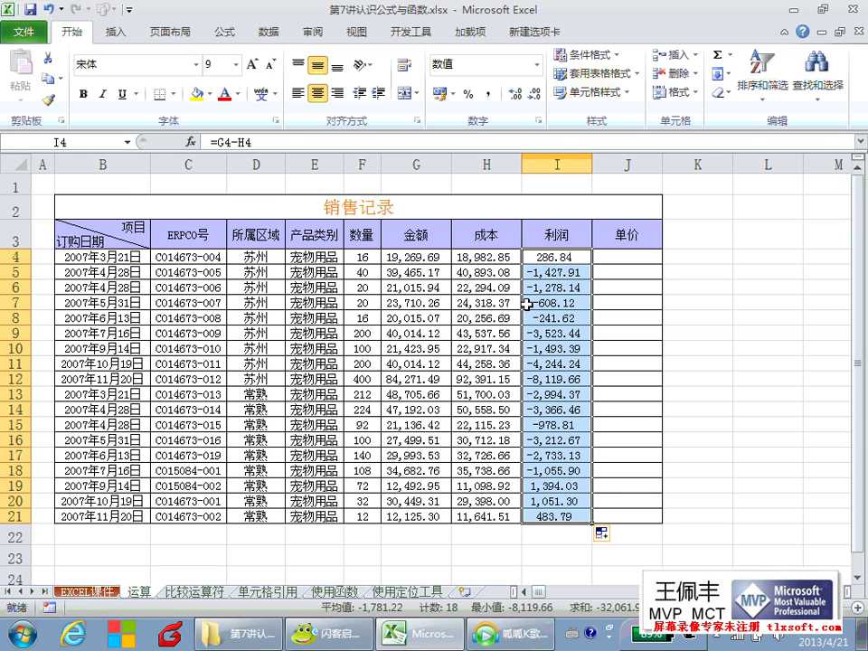
pyautogui.click(439, 287)
pyautogui.click(536, 288)
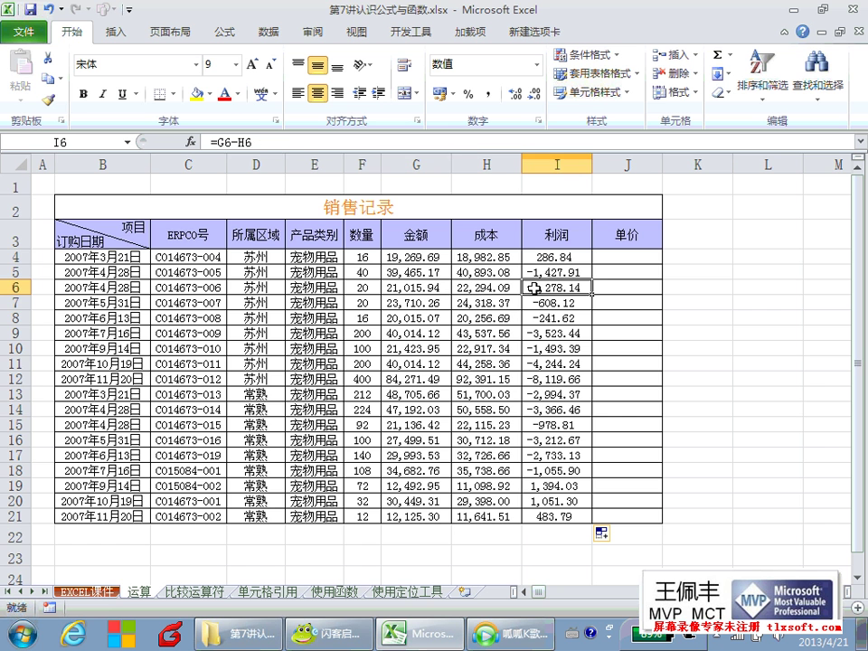
pyautogui.click(488, 304)
pyautogui.click(538, 304)
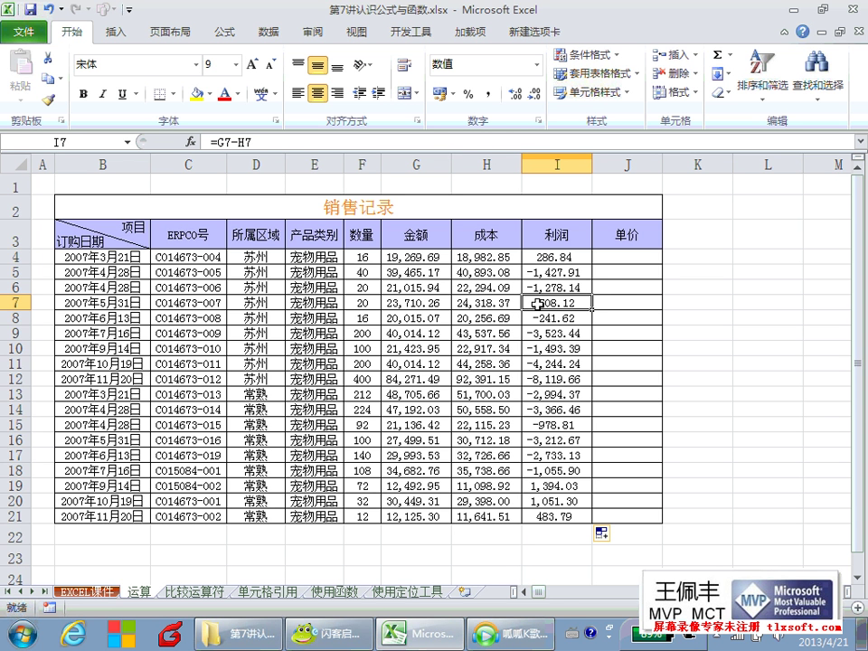
pyautogui.press('Up')
pyautogui.press('Up')
pyautogui.press('Up')
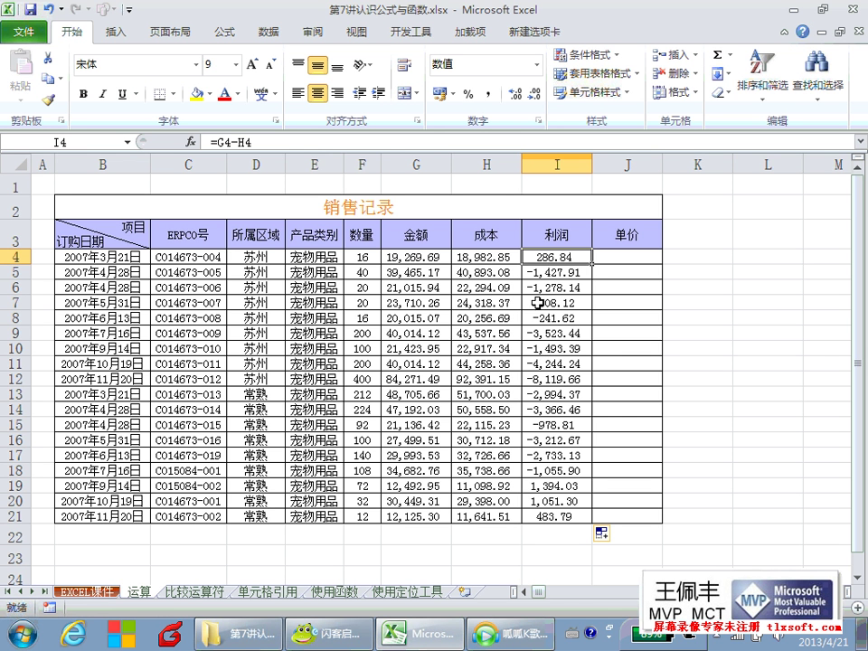
# Enter the unit price formula =G4/F4 in J4.
pyautogui.click(606, 258)
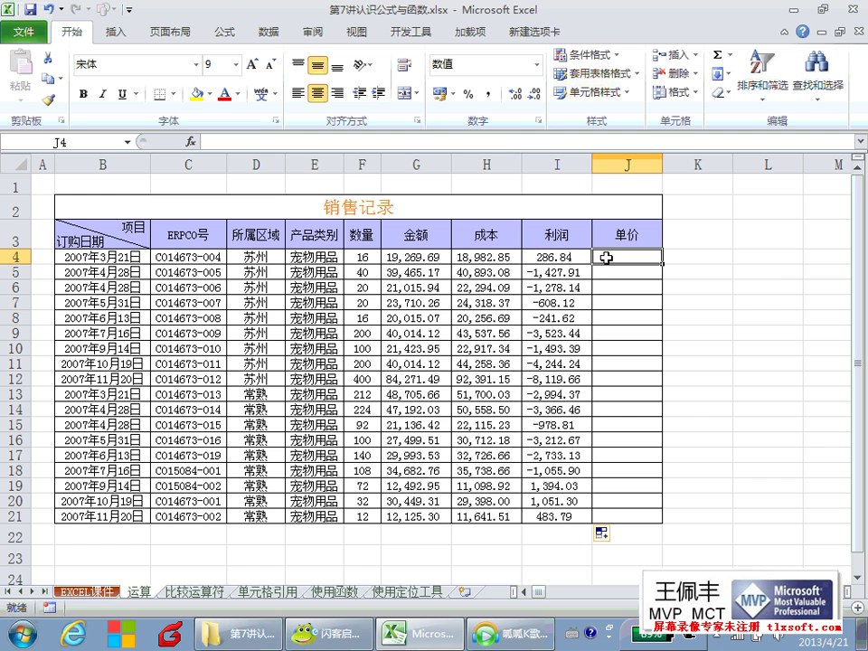
pyautogui.click(423, 258)
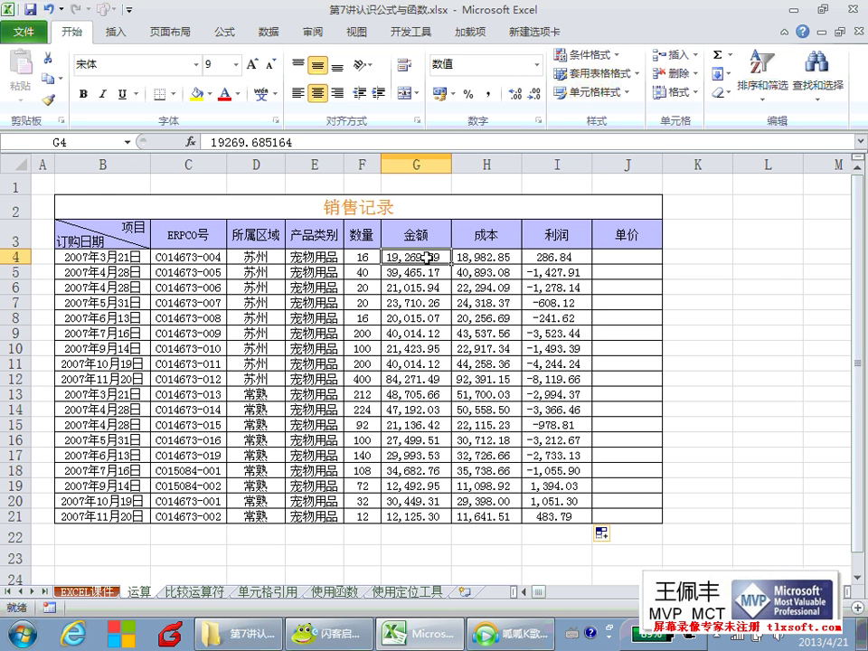
pyautogui.click(373, 256)
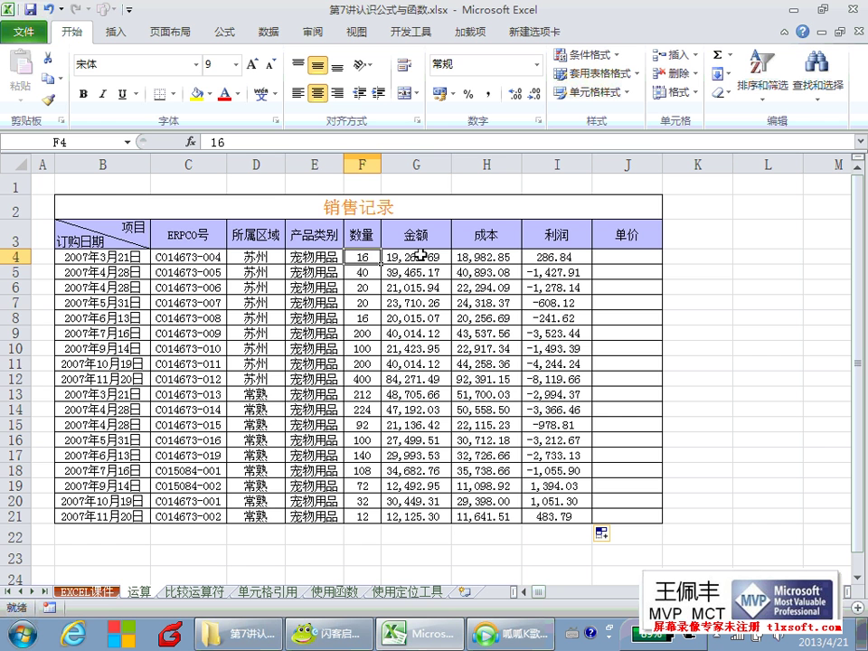
pyautogui.click(402, 256)
pyautogui.click(367, 256)
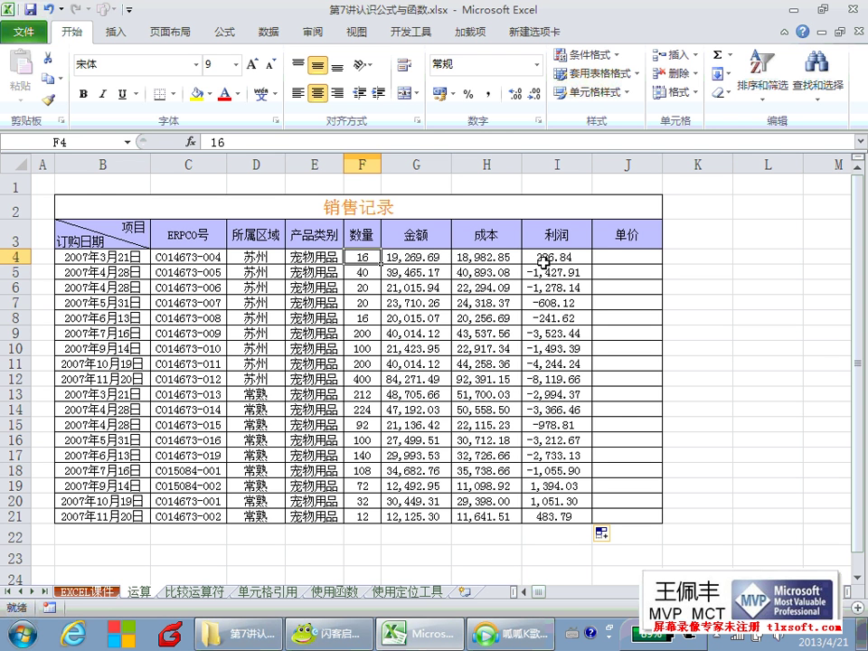
pyautogui.click(602, 261)
pyautogui.write('=')
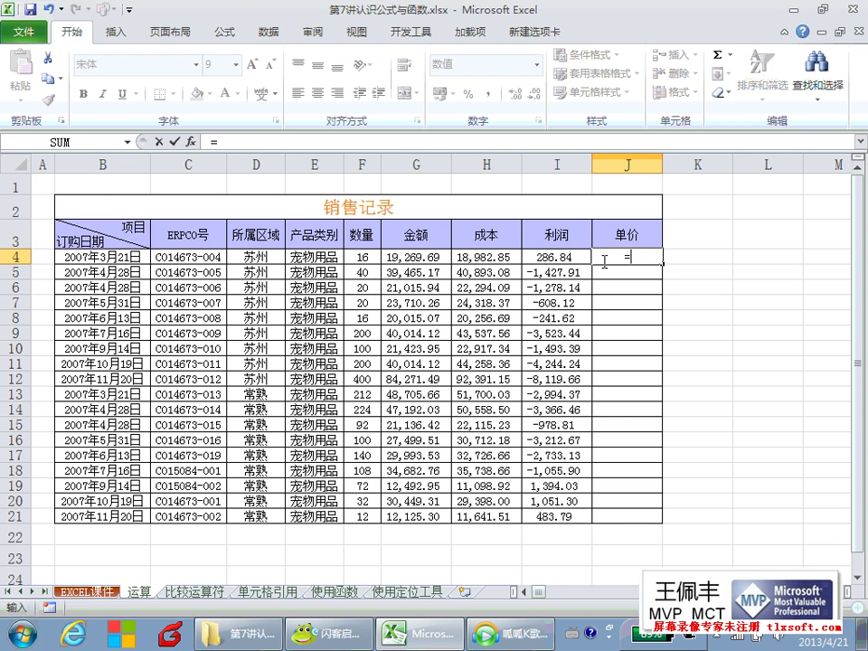
pyautogui.click(403, 255)
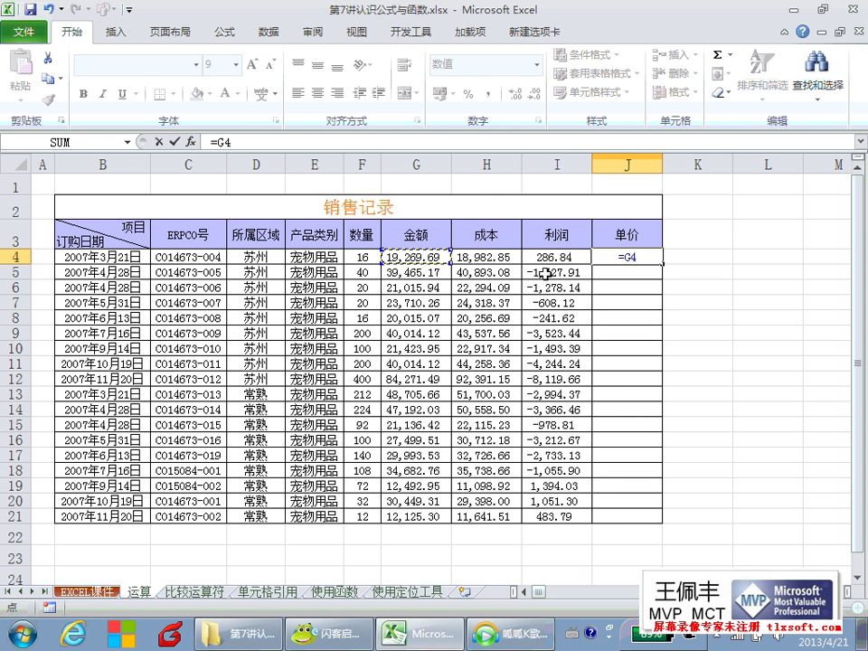
pyautogui.write('/')
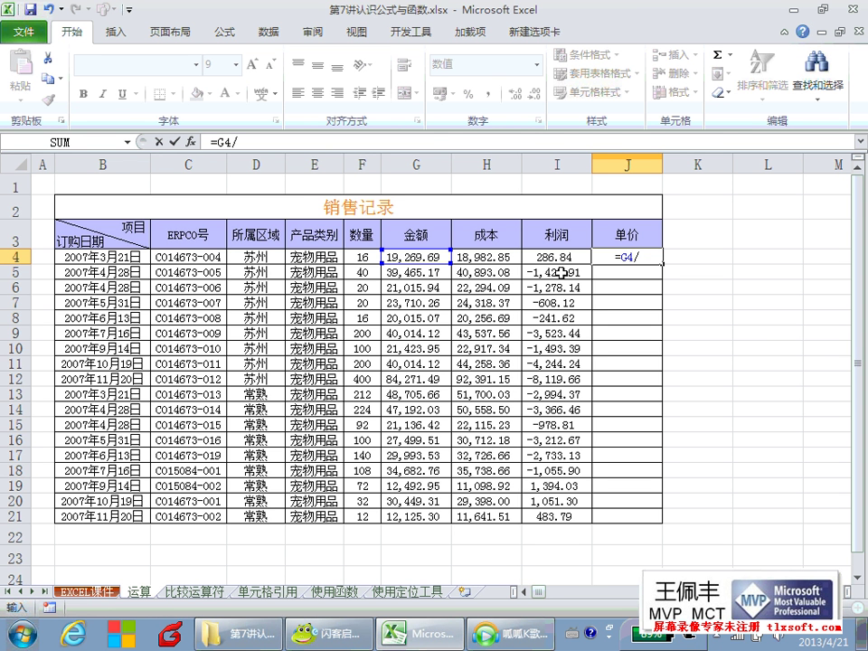
pyautogui.click(363, 256)
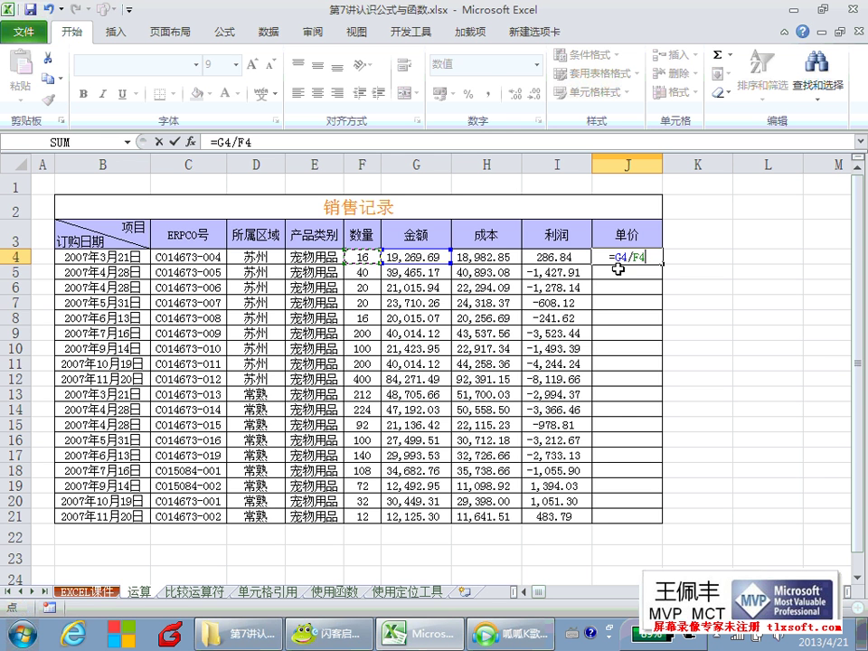
pyautogui.press('Return')
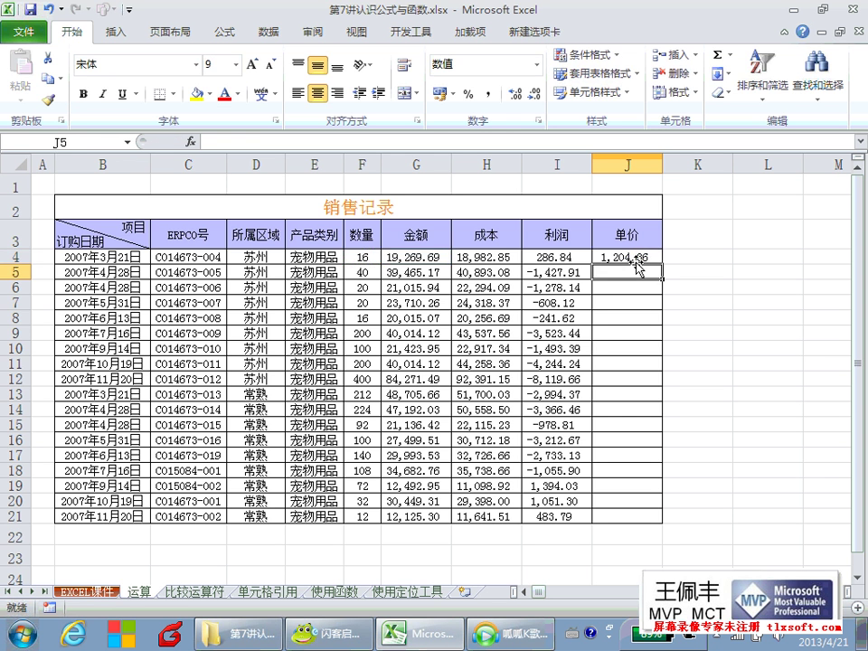
# Fill =G4/F4 down to J21, check the I4, I5 and J4 formulas, then switch to the chat room.
pyautogui.click(636, 259)
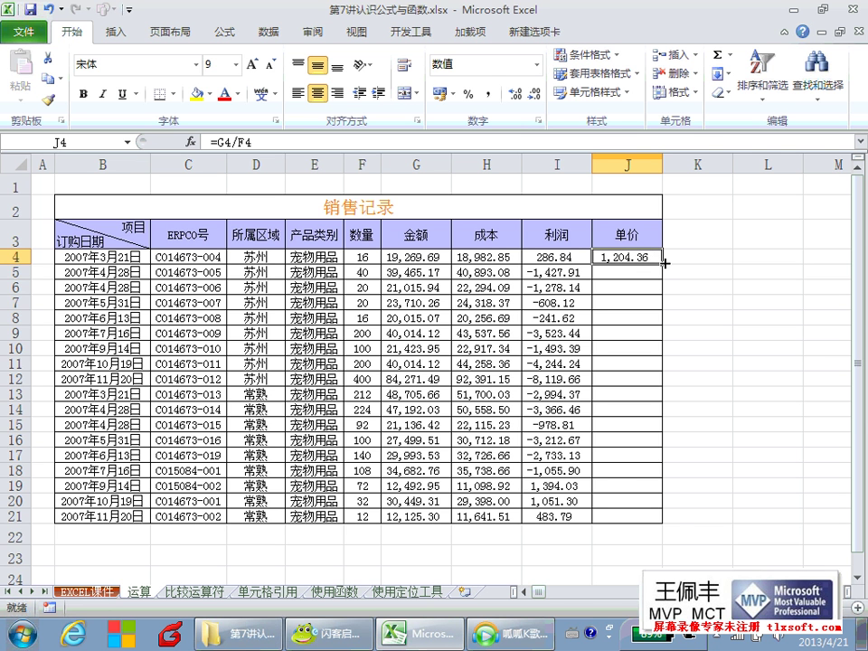
pyautogui.doubleClick(663, 266)
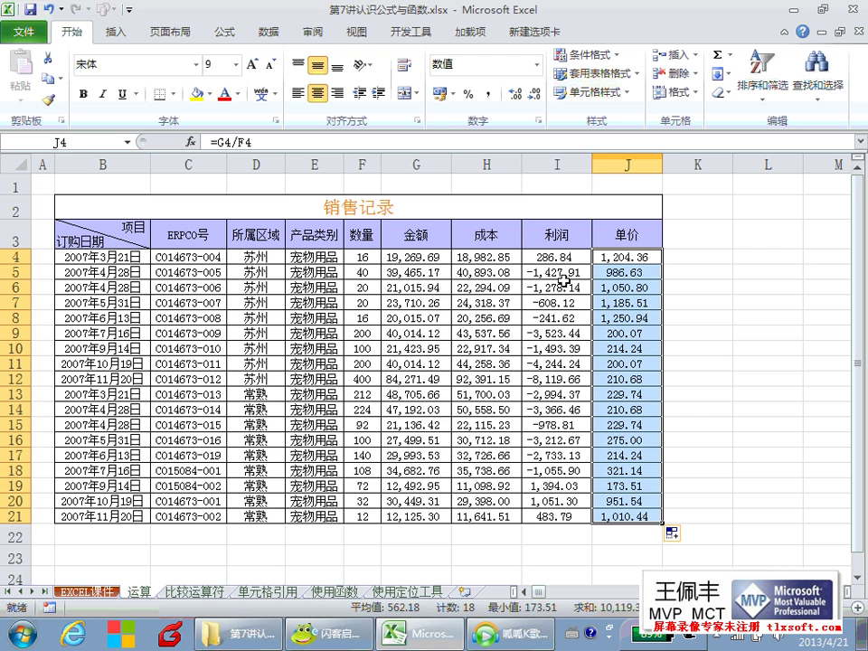
pyautogui.click(561, 261)
pyautogui.click(567, 271)
pyautogui.click(620, 258)
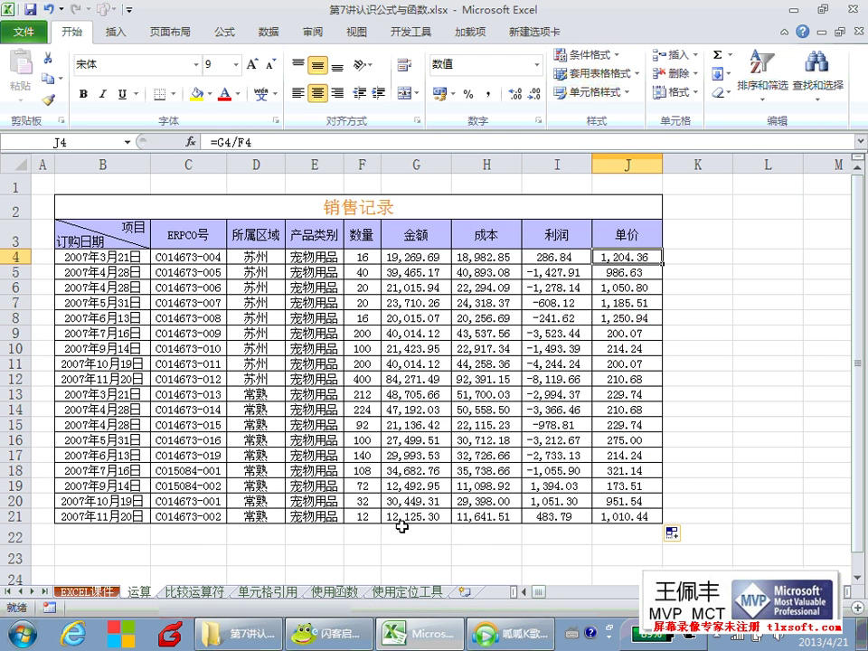
pyautogui.click(356, 636)
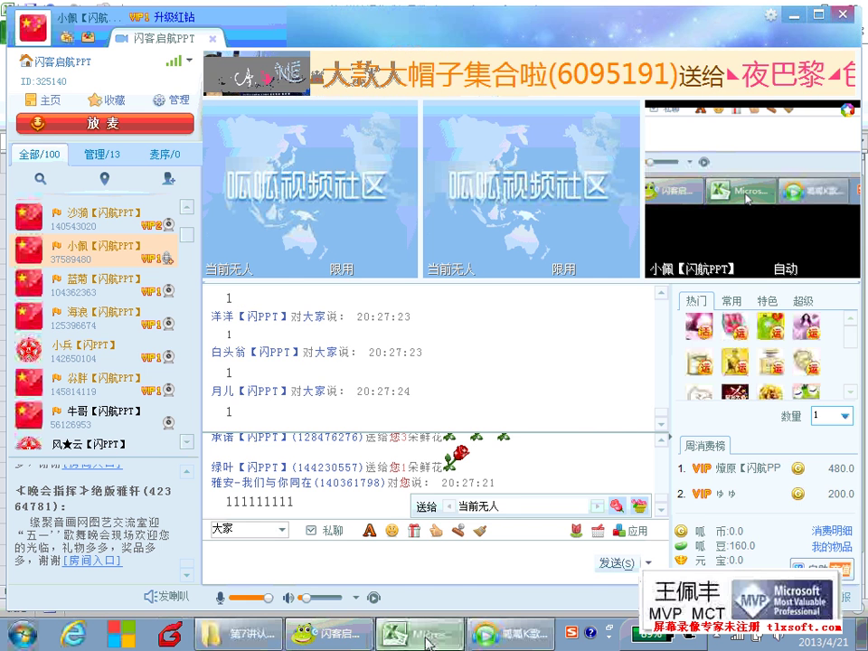
# Return to Excel from the chat room and show the EXCEL课件 sheet.
pyautogui.click(428, 640)
pyautogui.click(88, 592)
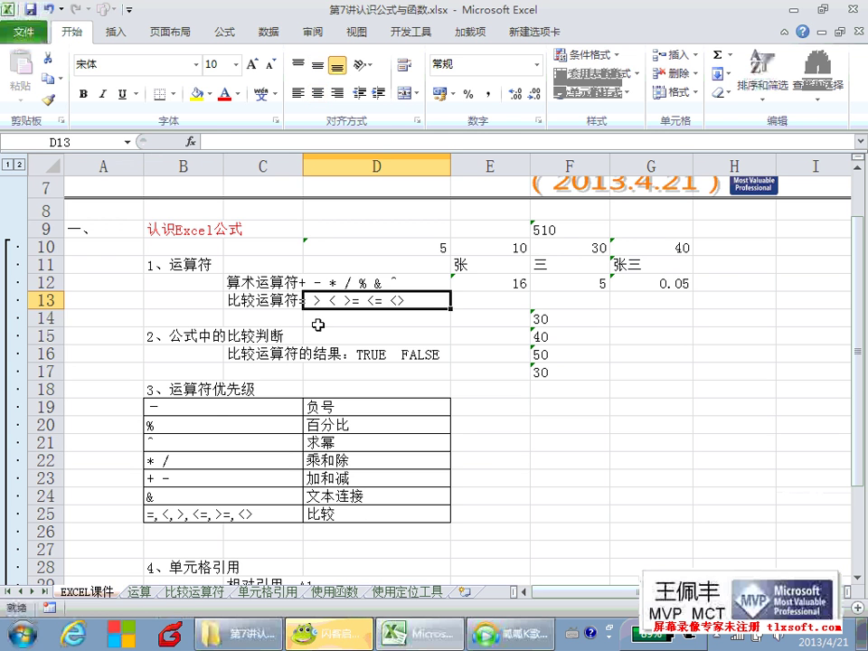
pyautogui.click(355, 283)
pyautogui.click(281, 300)
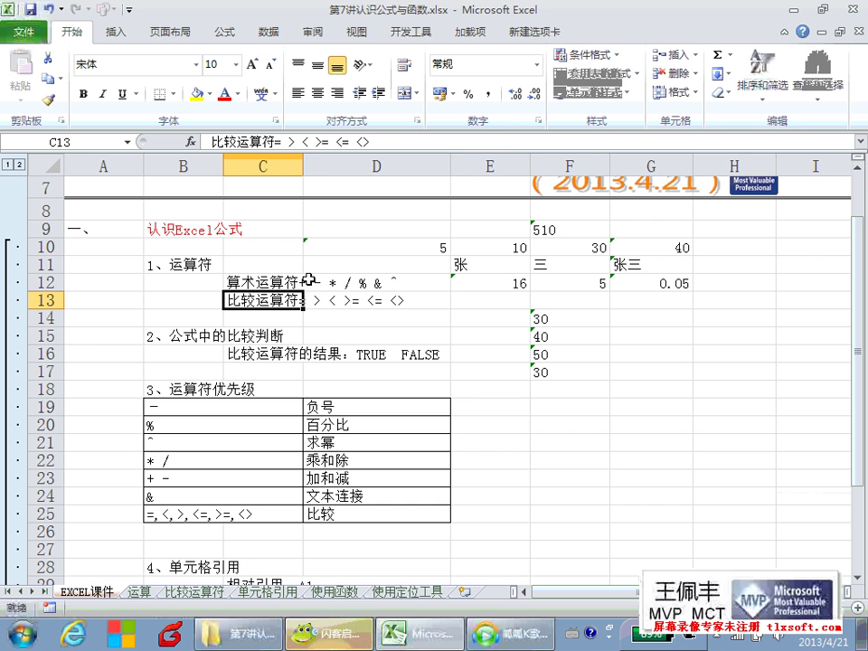
pyautogui.click(356, 646)
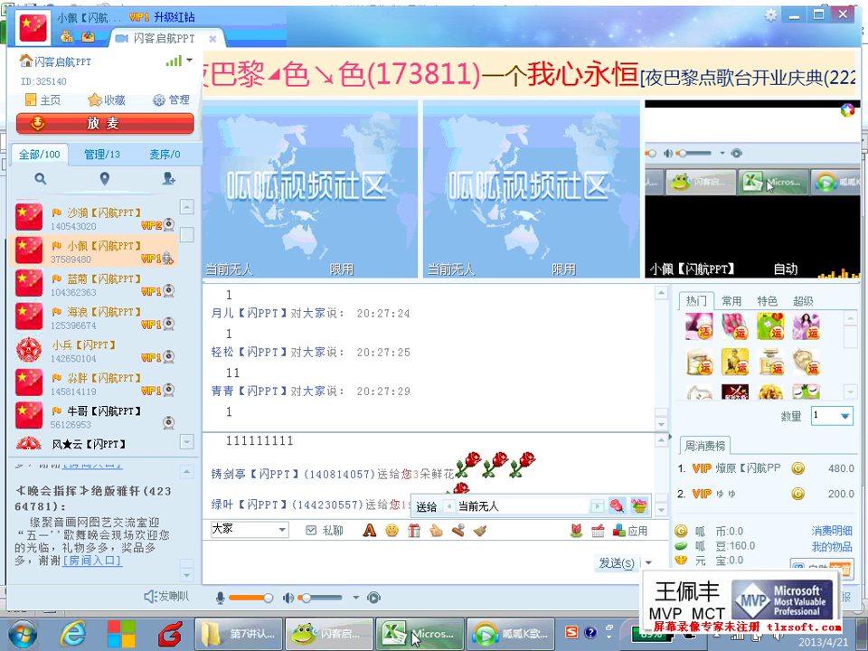
pyautogui.click(414, 638)
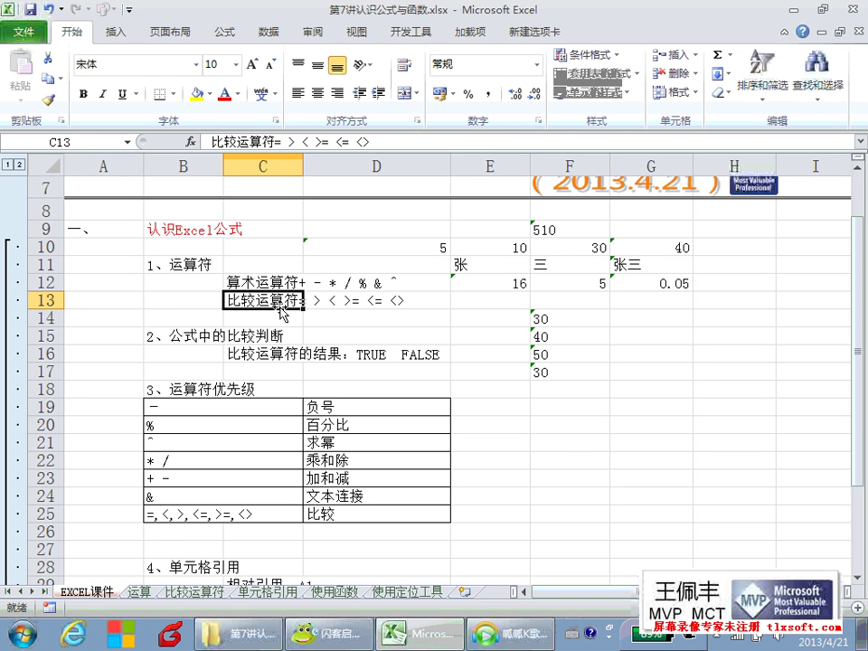
pyautogui.moveTo(283, 313); pyautogui.dragTo(314, 302)
pyautogui.click(340, 334)
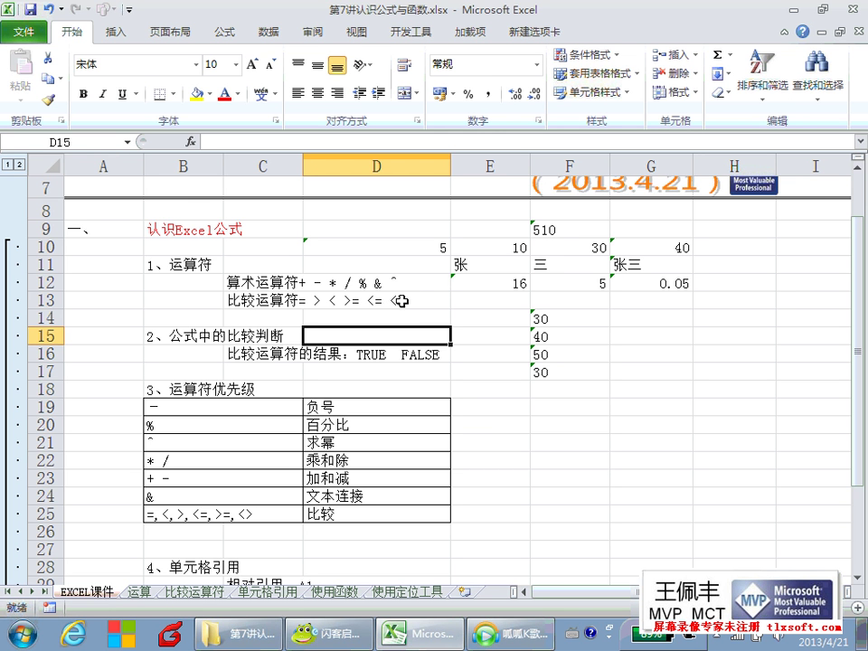
# Inspect G11's =E11&F11 join formula without changing it.
pyautogui.click(398, 300)
pyautogui.press('Down')
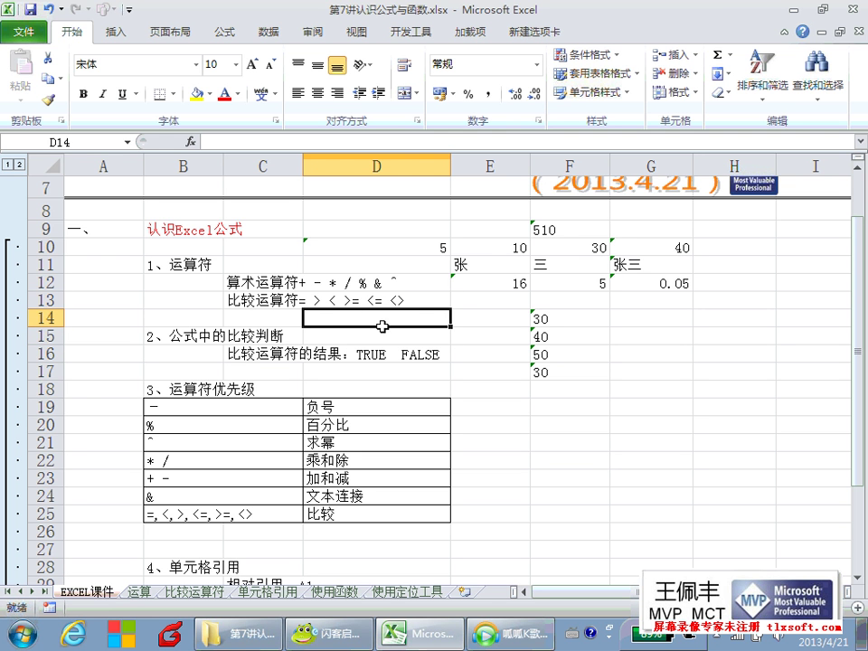
pyautogui.click(490, 263)
pyautogui.press('Right')
pyautogui.press('Right')
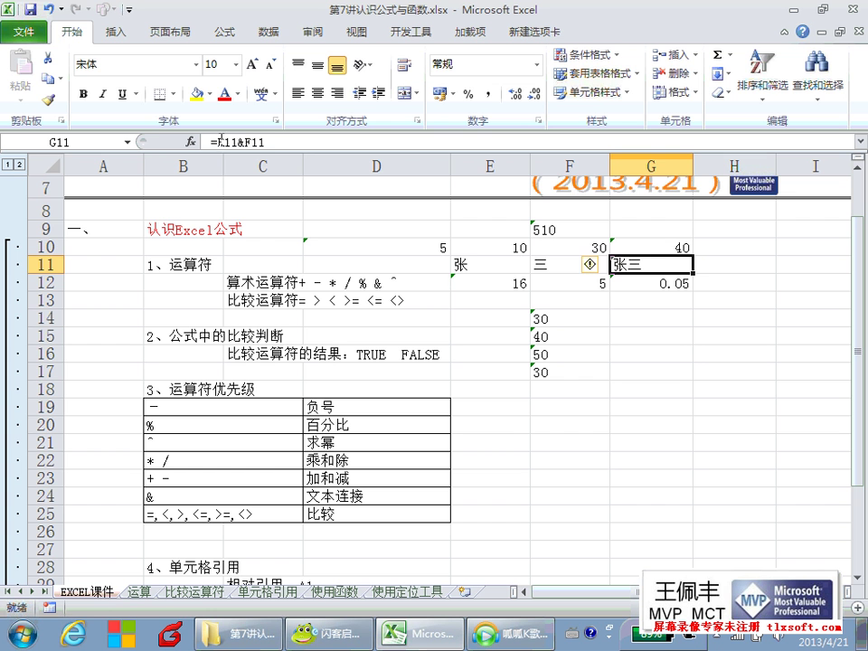
pyautogui.click(214, 142)
pyautogui.click(175, 142)
# Clear 30, 40, 50 and 30 from F14:F17 and start typing =1 in F15.
pyautogui.moveTo(561, 320); pyautogui.dragTo(553, 370)
pyautogui.press('Delete')
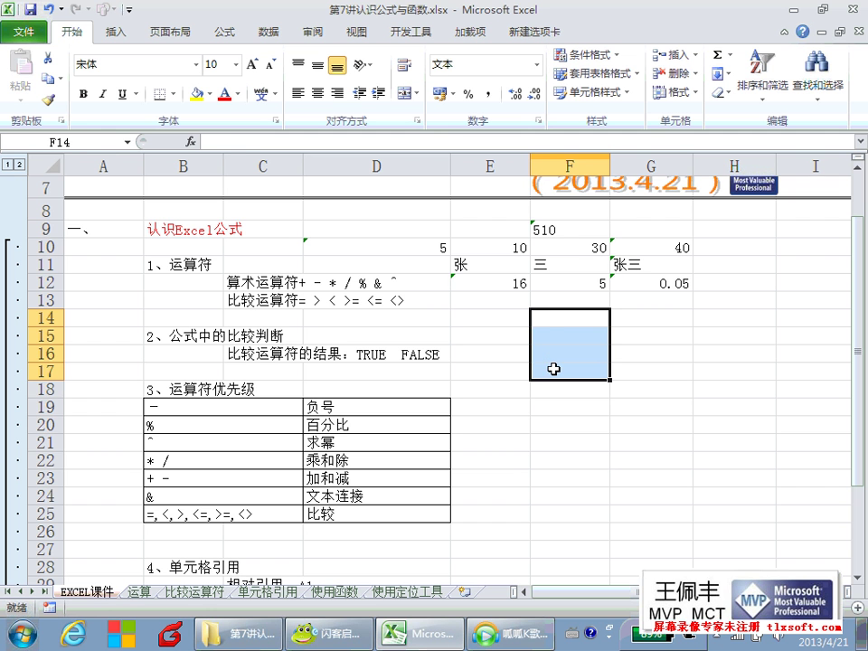
pyautogui.click(549, 335)
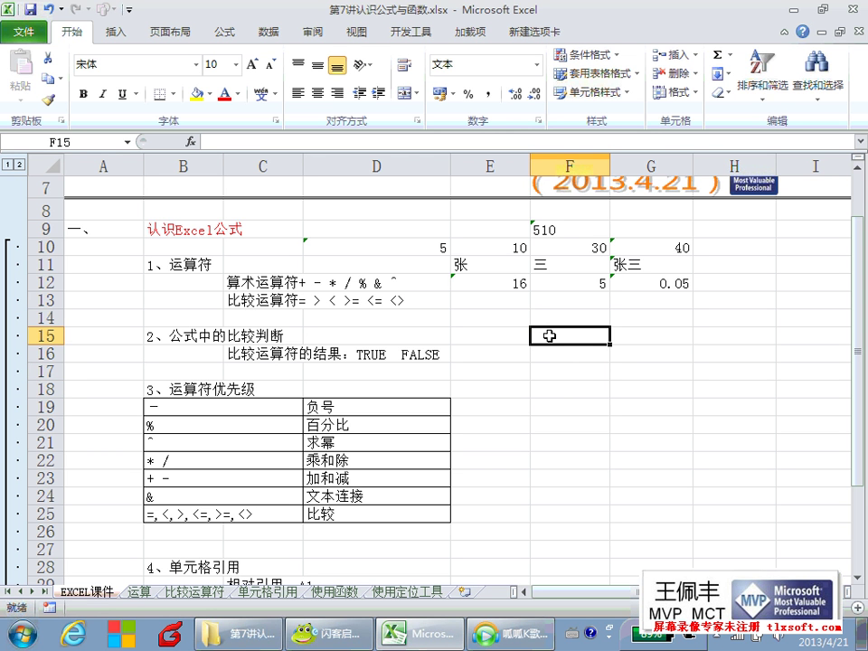
pyautogui.write('=1+3>2')
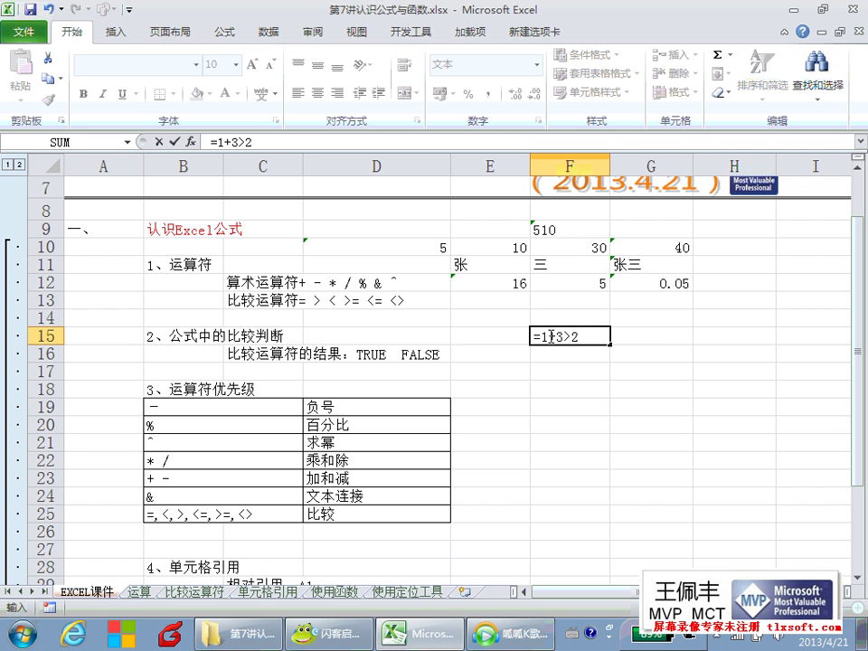
# Finish entering =1+3>2 in F15, which stays displayed as plain text.
pyautogui.moveTo(540, 336); pyautogui.dragTo(582, 337)
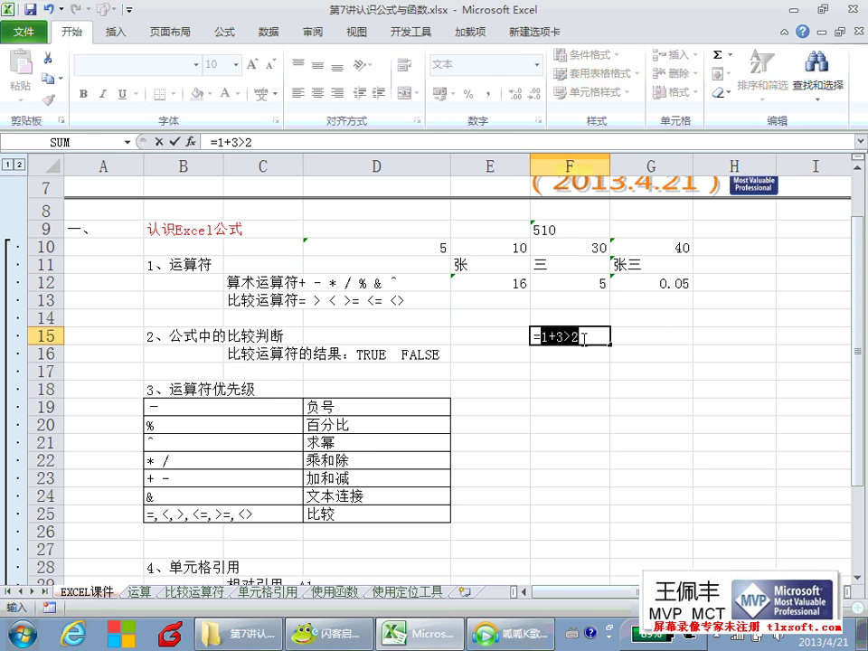
pyautogui.press('F2')
pyautogui.moveTo(542, 337); pyautogui.dragTo(534, 336)
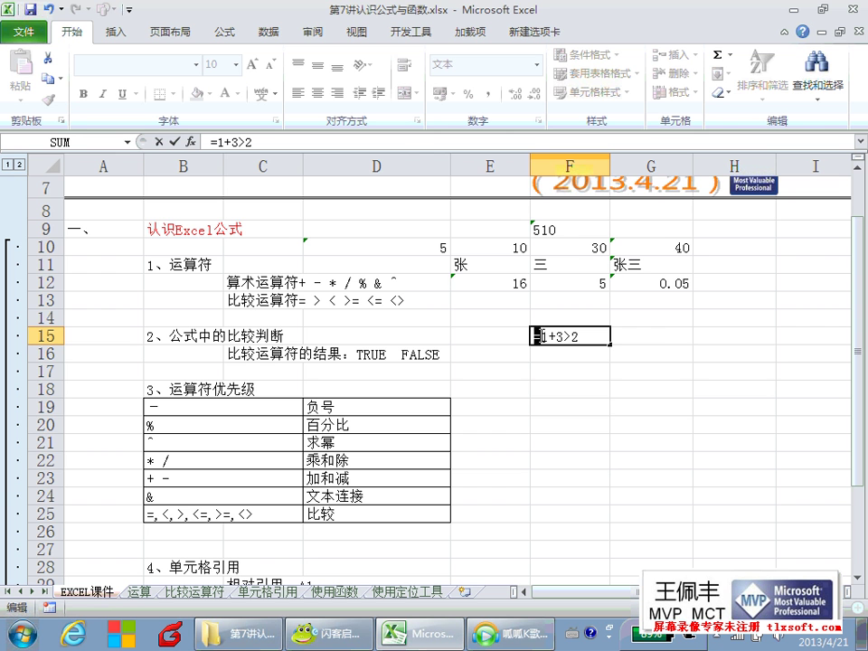
pyautogui.click(548, 335)
pyautogui.moveTo(540, 336)
pyautogui.mouseDown()
pyautogui.moveTo(533, 336)
pyautogui.moveTo(575, 336)
pyautogui.mouseUp()
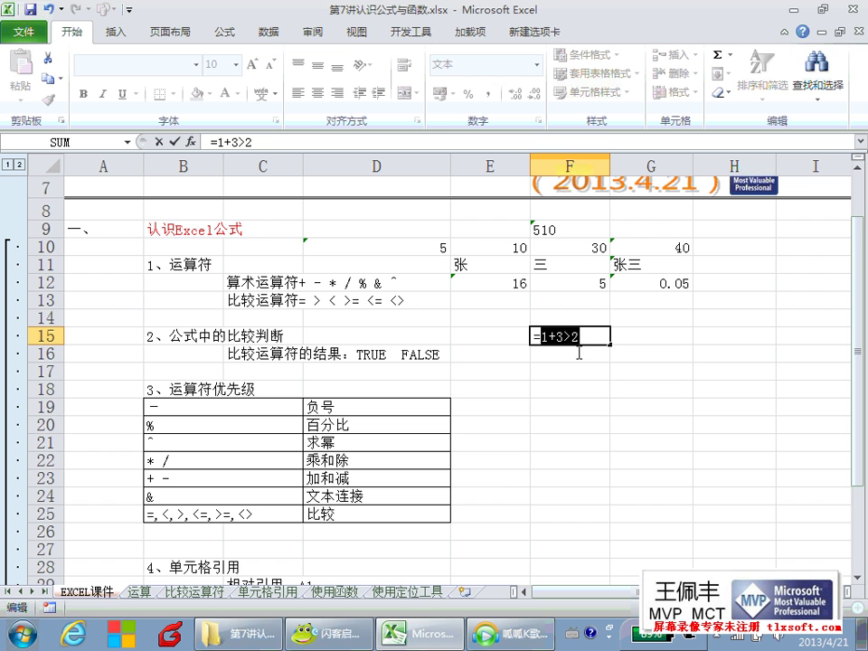
pyautogui.press('Return')
pyautogui.click(589, 337)
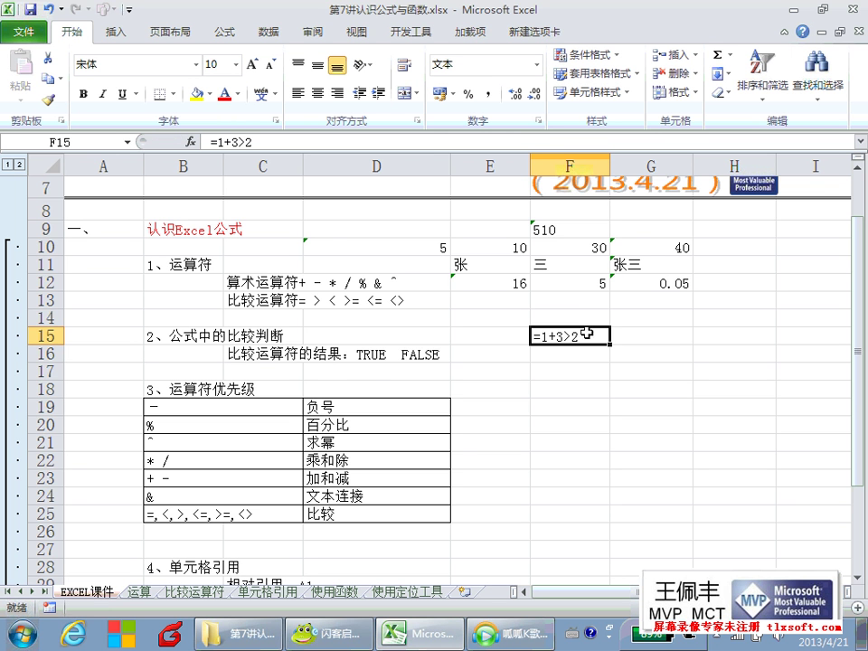
pyautogui.hotkey('ctrl', '1')
# Set F15 to the 常规 format and re-enter it so =1+3>2 shows TRUE.
pyautogui.click(375, 276)
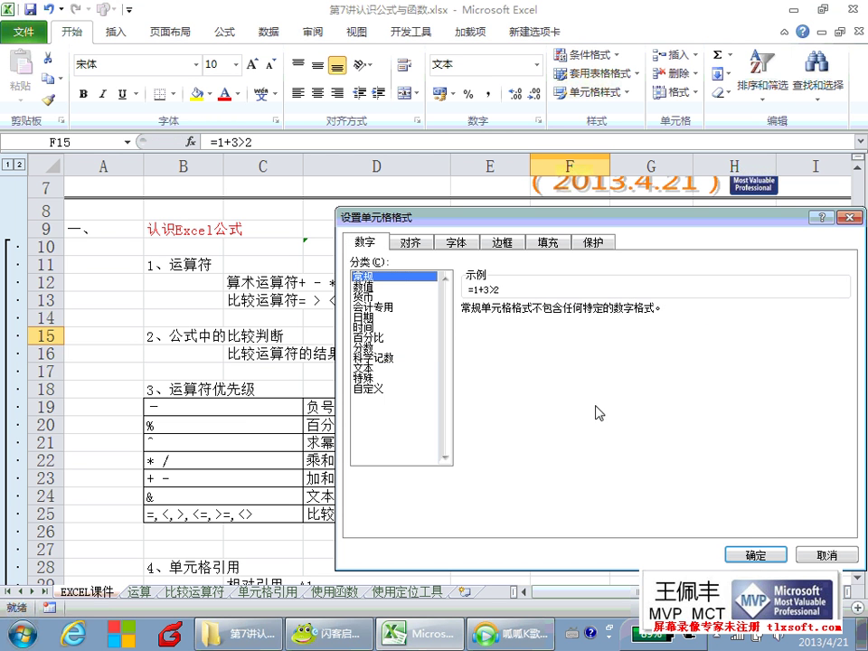
pyautogui.click(740, 556)
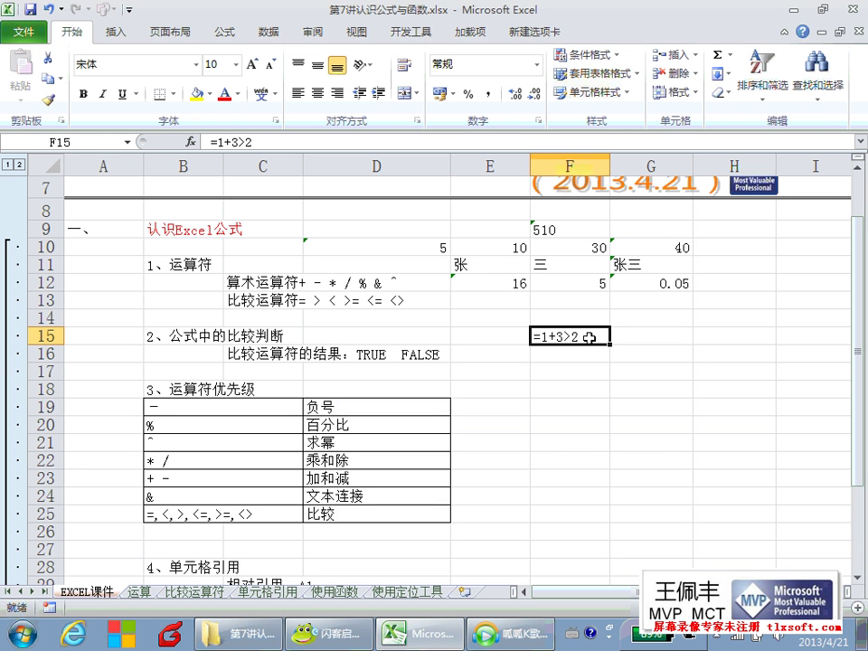
pyautogui.doubleClick(589, 337)
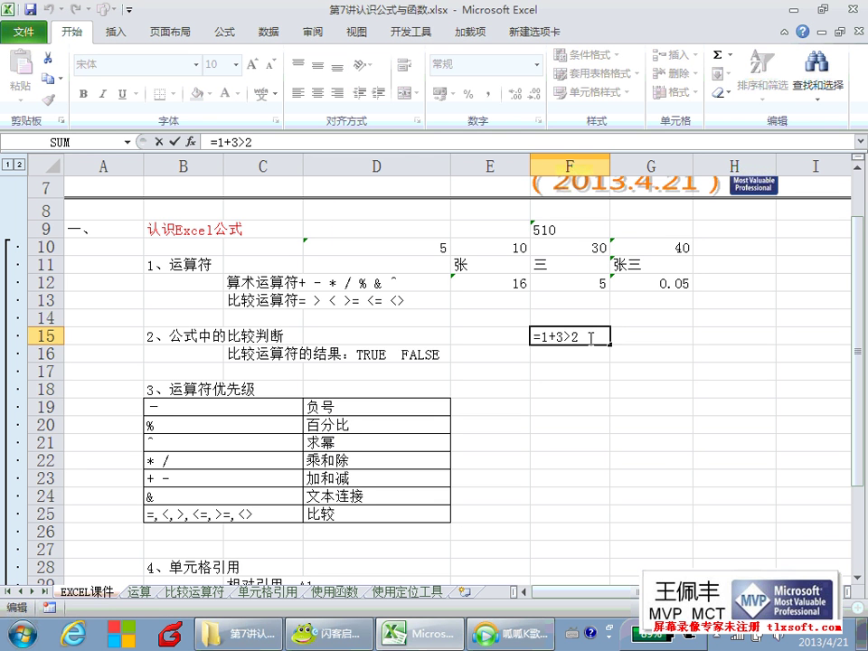
pyautogui.press('Return')
pyautogui.click(597, 336)
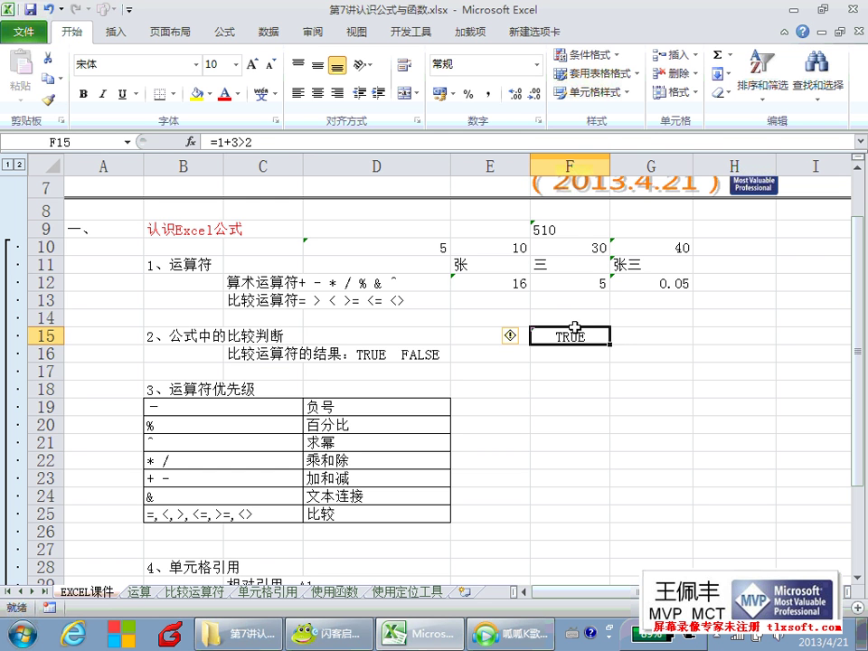
# Replace 3>2 with 8<6 in F15's formula, making it =1+8<6.
pyautogui.doubleClick(583, 335)
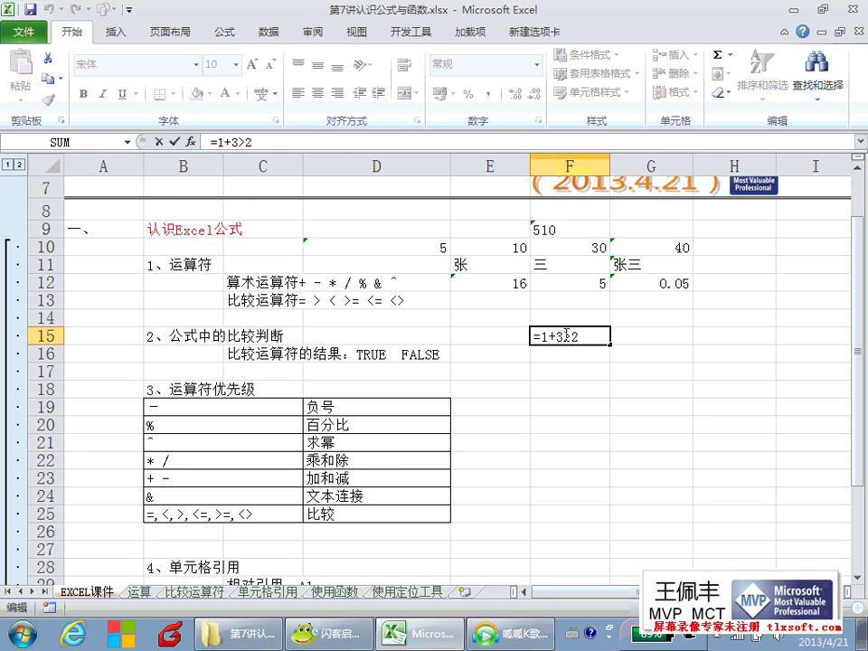
pyautogui.doubleClick(560, 336)
pyautogui.write('8')
pyautogui.write('<6')
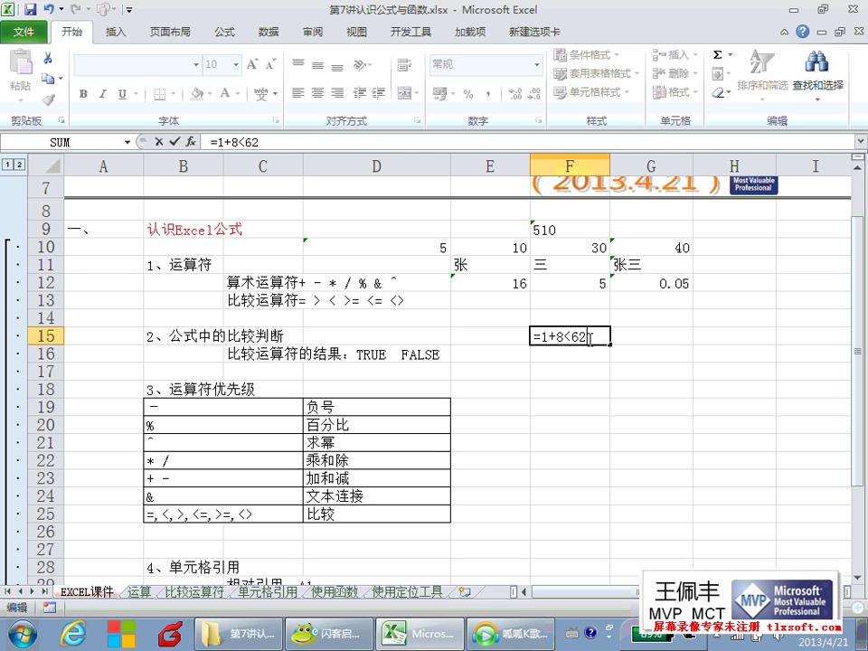
pyautogui.press('Delete')
pyautogui.press('Return')
# Review F15's =1+8<6 result of FALSE alongside the comparison operators row C13:D13.
pyautogui.click(583, 337)
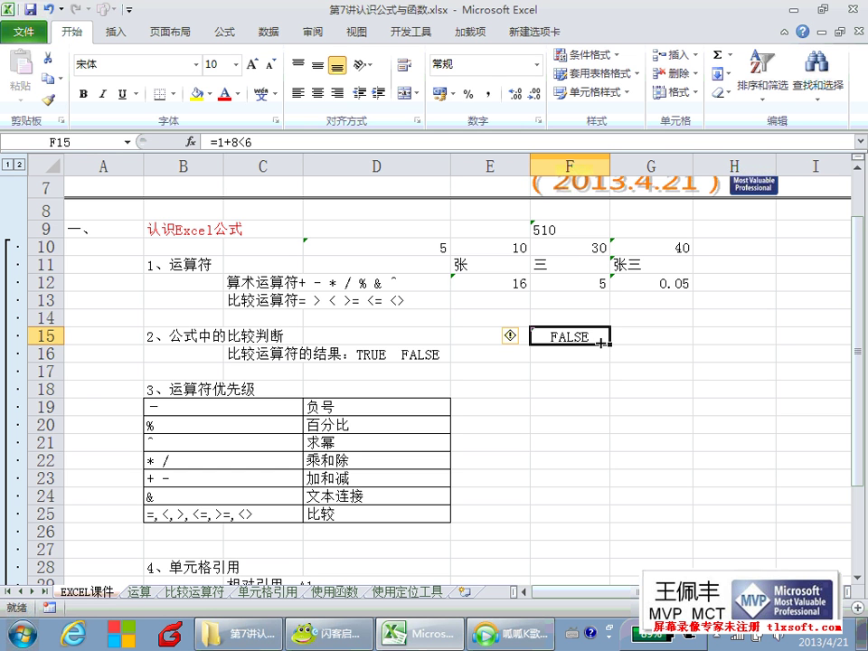
pyautogui.doubleClick(597, 337)
pyautogui.press('Escape')
pyautogui.click(568, 370)
pyautogui.moveTo(241, 301); pyautogui.dragTo(369, 304)
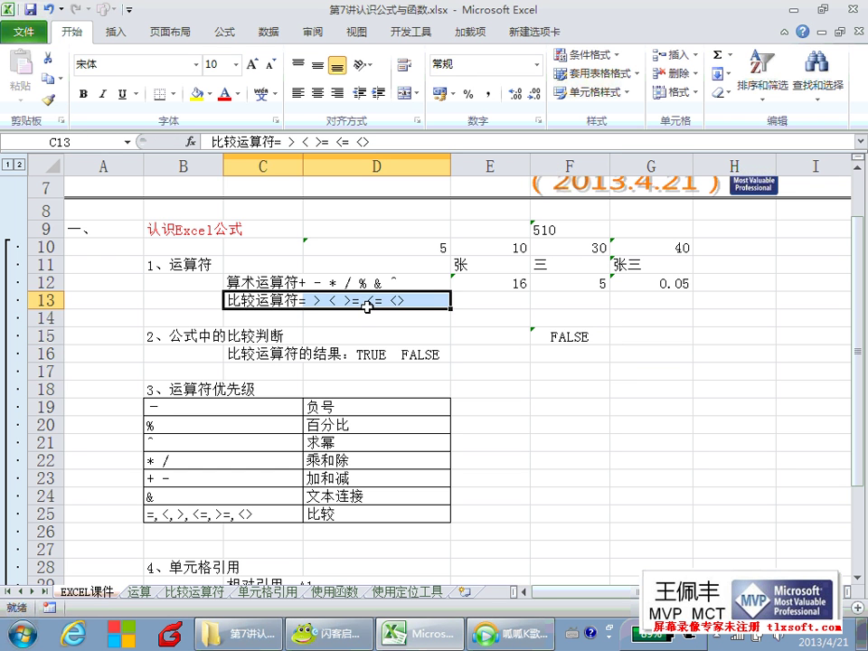
pyautogui.click(377, 318)
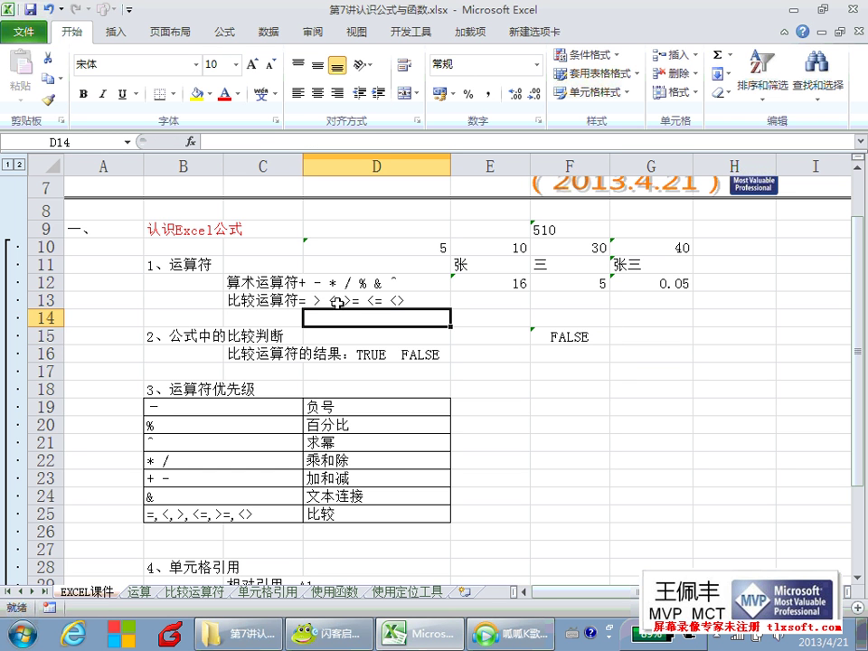
pyautogui.click(556, 335)
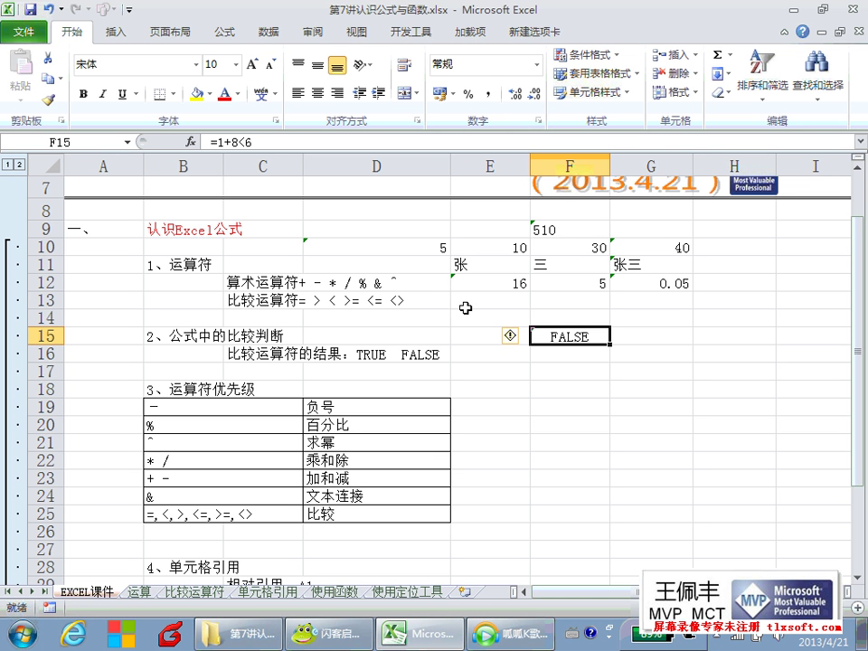
# Check cells D14 and F15 on the EXCEL课件 sheet, then go to the 比较运算符 sheet.
pyautogui.click(448, 300)
pyautogui.click(342, 318)
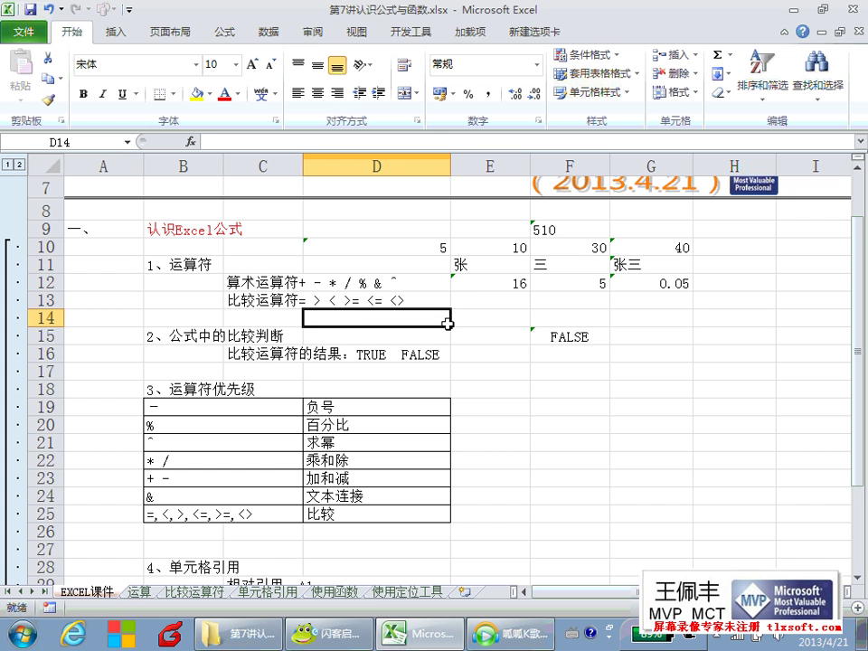
pyautogui.click(575, 335)
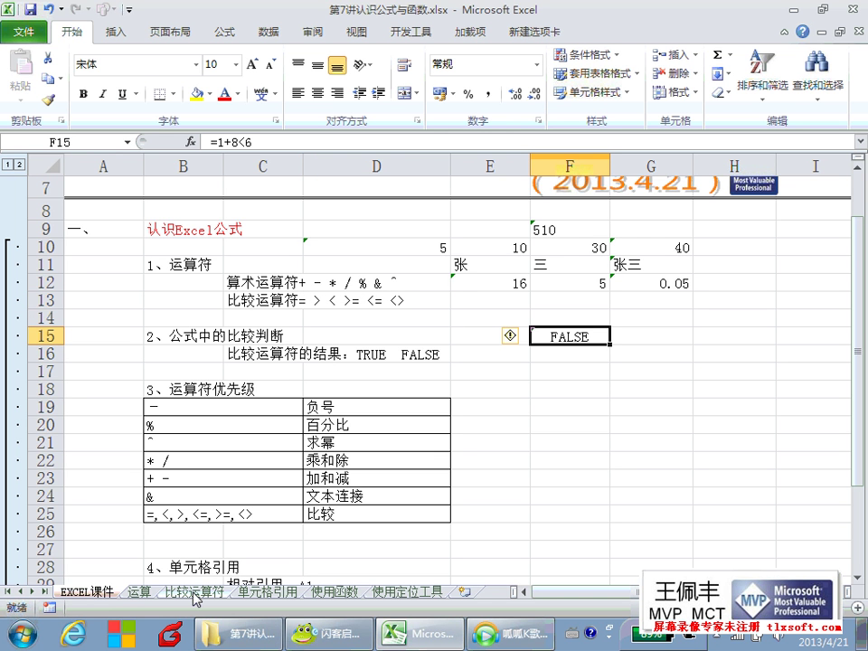
pyautogui.click(196, 594)
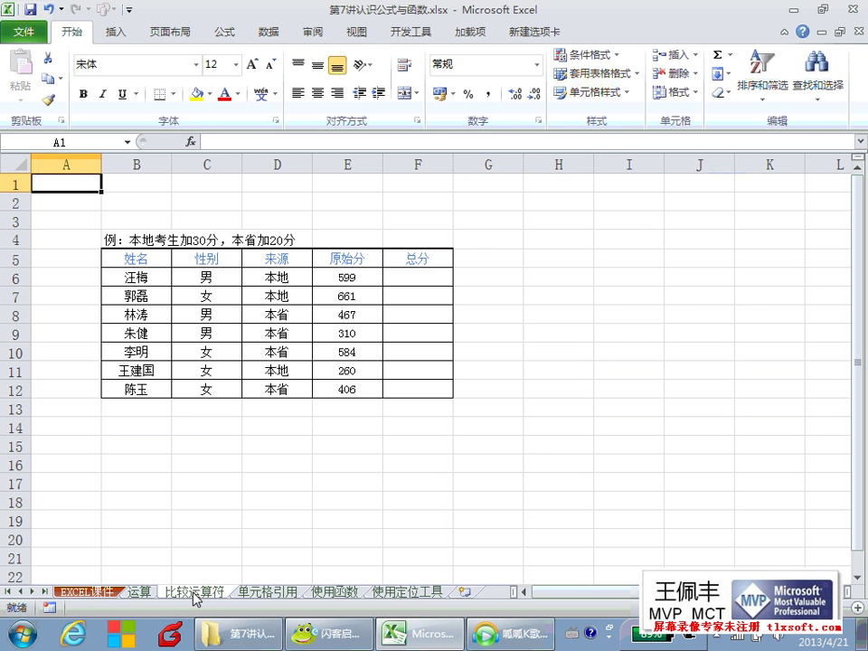
# Enter false in H6 and true in H7.
pyautogui.click(572, 277)
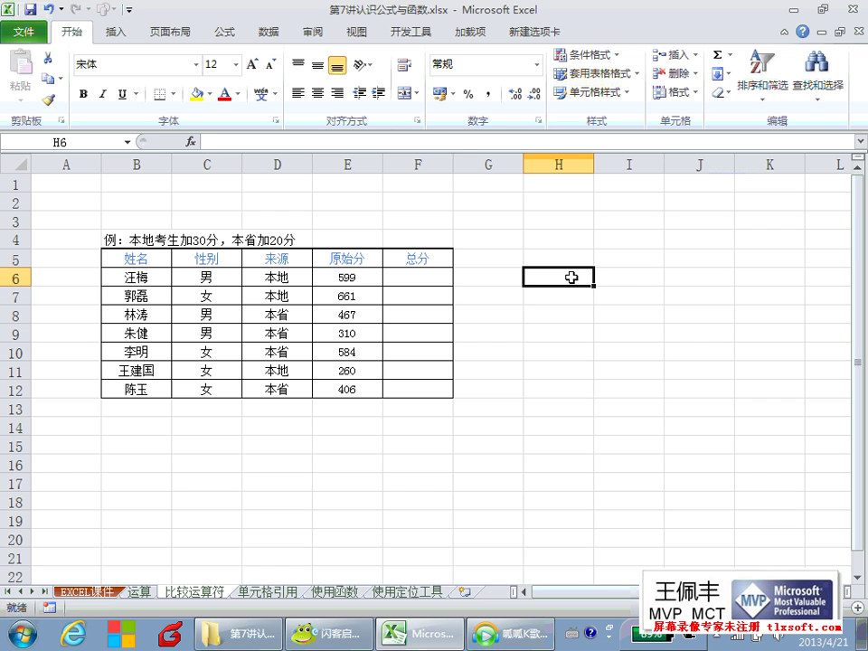
pyautogui.write('false')
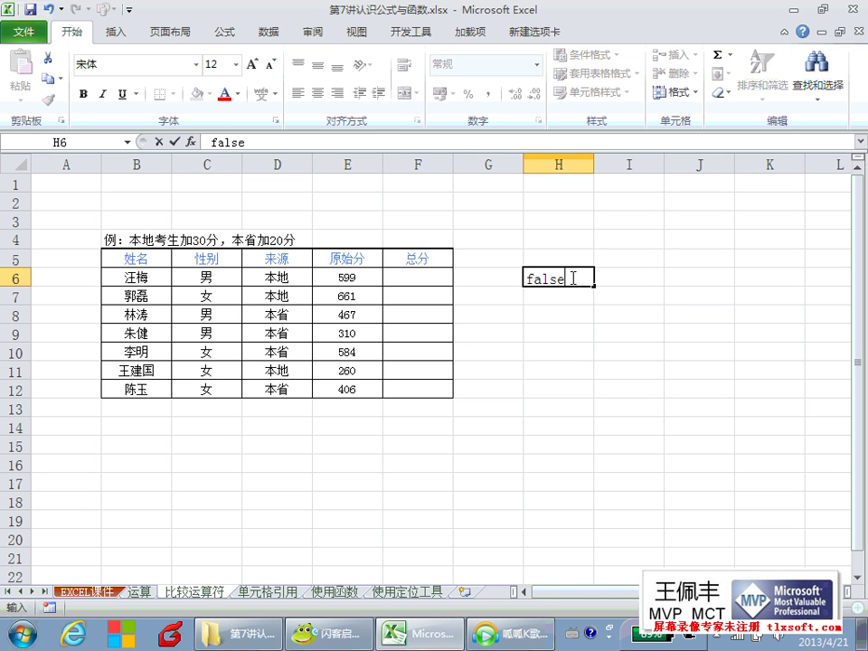
pyautogui.press('Return')
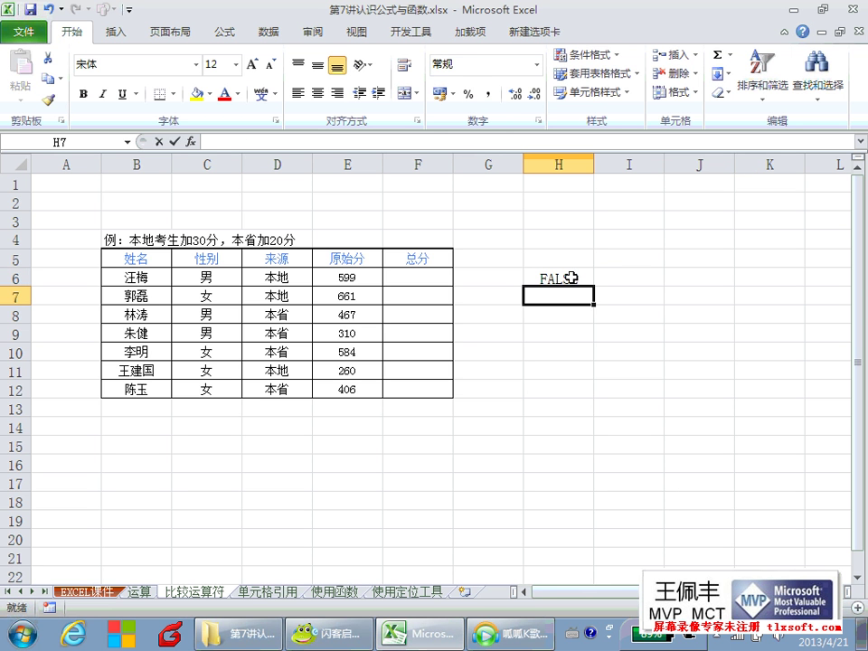
pyautogui.write('true')
pyautogui.press('Return')
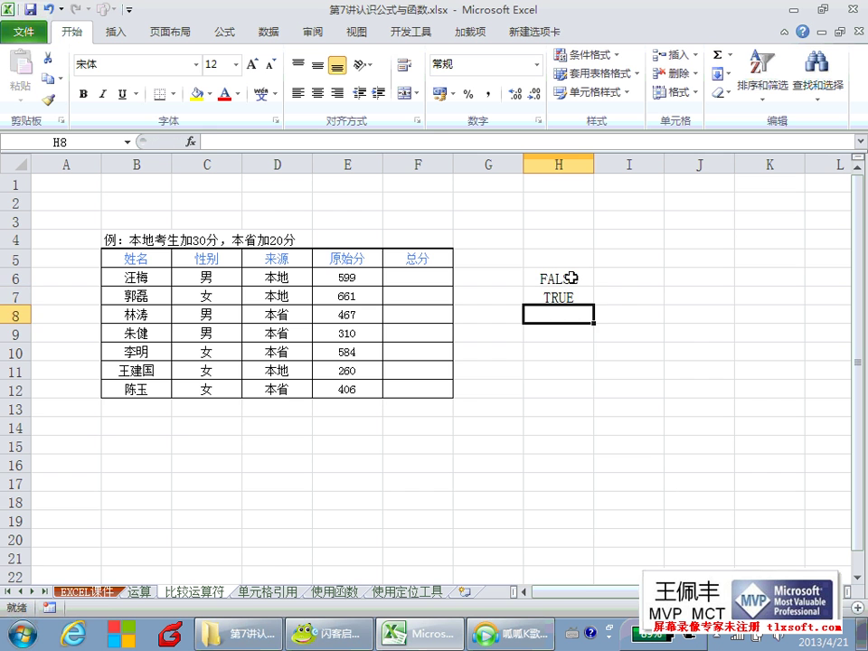
# Compare the FALSE value in H6 with the TRUE value in H7.
pyautogui.moveTo(572, 278); pyautogui.dragTo(571, 296)
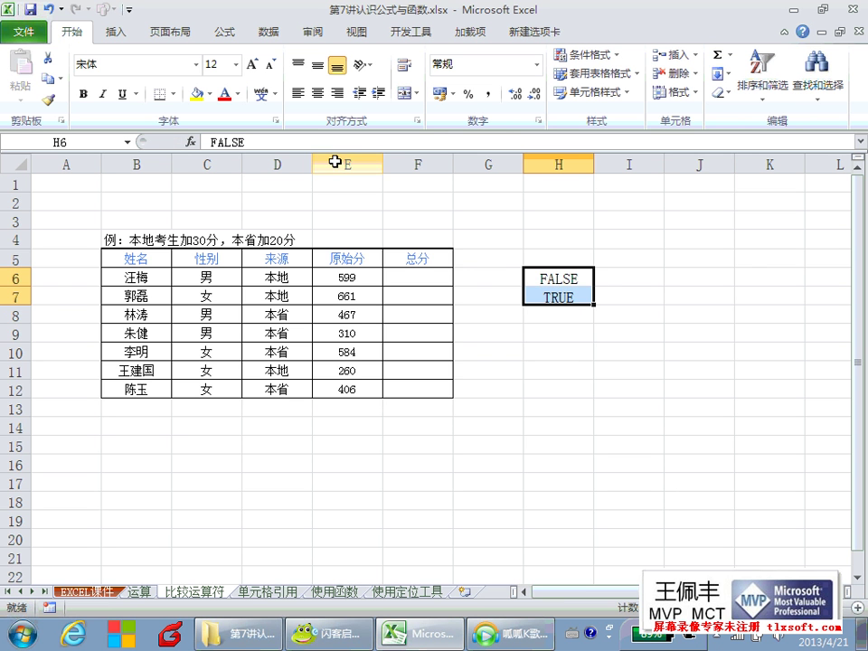
pyautogui.press('Down')
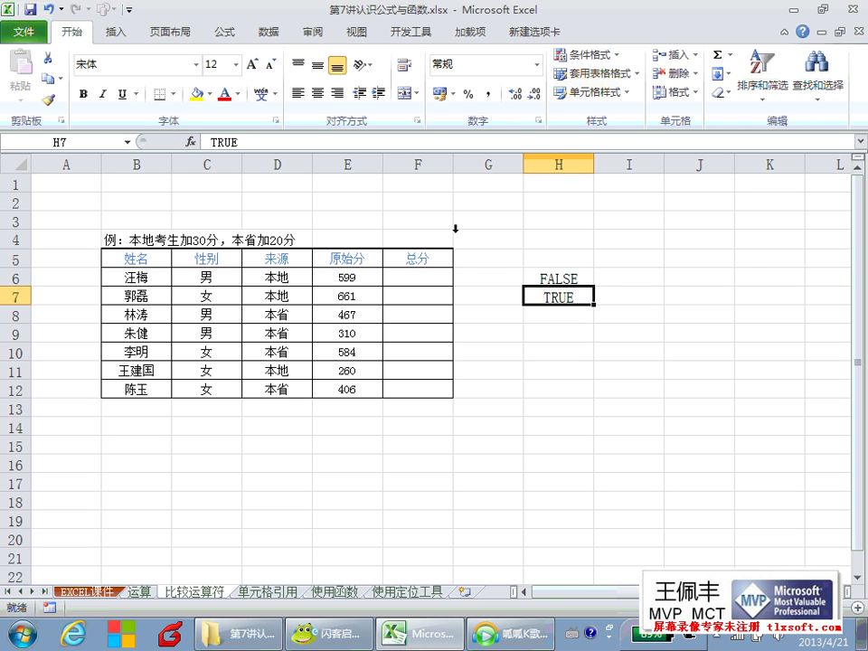
pyautogui.click(540, 274)
pyautogui.click(557, 296)
pyautogui.click(562, 277)
pyautogui.click(558, 296)
pyautogui.click(568, 279)
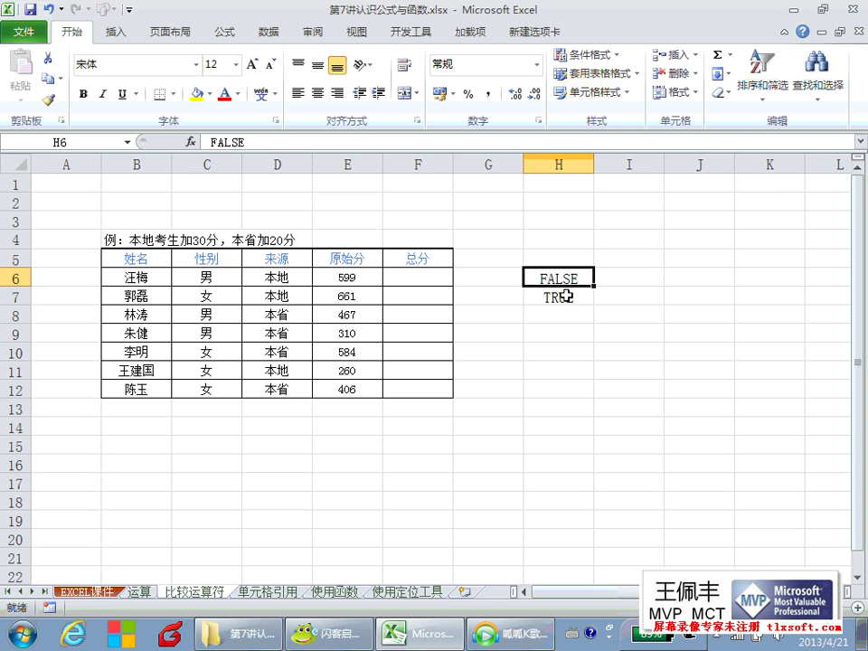
pyautogui.click(563, 295)
pyautogui.click(575, 280)
pyautogui.click(573, 295)
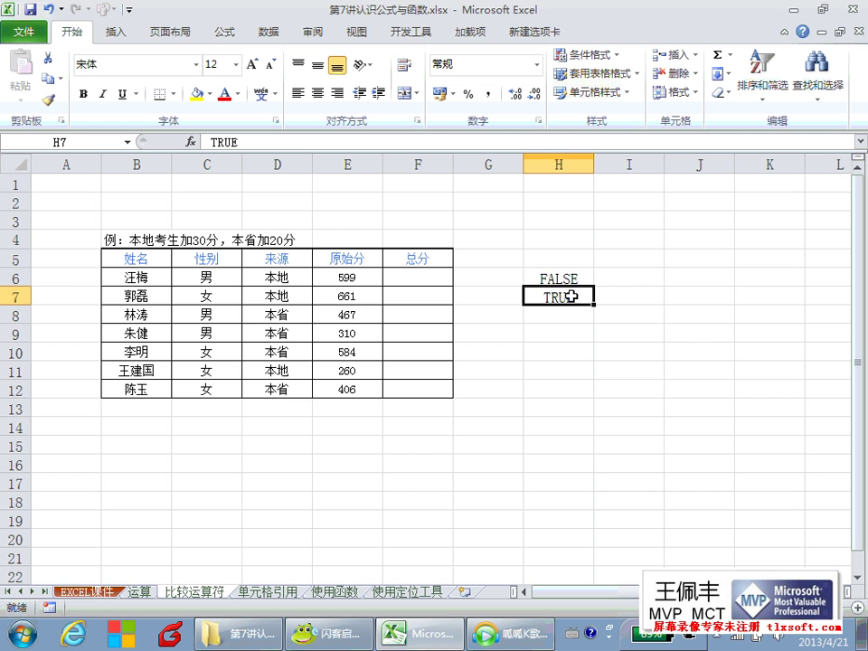
pyautogui.click(573, 279)
pyautogui.click(573, 293)
pyautogui.click(577, 277)
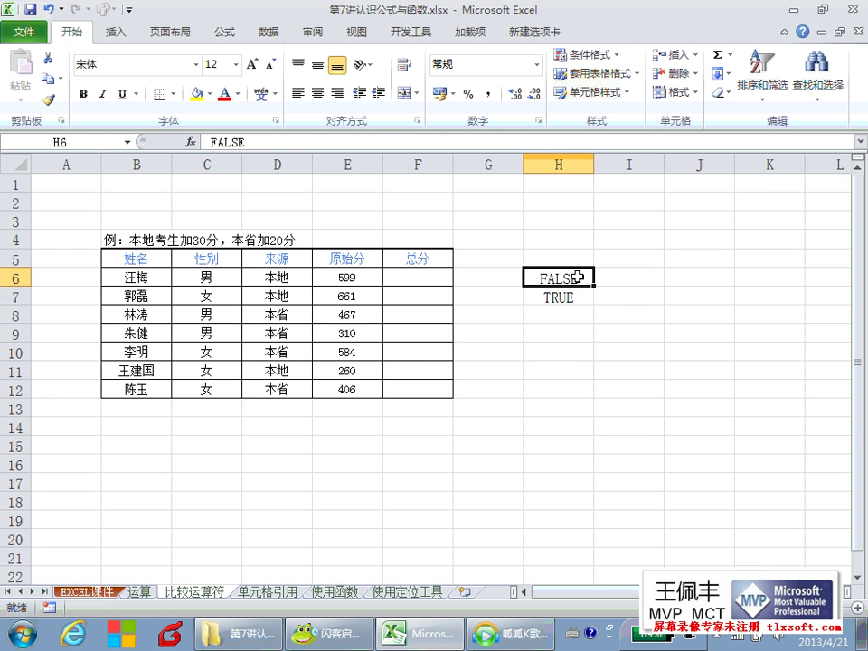
pyautogui.click(562, 294)
pyautogui.click(620, 281)
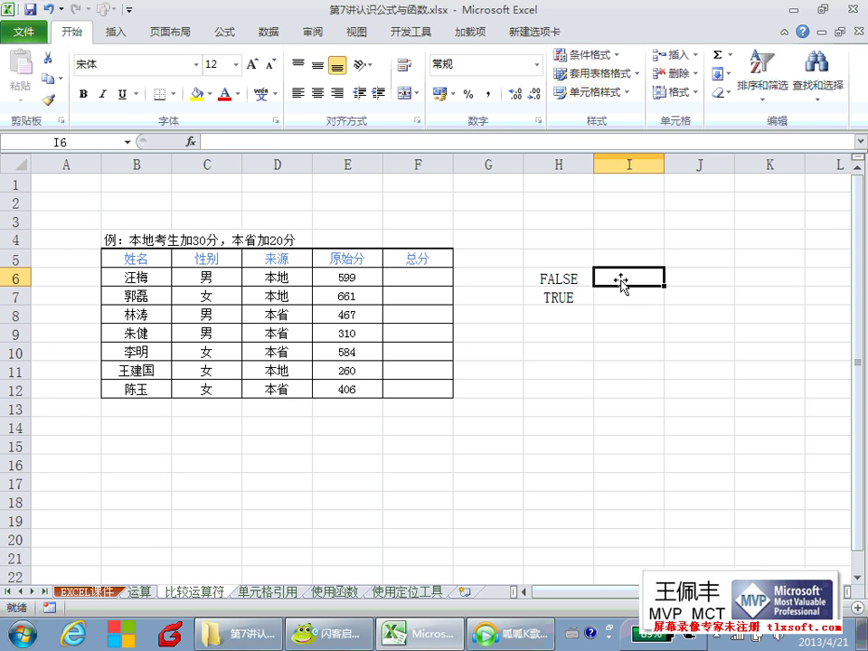
# Enter =H6*1 in I6 and fill it down to I7, giving 0 and 1.
pyautogui.write('=')
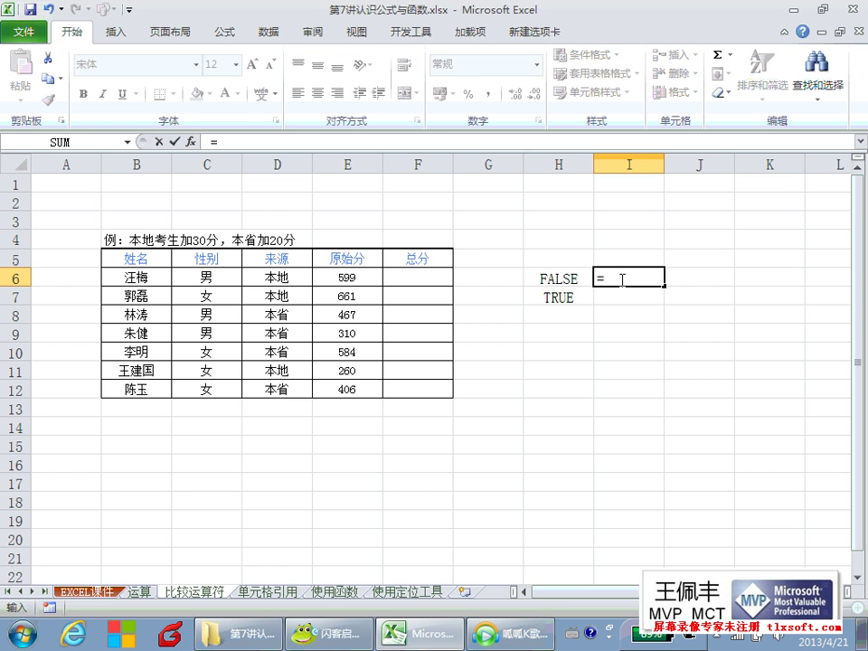
pyautogui.click(576, 276)
pyautogui.write('*')
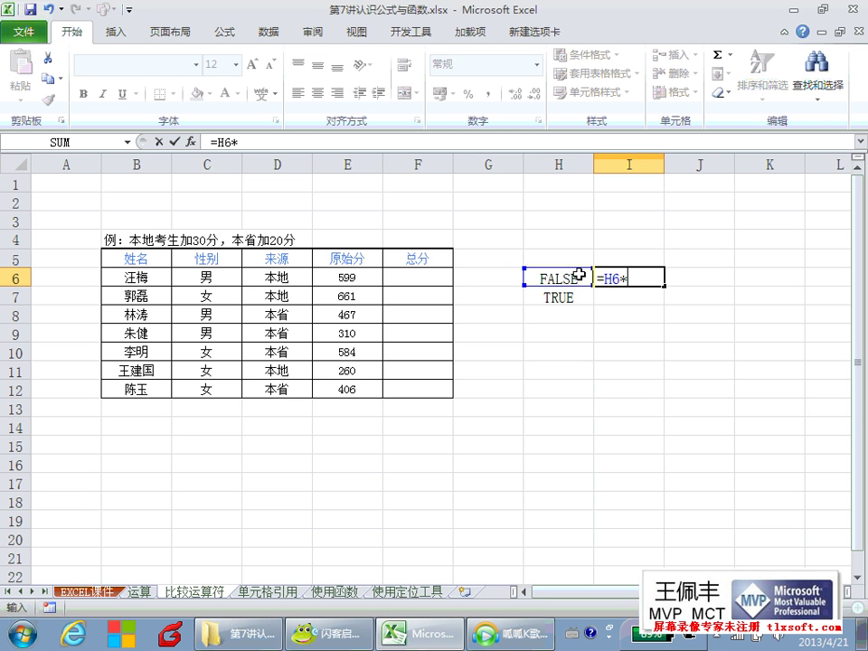
pyautogui.write('1')
pyautogui.press('Return')
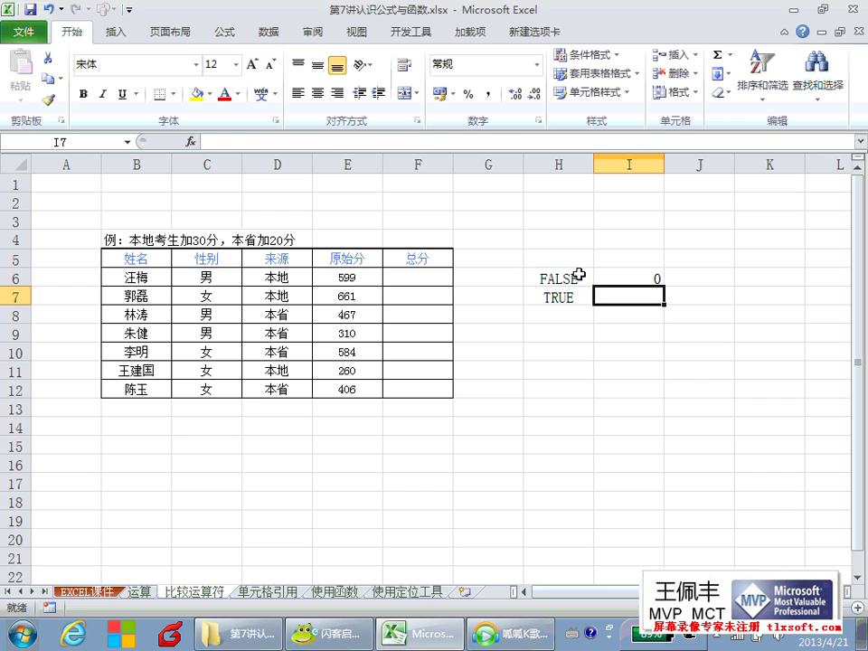
pyautogui.click(659, 282)
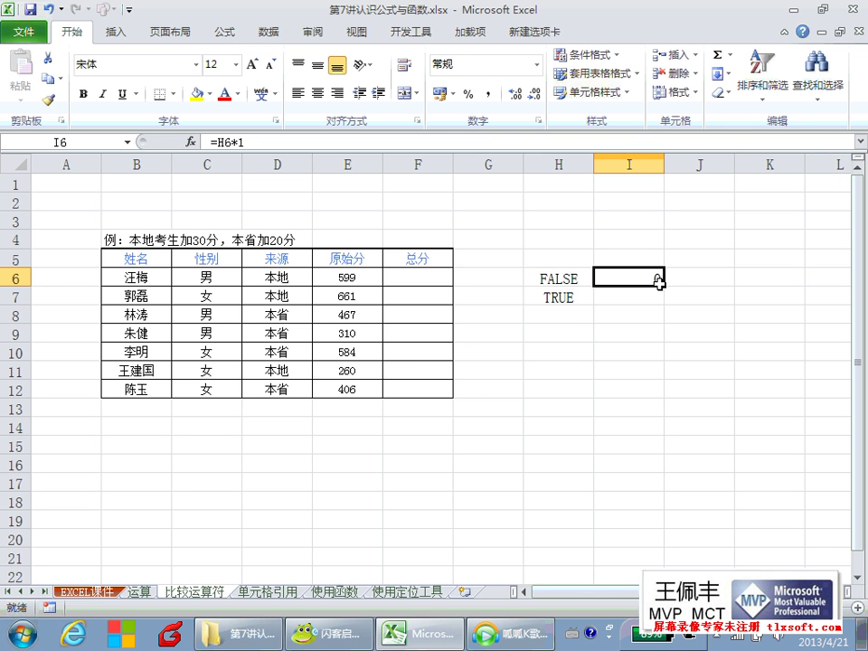
pyautogui.moveTo(663, 285); pyautogui.dragTo(663, 305)
pyautogui.click(634, 297)
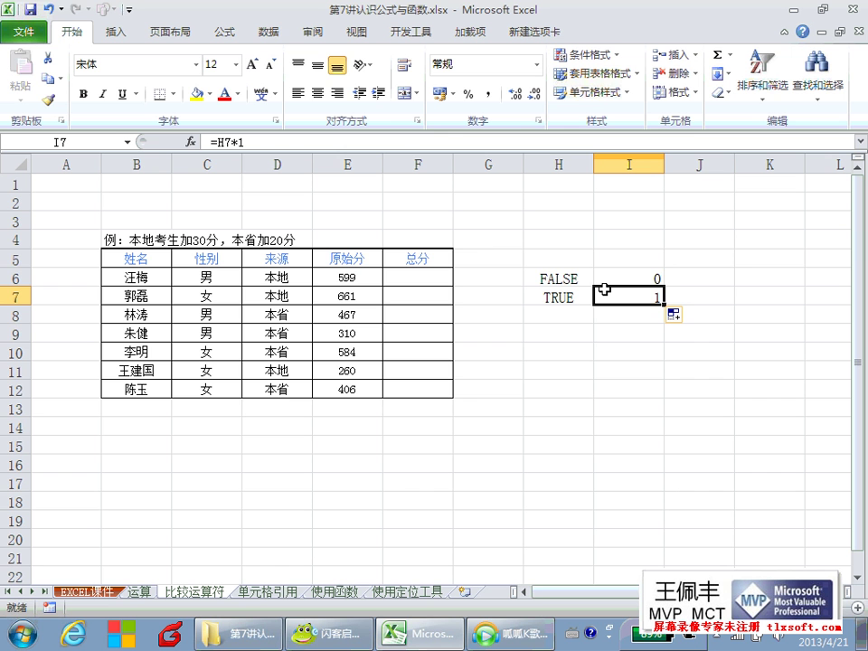
# Review I6's =H6*1 formula and compare FALSE and TRUE with their results 0 and 1.
pyautogui.doubleClick(617, 280)
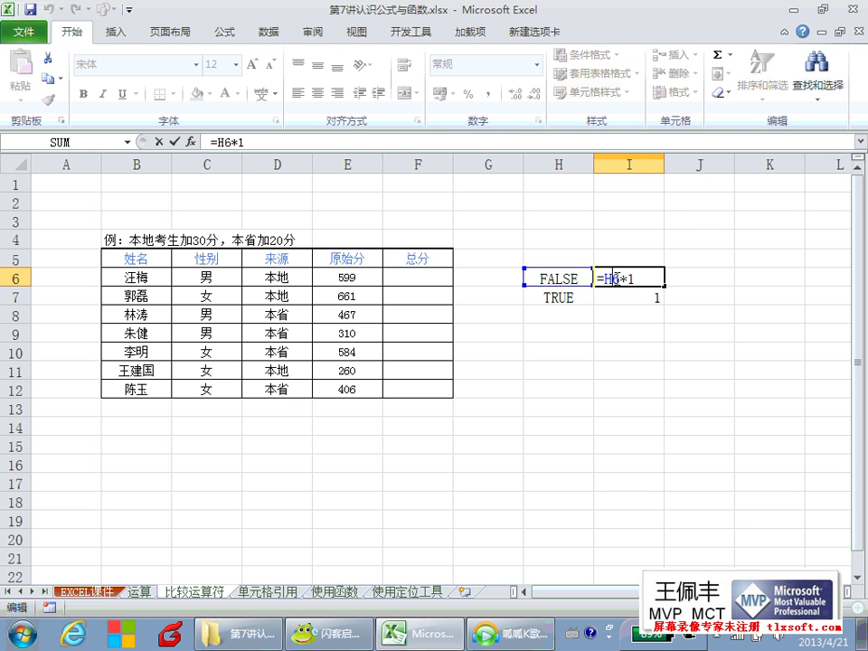
pyautogui.press('Escape')
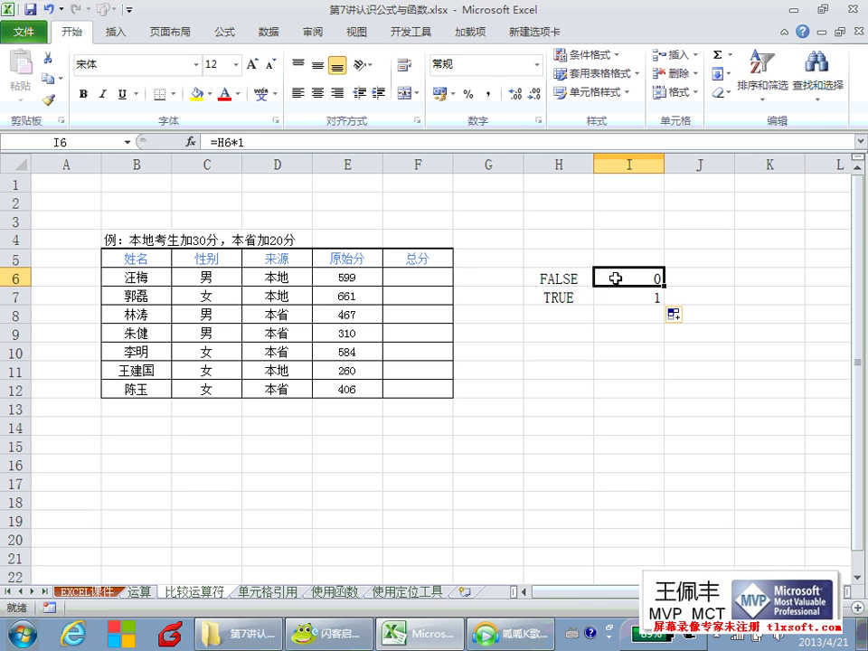
pyautogui.click(616, 290)
pyautogui.moveTo(583, 278)
pyautogui.mouseDown()
pyautogui.moveTo(607, 276)
pyautogui.moveTo(613, 295)
pyautogui.mouseUp()
pyautogui.click(607, 313)
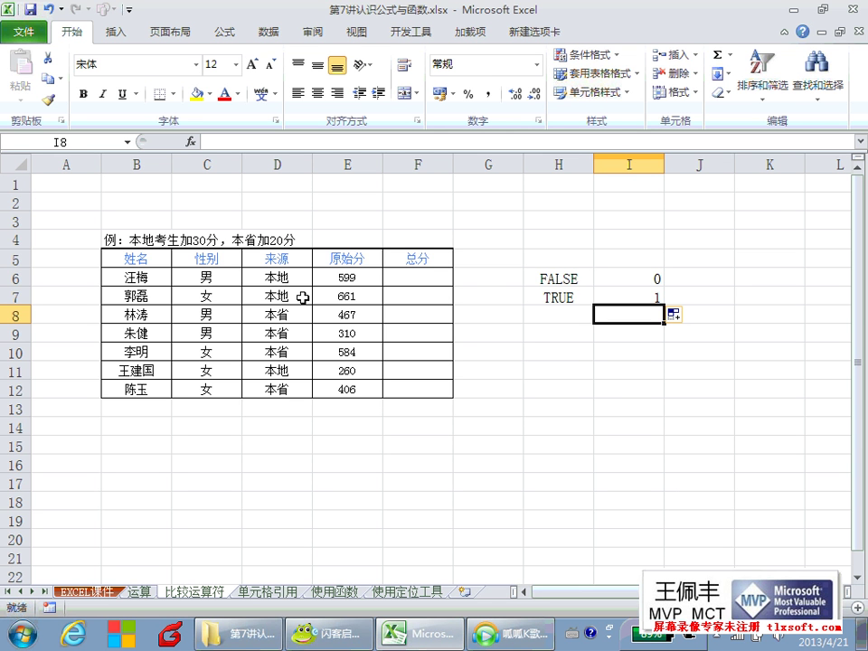
pyautogui.moveTo(527, 275); pyautogui.dragTo(624, 288)
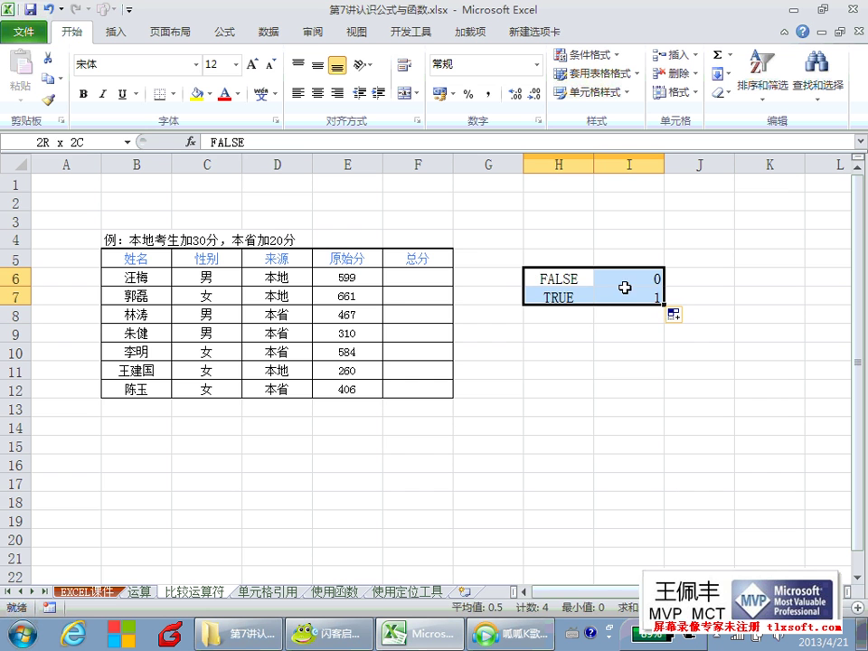
pyautogui.press('Delete')
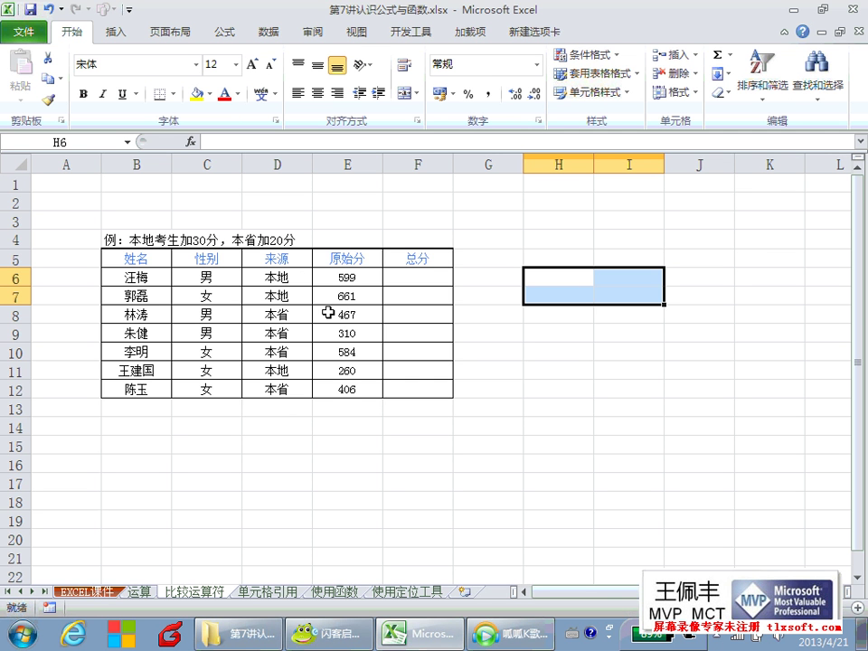
pyautogui.click(213, 257)
pyautogui.click(207, 275)
pyautogui.moveTo(145, 239); pyautogui.dragTo(282, 241)
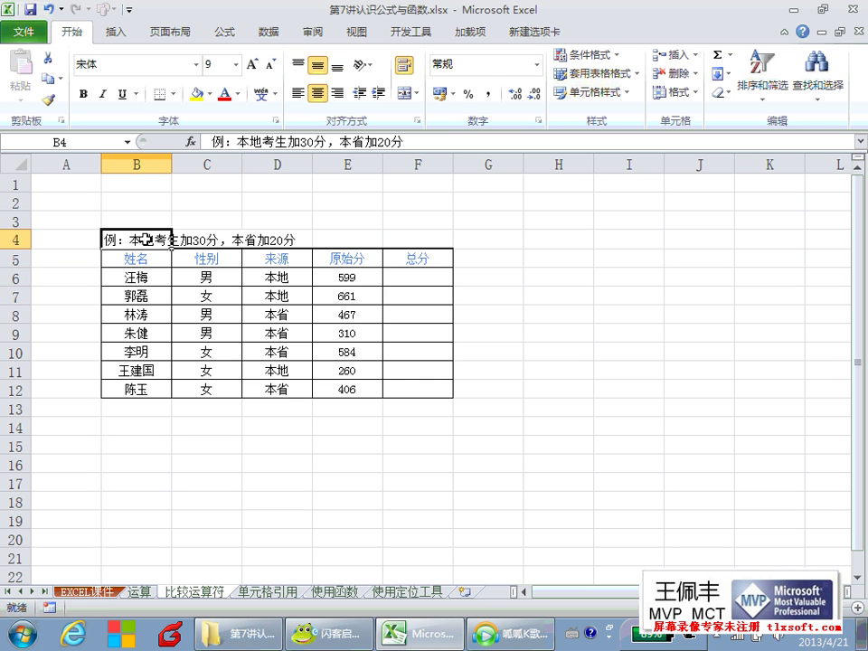
pyautogui.click(282, 241)
pyautogui.click(278, 259)
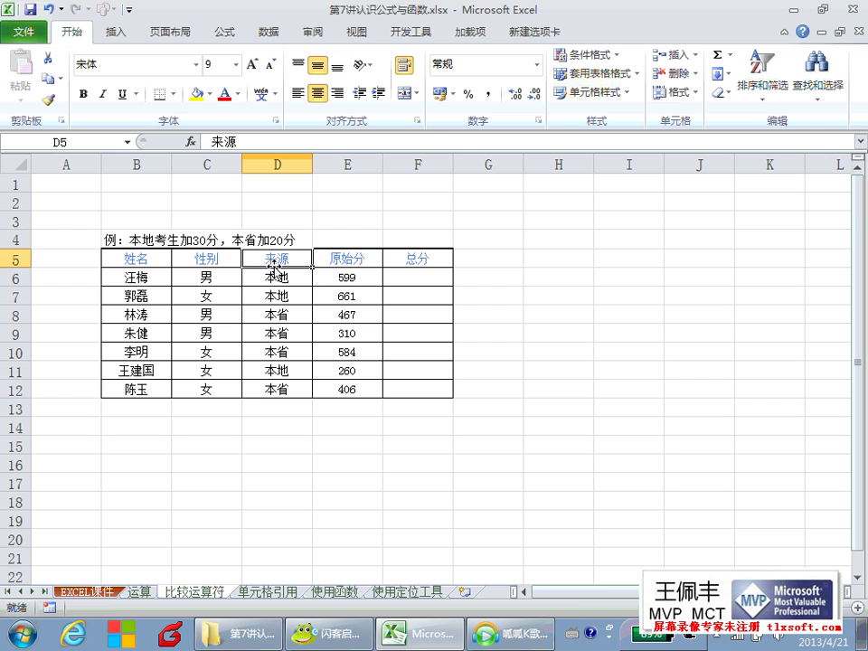
pyautogui.click(276, 276)
pyautogui.moveTo(159, 275); pyautogui.dragTo(358, 380)
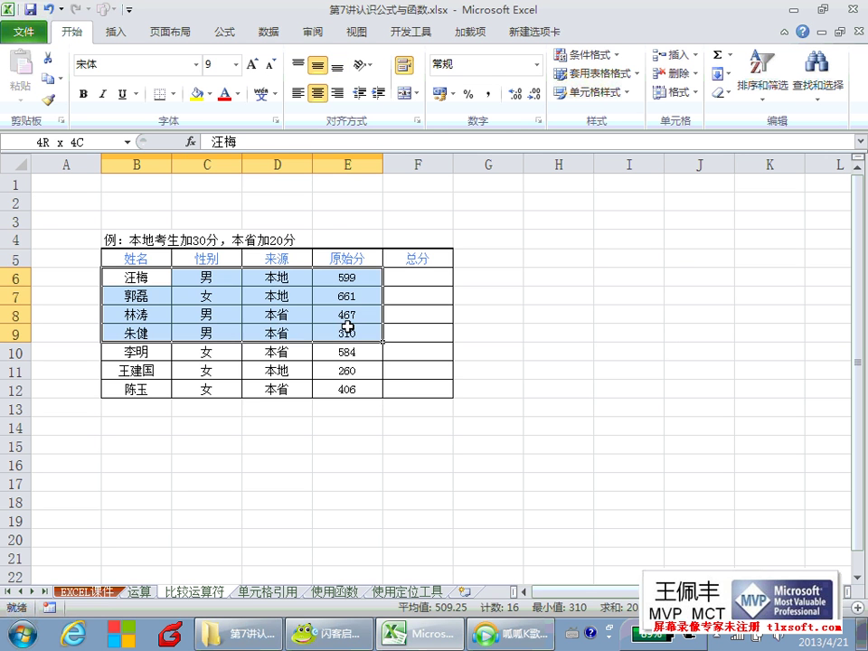
pyautogui.click(349, 280)
pyautogui.click(355, 296)
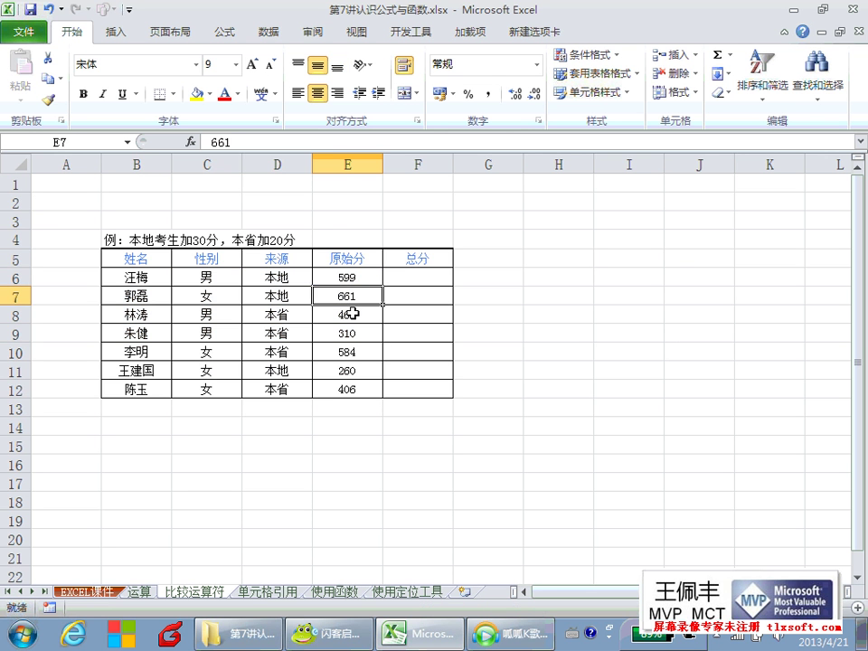
pyautogui.click(357, 313)
pyautogui.click(393, 277)
pyautogui.click(364, 278)
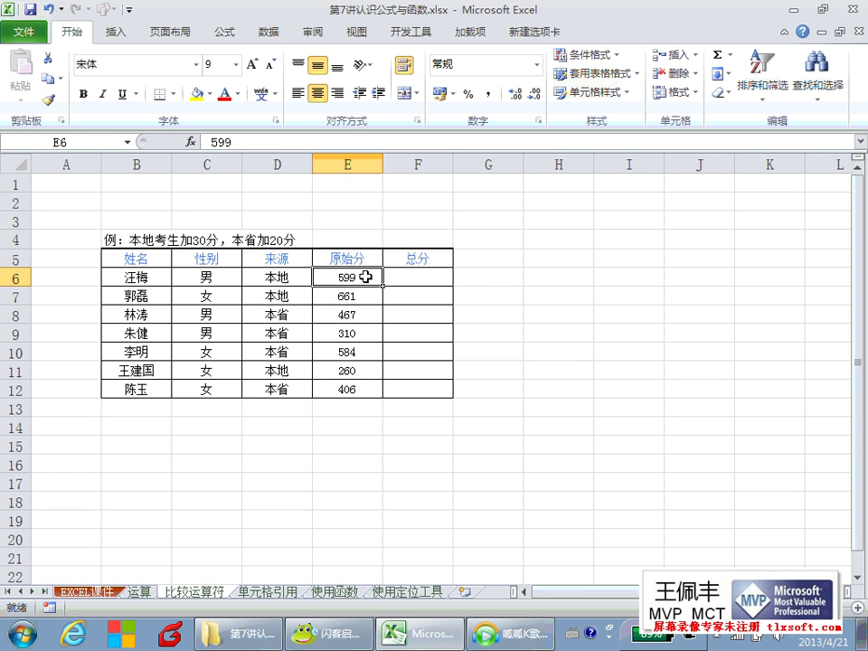
pyautogui.click(389, 277)
pyautogui.click(365, 277)
pyautogui.click(290, 278)
pyautogui.click(293, 294)
pyautogui.click(295, 280)
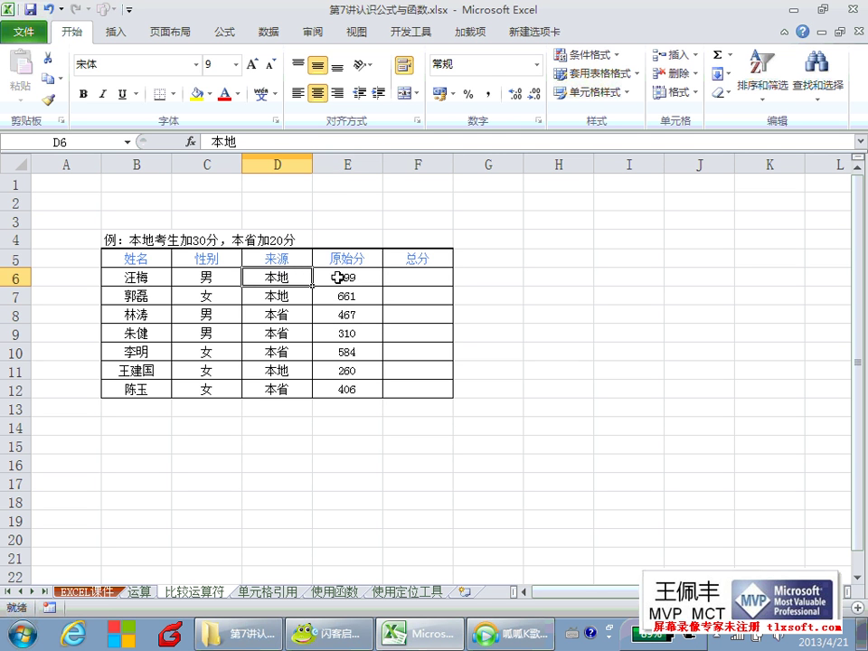
pyautogui.click(389, 278)
pyautogui.moveTo(300, 279); pyautogui.dragTo(343, 294)
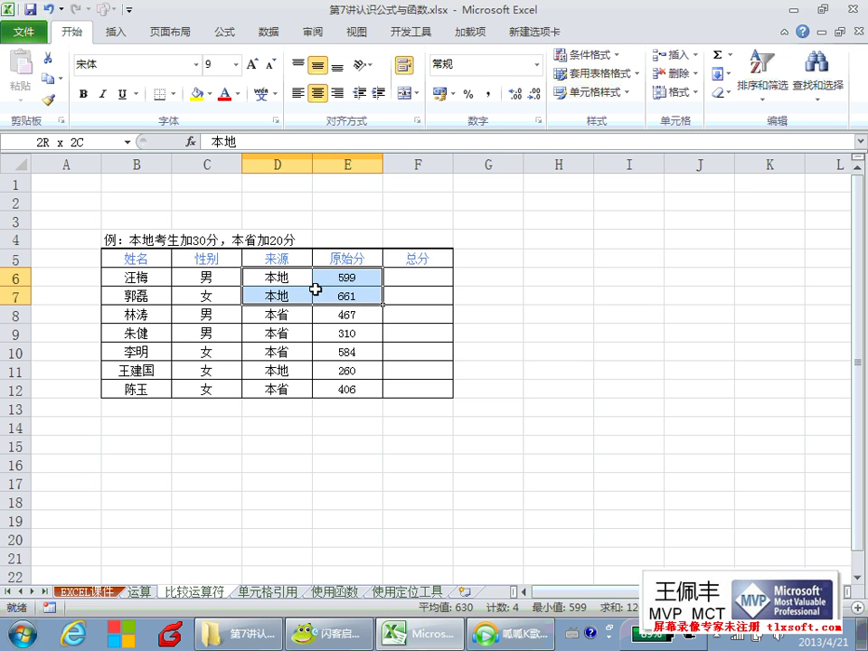
pyautogui.click(342, 295)
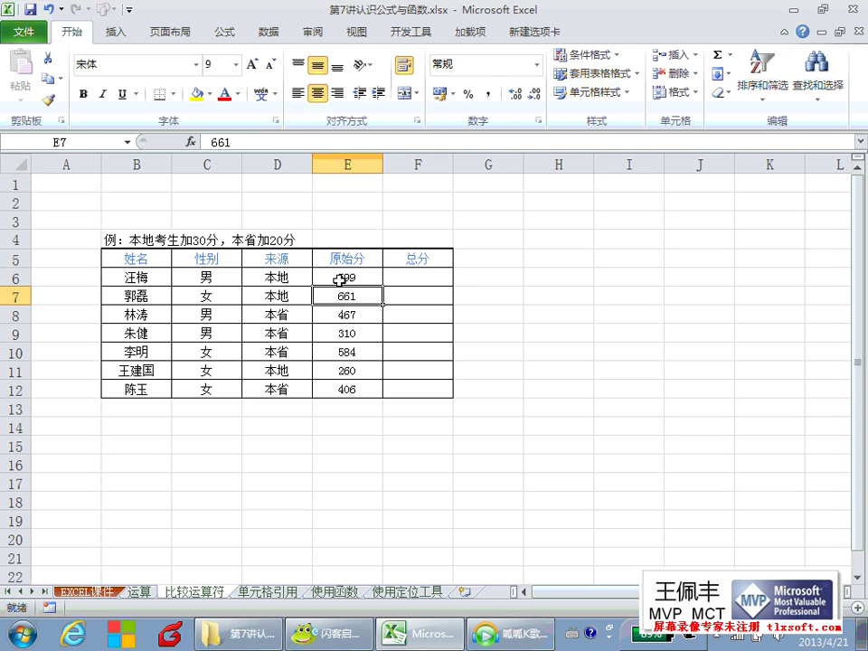
pyautogui.click(340, 278)
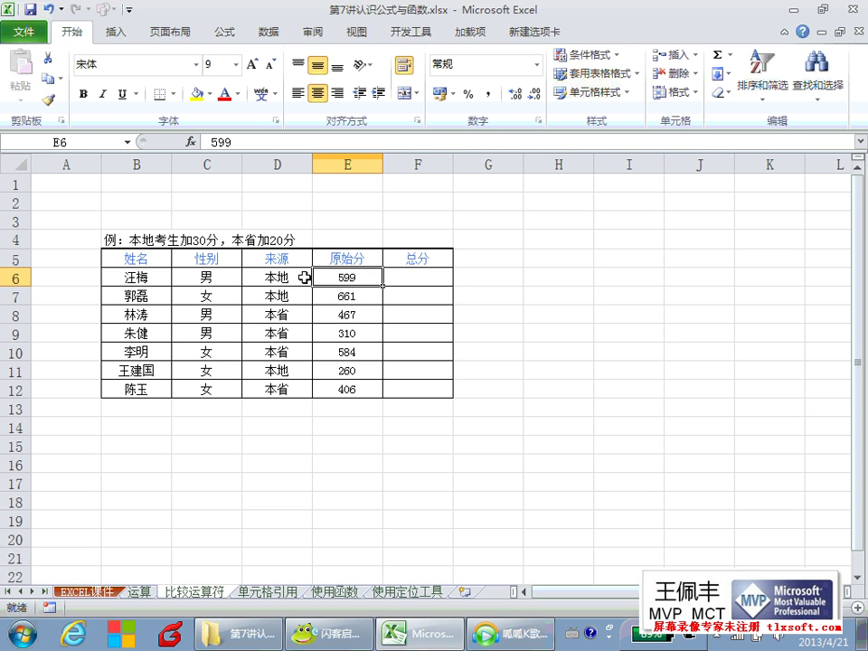
pyautogui.click(393, 277)
pyautogui.click(319, 295)
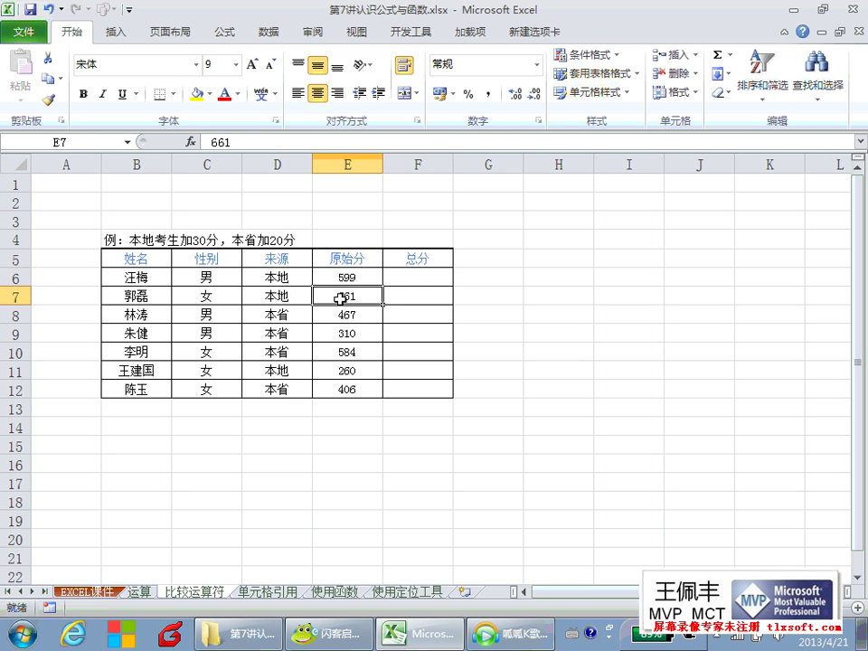
pyautogui.click(407, 297)
pyautogui.moveTo(300, 314); pyautogui.dragTo(322, 313)
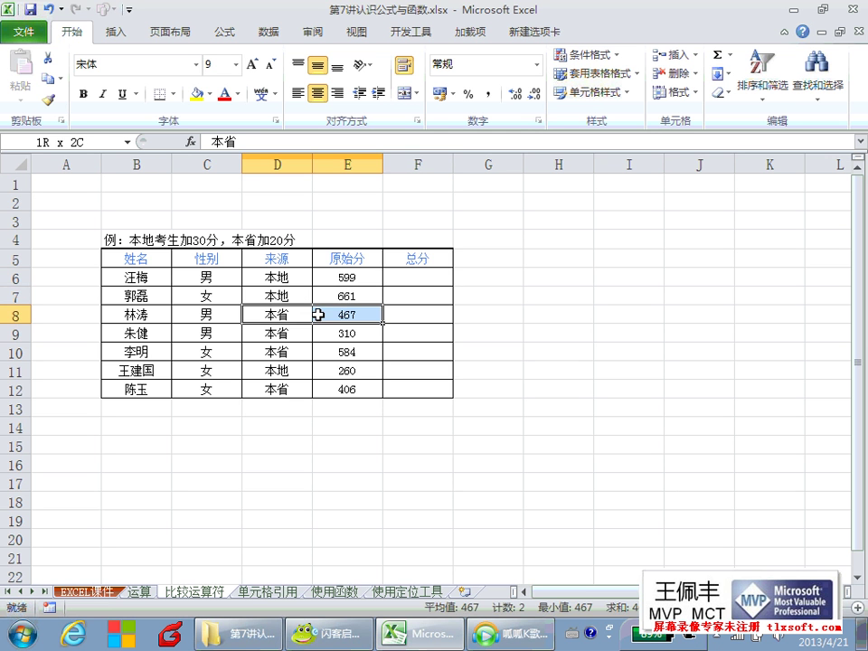
pyautogui.click(347, 313)
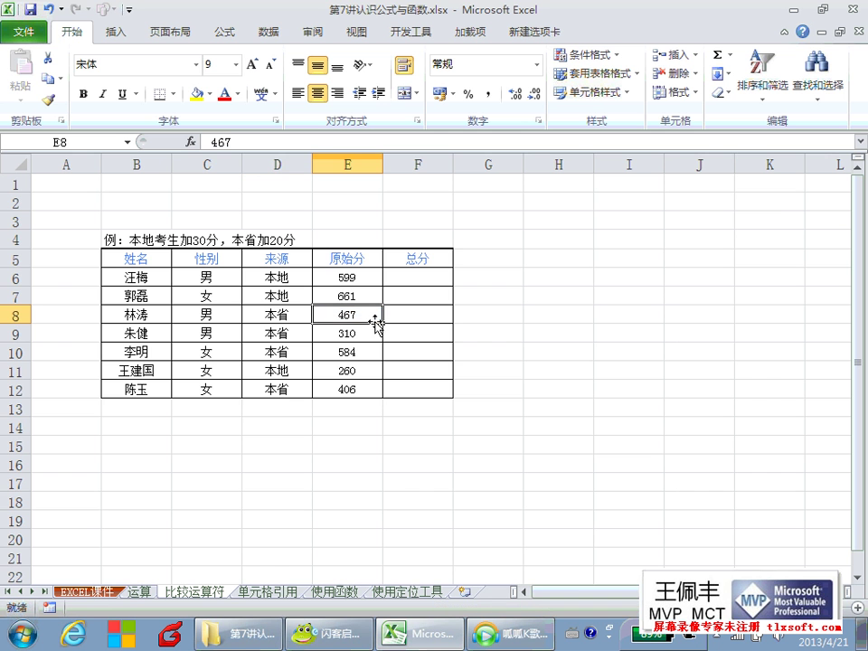
pyautogui.click(398, 313)
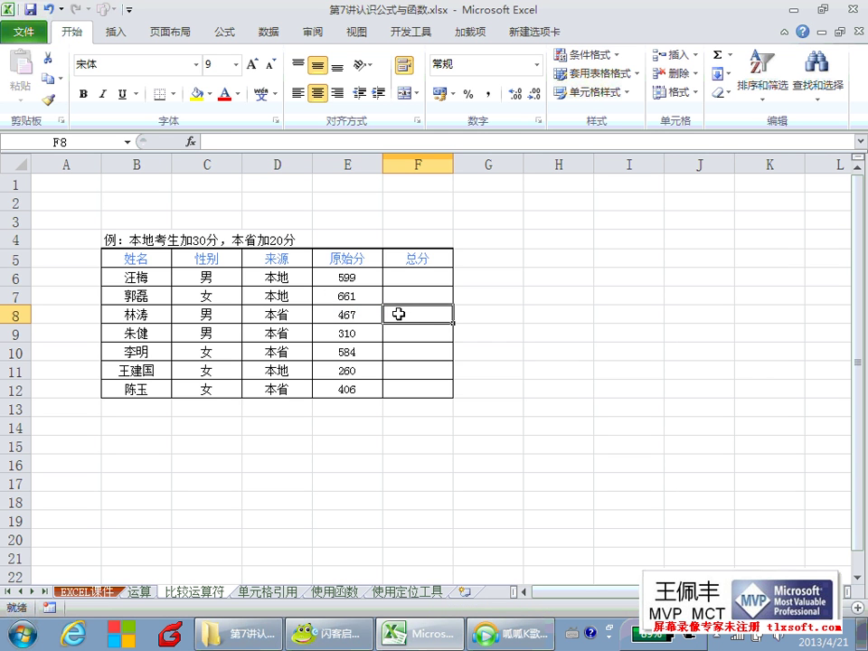
pyautogui.click(304, 280)
pyautogui.click(300, 300)
pyautogui.click(299, 313)
pyautogui.click(352, 280)
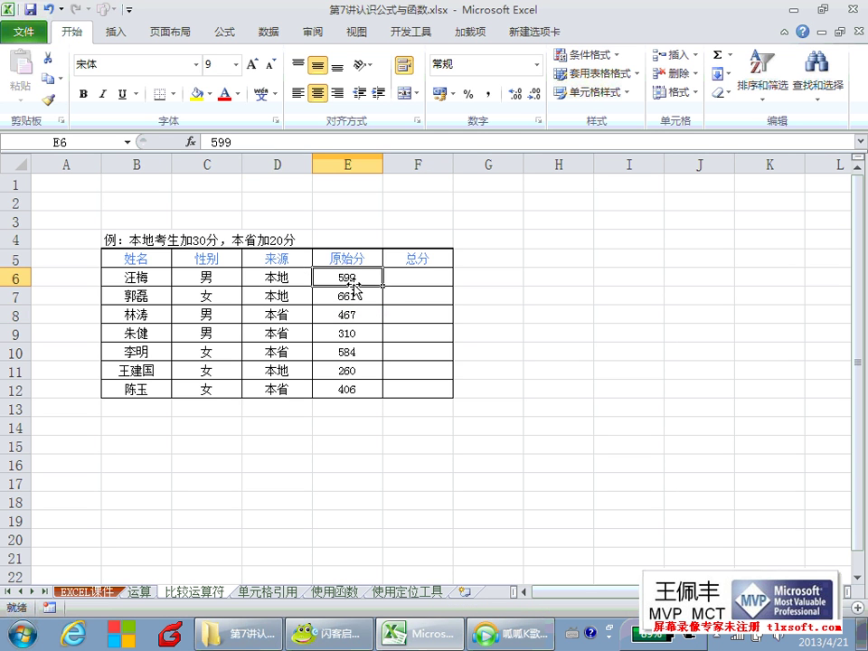
pyautogui.click(353, 314)
pyautogui.click(186, 239)
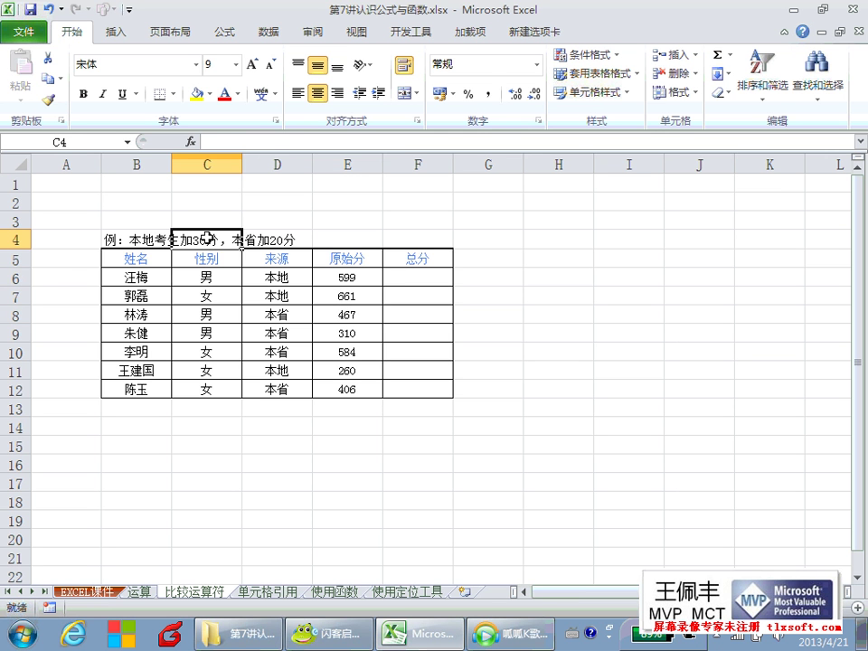
pyautogui.click(165, 239)
pyautogui.click(245, 240)
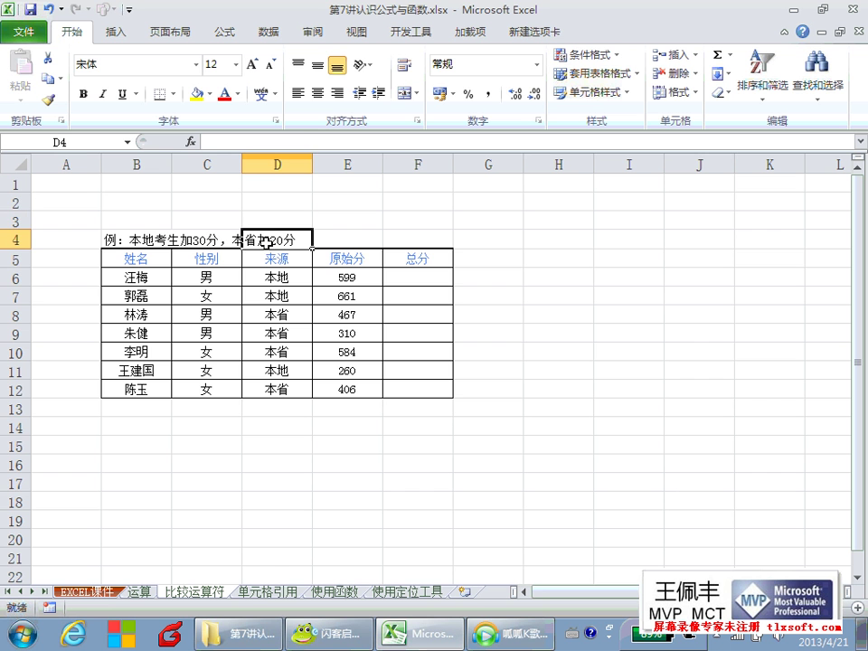
# Delete '，本省加20分' from the B4 note so it reads 例：本地考生加30分.
pyautogui.click(146, 240)
pyautogui.moveTo(327, 142); pyautogui.dragTo(442, 142)
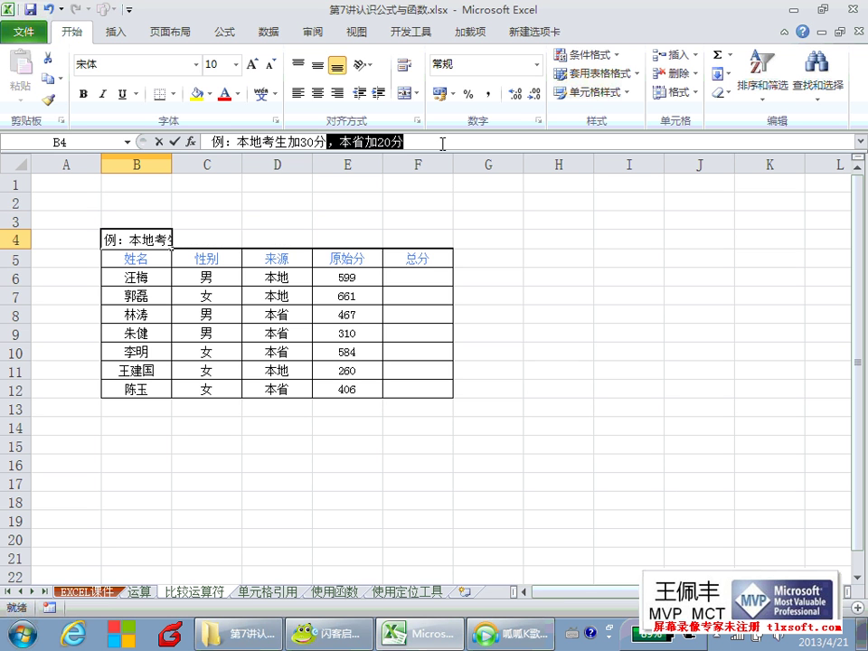
pyautogui.press('Delete')
pyautogui.press('Return')
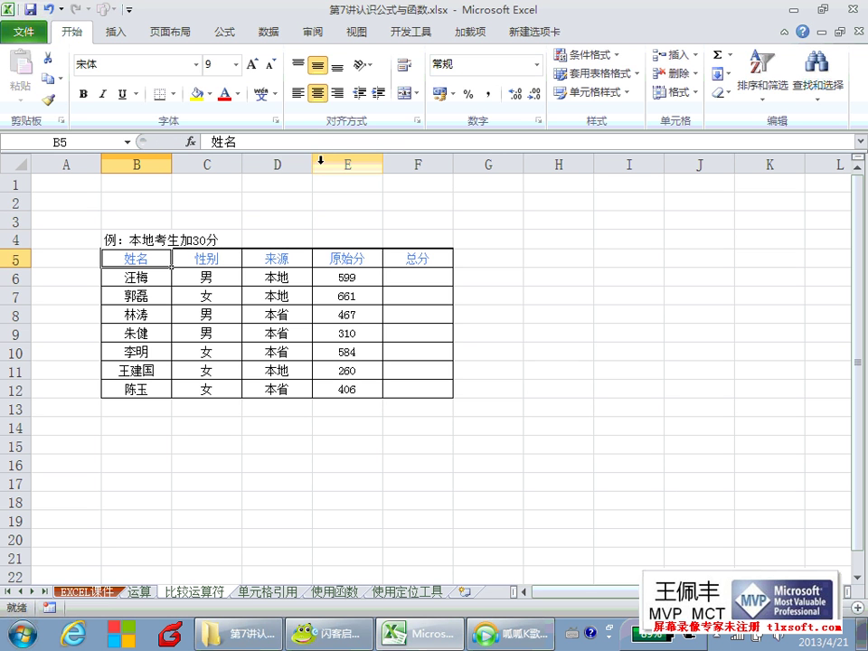
pyautogui.click(181, 237)
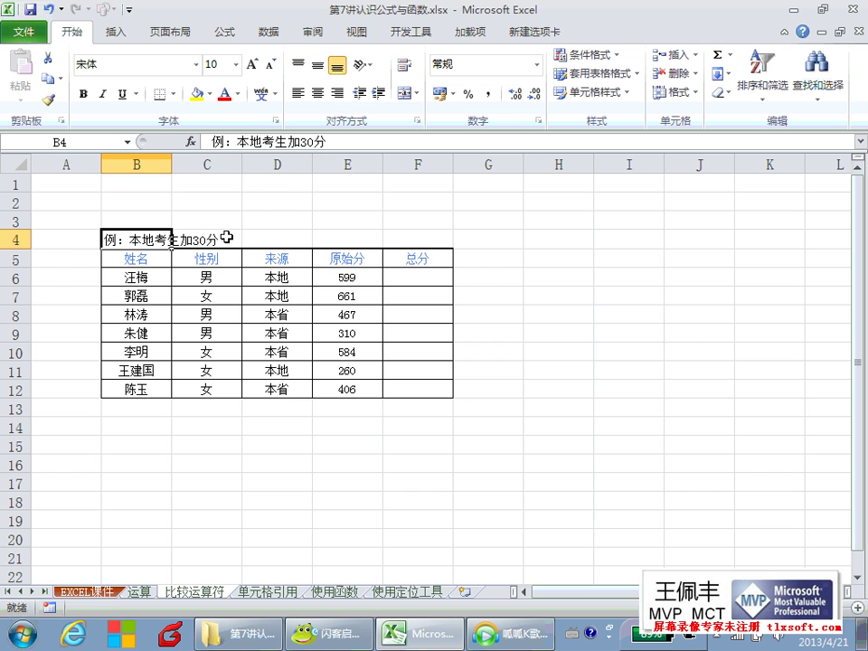
# Check the 本省 origins in D8 and D9, then start a formula in F6 with =.
pyautogui.click(258, 239)
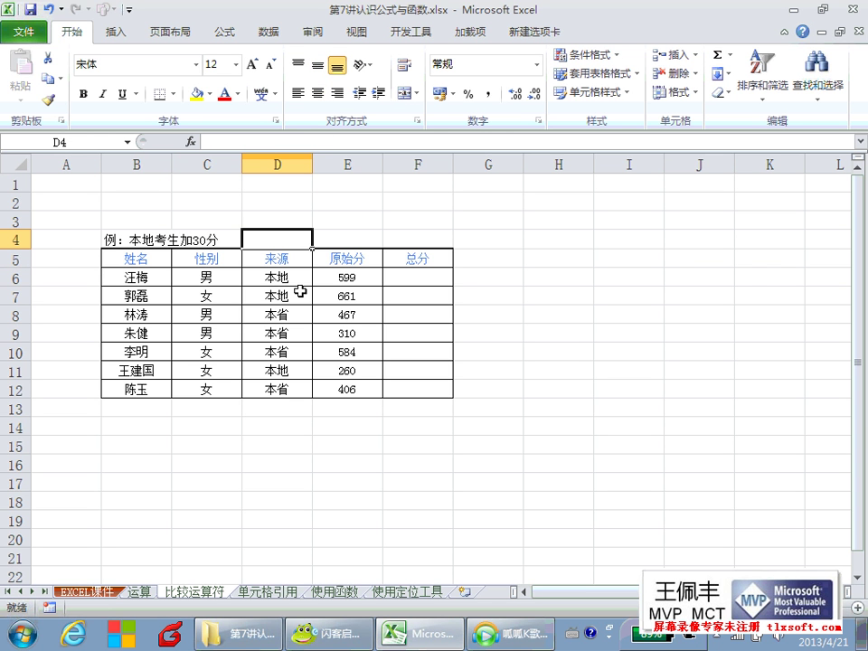
pyautogui.click(178, 237)
pyautogui.click(284, 311)
pyautogui.click(287, 333)
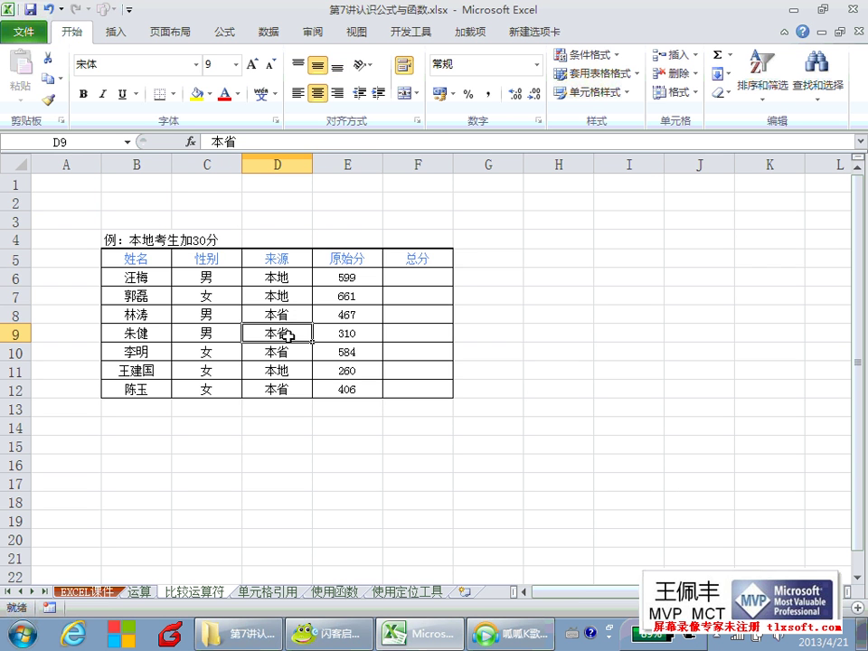
pyautogui.click(402, 280)
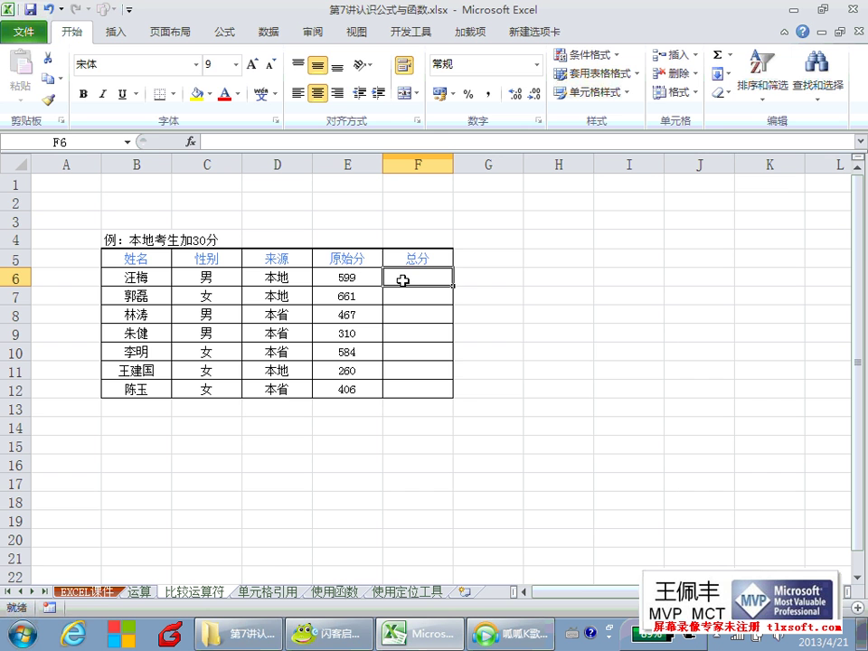
pyautogui.write('=')
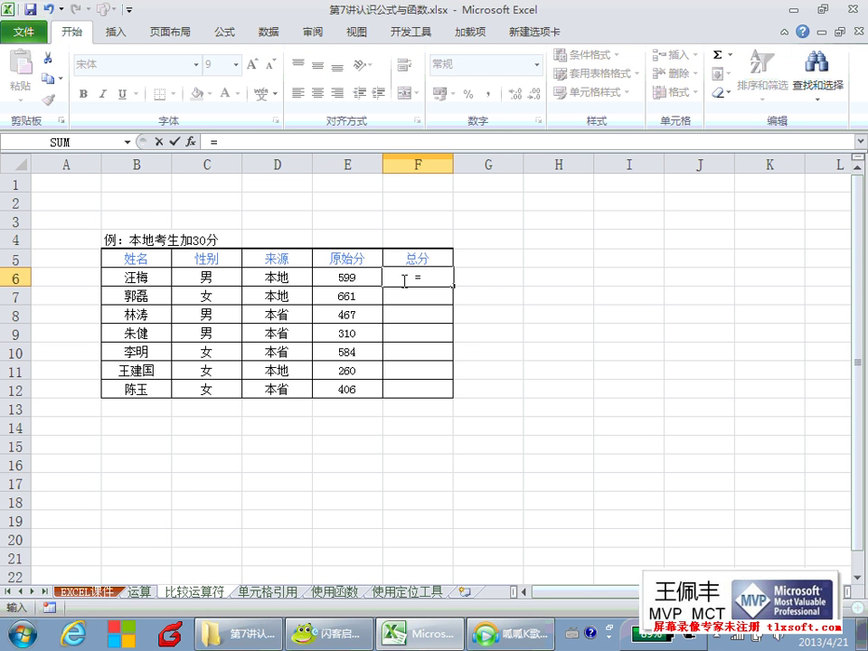
# Reference D6 and add ="本地" so F6's formula reads =D6="本地".
pyautogui.click(291, 277)
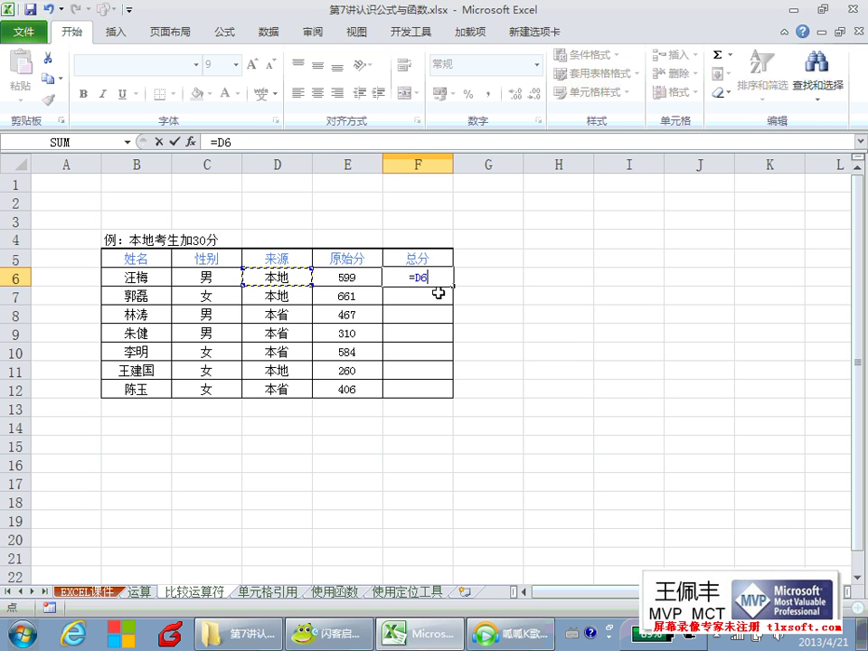
pyautogui.write('="')
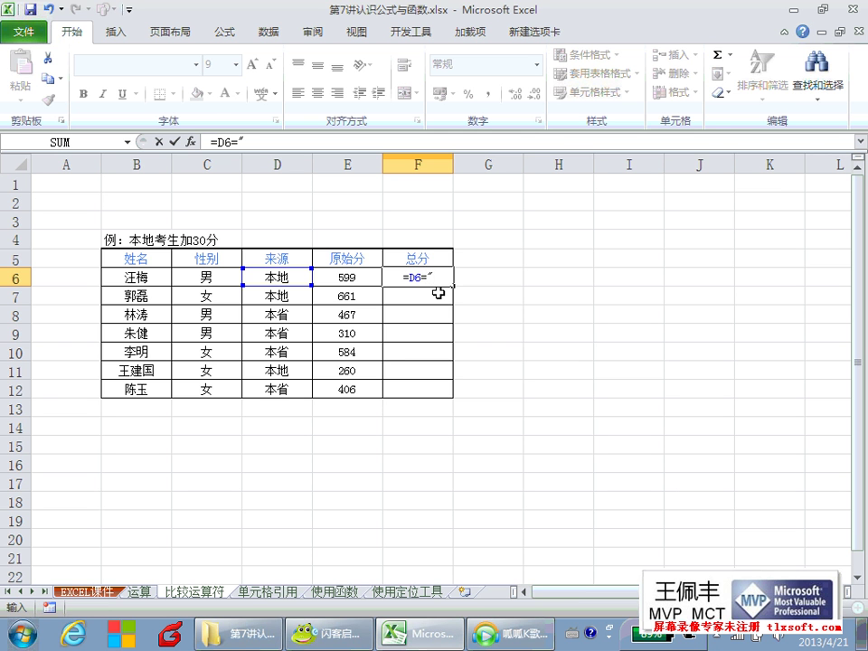
pyautogui.write('bendi')
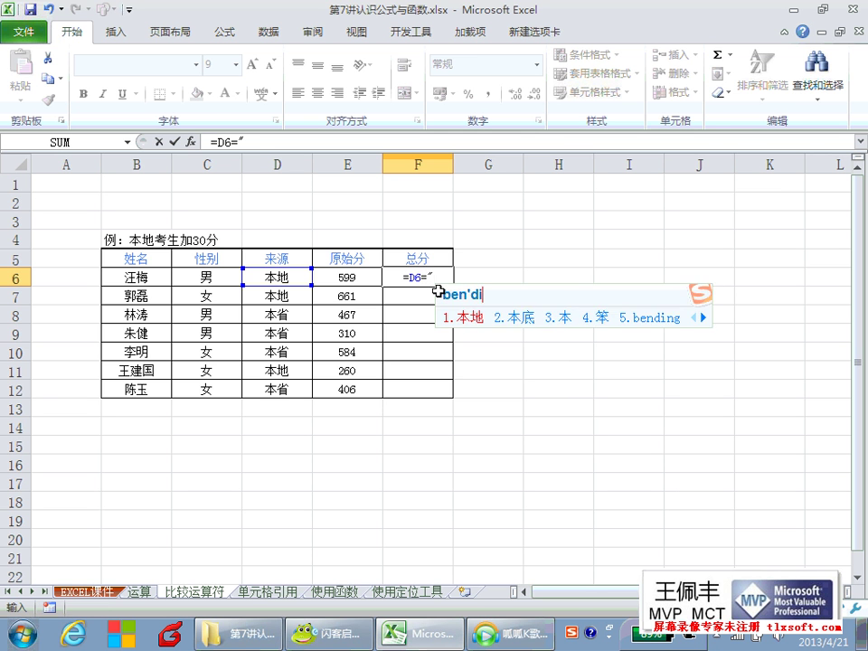
pyautogui.press('space')
pyautogui.write('"')
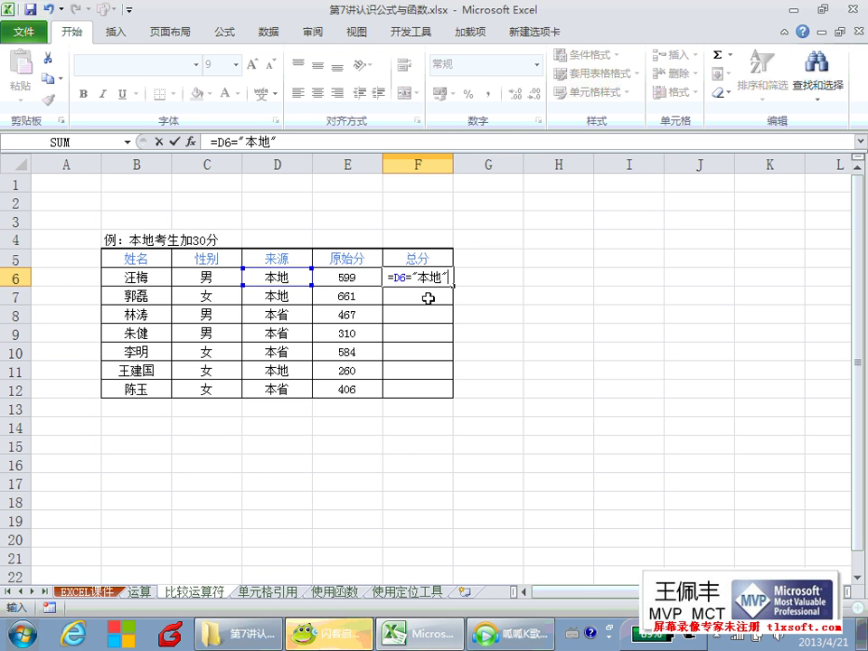
pyautogui.click(334, 631)
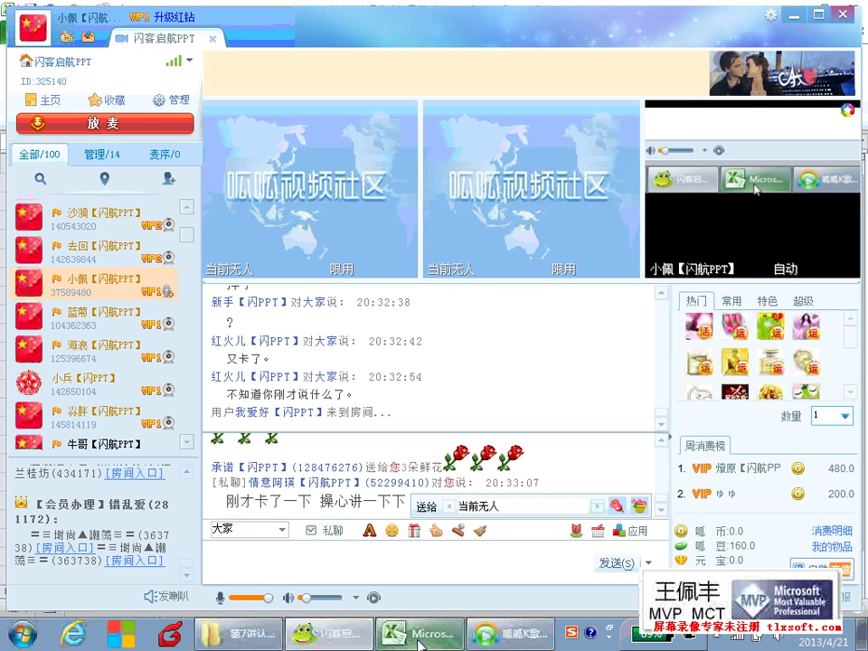
pyautogui.click(362, 640)
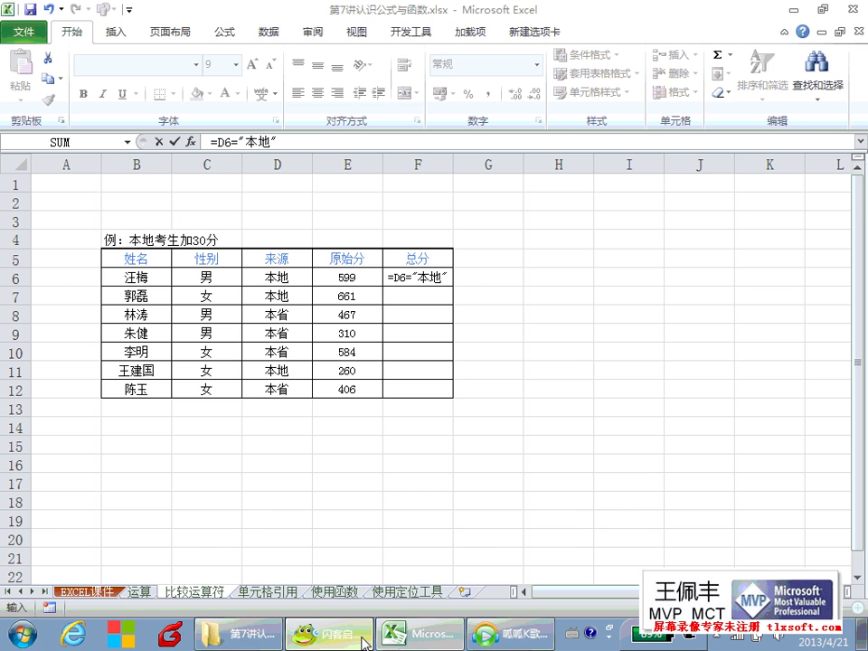
pyautogui.click(363, 641)
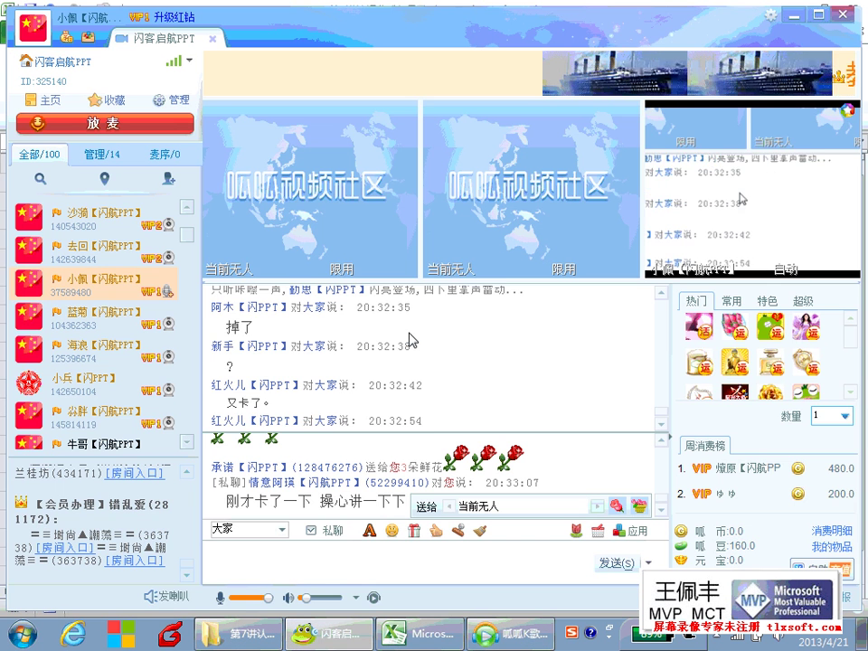
pyautogui.click(407, 638)
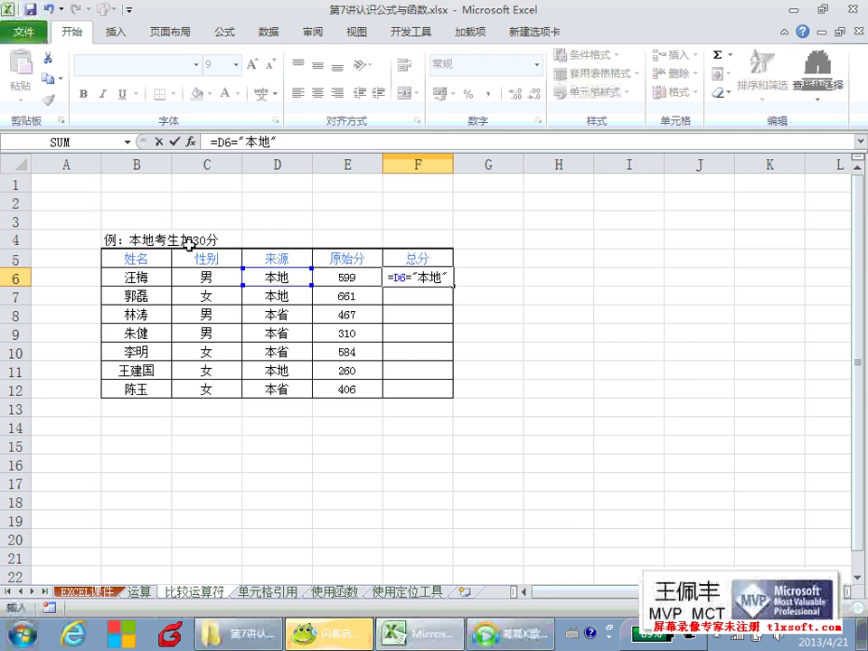
pyautogui.click(335, 633)
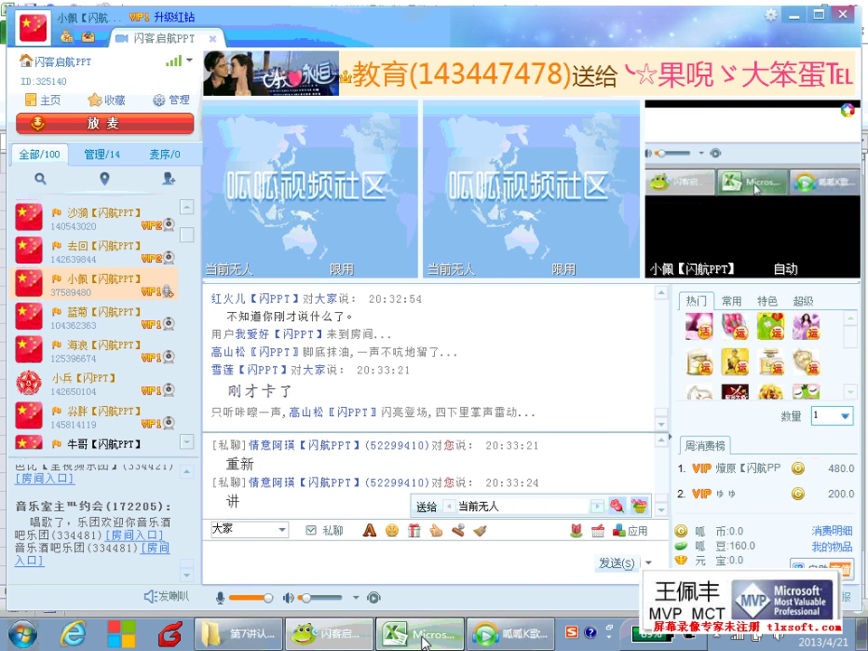
pyautogui.click(423, 637)
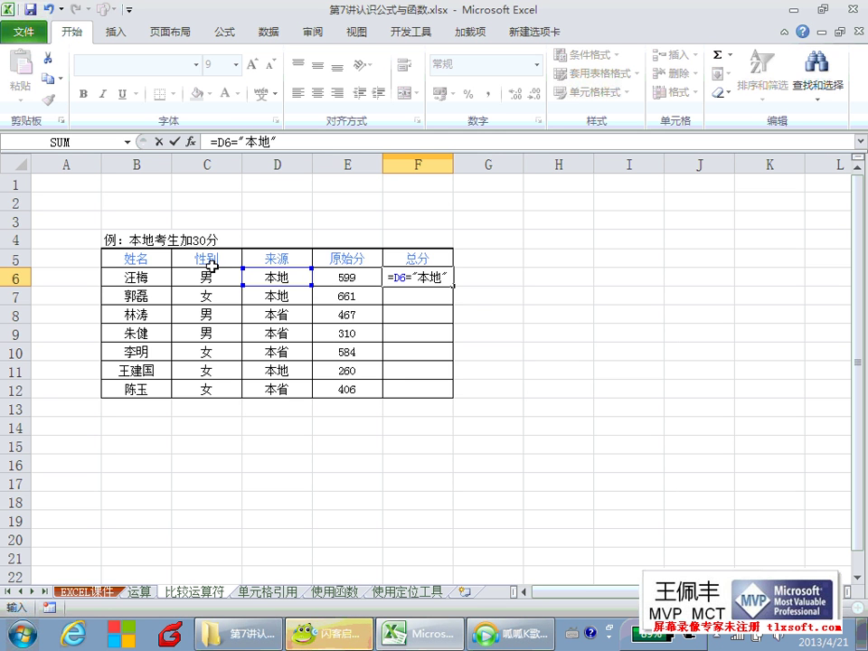
pyautogui.click(405, 636)
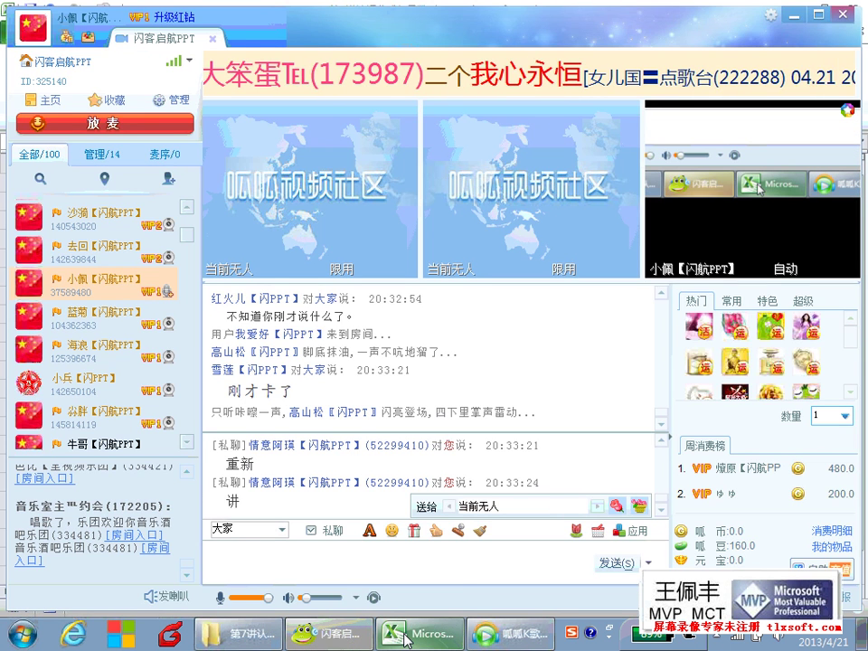
pyautogui.click(405, 636)
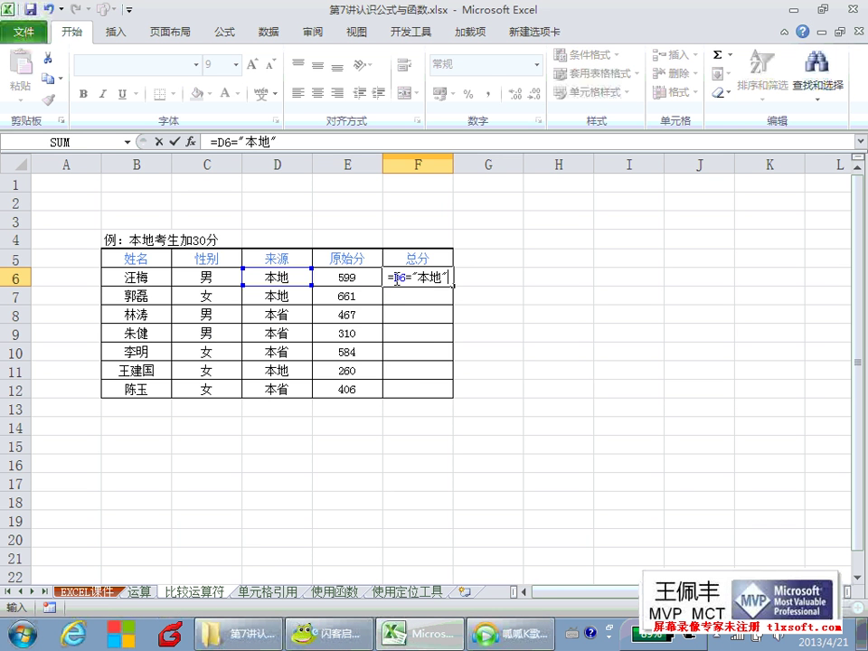
pyautogui.moveTo(393, 278); pyautogui.dragTo(450, 278)
pyautogui.press('BackSpace')
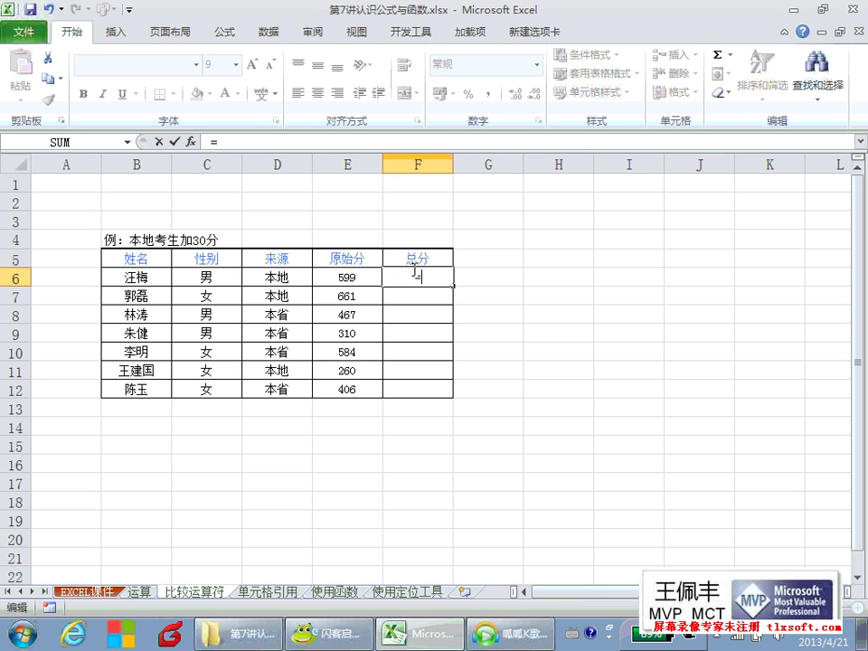
pyautogui.press('Escape')
pyautogui.press('Up')
pyautogui.click(402, 280)
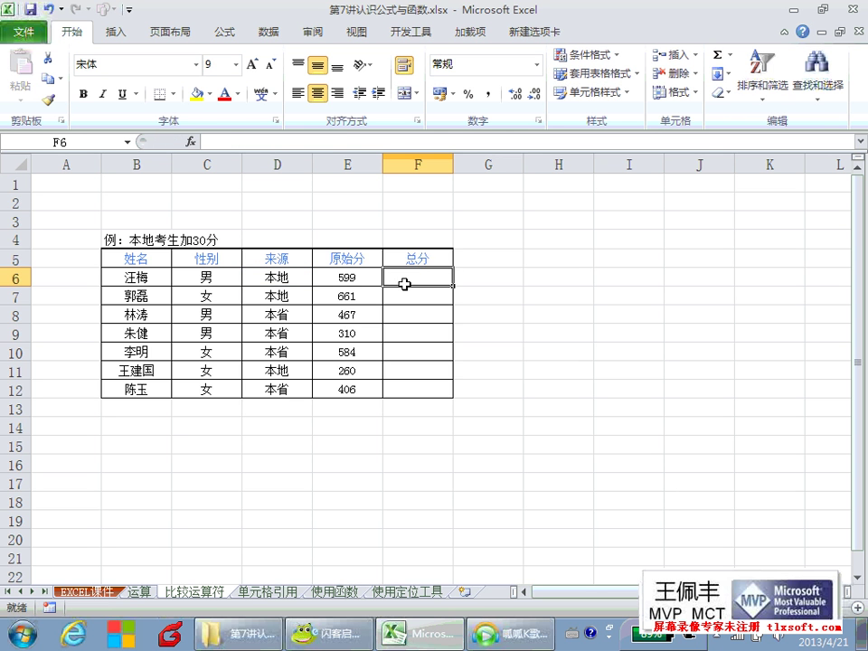
pyautogui.click(352, 282)
pyautogui.click(289, 280)
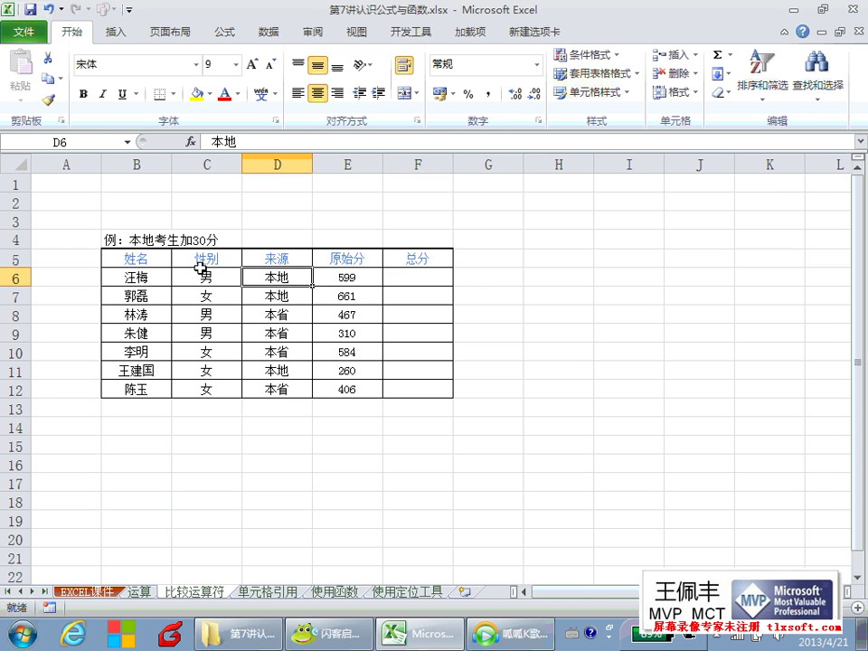
pyautogui.moveTo(201, 276); pyautogui.dragTo(317, 284)
pyautogui.click(287, 281)
pyautogui.click(286, 297)
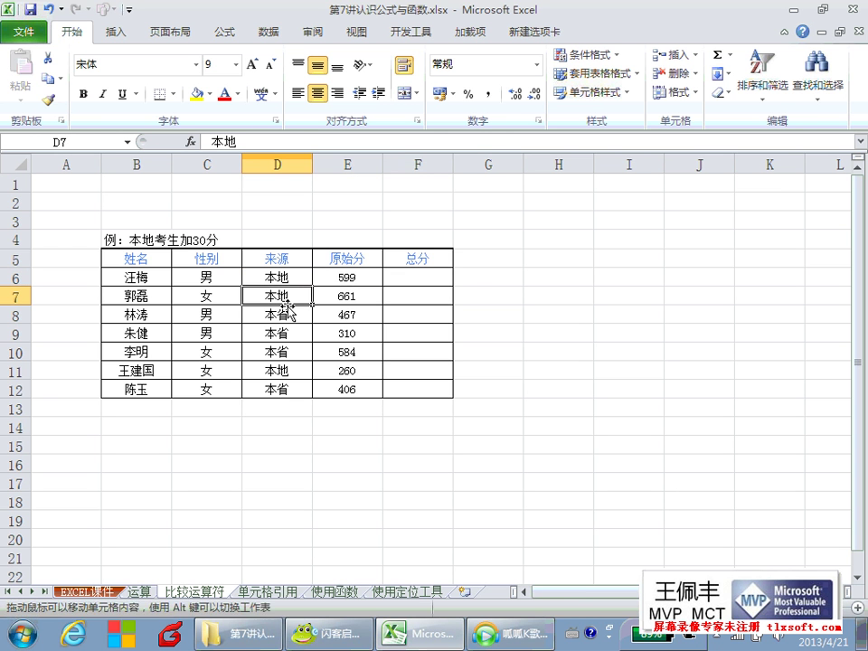
pyautogui.click(180, 241)
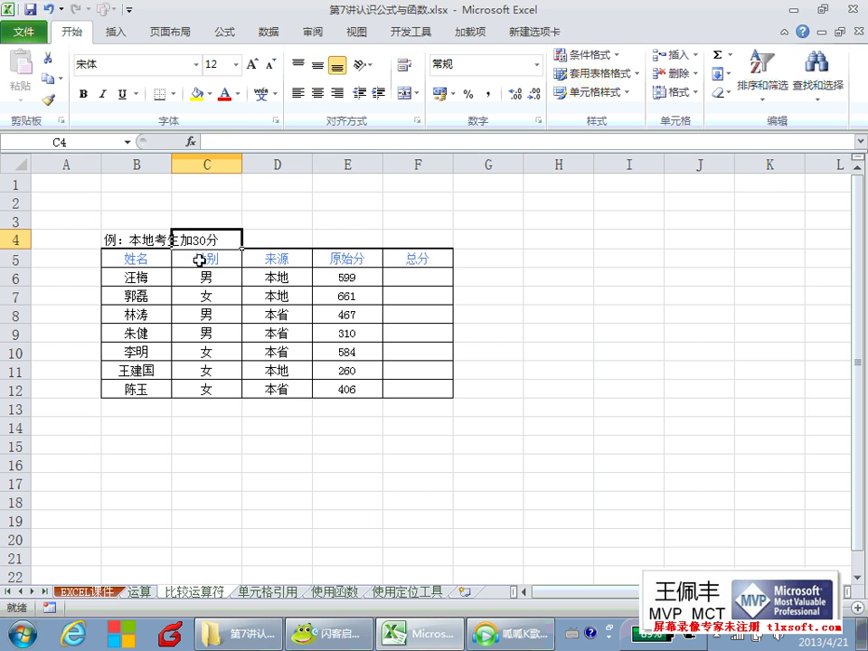
pyautogui.click(200, 259)
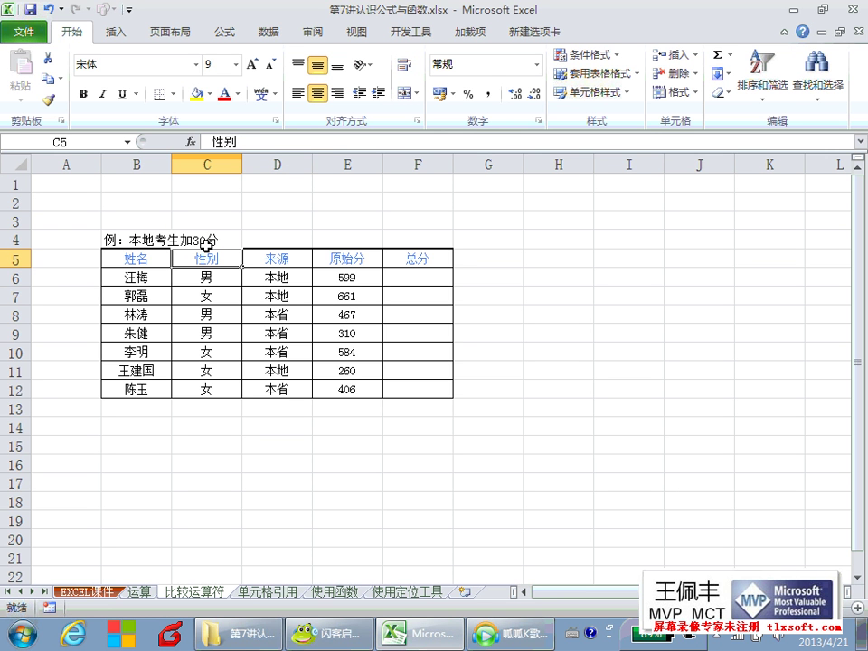
pyautogui.click(289, 280)
pyautogui.click(295, 294)
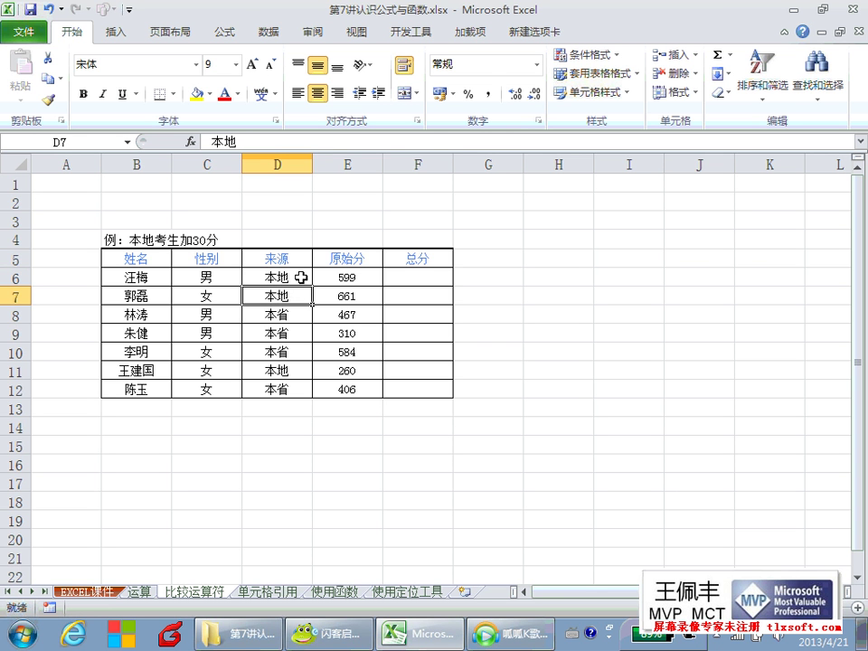
pyautogui.click(300, 281)
pyautogui.click(299, 294)
pyautogui.click(299, 283)
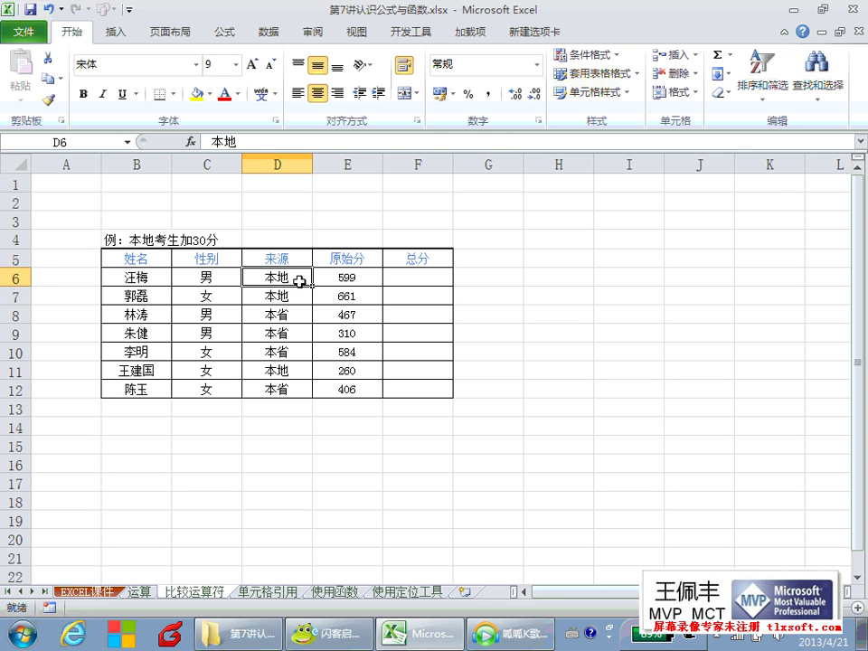
pyautogui.click(328, 278)
pyautogui.click(337, 294)
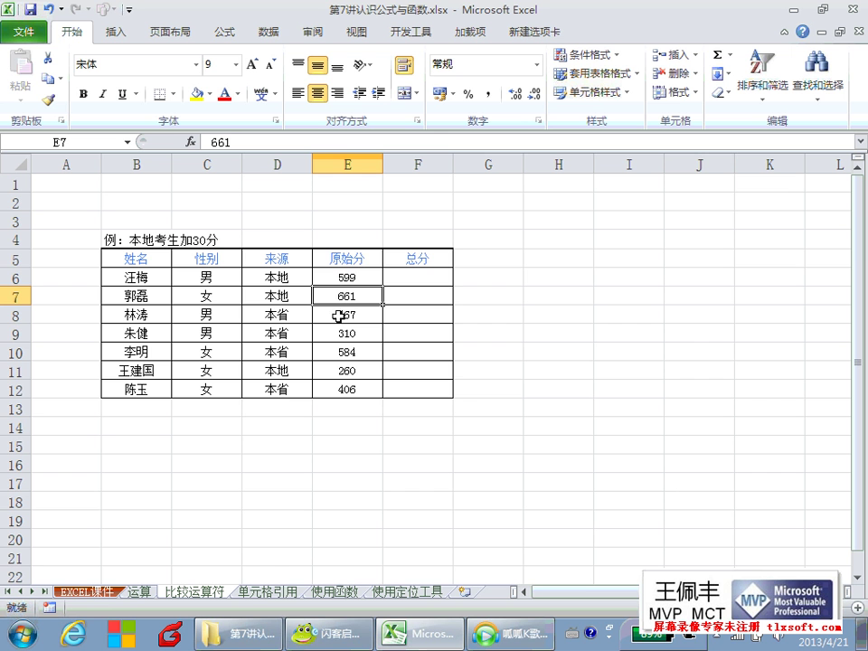
pyautogui.click(353, 278)
pyautogui.click(395, 276)
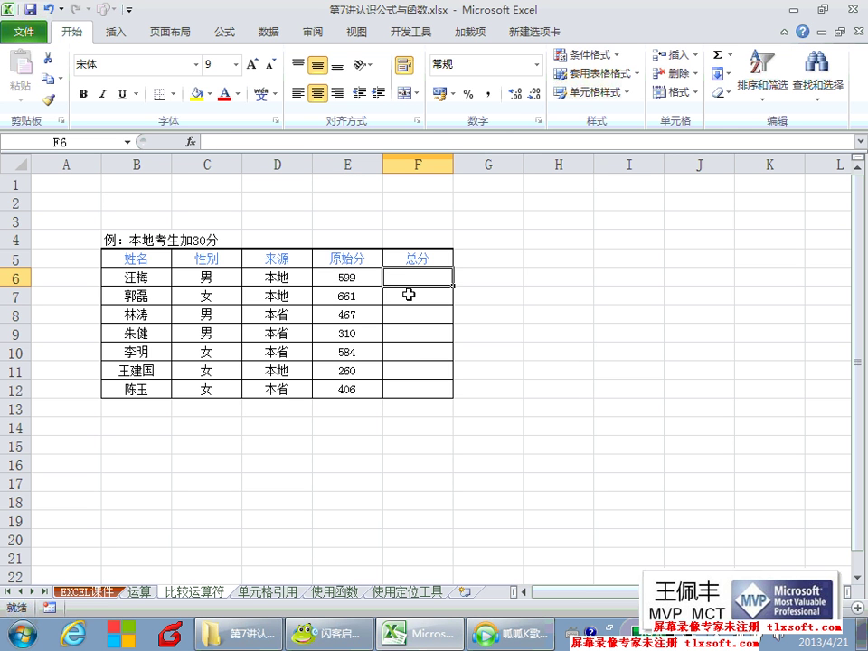
# Enter =D6="本地" in F6, which shows TRUE for the first student.
pyautogui.write('=')
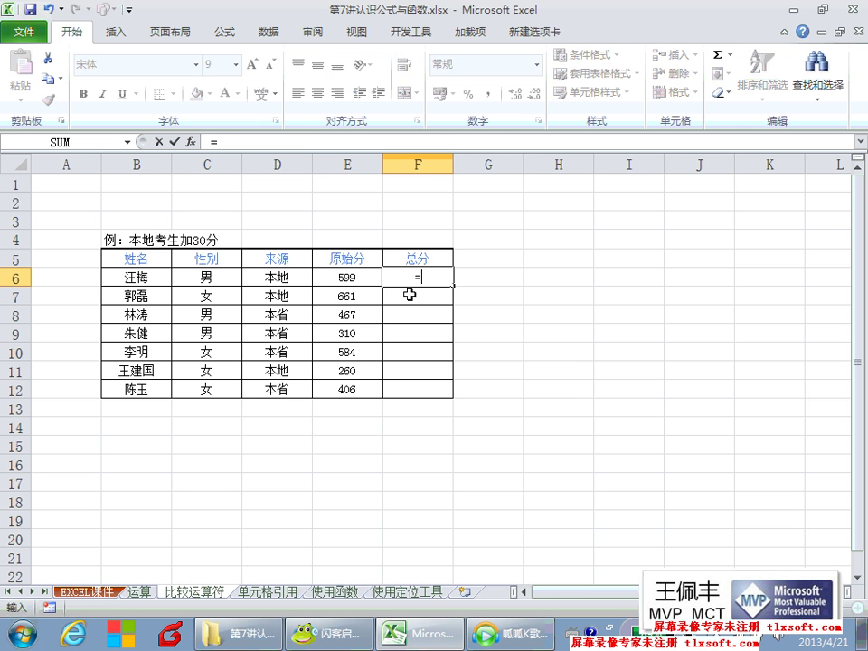
pyautogui.click(294, 277)
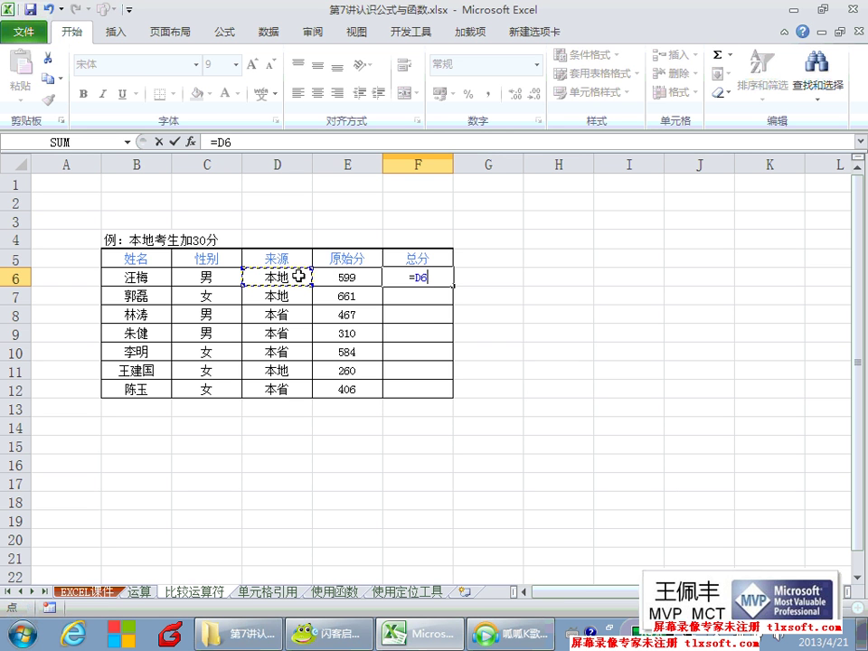
pyautogui.write('=')
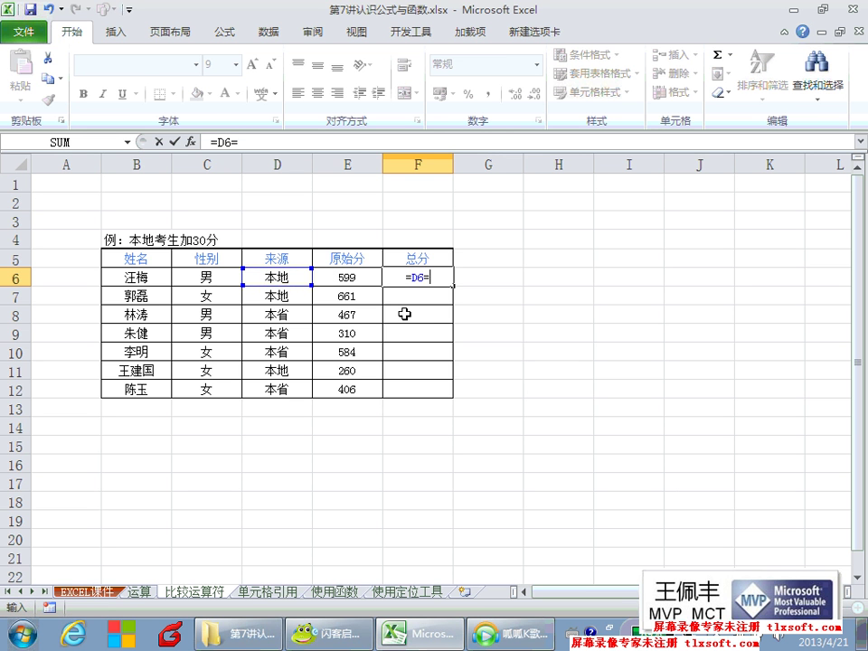
pyautogui.write('"')
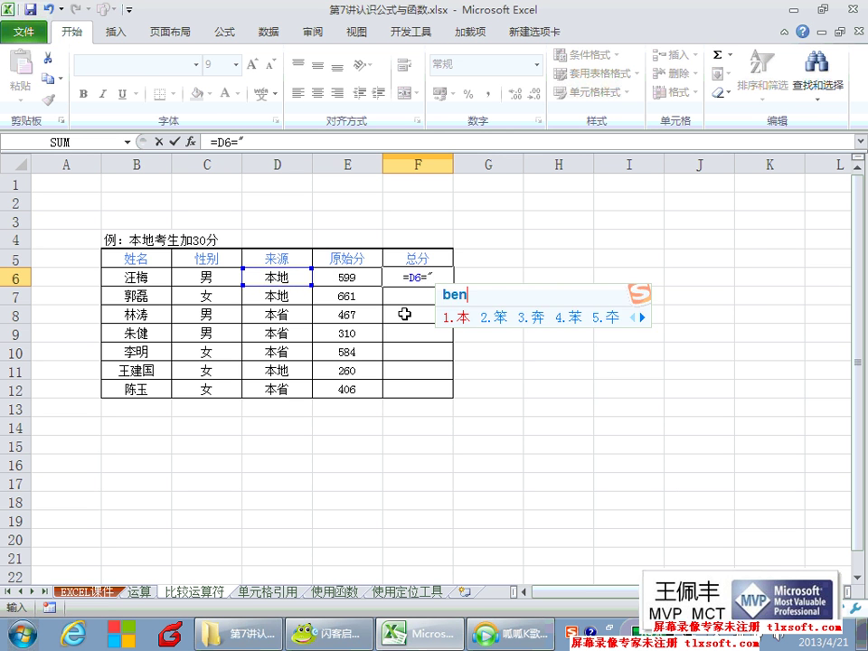
pyautogui.write('本地"')
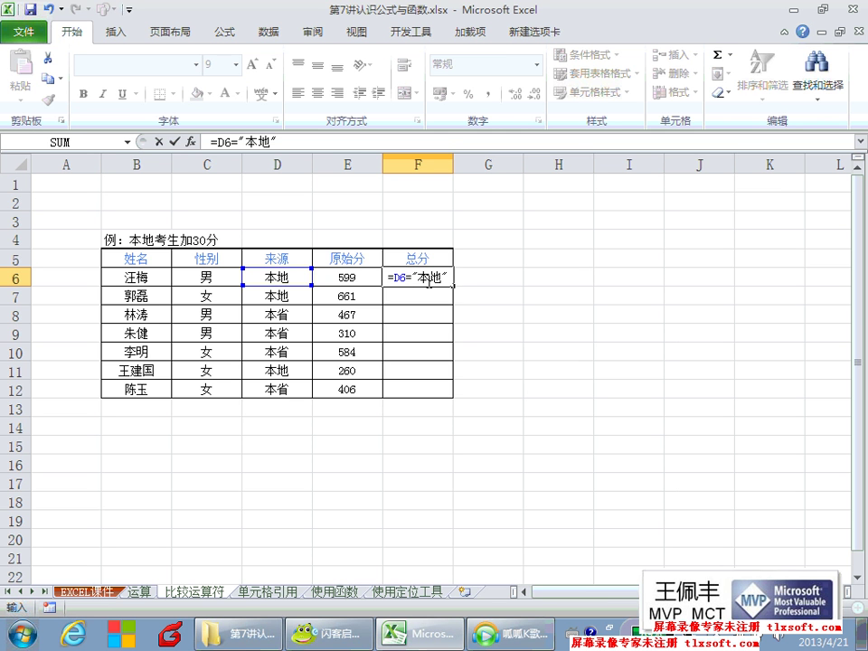
pyautogui.press('Return')
pyautogui.click(427, 280)
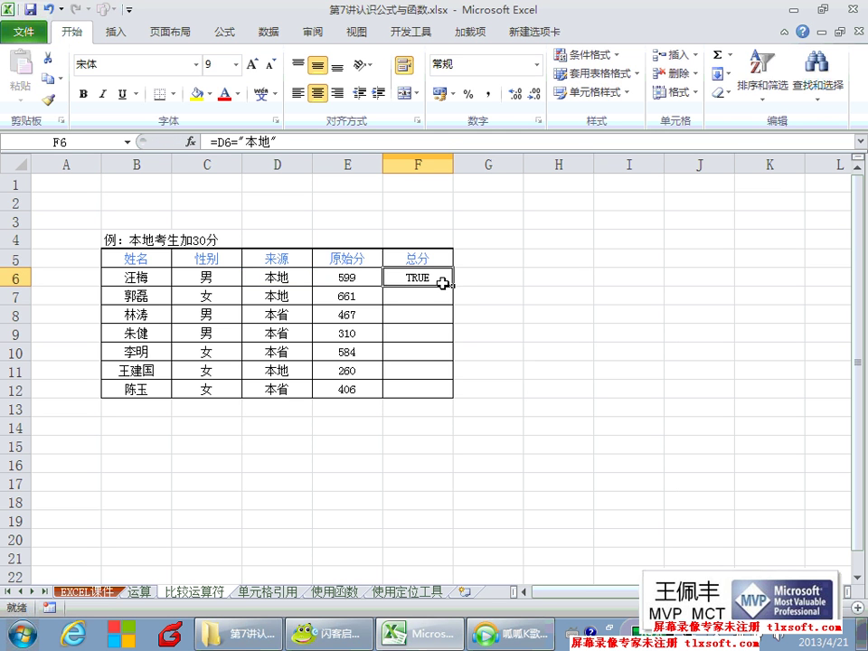
# Fill F6's 本地 check down to F12 and inspect F7's copied formula.
pyautogui.moveTo(452, 287); pyautogui.dragTo(445, 394)
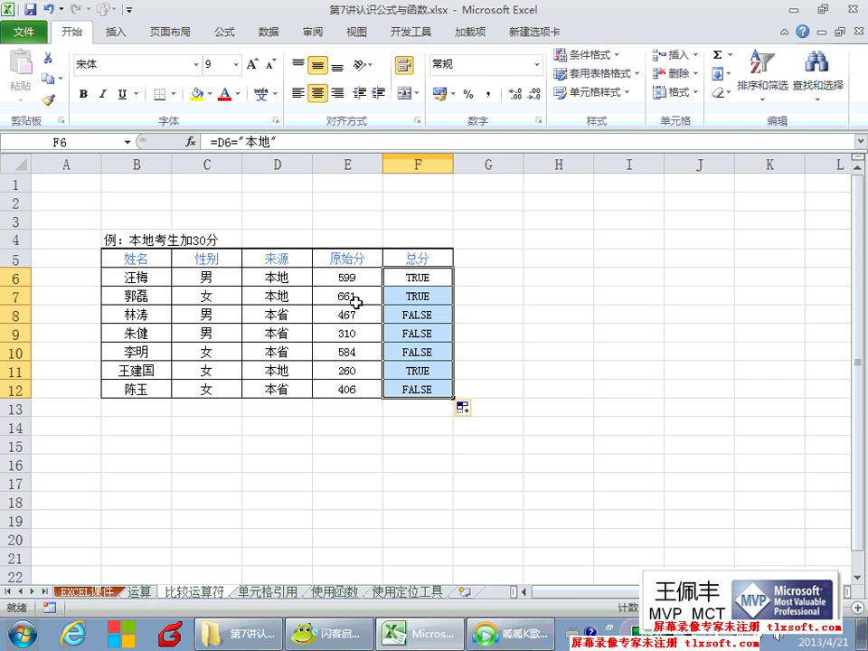
pyautogui.click(302, 283)
pyautogui.press('Down')
pyautogui.click(417, 296)
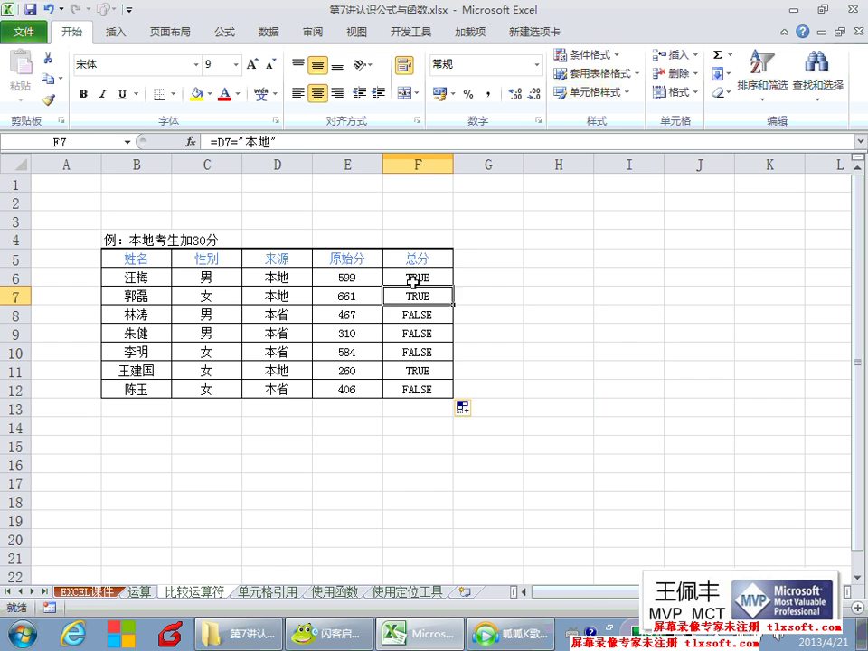
pyautogui.press('Up')
pyautogui.press('Down')
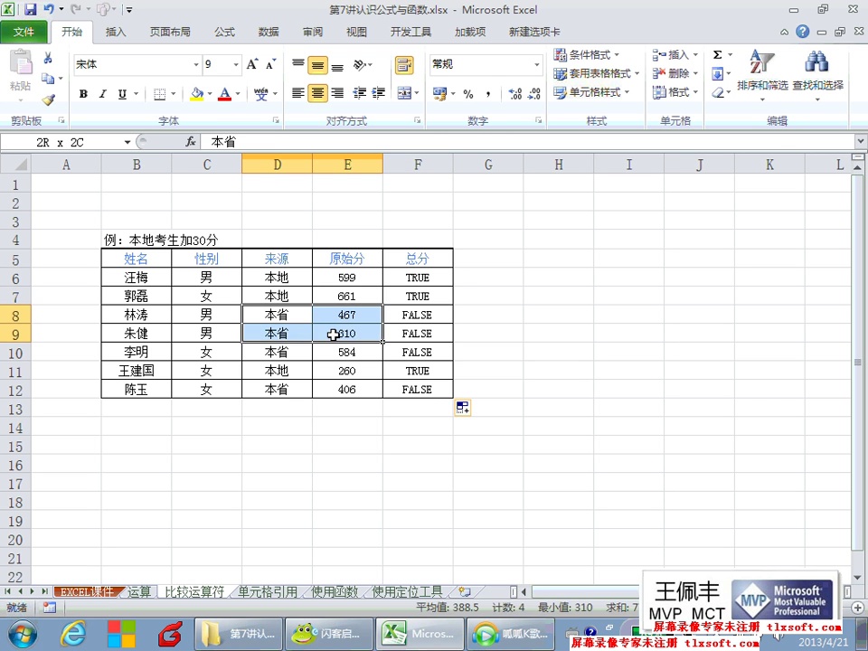
# Mark the 本省 students' rows and inspect the copied formulas in F7 through F11.
pyautogui.moveTo(300, 315); pyautogui.dragTo(379, 352)
pyautogui.click(407, 352)
pyautogui.click(413, 333)
pyautogui.click(409, 314)
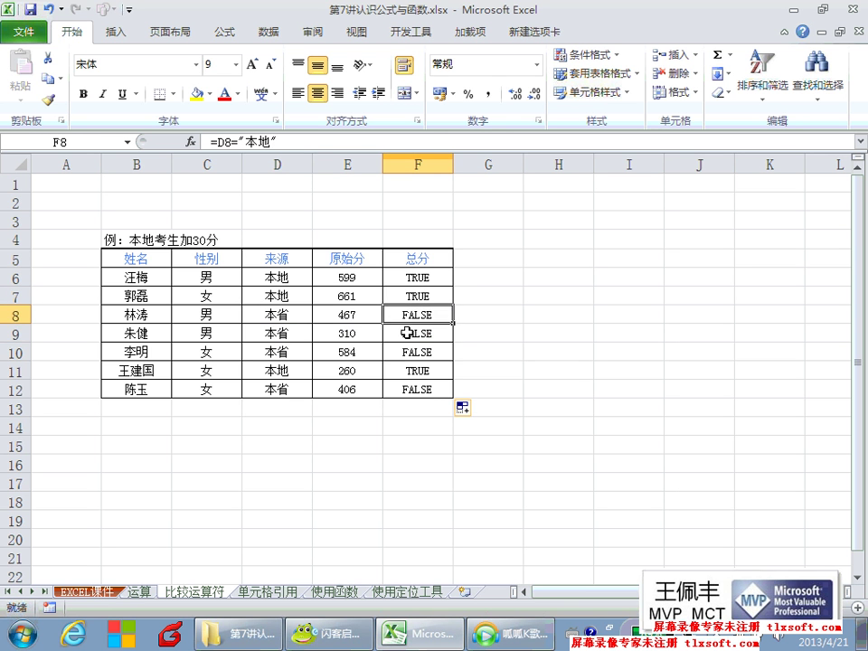
pyautogui.click(398, 353)
pyautogui.click(390, 370)
pyautogui.click(289, 370)
pyautogui.click(407, 370)
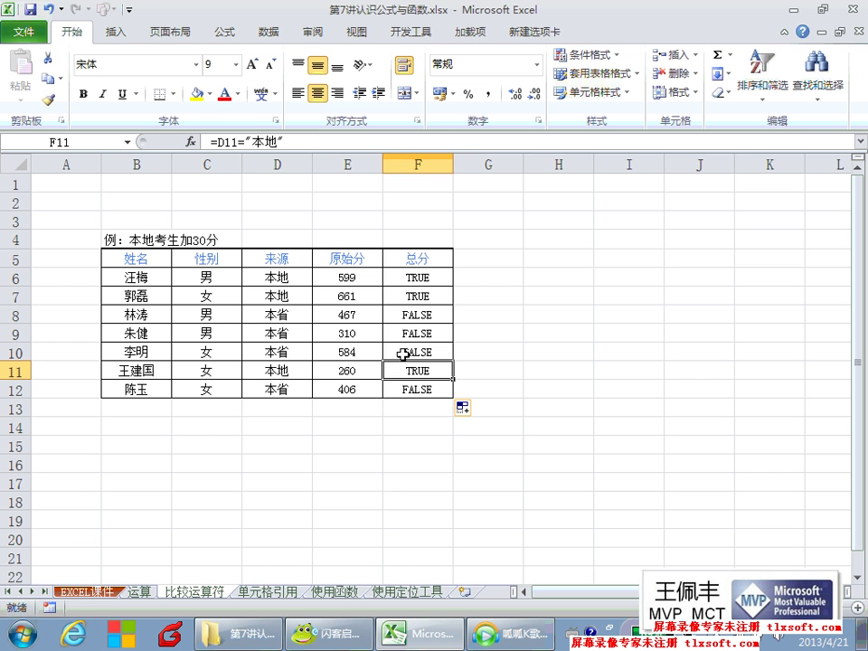
pyautogui.click(414, 315)
pyautogui.click(417, 296)
pyautogui.click(413, 314)
pyautogui.click(410, 334)
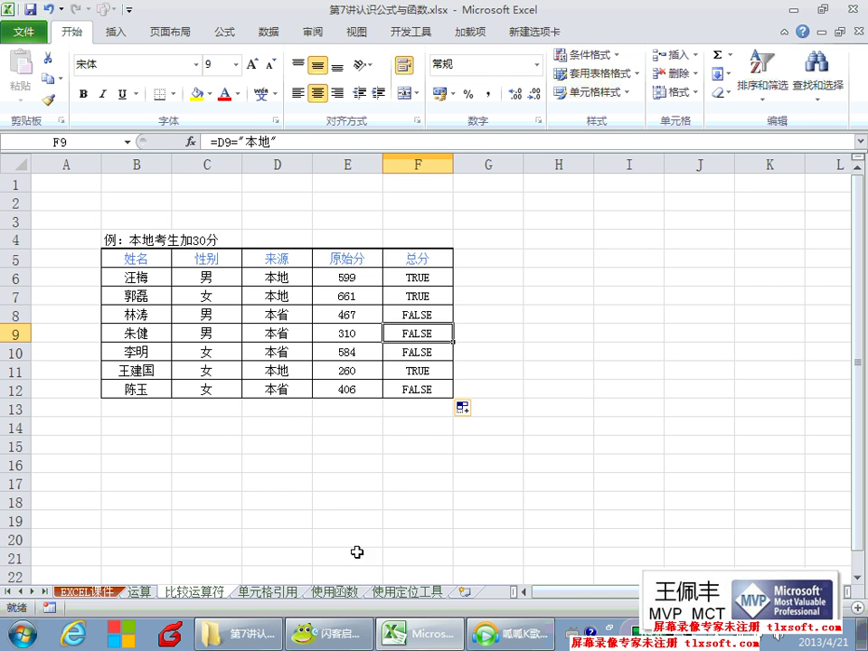
# Switch to the chat room and back, then compare the formulas in F6, F7 and F8.
pyautogui.click(337, 624)
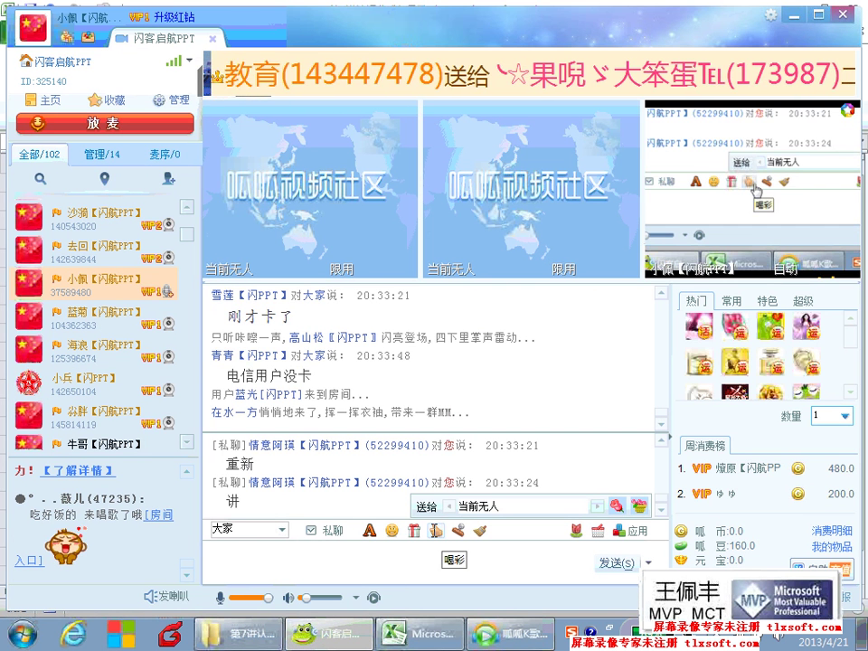
pyautogui.click(422, 630)
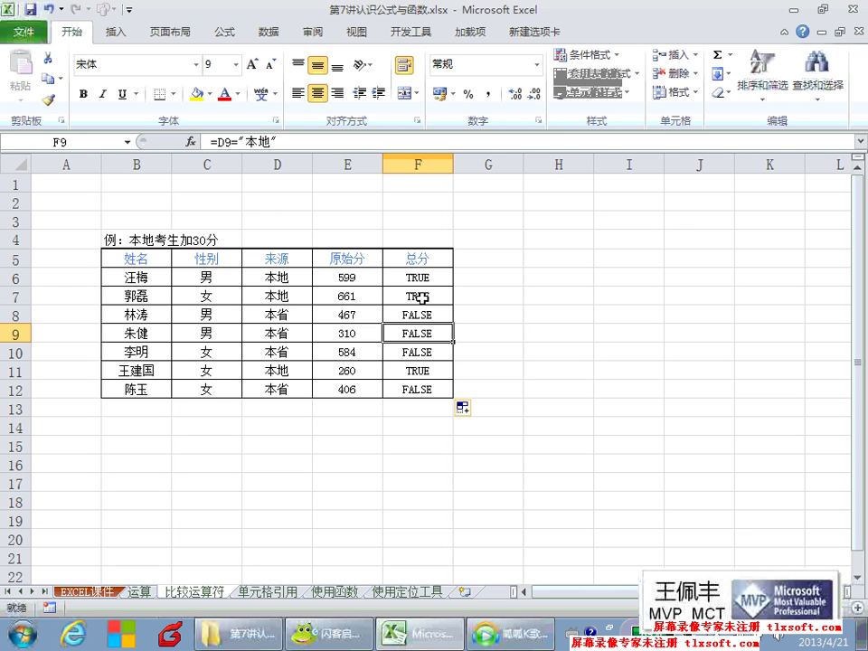
pyautogui.click(422, 297)
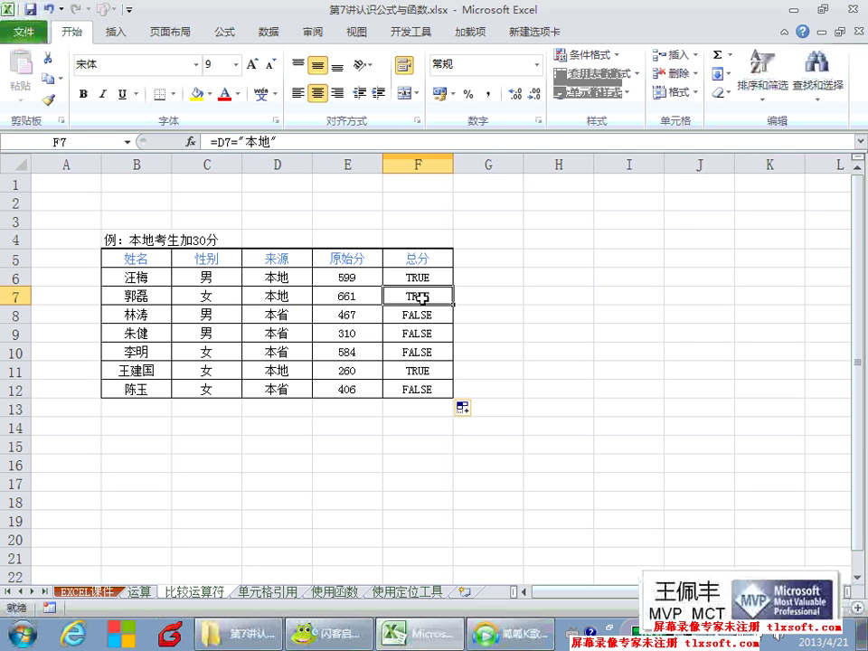
pyautogui.click(422, 315)
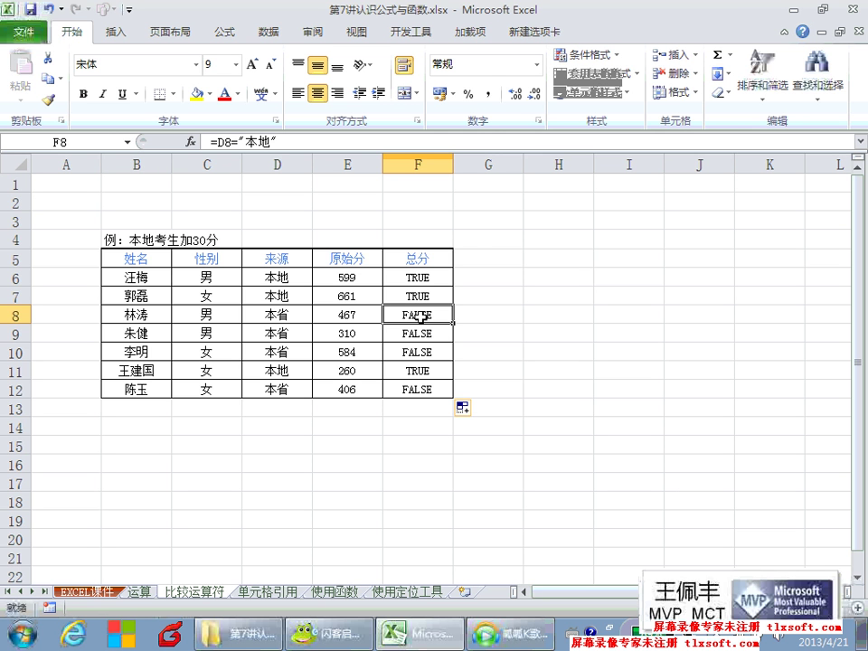
pyautogui.click(421, 279)
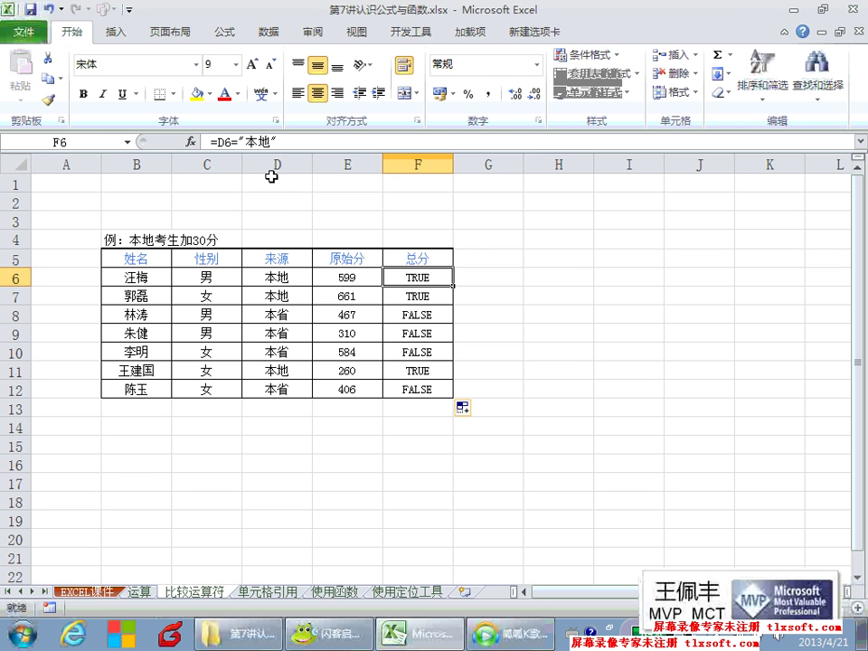
pyautogui.click(420, 296)
pyautogui.click(411, 276)
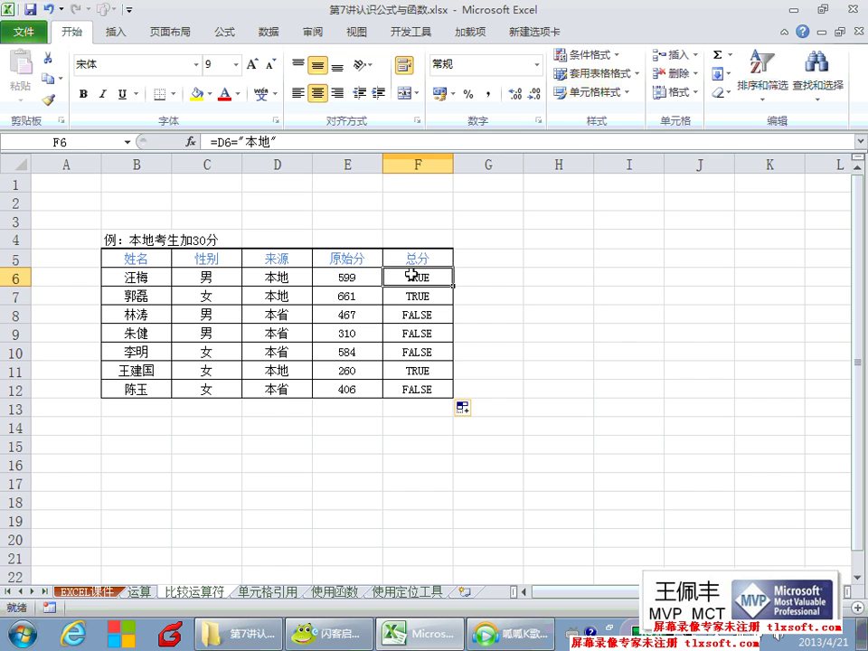
# Edit F6 to =(D6="本地")*30 and fill it down the 总分 column to F12.
pyautogui.doubleClick(411, 276)
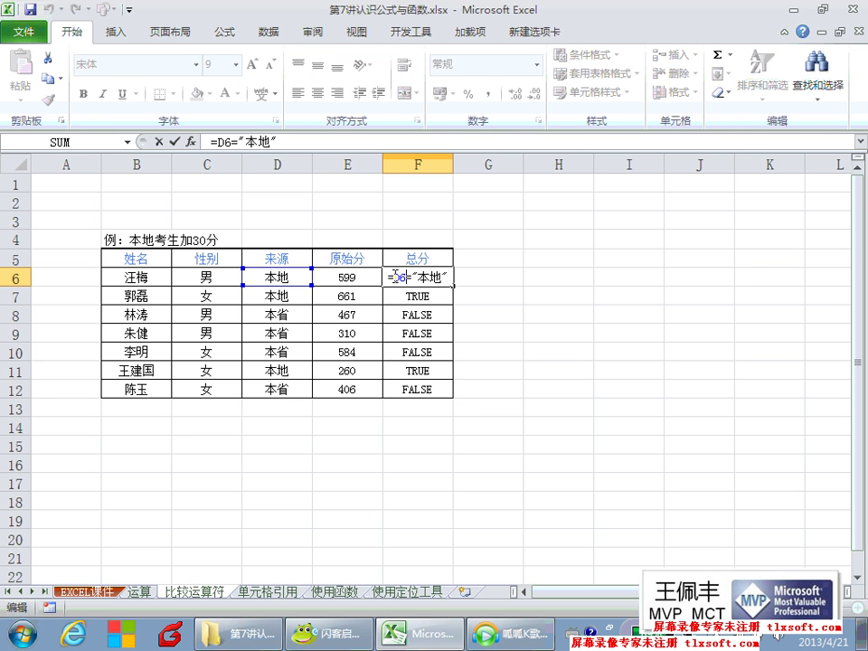
pyautogui.write('(')
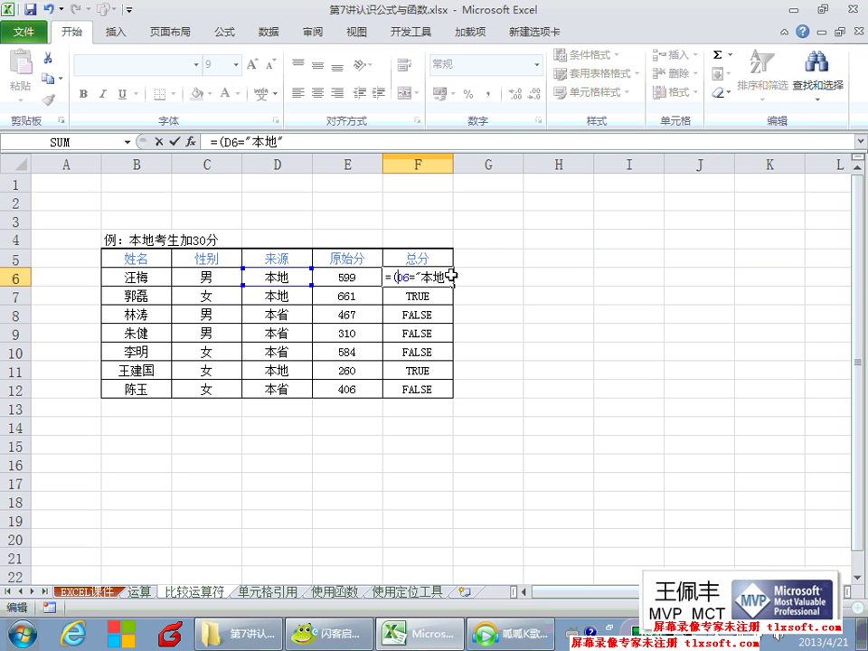
pyautogui.write(')')
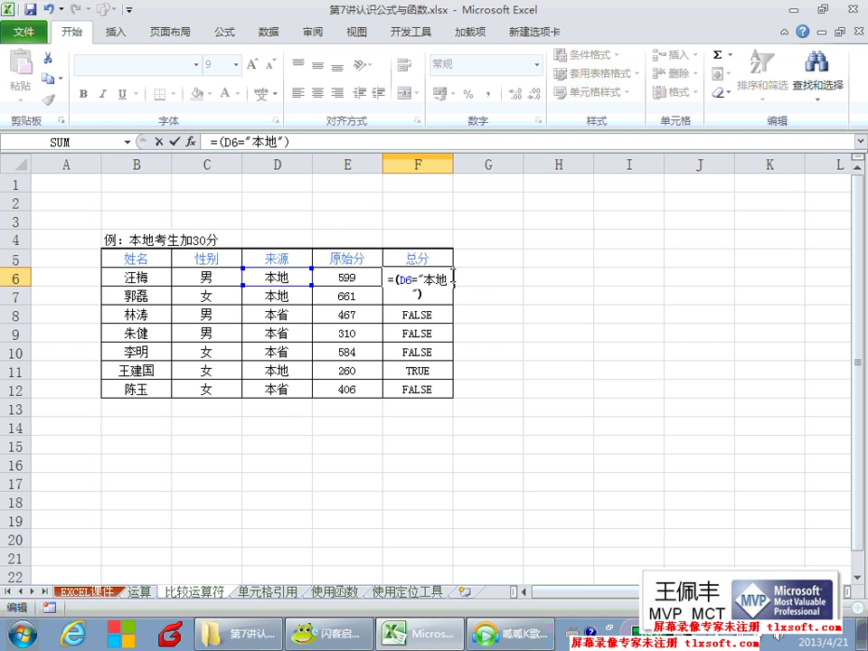
pyautogui.click(299, 142)
pyautogui.write('*30')
pyautogui.press('Return')
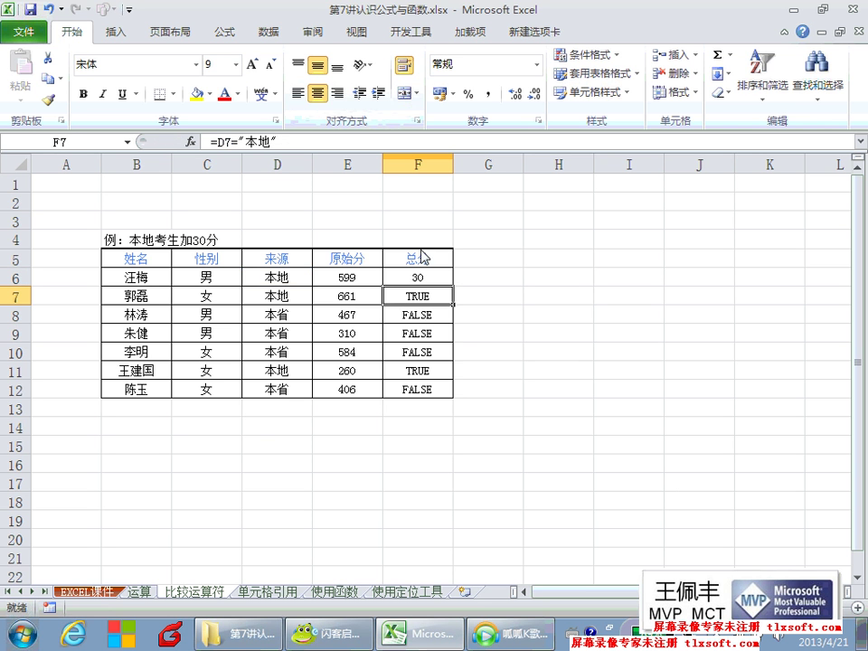
pyautogui.click(404, 273)
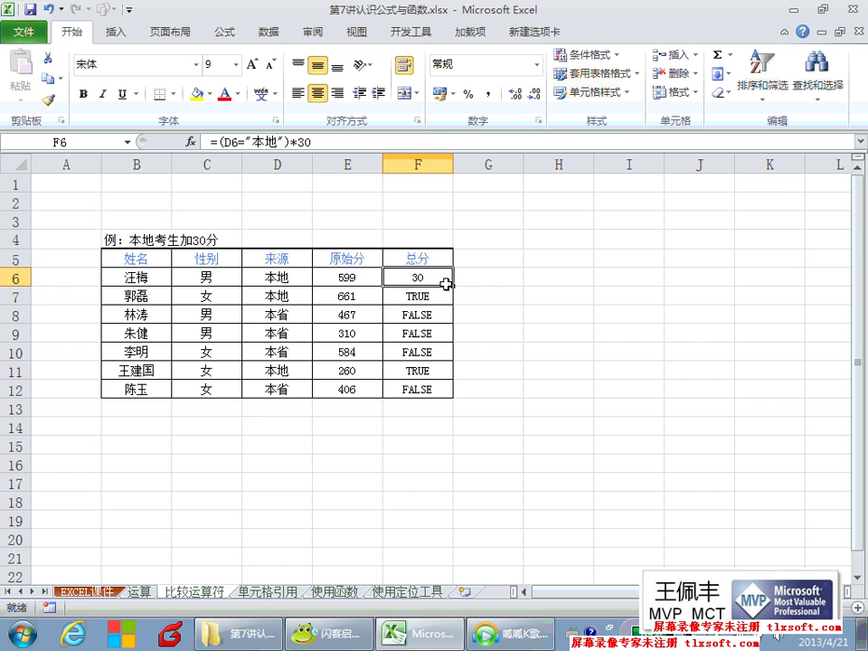
pyautogui.moveTo(451, 287); pyautogui.dragTo(438, 350)
pyautogui.hotkey('ctrl', 'v')
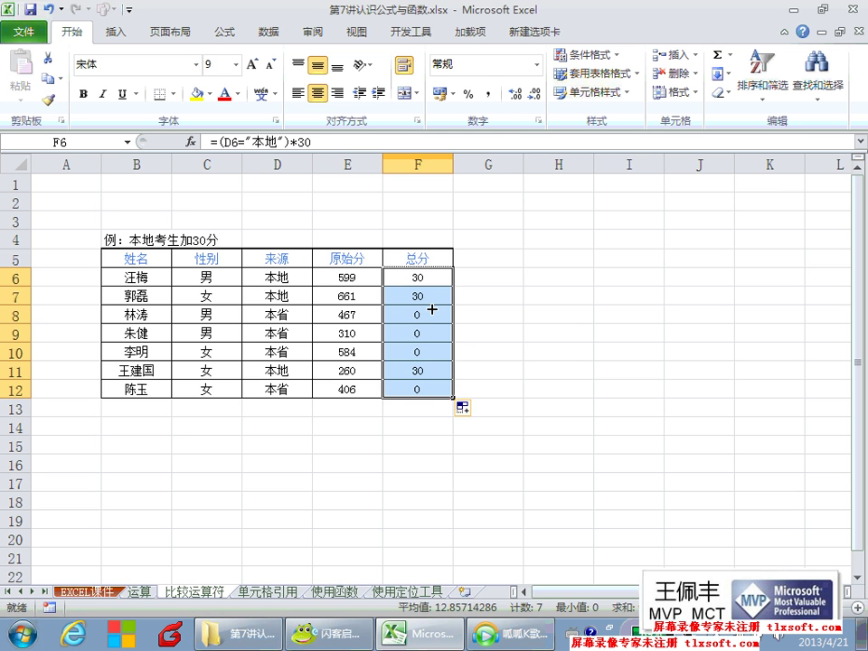
pyautogui.click(423, 279)
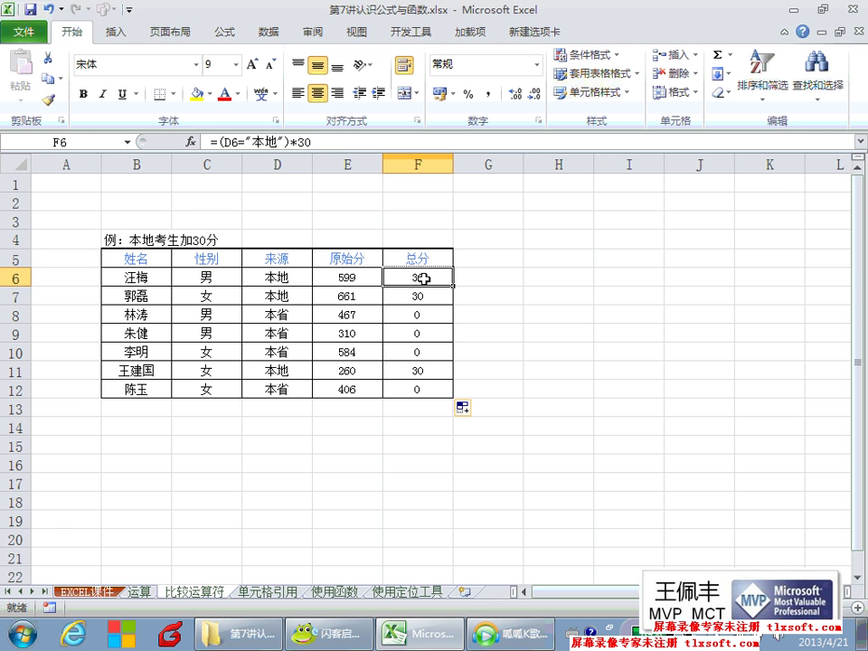
pyautogui.moveTo(294, 276); pyautogui.dragTo(371, 277)
pyautogui.click(407, 277)
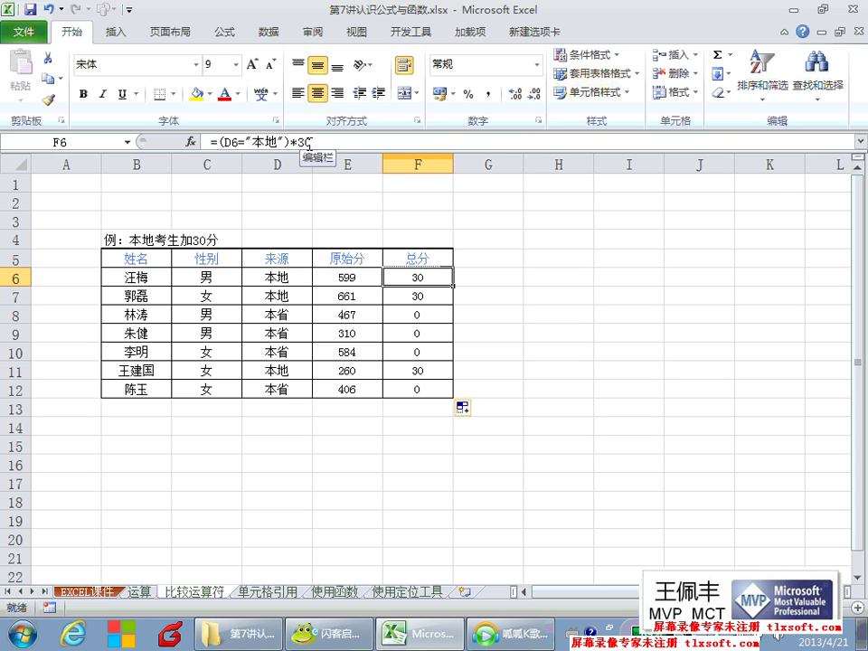
pyautogui.click(392, 296)
pyautogui.click(394, 312)
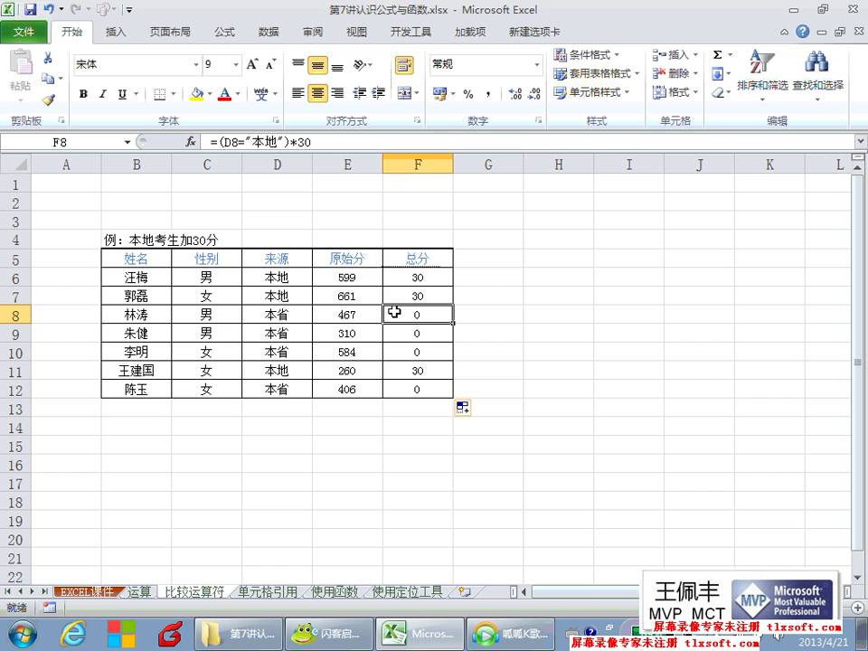
pyautogui.moveTo(299, 313); pyautogui.dragTo(393, 314)
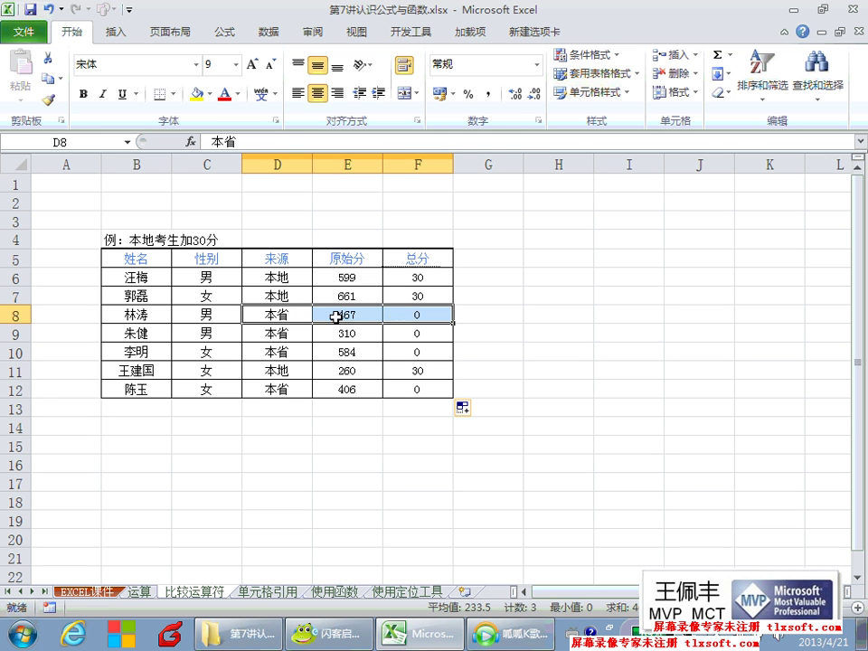
pyautogui.click(299, 313)
pyautogui.click(399, 320)
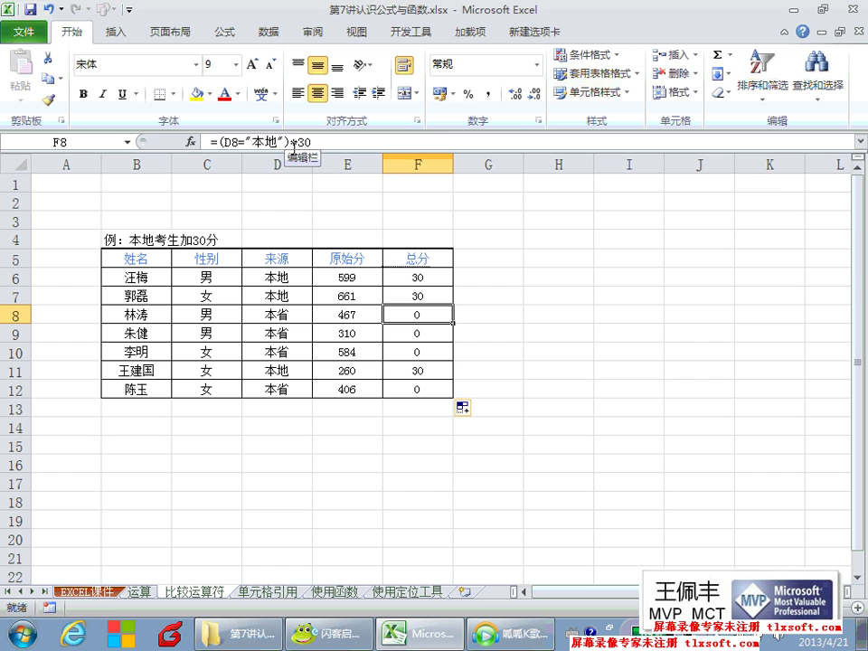
pyautogui.moveTo(292, 142); pyautogui.dragTo(217, 142)
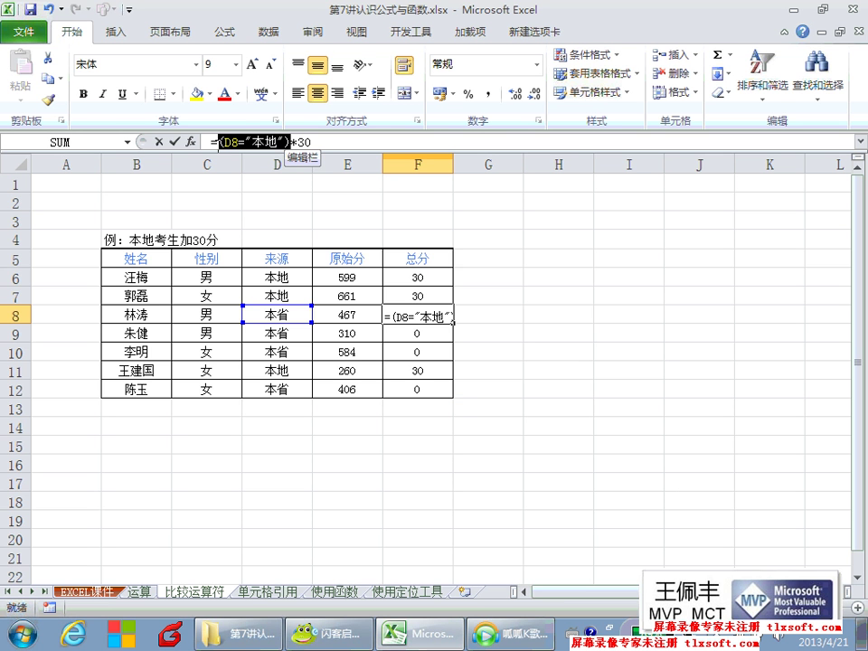
pyautogui.hotkey('ctrl', 'Return')
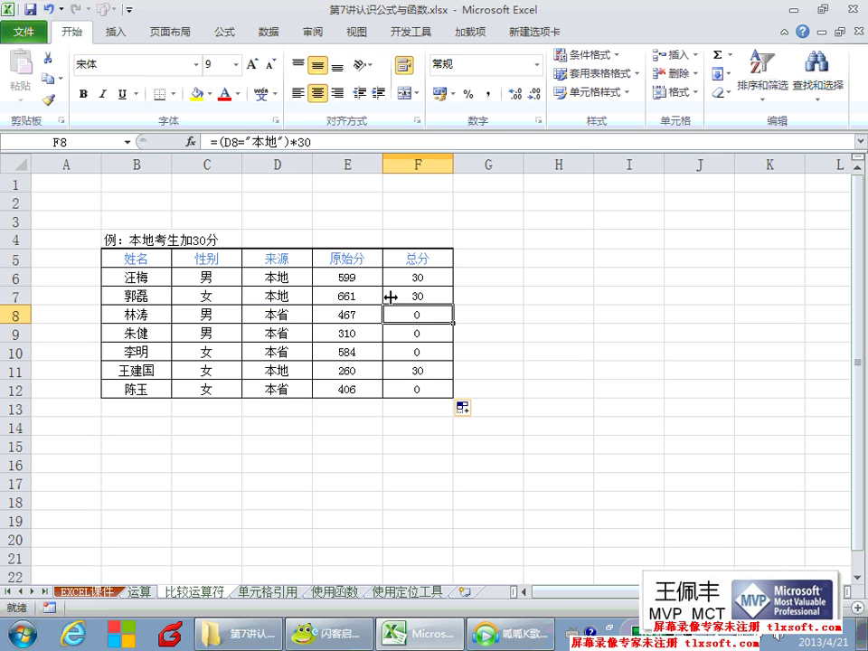
pyautogui.click(401, 331)
pyautogui.click(395, 349)
pyautogui.click(398, 333)
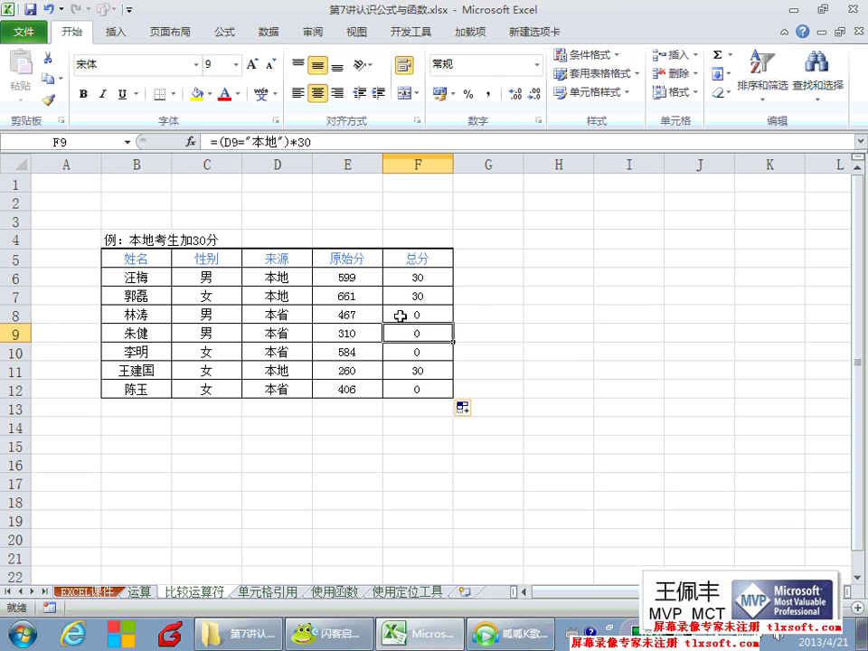
pyautogui.click(399, 314)
pyautogui.click(393, 331)
pyautogui.moveTo(298, 277); pyautogui.dragTo(387, 277)
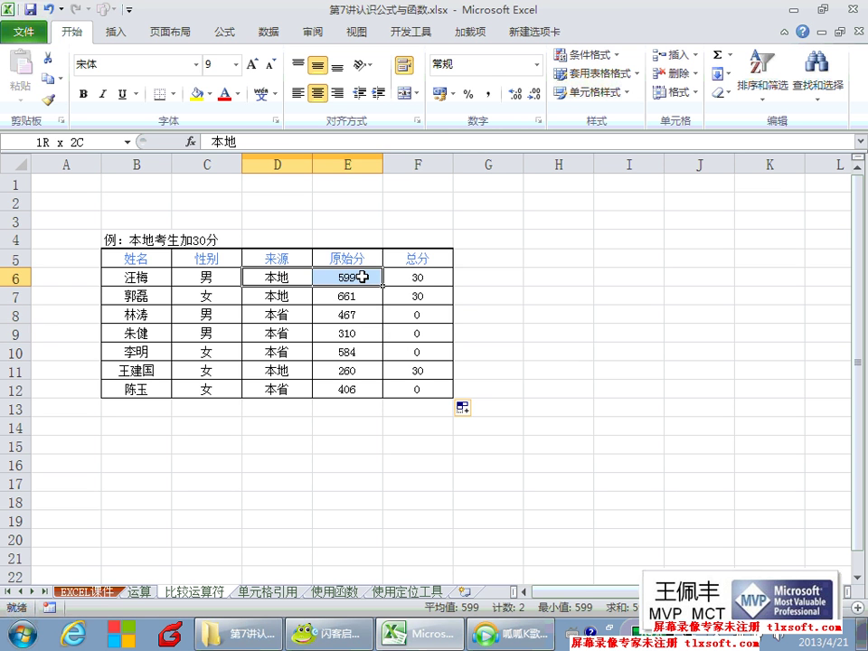
pyautogui.moveTo(305, 313); pyautogui.dragTo(395, 329)
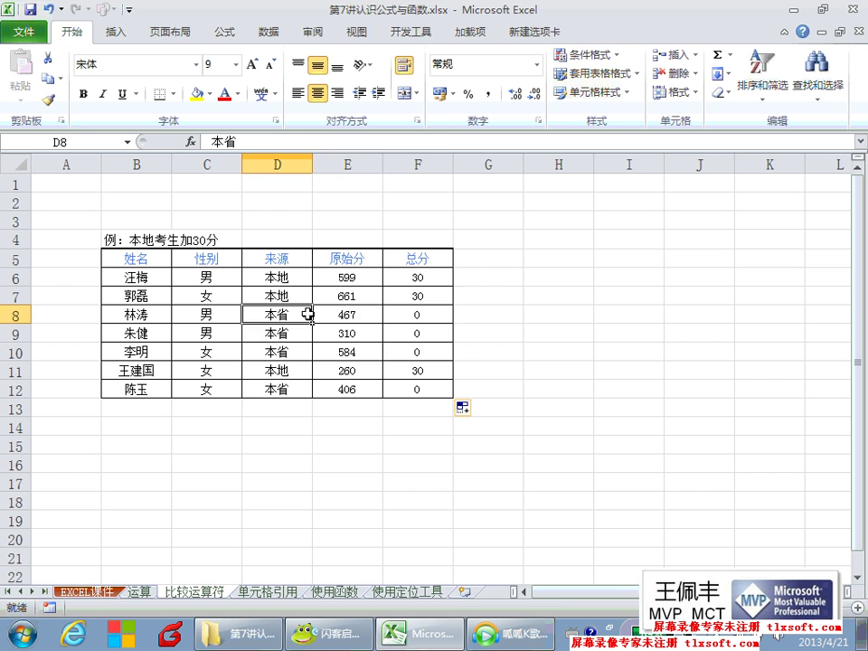
pyautogui.click(400, 332)
pyautogui.click(403, 315)
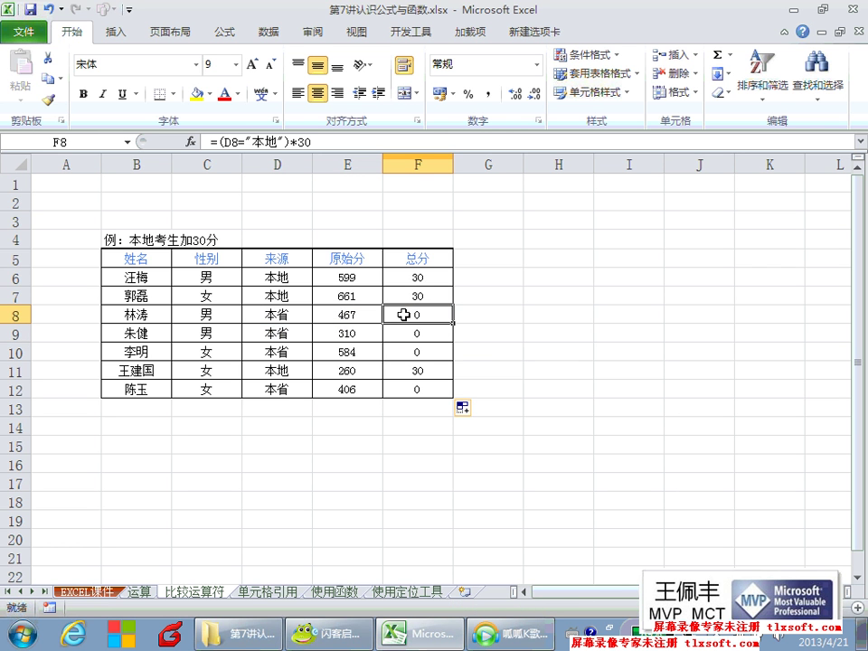
pyautogui.click(298, 312)
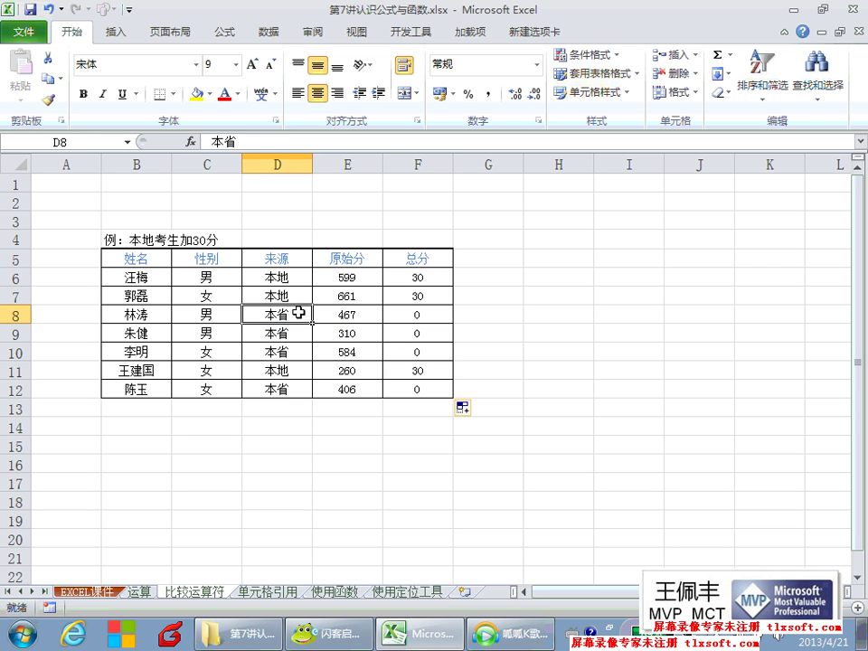
pyautogui.click(299, 294)
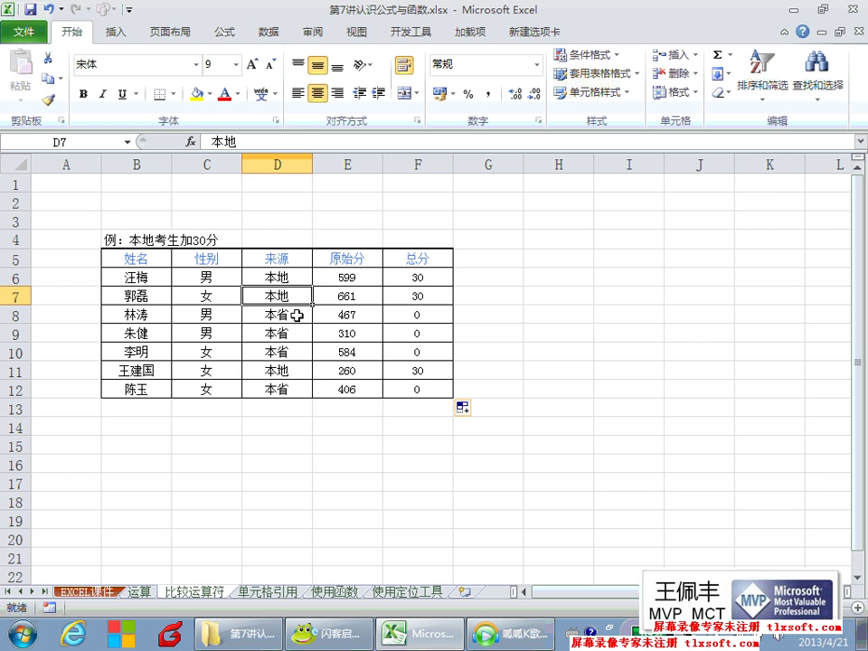
pyautogui.click(298, 315)
pyautogui.click(389, 313)
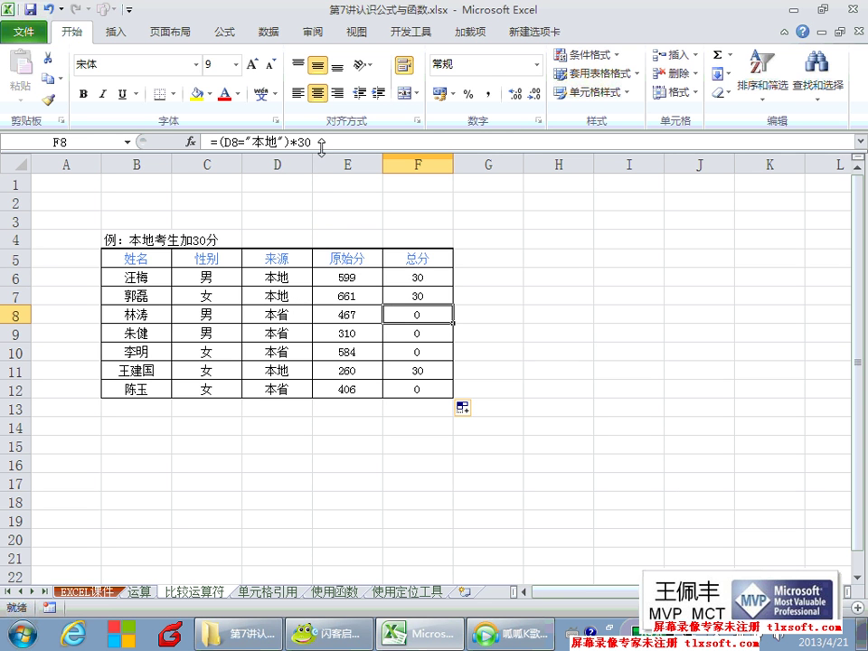
pyautogui.press('Down')
pyautogui.press('Down')
pyautogui.press('Up')
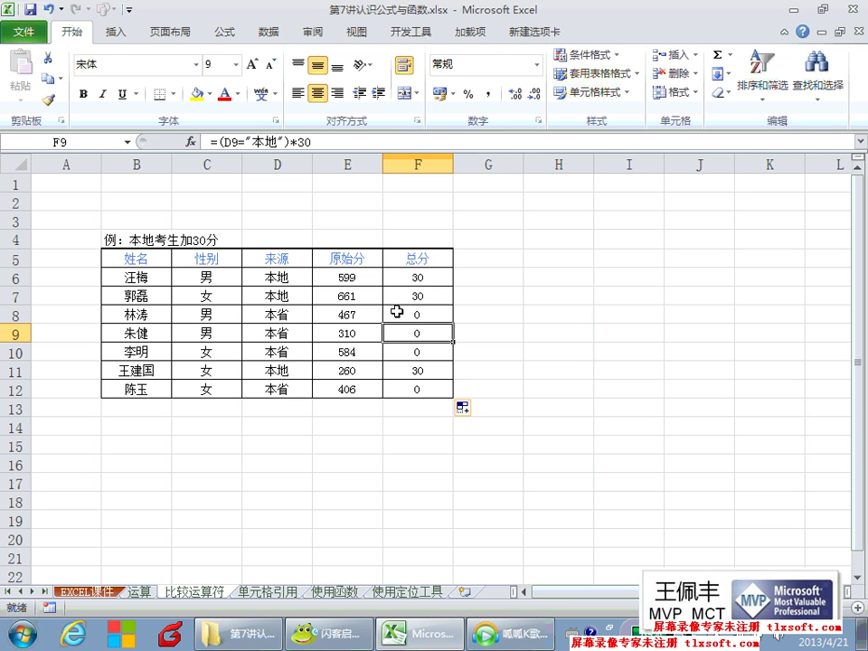
pyautogui.press('Up')
pyautogui.click(397, 334)
pyautogui.click(401, 295)
# Abandon a first edit of F6 and widen column F to fit the longer formula.
pyautogui.doubleClick(412, 277)
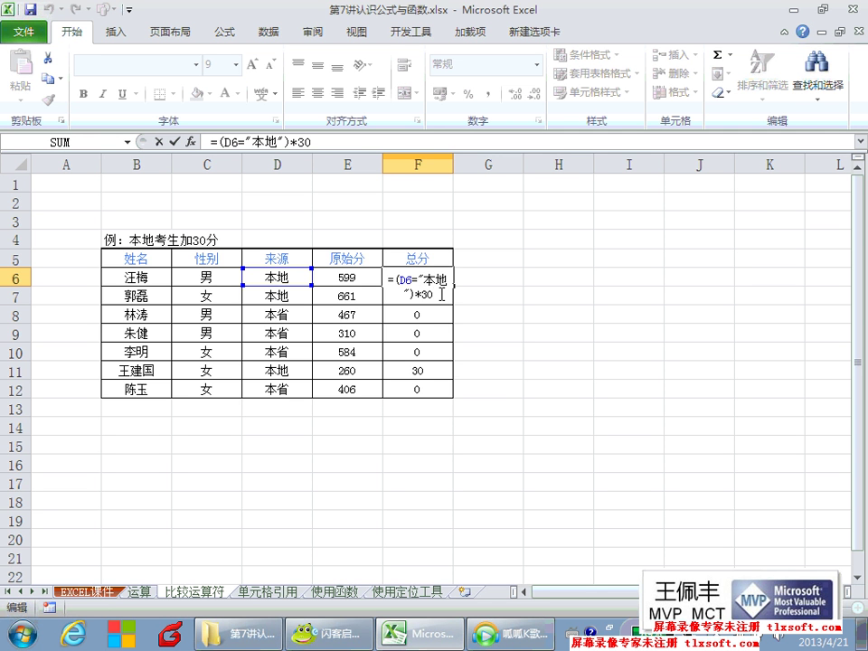
pyautogui.write('+')
pyautogui.press('Escape')
pyautogui.click(343, 143)
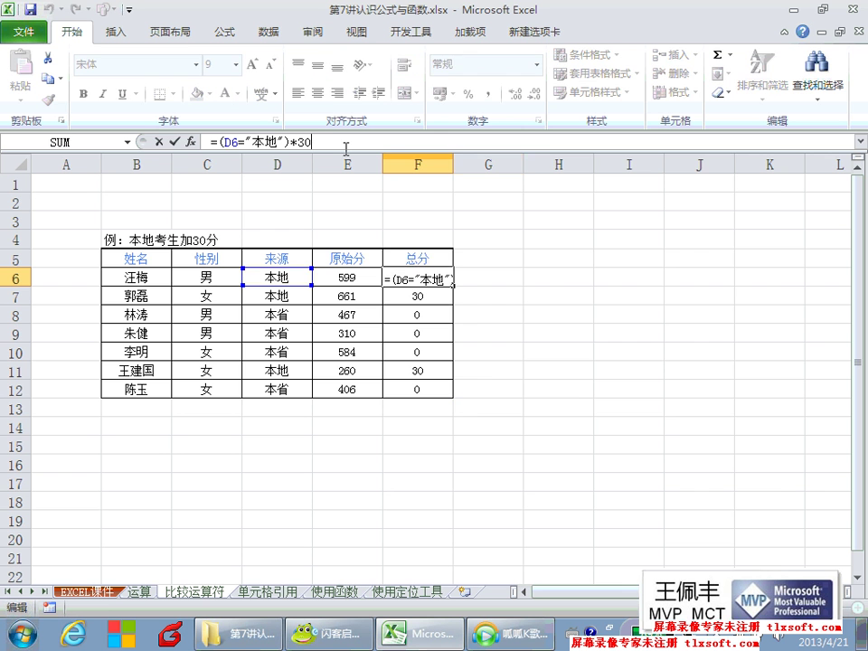
pyautogui.moveTo(453, 159); pyautogui.dragTo(569, 159)
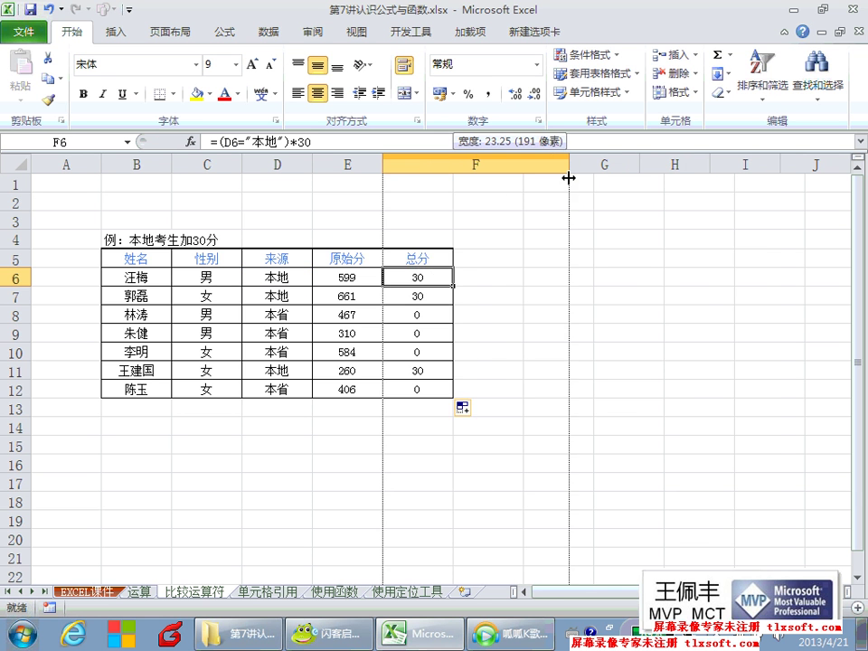
# Append +E6 so F6 reads =(D6="本地")*30+E6, showing 629.
pyautogui.doubleClick(482, 278)
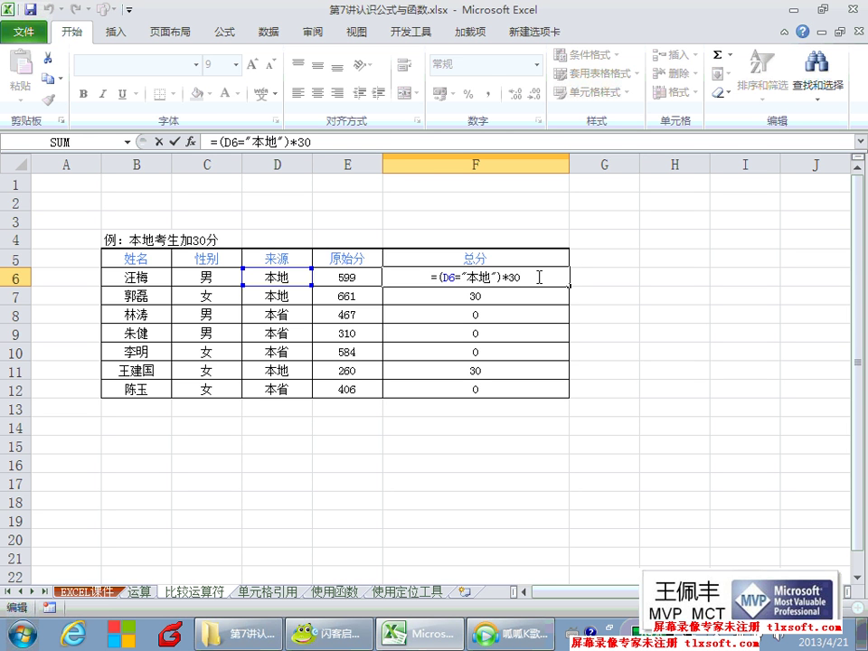
pyautogui.write('+')
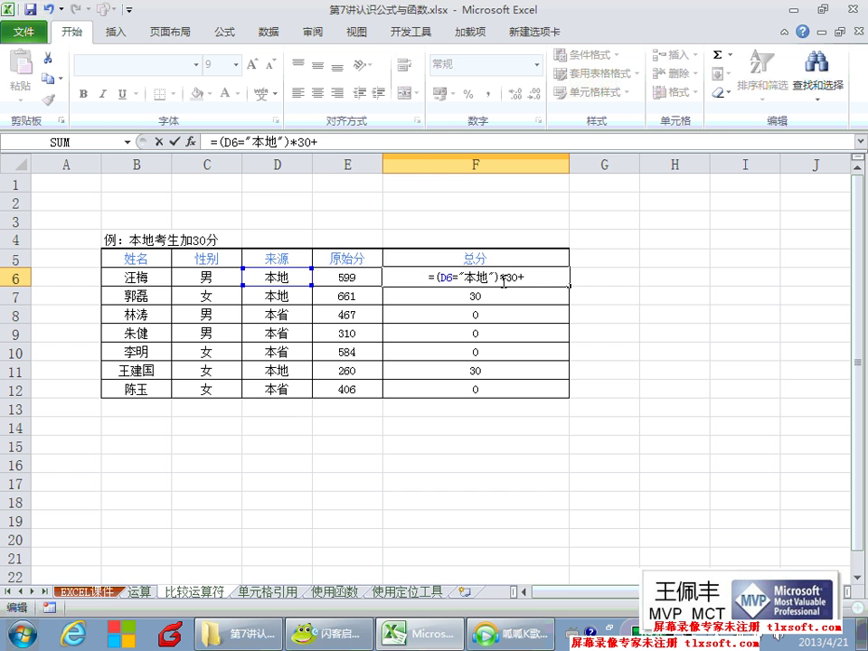
pyautogui.click(360, 276)
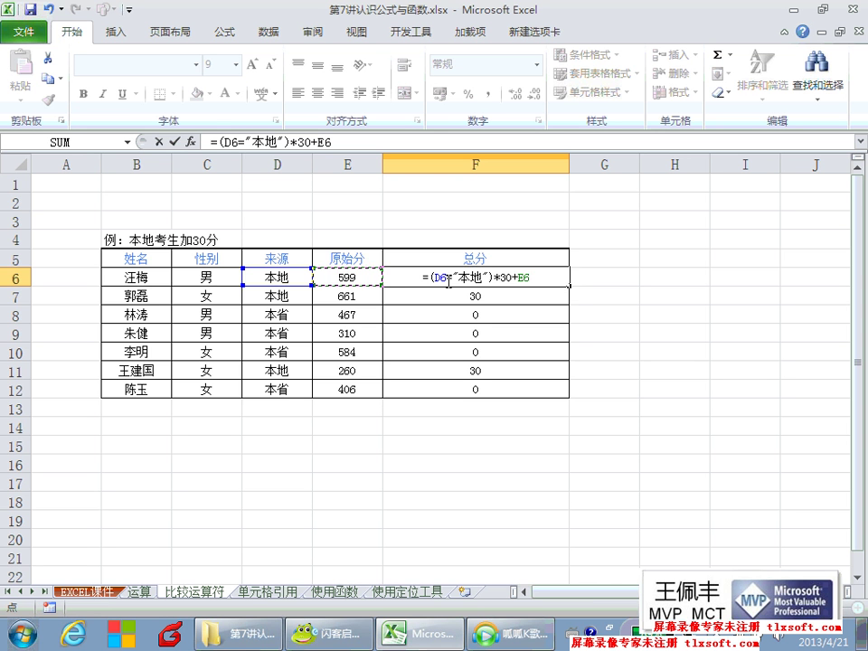
pyautogui.press('Return')
pyautogui.click(446, 280)
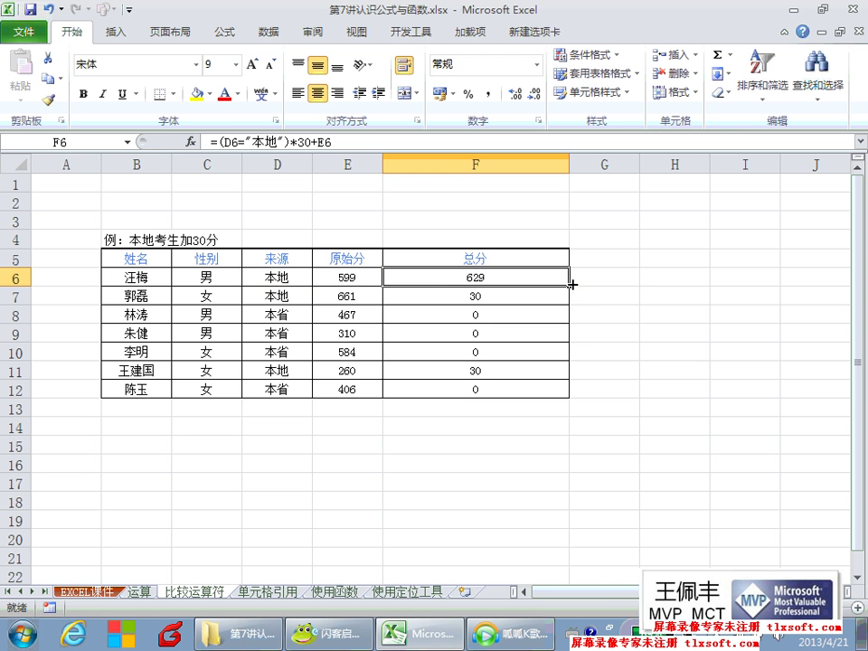
# Fill F6's total formula down to F12, narrow column F, and switch to the 呱呱 chat room.
pyautogui.moveTo(569, 285); pyautogui.dragTo(547, 392)
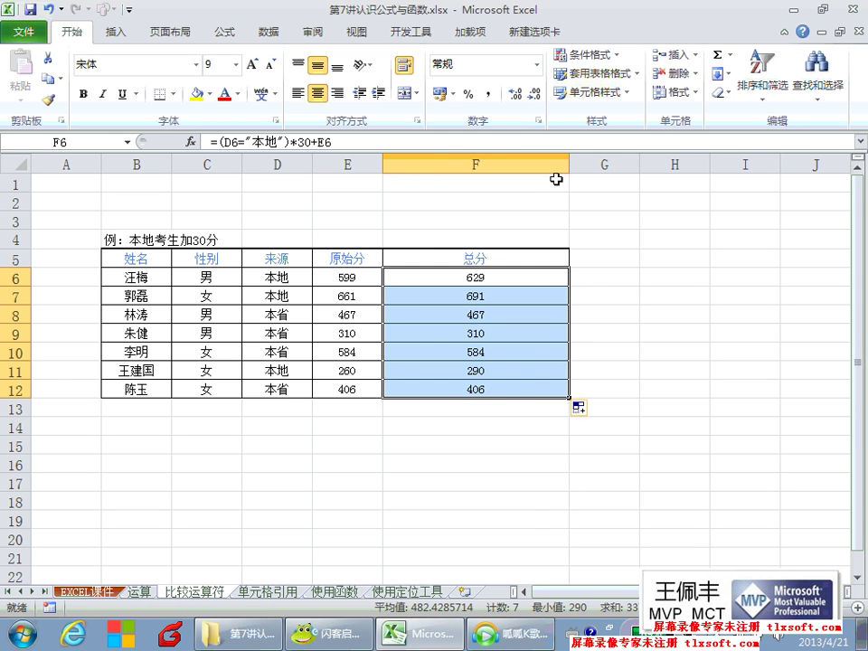
pyautogui.moveTo(570, 169); pyautogui.dragTo(492, 178)
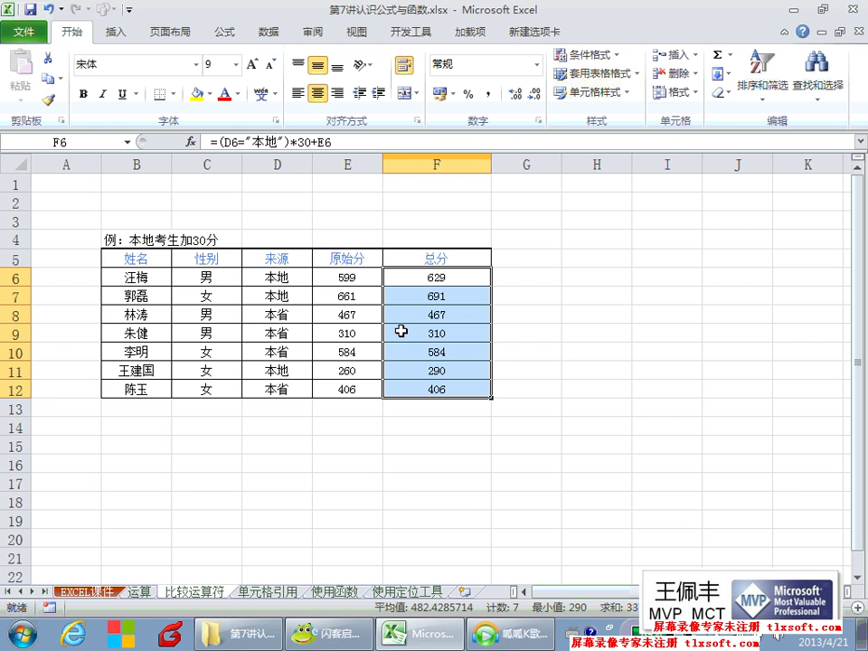
pyautogui.click(326, 633)
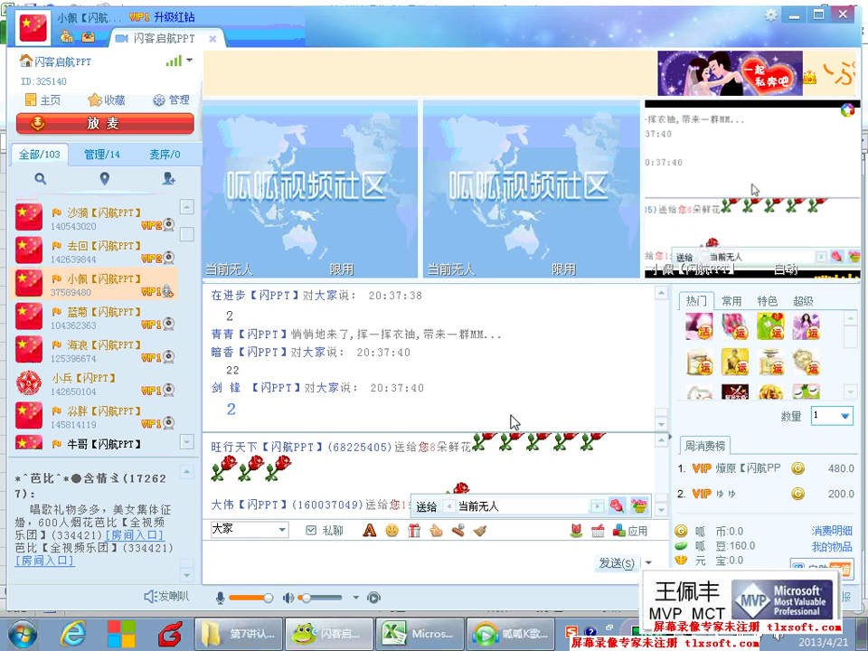
# Bring Excel forward, select F6 and the B4 title, then go back to the chat room.
pyautogui.click(418, 633)
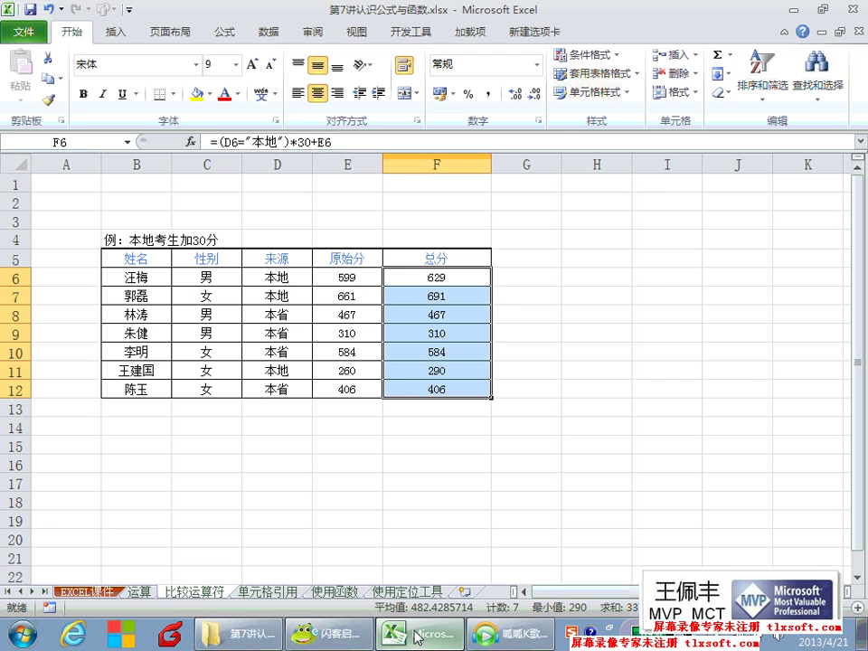
pyautogui.click(443, 280)
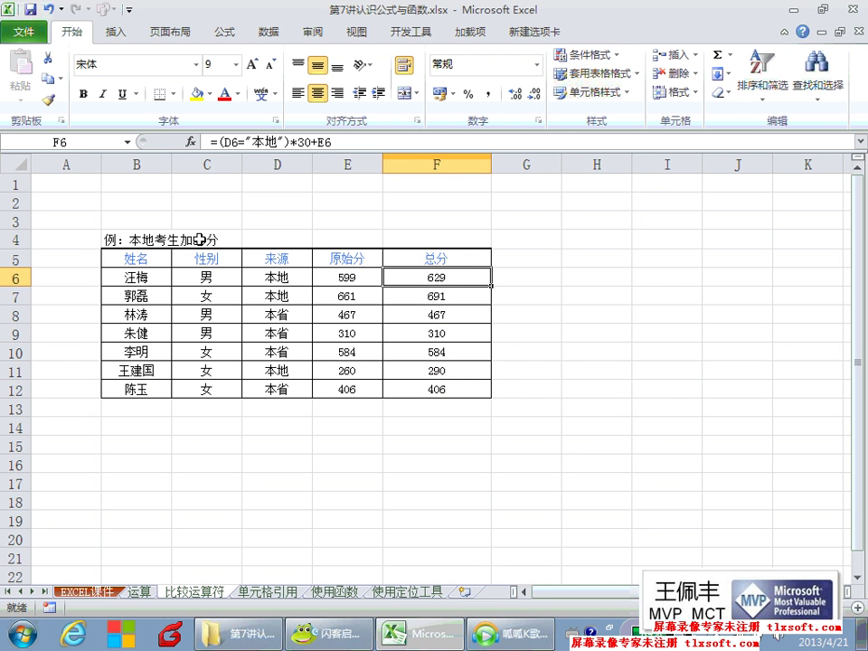
pyautogui.click(128, 238)
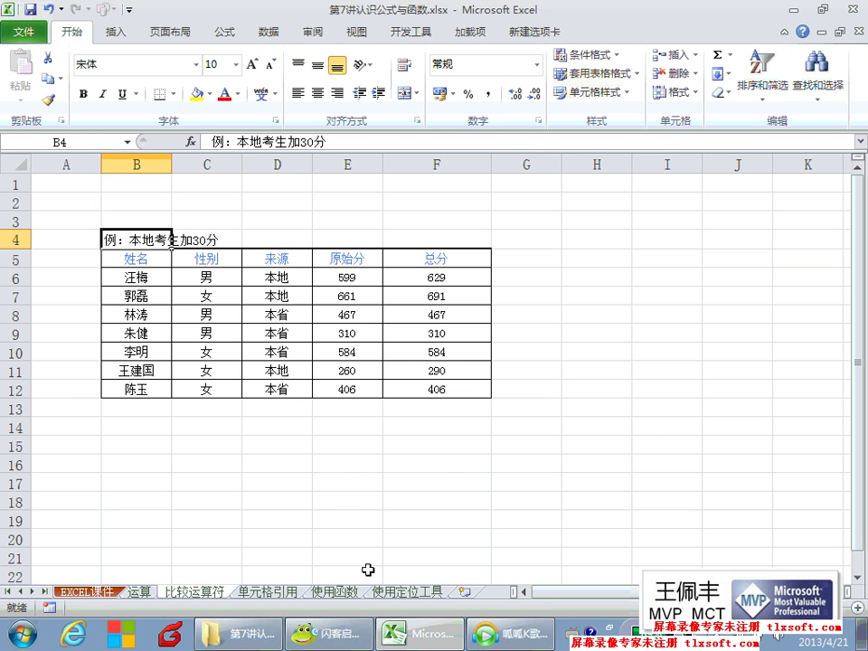
pyautogui.click(349, 631)
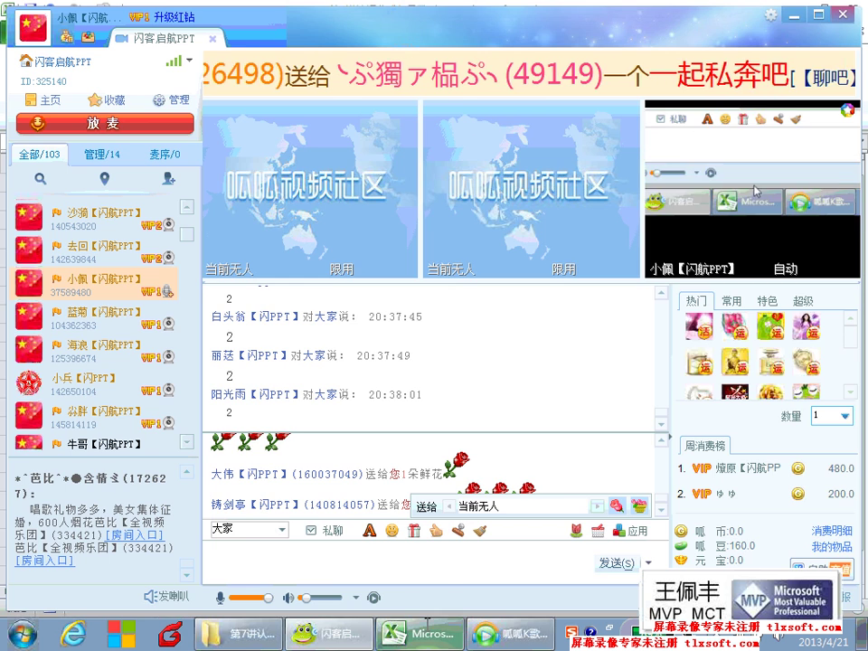
# Return to Excel and display the 运算 sheet with its 销售记录 sales table.
pyautogui.click(420, 633)
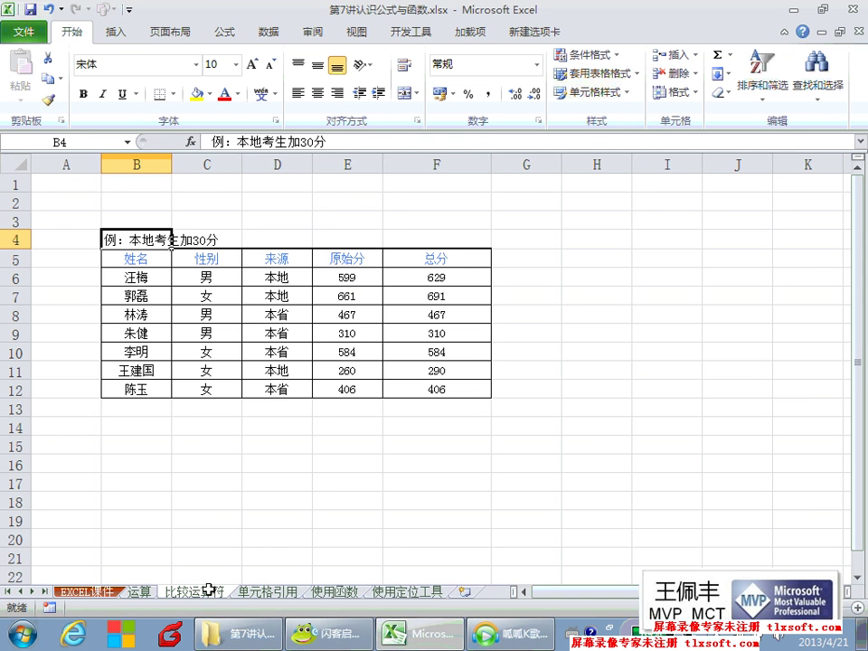
pyautogui.click(253, 593)
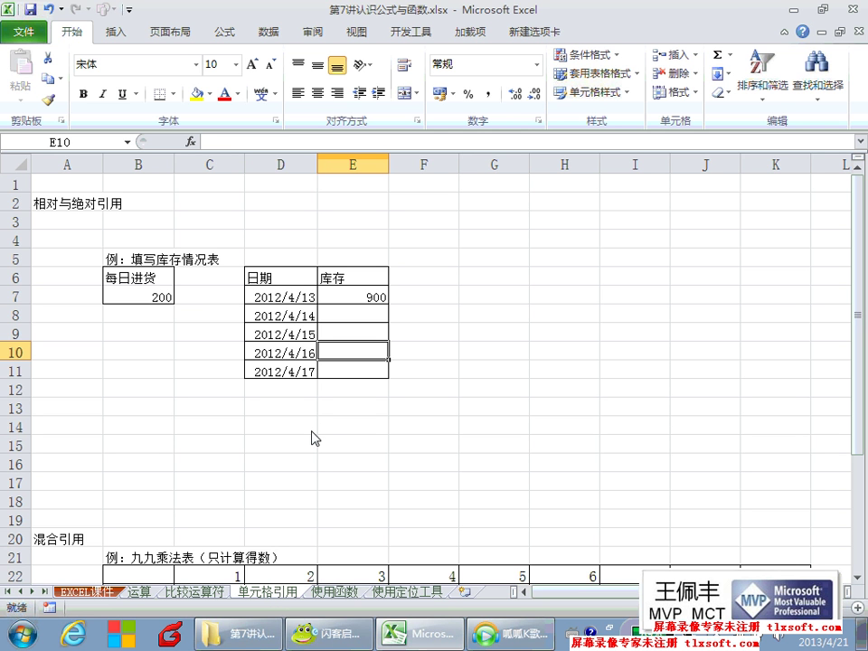
pyautogui.click(327, 633)
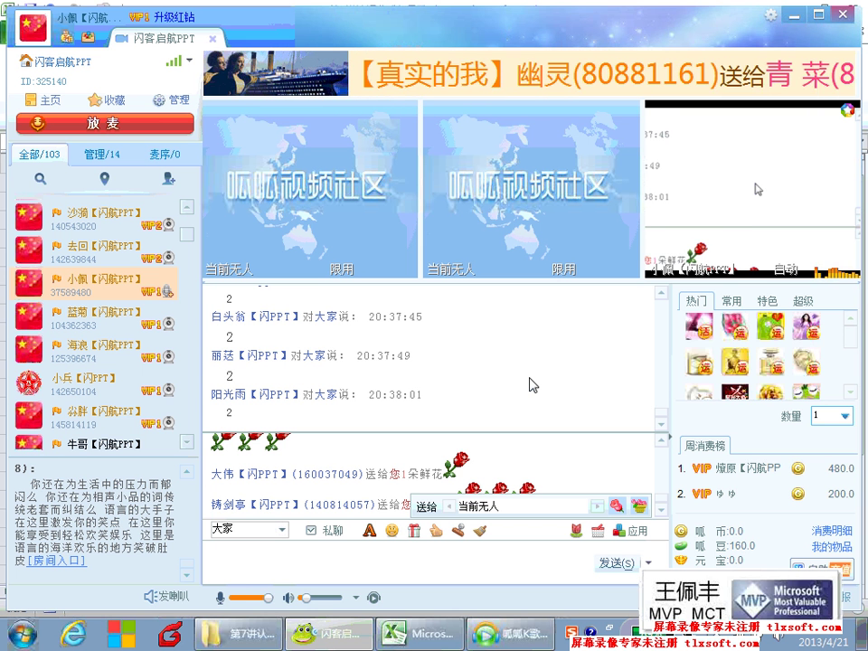
pyautogui.click(428, 636)
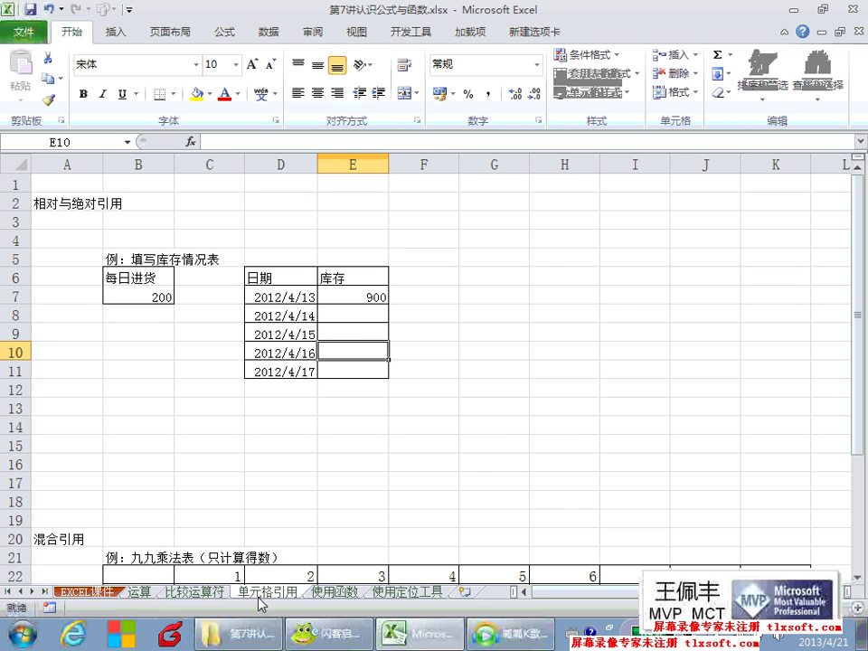
pyautogui.click(142, 592)
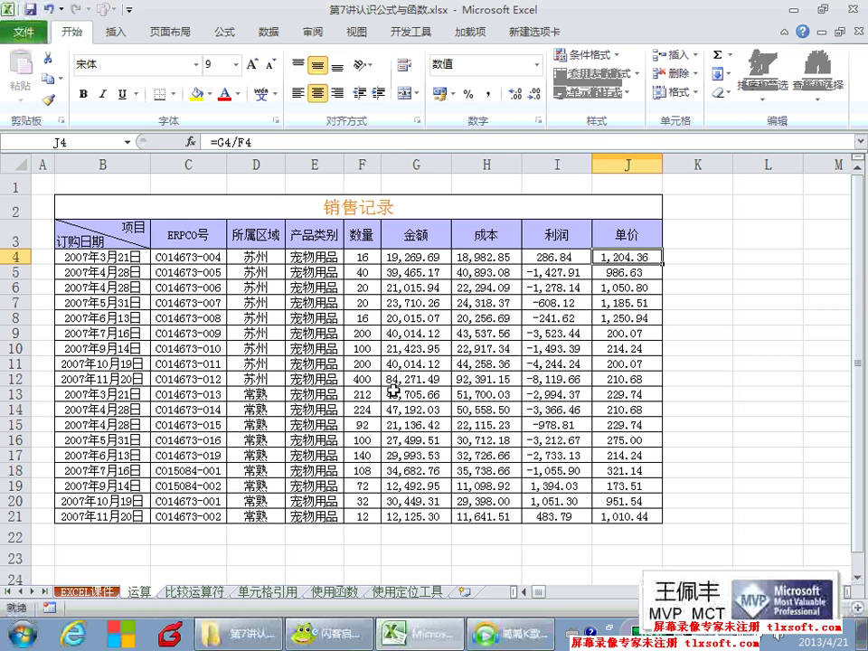
# Clear the 单价 values in J4:J21 and the 利润 values in I4:I21.
pyautogui.click(563, 256)
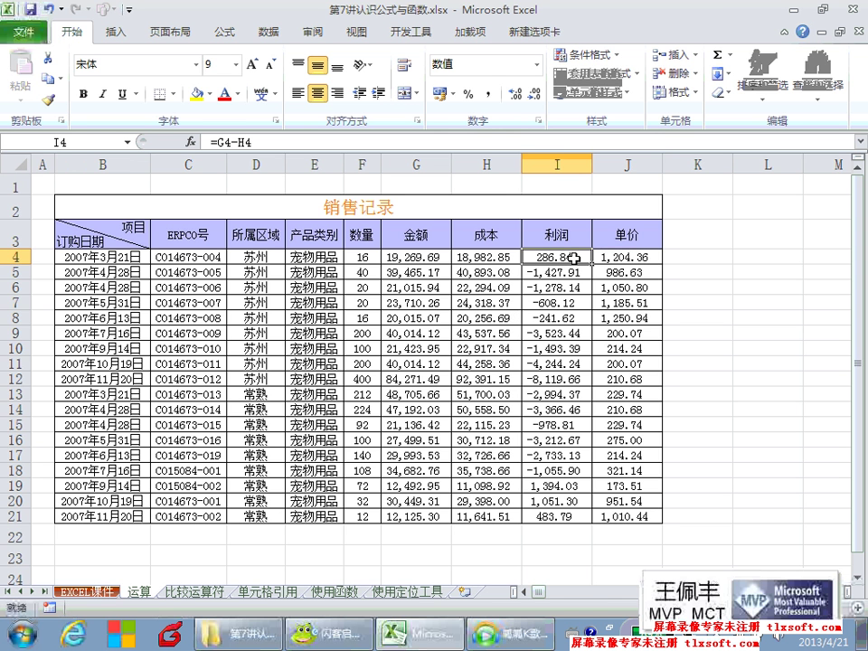
pyautogui.moveTo(605, 260); pyautogui.dragTo(604, 511)
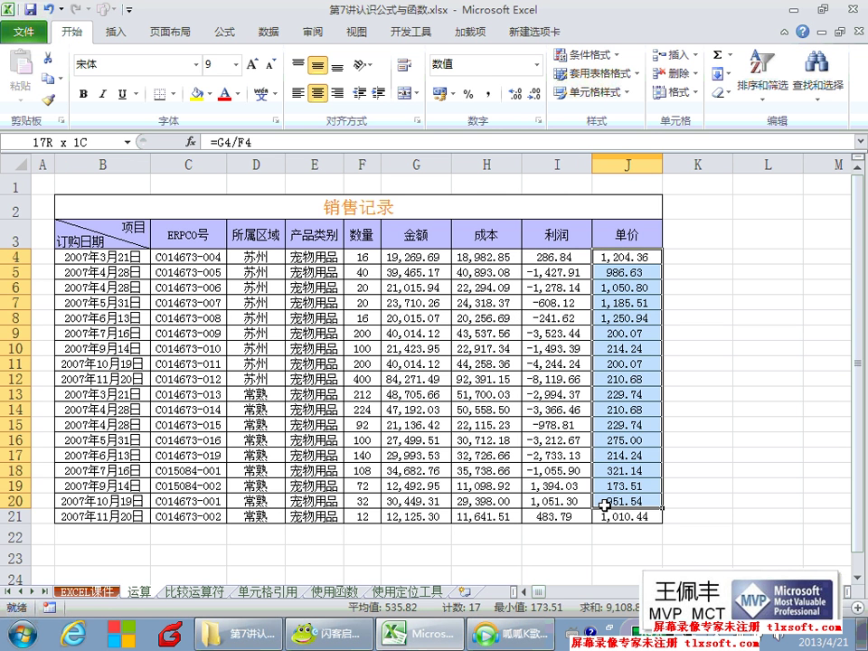
pyautogui.press('Delete')
pyautogui.moveTo(553, 256); pyautogui.dragTo(558, 516)
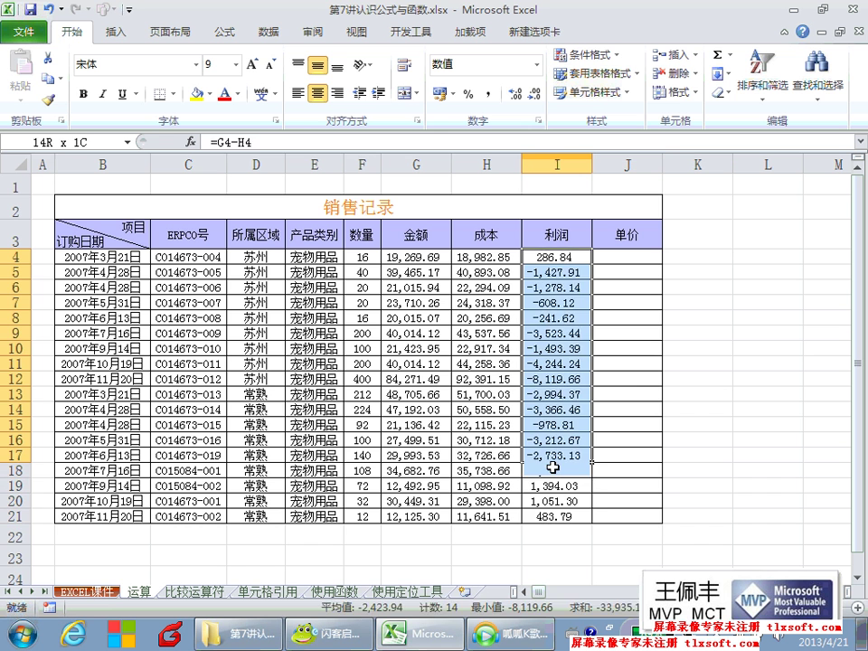
pyautogui.press('Delete')
# Enter =G4/F4 in I4 and fill it down to the rows below.
pyautogui.click(556, 256)
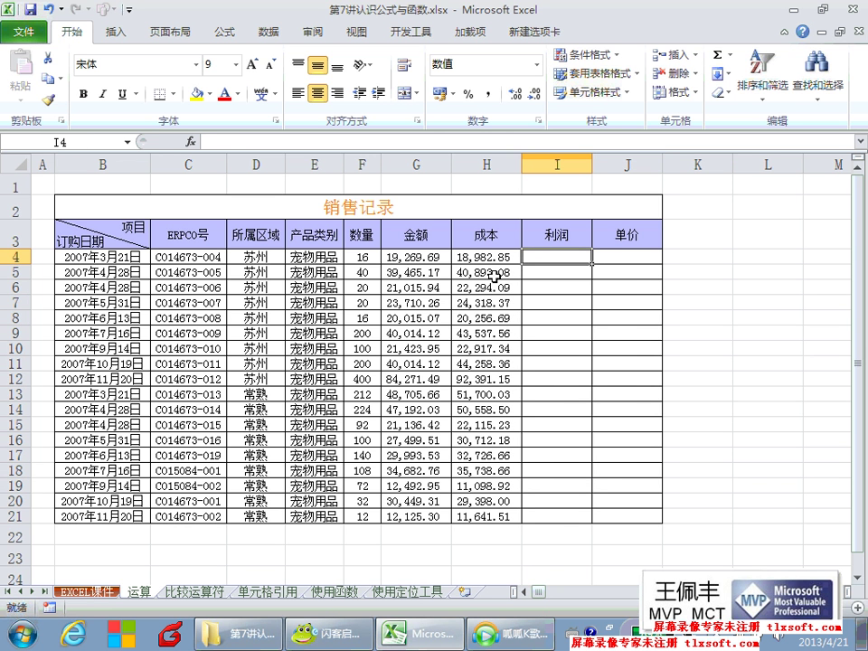
pyautogui.write('=')
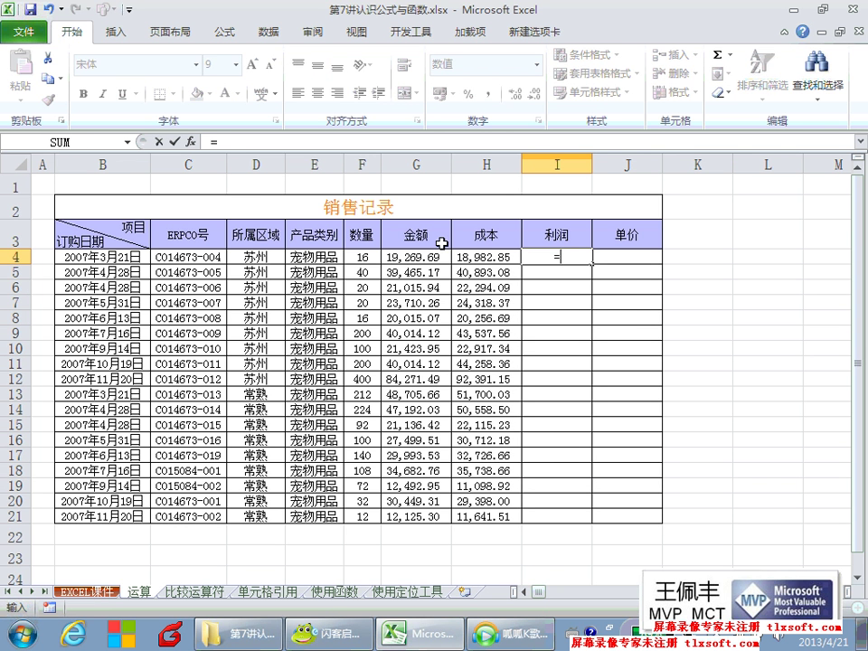
pyautogui.click(437, 254)
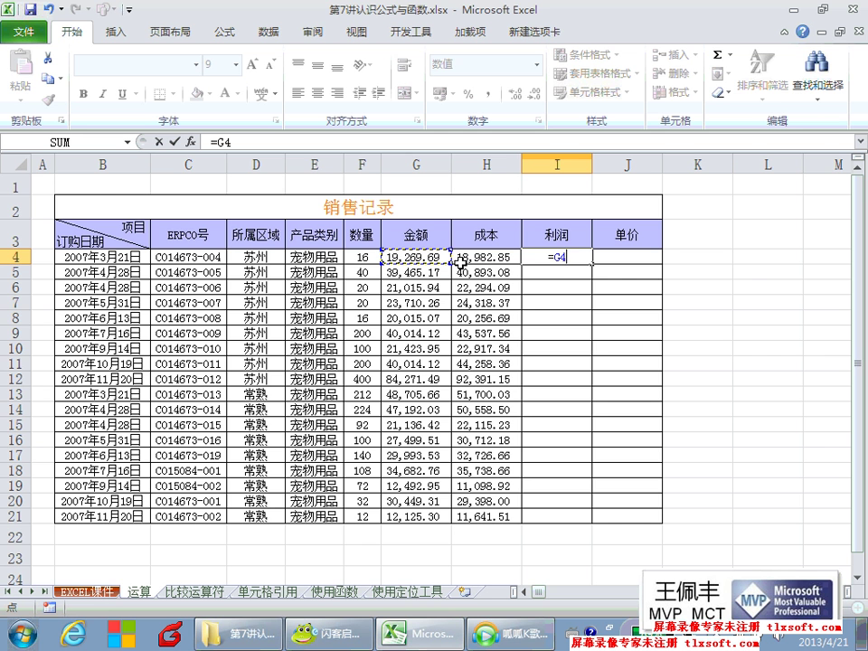
pyautogui.write('/')
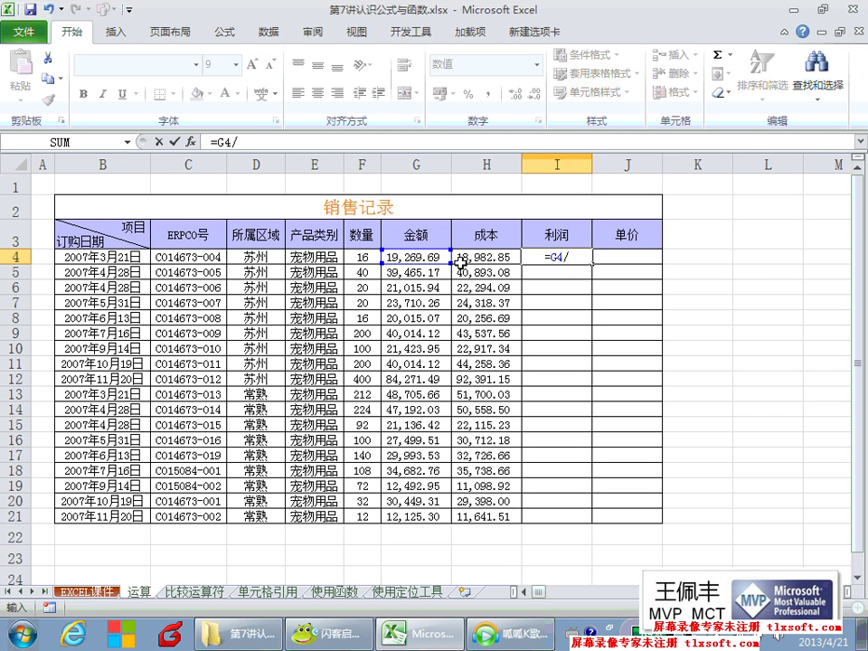
pyautogui.click(362, 257)
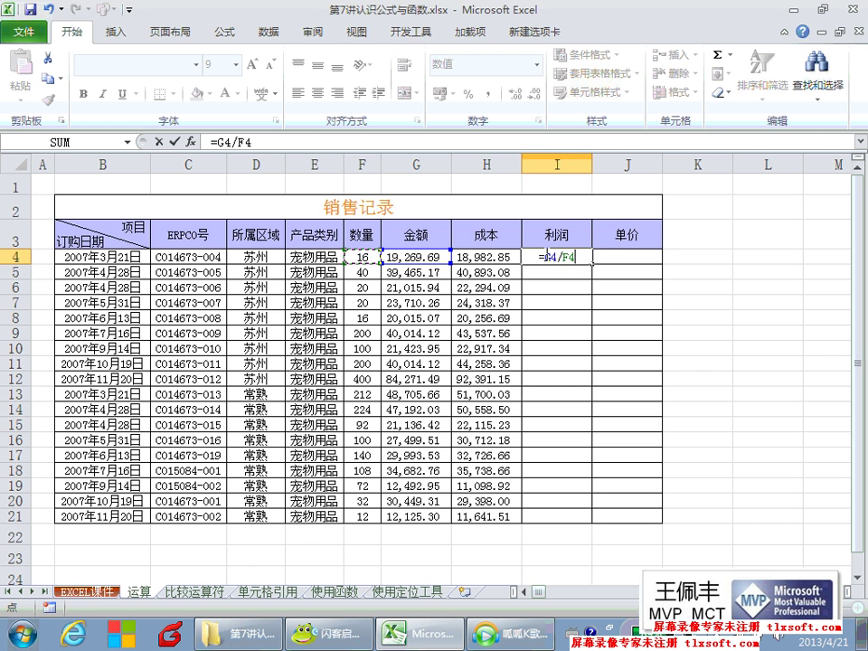
pyautogui.press('Return')
pyautogui.click(548, 256)
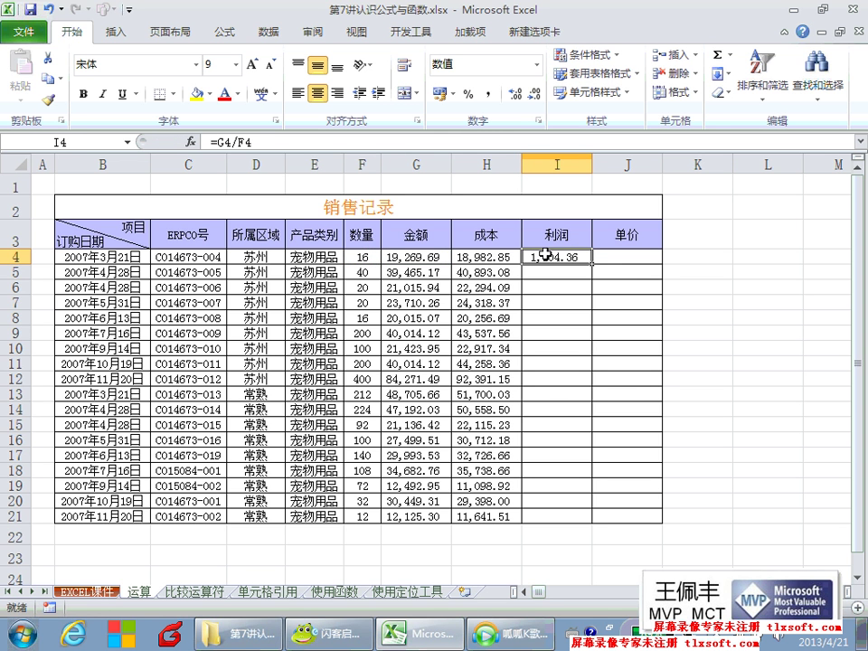
pyautogui.moveTo(588, 263); pyautogui.dragTo(593, 276)
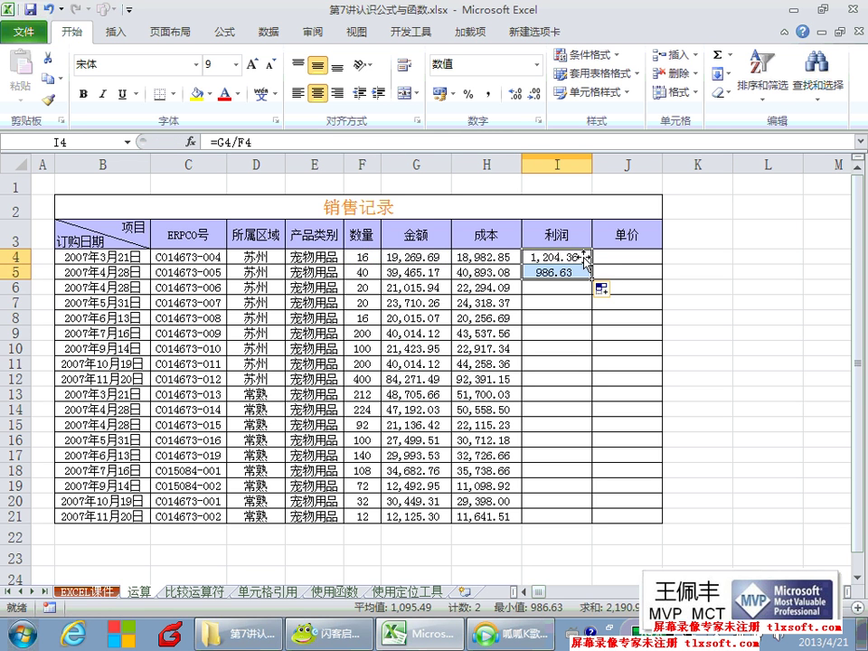
# Open the I4, I5 and I6 formulas to show their shifted references.
pyautogui.doubleClick(585, 259)
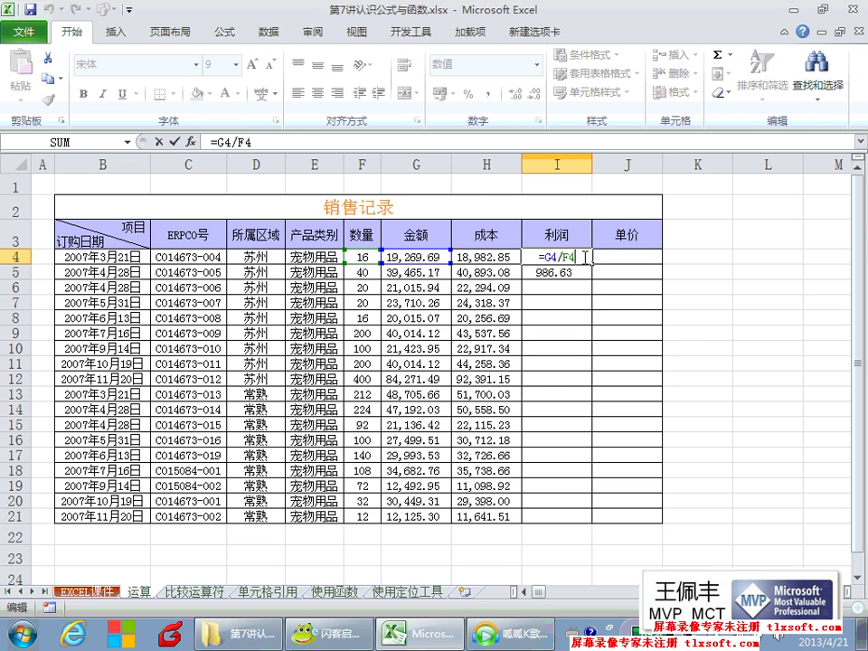
pyautogui.press('Escape')
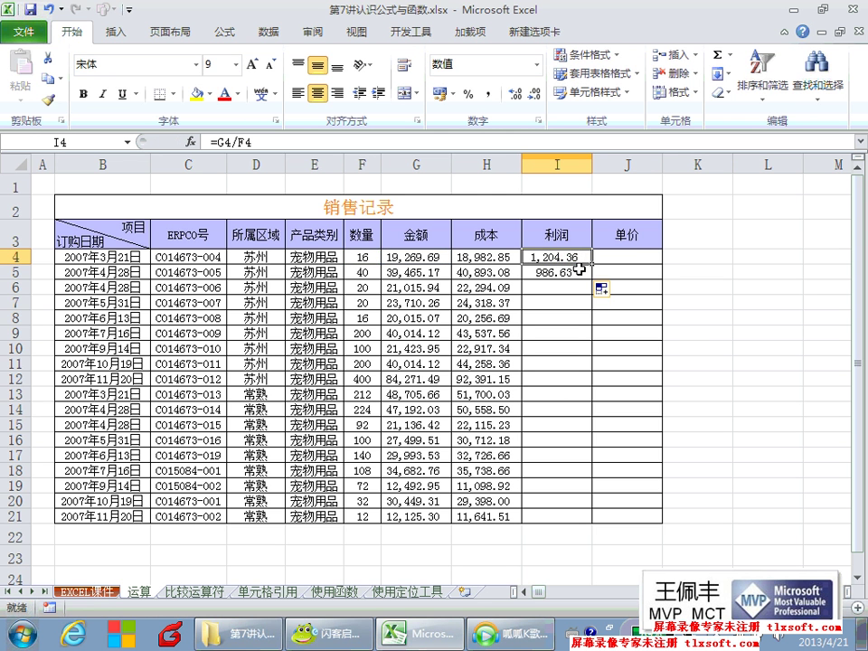
pyautogui.doubleClick(579, 270)
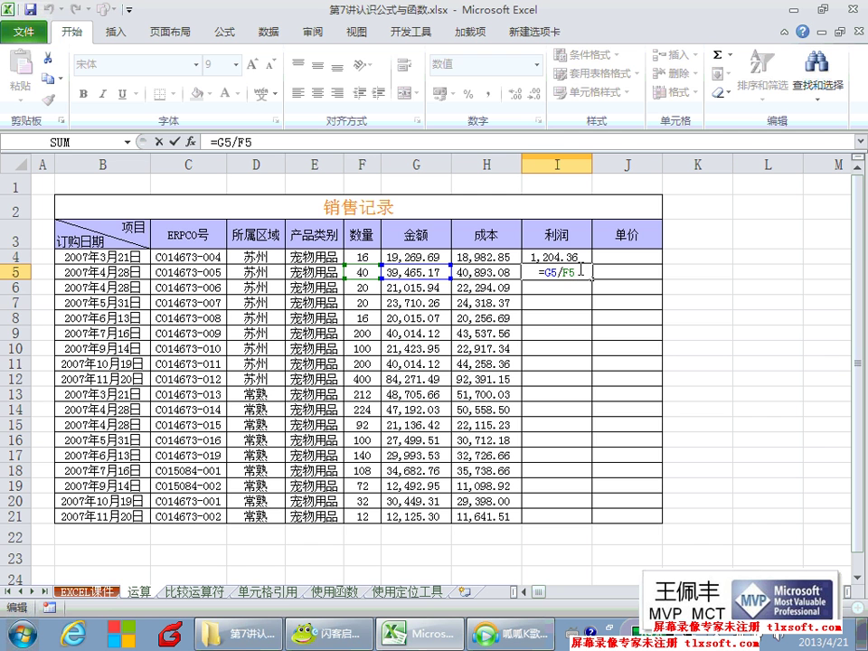
pyautogui.press('Return')
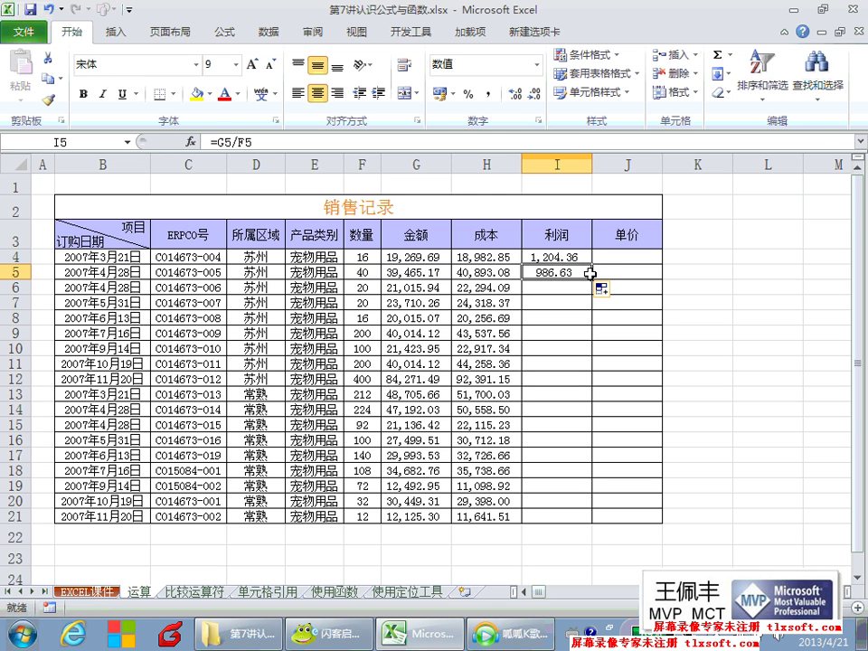
pyautogui.doubleClick(587, 288)
pyautogui.write('=G6/F6')
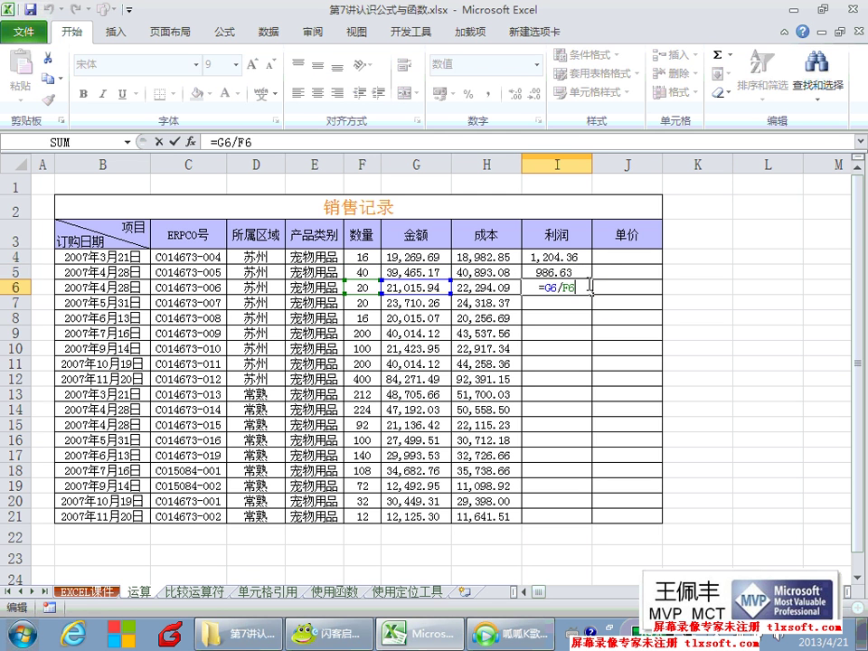
pyautogui.hotkey('ctrl', 'Return')
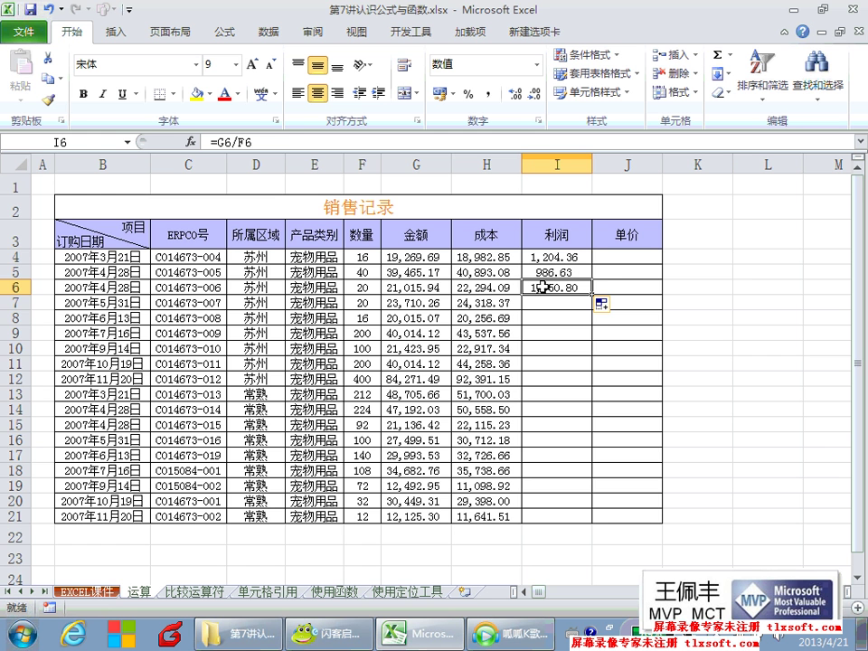
# Highlight each row's F–H values beside its I4, I5 and I6 formula to compare references.
pyautogui.click(438, 286)
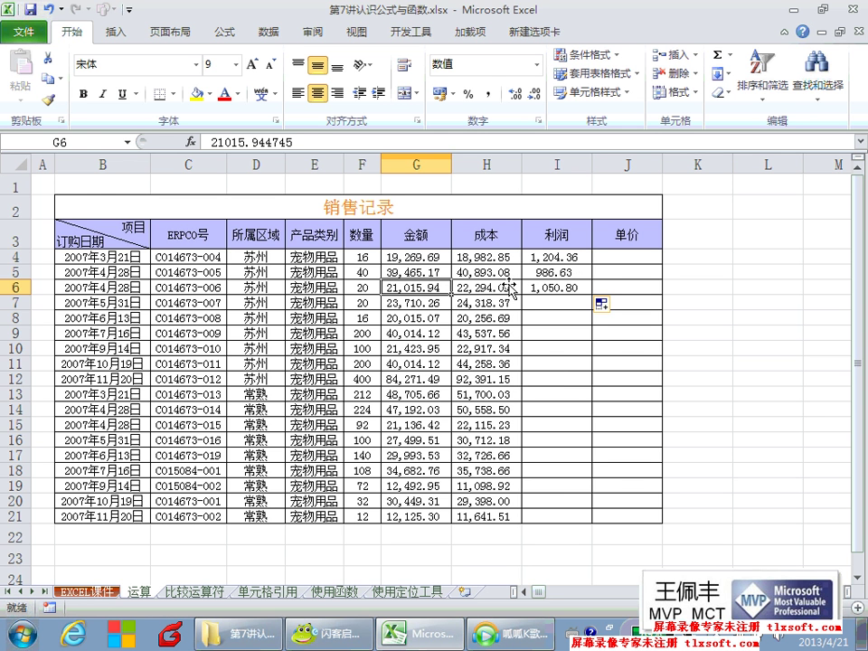
pyautogui.click(543, 288)
pyautogui.click(500, 281)
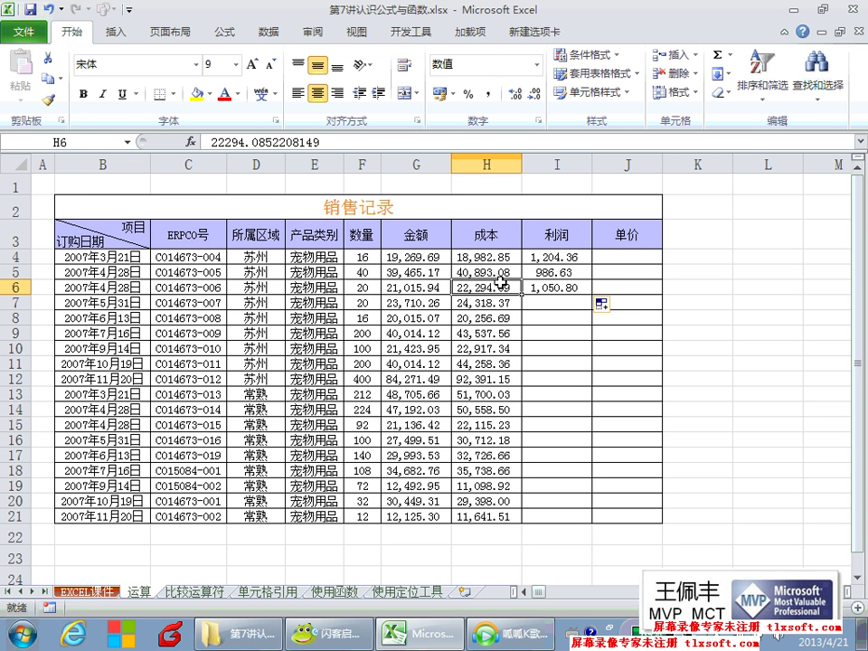
pyautogui.click(532, 260)
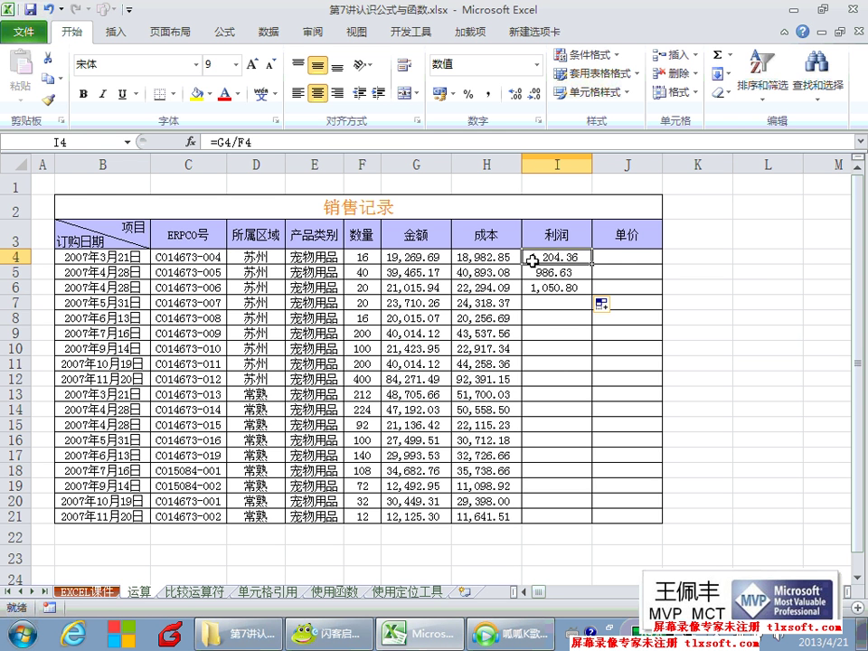
pyautogui.moveTo(488, 257); pyautogui.dragTo(362, 257)
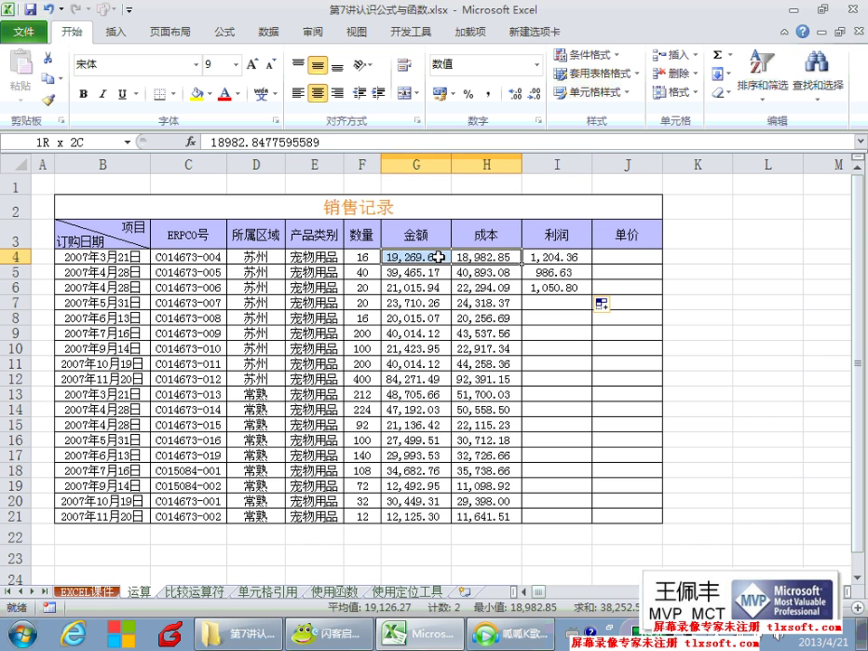
pyautogui.click(536, 271)
pyautogui.moveTo(490, 272); pyautogui.dragTo(362, 272)
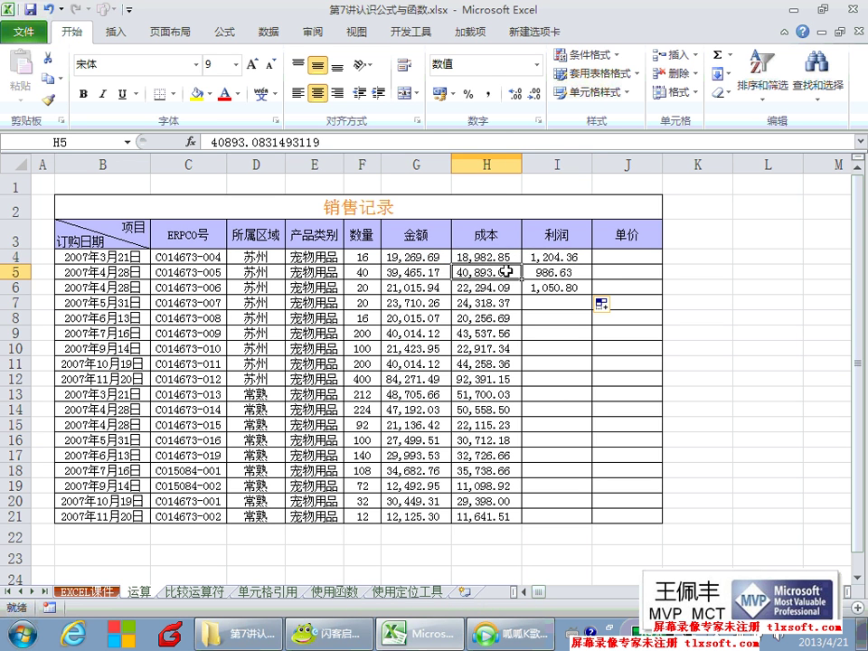
pyautogui.click(536, 288)
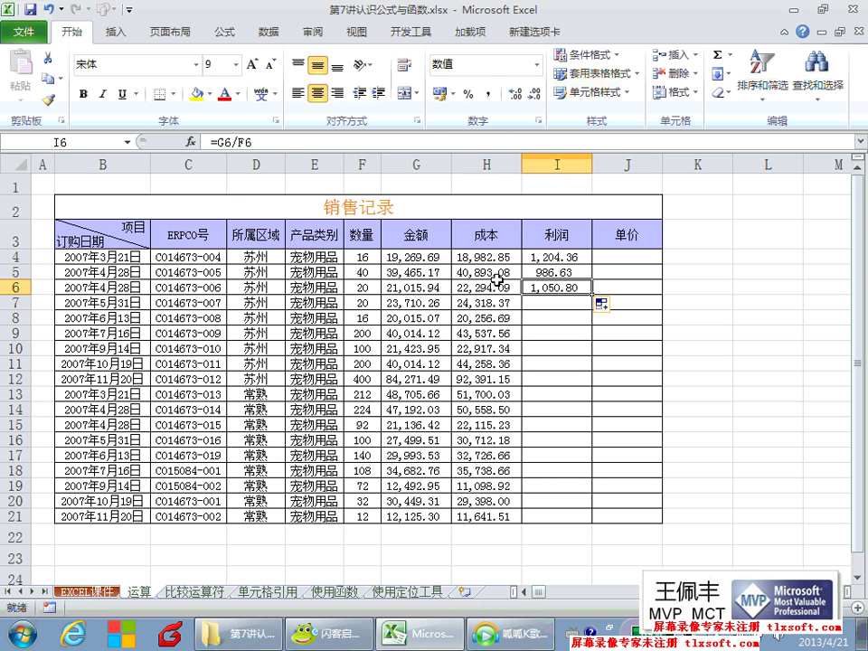
pyautogui.moveTo(492, 287); pyautogui.dragTo(376, 287)
pyautogui.click(542, 288)
pyautogui.click(453, 287)
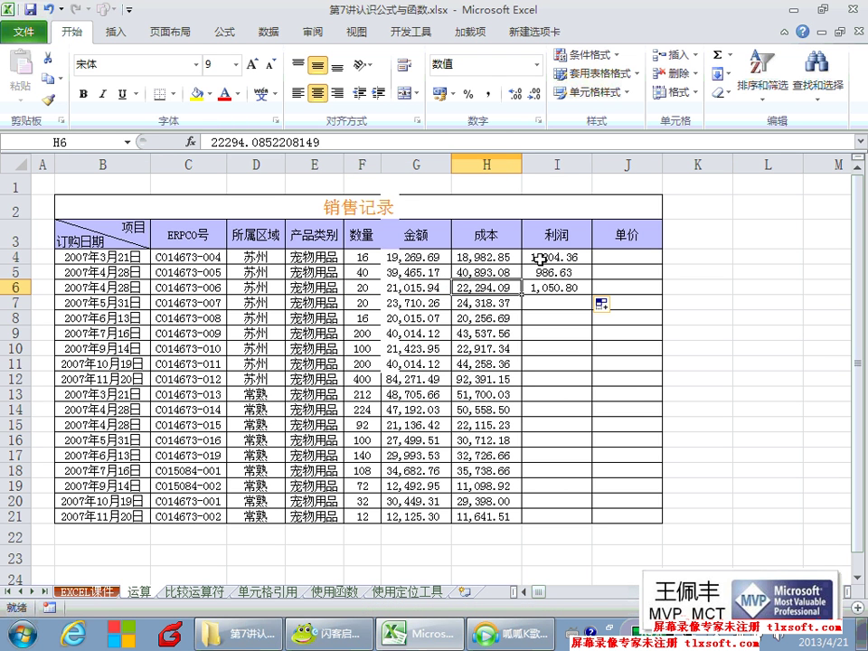
pyautogui.doubleClick(539, 257)
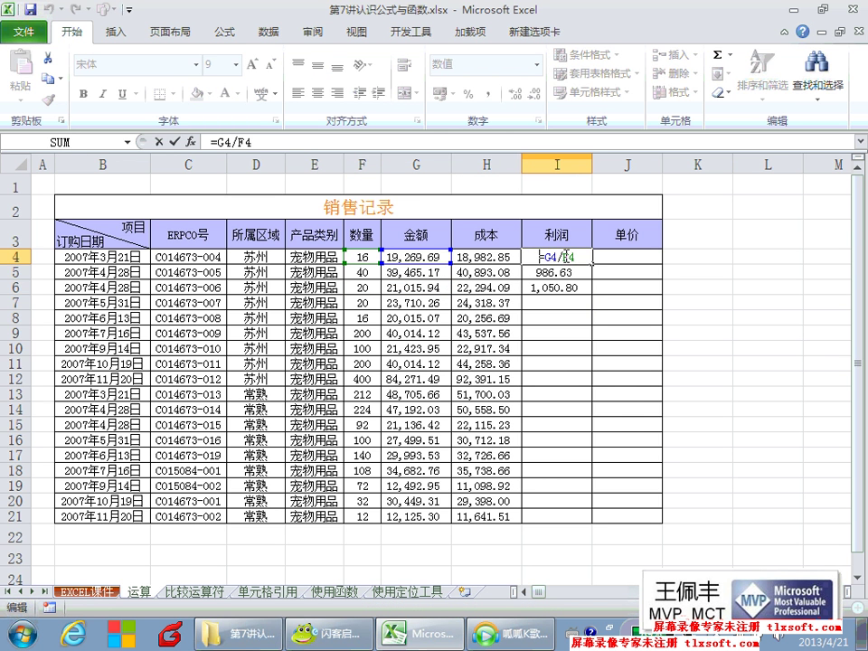
pyautogui.hotkey('ctrl', 'Return')
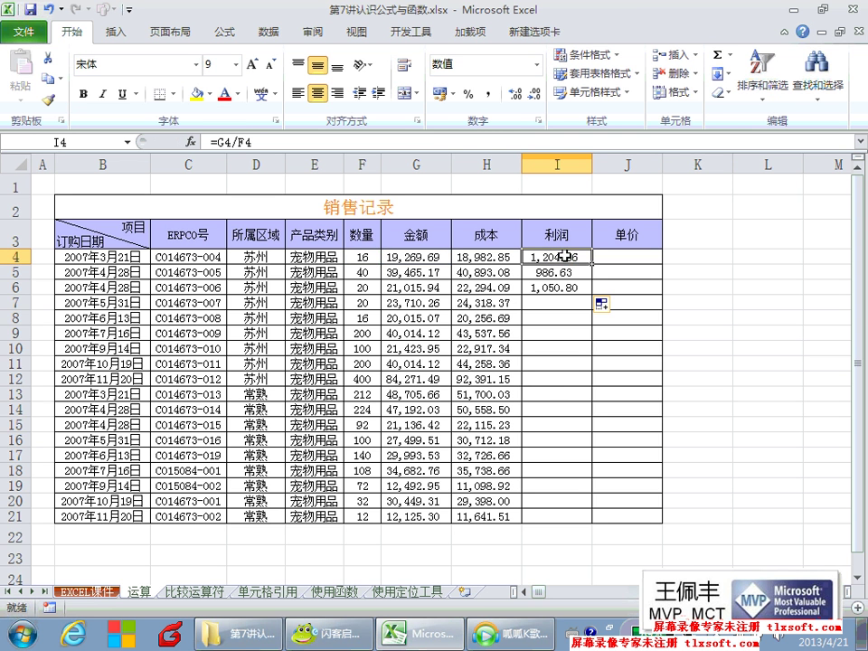
pyautogui.doubleClick(549, 251)
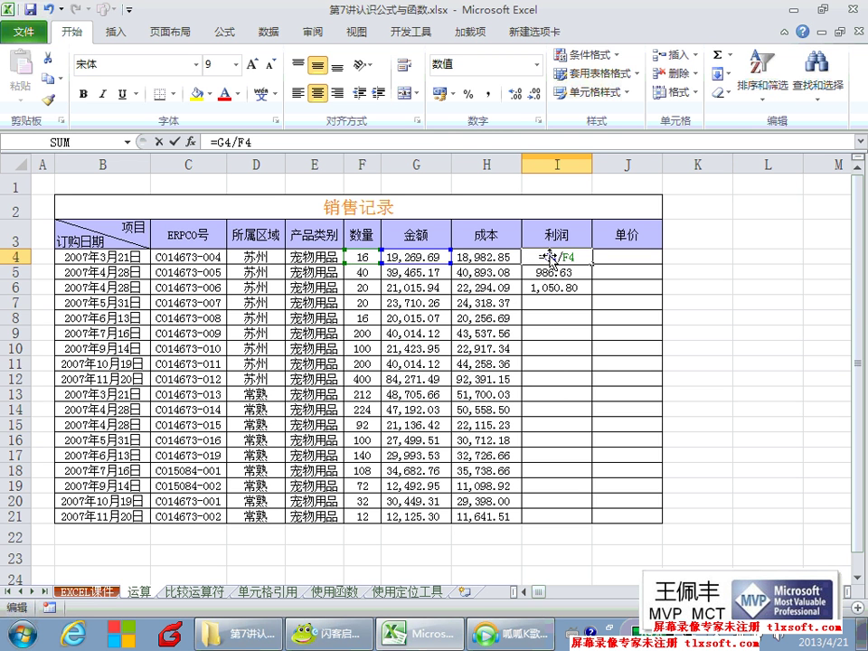
pyautogui.doubleClick(549, 257)
pyautogui.press('Escape')
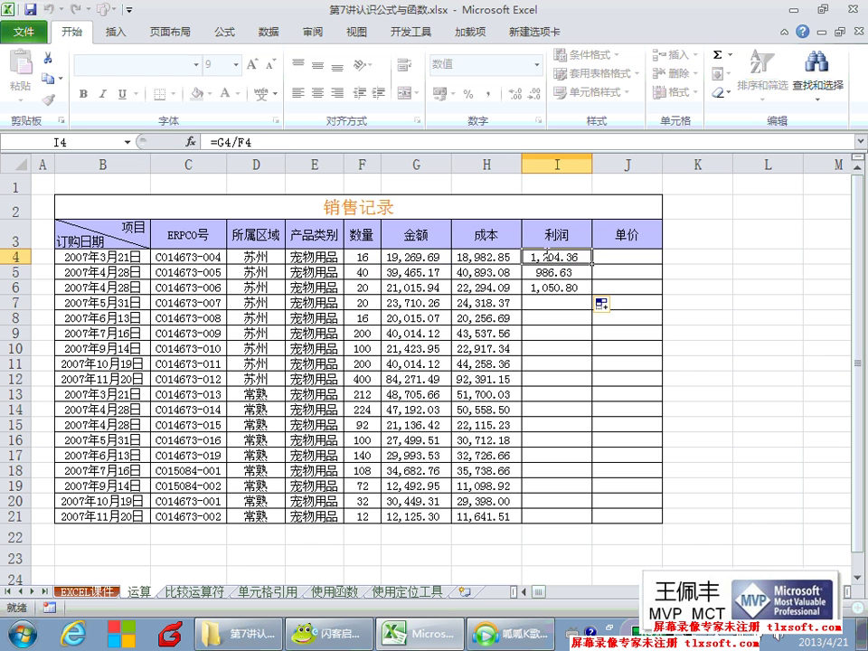
pyautogui.click(418, 256)
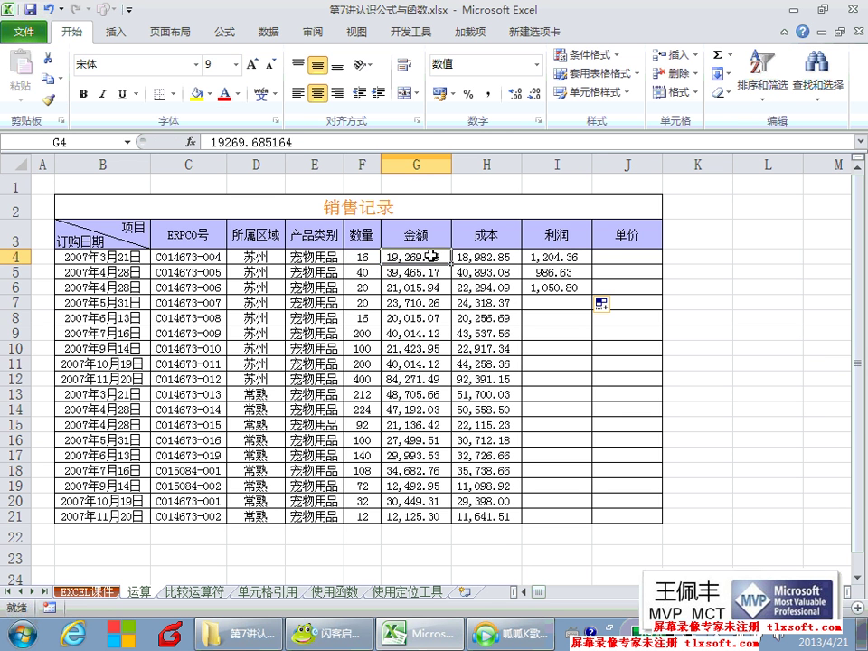
pyautogui.click(539, 256)
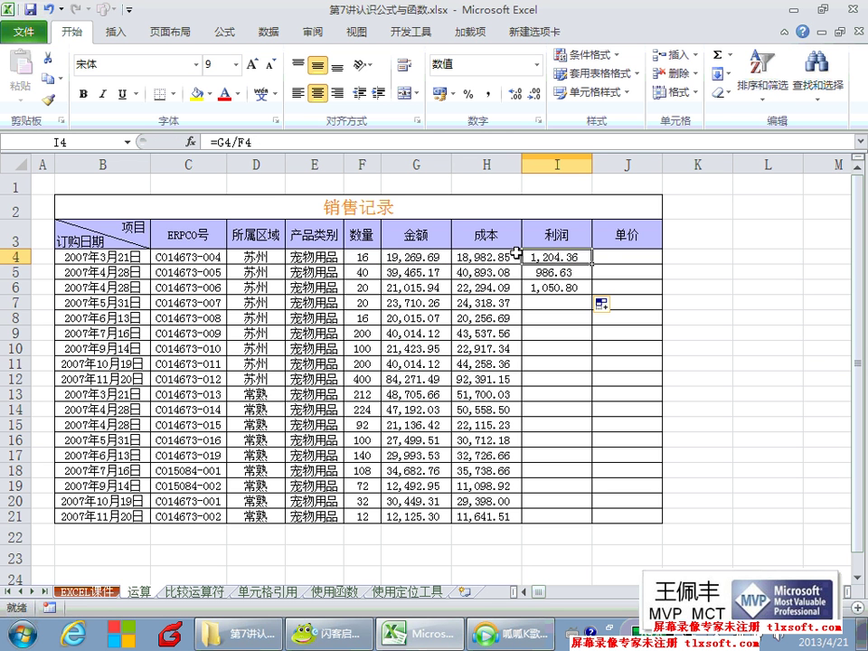
pyautogui.click(425, 258)
pyautogui.click(482, 258)
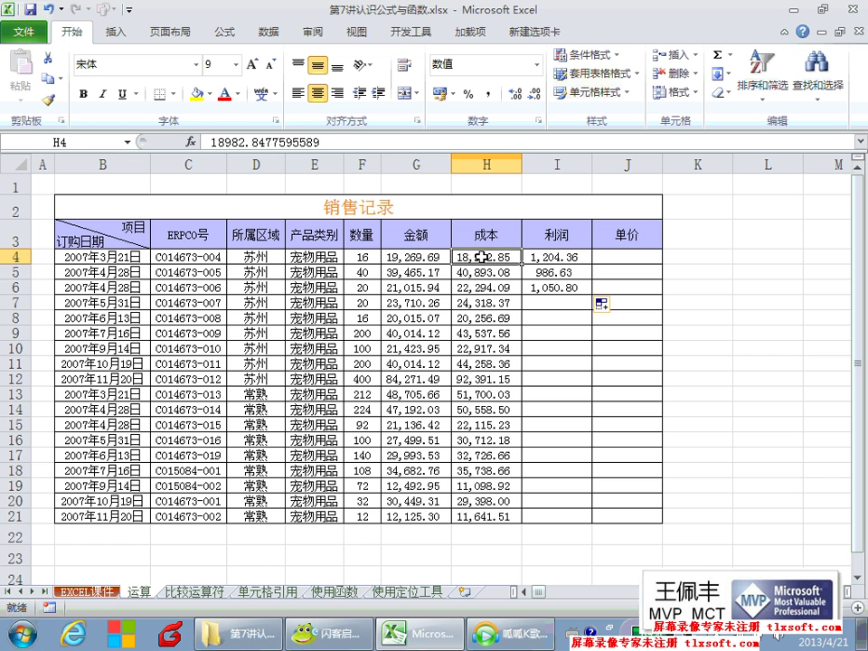
pyautogui.click(539, 272)
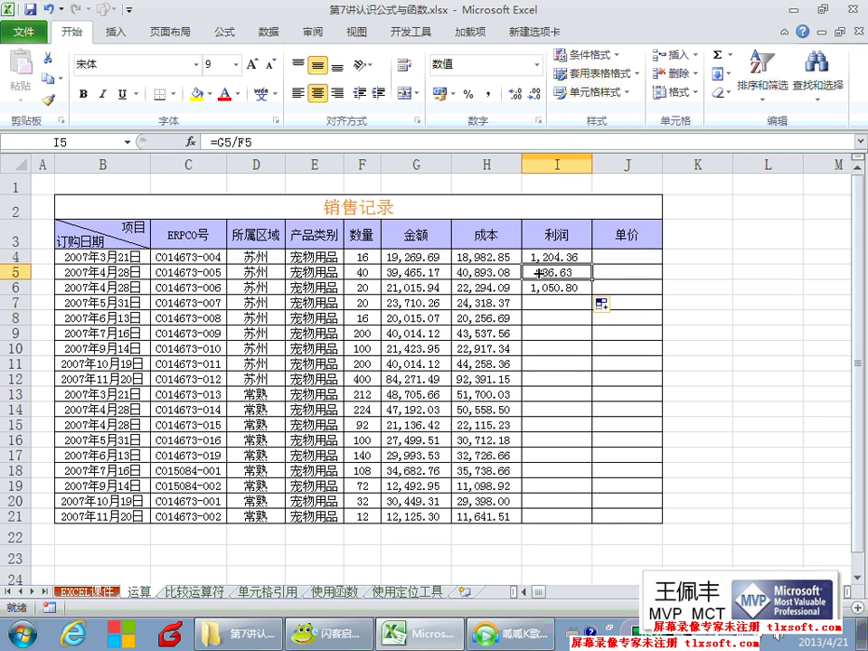
pyautogui.click(434, 273)
pyautogui.click(469, 268)
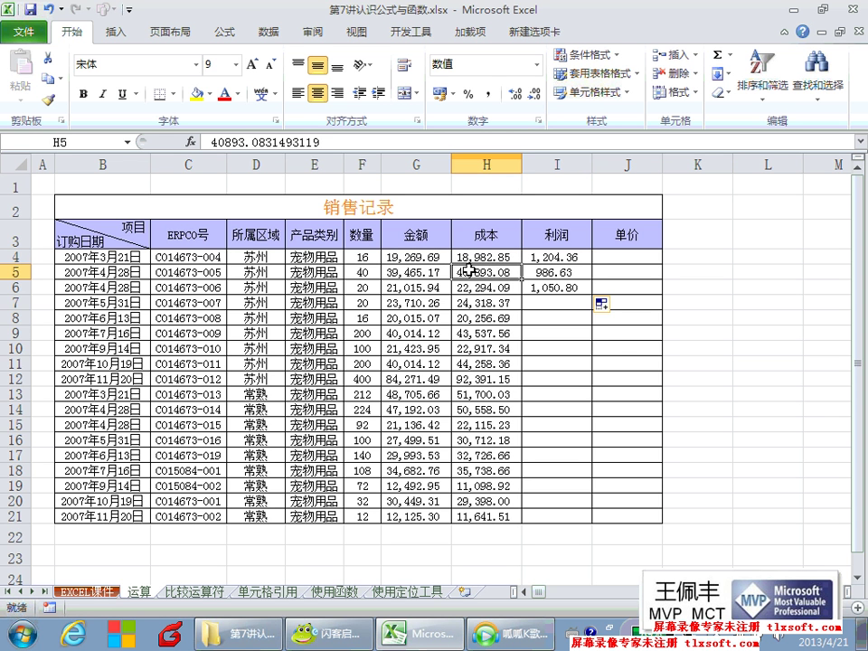
pyautogui.click(547, 288)
pyautogui.click(441, 287)
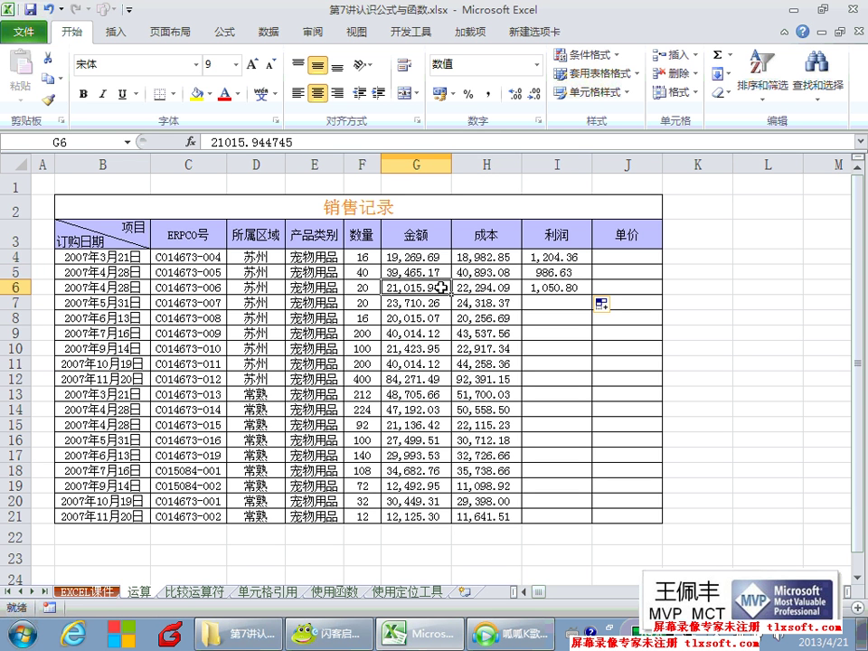
pyautogui.click(473, 286)
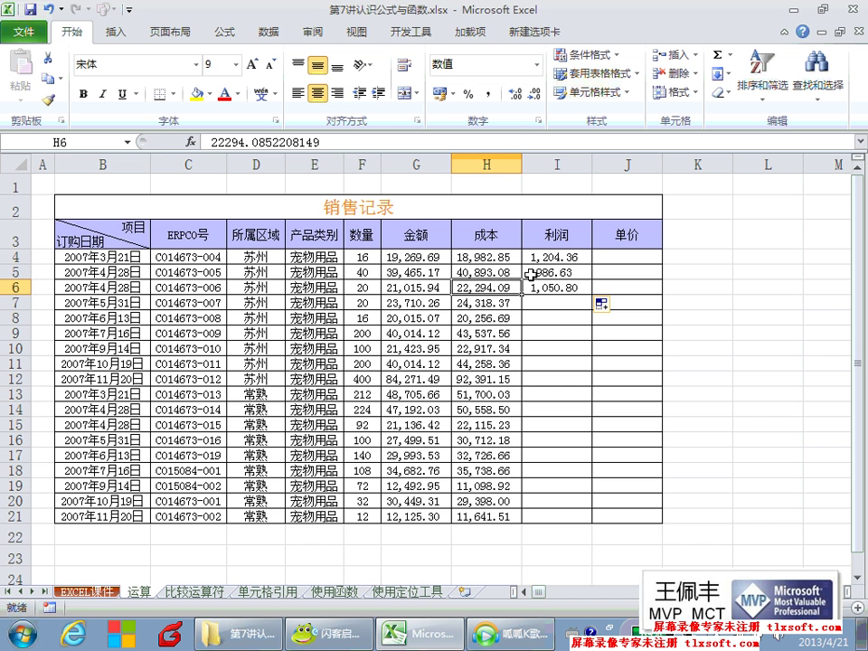
# Fill the profit formula down to I13, then clear I4:I13.
pyautogui.doubleClick(549, 256)
pyautogui.press('Escape')
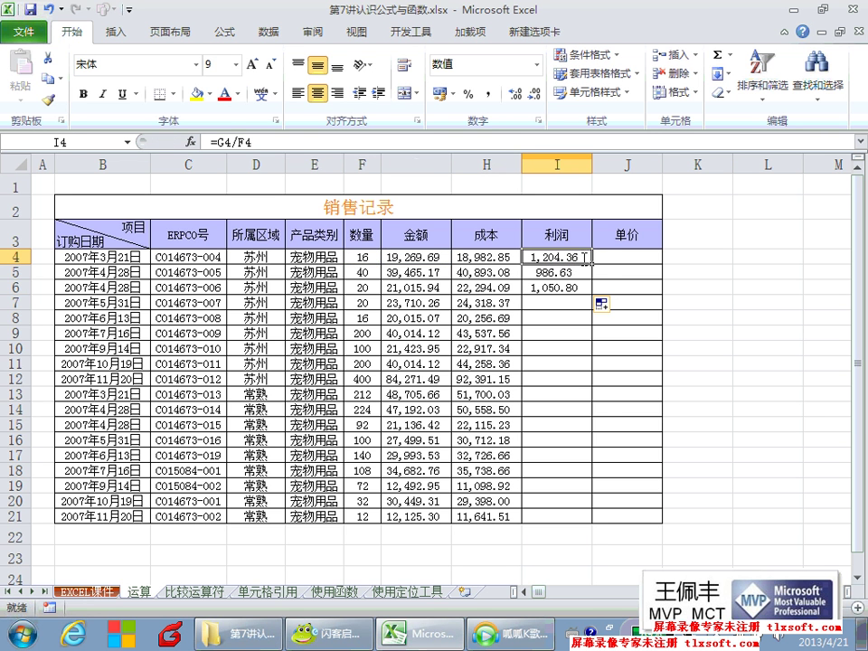
pyautogui.moveTo(592, 264); pyautogui.dragTo(588, 395)
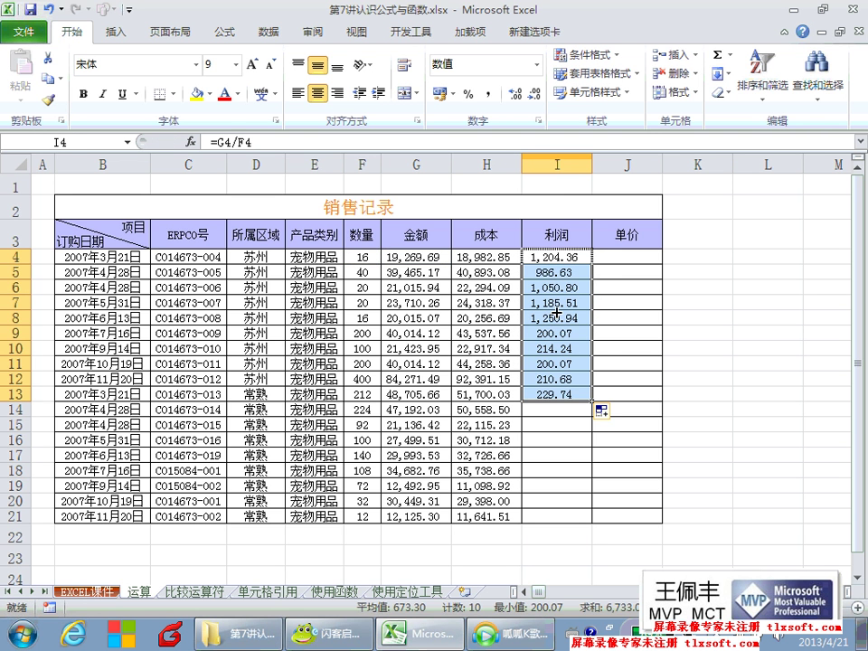
pyautogui.click(258, 592)
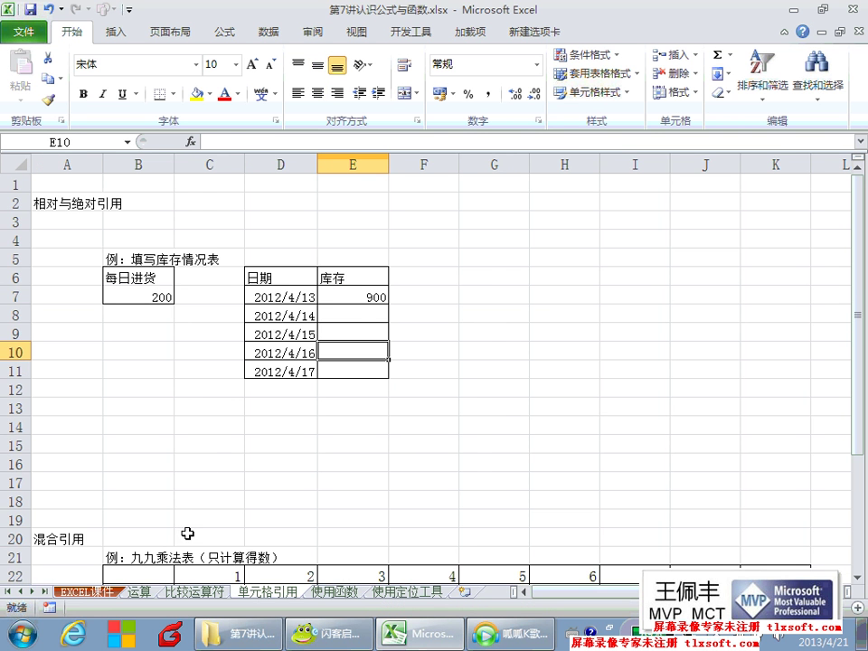
pyautogui.hotkey('ctrl', 'pageup')
pyautogui.hotkey('ctrl', 'pageup')
pyautogui.moveTo(562, 257); pyautogui.dragTo(558, 395)
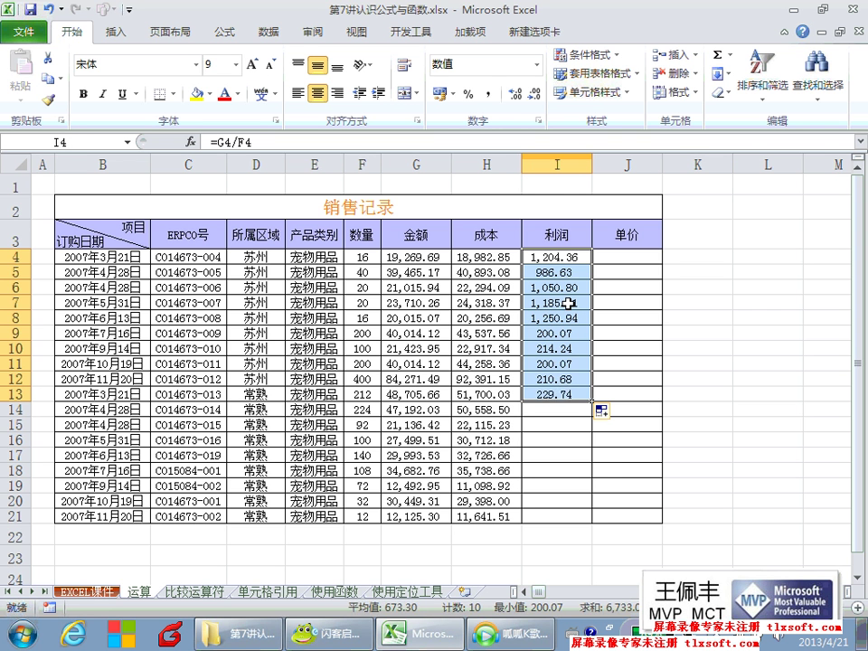
pyautogui.press('Delete')
# Delete the 利润 and 单价 columns I:J.
pyautogui.moveTo(560, 166); pyautogui.dragTo(633, 167)
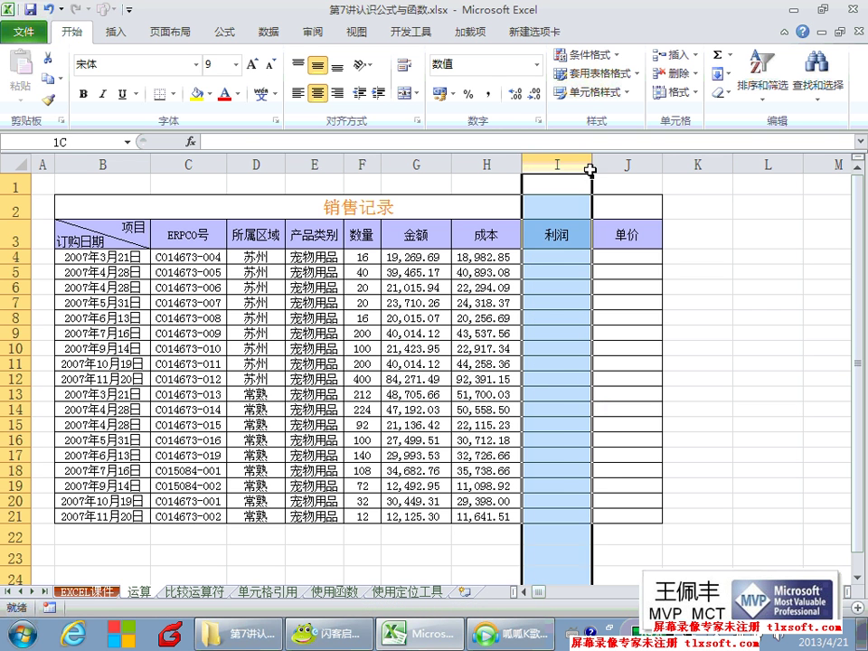
pyautogui.rightClick(634, 168)
pyautogui.click(660, 316)
pyautogui.click(569, 315)
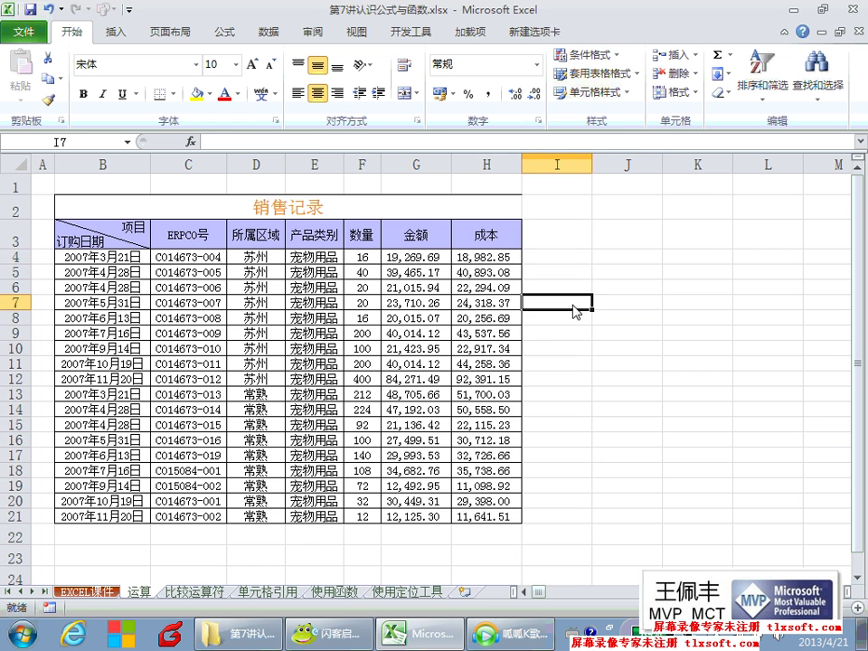
# Click through the 成本 cells H4–H10, ending on empty cell J4.
pyautogui.click(486, 260)
pyautogui.click(486, 271)
pyautogui.click(486, 257)
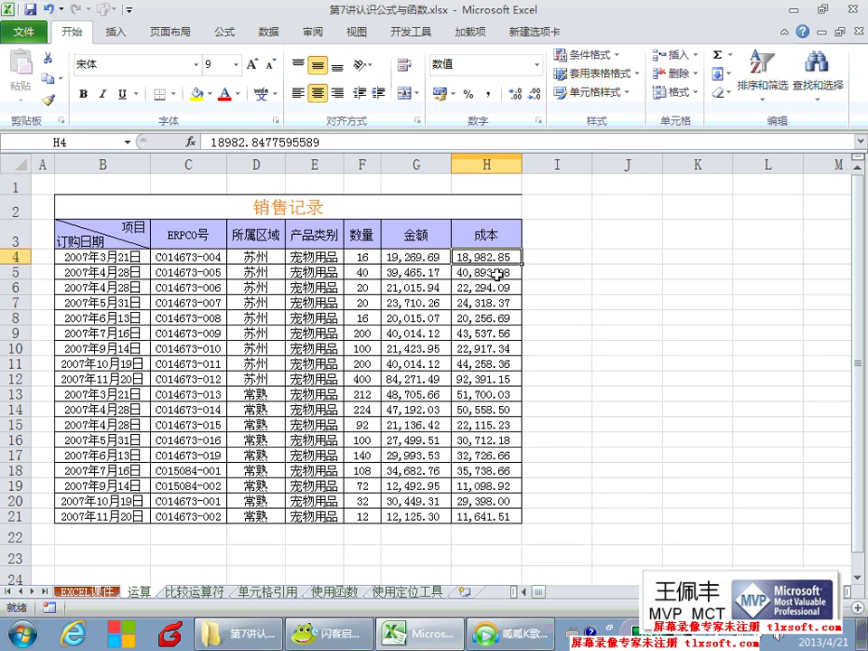
pyautogui.click(489, 349)
pyautogui.click(491, 288)
pyautogui.click(488, 258)
pyautogui.click(488, 271)
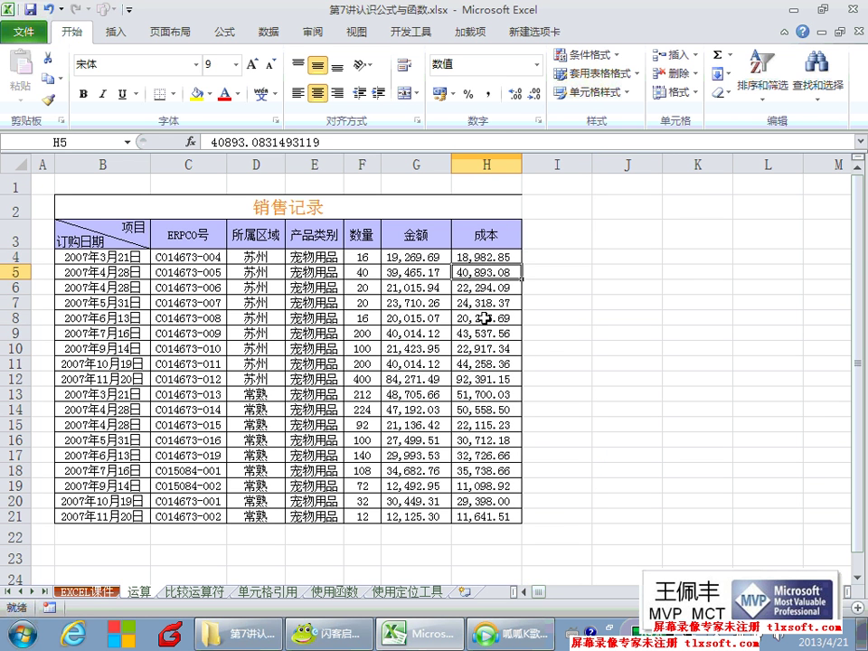
pyautogui.click(490, 287)
pyautogui.click(491, 256)
pyautogui.press('Down')
pyautogui.click(499, 257)
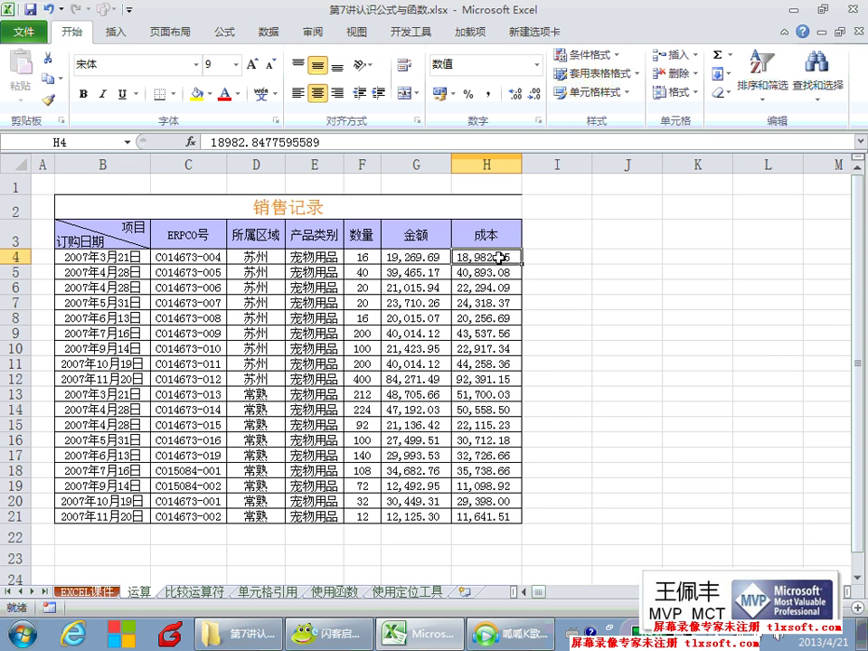
pyautogui.click(503, 303)
pyautogui.click(491, 258)
pyautogui.click(500, 271)
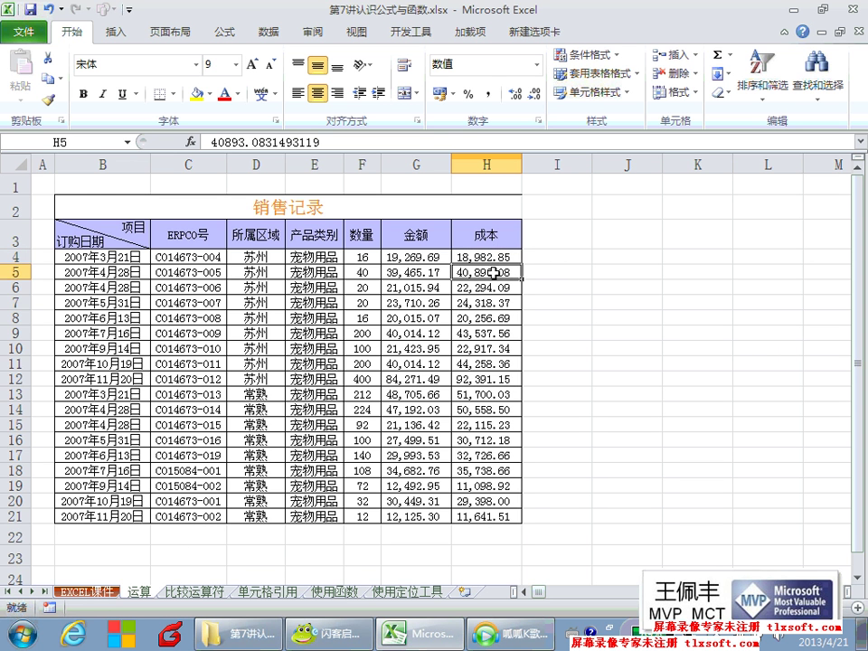
pyautogui.click(602, 261)
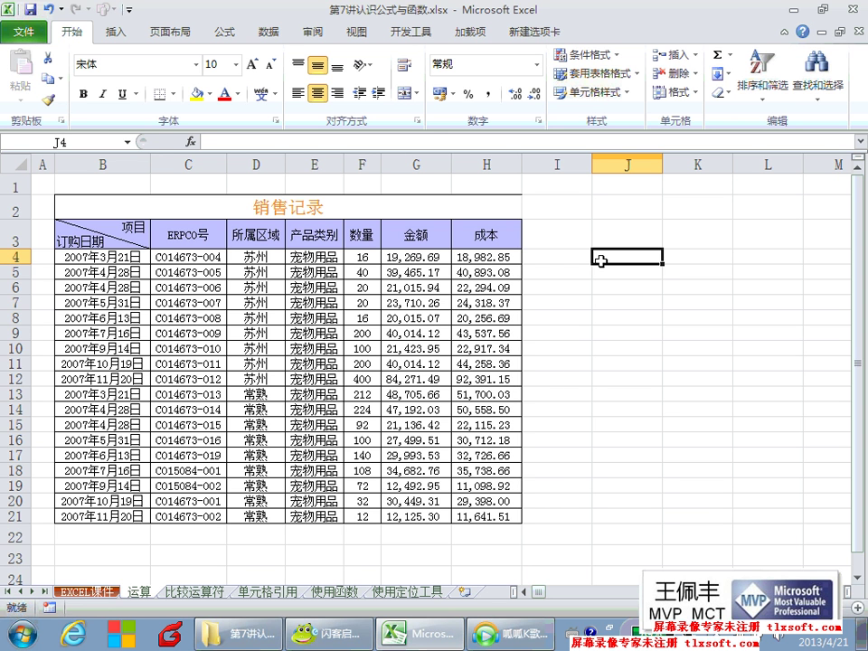
# Enter 1000 in J4, then select I4.
pyautogui.write('1000')
pyautogui.press('Return')
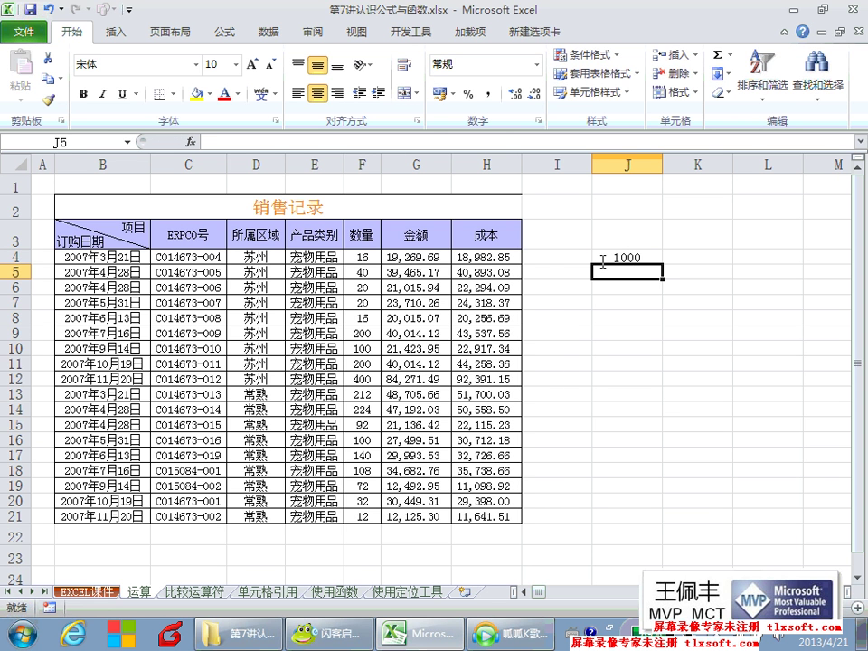
pyautogui.click(602, 258)
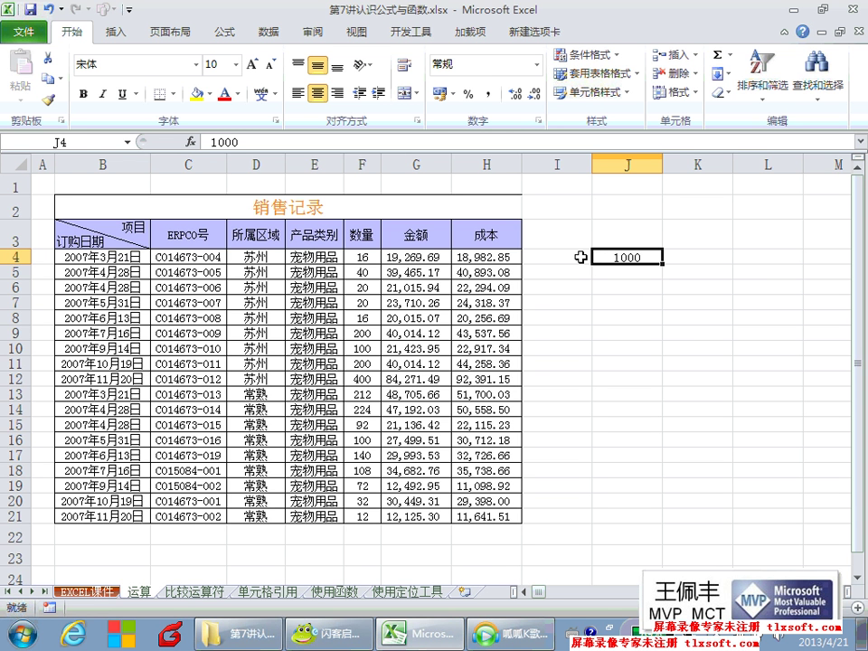
pyautogui.click(564, 257)
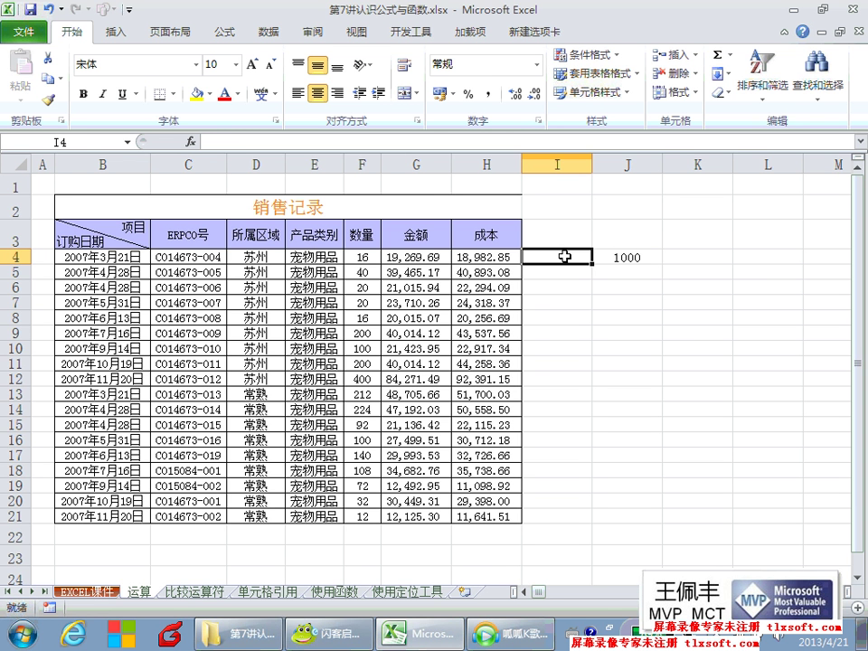
# Step through the 成本 cells H4–H8, then begin a formula in I4 with =.
pyautogui.click(488, 259)
pyautogui.press('Down')
pyautogui.press('Down')
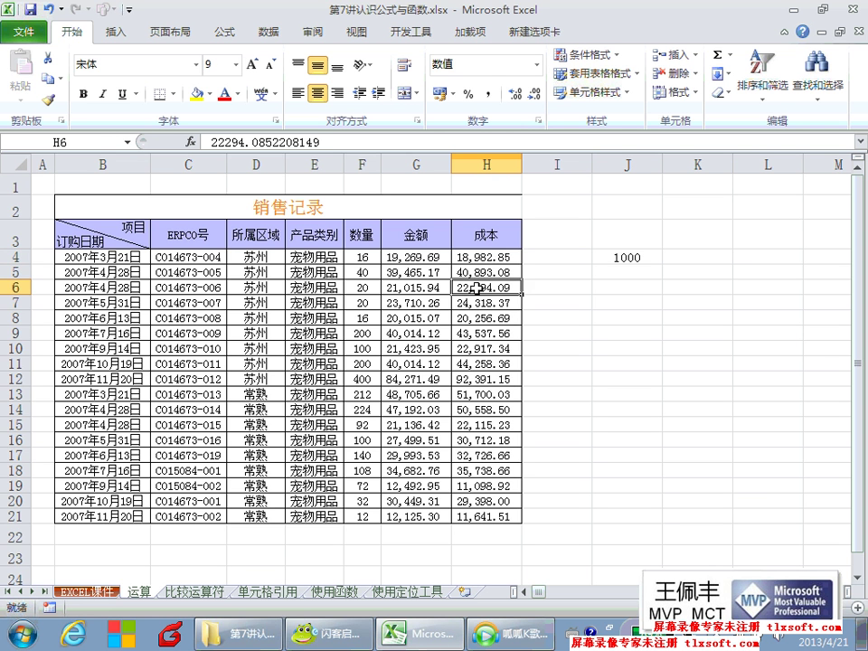
pyautogui.press('Down')
pyautogui.click(497, 256)
pyautogui.click(500, 272)
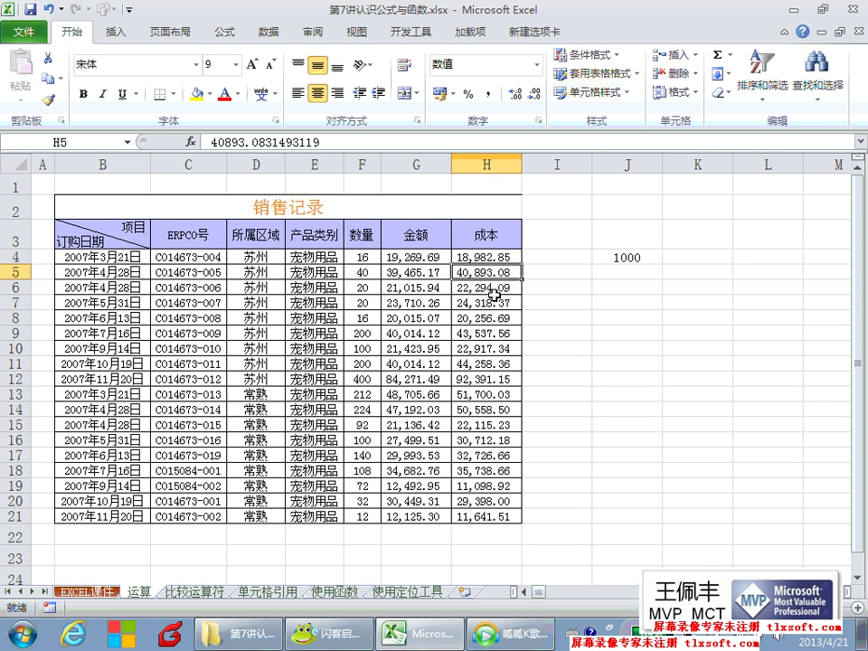
pyautogui.press('Down')
pyautogui.press('Down')
pyautogui.press('Down')
pyautogui.click(609, 256)
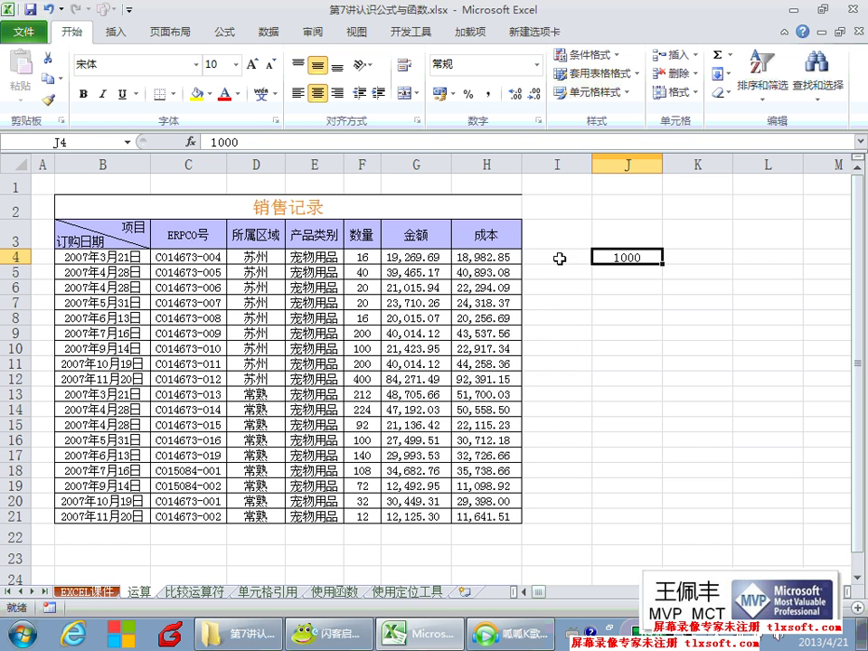
pyautogui.click(560, 258)
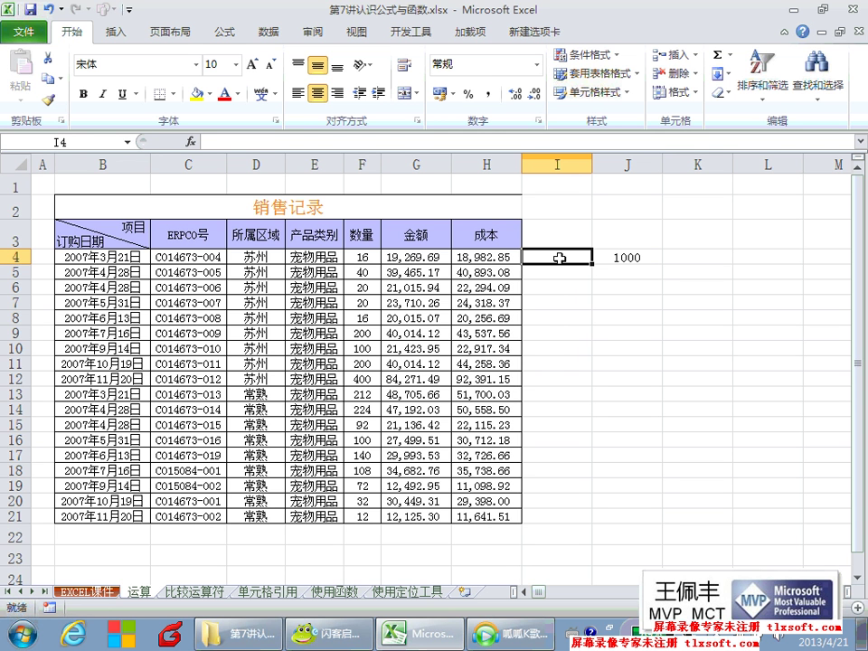
pyautogui.write('=')
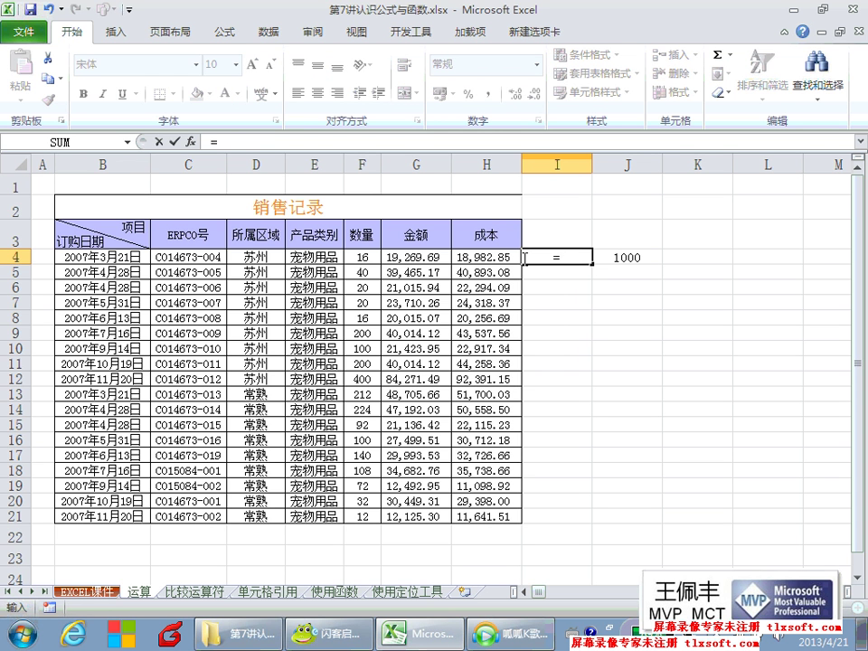
pyautogui.click(500, 256)
pyautogui.write('+')
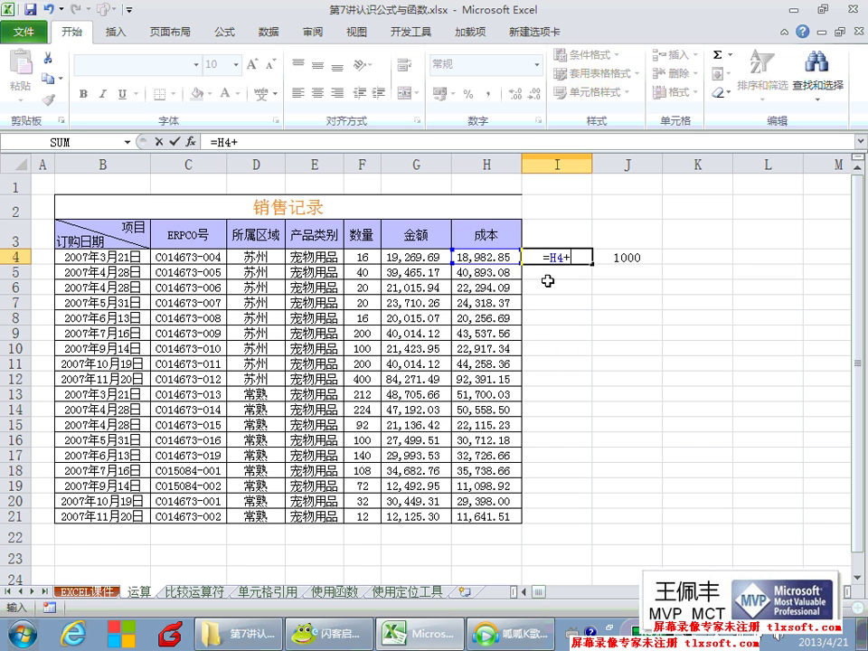
pyautogui.click(627, 259)
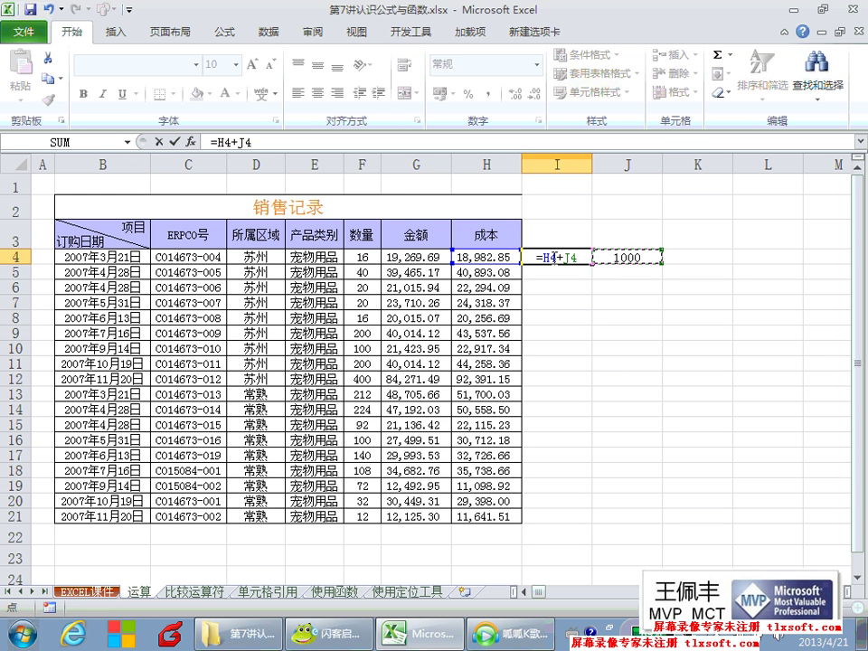
pyautogui.press('Return')
pyautogui.click(558, 257)
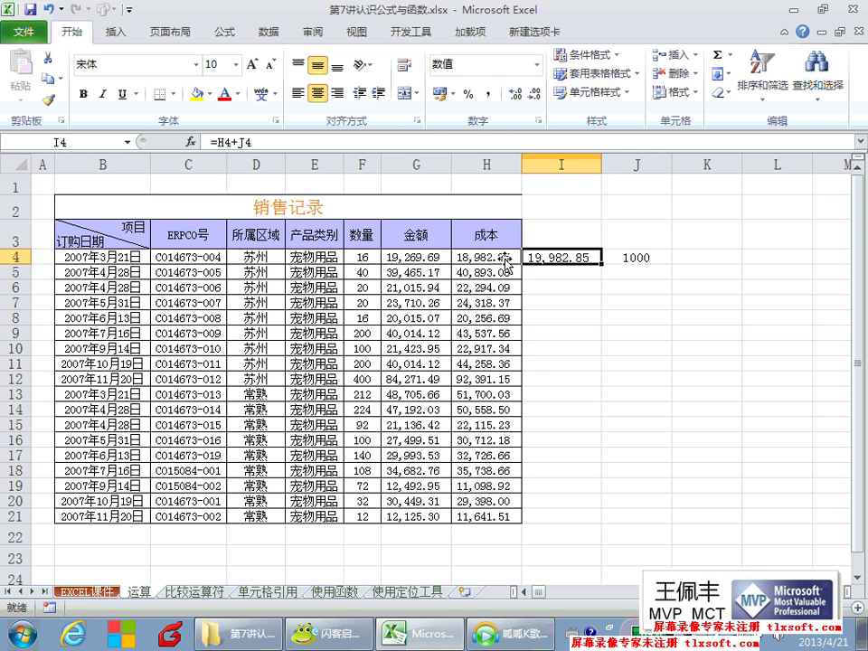
pyautogui.doubleClick(602, 266)
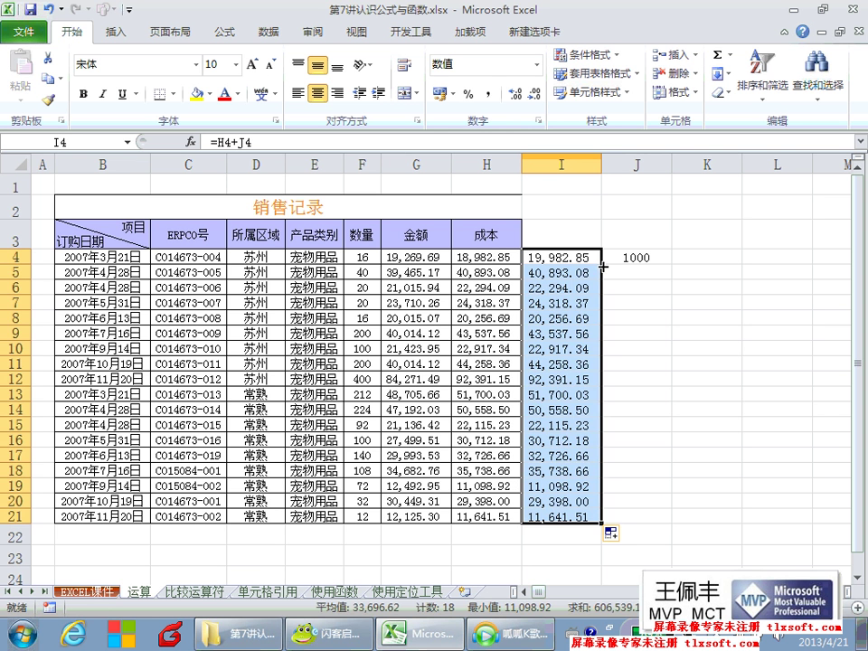
pyautogui.click(562, 288)
pyautogui.click(537, 304)
pyautogui.click(535, 318)
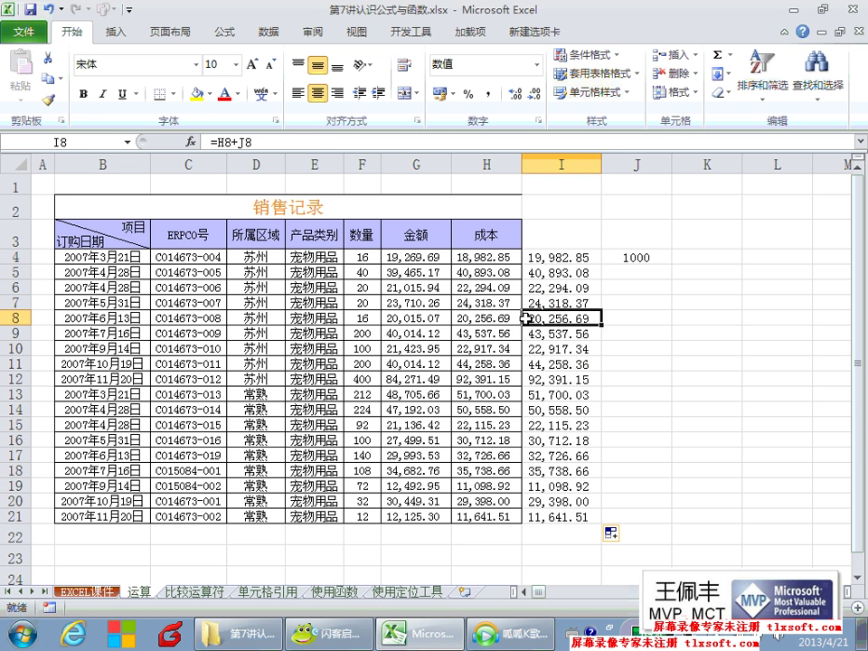
pyautogui.click(499, 320)
pyautogui.click(507, 334)
pyautogui.click(537, 335)
pyautogui.click(536, 348)
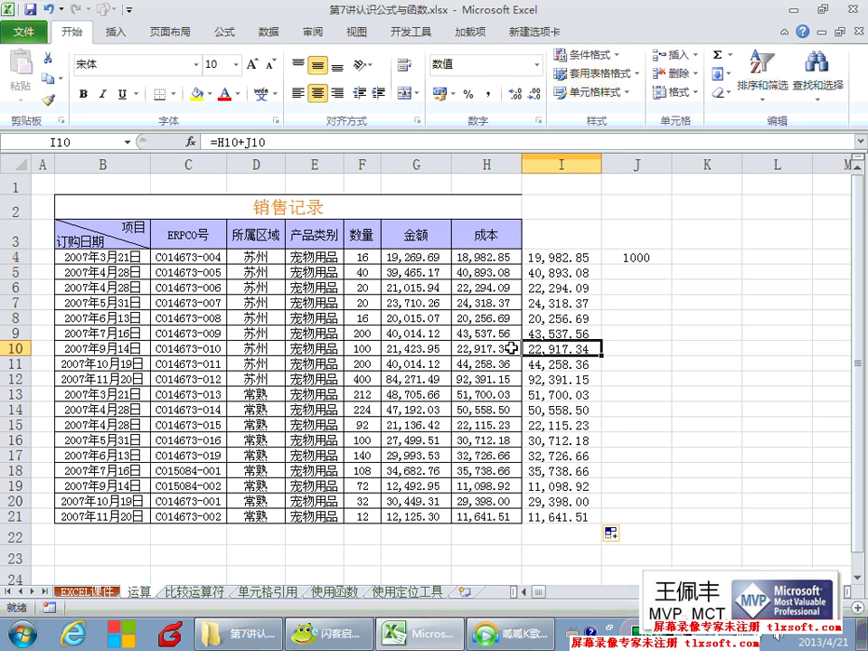
pyautogui.click(503, 350)
pyautogui.click(533, 350)
pyautogui.click(506, 363)
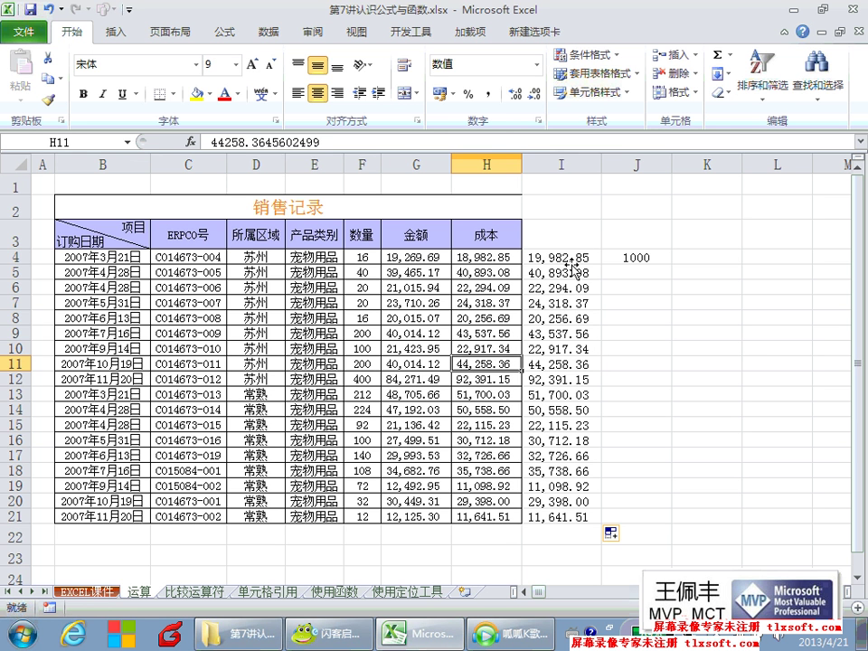
pyautogui.doubleClick(558, 258)
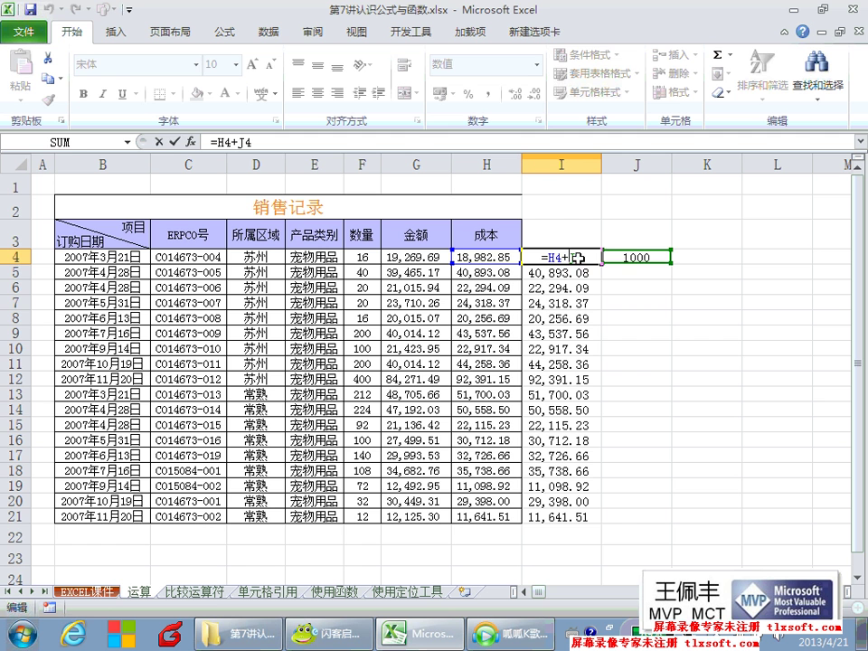
pyautogui.press('Return')
pyautogui.doubleClick(581, 269)
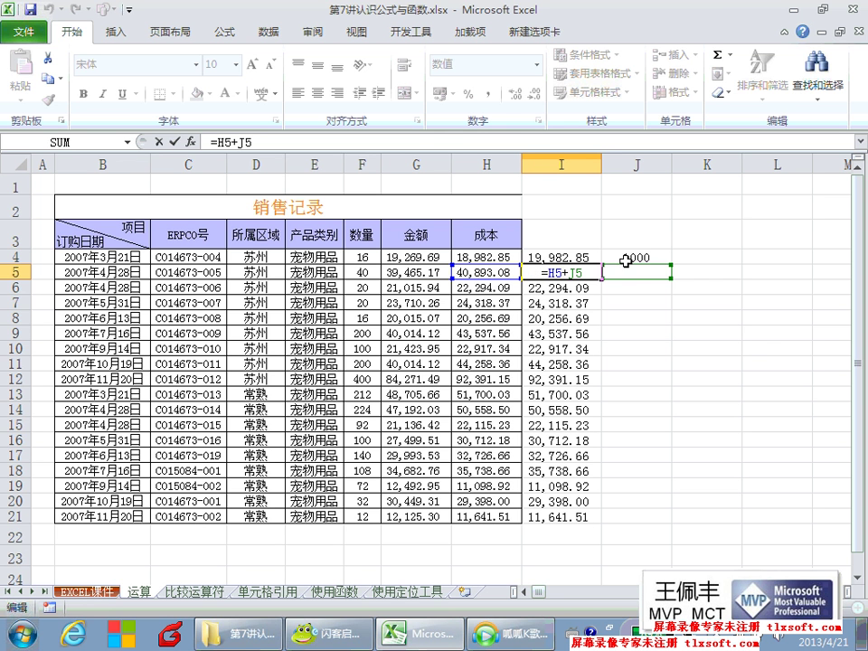
pyautogui.hotkey('ctrl', 'Return')
# Clear I5:I21 and open I4's formula for editing, marking its H4 reference.
pyautogui.moveTo(574, 272); pyautogui.dragTo(561, 512)
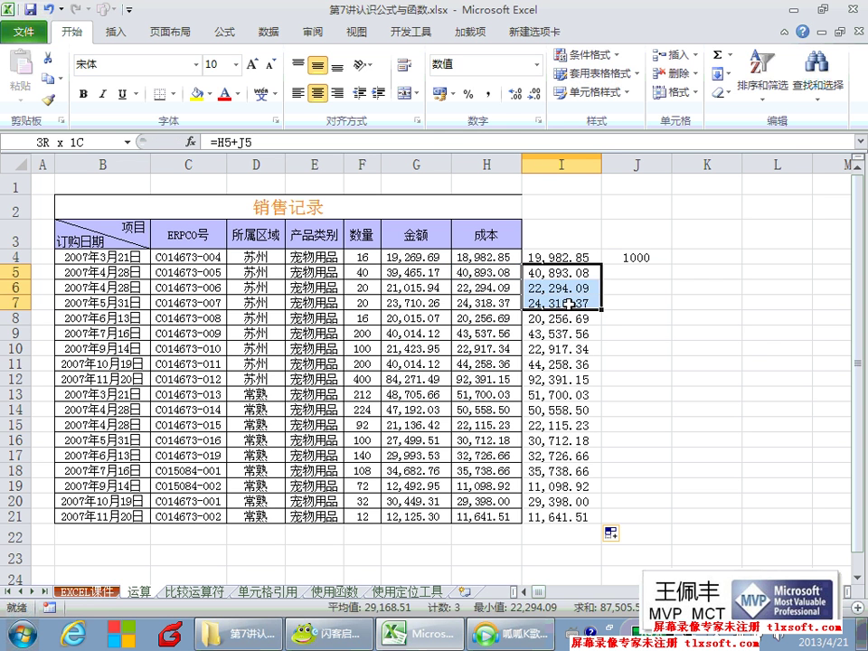
pyautogui.press('Delete')
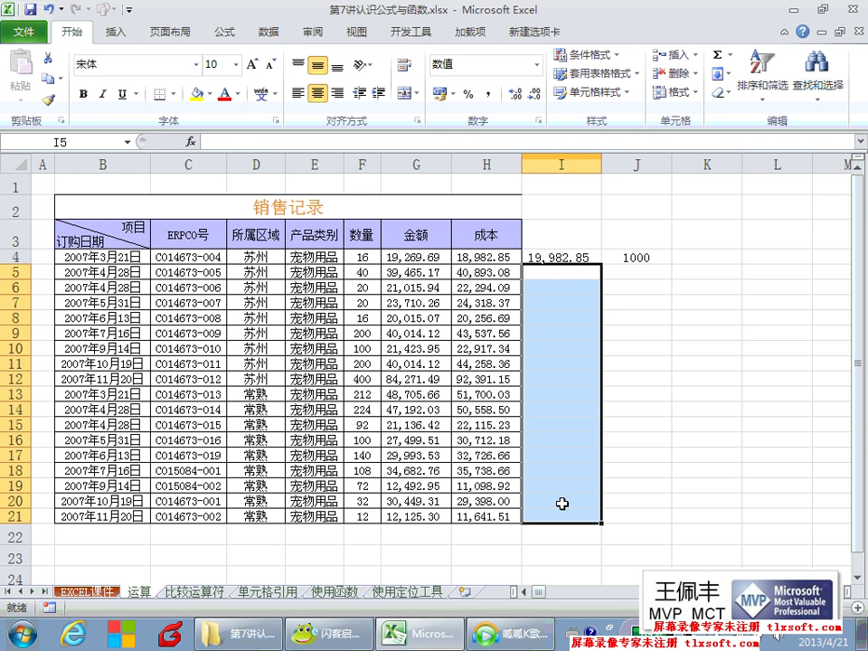
pyautogui.doubleClick(563, 259)
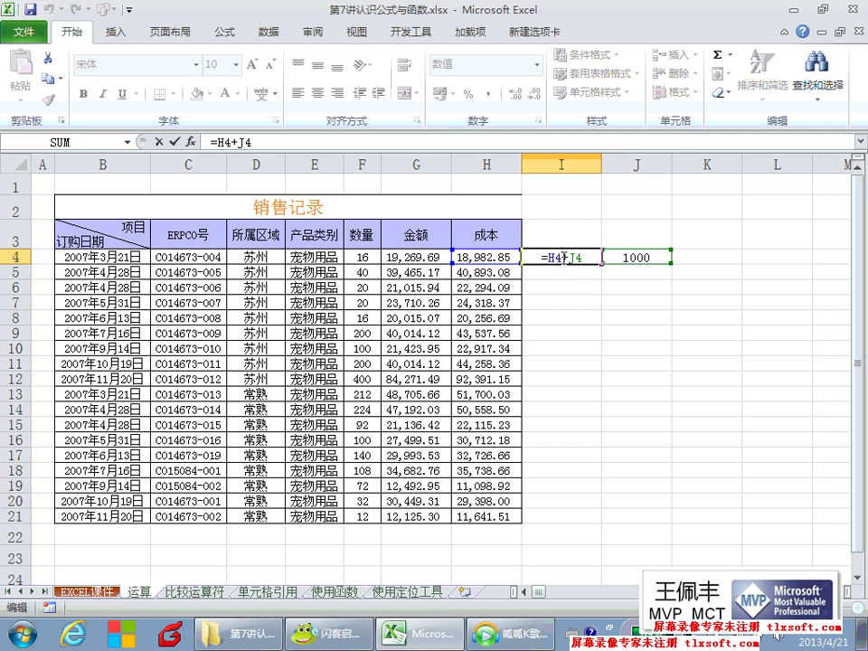
pyautogui.moveTo(563, 257); pyautogui.dragTo(552, 261)
pyautogui.click(563, 259)
# Cycle J4's reference lock types with F4 and commit I4 as =H4+$J$4.
pyautogui.moveTo(586, 258); pyautogui.dragTo(571, 258)
pyautogui.press('F4')
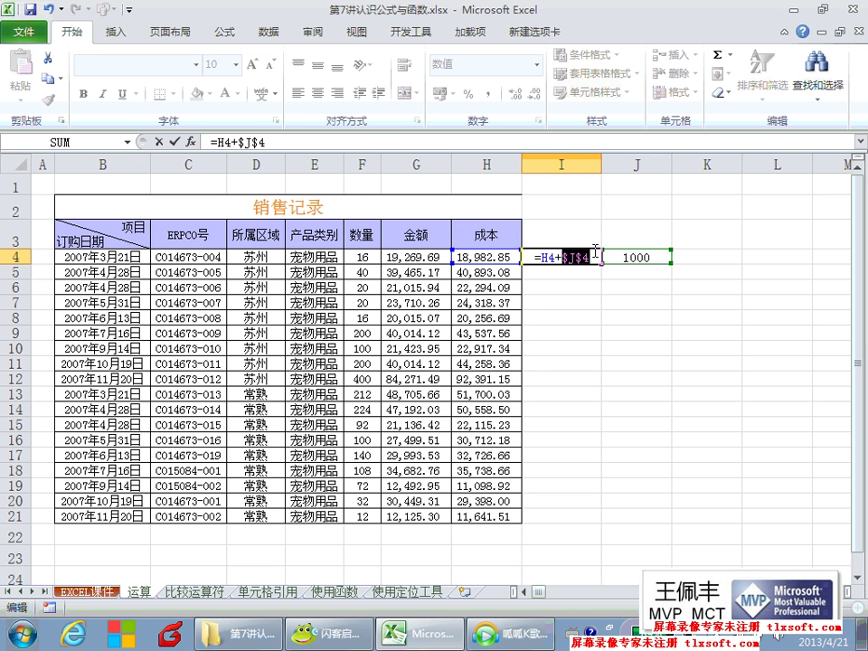
pyautogui.press('F4')
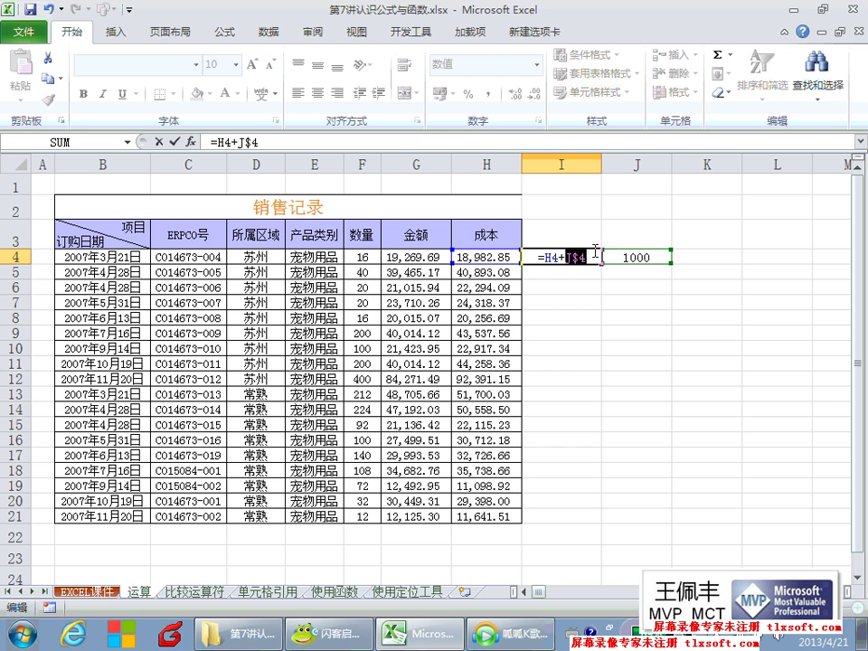
pyautogui.press('F4')
pyautogui.press('F4')
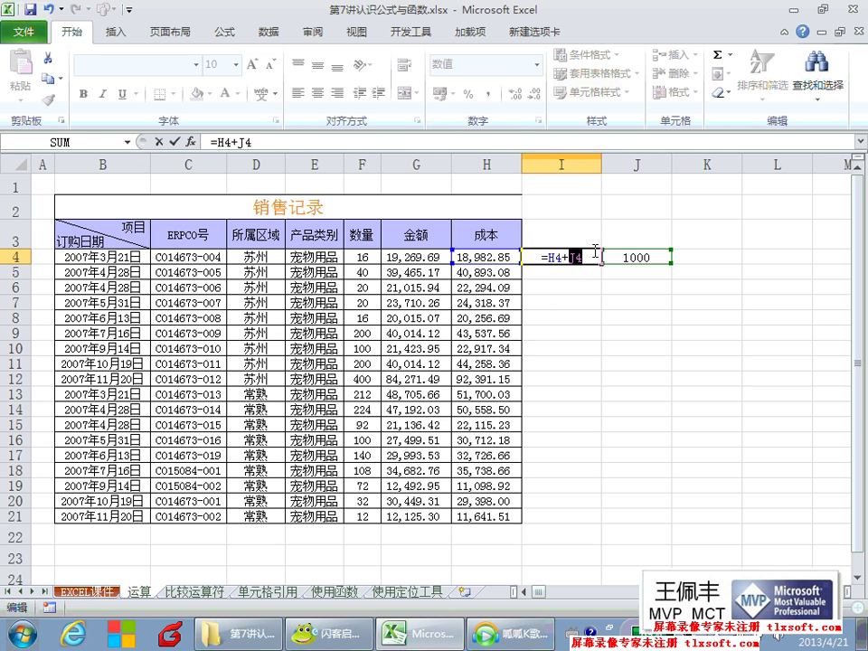
pyautogui.press('F4')
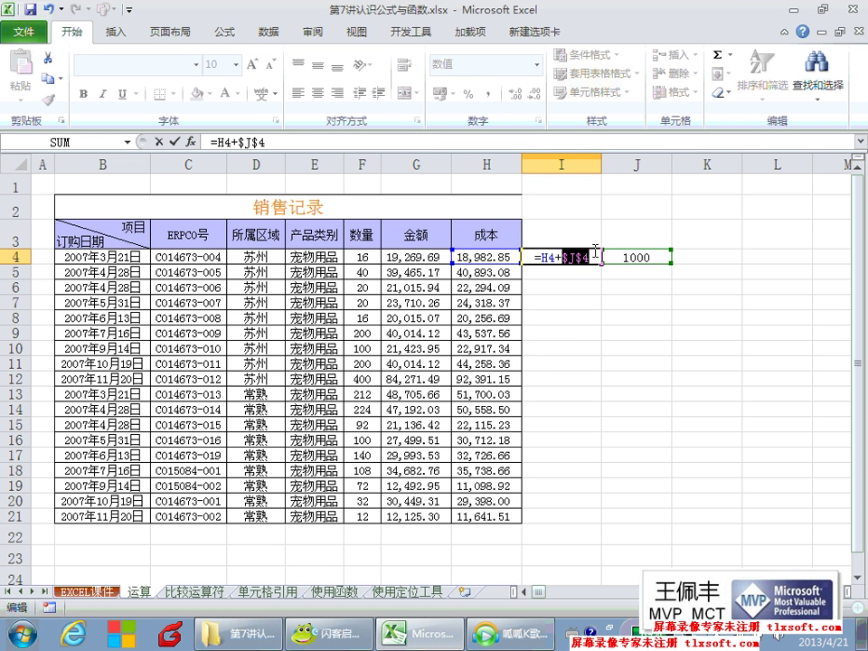
pyautogui.press('F4')
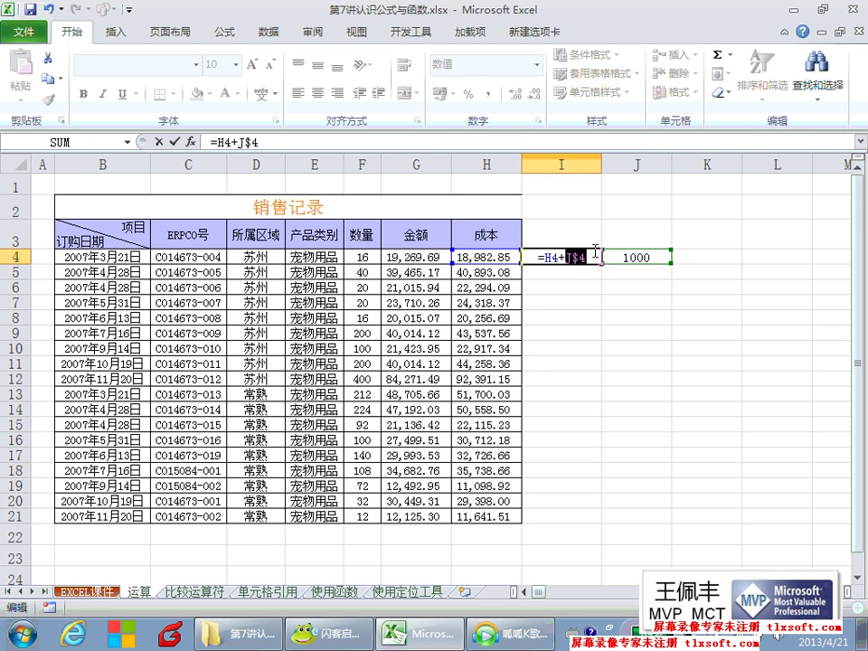
pyautogui.press('F4')
pyautogui.press('F4')
pyautogui.press('F4')
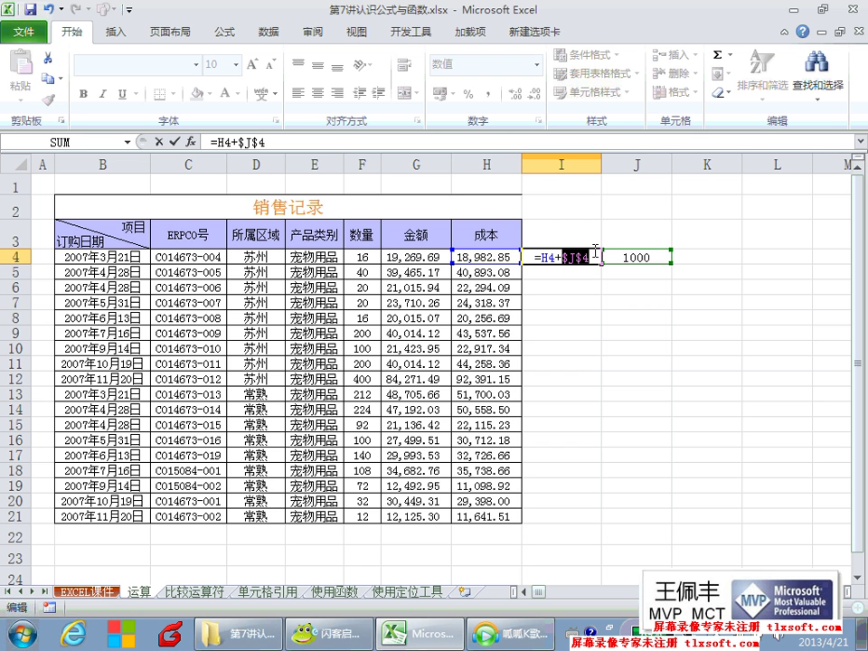
pyautogui.press('F4')
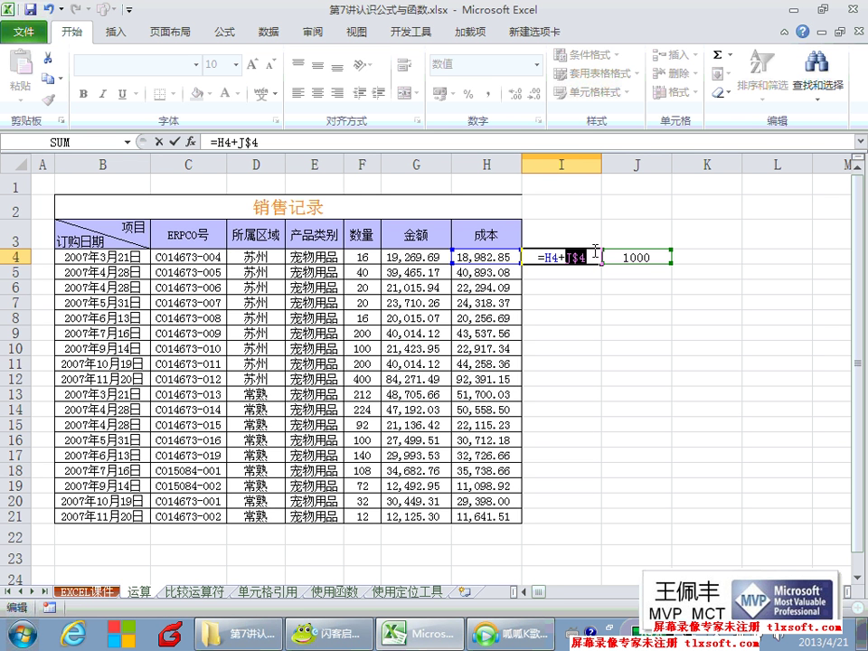
pyautogui.press('F4')
pyautogui.press('F4')
pyautogui.press('F4')
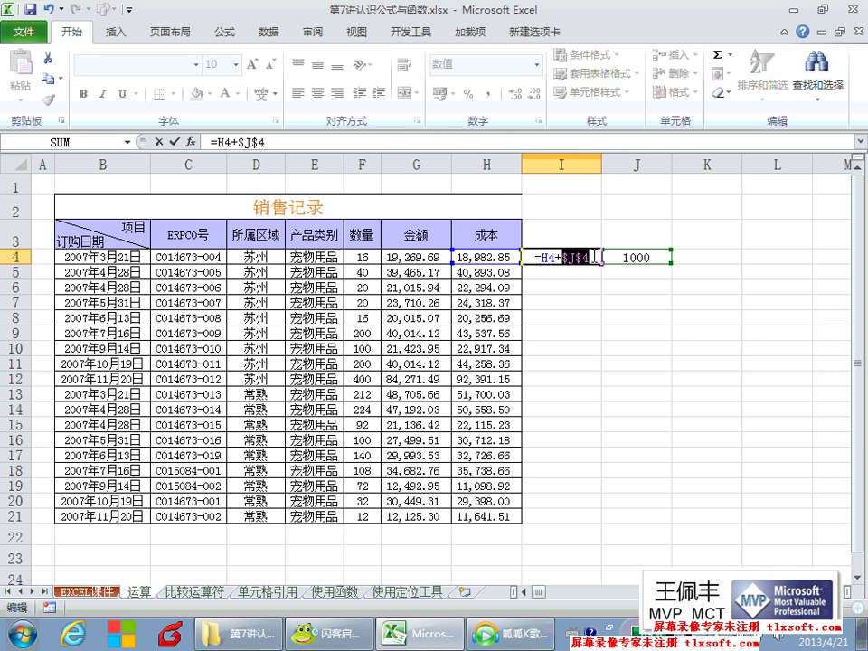
pyautogui.click(593, 257)
pyautogui.press('Return')
pyautogui.click(588, 258)
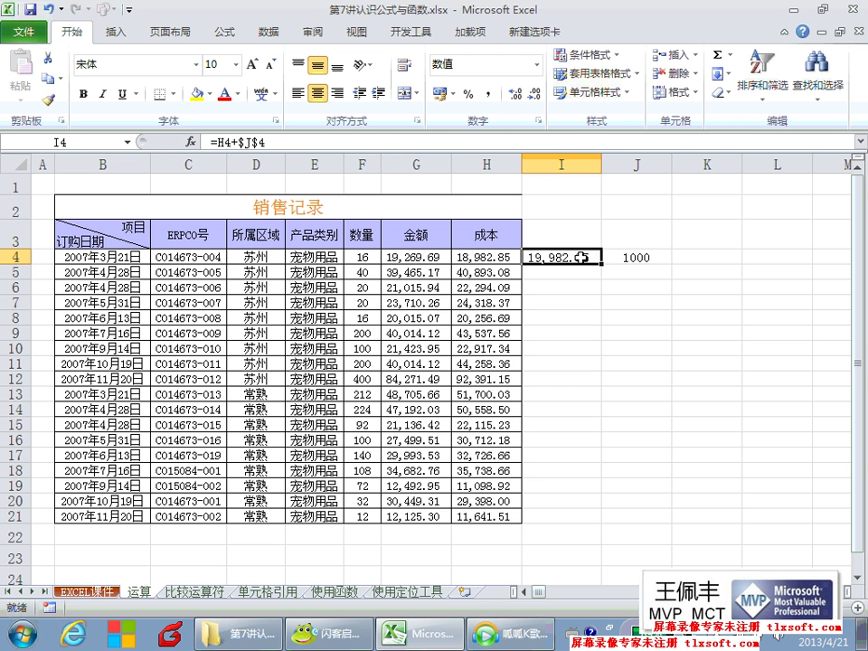
# Fill I4's =H4+$J$4 down to I21 and check the copied cells.
pyautogui.doubleClick(601, 263)
pyautogui.click(562, 269)
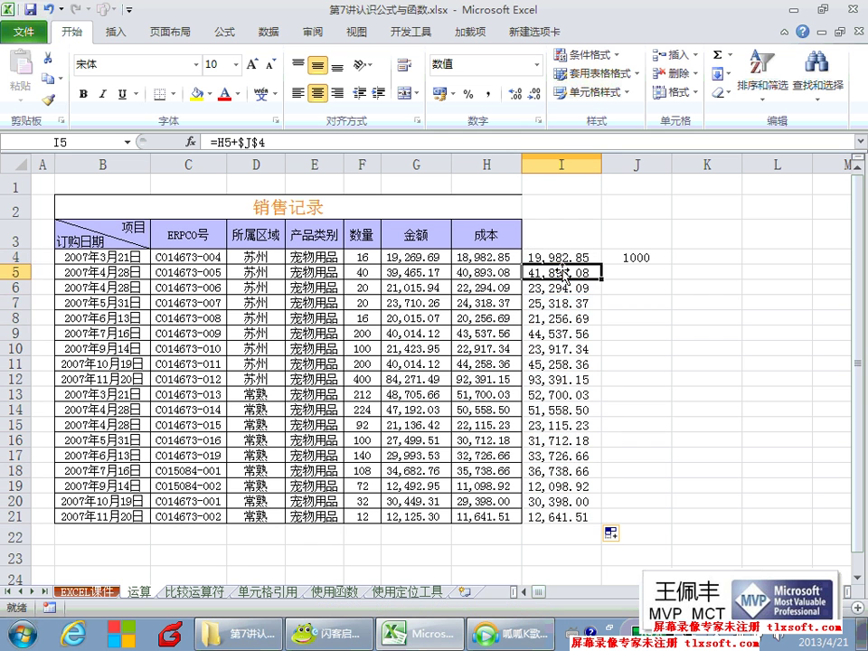
pyautogui.press('Down')
pyautogui.press('Down')
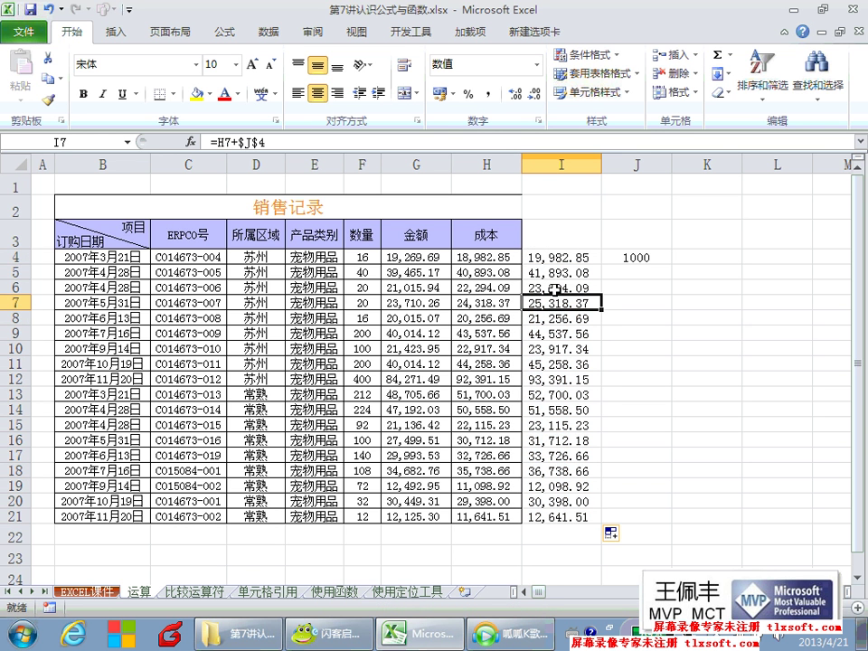
pyautogui.click(567, 258)
# Open the I4 and I5 formulas to show $J$4 stays fixed in =H5+$J$4.
pyautogui.doubleClick(569, 261)
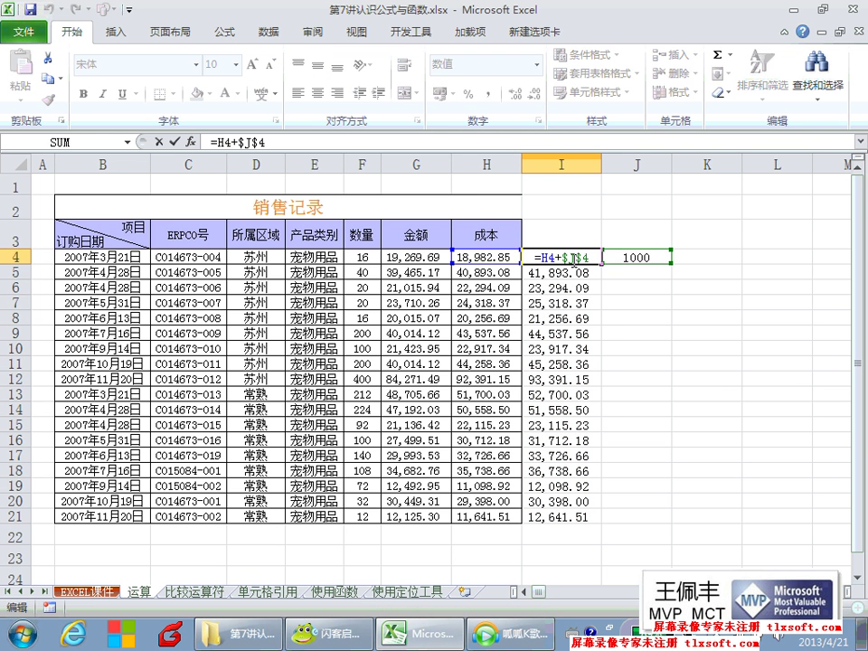
pyautogui.press('Escape')
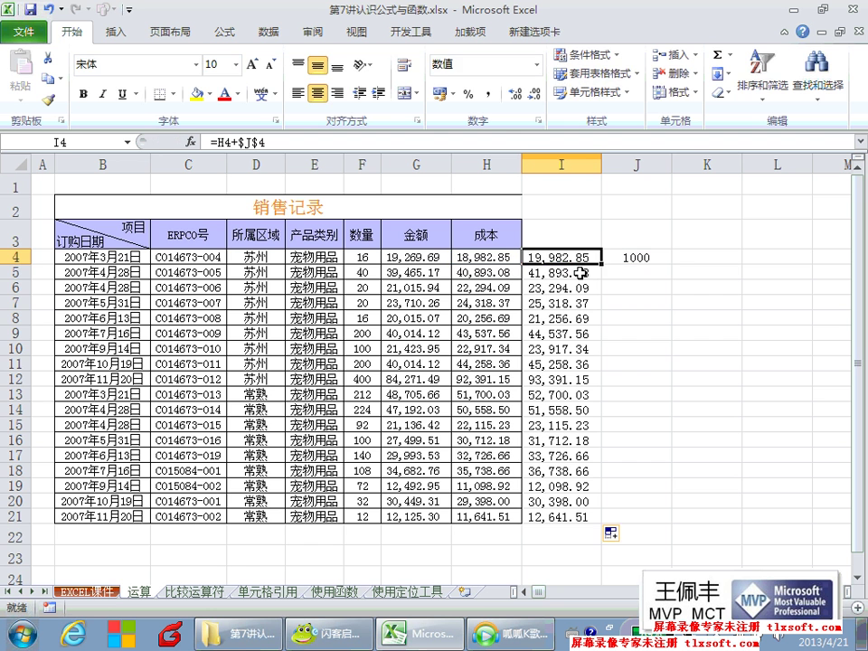
pyautogui.click(587, 274)
pyautogui.doubleClick(575, 273)
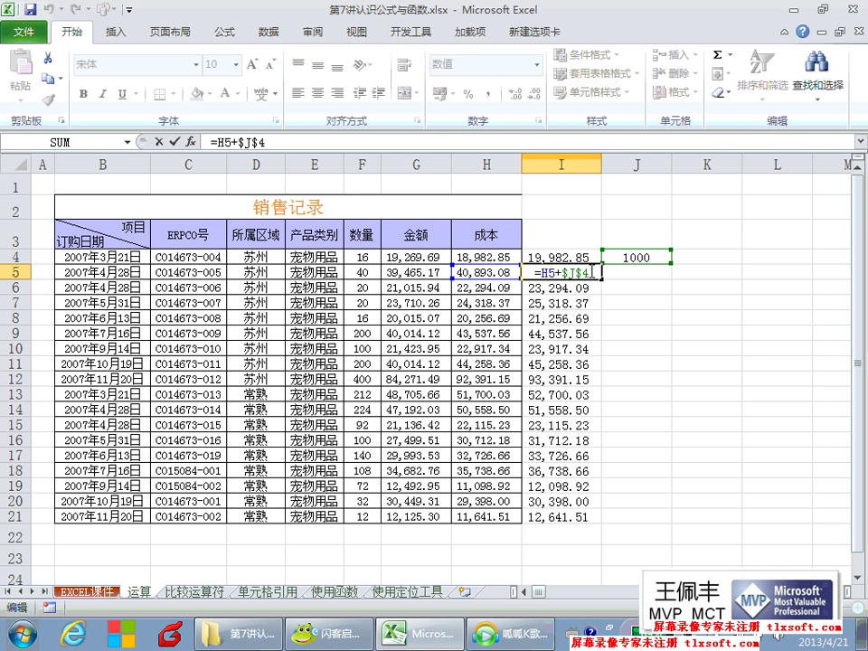
pyautogui.moveTo(593, 272); pyautogui.dragTo(563, 273)
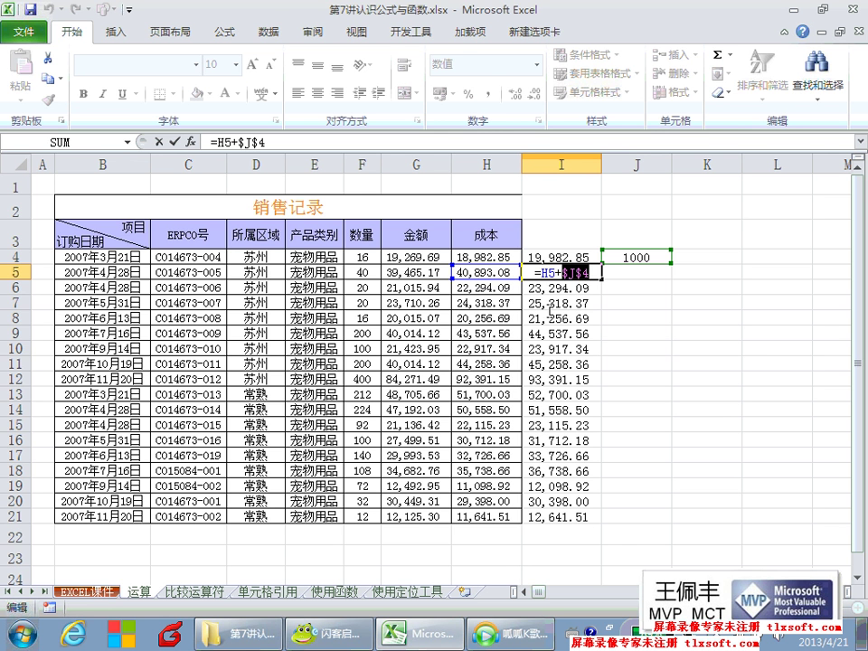
pyautogui.hotkey('ctrl', 'Return')
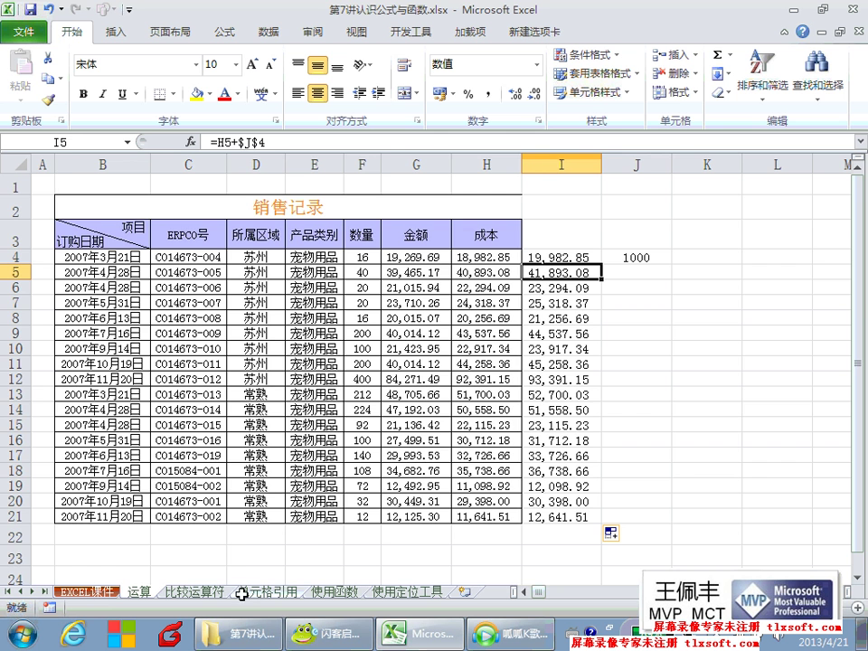
# On the 单元格引用 sheet, point out the 200 daily intake in B7 and 900 stock in E7, then select E8.
pyautogui.click(266, 593)
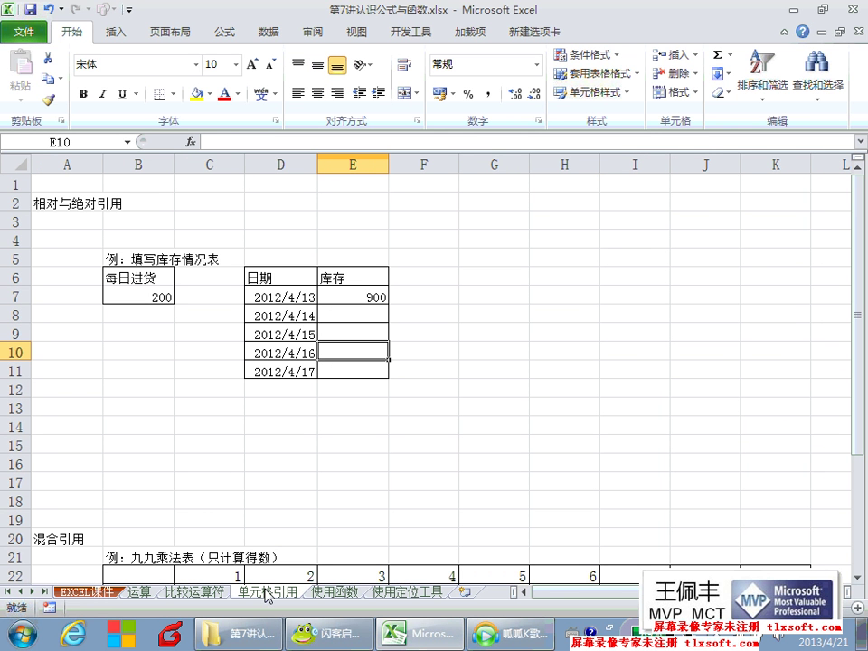
pyautogui.click(358, 315)
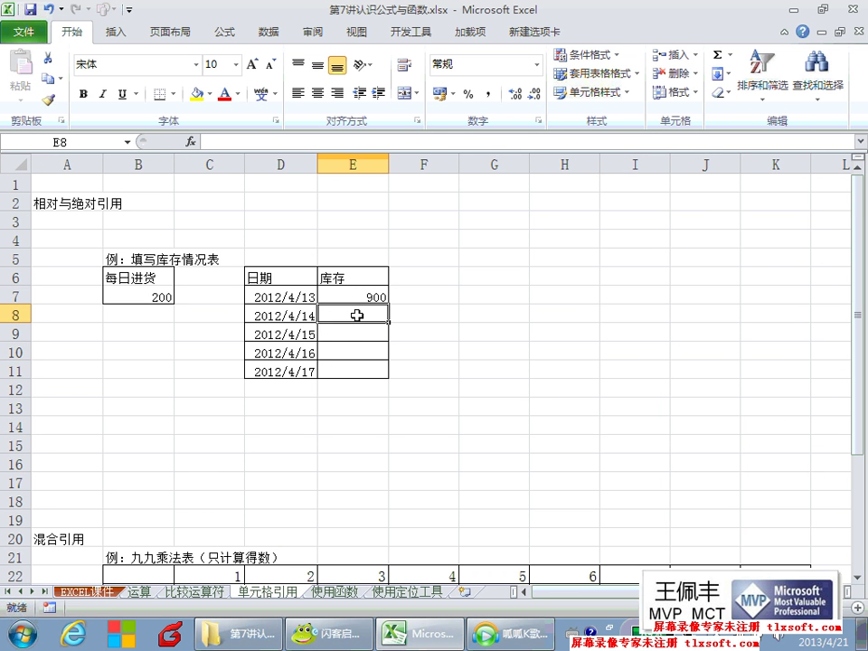
pyautogui.click(163, 295)
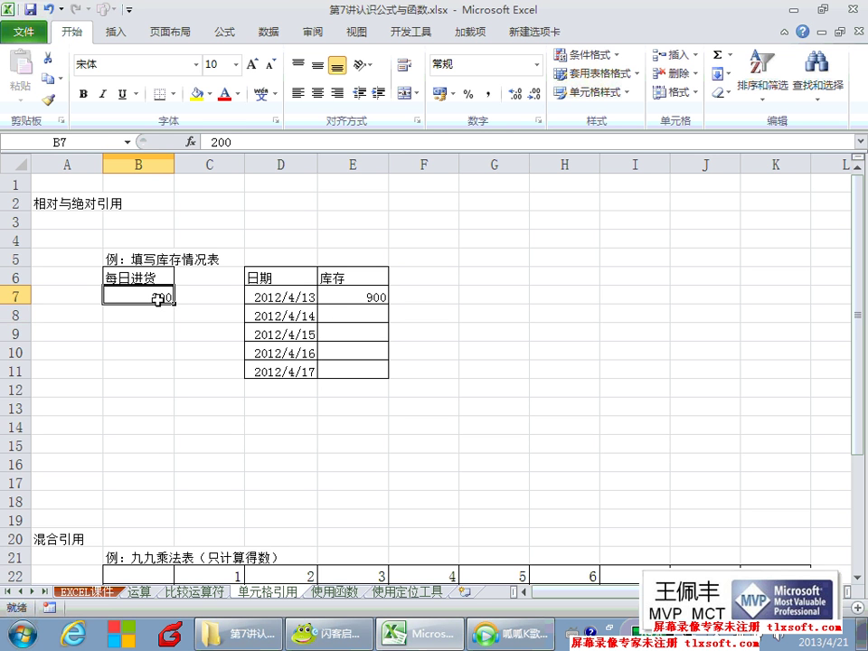
pyautogui.press('Return')
pyautogui.click(154, 297)
pyautogui.click(345, 296)
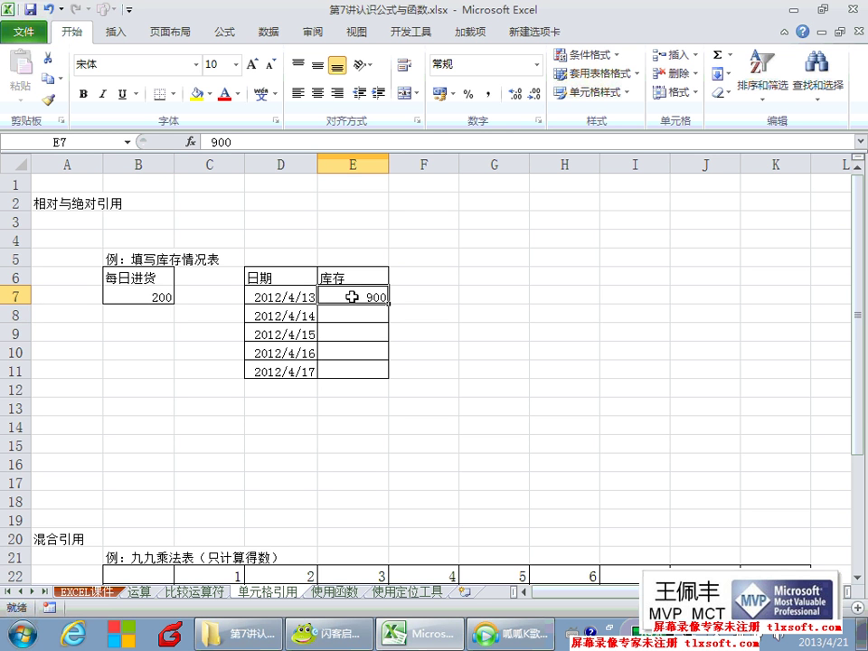
pyautogui.press('Return')
pyautogui.press('Return')
pyautogui.press('Return')
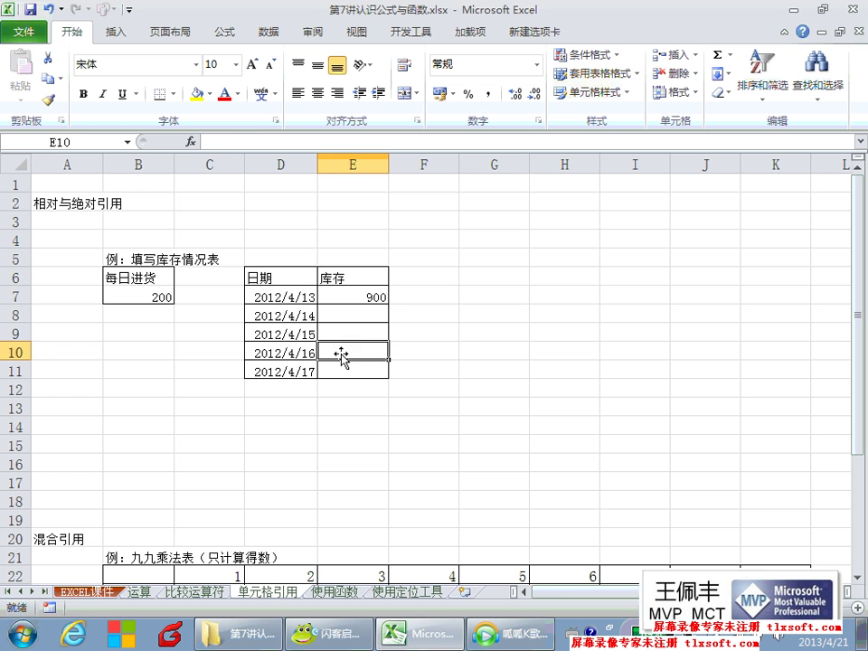
pyautogui.press('Return')
pyautogui.click(339, 316)
pyautogui.click(170, 294)
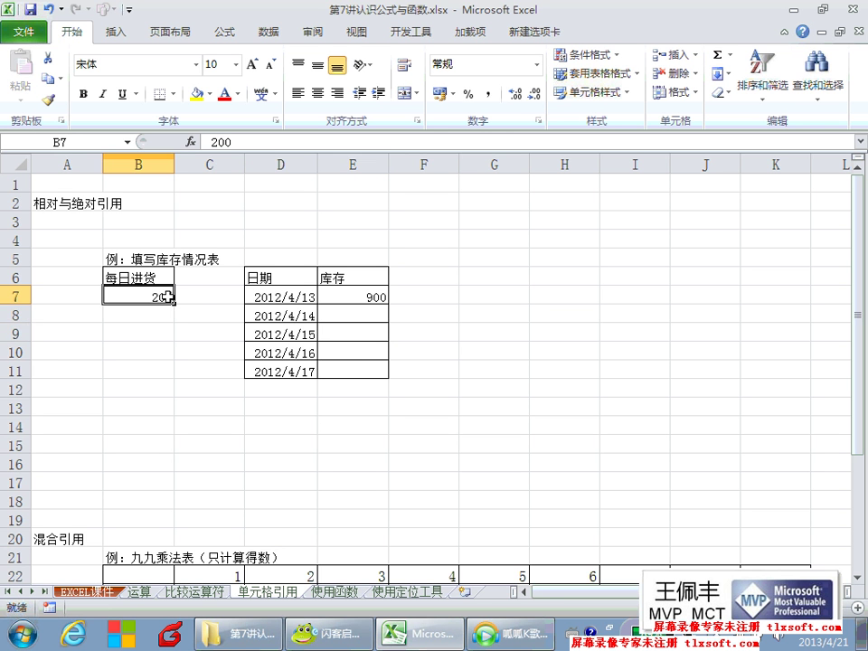
pyautogui.click(344, 332)
pyautogui.click(342, 311)
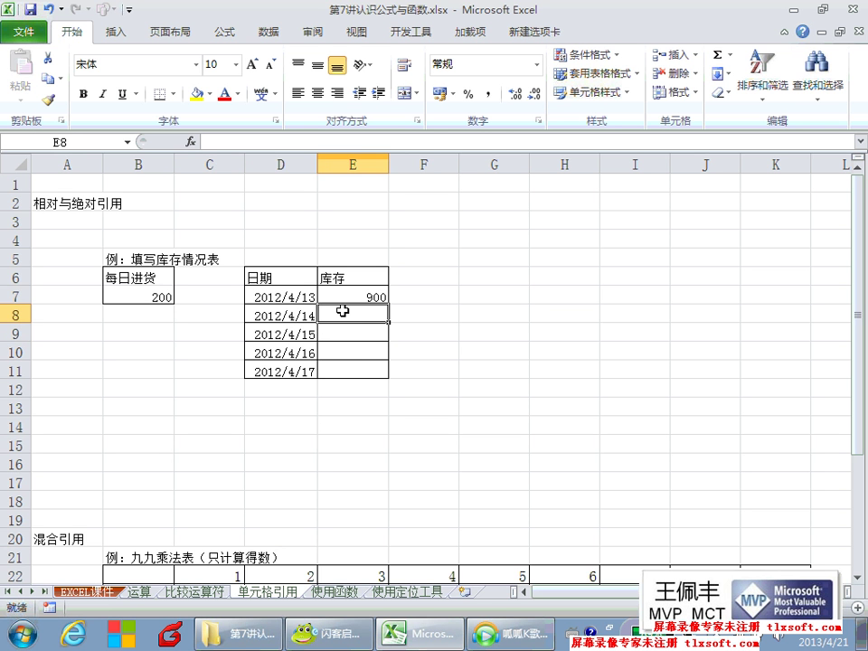
# Type the formula =E7+B7 into E8.
pyautogui.write('=')
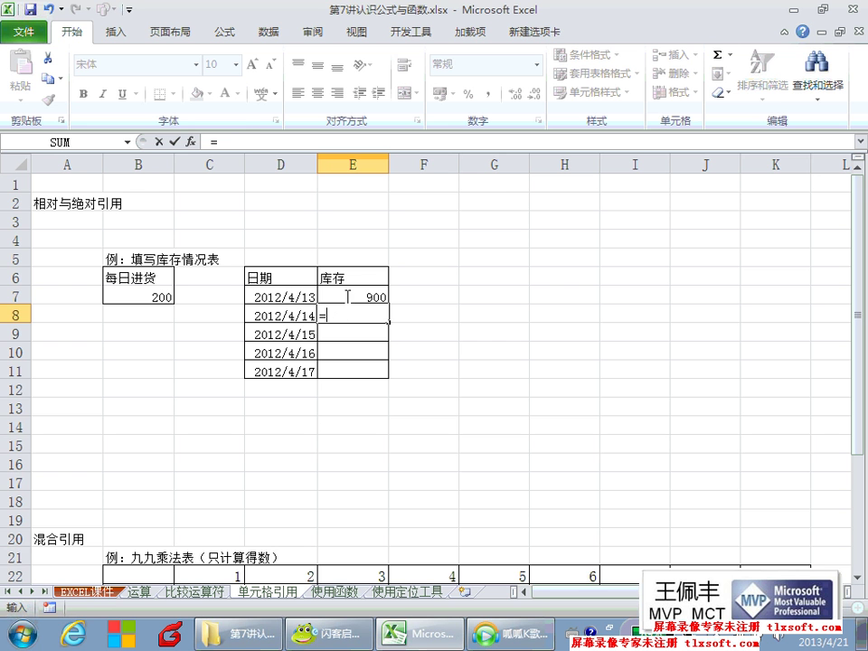
pyautogui.click(345, 295)
pyautogui.write('+')
pyautogui.click(167, 299)
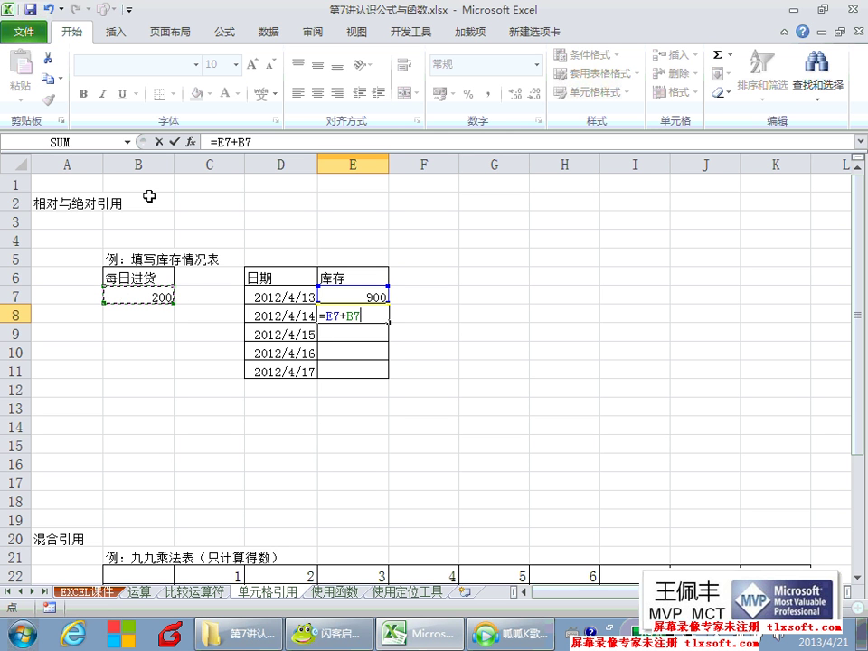
# Make B7 absolute in E8's formula and fill it down through E11.
pyautogui.click(355, 314)
pyautogui.press('F4')
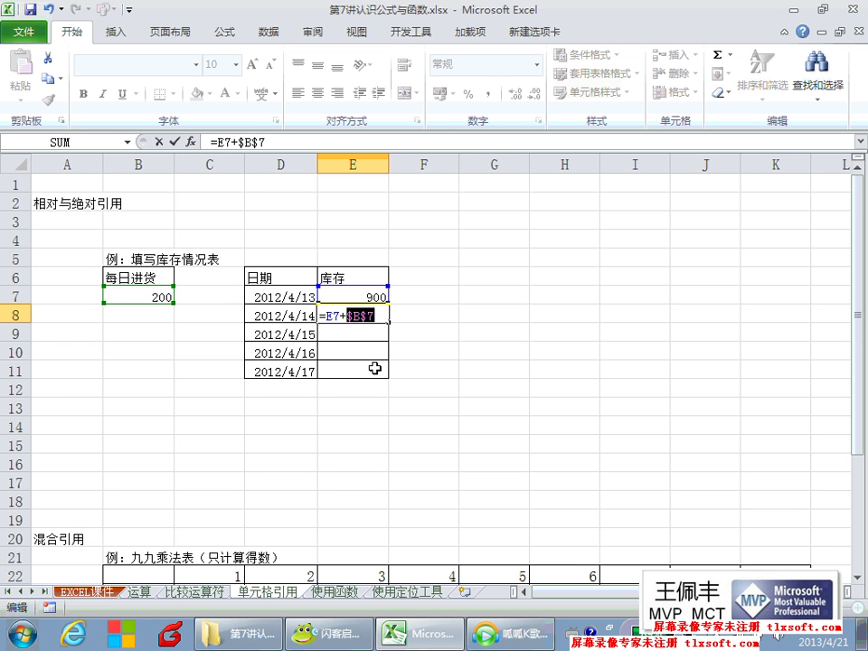
pyautogui.press('Return')
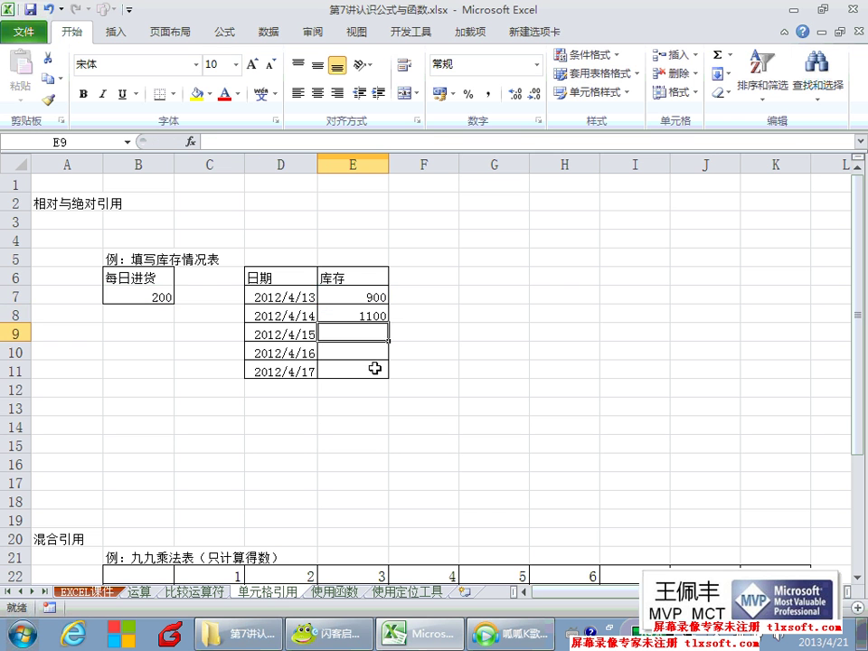
pyautogui.click(378, 314)
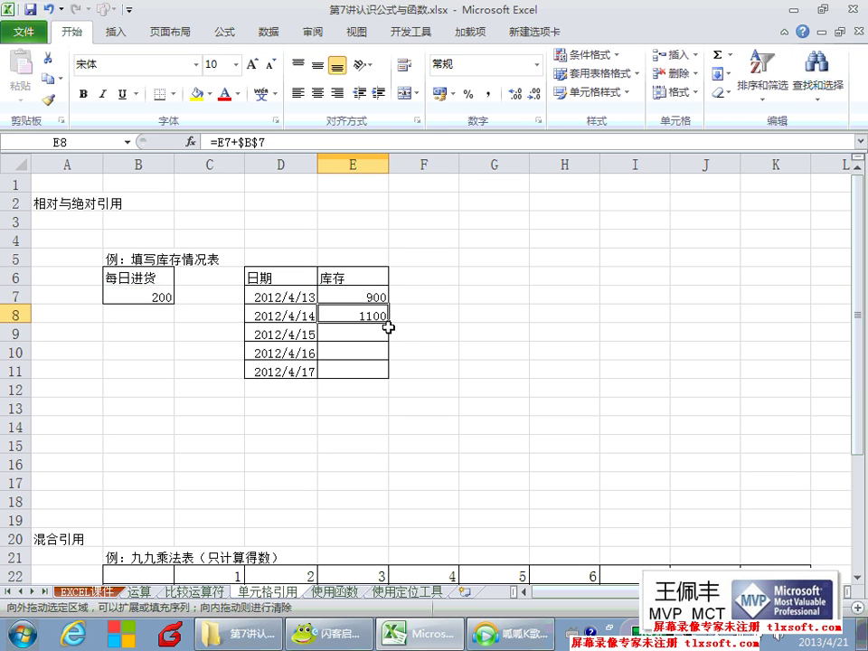
pyautogui.moveTo(387, 324); pyautogui.dragTo(389, 371)
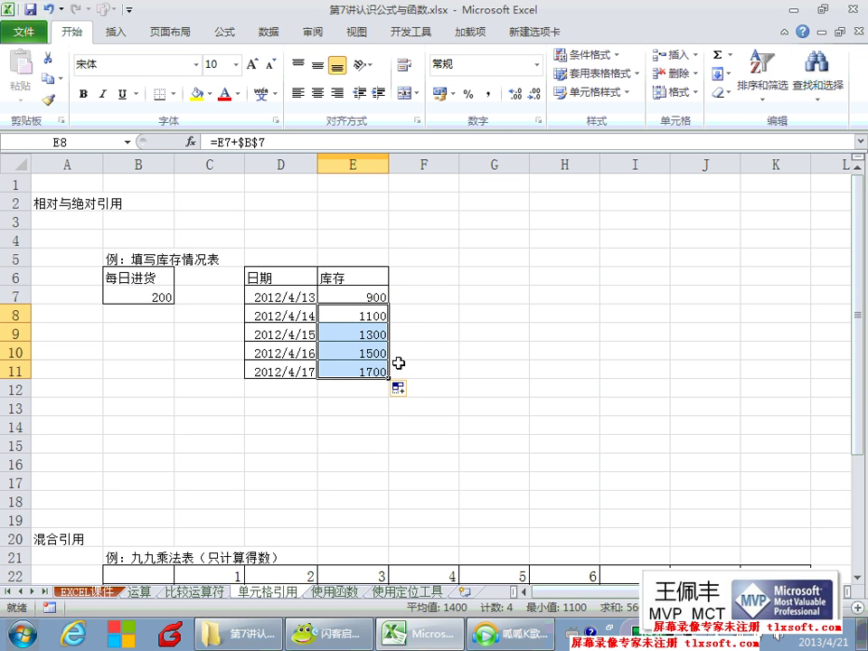
# Inspect the E9 and E10 formulas showing the fixed $B$7, then return to the chat room.
pyautogui.click(378, 352)
pyautogui.click(369, 333)
pyautogui.click(365, 313)
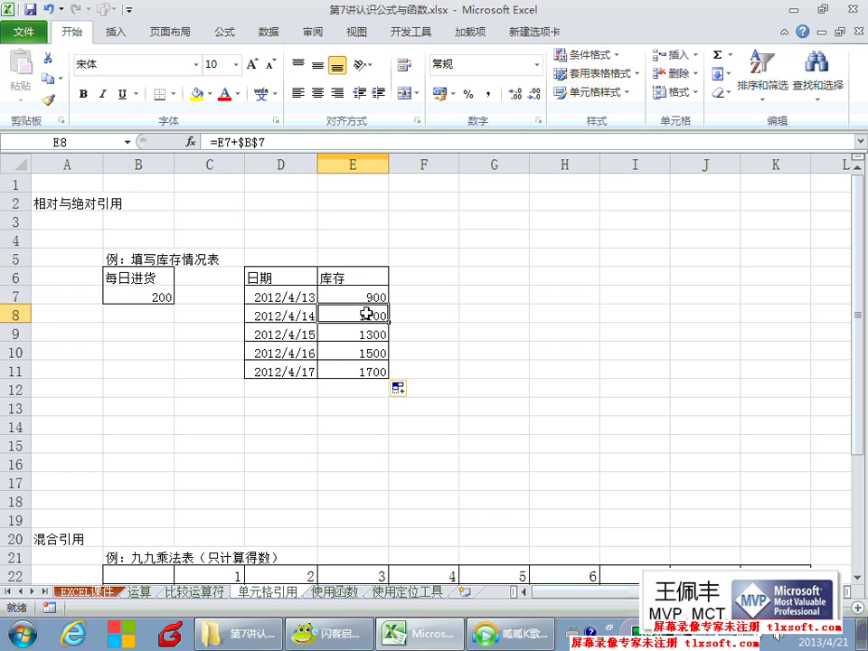
pyautogui.click(362, 295)
pyautogui.click(364, 333)
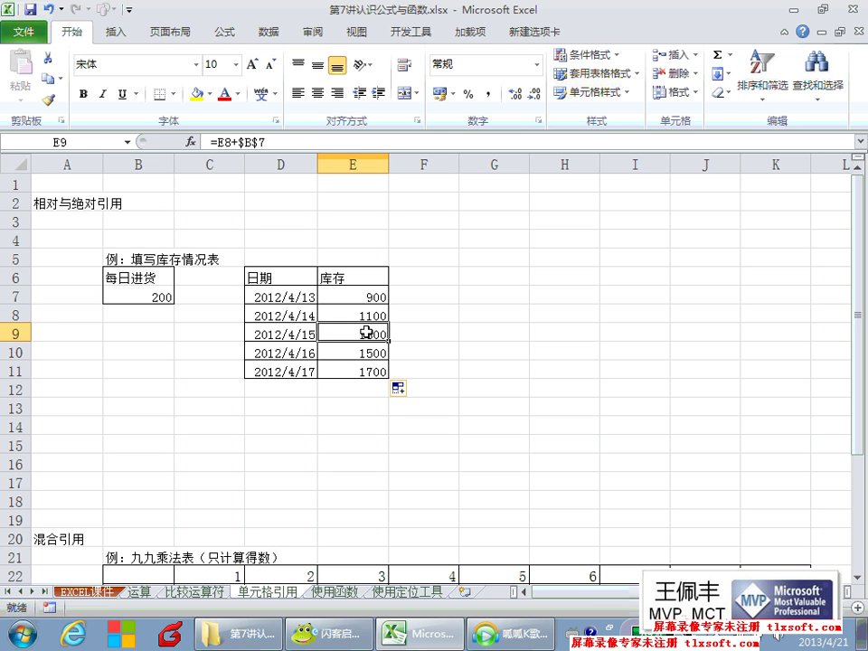
pyautogui.doubleClick(368, 331)
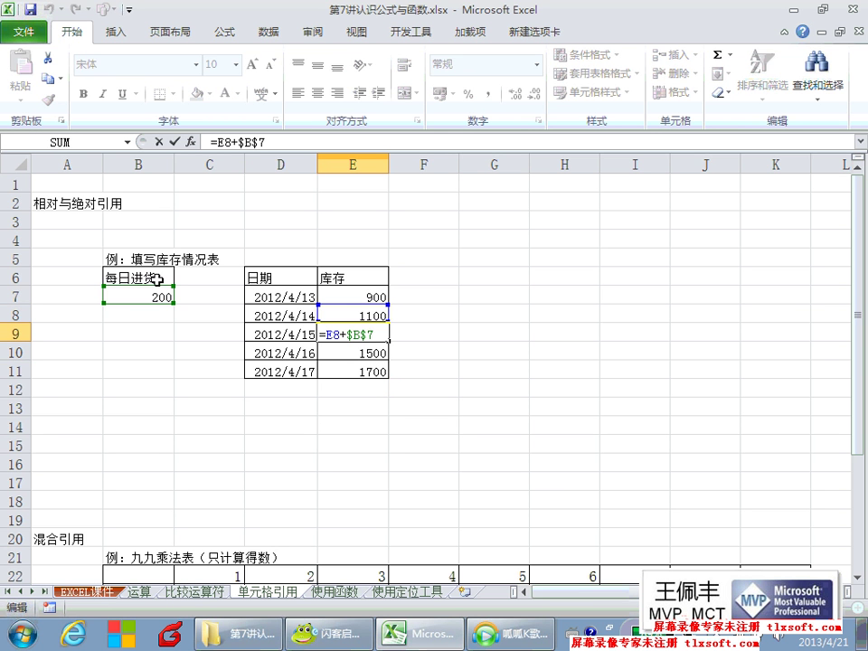
pyautogui.press('Escape')
pyautogui.doubleClick(361, 355)
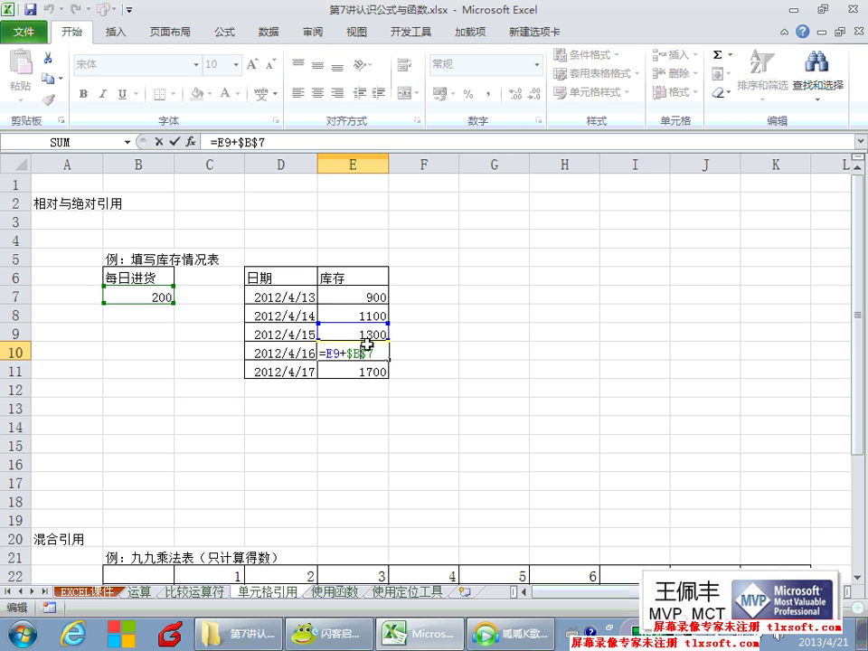
pyautogui.press('Escape')
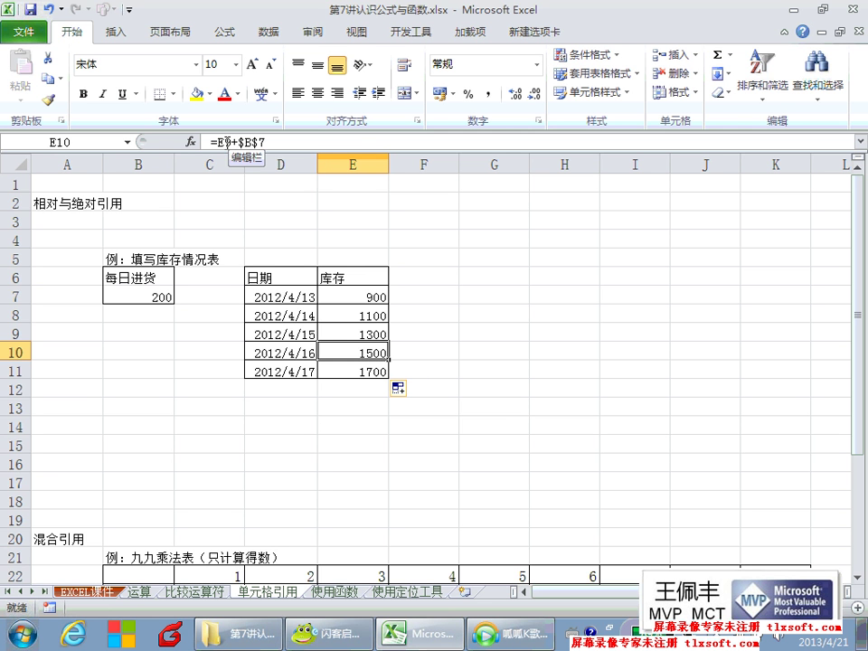
pyautogui.click(327, 638)
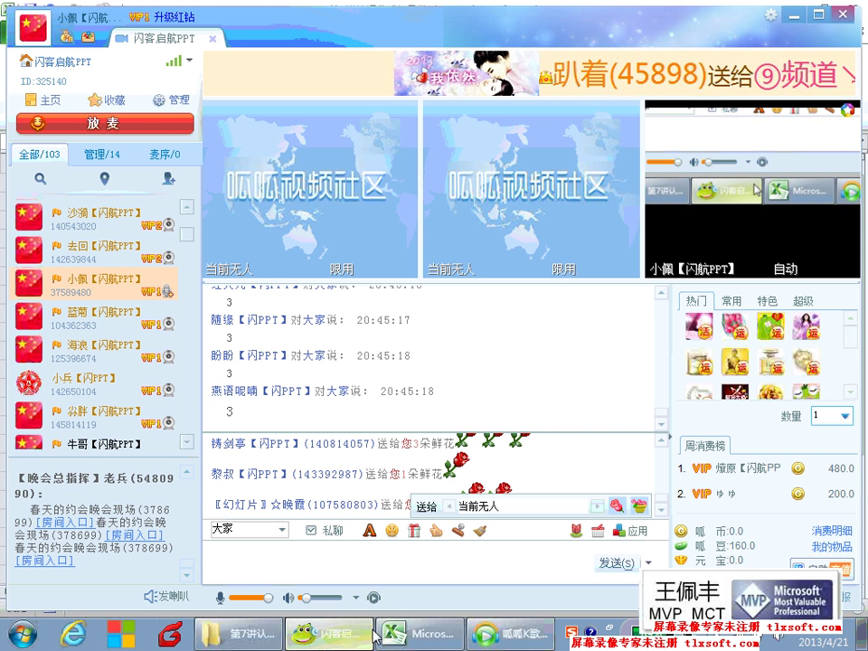
# Glance at the Excel sheet below the stock table, then switch back to the chat room.
pyautogui.click(415, 635)
pyautogui.scroll(-2, 171, 486)
pyautogui.scroll(-2, 272, 446)
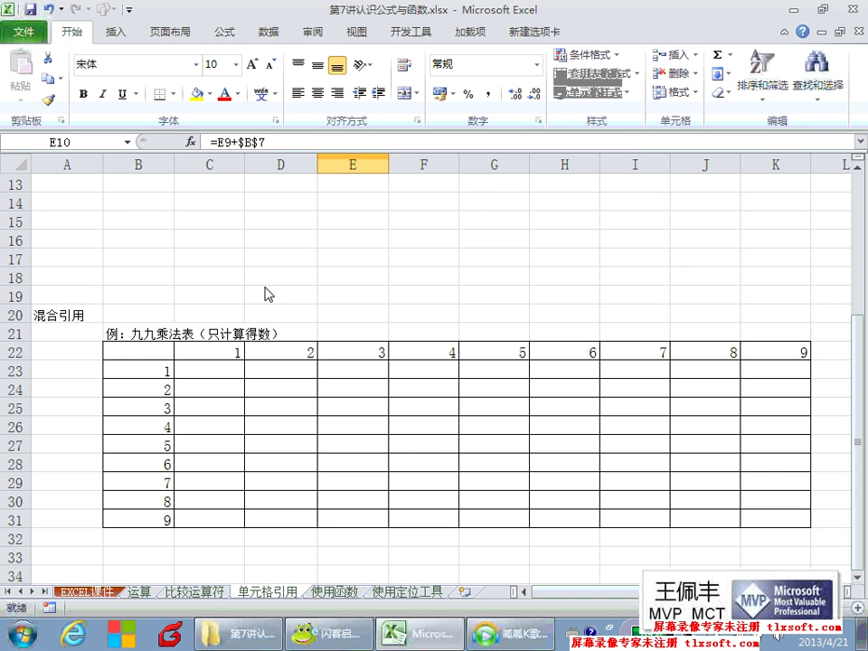
pyautogui.click(259, 242)
pyautogui.scroll(1, 258, 243)
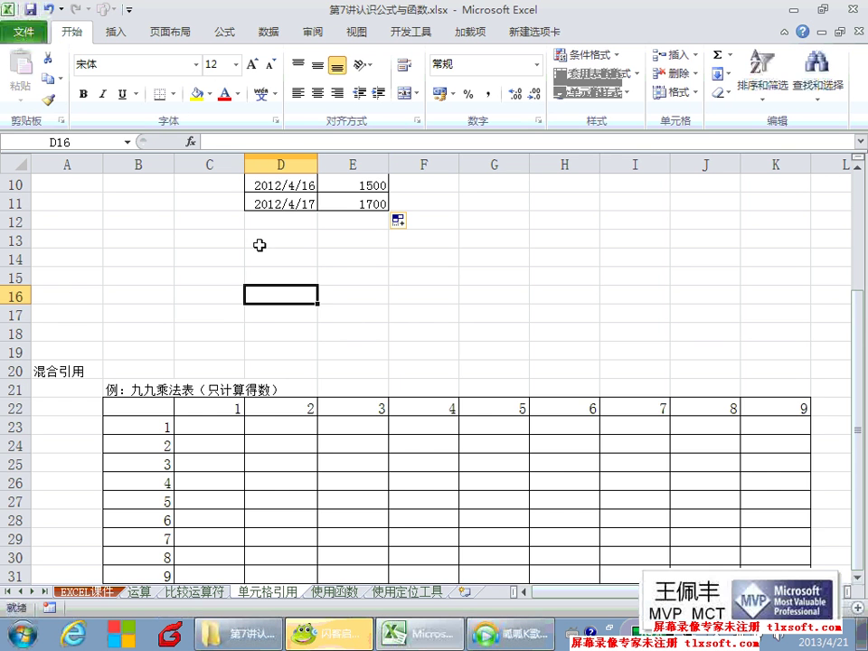
pyautogui.scroll(1, 243, 331)
pyautogui.click(422, 638)
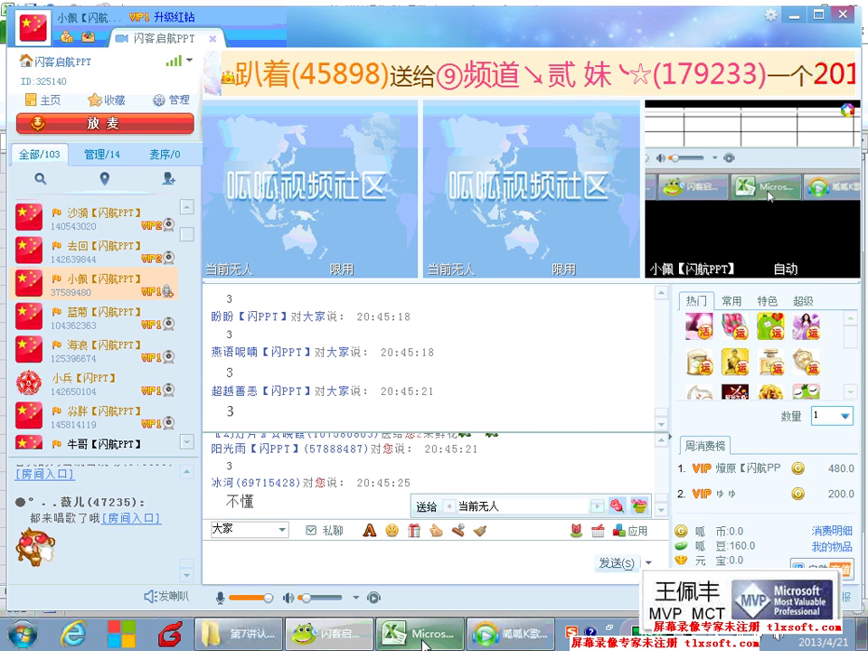
# Back in Excel, enter =C15 in D15, fixing a mistyped =a1 first.
pyautogui.click(423, 638)
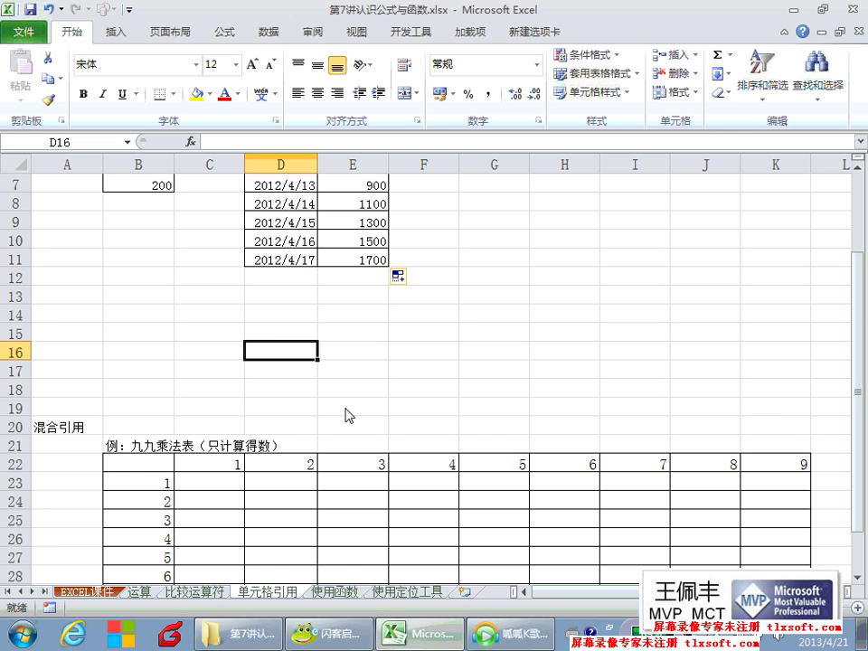
pyautogui.click(274, 328)
pyautogui.write('=a')
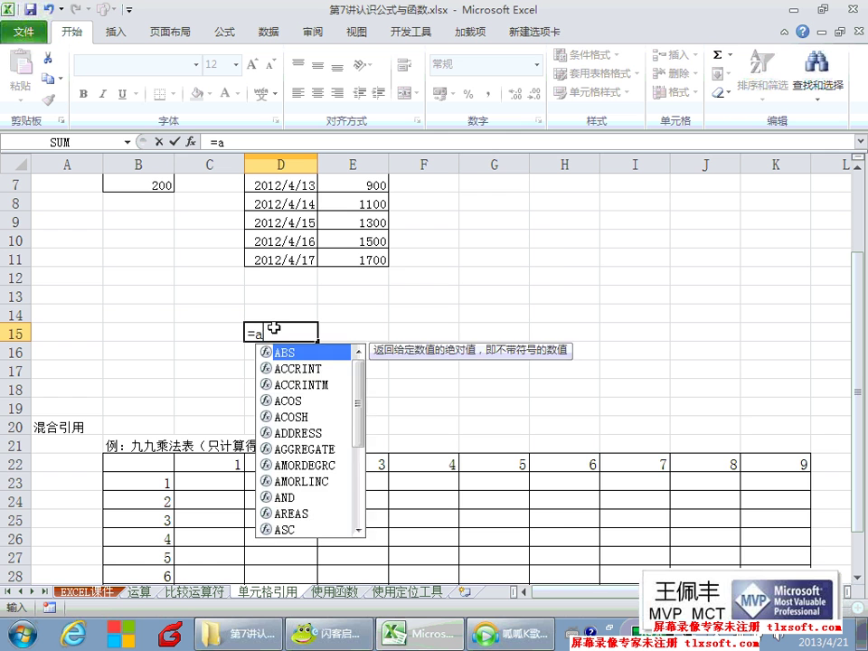
pyautogui.write('1')
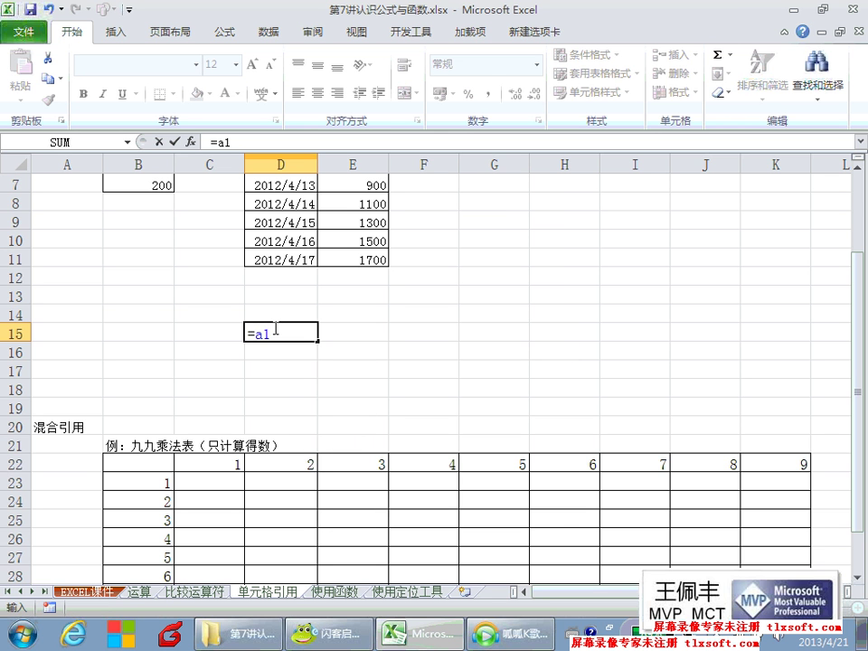
pyautogui.press('BackSpace')
pyautogui.press('BackSpace')
pyautogui.press('BackSpace')
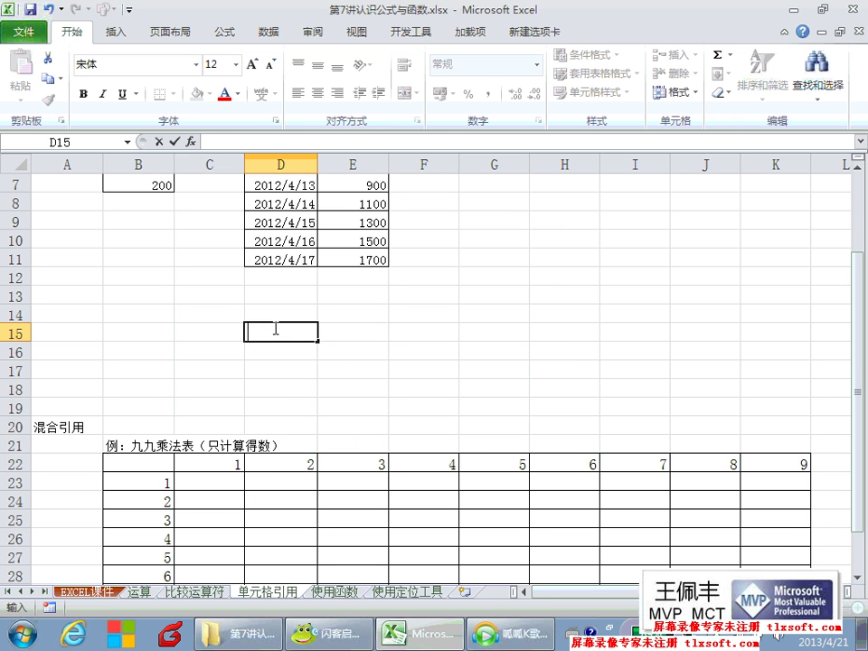
pyautogui.write('=')
pyautogui.click(231, 329)
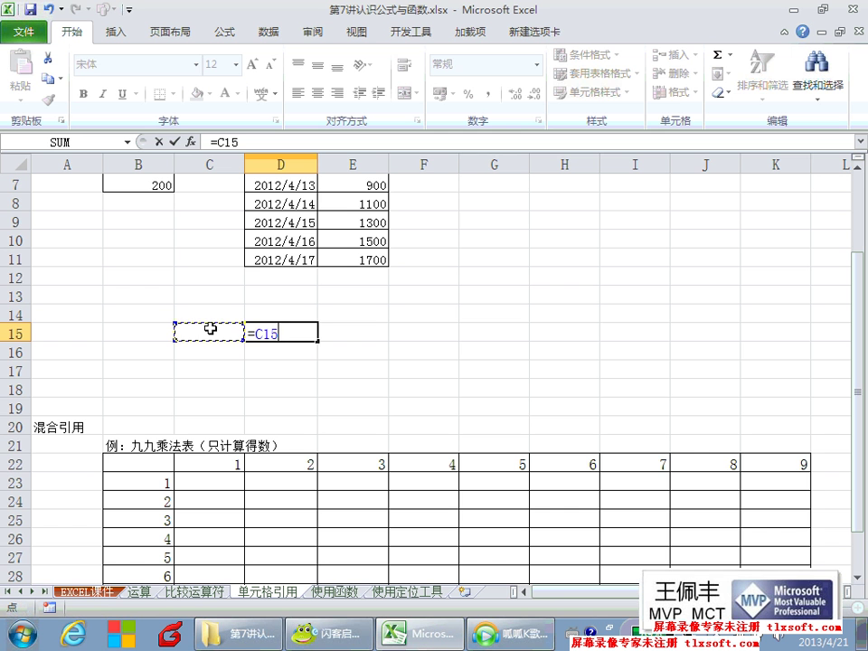
pyautogui.press('Return')
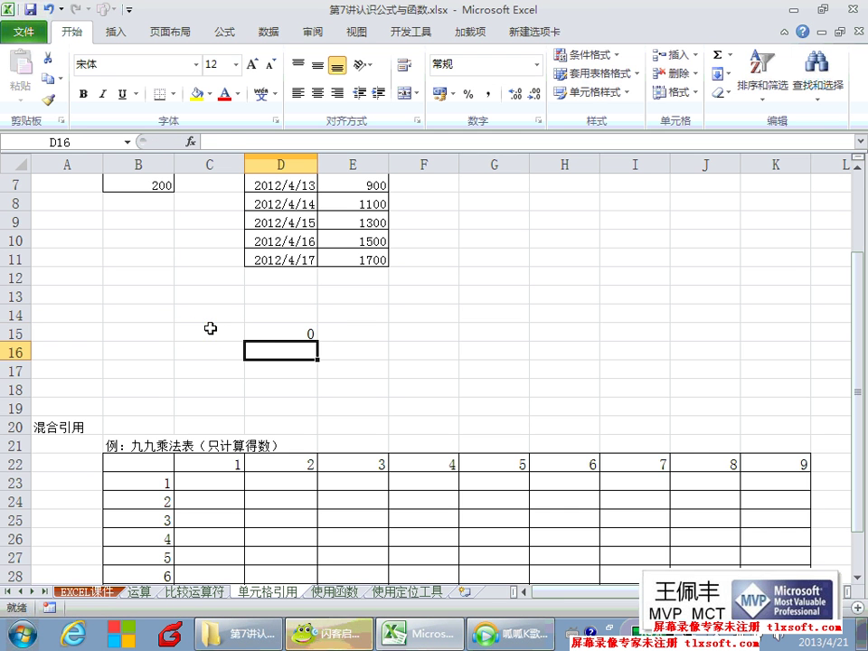
pyautogui.click(276, 333)
pyautogui.doubleClick(303, 334)
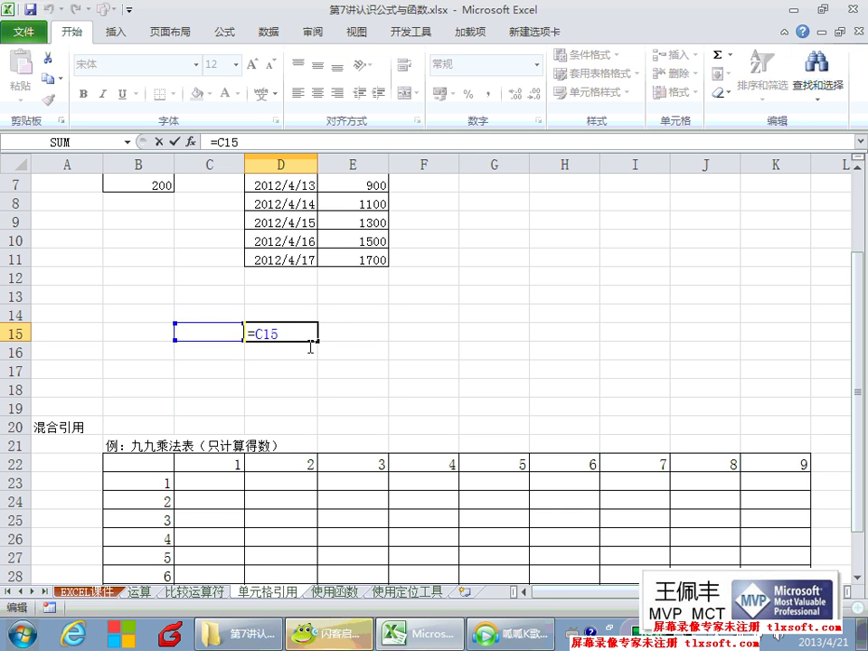
pyautogui.press('Escape')
# Fill D15 down into D16 and compare D16's =C16 with D15's =C15.
pyautogui.moveTo(317, 340); pyautogui.dragTo(308, 354)
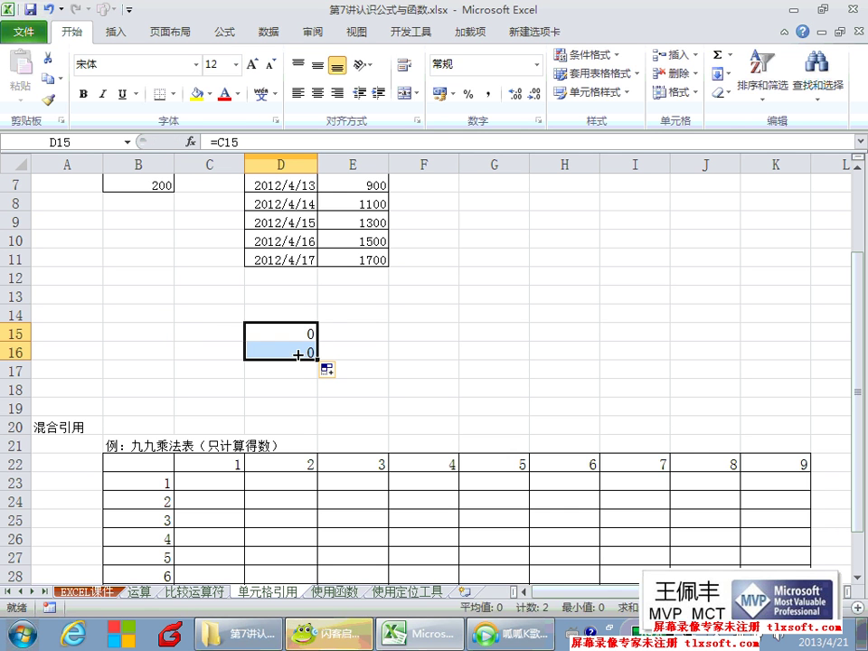
pyautogui.doubleClick(309, 353)
pyautogui.press('Escape')
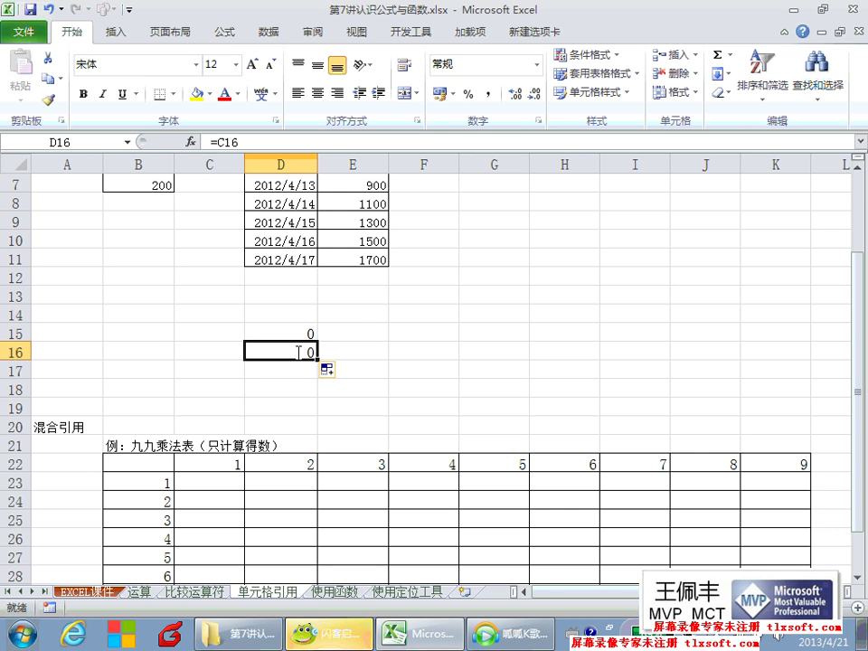
pyautogui.doubleClick(295, 334)
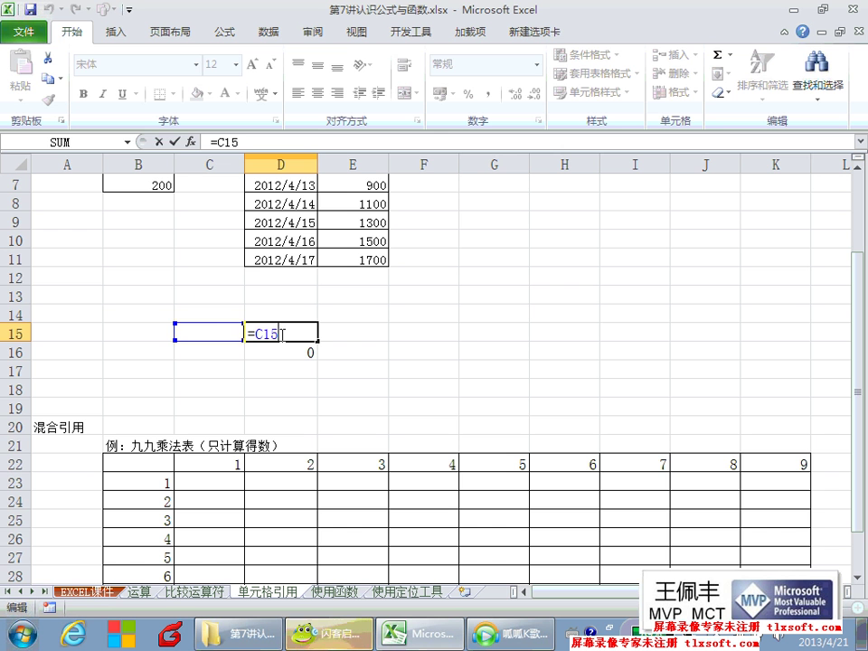
pyautogui.hotkey('ctrl', 'Return')
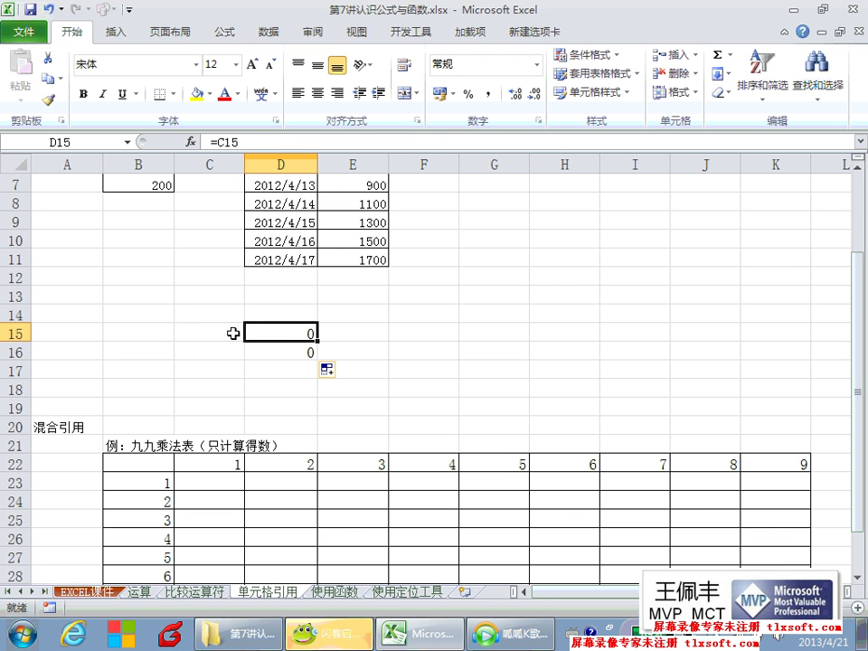
pyautogui.click(282, 351)
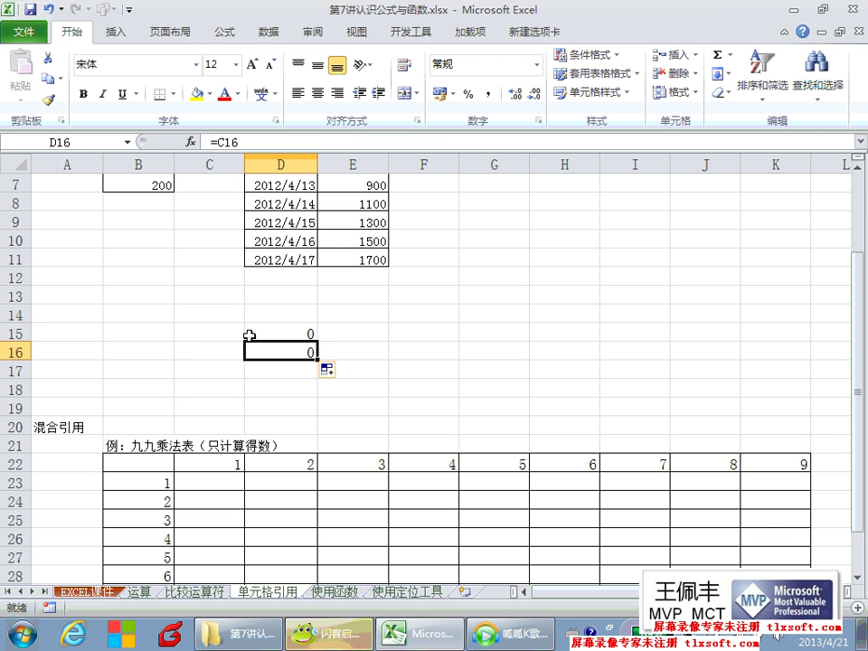
pyautogui.click(240, 331)
# Point out C15 as D15's reference, then refill D16 to show it reads =C16.
pyautogui.click(280, 335)
pyautogui.doubleClick(280, 335)
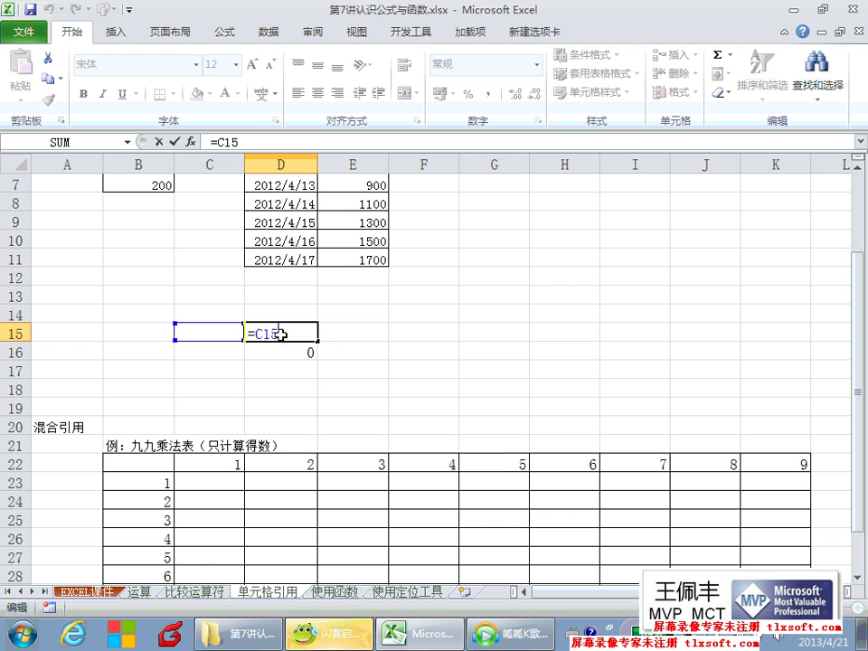
pyautogui.click(226, 330)
pyautogui.click(287, 334)
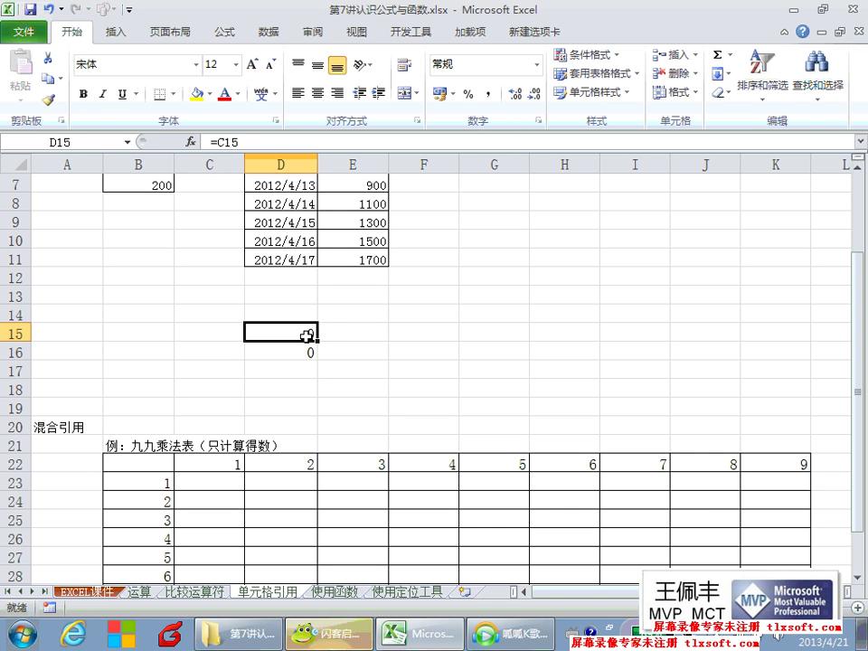
pyautogui.moveTo(317, 341); pyautogui.dragTo(315, 359)
pyautogui.doubleClick(300, 351)
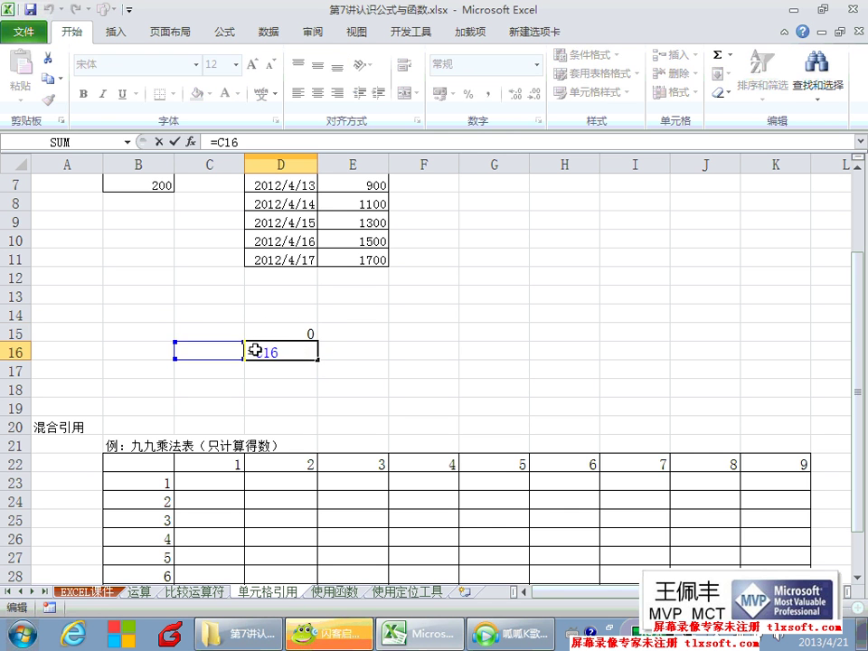
pyautogui.press('Escape')
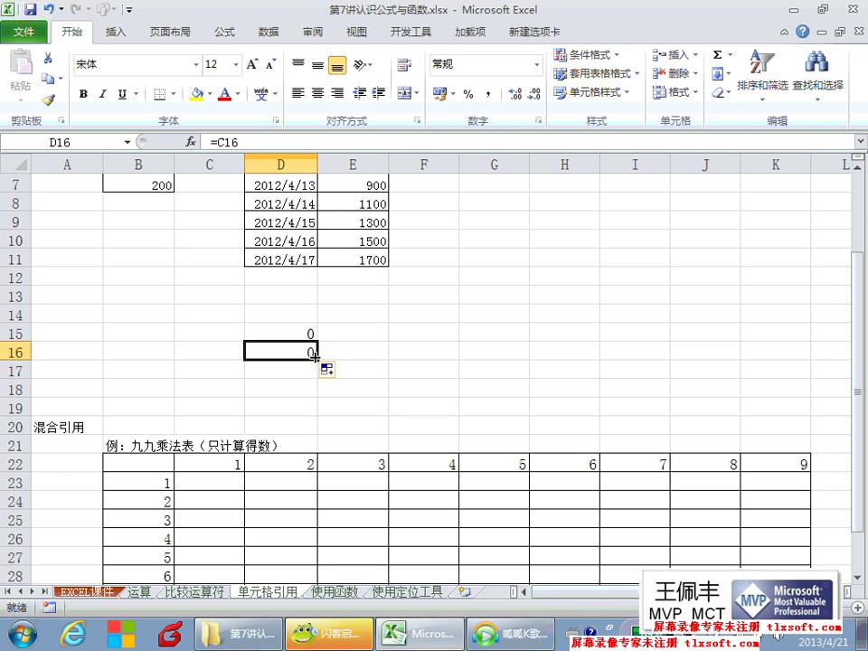
# Enter =E14 in F14 by pointing at E14.
pyautogui.click(425, 309)
pyautogui.write('=')
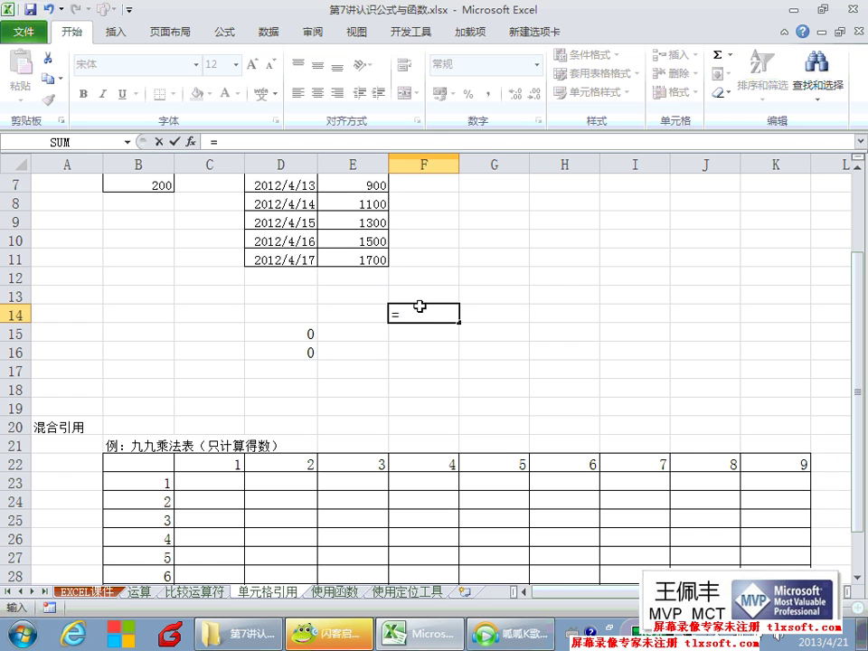
pyautogui.click(371, 305)
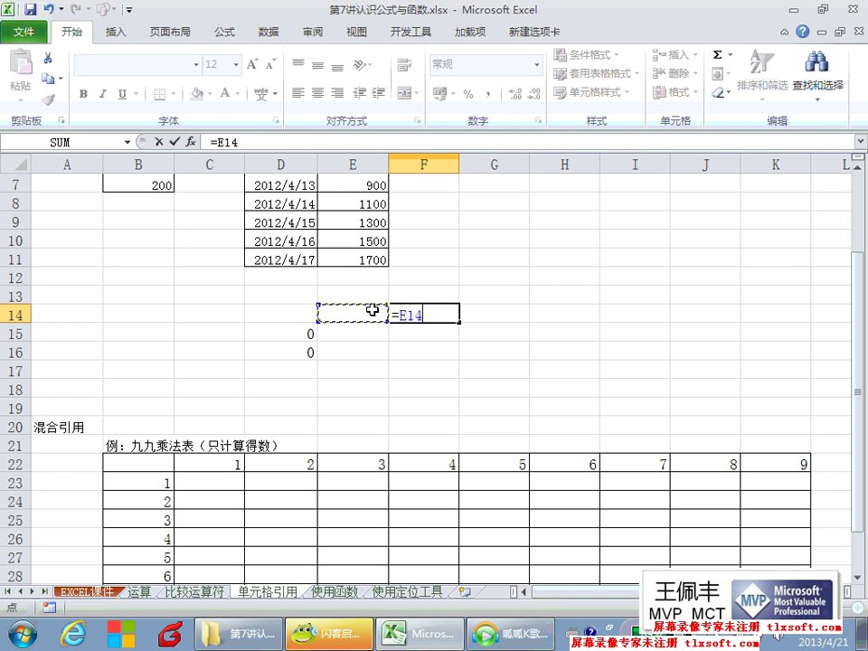
pyautogui.press('Return')
# Fill F14 right into G14 and compare G14's =F14 with F14's =E14.
pyautogui.click(422, 315)
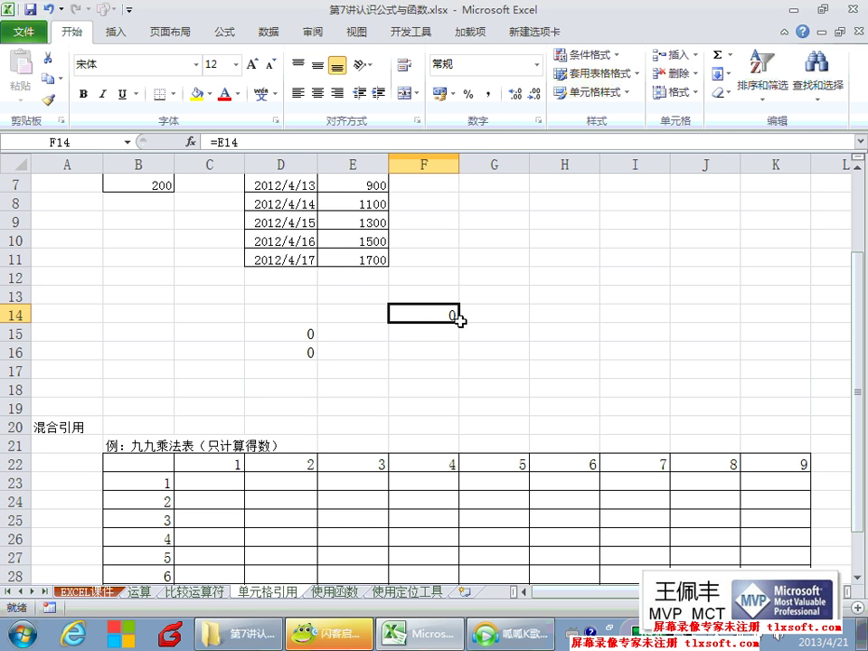
pyautogui.moveTo(461, 320)
pyautogui.mouseDown()
pyautogui.moveTo(517, 322)
pyautogui.moveTo(498, 316)
pyautogui.mouseUp()
pyautogui.click(497, 316)
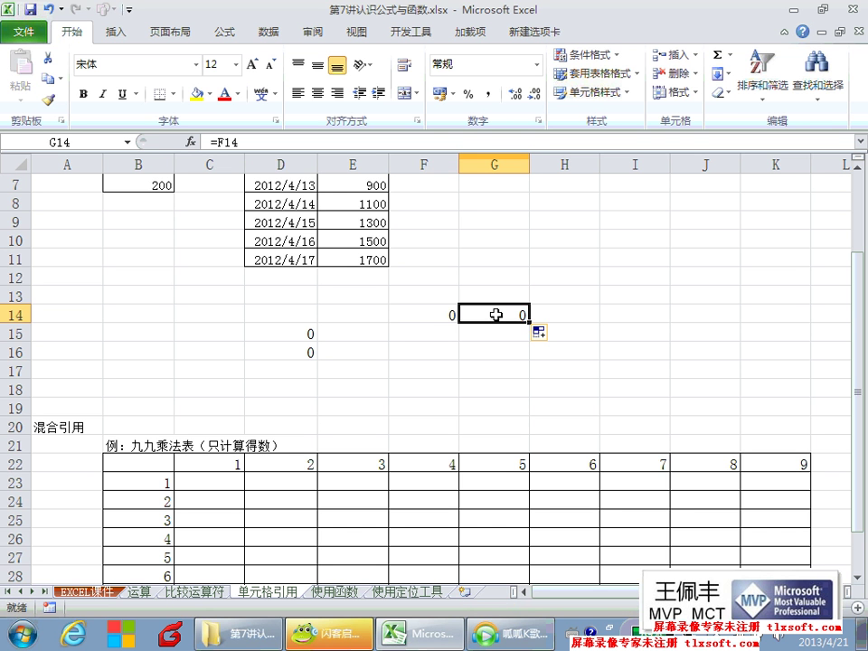
pyautogui.doubleClick(496, 314)
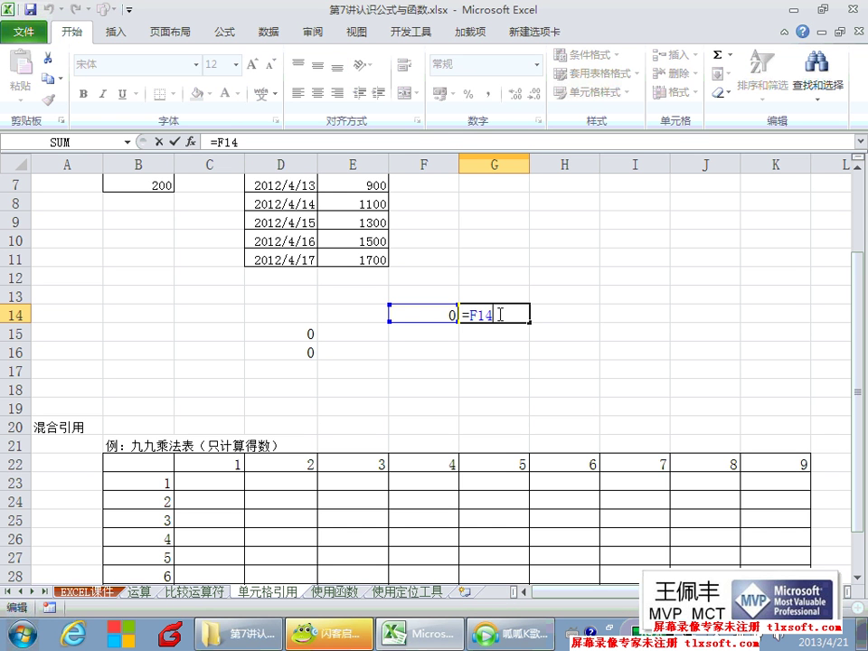
pyautogui.press('Escape')
pyautogui.click(429, 315)
pyautogui.doubleClick(428, 314)
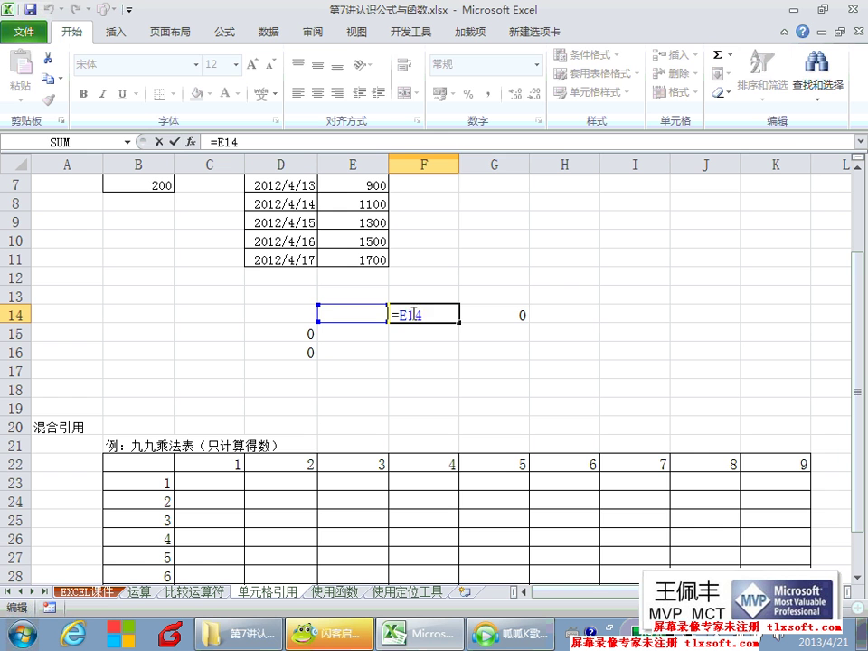
pyautogui.press('Escape')
pyautogui.doubleClick(499, 315)
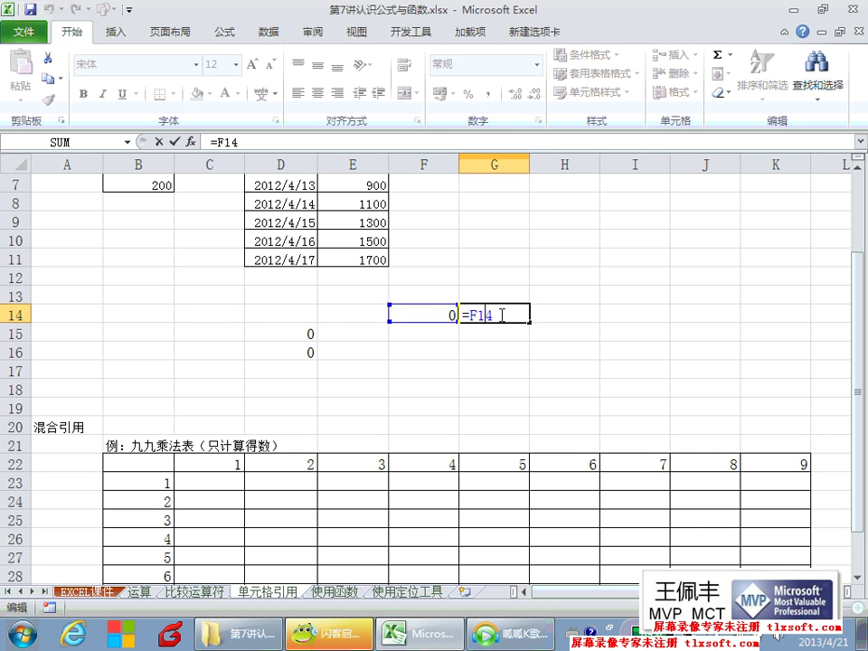
pyautogui.click(450, 315)
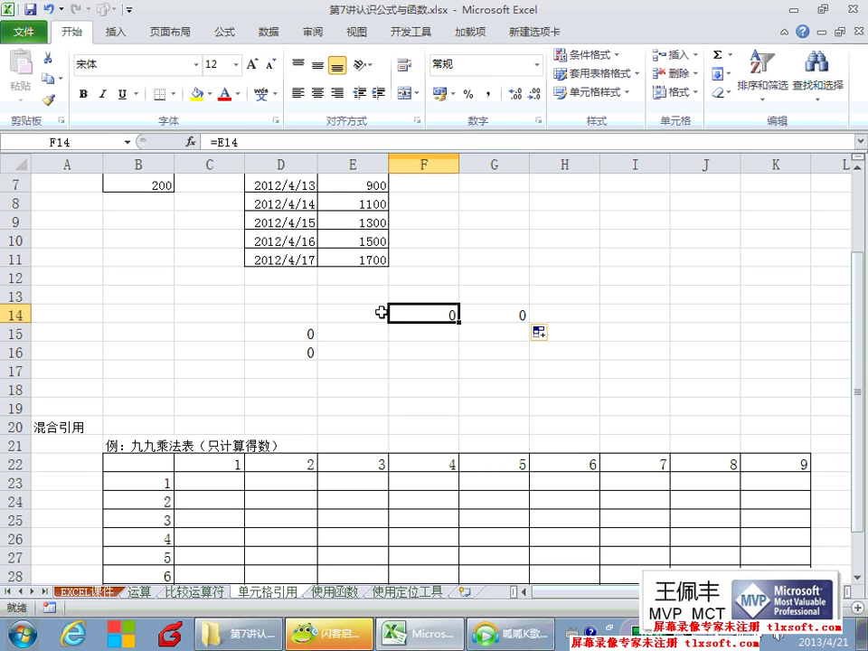
# Step between E14, F14 and G14 to show how each reference shifts.
pyautogui.press('Left')
pyautogui.press('Right')
pyautogui.press('Left')
pyautogui.press('Right')
pyautogui.press('Left')
pyautogui.press('Right')
pyautogui.click(373, 312)
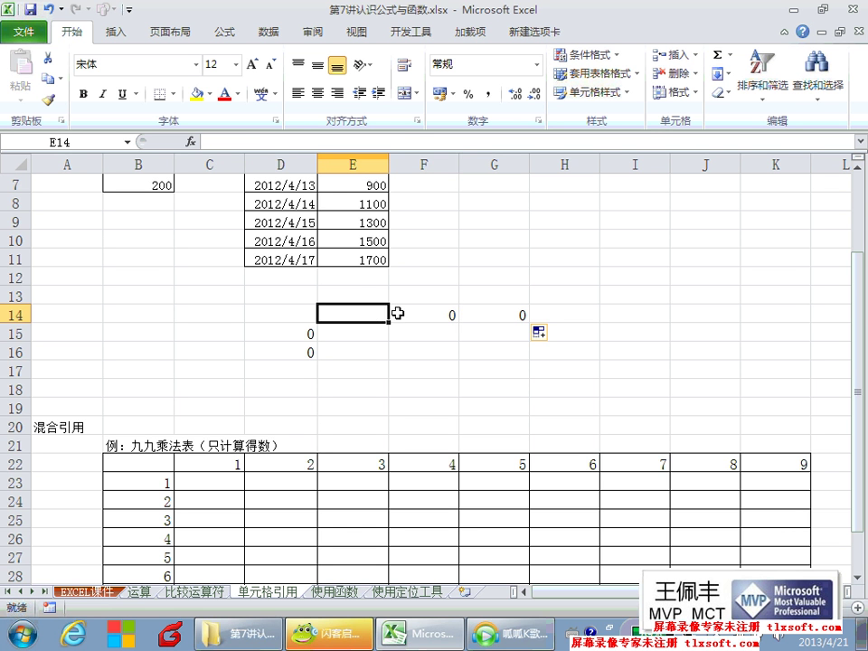
pyautogui.click(495, 312)
pyautogui.click(439, 316)
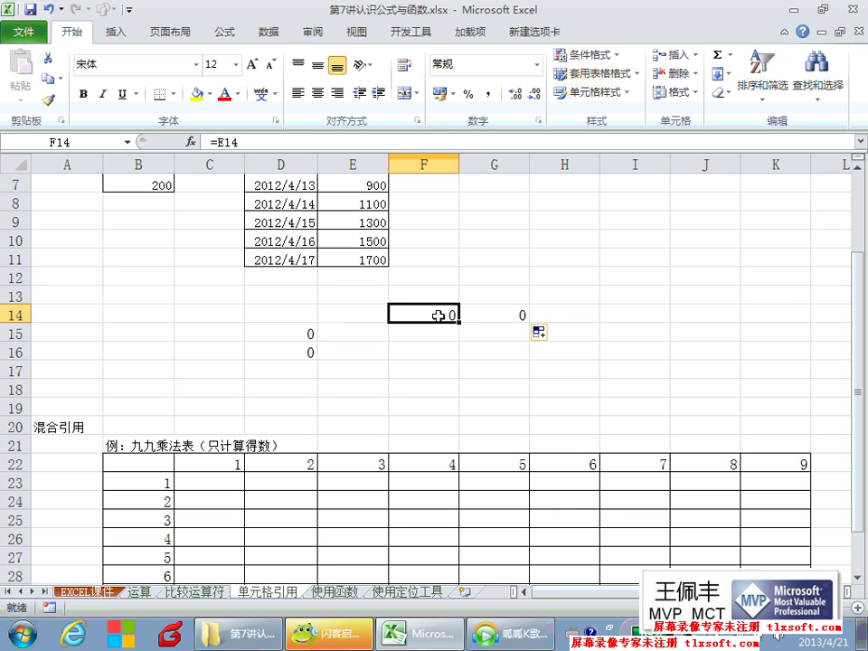
# Select the old demo range D14:G16.
pyautogui.click(477, 320)
pyautogui.click(368, 310)
pyautogui.click(357, 331)
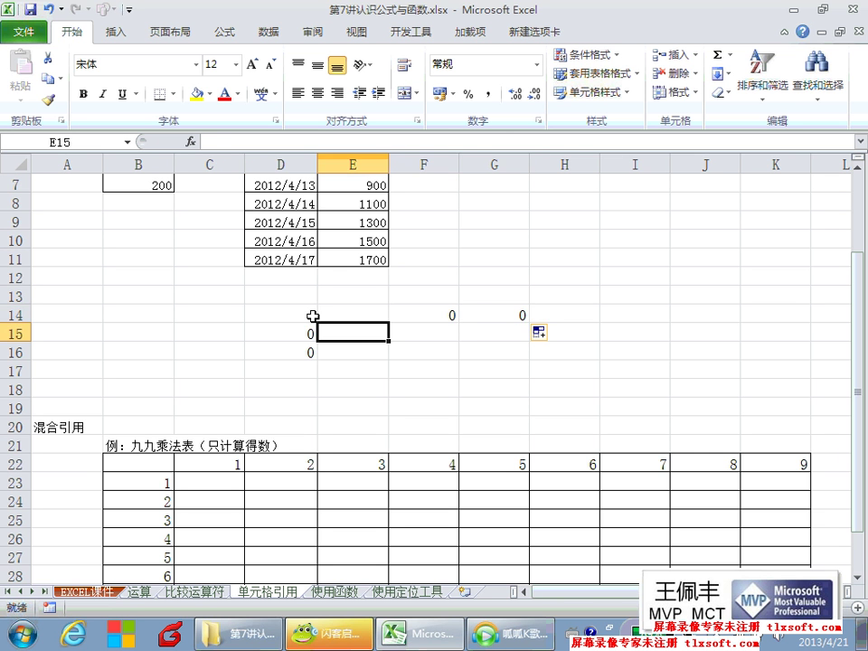
pyautogui.moveTo(312, 315); pyautogui.dragTo(474, 357)
# Clear D14:G16 and enter =A1 in E15.
pyautogui.press('Delete')
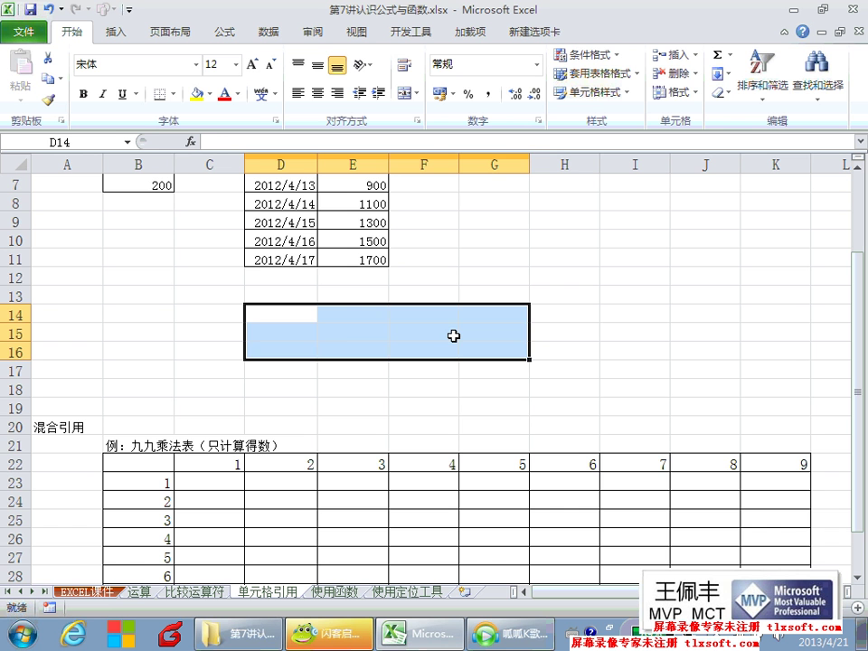
pyautogui.click(343, 327)
pyautogui.write('=')
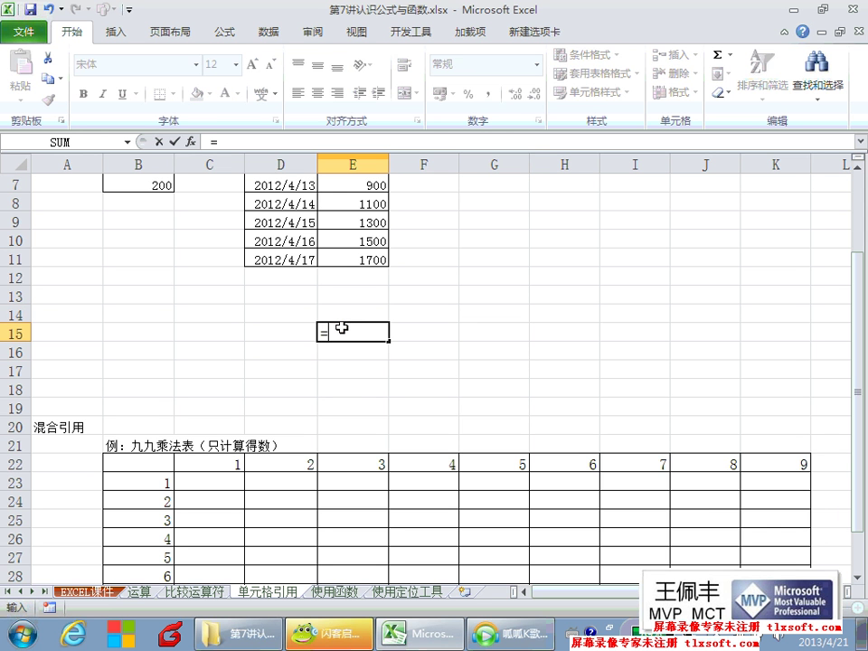
pyautogui.write('a1')
pyautogui.press('Return')
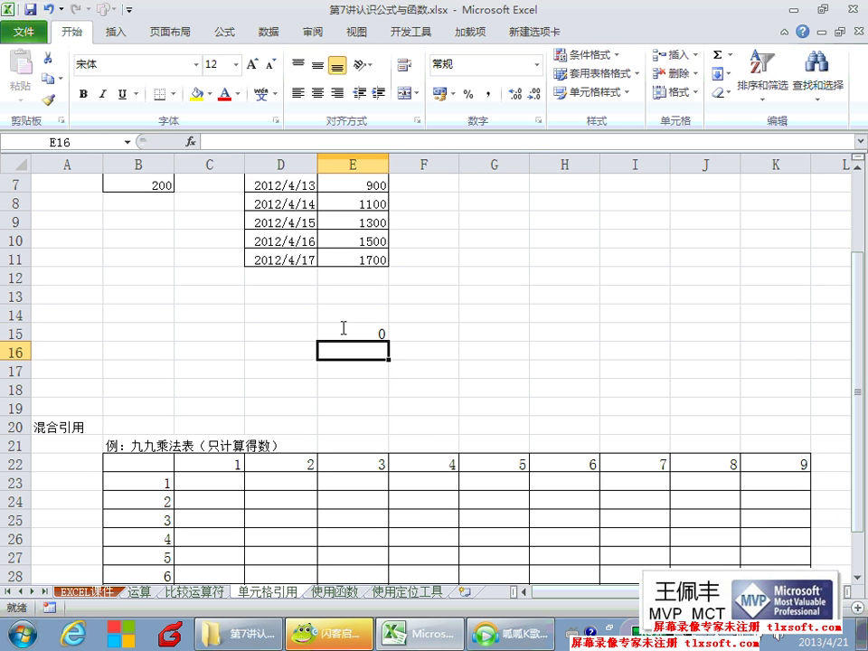
pyautogui.click(342, 328)
pyautogui.doubleClick(342, 328)
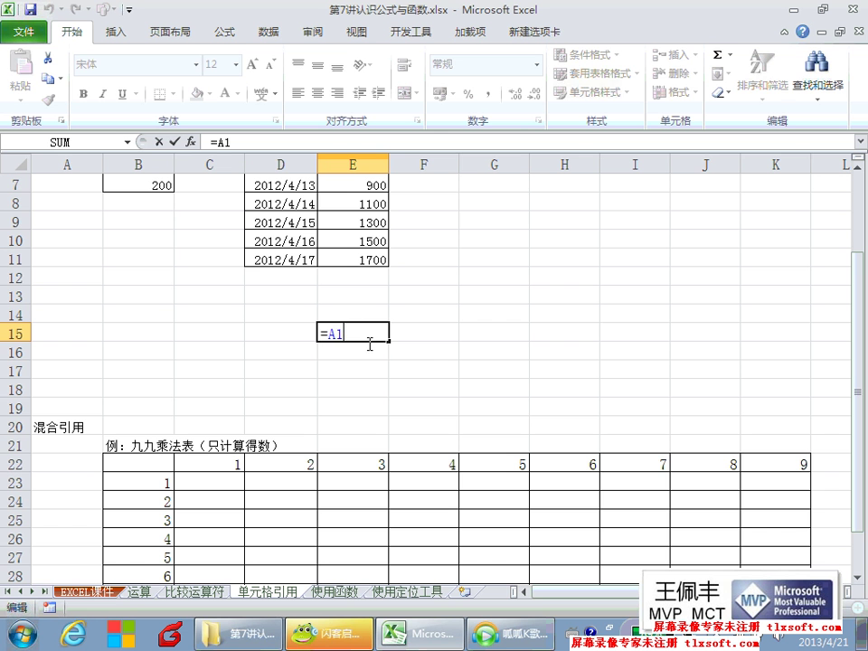
pyautogui.press('Escape')
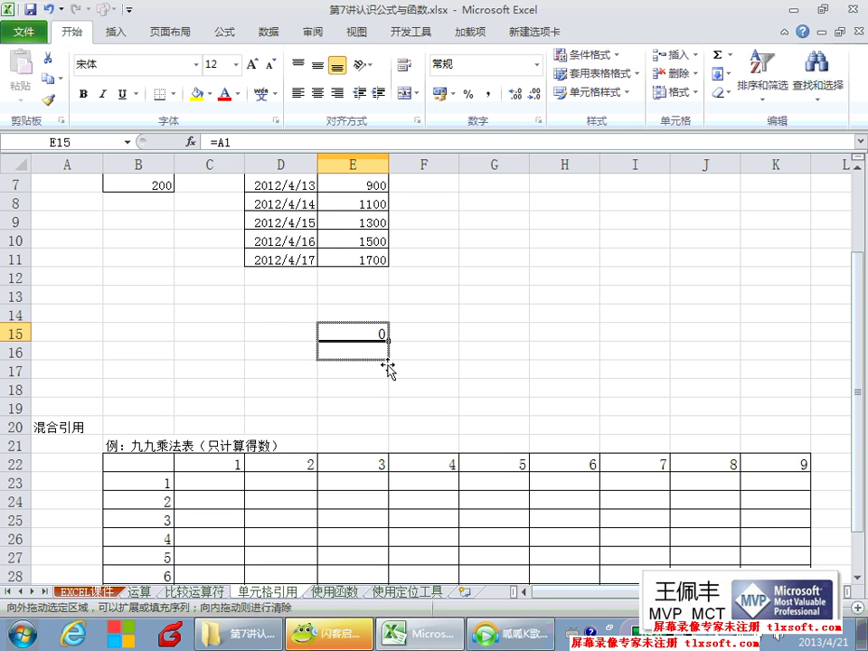
# Fill E15 down to E19 and check the copies read =A2, =A3, =A4, =A5.
pyautogui.moveTo(388, 341); pyautogui.dragTo(388, 409)
pyautogui.doubleClick(361, 331)
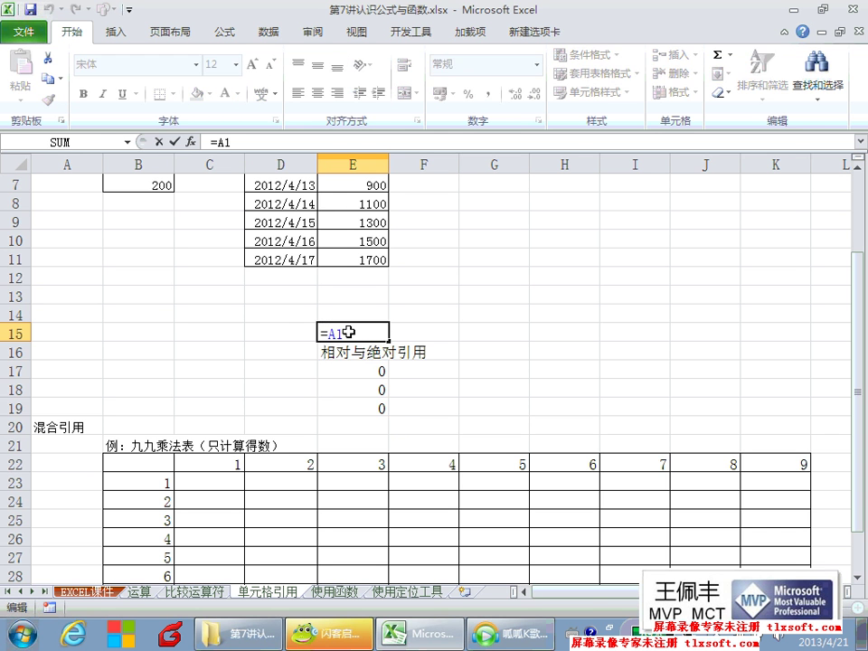
pyautogui.press('Escape')
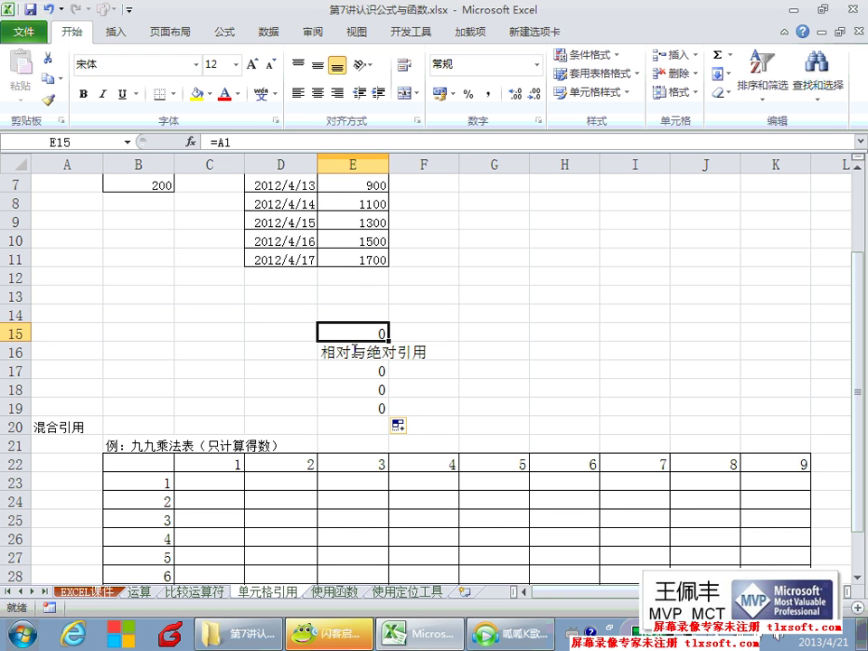
pyautogui.click(351, 351)
pyautogui.doubleClick(346, 351)
pyautogui.press('Escape')
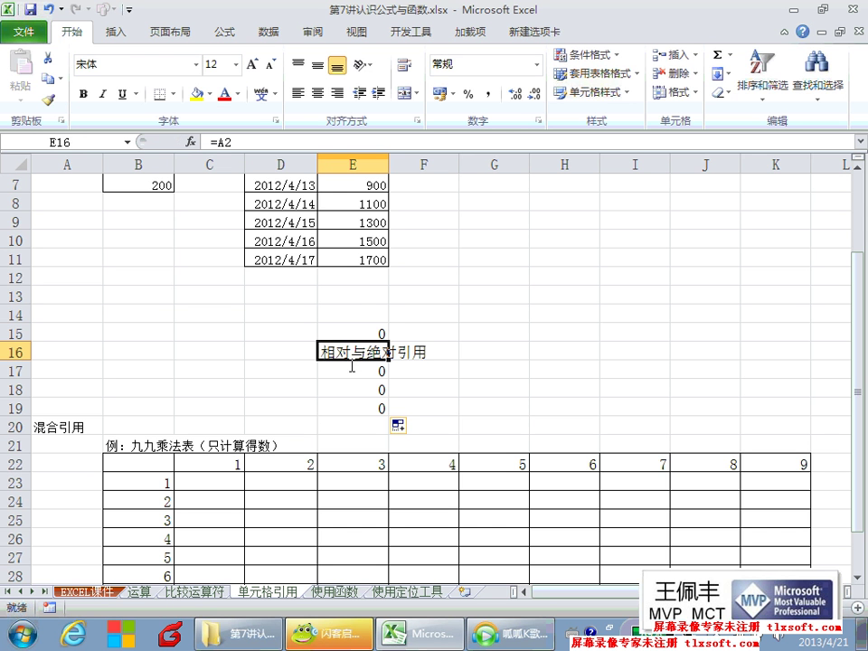
pyautogui.click(351, 366)
pyautogui.doubleClick(352, 366)
pyautogui.click(350, 388)
pyautogui.doubleClick(353, 390)
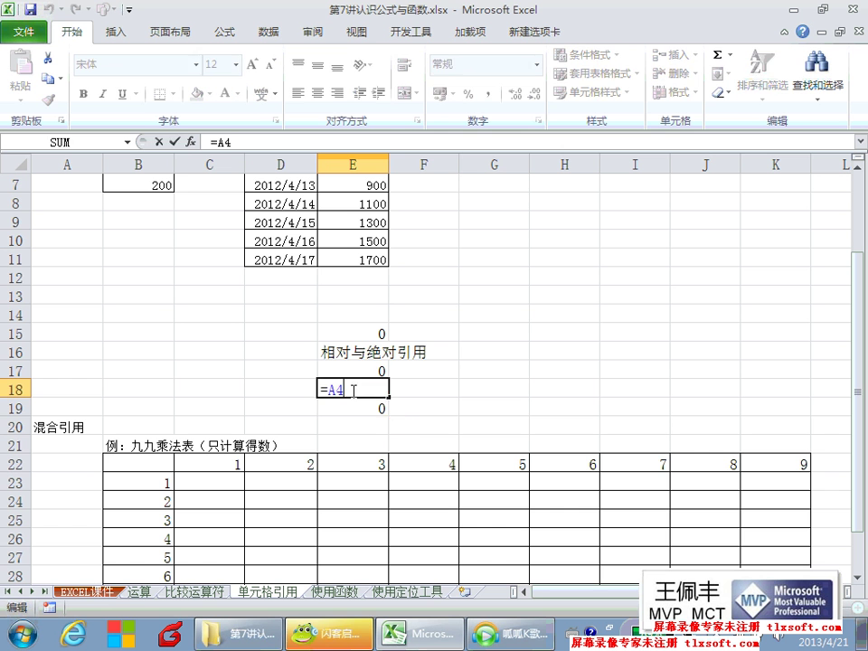
pyautogui.press('Escape')
pyautogui.doubleClick(351, 406)
pyautogui.press('Escape')
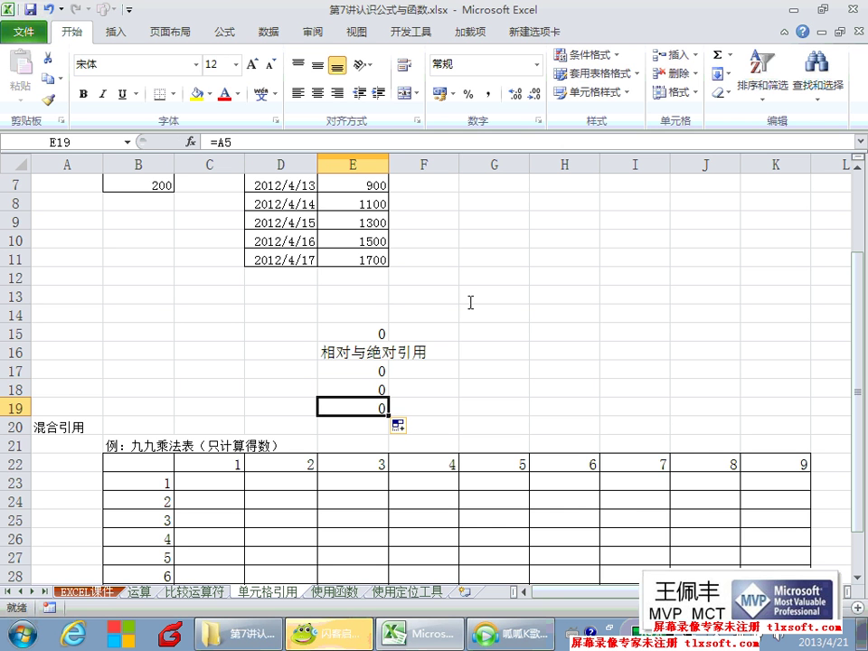
pyautogui.click(491, 312)
# Enter =A1 in G14.
pyautogui.write('=a1')
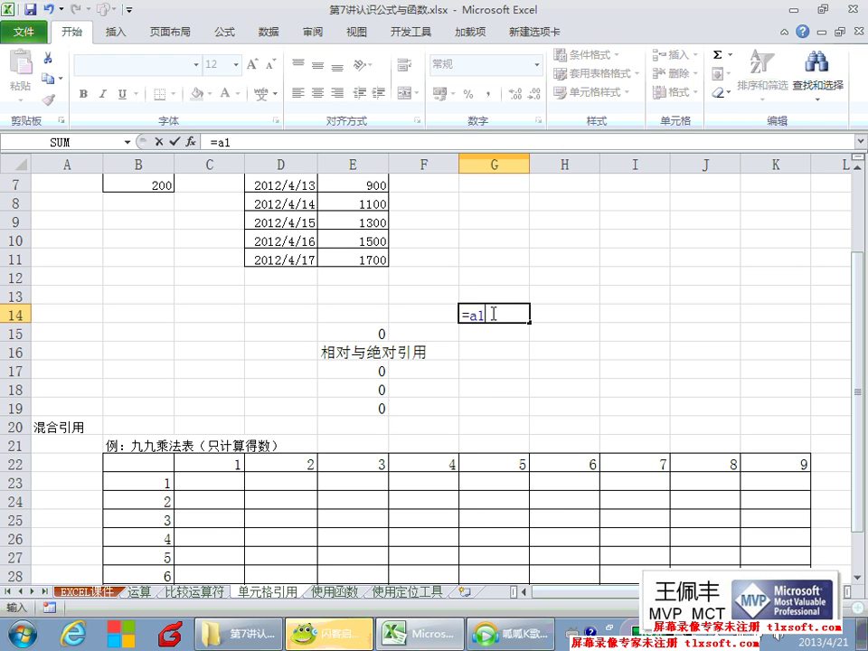
pyautogui.press('Return')
pyautogui.doubleClick(494, 313)
pyautogui.press('Escape')
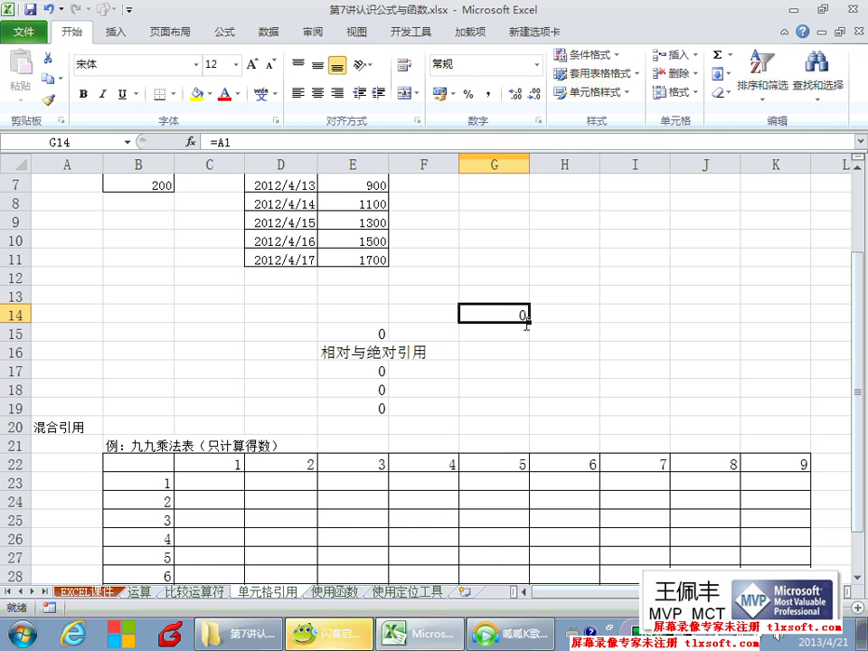
# Fill G14 right through I14 and check H14 shows =B1 and I14 shows =C1.
pyautogui.moveTo(530, 321); pyautogui.dragTo(692, 328)
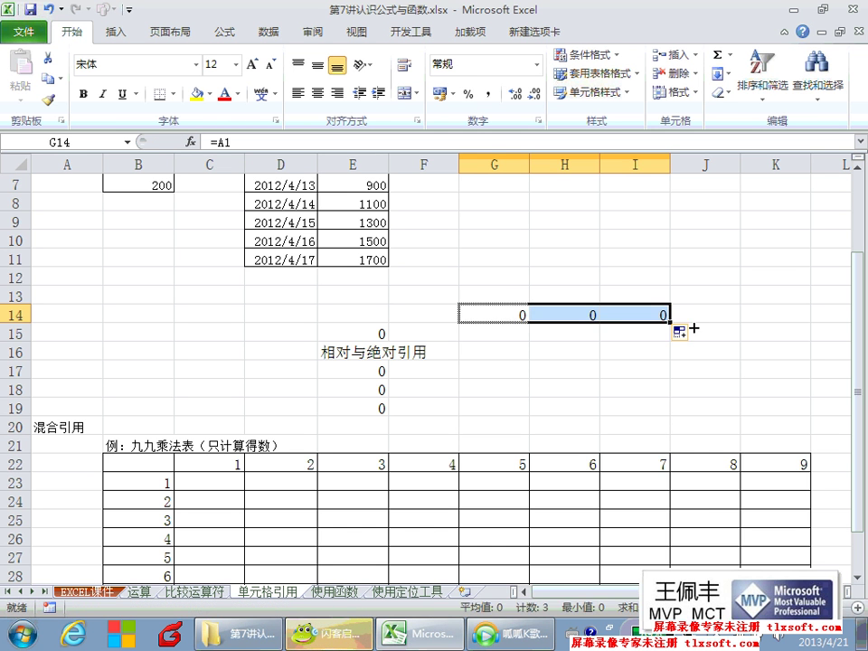
pyautogui.doubleClick(517, 318)
pyautogui.press('Escape')
pyautogui.click(553, 311)
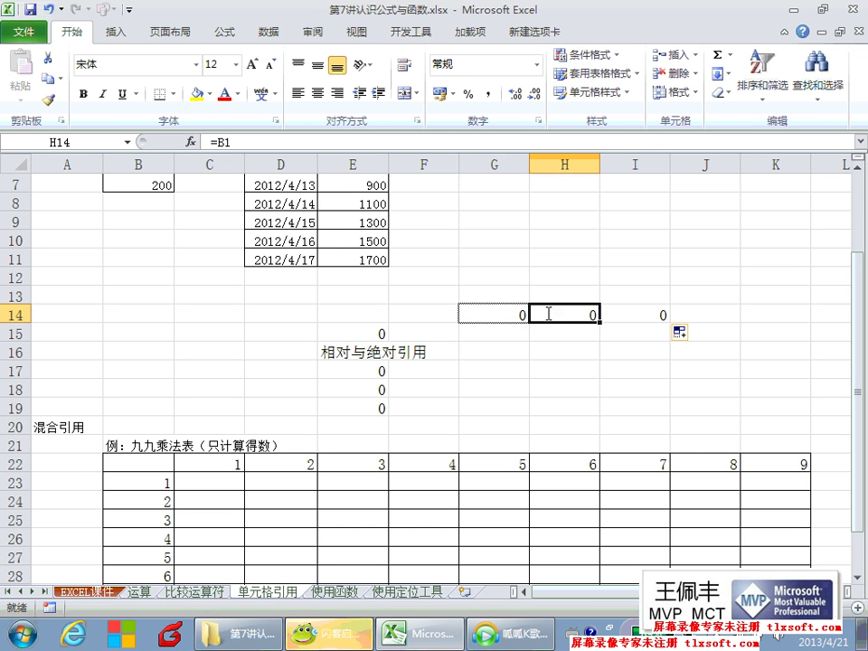
pyautogui.doubleClick(556, 313)
pyautogui.press('Escape')
pyautogui.doubleClick(635, 316)
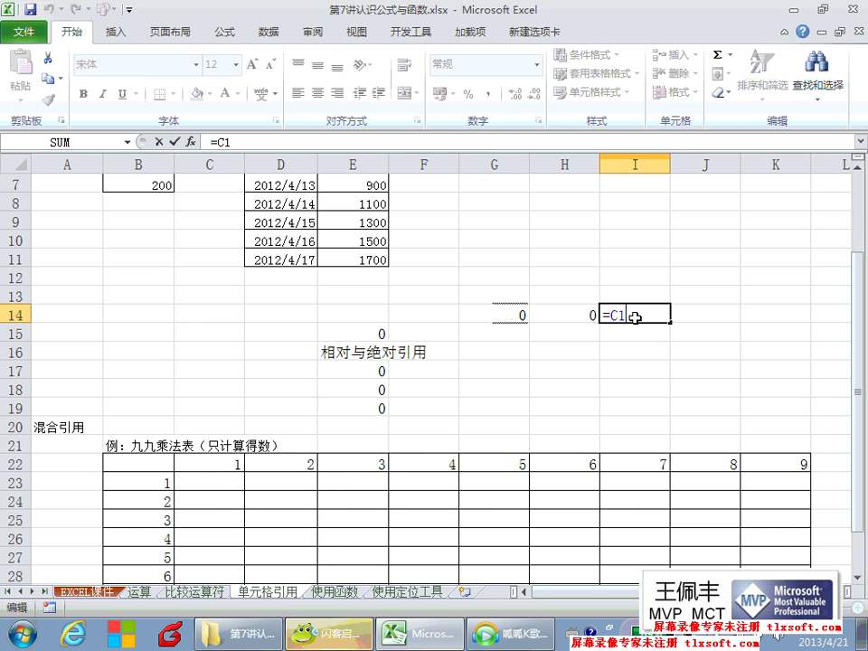
pyautogui.press('Escape')
pyautogui.click(321, 632)
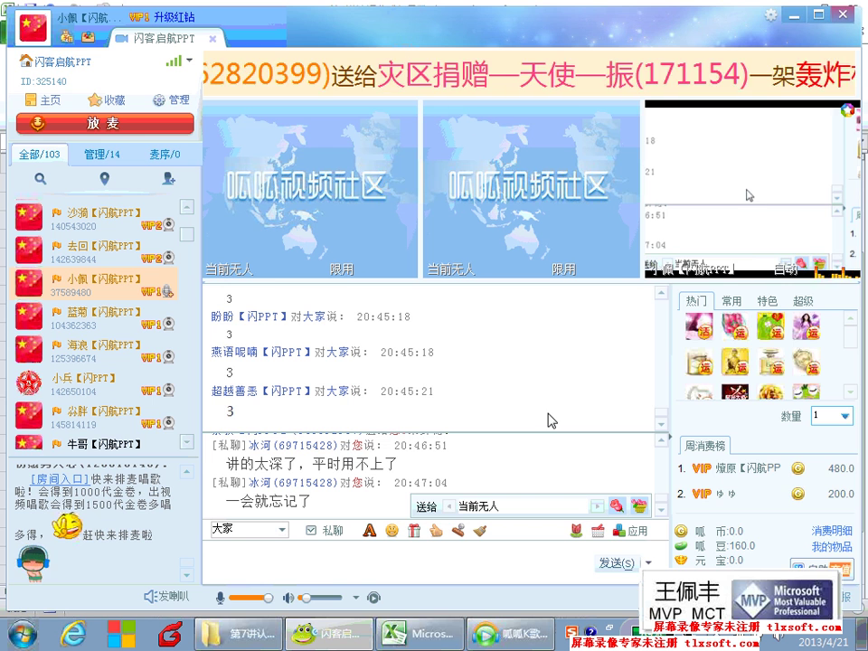
# Return to the chat room and highlight part of the student's private message.
pyautogui.hotkey('alt', 'Tab')
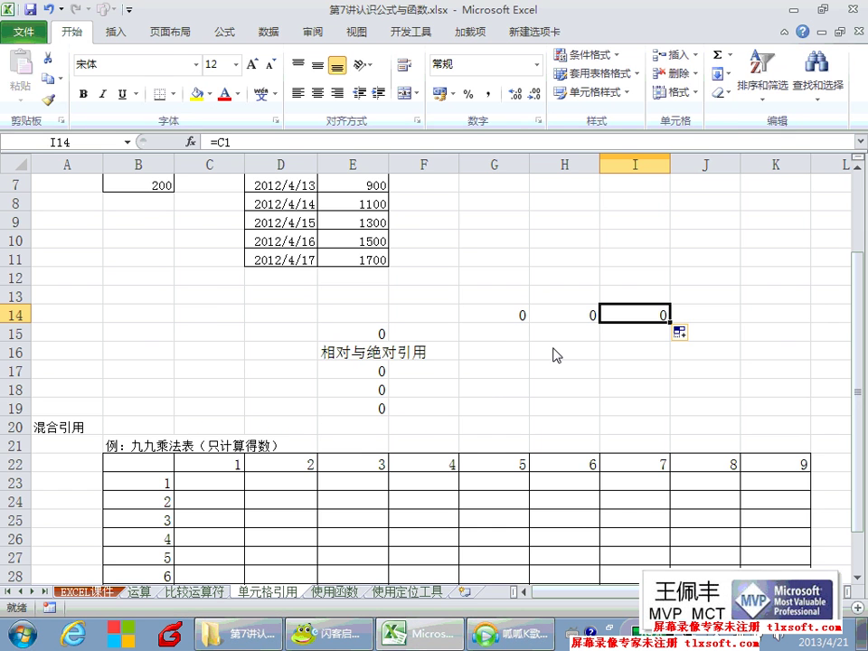
pyautogui.click(339, 623)
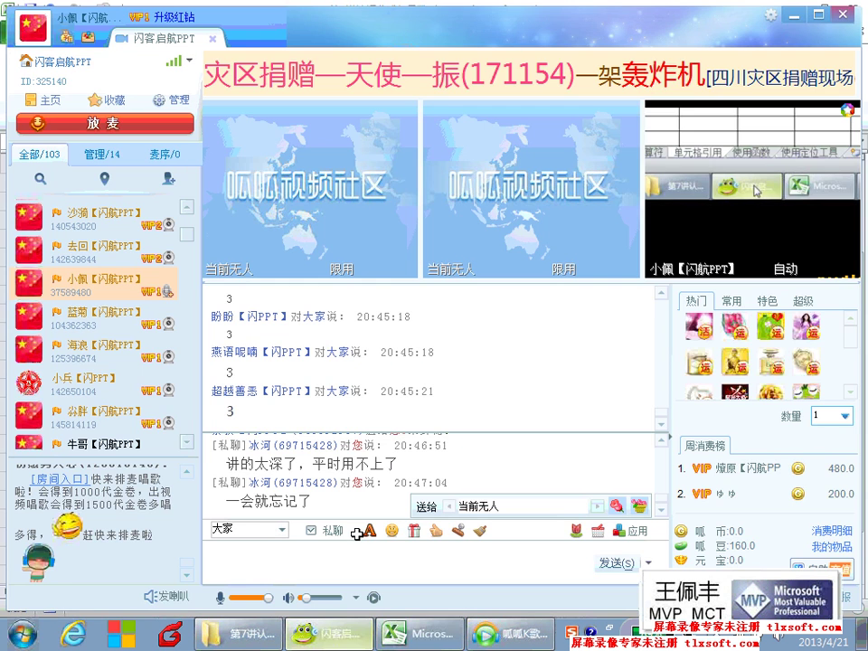
pyautogui.moveTo(241, 464); pyautogui.dragTo(390, 463)
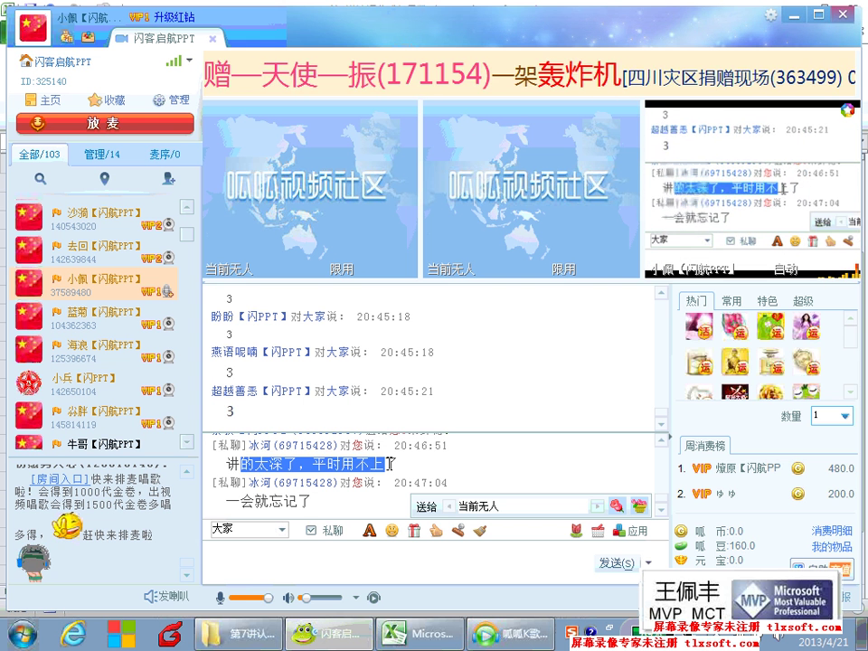
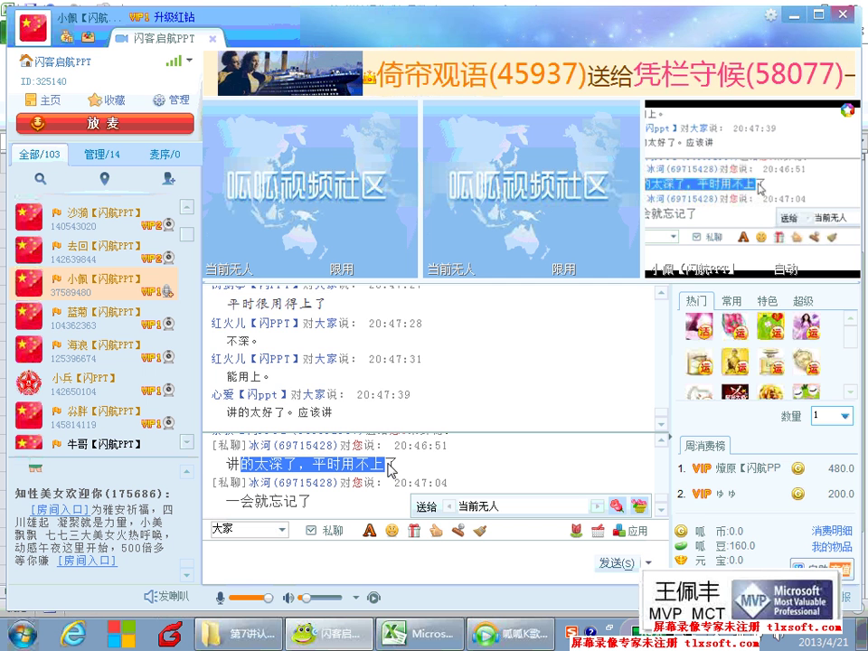
# Leave the GuaGua chat and return to the Excel workbook's 单元格引用 sheet.
pyautogui.click(443, 473)
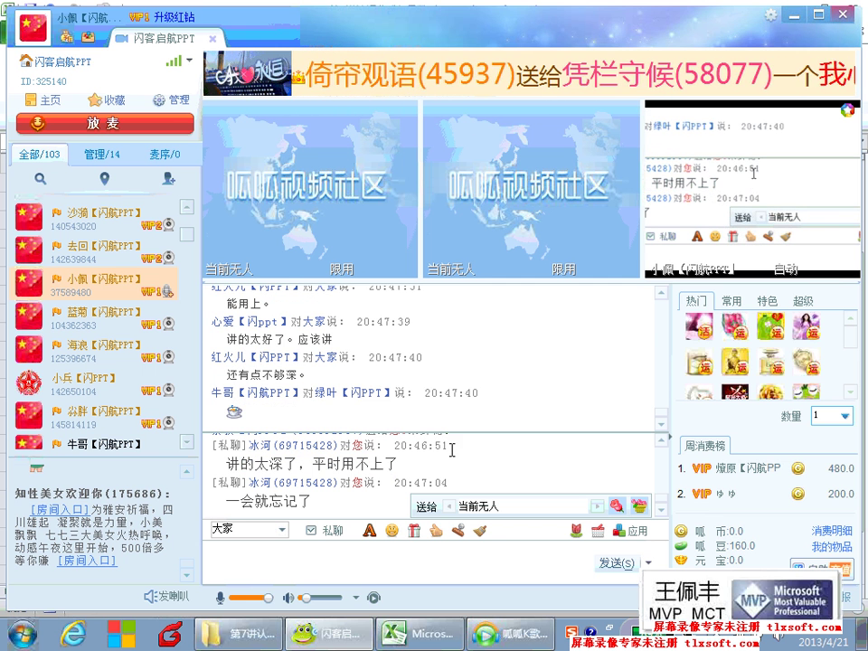
pyautogui.click(416, 632)
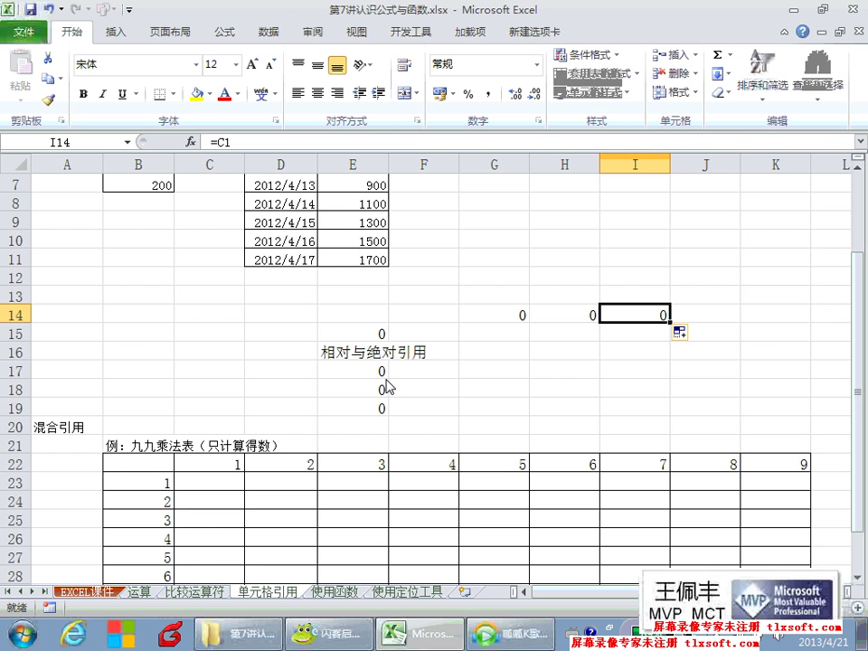
# Clear the leftover reference-test results in E14:I19.
pyautogui.moveTo(356, 310); pyautogui.dragTo(624, 409)
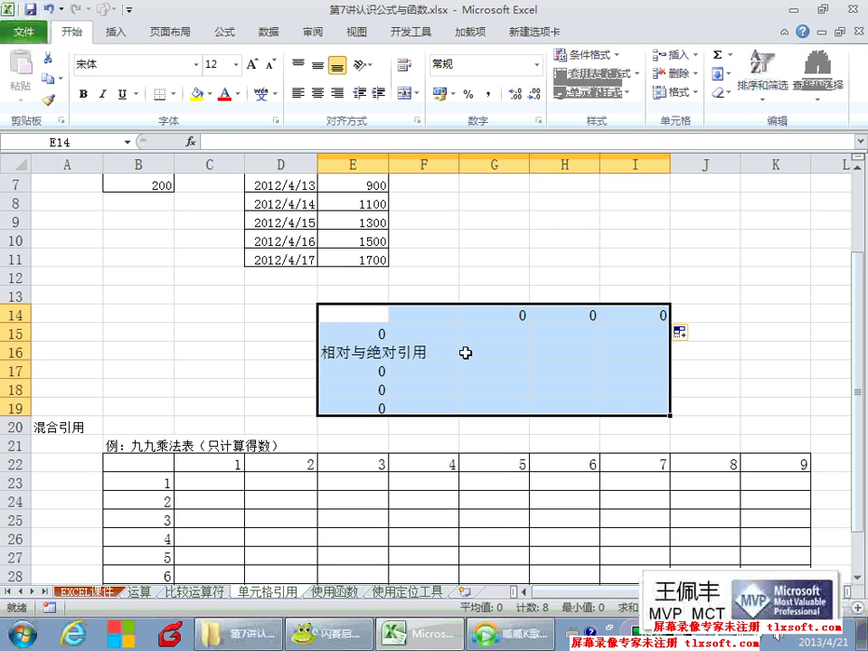
pyautogui.click(365, 330)
pyautogui.moveTo(349, 312); pyautogui.dragTo(599, 412)
pyautogui.press('Delete')
# Select C23 in the 九九乘法表 example, checking the chat room before returning to Excel.
pyautogui.scroll(-3, 614, 411)
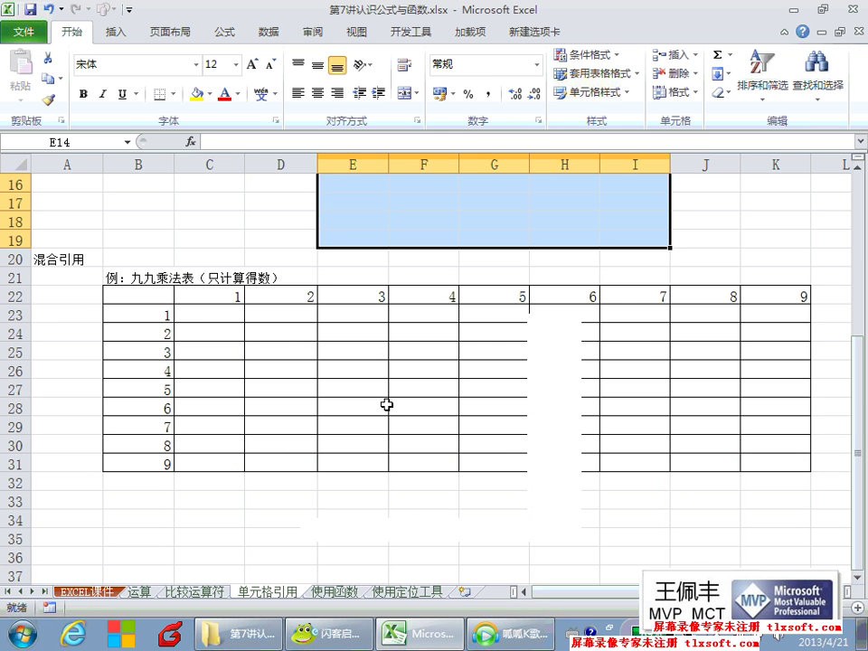
pyautogui.click(212, 311)
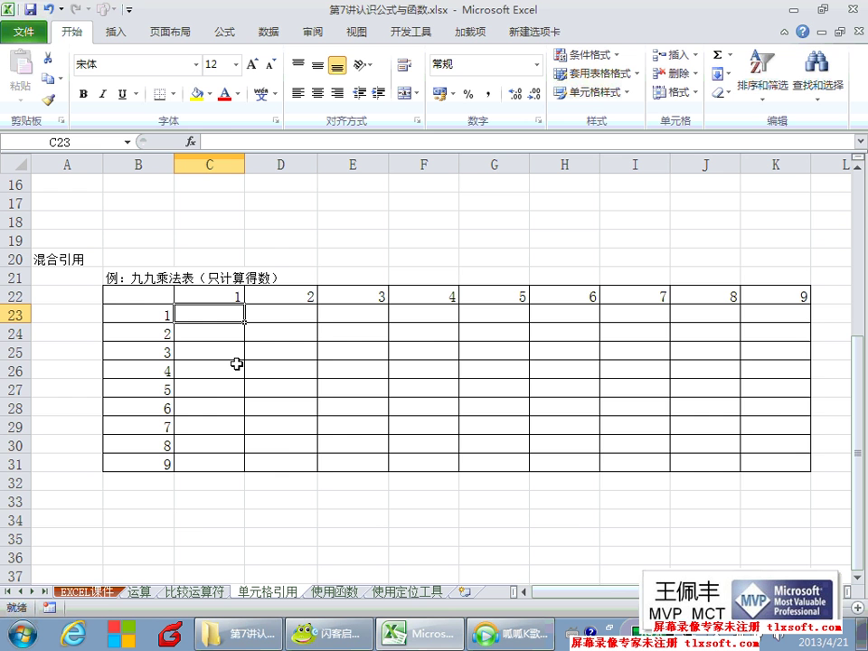
pyautogui.click(302, 630)
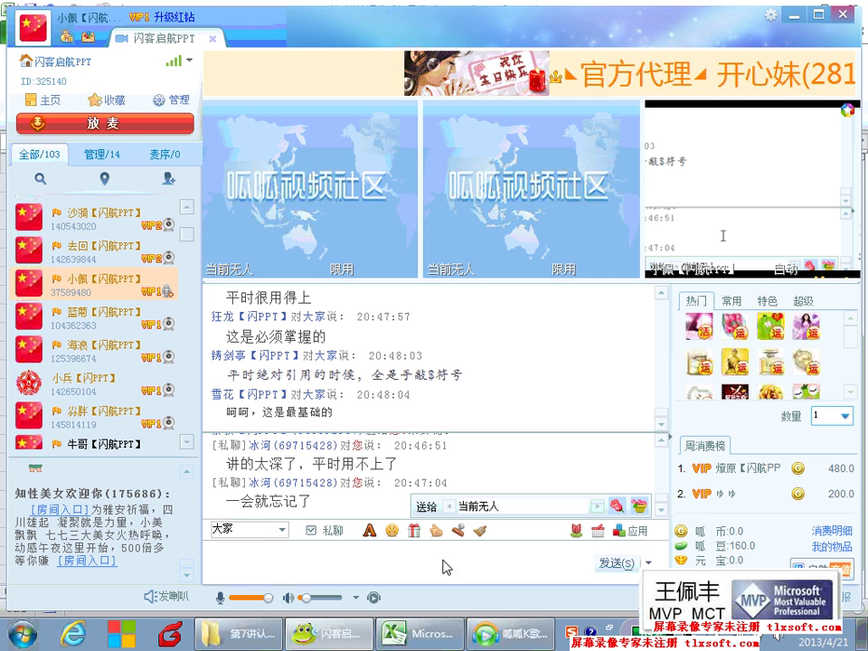
pyautogui.click(418, 632)
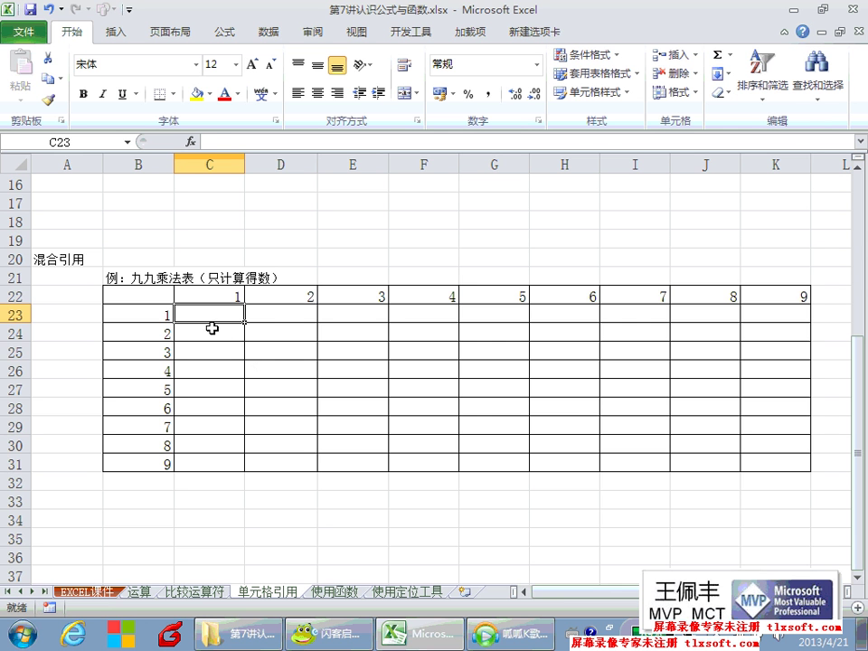
pyautogui.scroll(2, 217, 328)
# Enter =A$1 in C16 so only the row is locked.
pyautogui.click(220, 297)
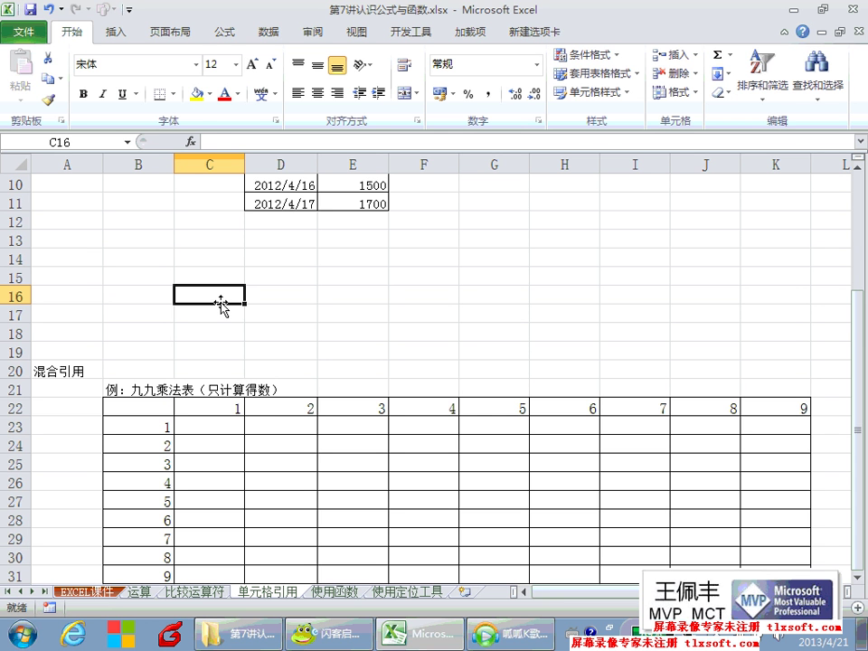
pyautogui.write('=a1')
pyautogui.press('F4')
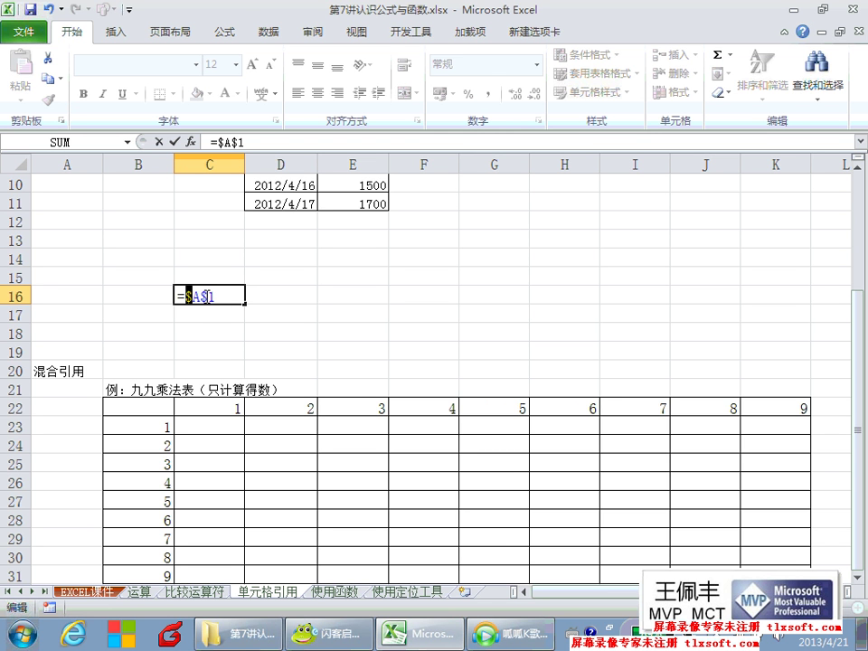
pyautogui.press('Delete')
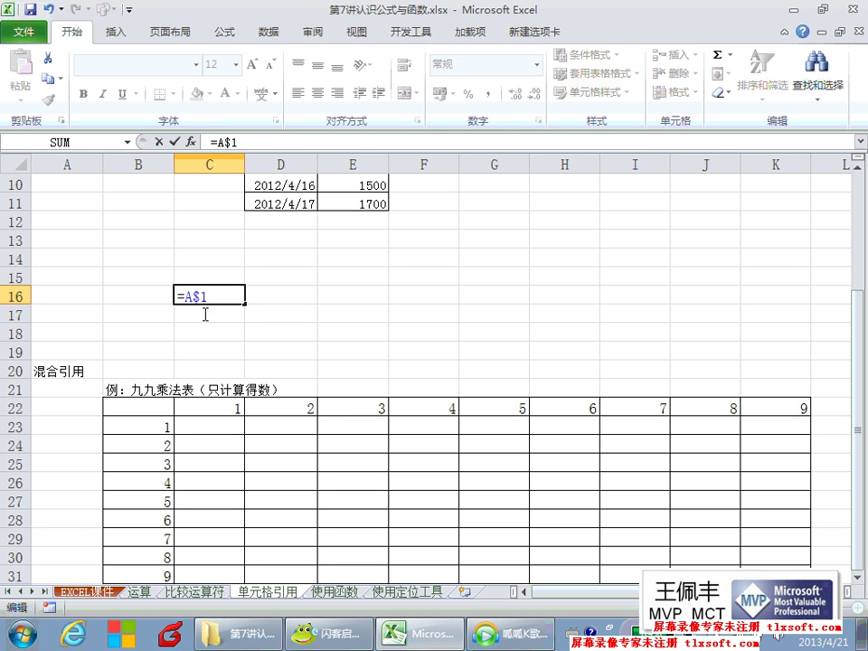
pyautogui.press('Return')
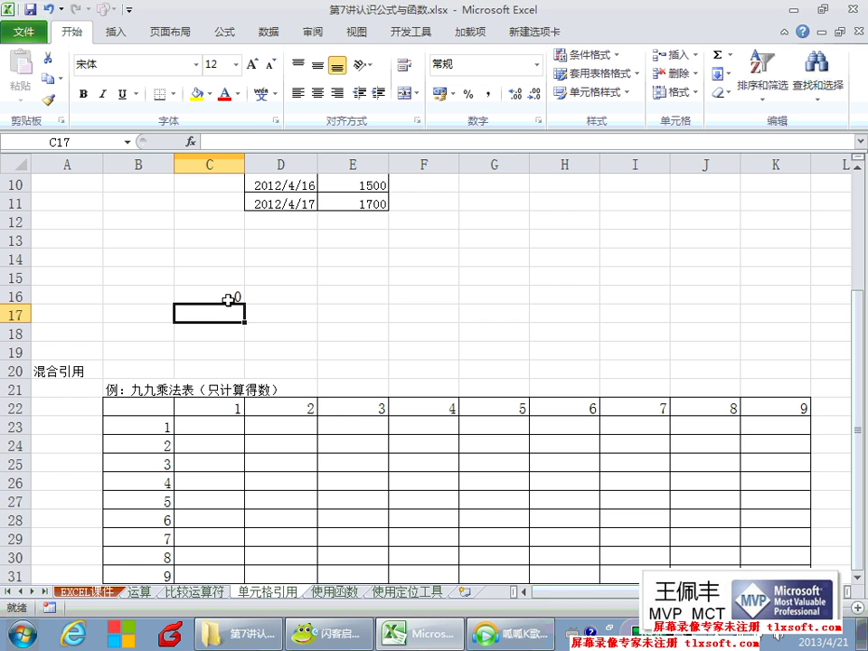
# Copy C16's =A$1 into C17 and across D16:G16, checking the copied references.
pyautogui.click(228, 301)
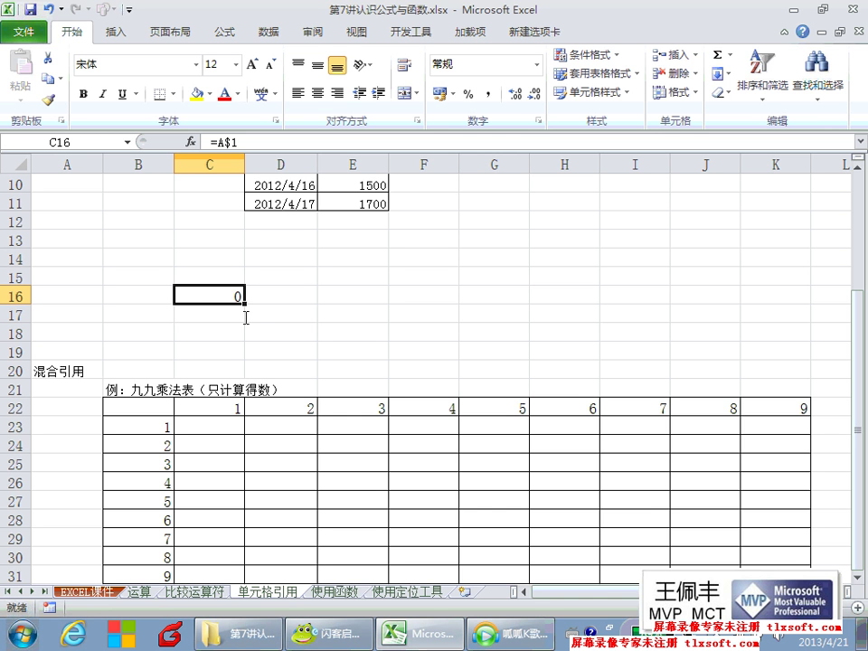
pyautogui.moveTo(244, 304); pyautogui.dragTo(244, 324)
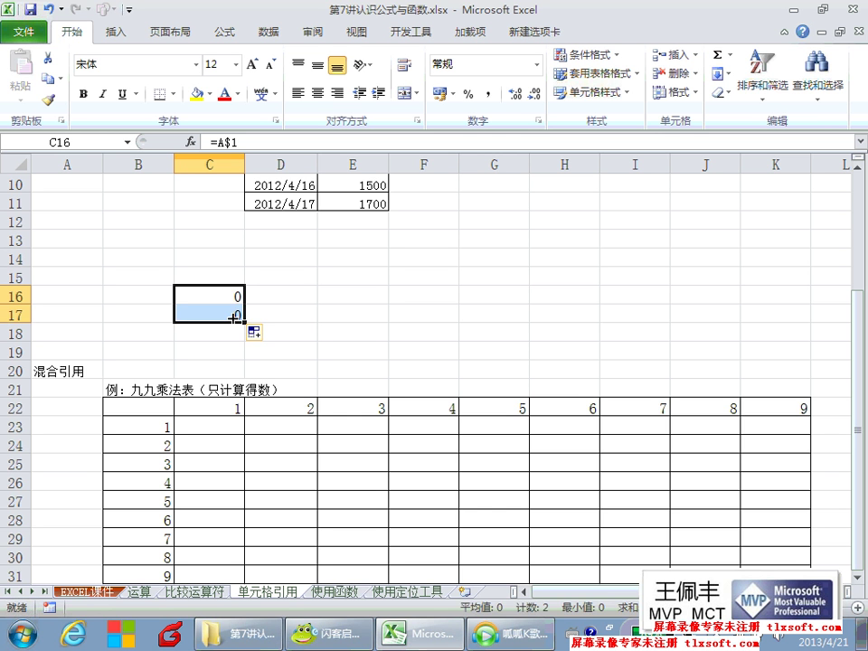
pyautogui.click(217, 314)
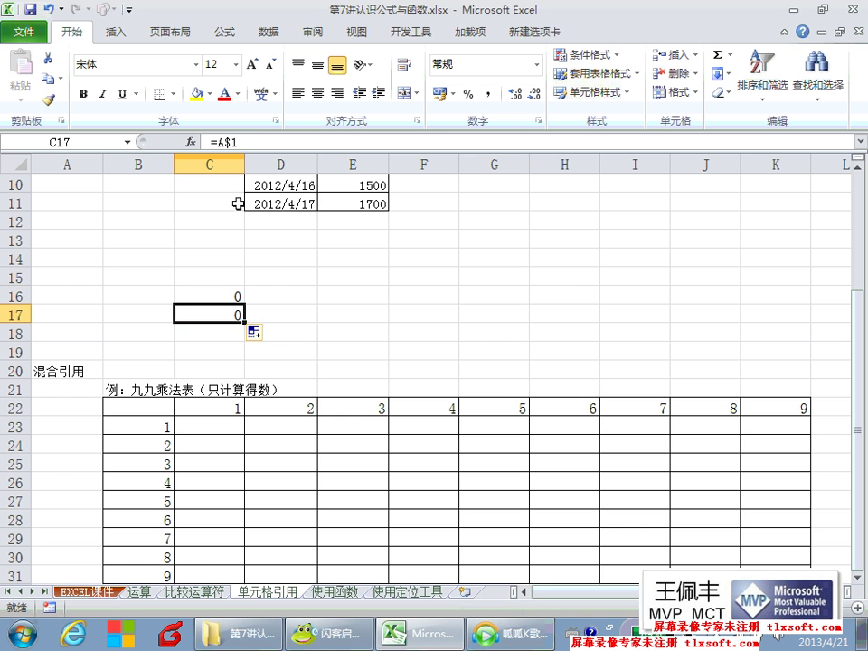
pyautogui.click(240, 297)
pyautogui.moveTo(245, 301); pyautogui.dragTo(312, 301)
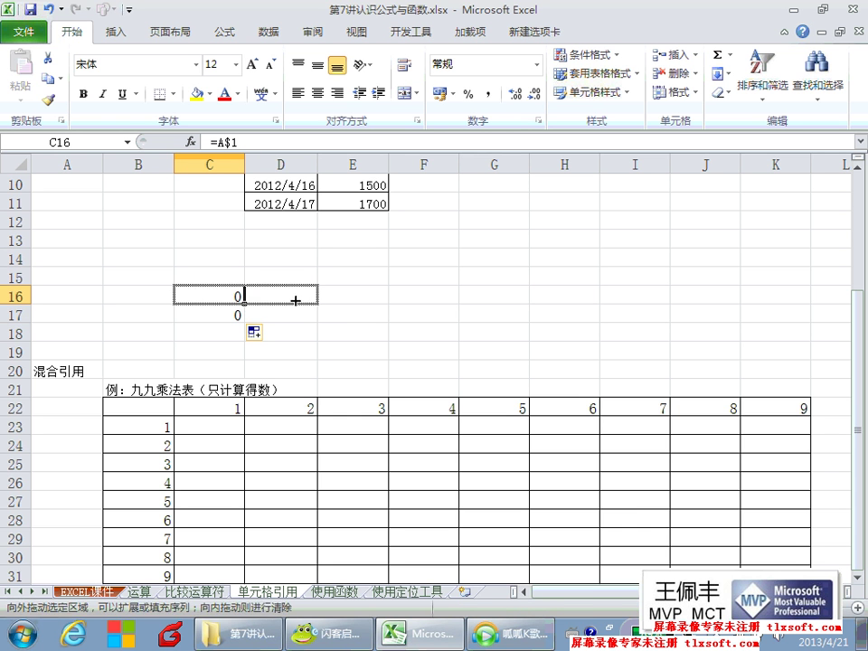
pyautogui.click(213, 296)
pyautogui.click(272, 292)
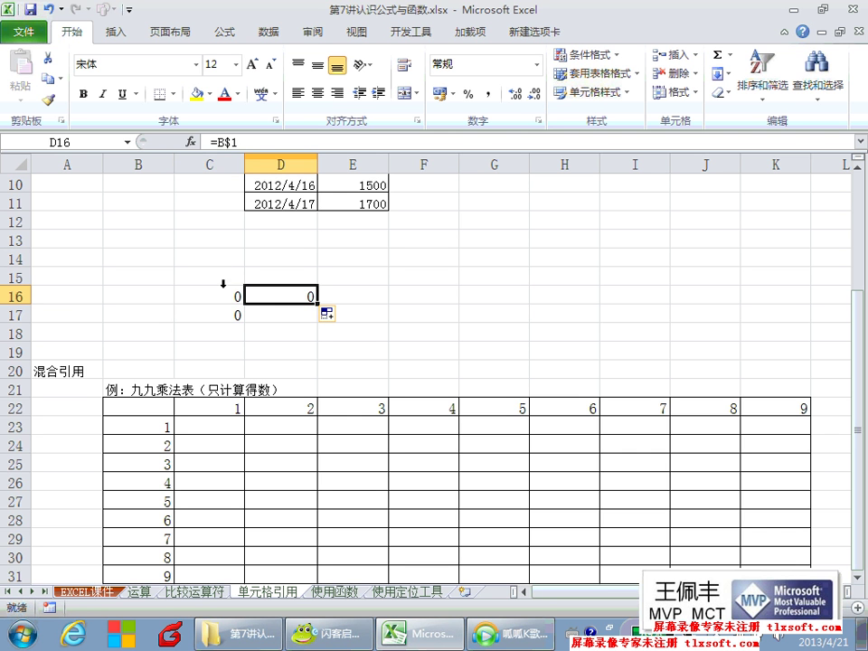
pyautogui.click(223, 289)
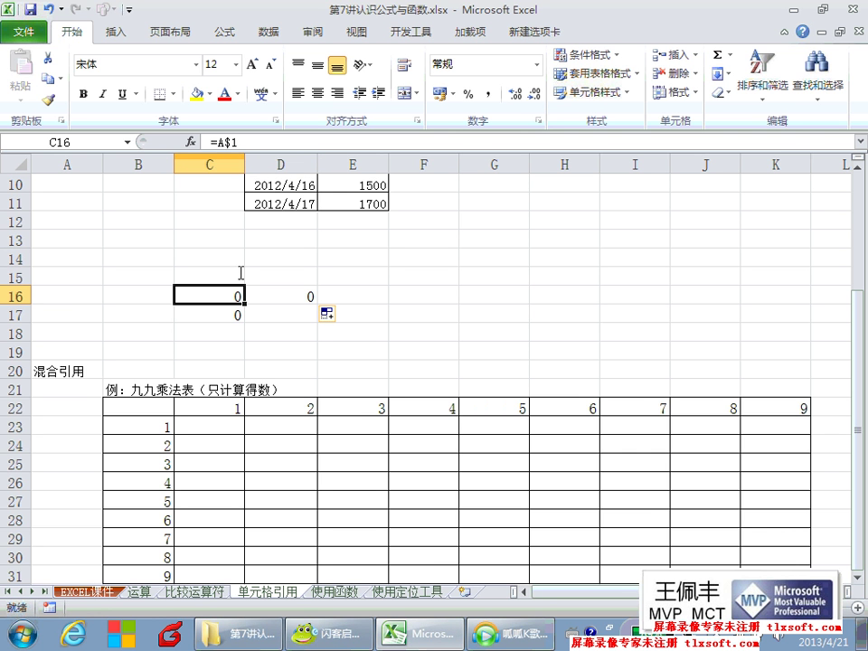
pyautogui.moveTo(243, 305); pyautogui.dragTo(548, 307)
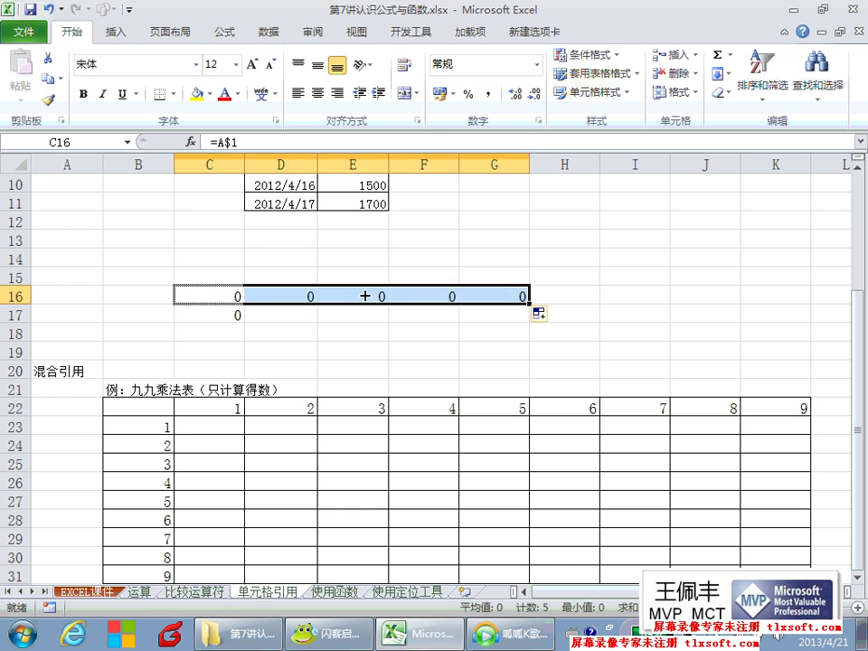
pyautogui.click(236, 292)
pyautogui.click(308, 295)
pyautogui.click(231, 295)
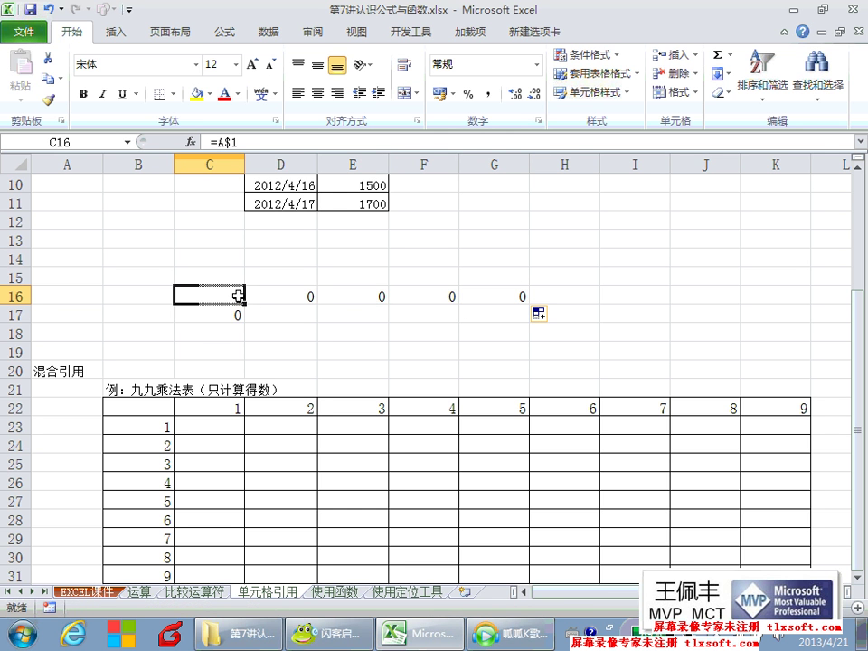
# Fill C16's formula down to C19, check C17–C19, and reopen C16 for editing.
pyautogui.moveTo(244, 305); pyautogui.dragTo(236, 355)
pyautogui.click(224, 319)
pyautogui.click(223, 329)
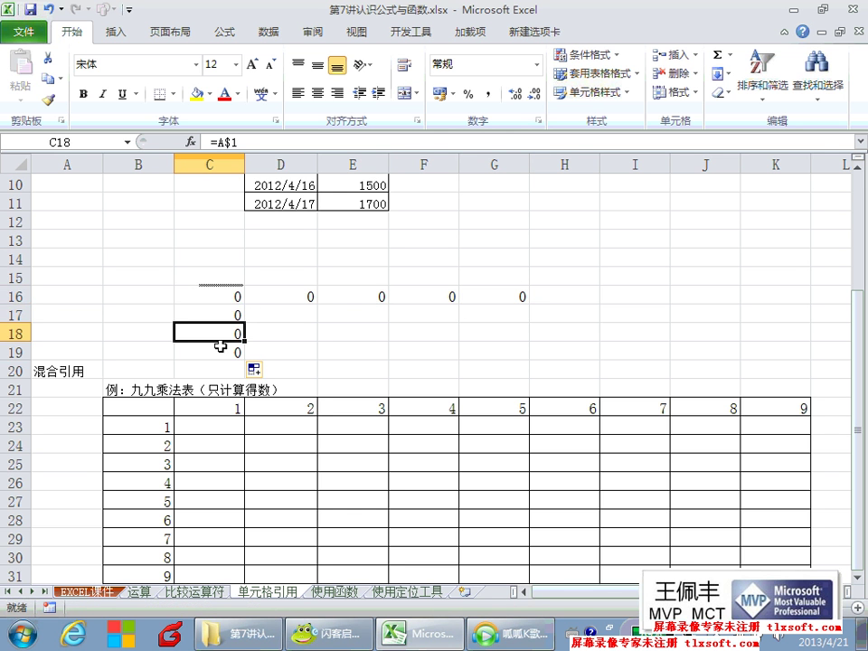
pyautogui.click(237, 350)
pyautogui.click(227, 299)
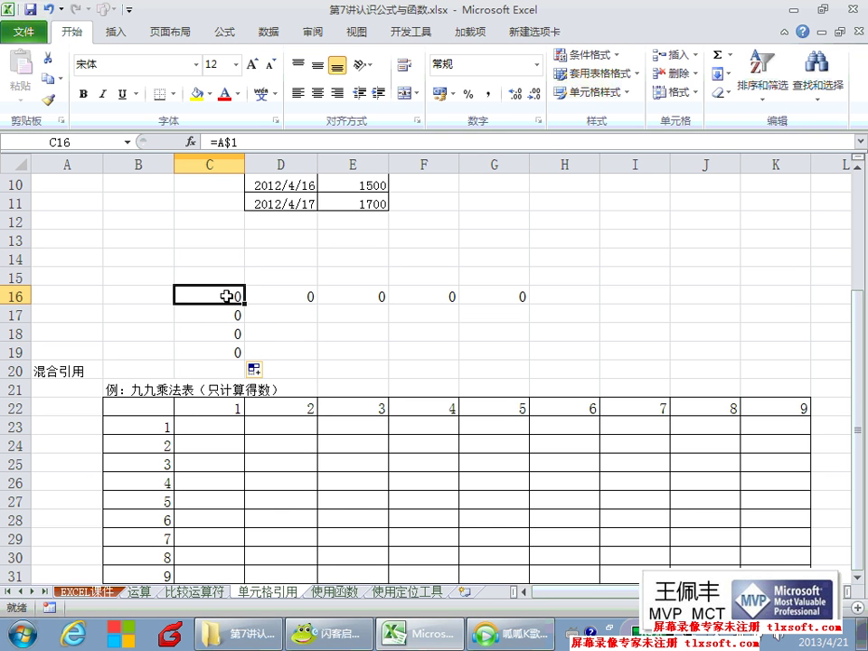
pyautogui.doubleClick(204, 294)
# Change C16's formula to =$A1, locking only the column.
pyautogui.press('BackSpace')
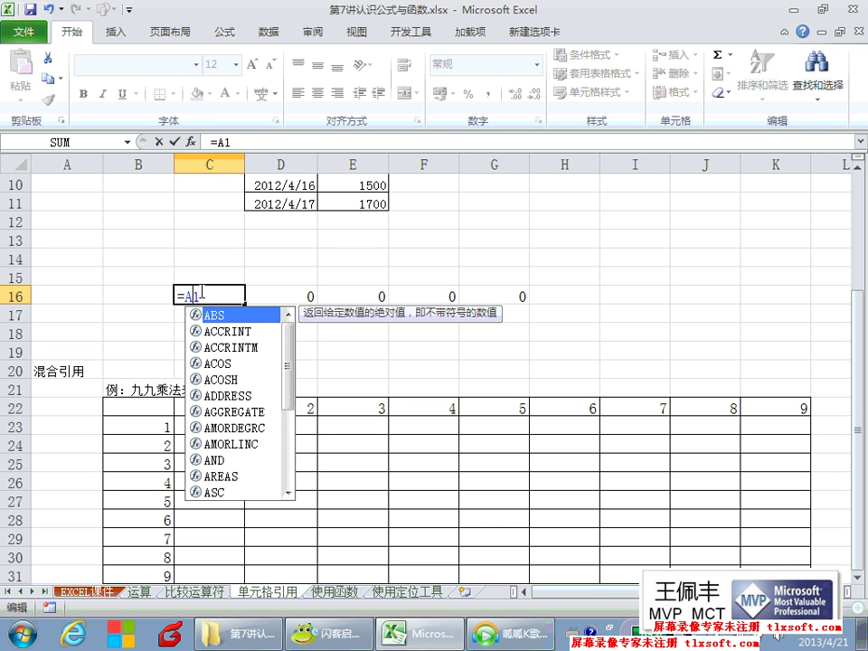
pyautogui.click(187, 296)
pyautogui.write('$')
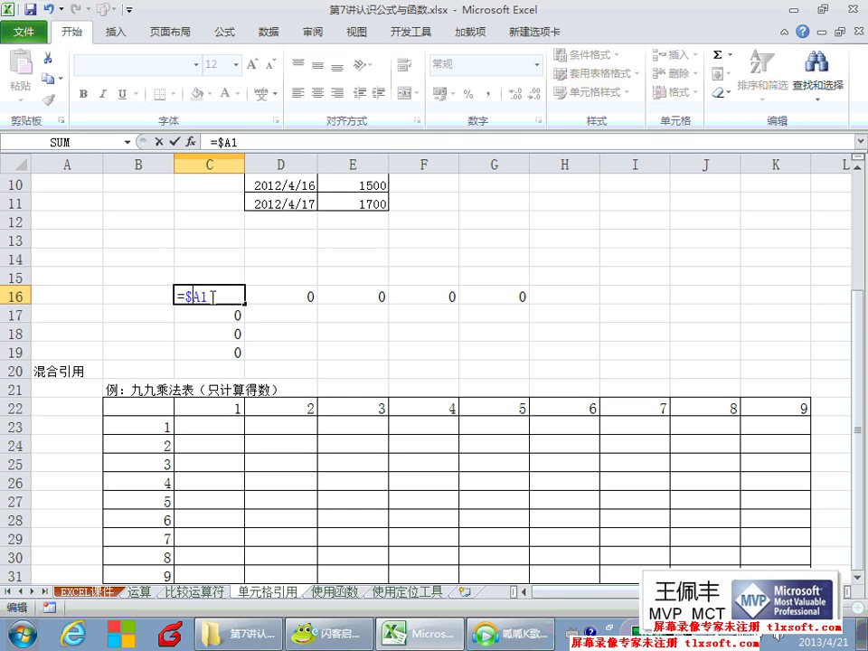
pyautogui.press('Return')
# Fill =$A1 down to C19 and inspect the copies in C17, C18 and C19.
pyautogui.click(214, 296)
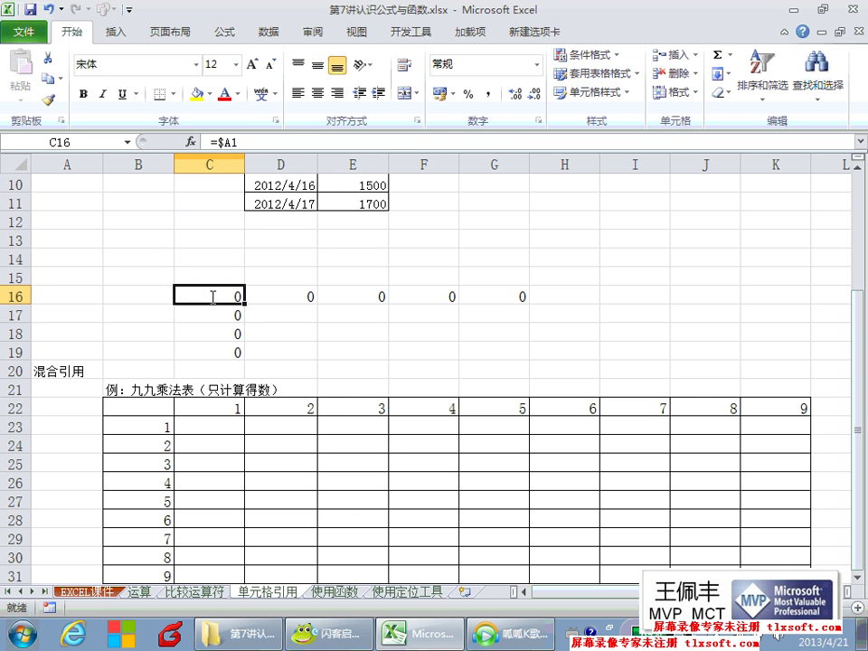
pyautogui.moveTo(244, 306); pyautogui.dragTo(239, 352)
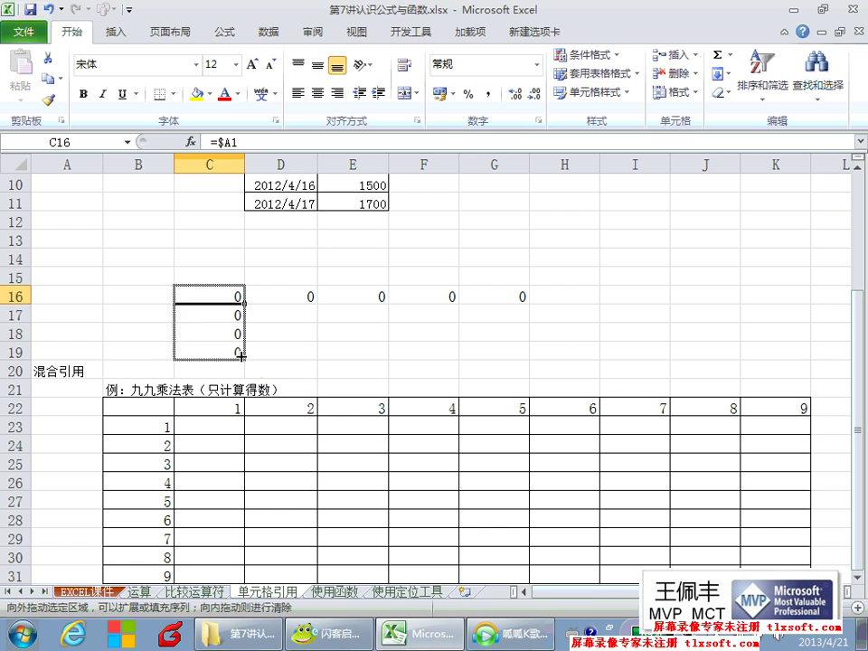
pyautogui.doubleClick(225, 313)
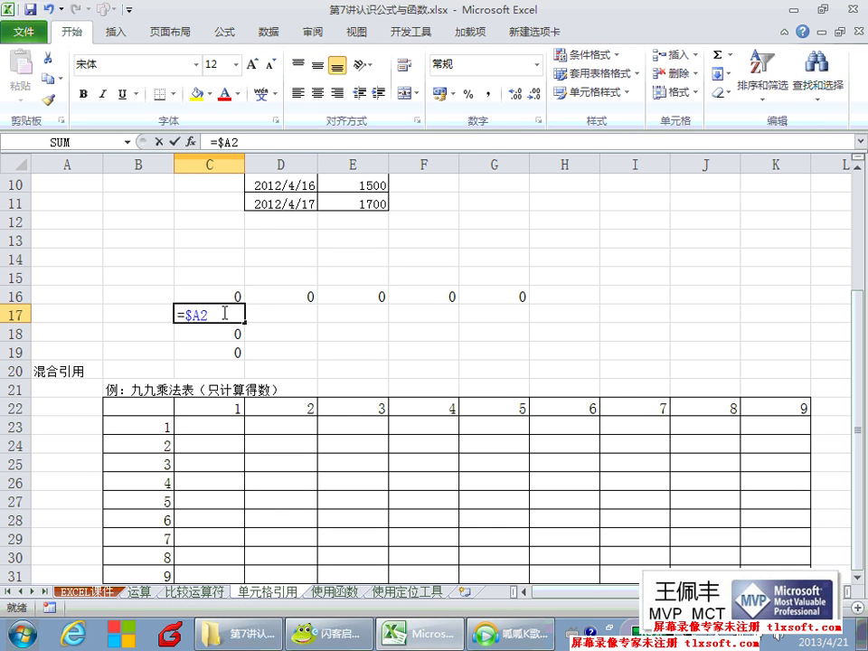
pyautogui.press('Escape')
pyautogui.doubleClick(220, 333)
pyautogui.press('Escape')
pyautogui.doubleClick(223, 351)
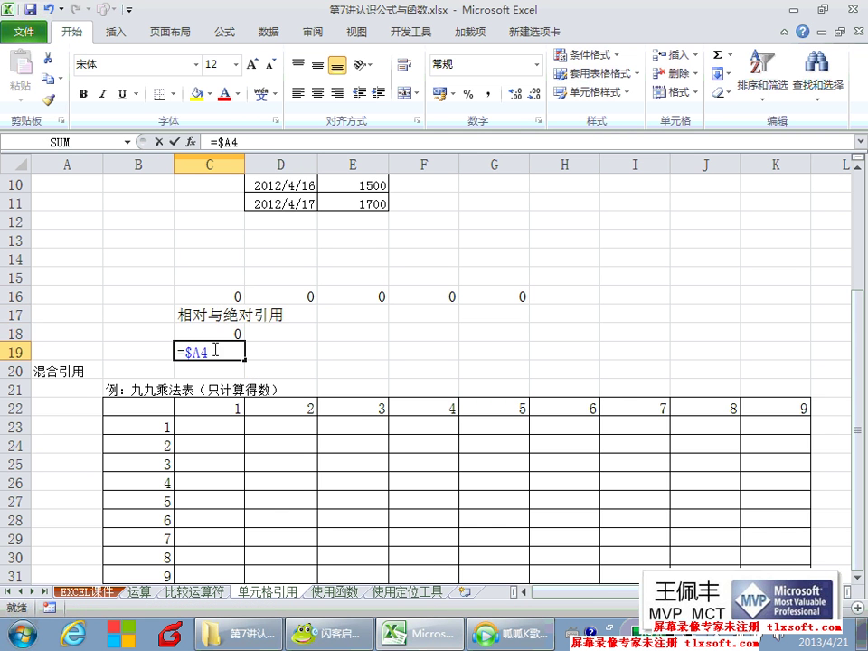
pyautogui.press('Escape')
pyautogui.click(183, 296)
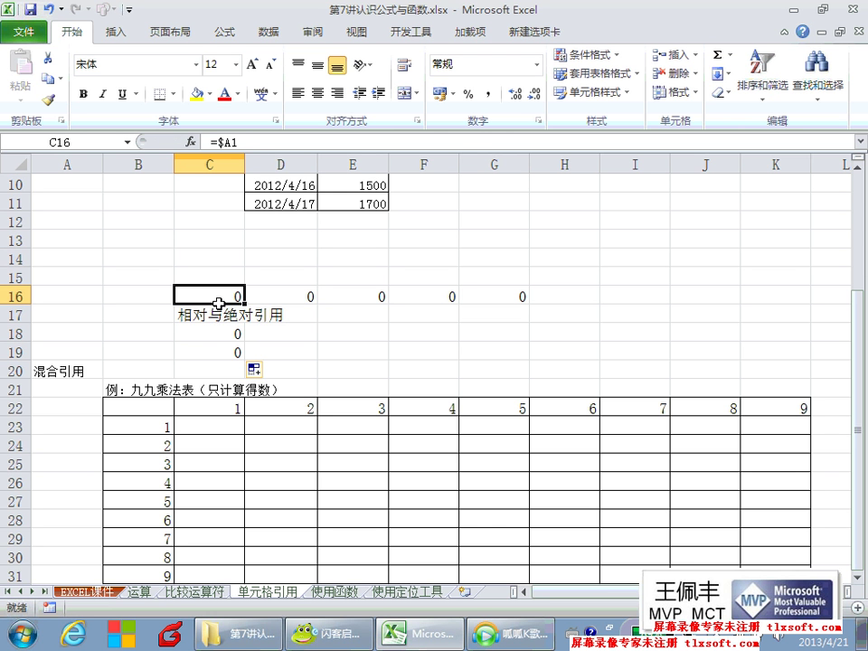
# Copy =$A1 across to G16, inspect D16 and E16, then clear C16:G19.
pyautogui.click(235, 142)
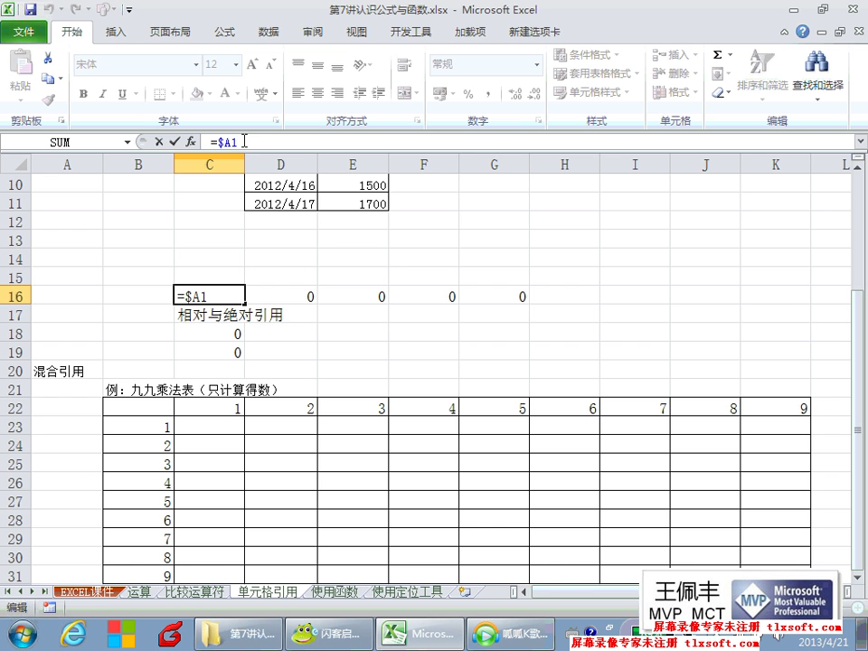
pyautogui.hotkey('ctrl', 'Return')
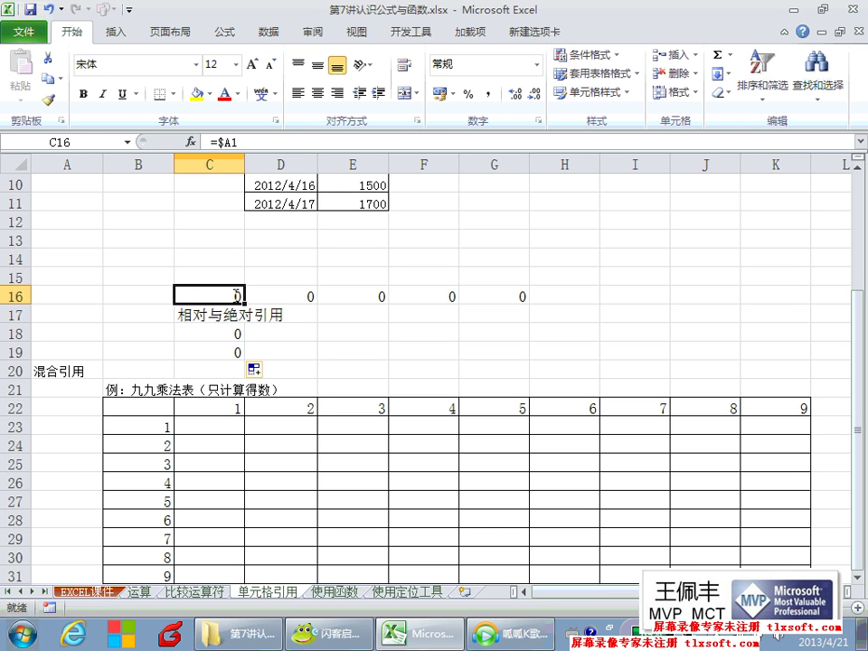
pyautogui.moveTo(246, 303); pyautogui.dragTo(530, 303)
pyautogui.click(210, 297)
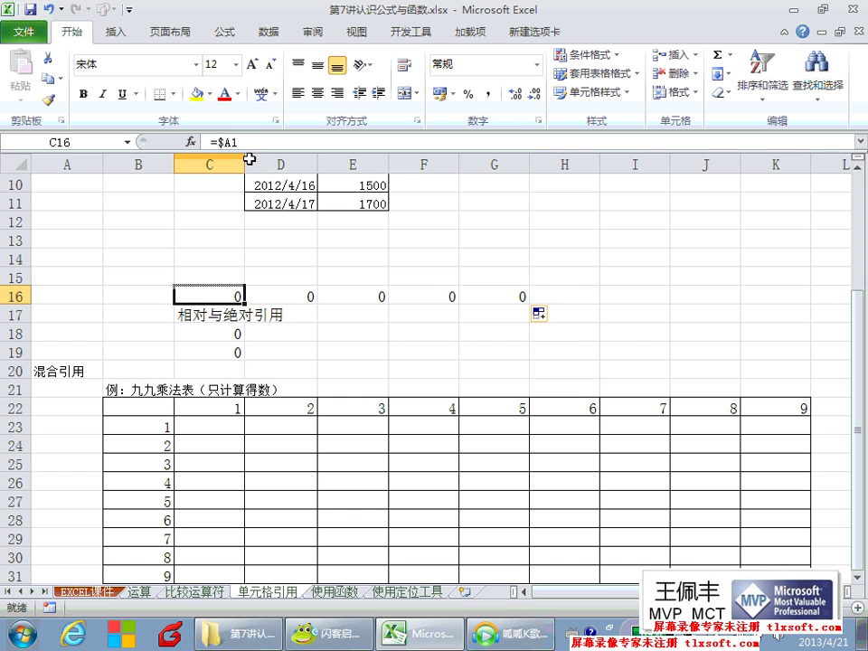
pyautogui.click(270, 291)
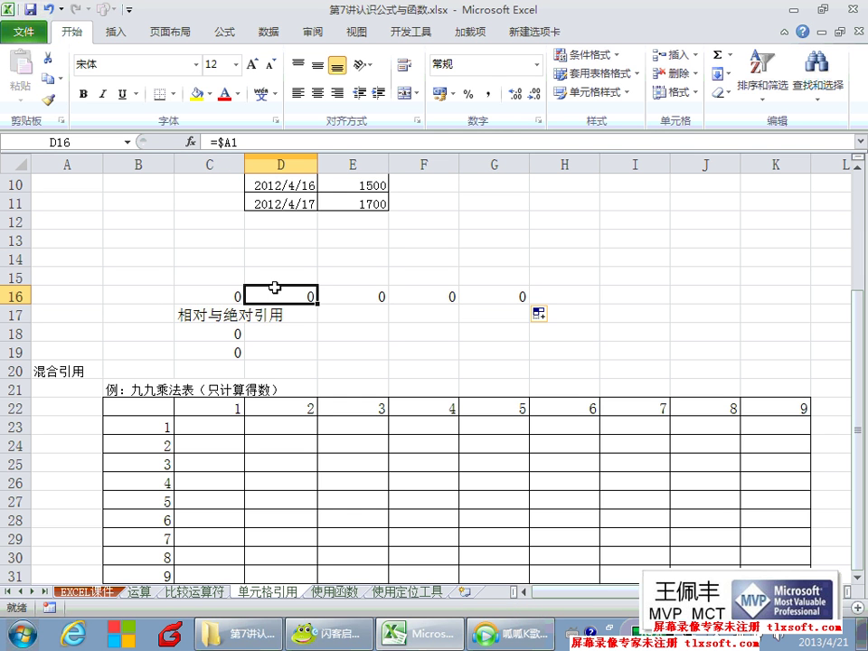
pyautogui.doubleClick(274, 297)
pyautogui.press('Escape')
pyautogui.doubleClick(335, 296)
pyautogui.press('Escape')
pyautogui.moveTo(240, 297); pyautogui.dragTo(487, 360)
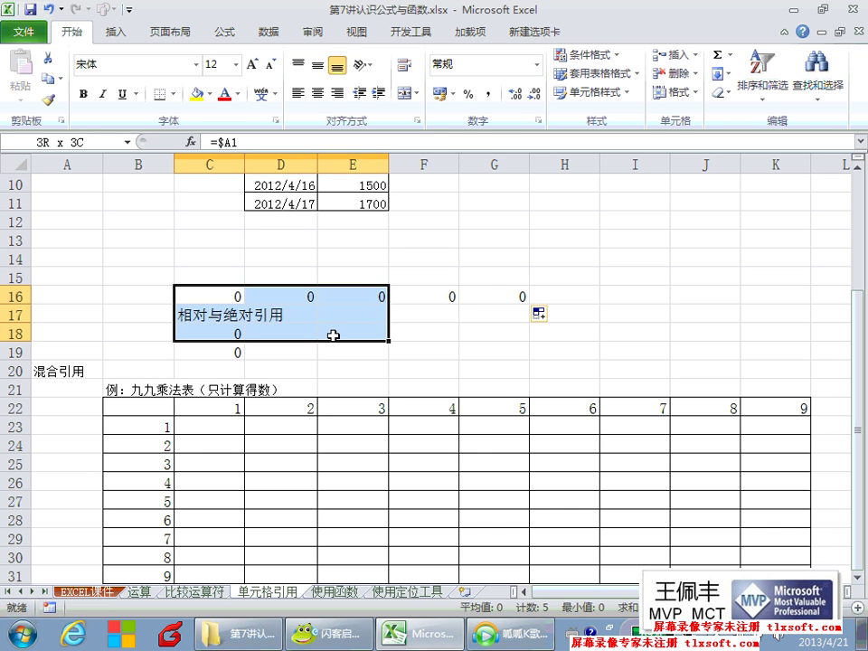
pyautogui.press('Delete')
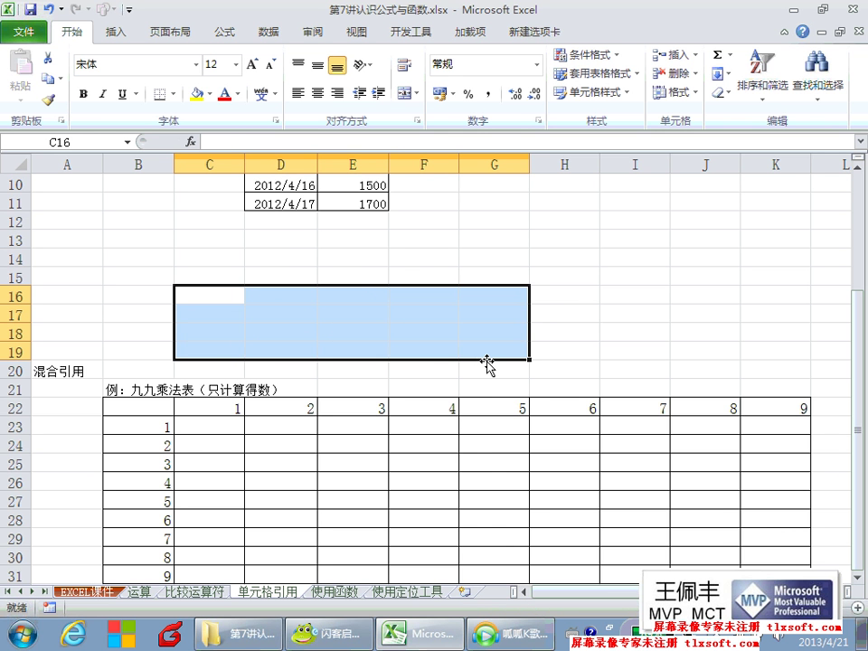
# Draft =B23*C22 in C23 of the 九九乘法表, then discard it.
pyautogui.scroll(-1, 226, 416)
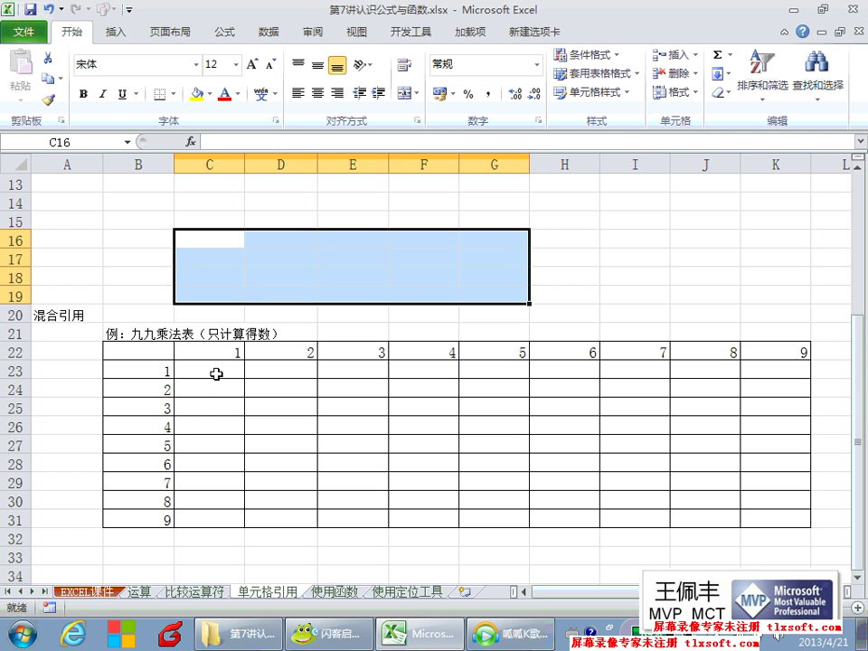
pyautogui.click(216, 374)
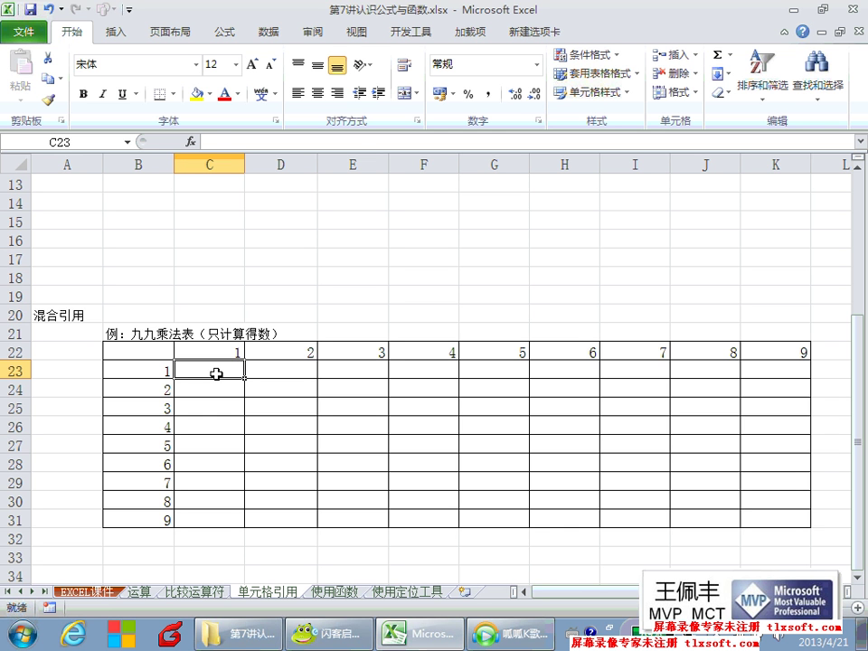
pyautogui.write('=')
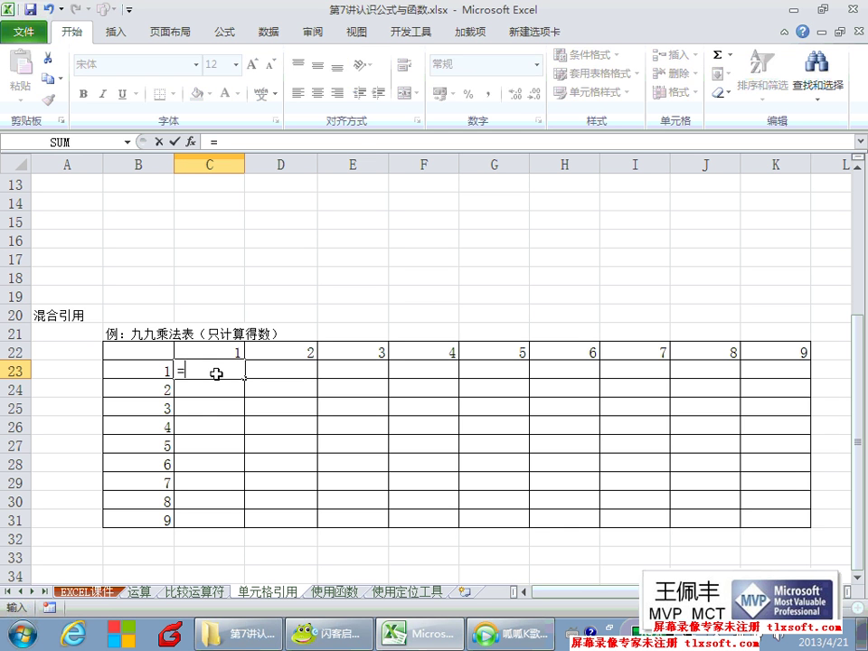
pyautogui.click(149, 374)
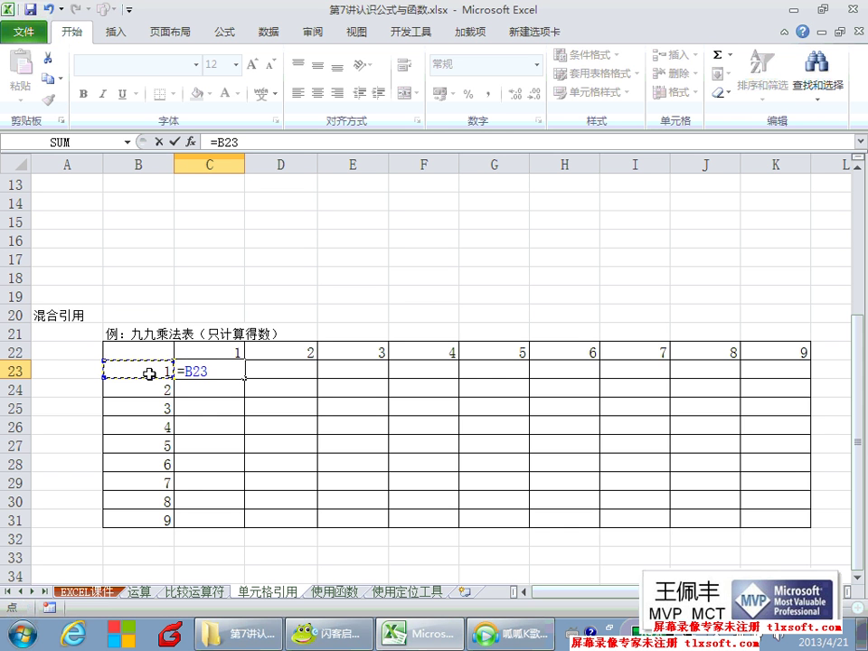
pyautogui.write('*')
pyautogui.click(231, 351)
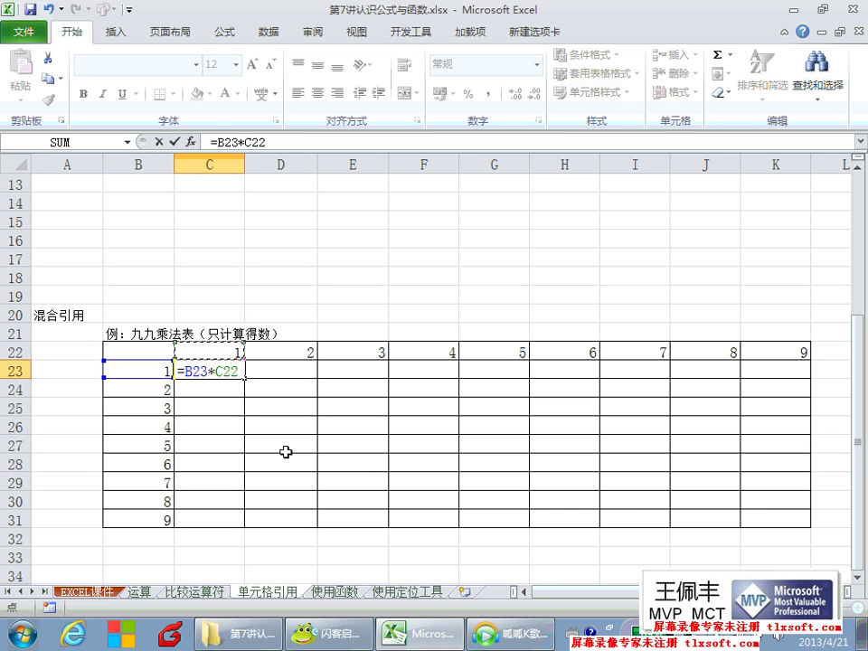
pyautogui.press('Escape')
# Point out the row and column multipliers 1–9 and example products like D25, D28, E30.
pyautogui.click(162, 372)
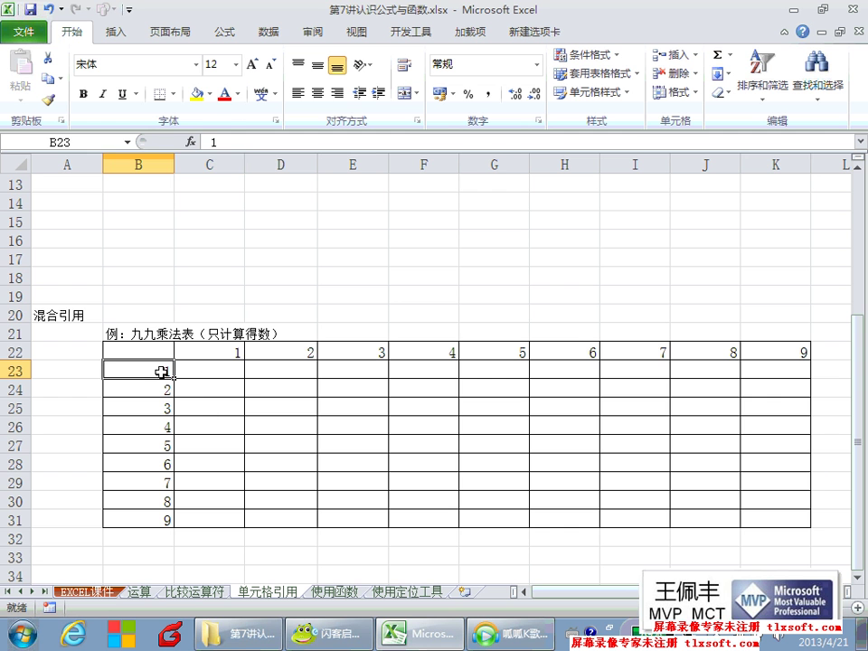
pyautogui.click(207, 352)
pyautogui.click(259, 407)
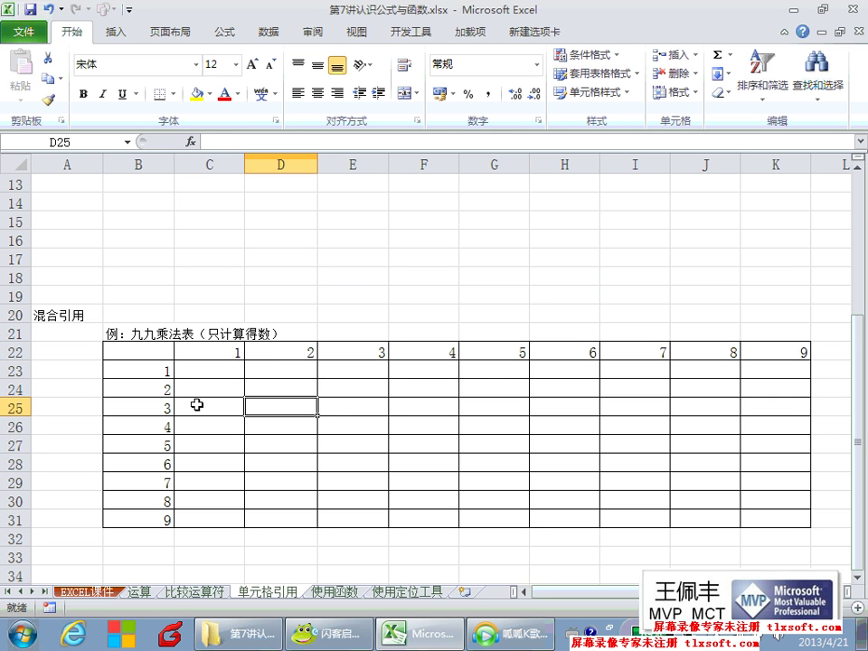
pyautogui.click(286, 353)
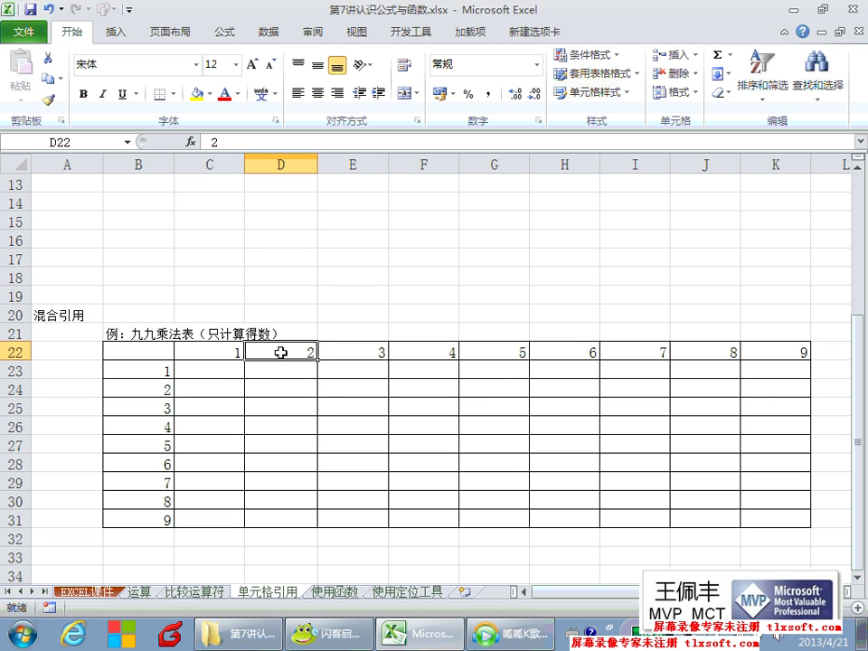
pyautogui.click(293, 463)
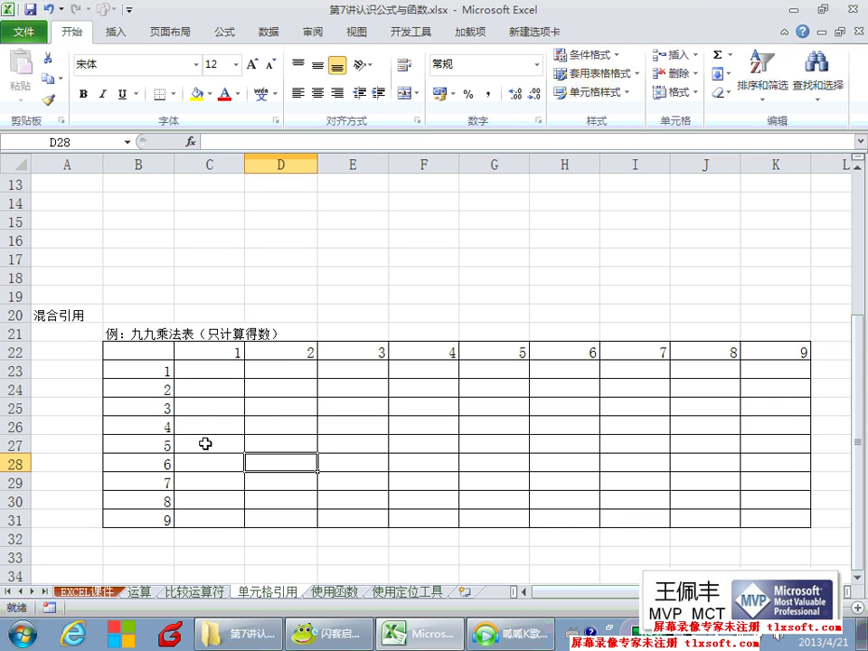
pyautogui.click(331, 497)
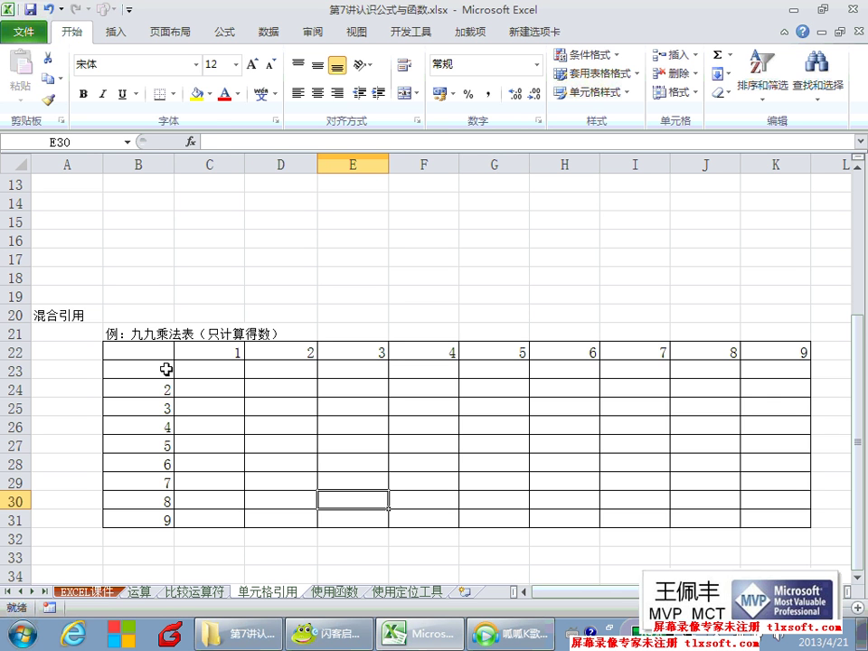
pyautogui.moveTo(164, 370); pyautogui.dragTo(155, 520)
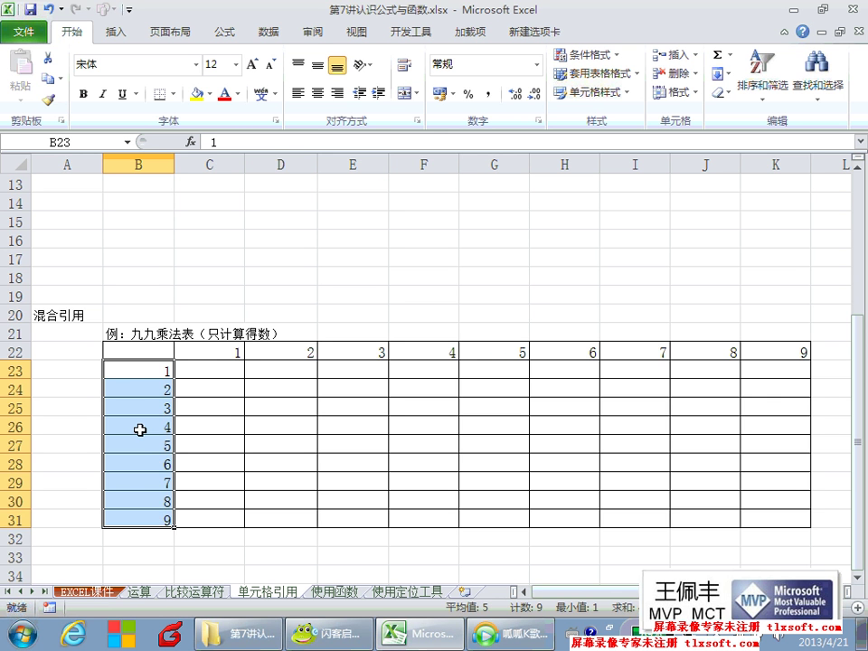
pyautogui.moveTo(224, 344)
pyautogui.mouseDown()
pyautogui.moveTo(759, 356)
pyautogui.moveTo(751, 358)
pyautogui.mouseUp()
pyautogui.click(216, 377)
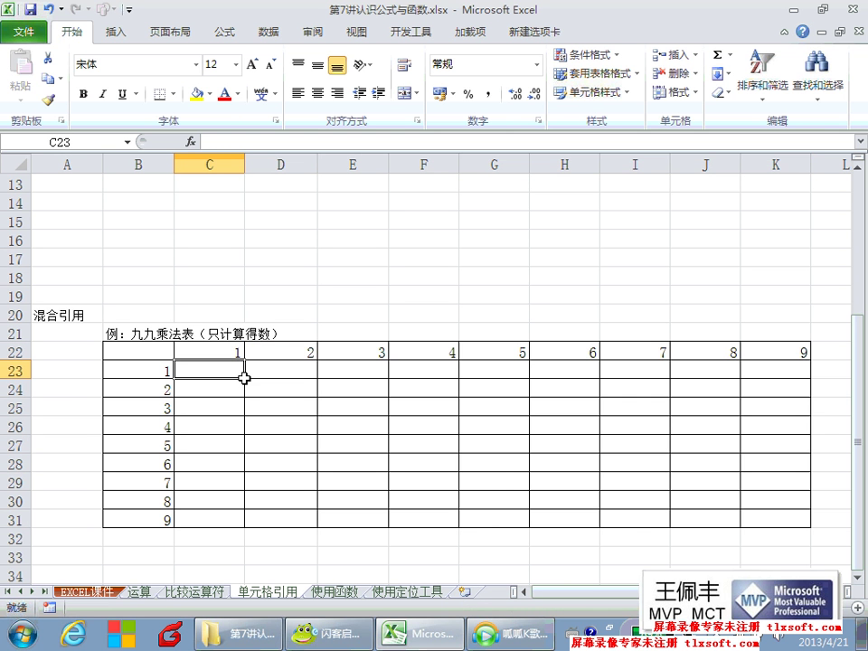
pyautogui.moveTo(245, 377)
pyautogui.mouseDown()
pyautogui.moveTo(237, 529)
pyautogui.moveTo(696, 534)
pyautogui.mouseUp()
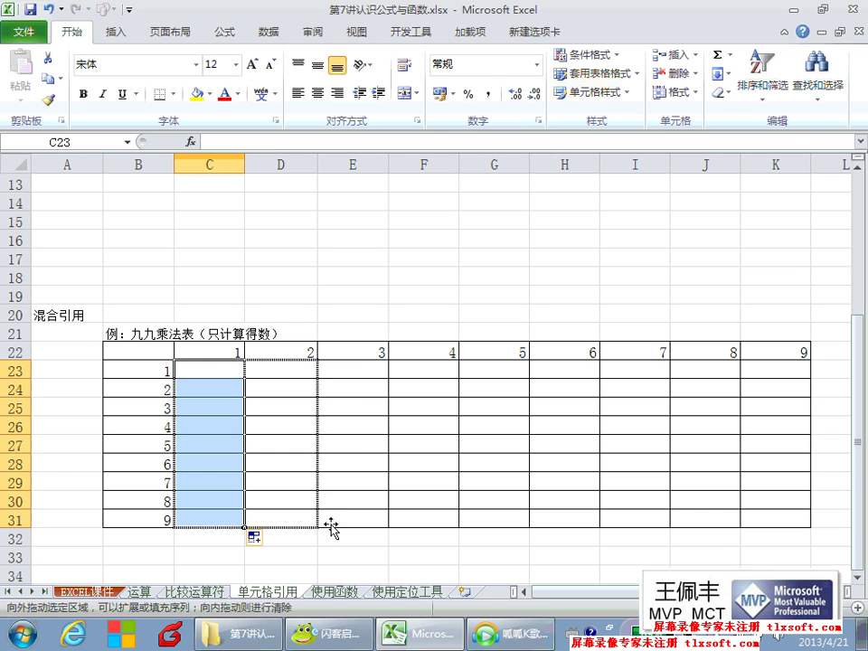
# Re-enter =B23*C22 in C23 from row value B23 and column value C22.
pyautogui.click(213, 372)
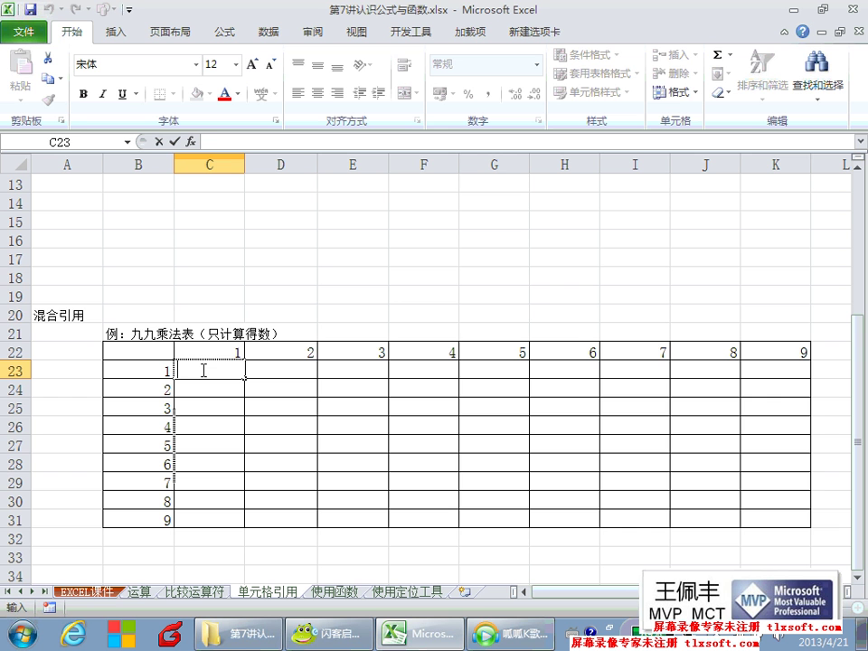
pyautogui.write('=')
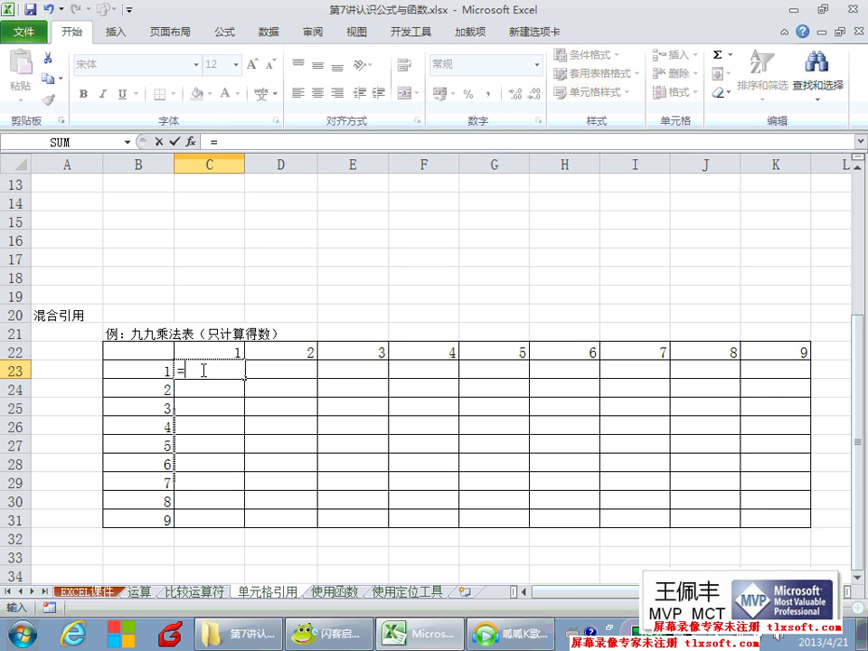
pyautogui.click(159, 370)
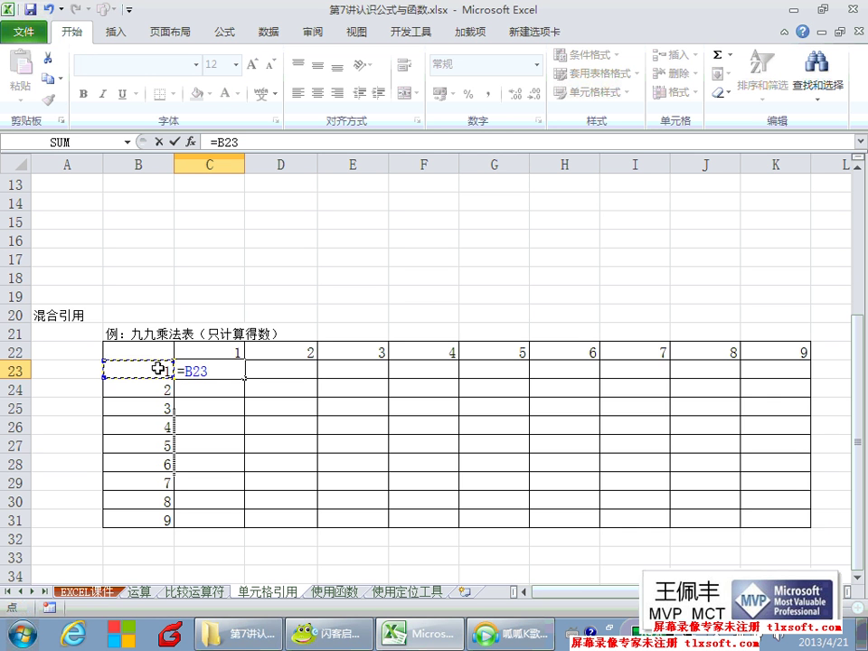
pyautogui.write('*')
pyautogui.click(216, 350)
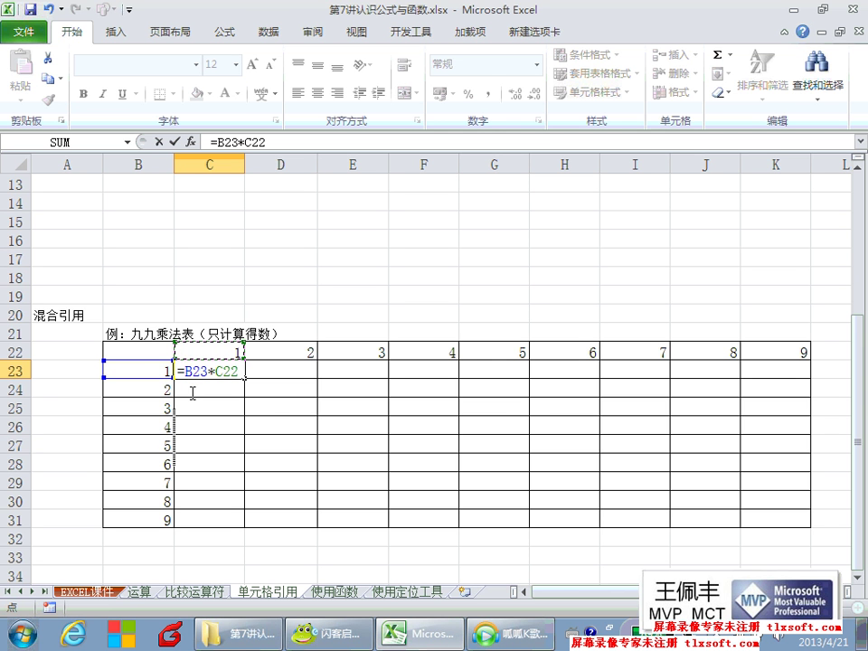
# Add $ signs to make C23 read =$B23*C$22 and commit it, giving 1.
pyautogui.click(186, 367)
pyautogui.write('$')
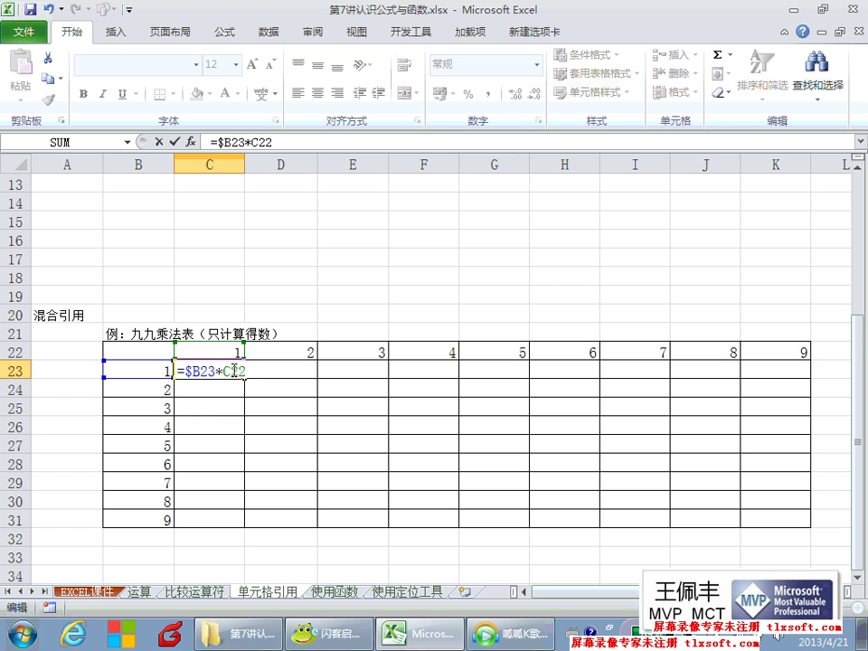
pyautogui.write('$')
pyautogui.press('Return')
pyautogui.click(234, 366)
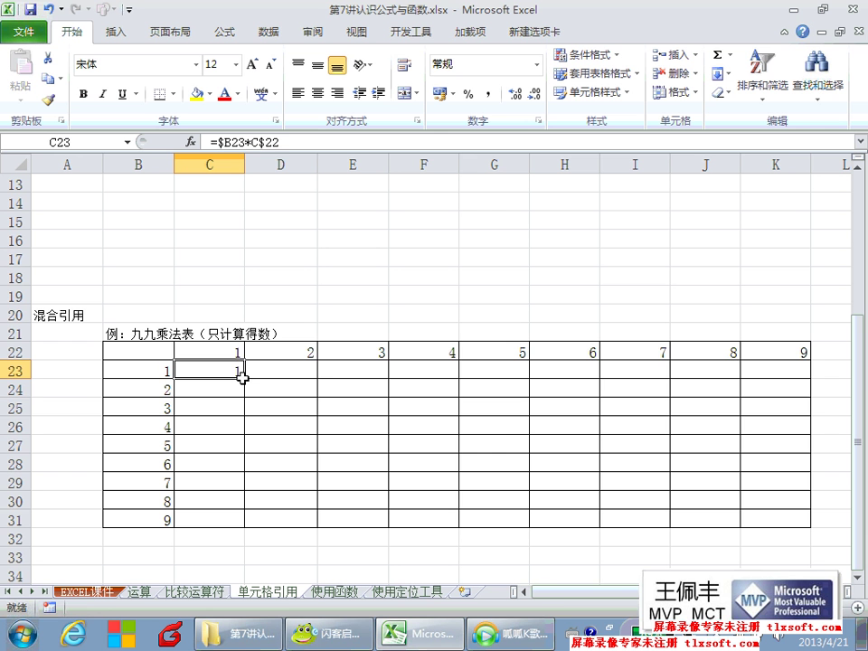
pyautogui.moveTo(244, 377)
pyautogui.mouseDown()
pyautogui.moveTo(793, 395)
pyautogui.moveTo(788, 519)
pyautogui.mouseUp()
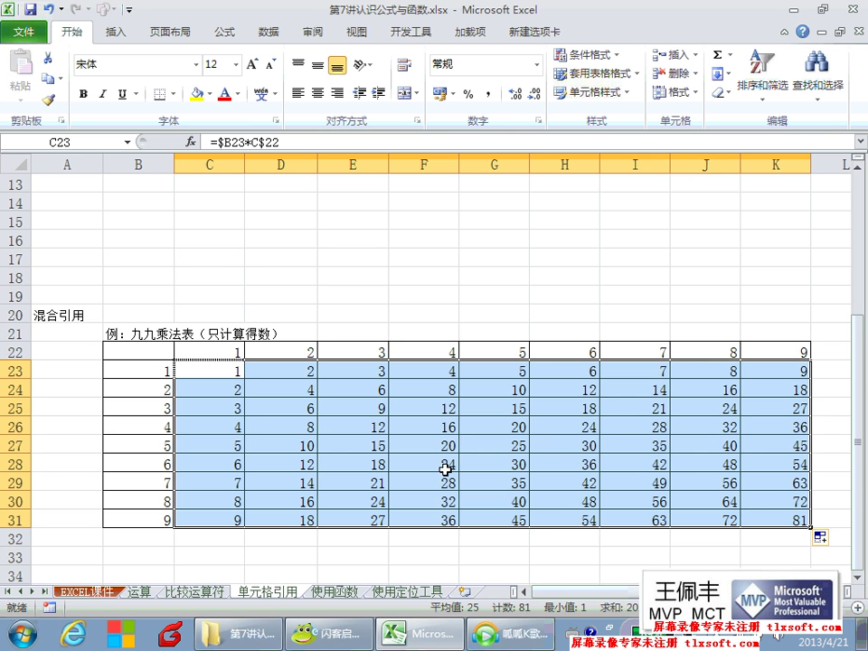
pyautogui.click(570, 506)
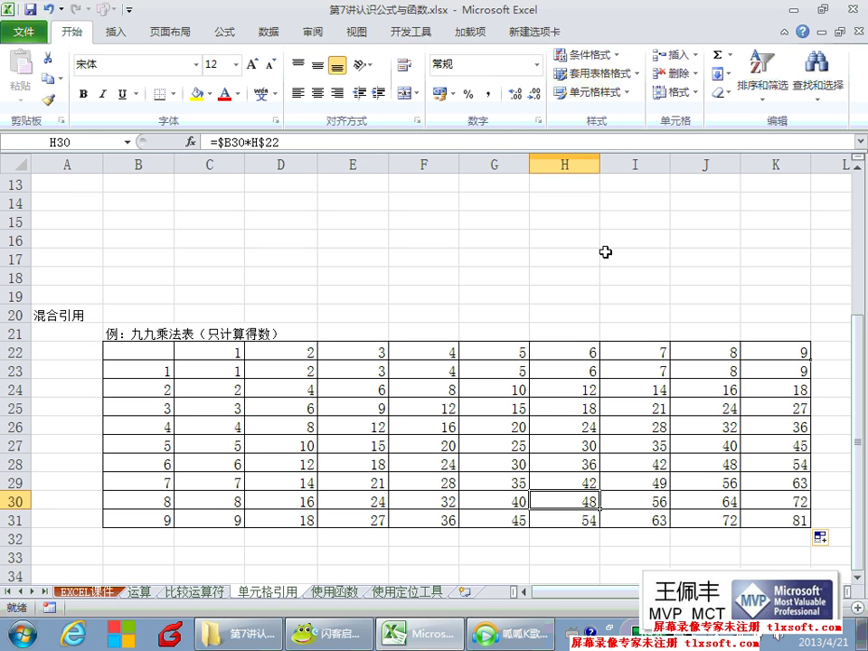
pyautogui.click(571, 351)
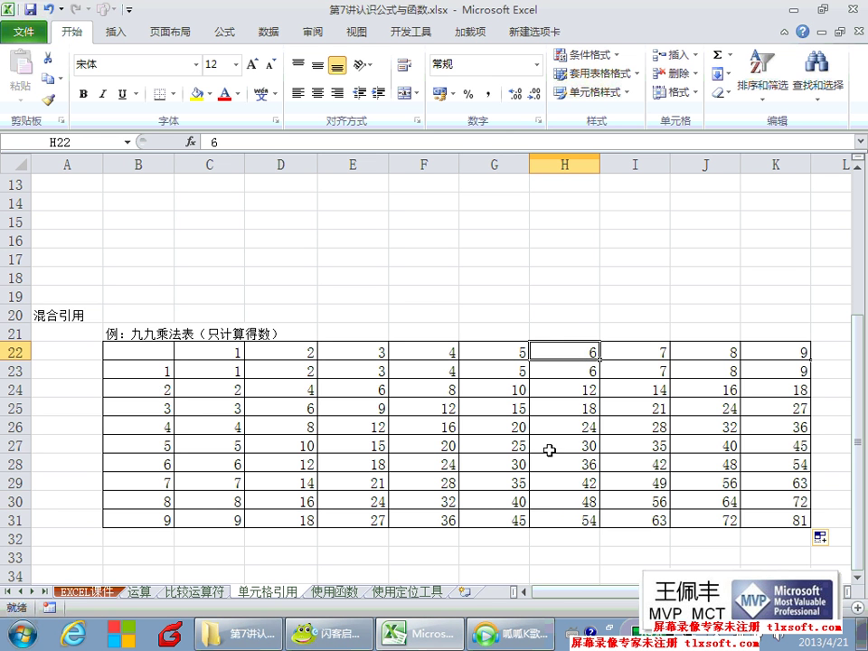
pyautogui.click(564, 501)
pyautogui.doubleClick(564, 501)
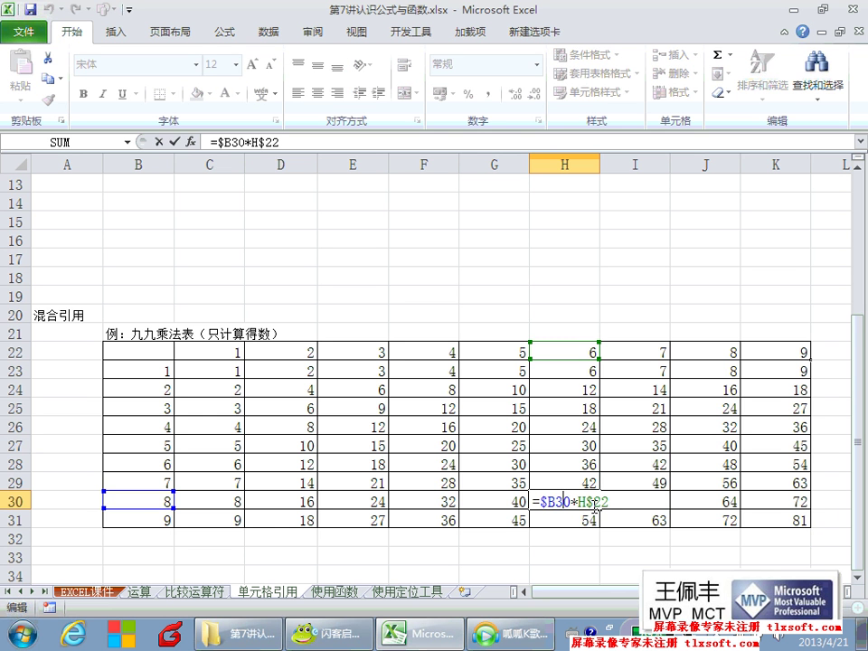
pyautogui.press('Escape')
pyautogui.click(569, 466)
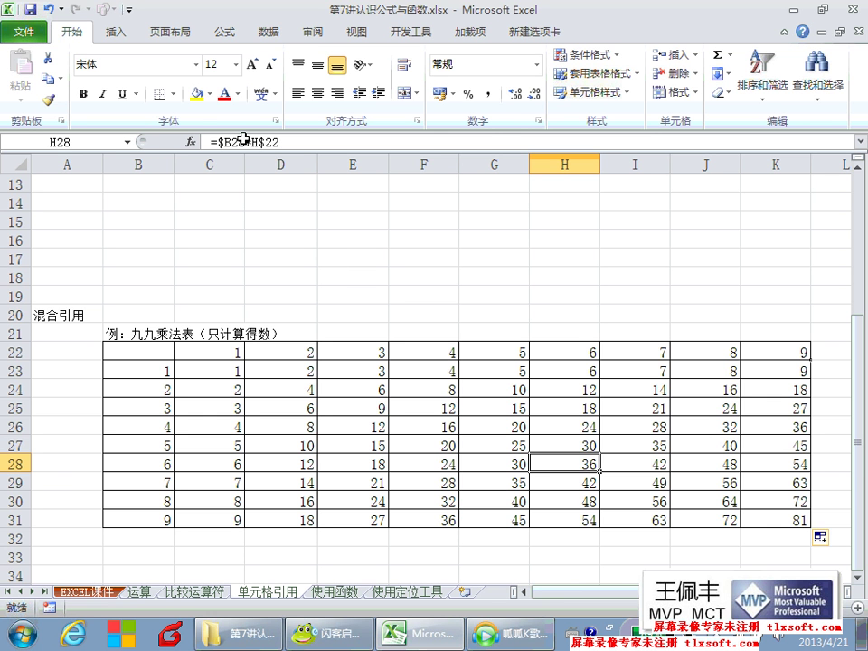
pyautogui.moveTo(243, 142); pyautogui.dragTo(234, 141)
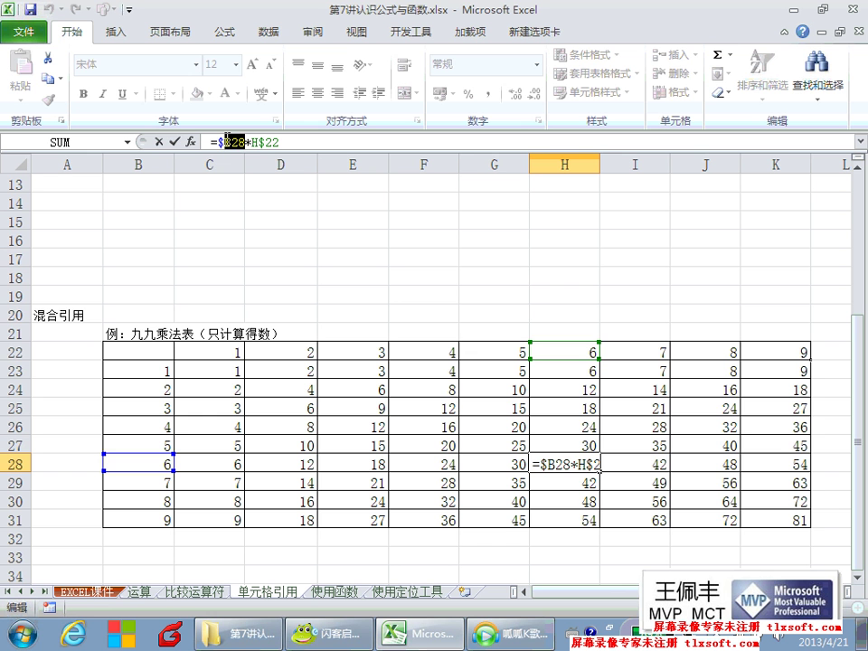
pyautogui.press('Escape')
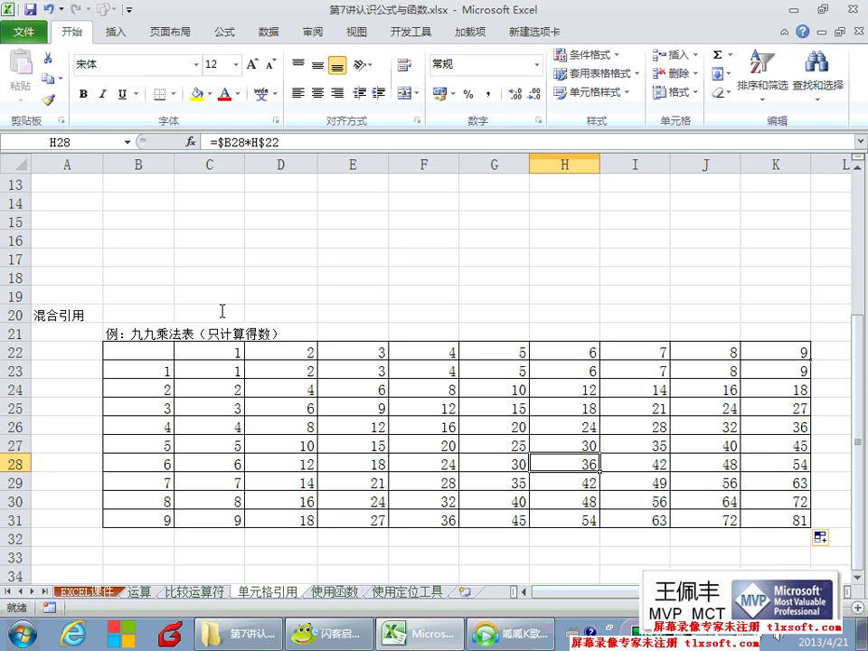
pyautogui.click(234, 367)
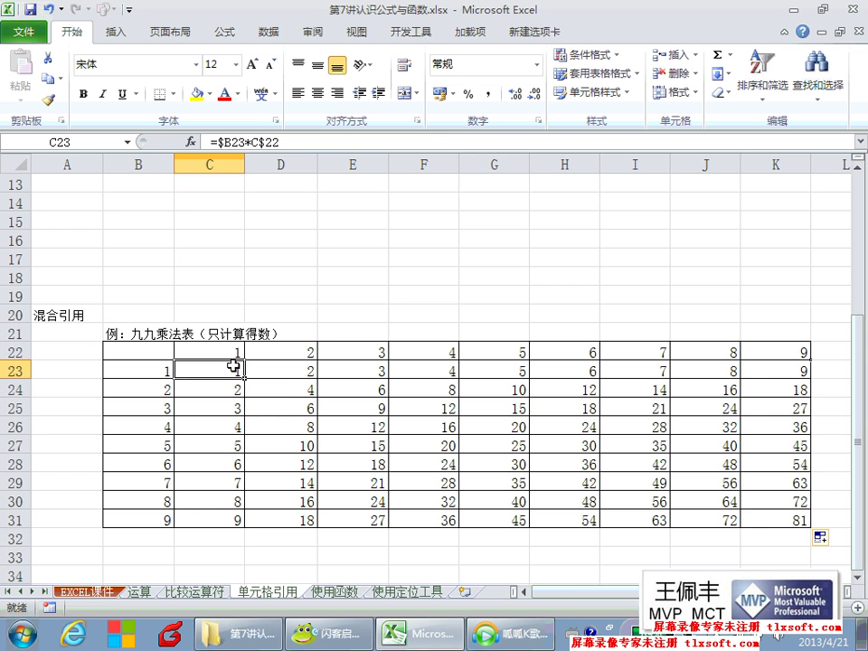
# Empty products C23:K31, then demo cycling =A1 reference types with F4 in C19 without keeping it.
pyautogui.moveTo(233, 365)
pyautogui.mouseDown()
pyautogui.moveTo(643, 478)
pyautogui.moveTo(750, 517)
pyautogui.mouseUp()
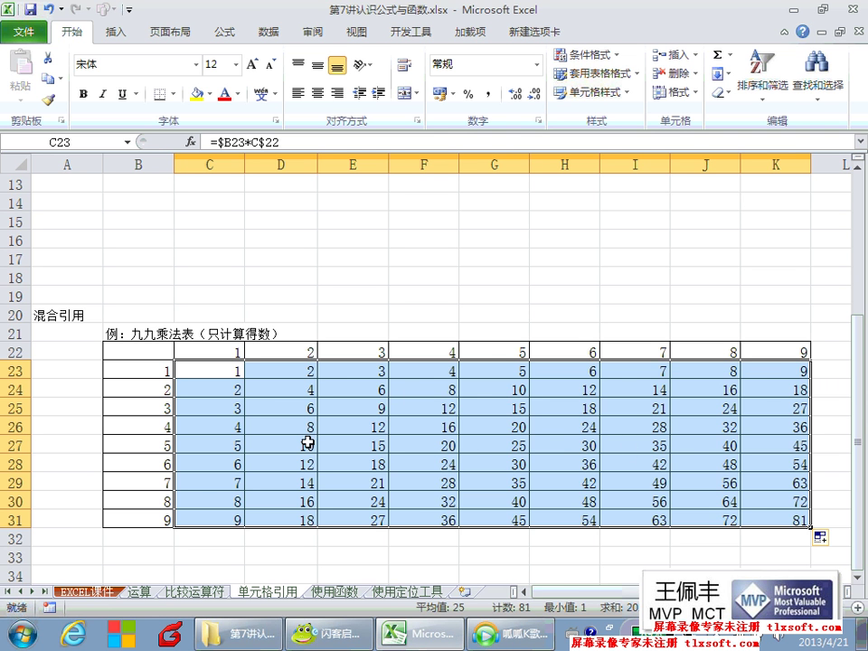
pyautogui.press('Delete')
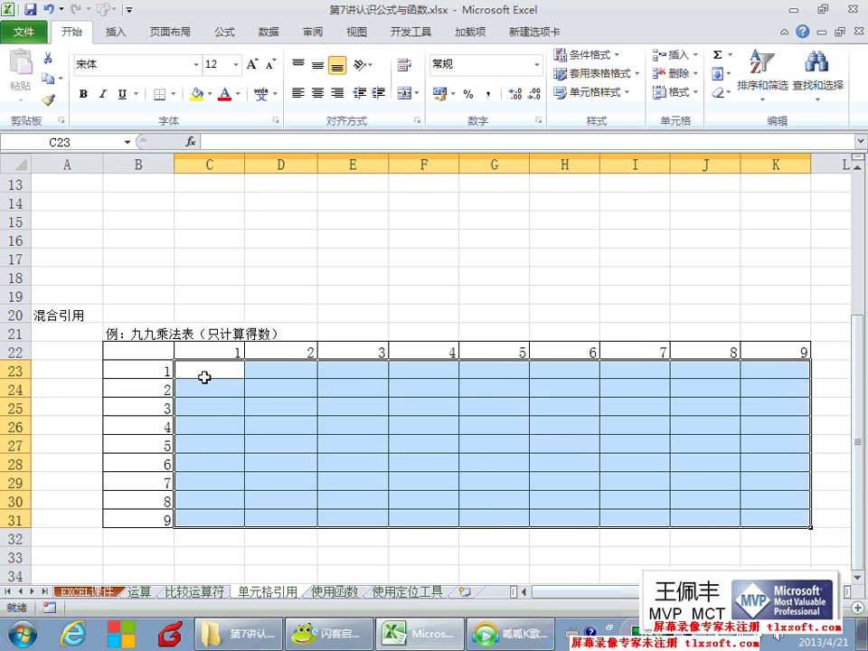
pyautogui.click(203, 297)
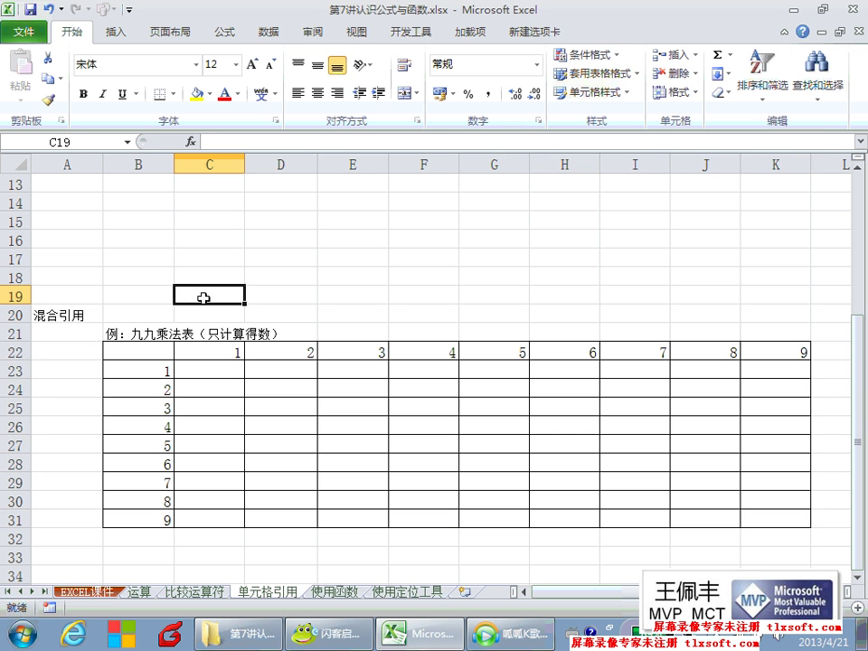
pyautogui.write('=a1')
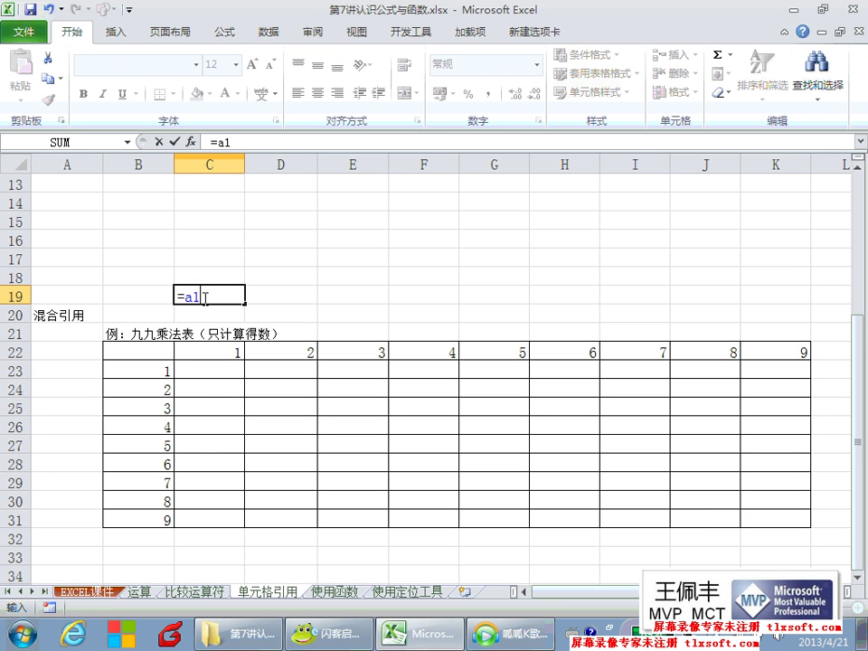
pyautogui.press('F4')
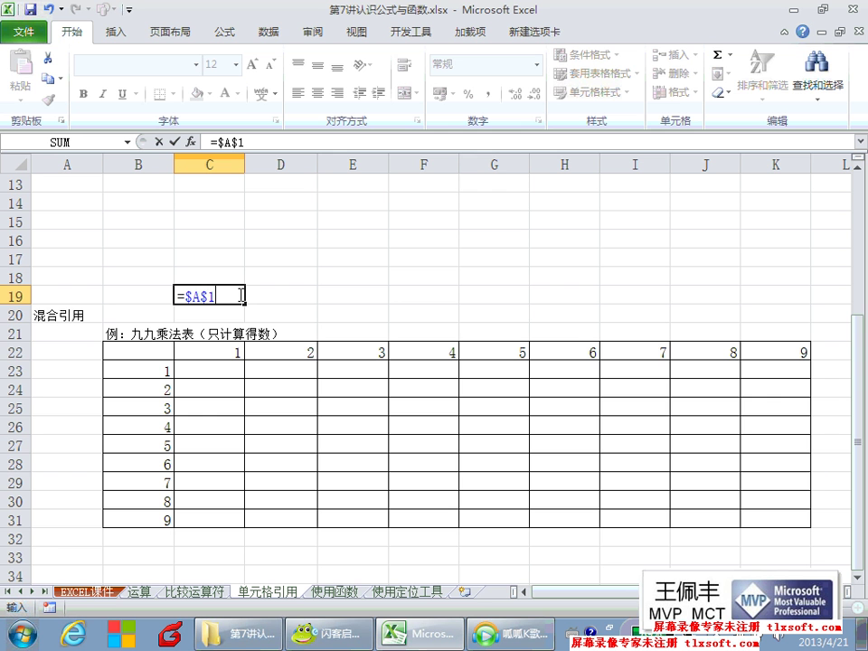
pyautogui.press('F4')
pyautogui.press('F4')
pyautogui.press('Escape')
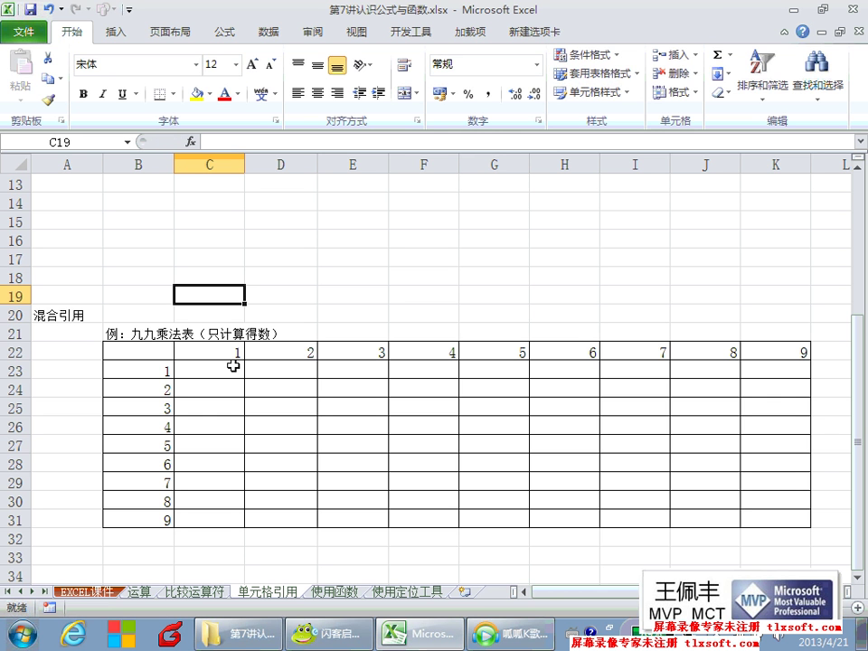
pyautogui.moveTo(232, 365); pyautogui.dragTo(222, 515)
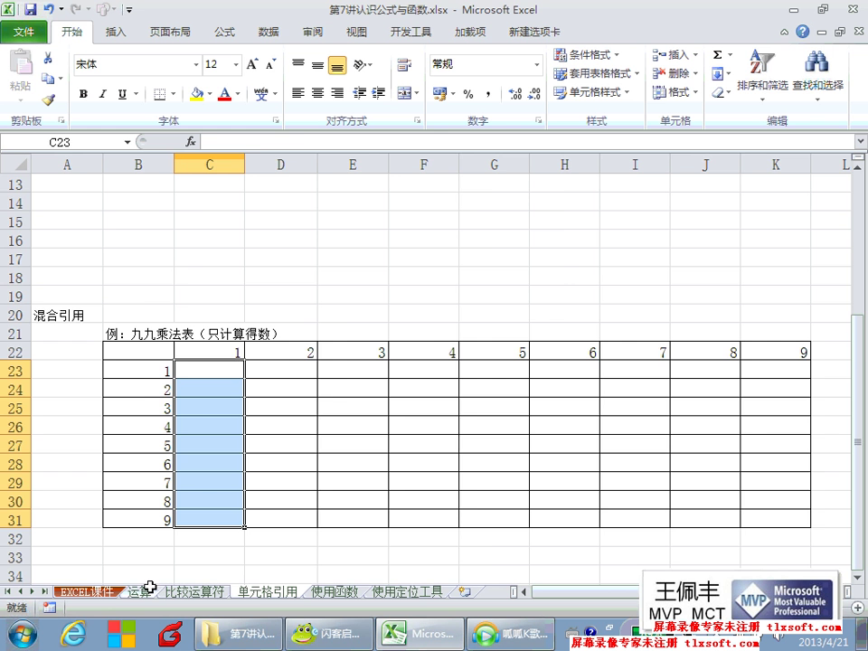
# Browse the 运算 and EXCEL课件 function notes, then open the 使用函数 score table sheet.
pyautogui.click(147, 592)
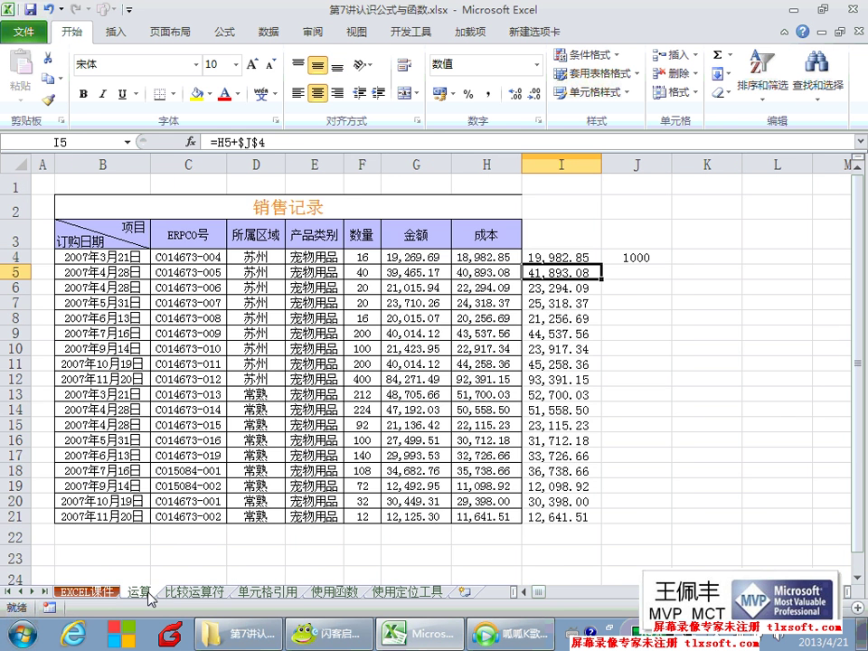
pyautogui.click(110, 592)
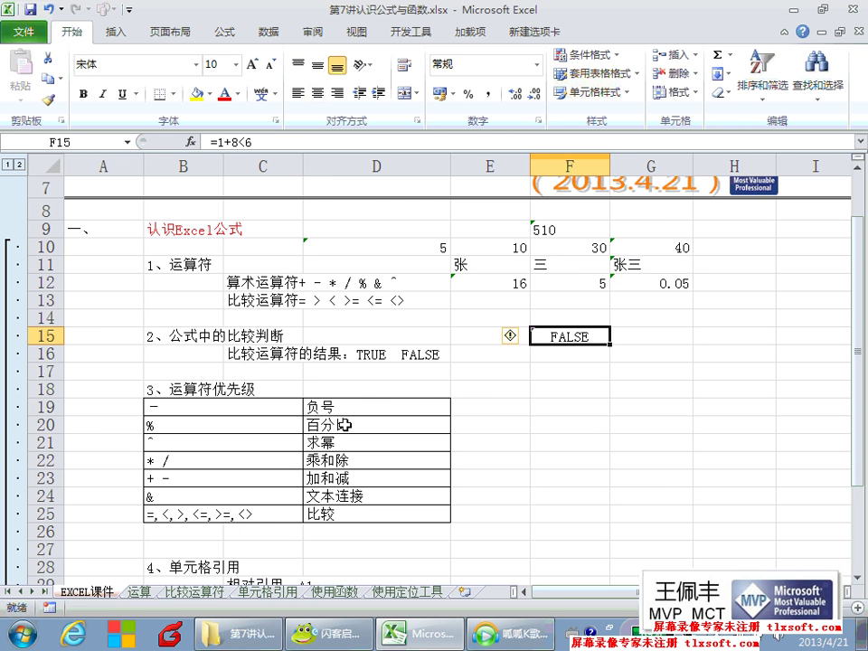
pyautogui.scroll(-5, 312, 418)
pyautogui.scroll(1, 344, 402)
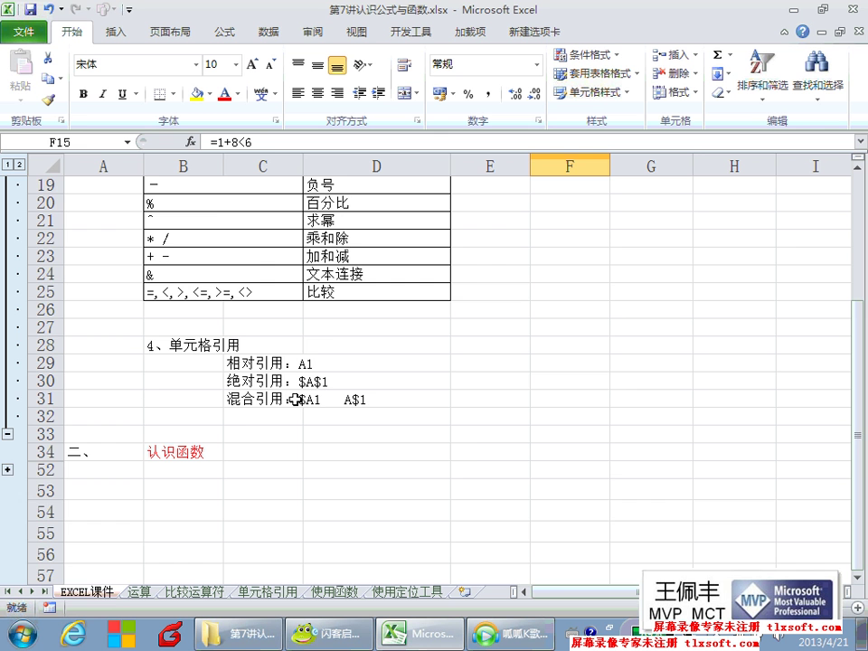
pyautogui.click(8, 469)
pyautogui.moveTo(273, 400); pyautogui.dragTo(423, 483)
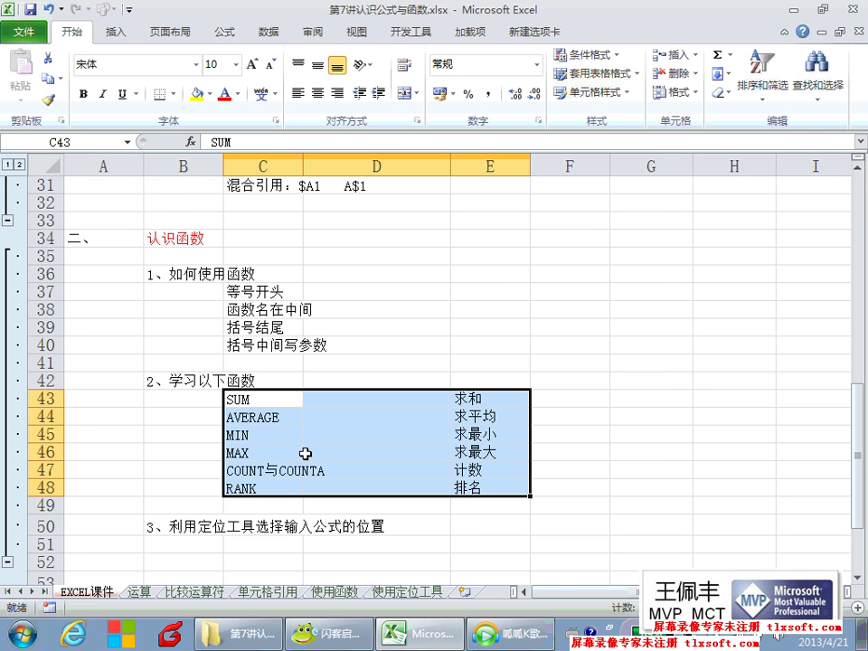
pyautogui.click(337, 592)
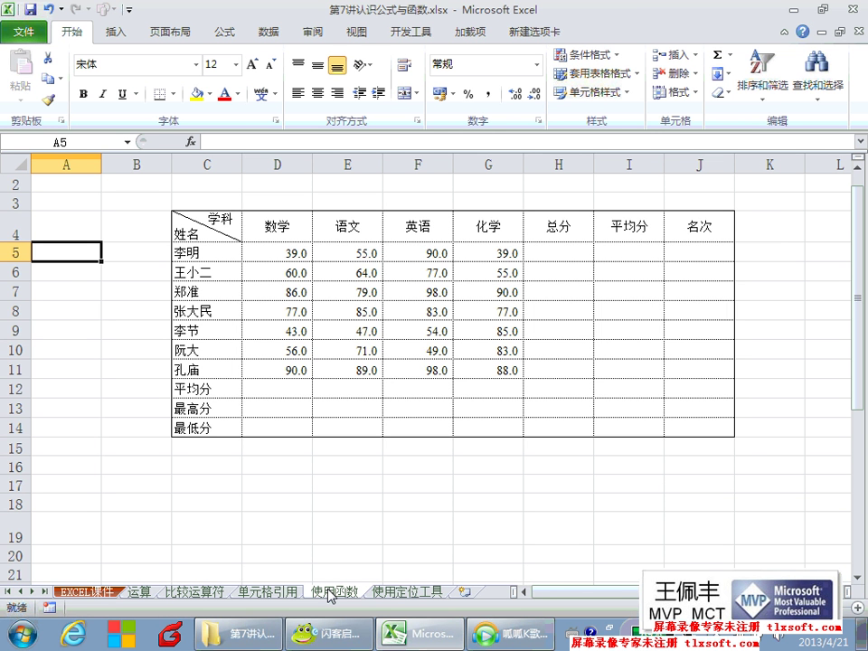
pyautogui.click(325, 632)
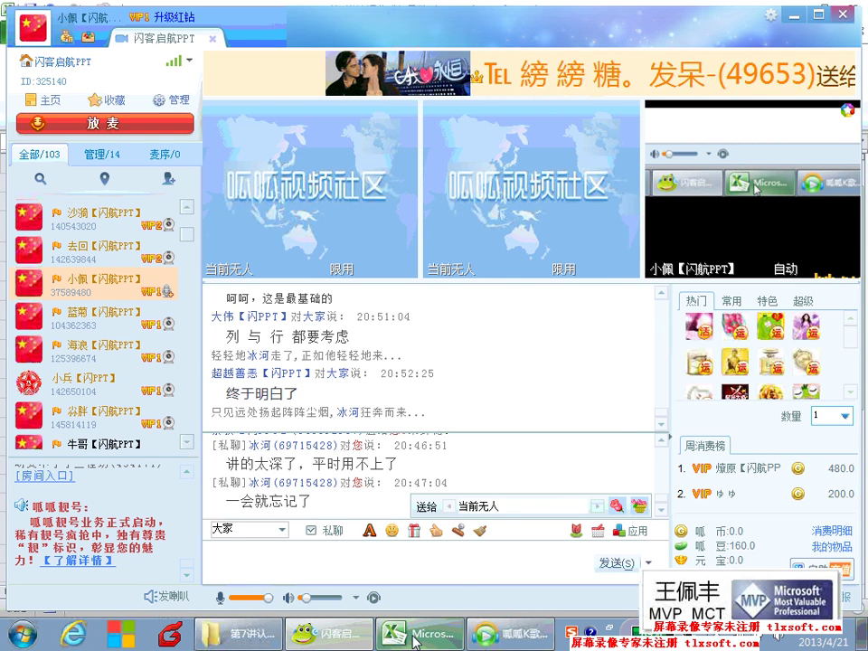
pyautogui.click(416, 635)
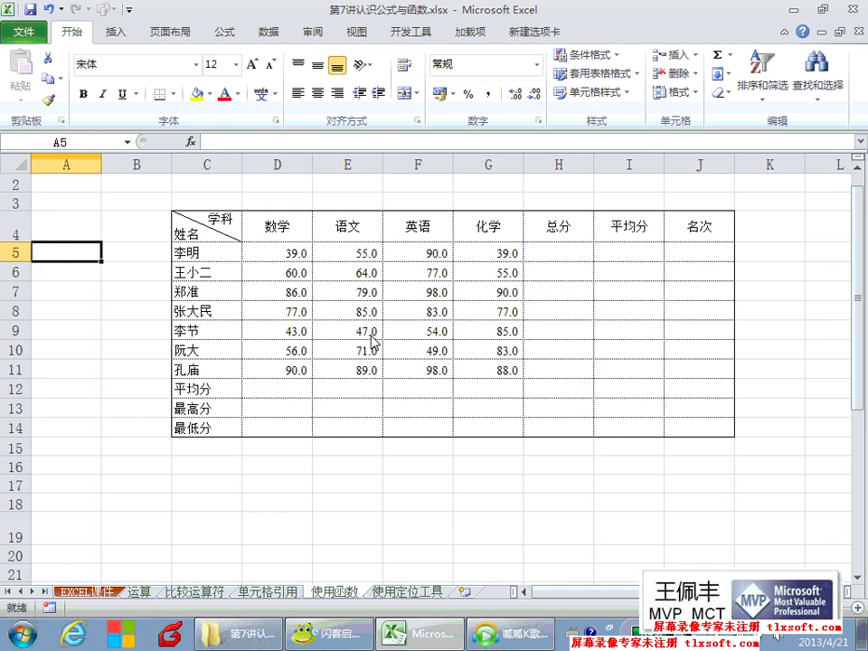
pyautogui.moveTo(290, 251); pyautogui.dragTo(281, 369)
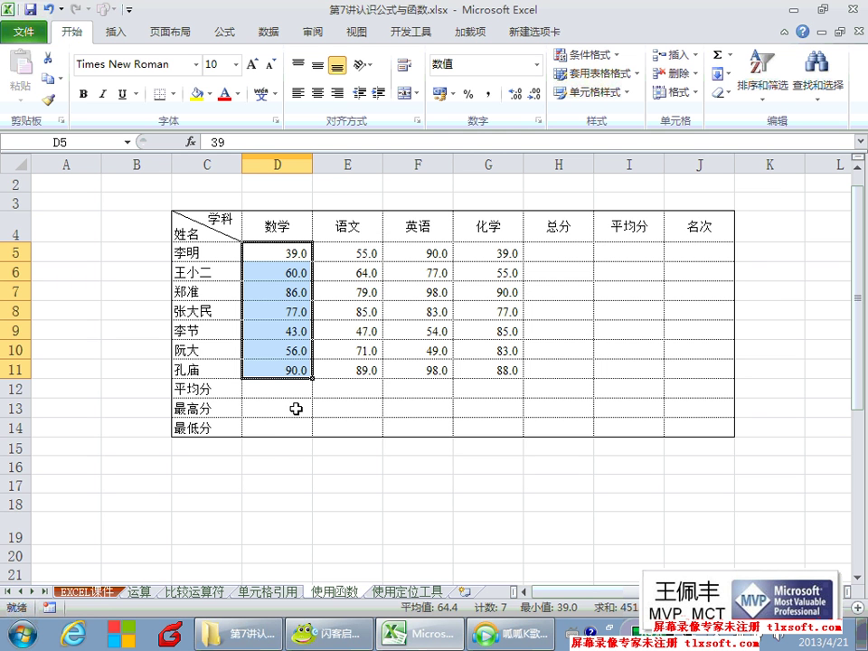
pyautogui.click(271, 455)
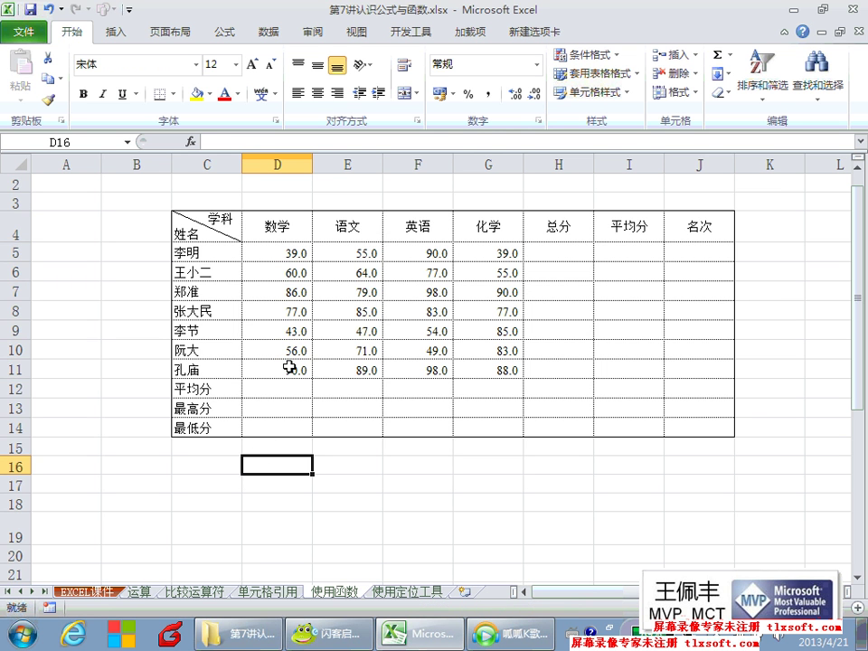
pyautogui.moveTo(285, 254); pyautogui.dragTo(281, 366)
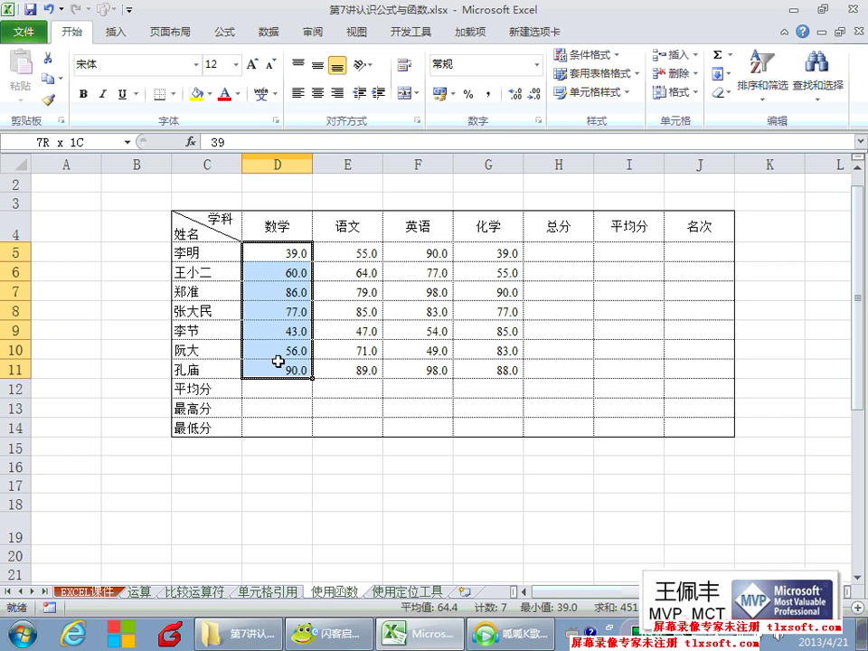
# Enter the label 总计 in C15 below the 最低分 row.
pyautogui.click(231, 446)
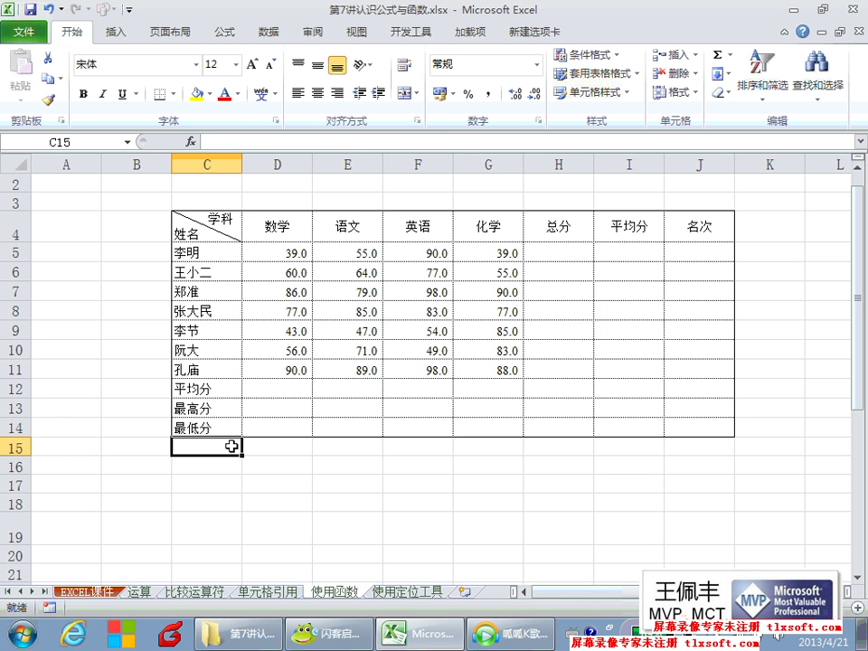
pyautogui.write('zo')
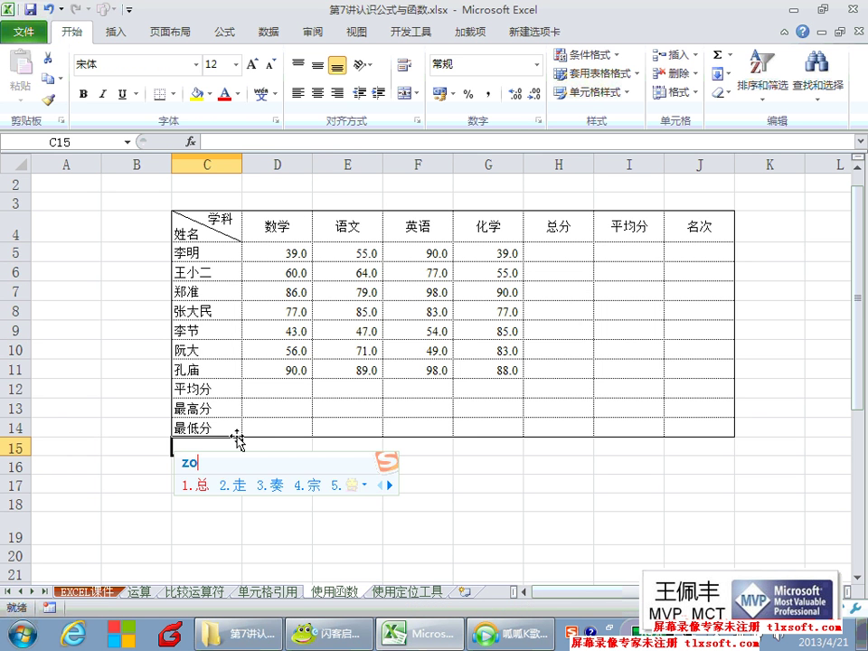
pyautogui.write('ngji')
pyautogui.press('space')
pyautogui.press('Return')
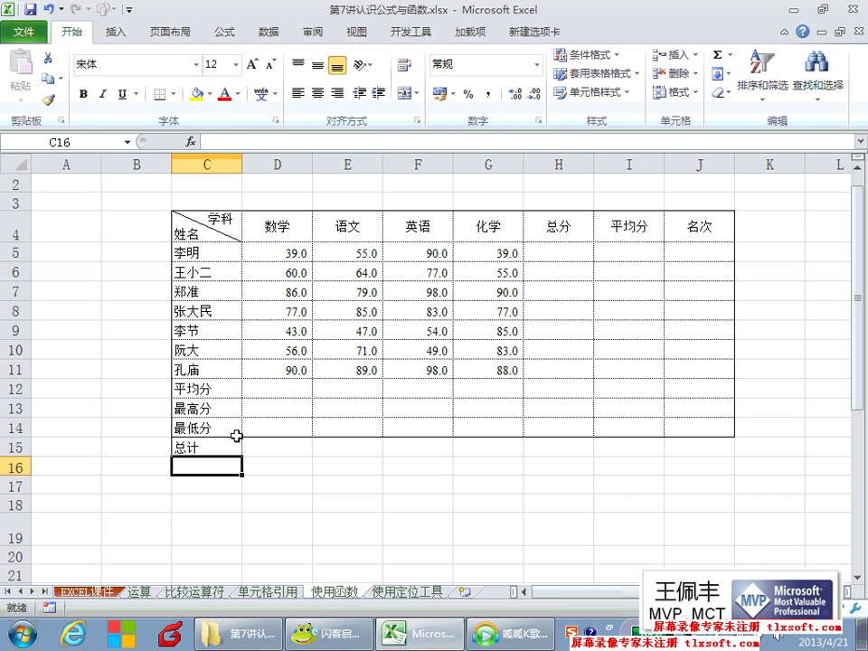
pyautogui.click(236, 439)
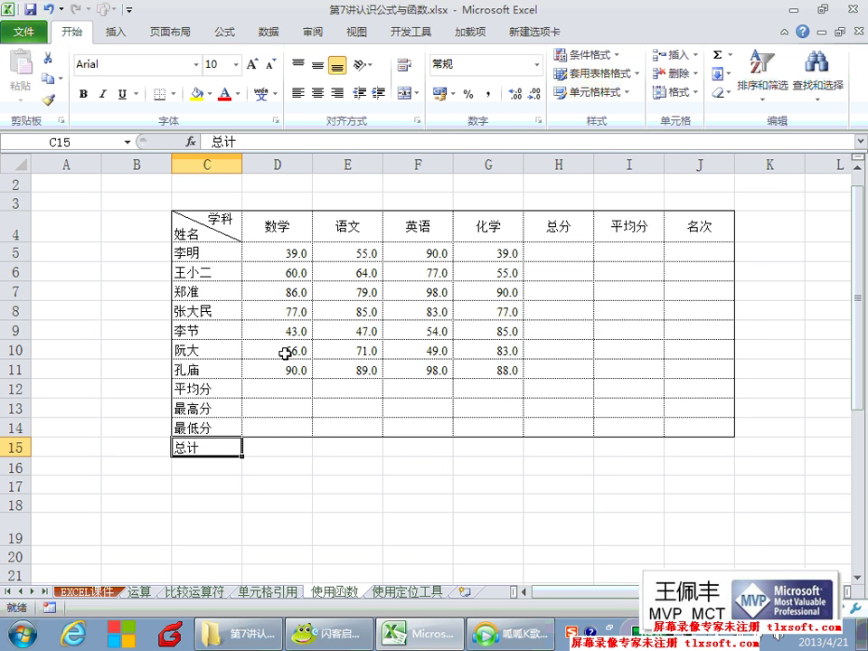
# Draft =D5+D6+D7+D8 in D15 for the math total, then cancel it.
pyautogui.click(279, 445)
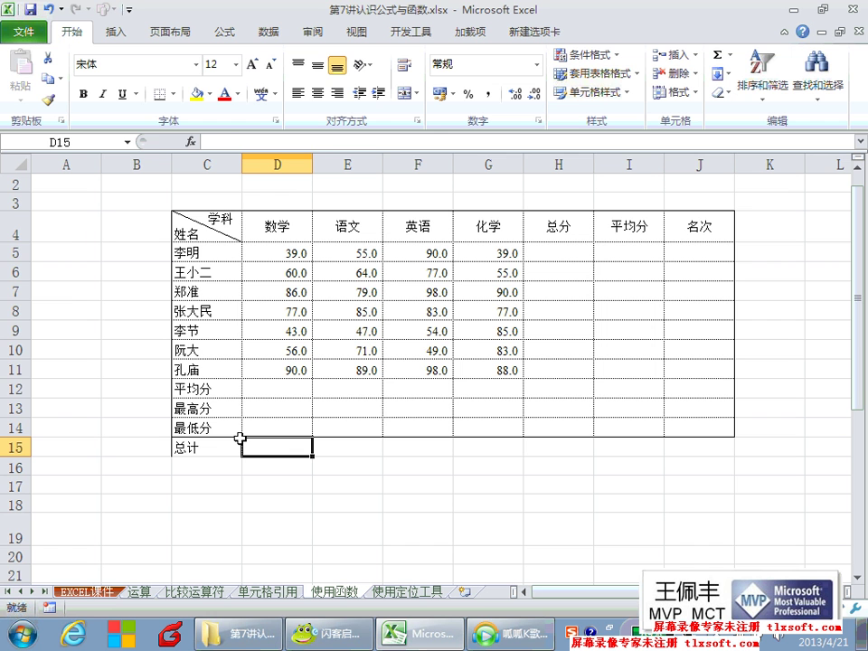
pyautogui.write('=')
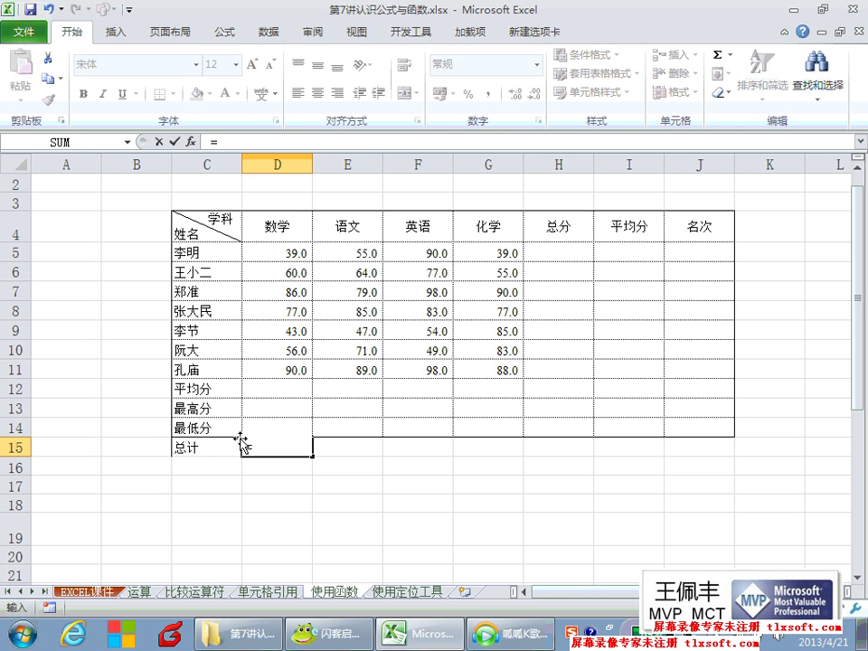
pyautogui.click(271, 252)
pyautogui.write('+')
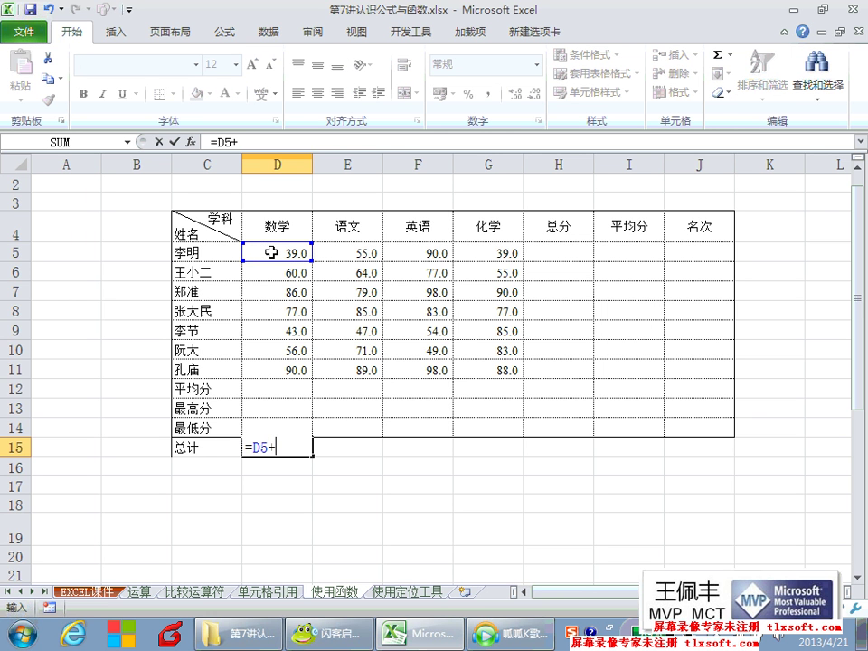
pyautogui.click(269, 269)
pyautogui.write('+')
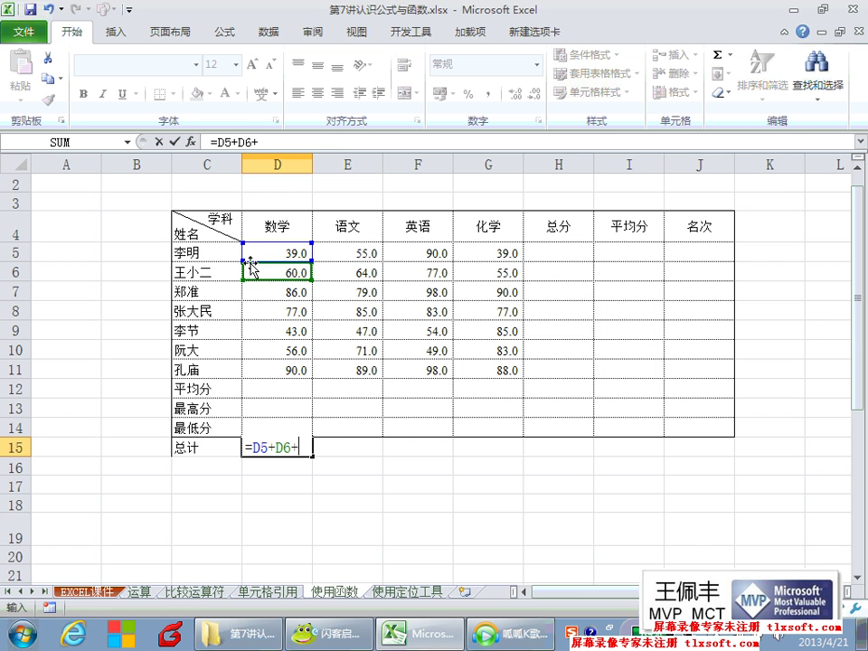
pyautogui.click(283, 305)
pyautogui.click(283, 296)
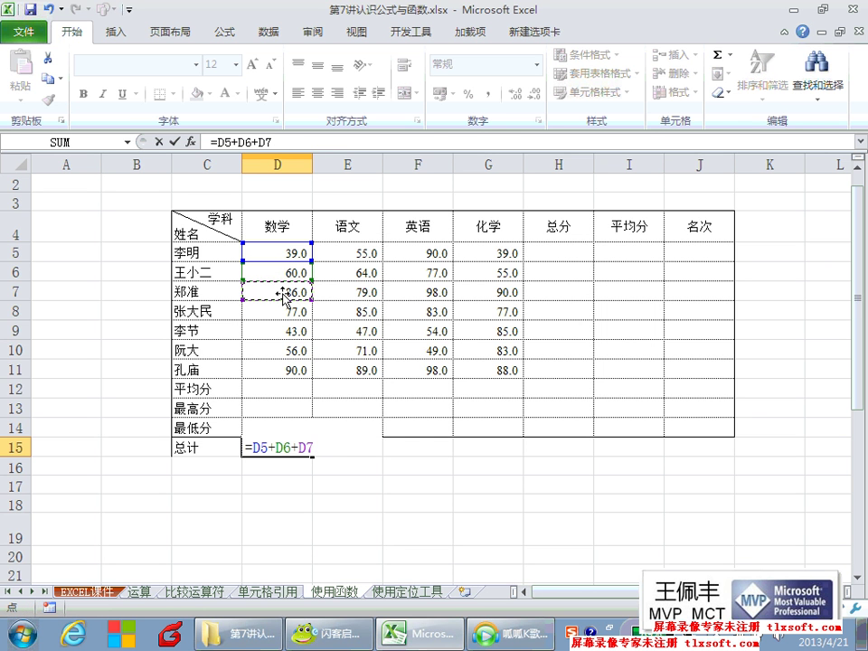
pyautogui.write('+')
pyautogui.click(284, 308)
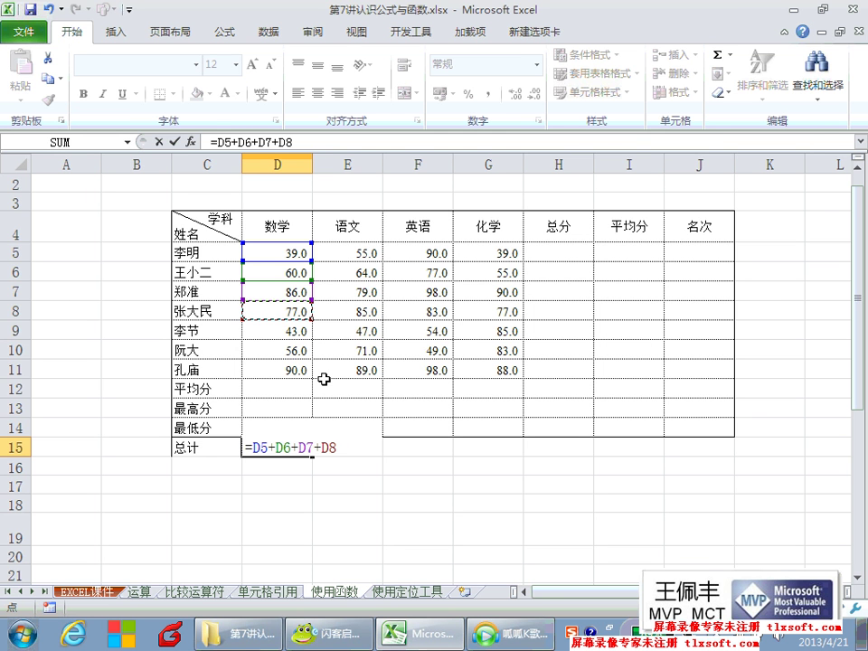
pyautogui.press('Escape')
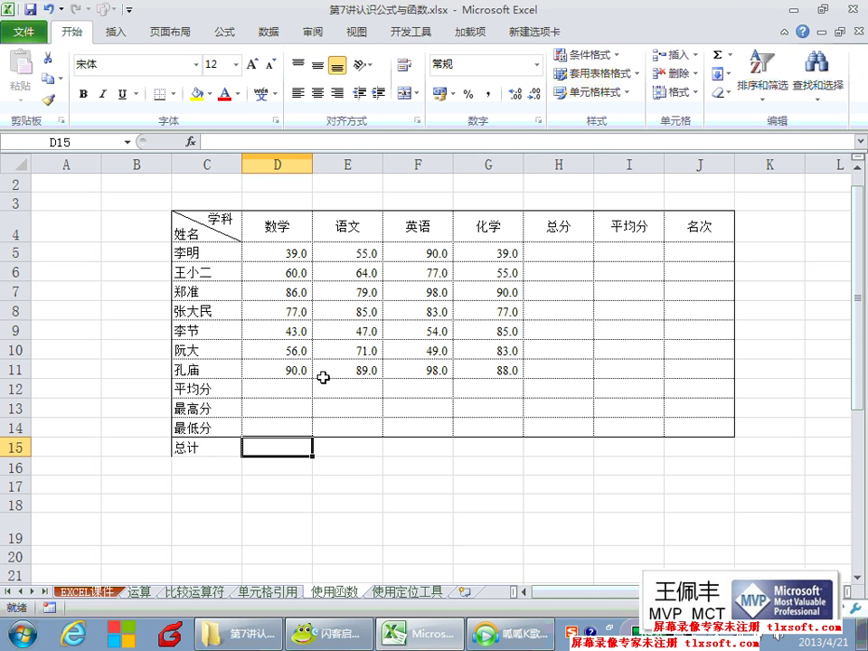
pyautogui.moveTo(278, 368); pyautogui.dragTo(291, 253)
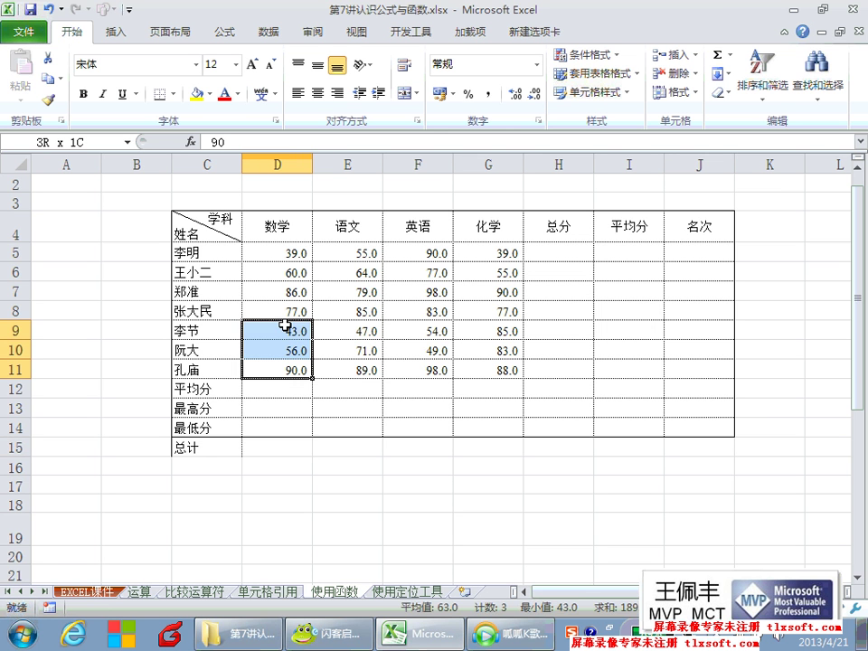
pyautogui.click(277, 274)
pyautogui.click(277, 294)
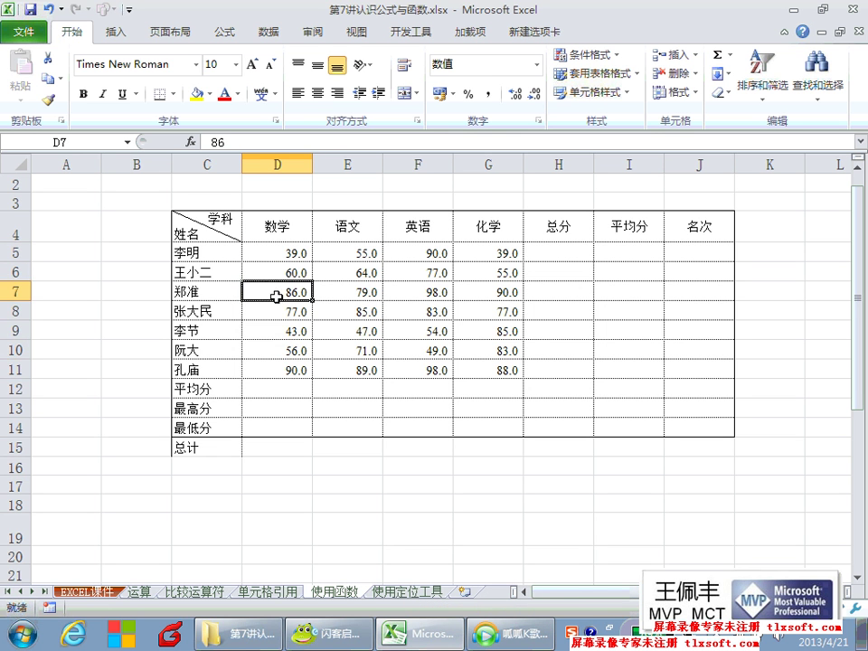
pyautogui.click(281, 314)
pyautogui.click(281, 332)
pyautogui.click(283, 352)
pyautogui.click(285, 370)
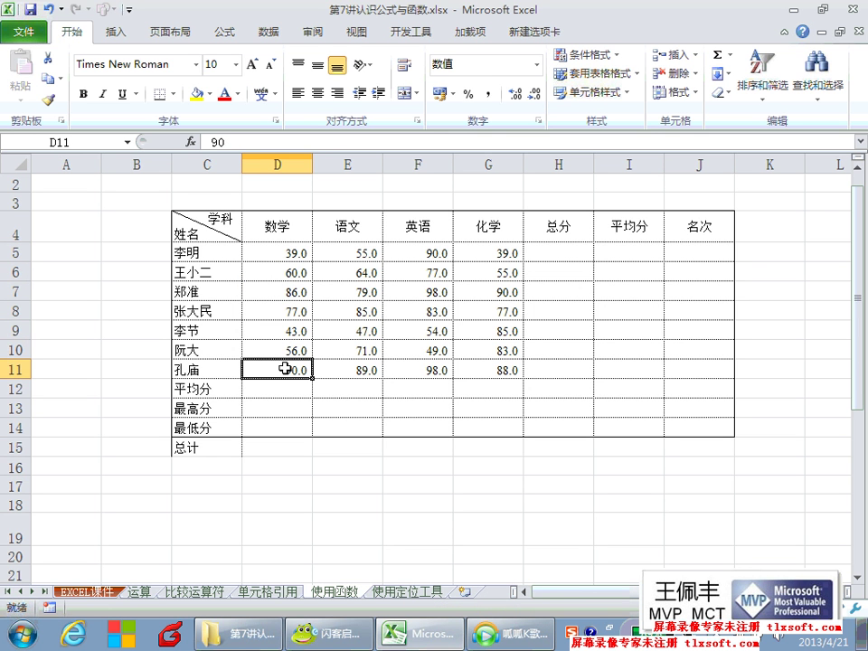
pyautogui.click(197, 484)
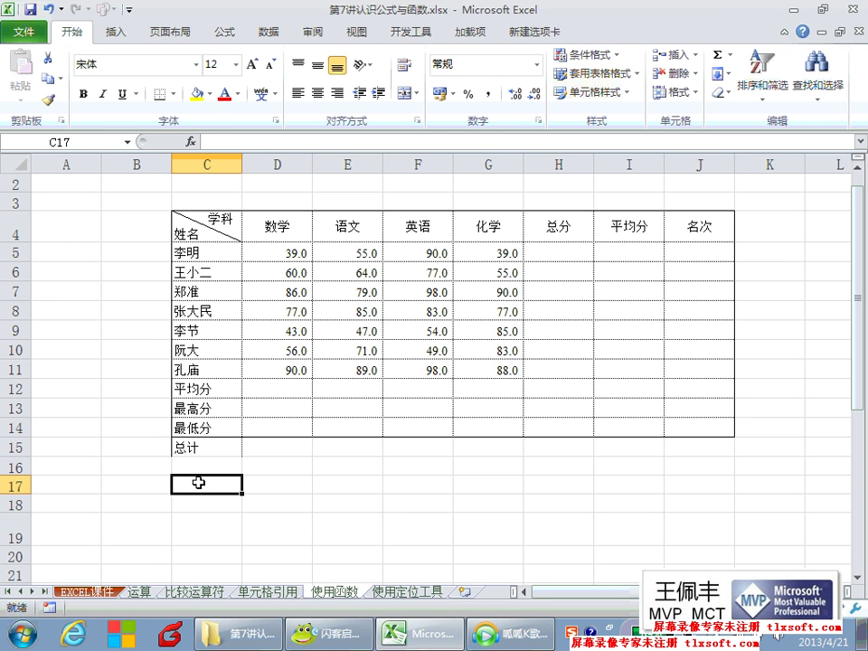
pyautogui.write('su')
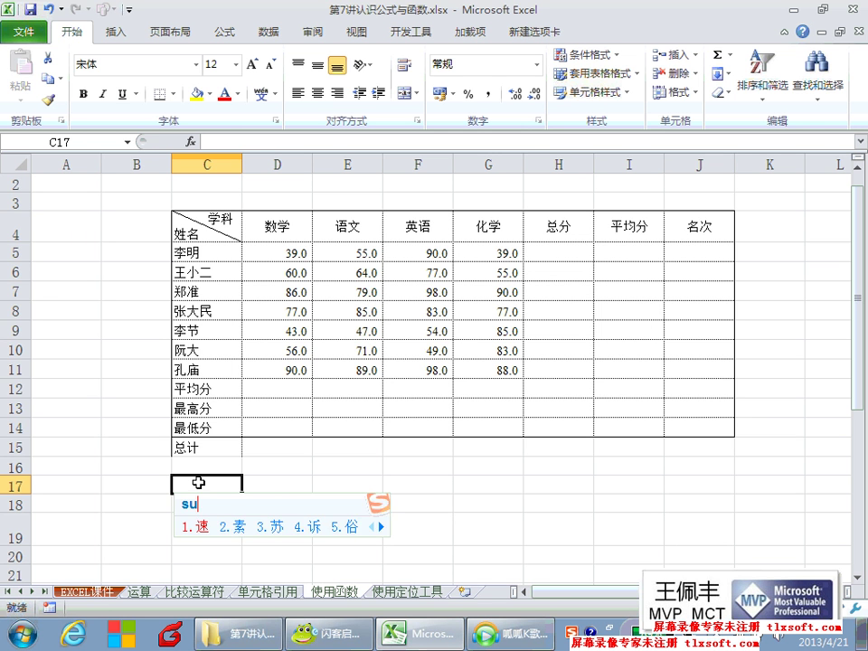
pyautogui.write('m')
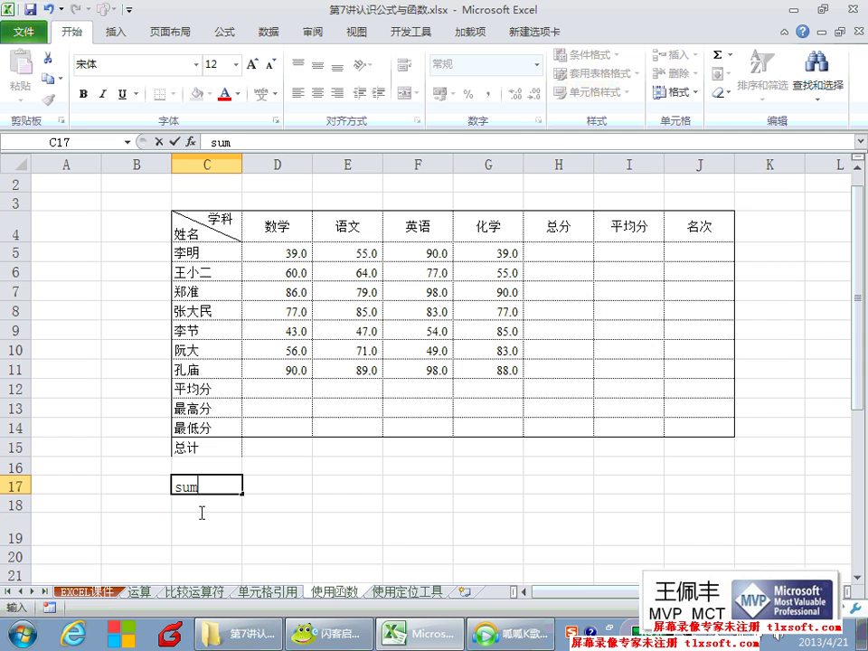
pyautogui.press('BackSpace')
pyautogui.press('BackSpace')
pyautogui.press('BackSpace')
pyautogui.write('su')
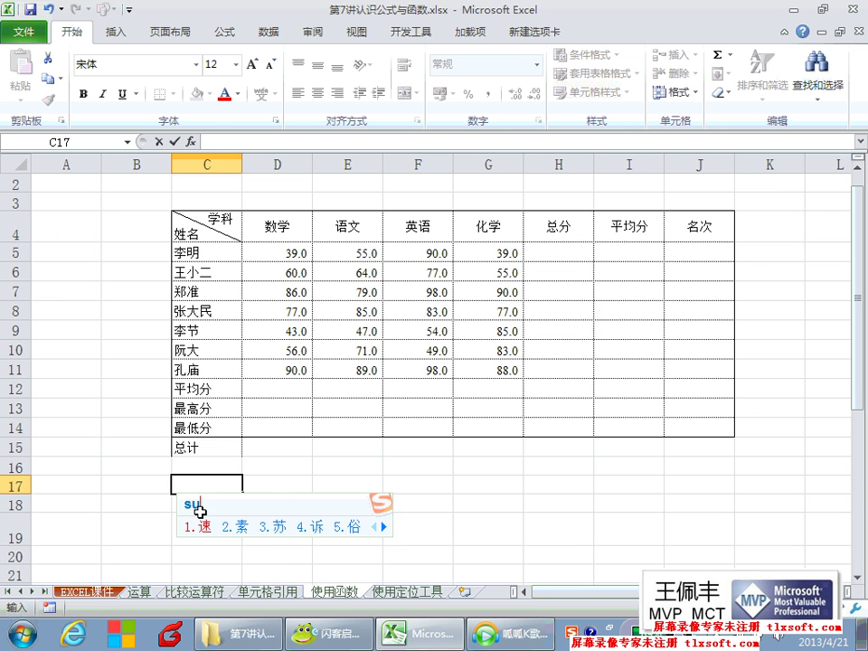
pyautogui.write("'m")
pyautogui.rightClick(215, 531)
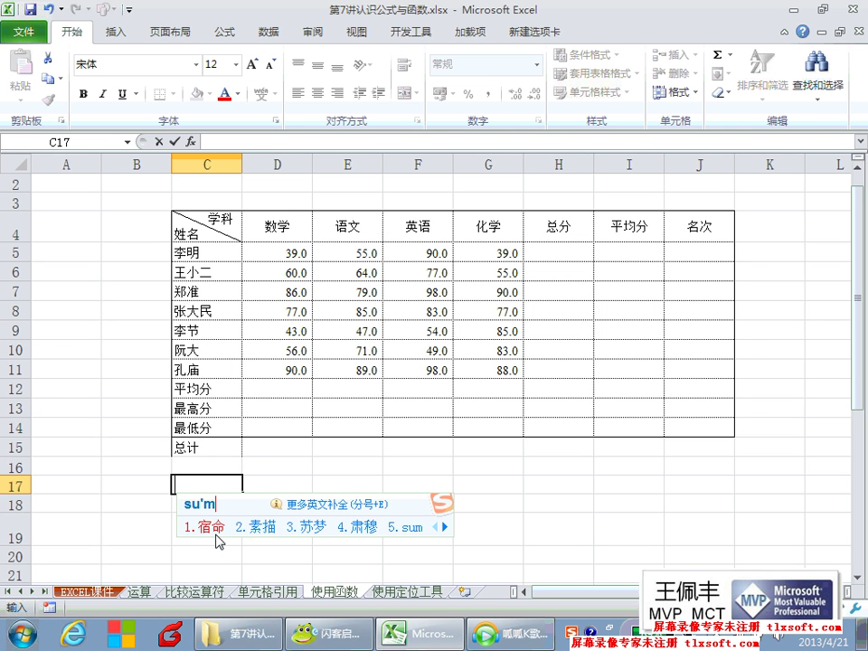
pyautogui.press('BackSpace')
pyautogui.press('BackSpace')
pyautogui.press('BackSpace')
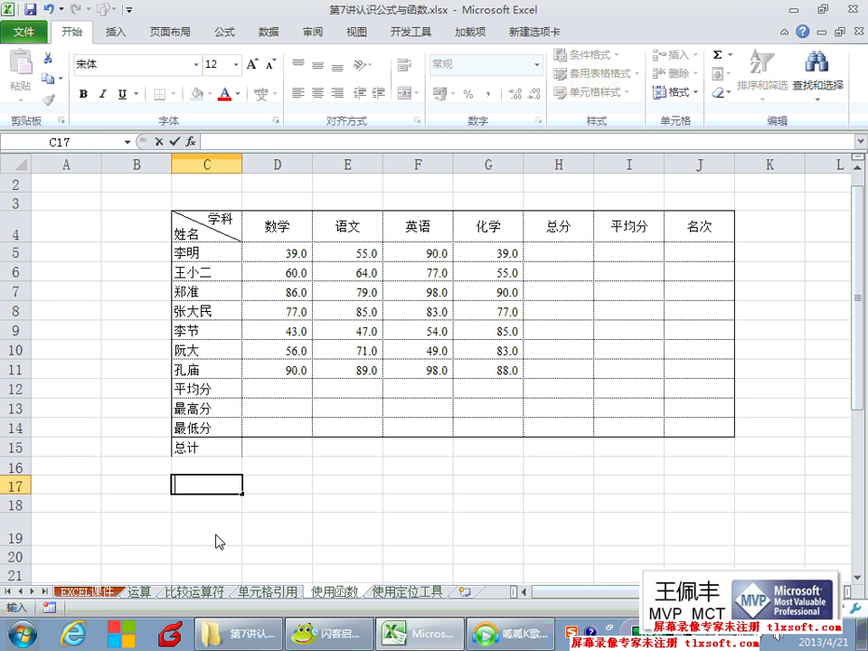
pyautogui.write('sum')
pyautogui.press('Return')
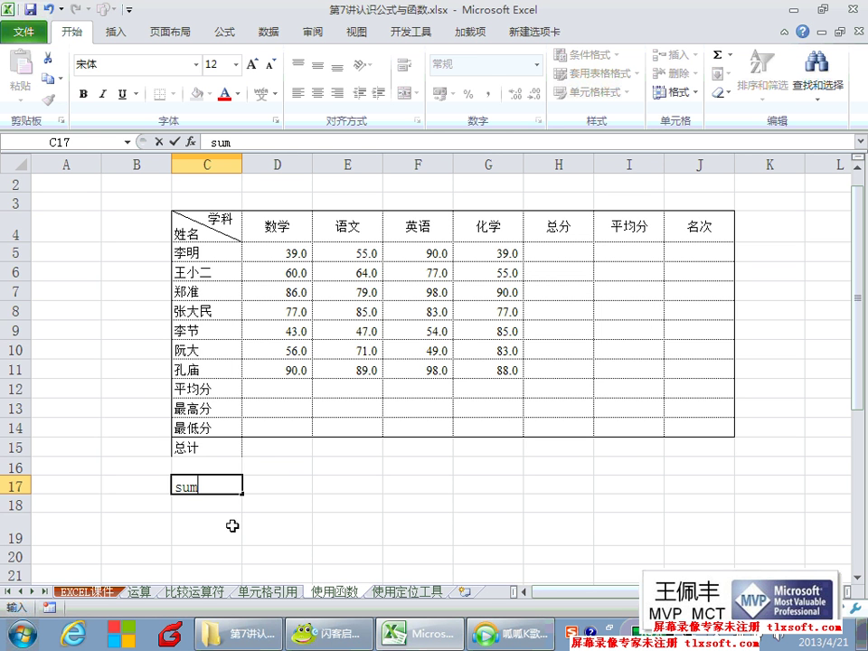
pyautogui.press('Escape')
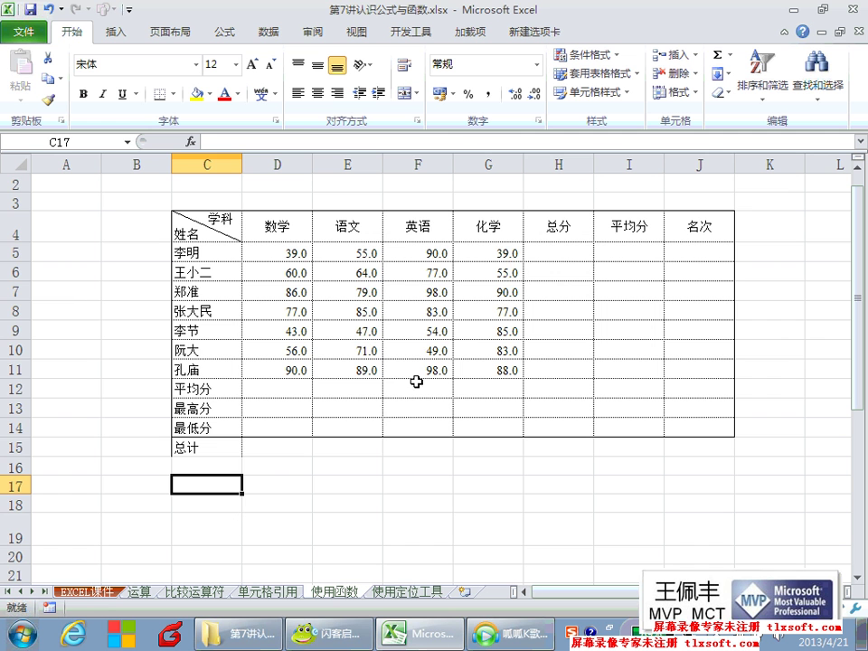
# Review the first student's scores in D5:G5, then begin H5's total formula with '='.
pyautogui.click(545, 250)
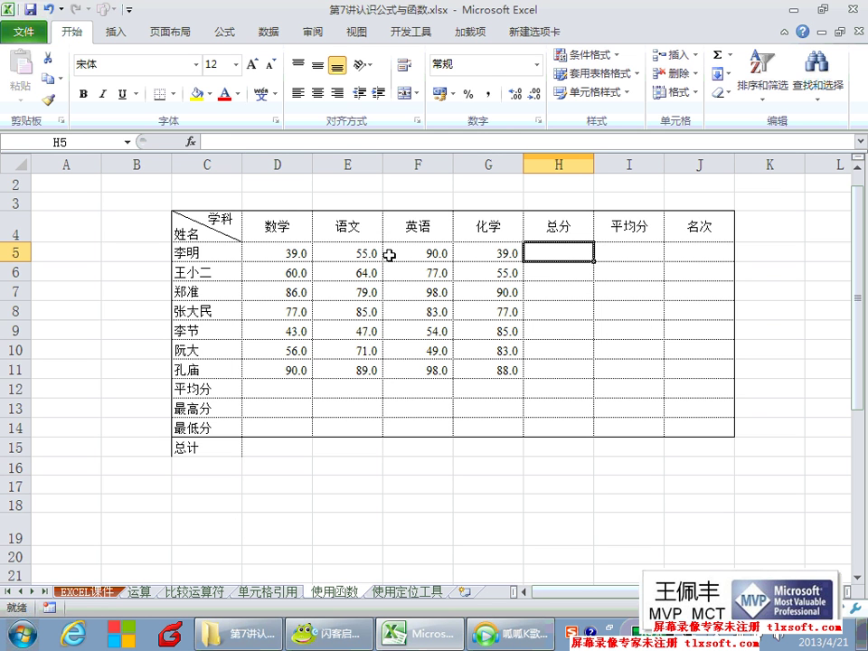
pyautogui.click(294, 250)
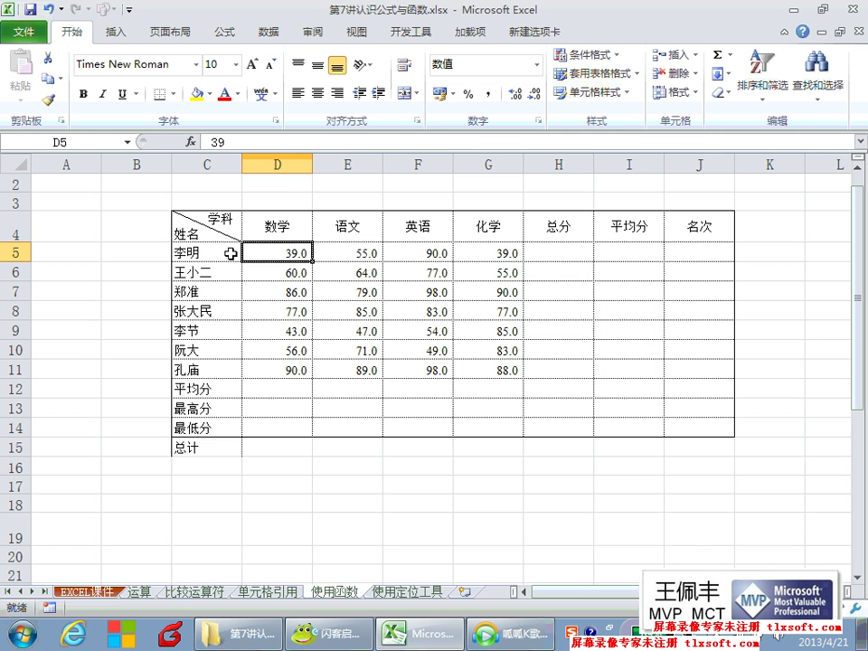
pyautogui.click(541, 252)
pyautogui.click(425, 251)
pyautogui.click(362, 251)
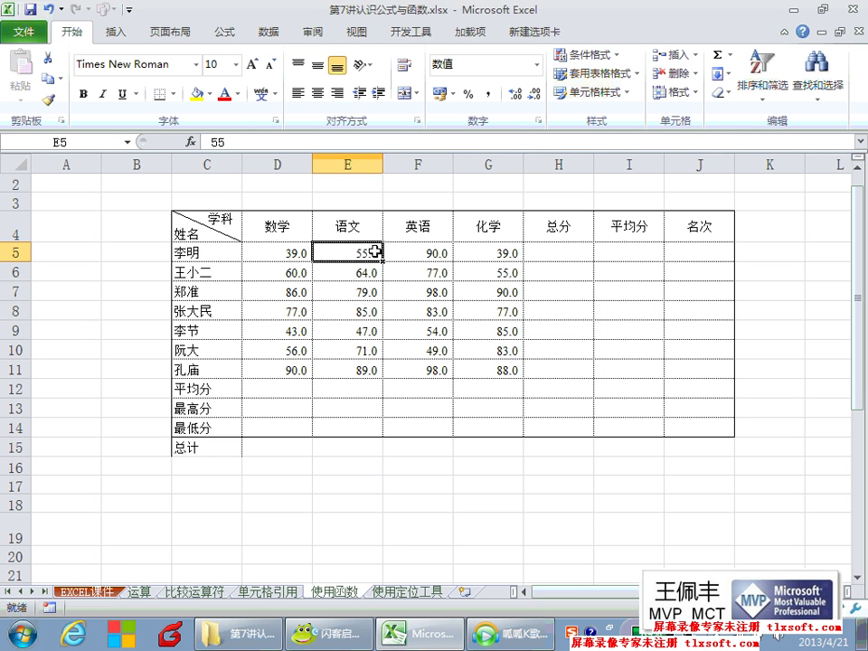
pyautogui.click(290, 251)
pyautogui.click(357, 251)
pyautogui.click(480, 252)
pyautogui.click(431, 252)
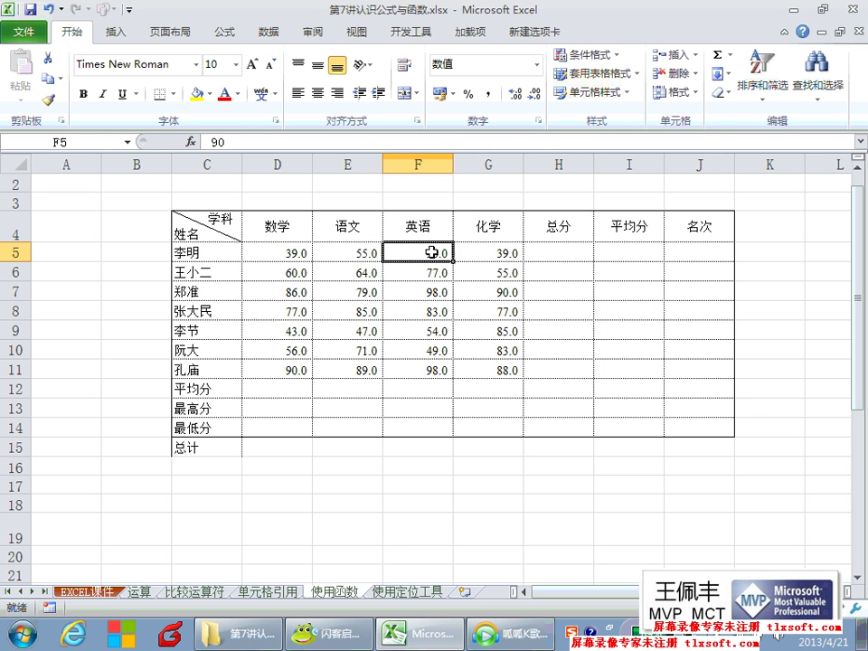
pyautogui.click(368, 252)
pyautogui.click(294, 253)
pyautogui.click(438, 270)
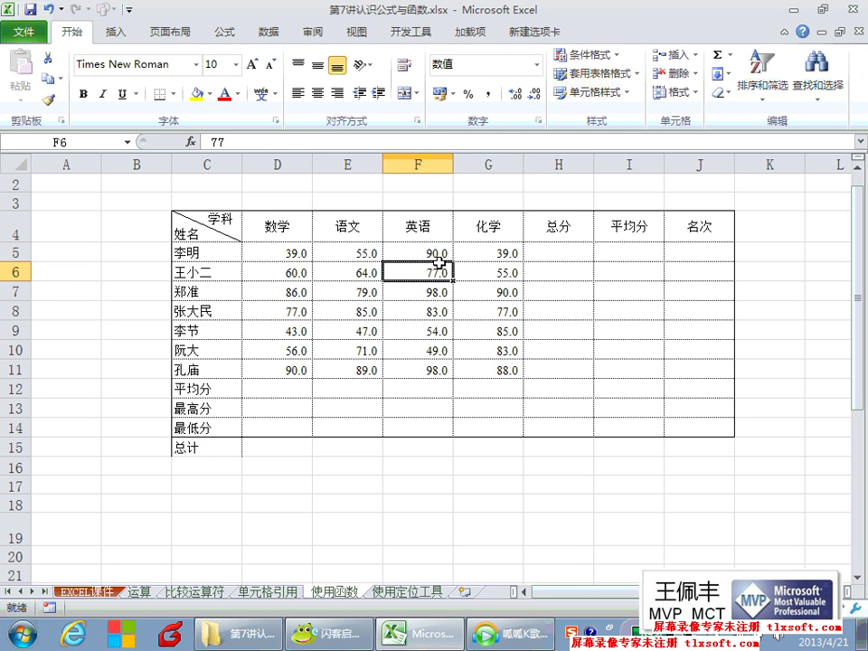
pyautogui.click(556, 252)
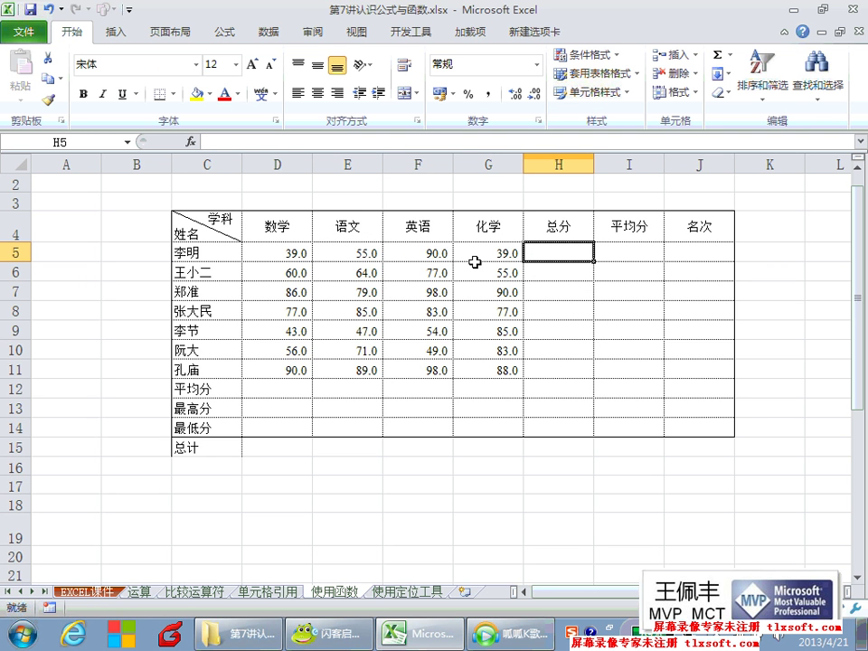
pyautogui.write('=')
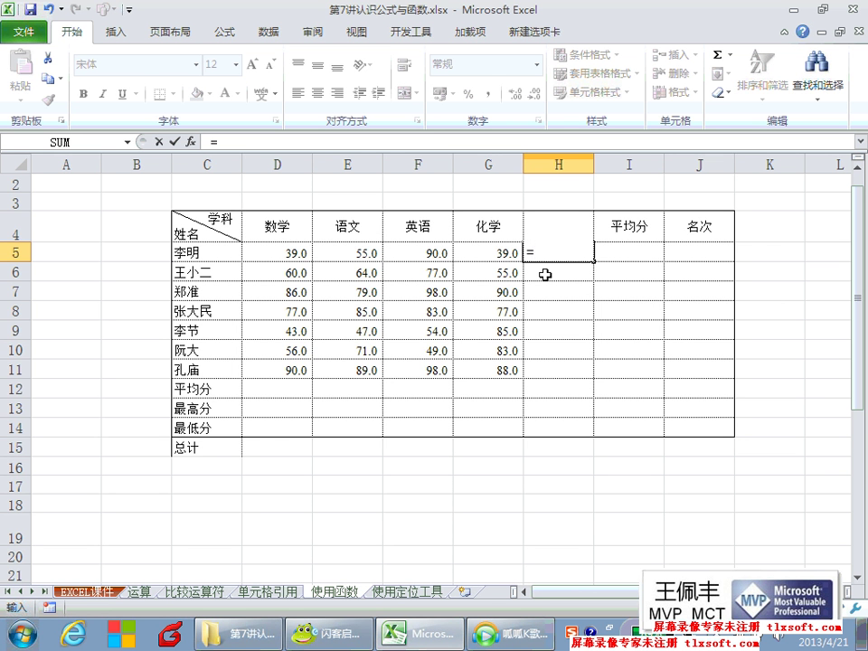
# Type sum() after the equals sign in H5, leaving the parentheses empty.
pyautogui.write('sum')
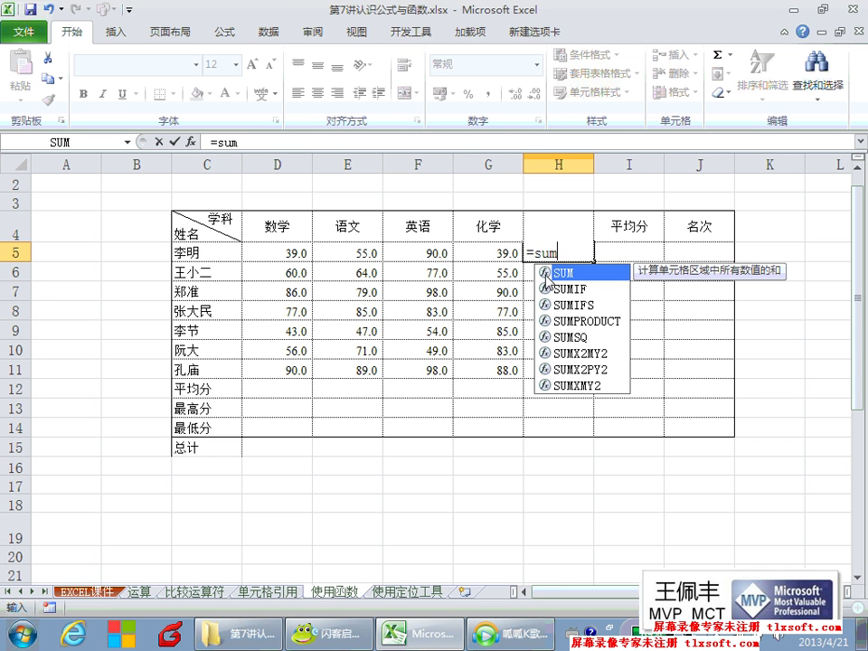
pyautogui.write('()')
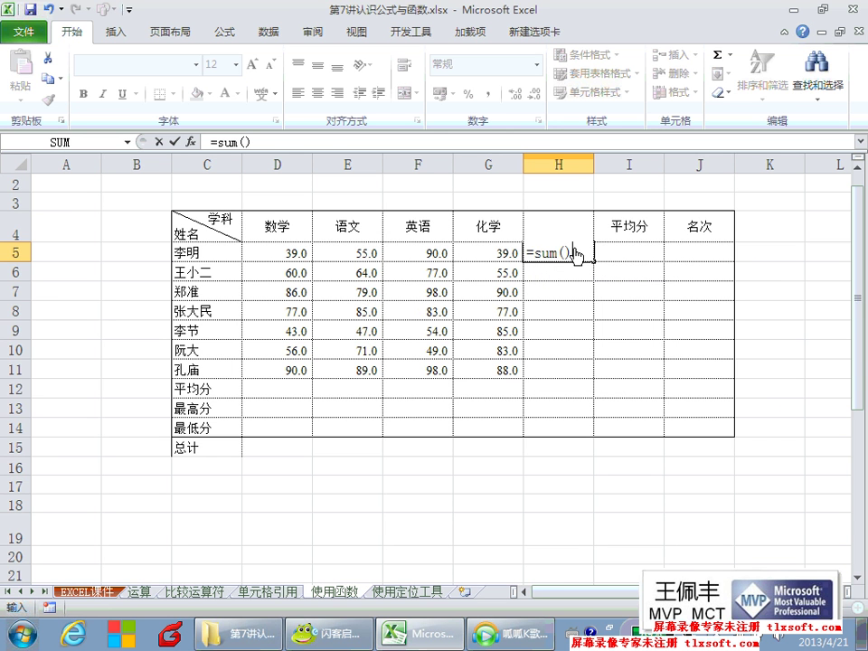
pyautogui.moveTo(574, 253); pyautogui.dragTo(528, 253)
pyautogui.click(555, 252)
pyautogui.doubleClick(555, 252)
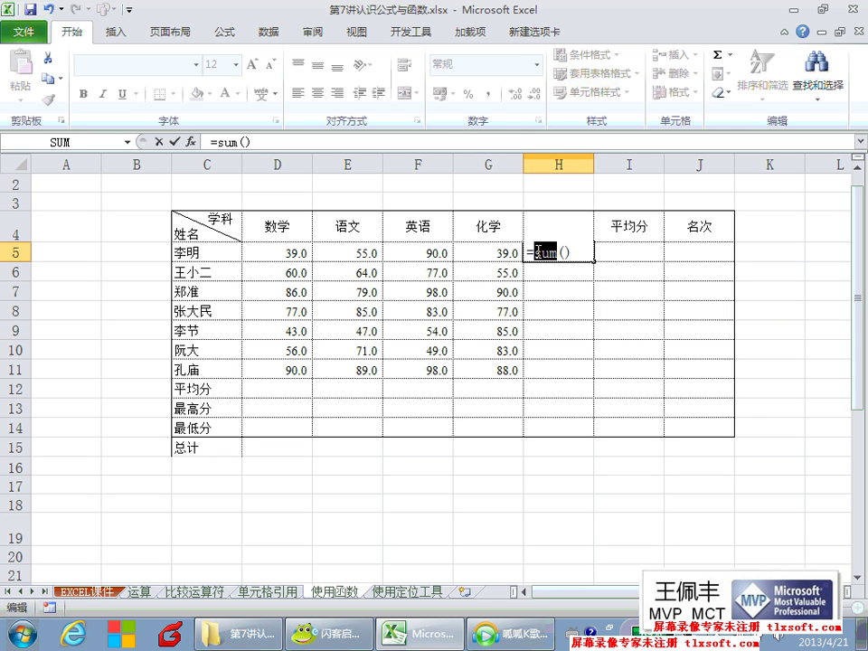
pyautogui.click(566, 253)
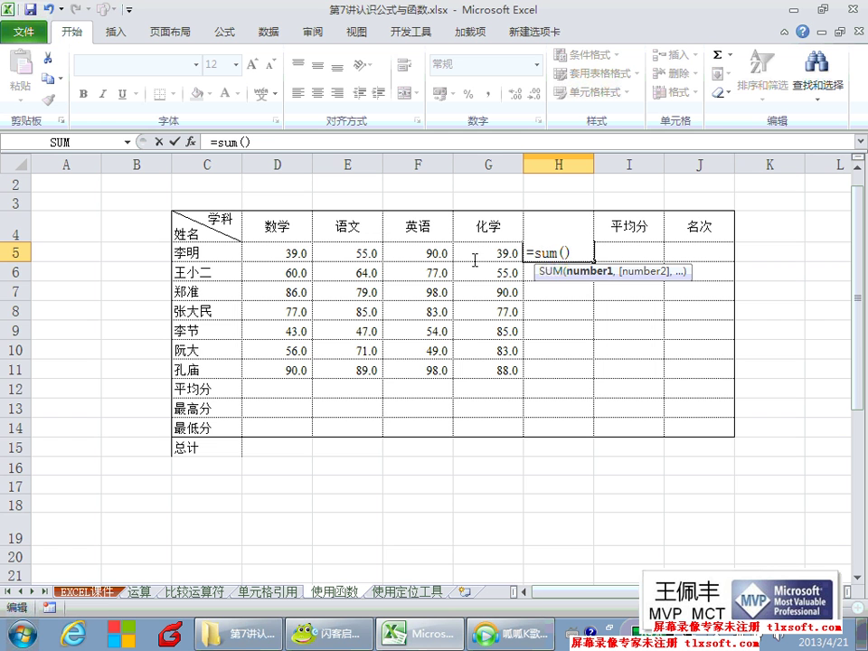
# Complete and commit =SUM(D5:G5) in H5 for the first student's total.
pyautogui.click(294, 253)
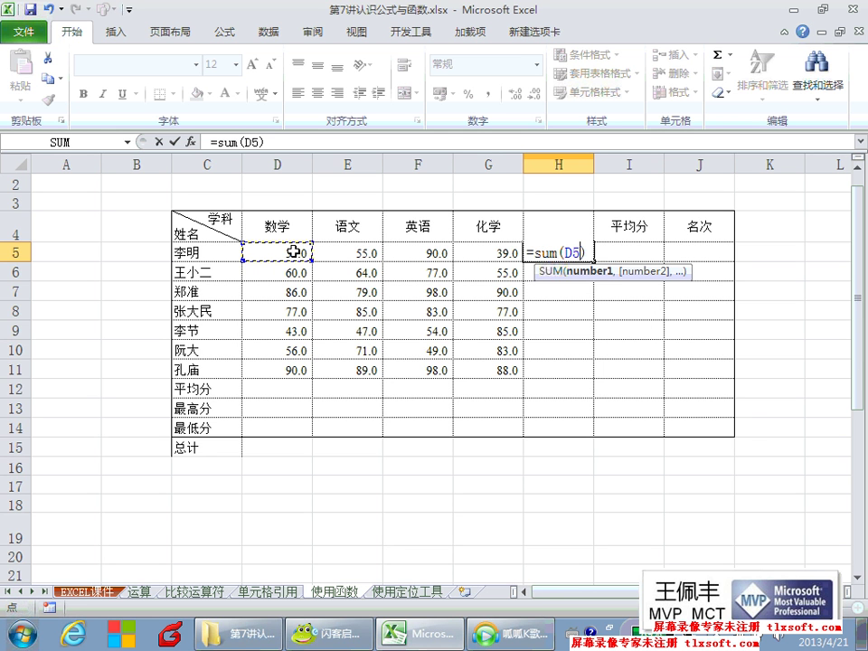
pyautogui.moveTo(294, 252); pyautogui.dragTo(497, 262)
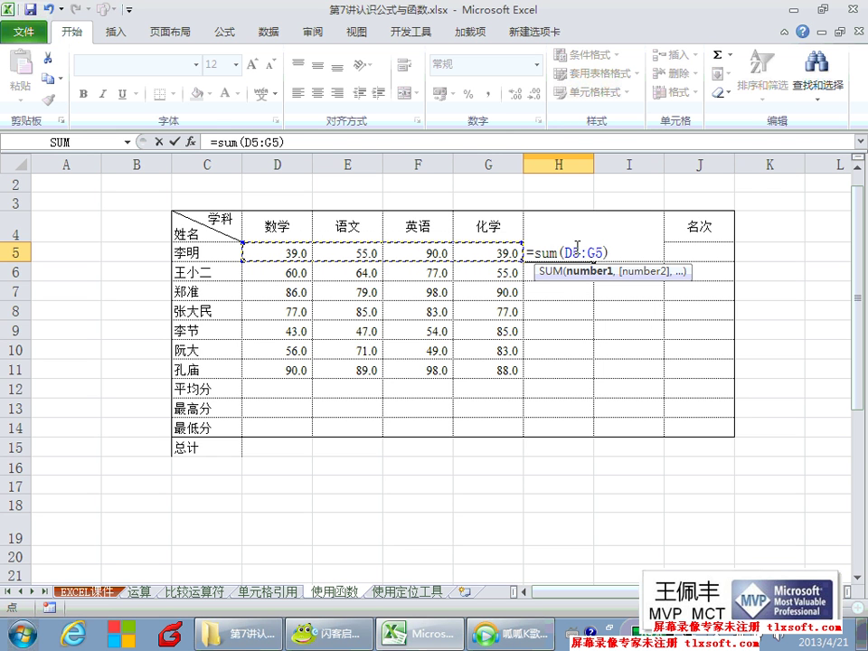
pyautogui.doubleClick(567, 253)
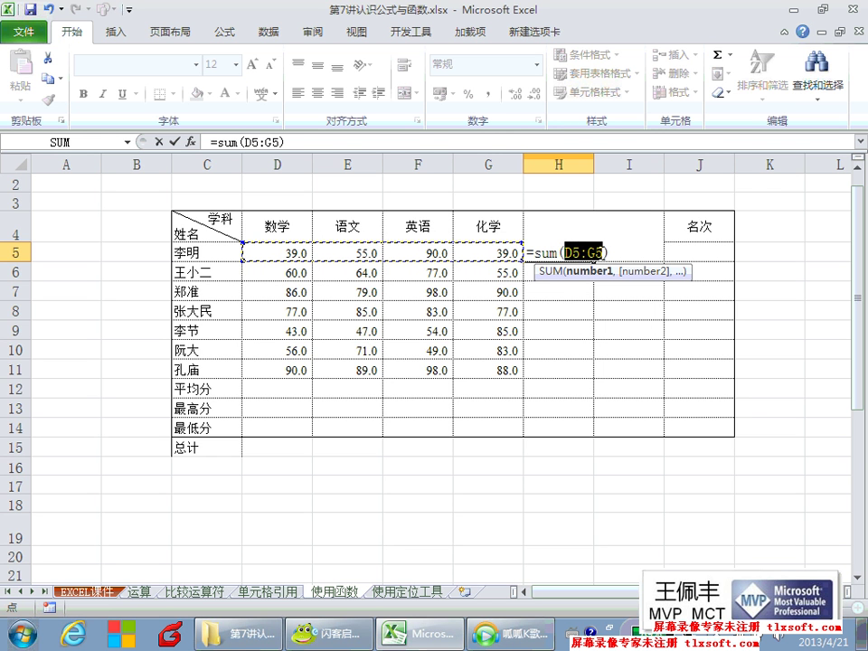
pyautogui.doubleClick(554, 253)
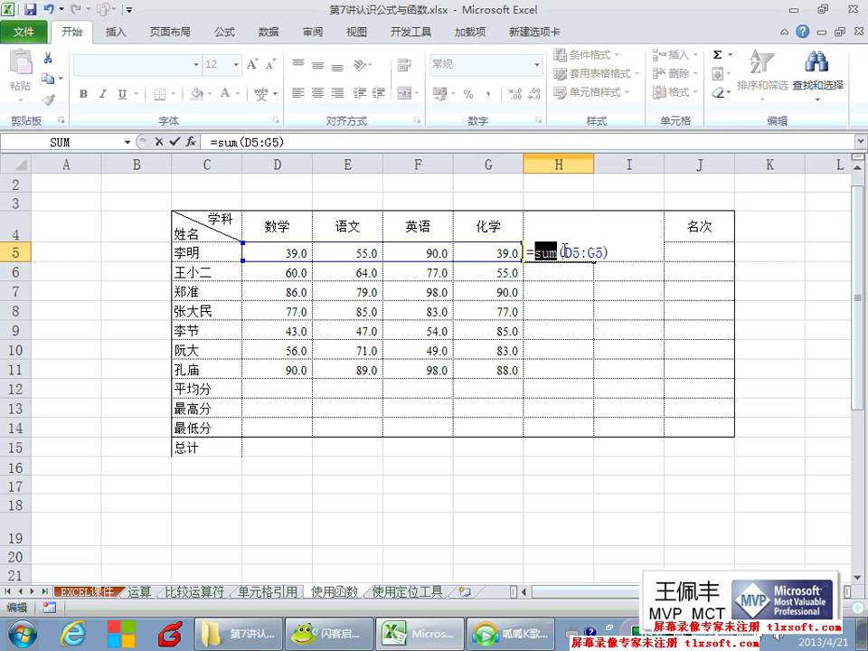
pyautogui.click(561, 251)
pyautogui.doubleClick(558, 253)
pyautogui.click(571, 253)
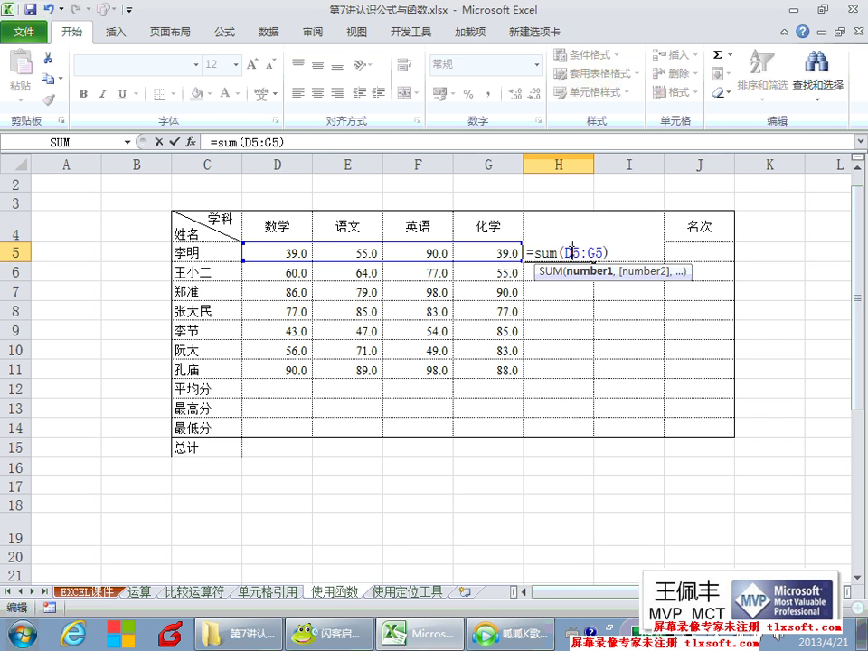
pyautogui.press('Return')
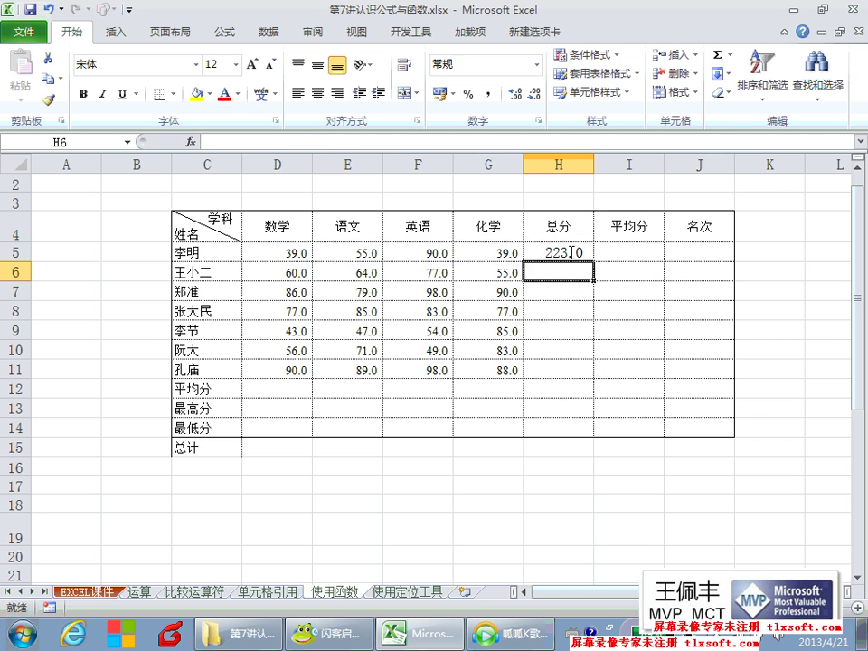
# Fill the total formula down to H11, check it, then switch to the chat room.
pyautogui.click(570, 252)
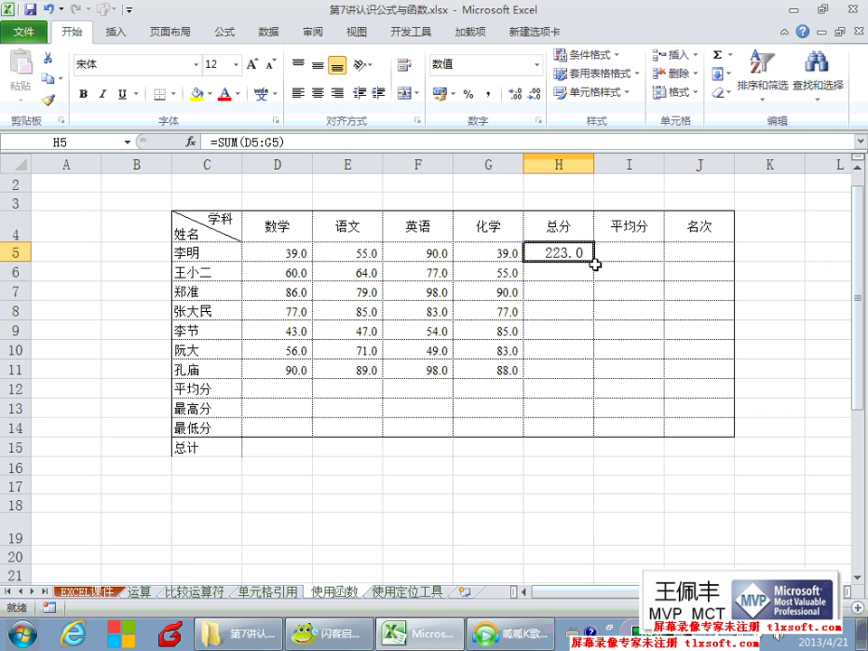
pyautogui.moveTo(594, 262); pyautogui.dragTo(578, 368)
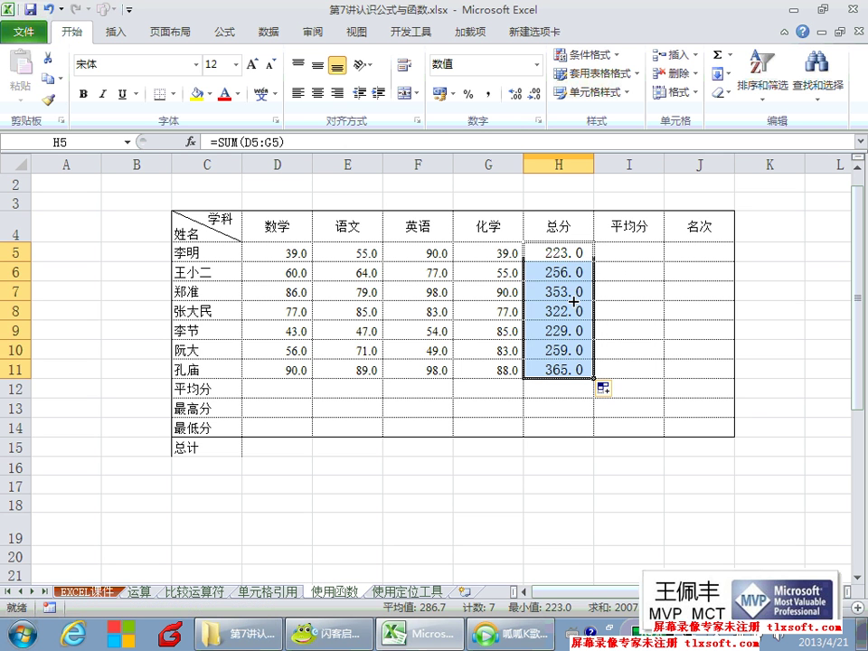
pyautogui.doubleClick(569, 255)
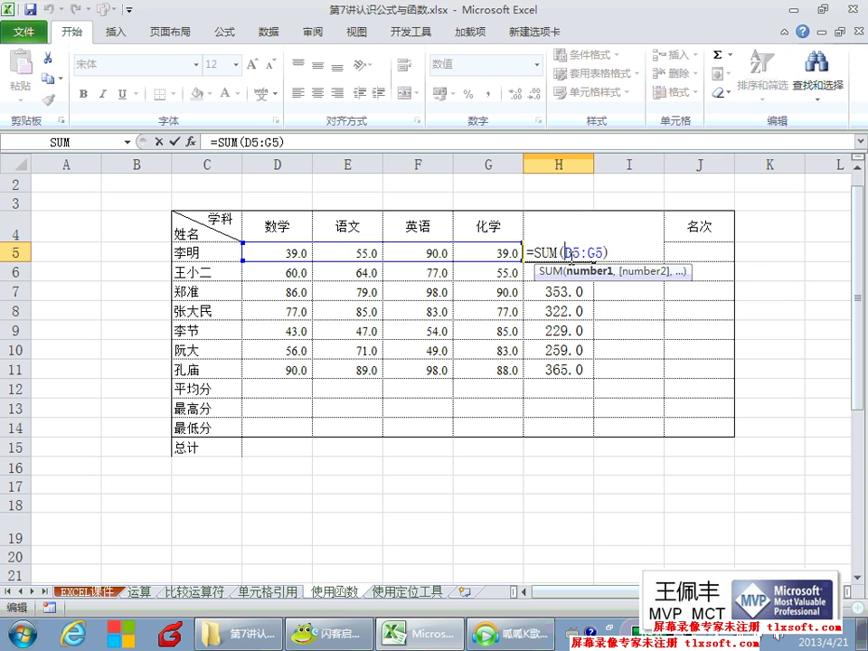
pyautogui.press('Escape')
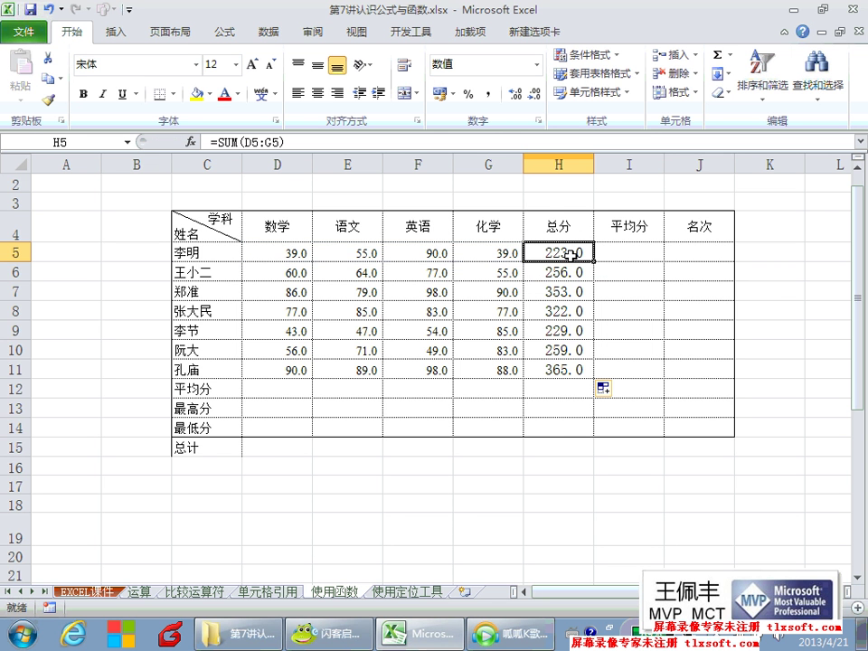
pyautogui.click(329, 644)
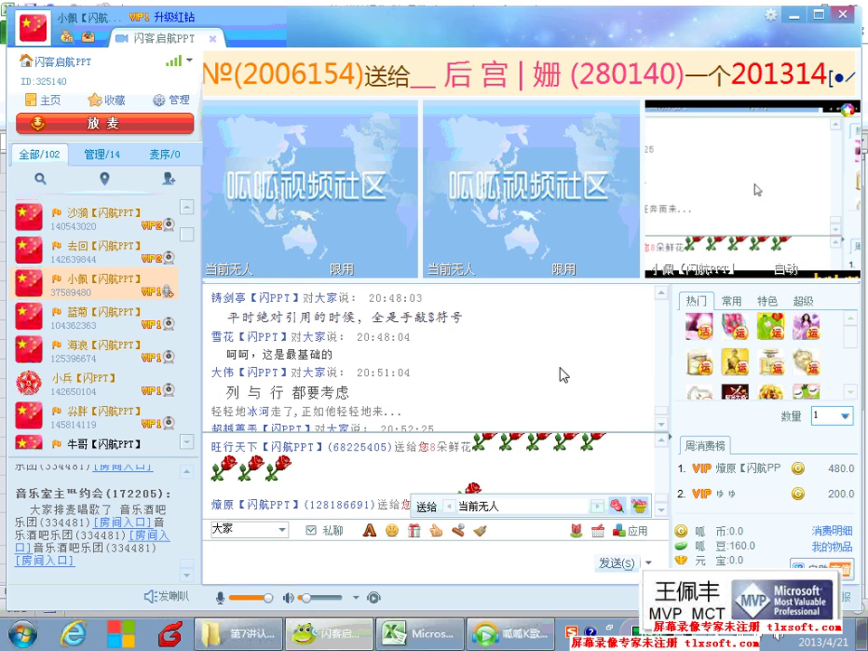
# Scroll through the latest chat messages, then return to the Excel workbook.
pyautogui.scroll(5, 565, 375)
pyautogui.scroll(3, 564, 375)
pyautogui.scroll(5, 564, 374)
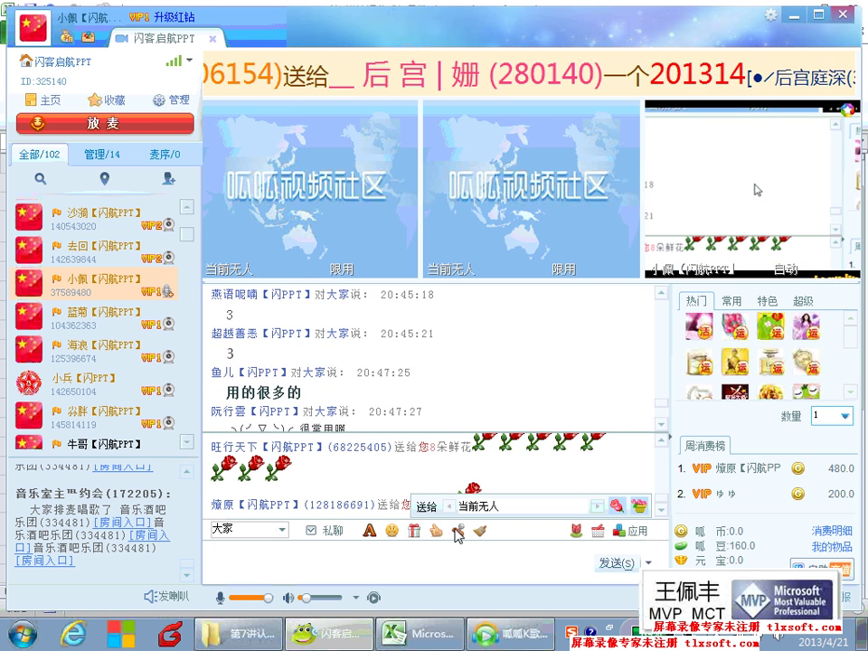
pyautogui.scroll(-1, 475, 384)
pyautogui.scroll(-3, 494, 363)
pyautogui.scroll(-3, 494, 362)
pyautogui.scroll(-3, 494, 362)
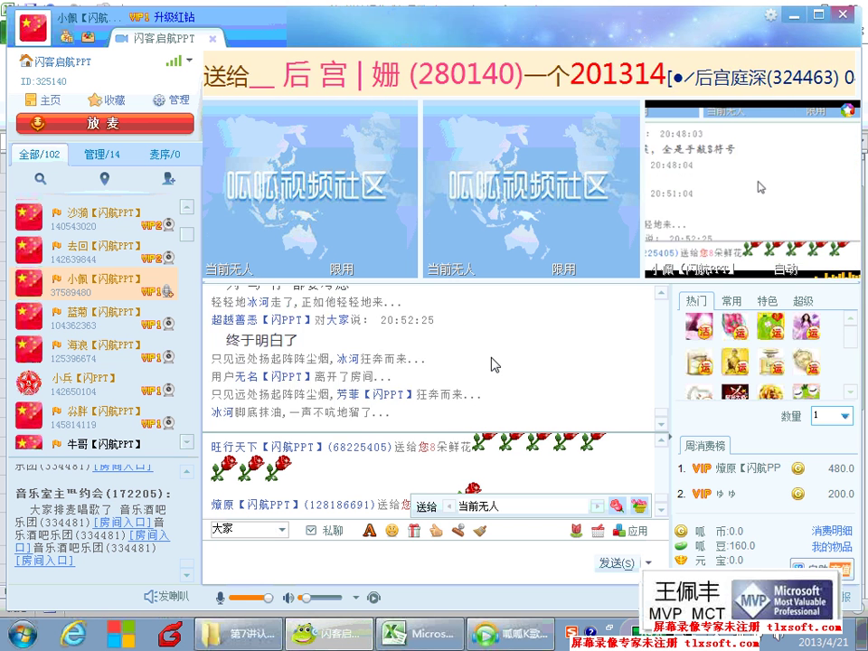
pyautogui.click(416, 633)
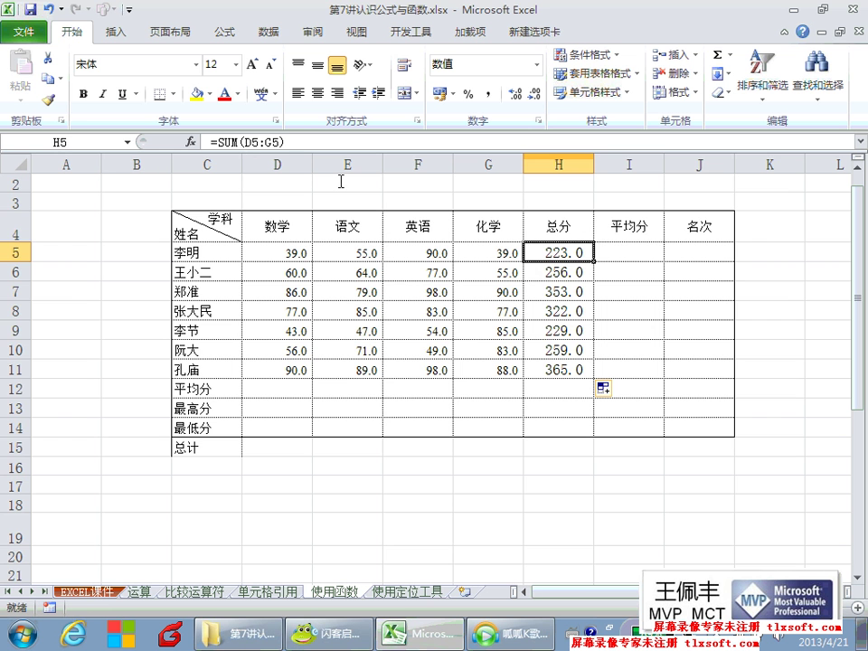
# Enter =AVERAGE(D5:G5) in I5 for the first student's average.
pyautogui.click(620, 232)
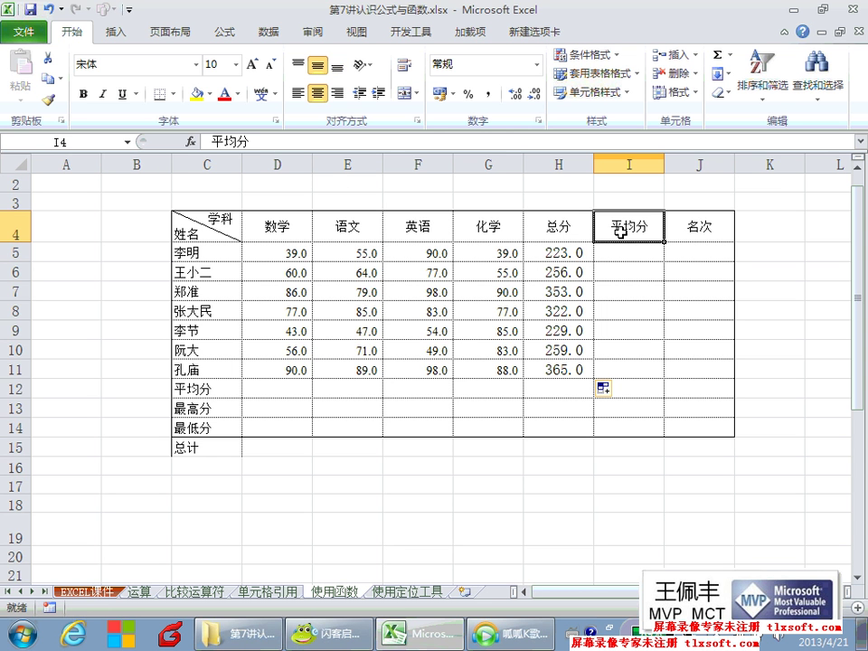
pyautogui.click(616, 257)
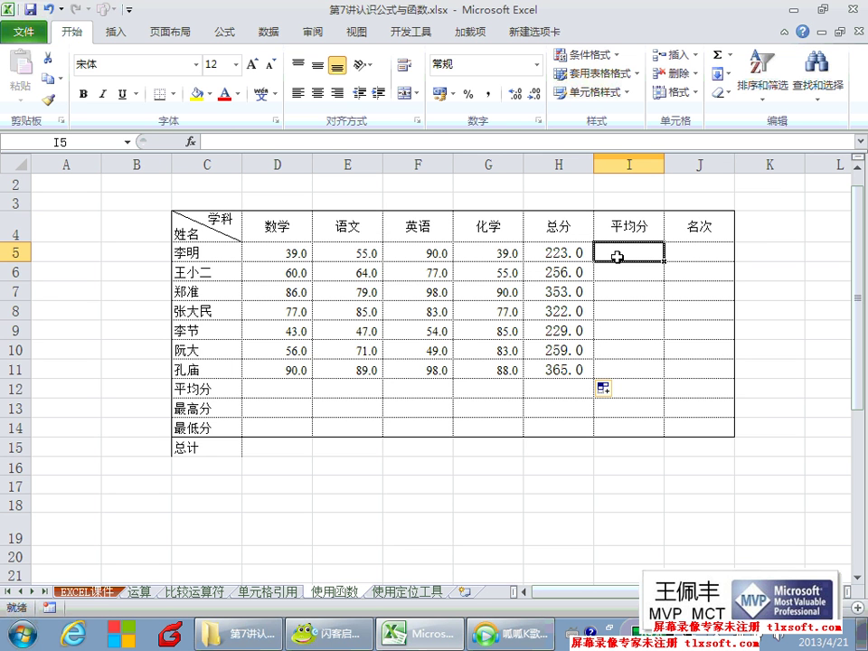
pyautogui.write('=')
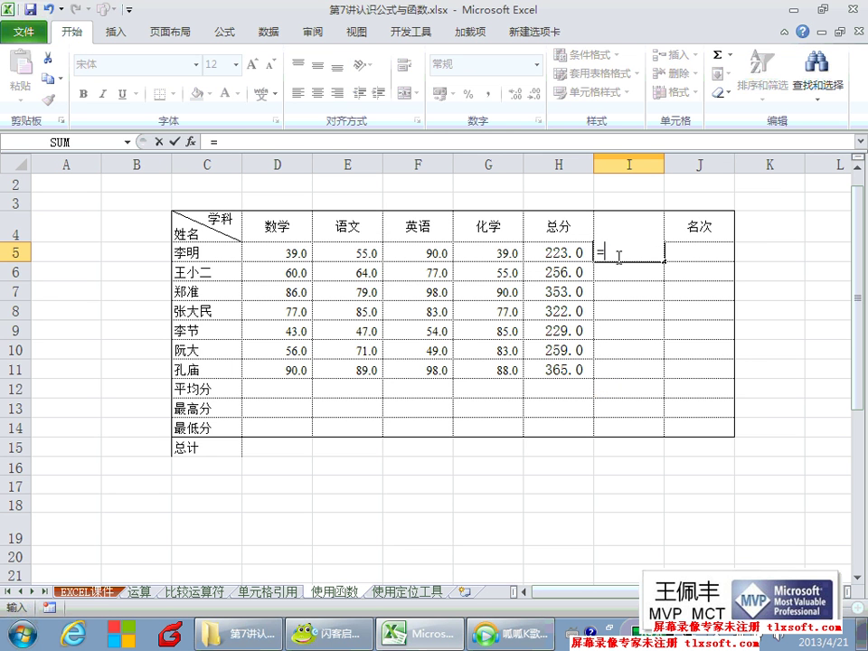
pyautogui.write('average')
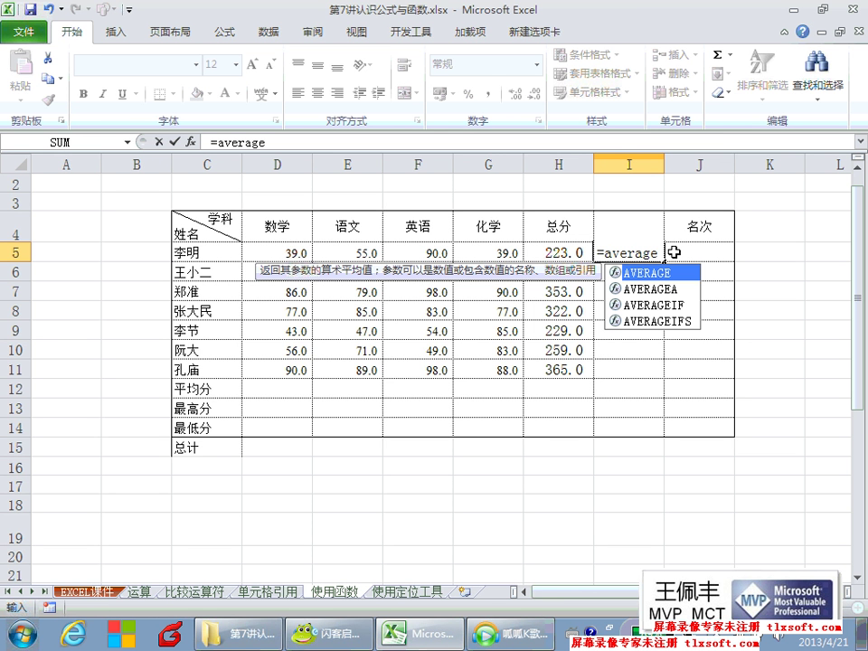
pyautogui.write('()')
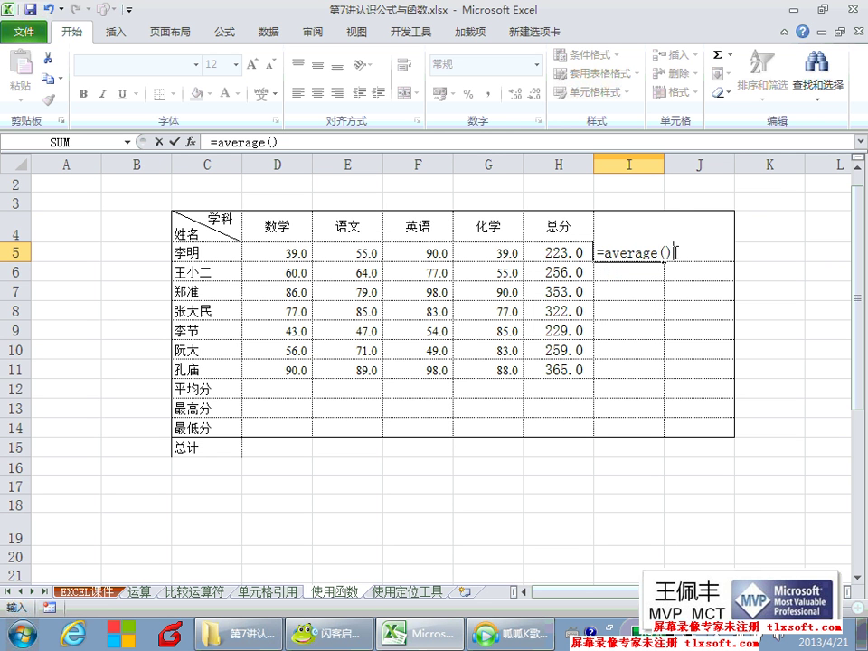
pyautogui.click(667, 253)
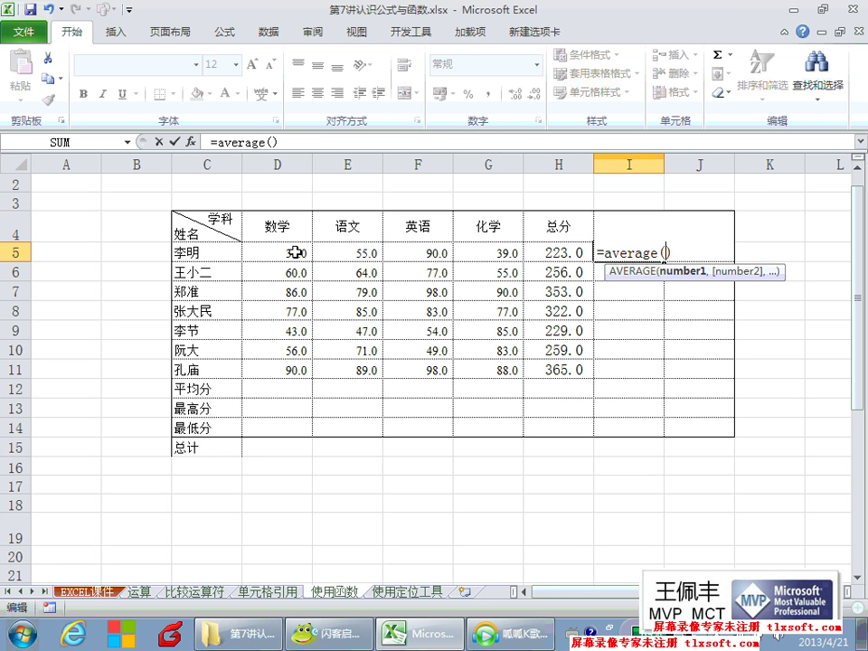
pyautogui.moveTo(296, 255); pyautogui.dragTo(477, 249)
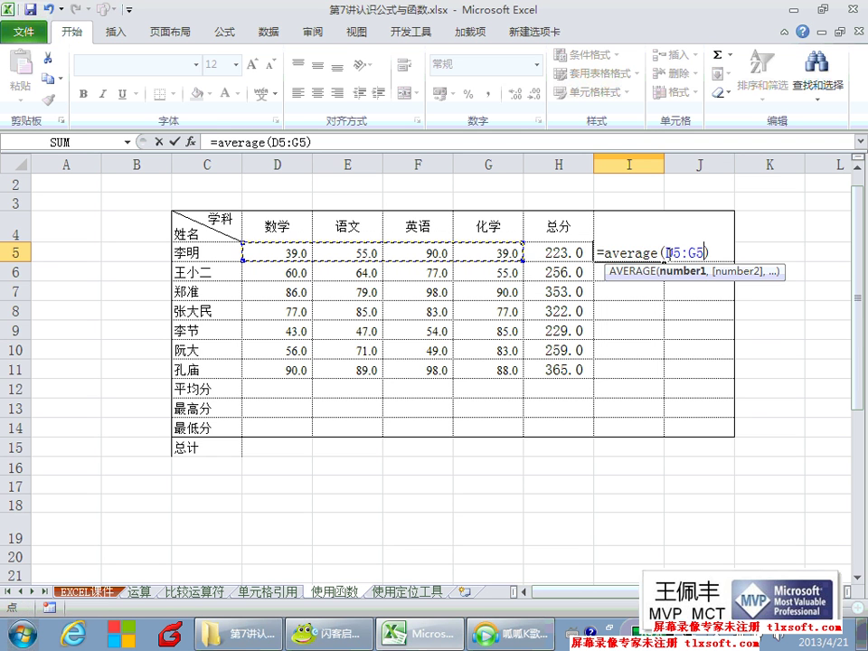
pyautogui.press('Return')
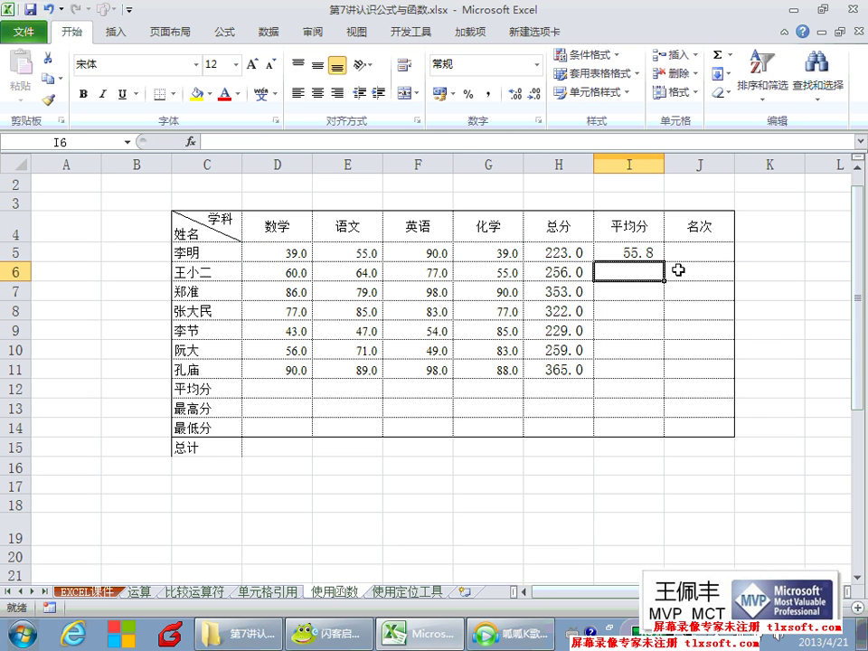
# Fill the average formula down to I11 and check the copied averages.
pyautogui.click(651, 252)
pyautogui.moveTo(665, 261); pyautogui.dragTo(663, 371)
pyautogui.click(645, 257)
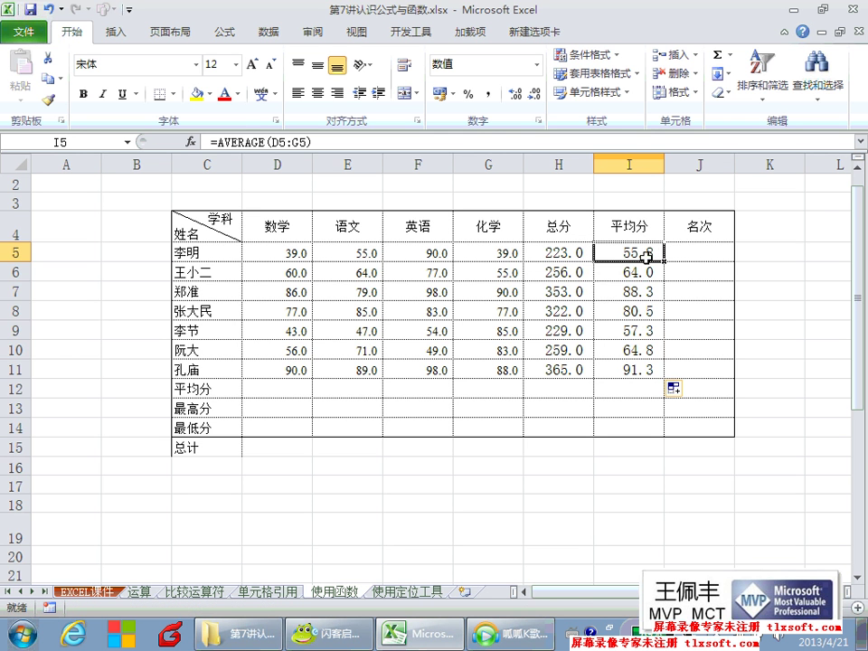
pyautogui.click(639, 273)
pyautogui.press('Down')
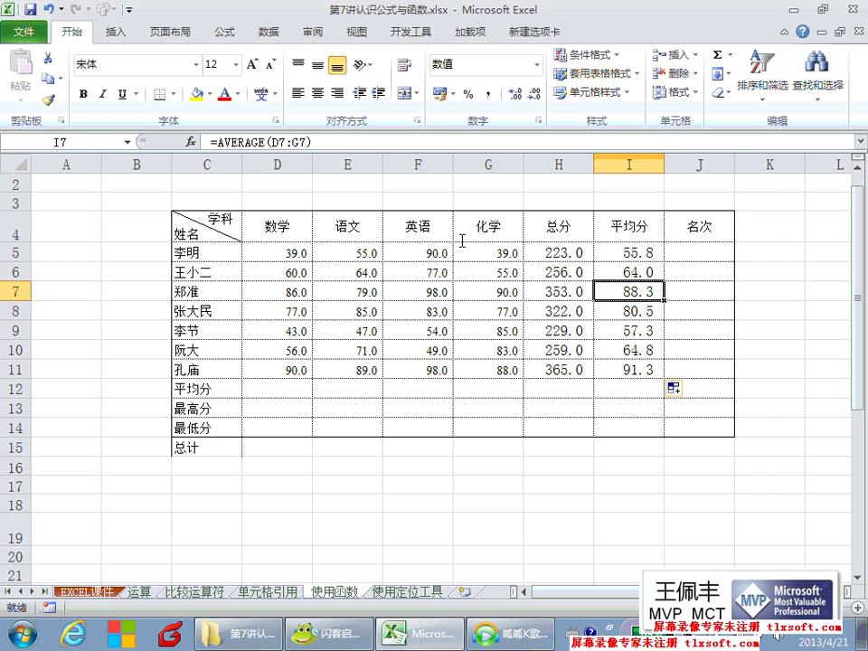
pyautogui.click(624, 256)
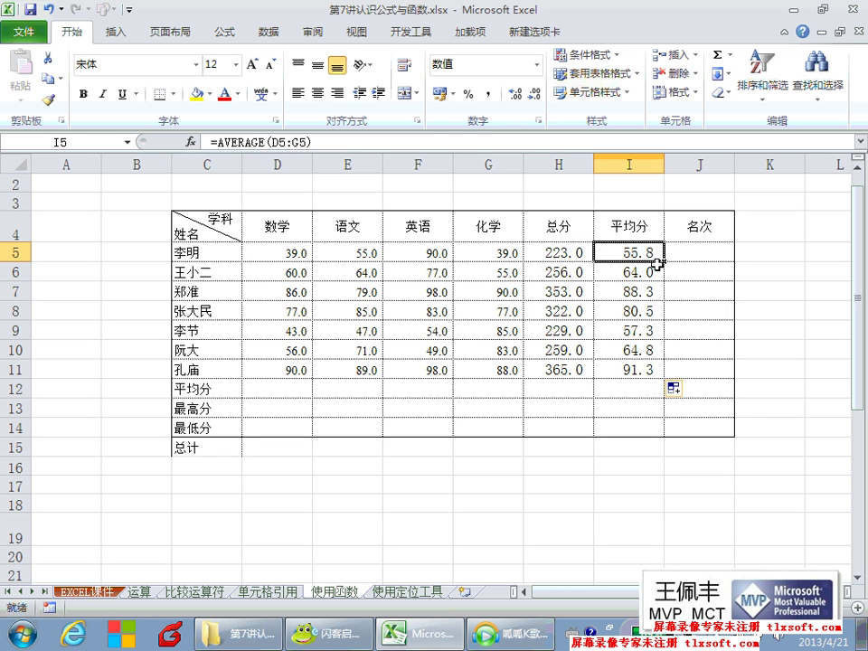
pyautogui.click(624, 272)
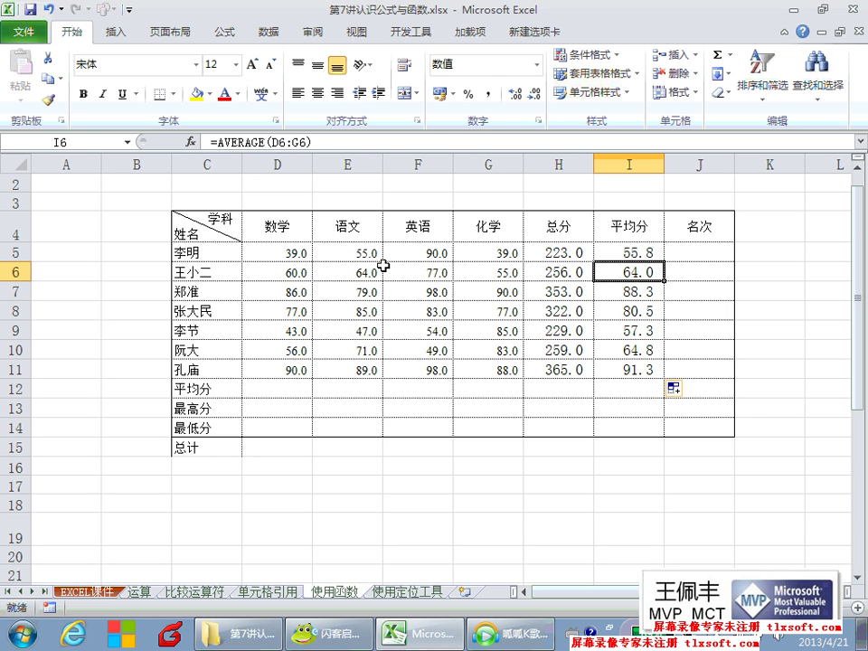
pyautogui.click(606, 285)
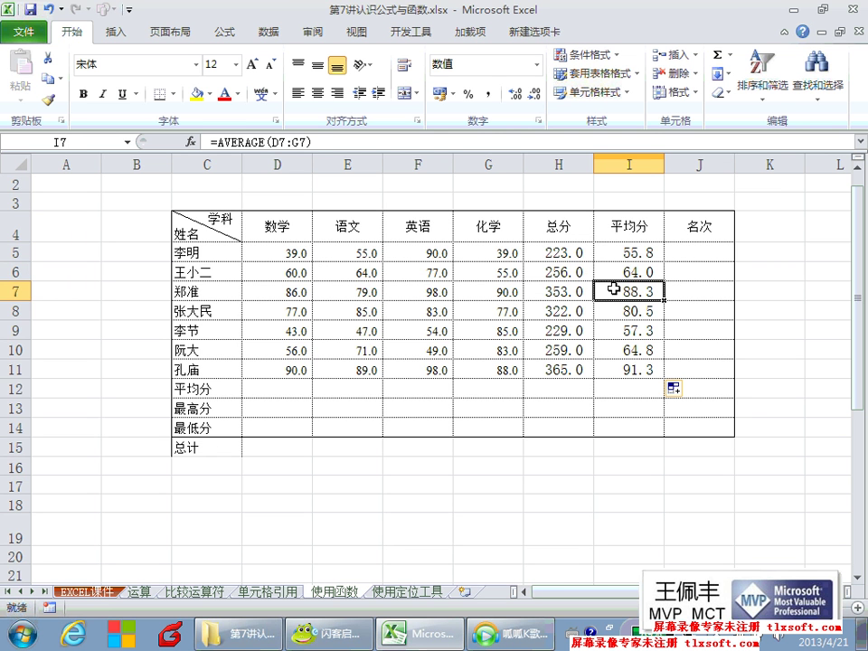
pyautogui.press('Down')
pyautogui.click(226, 393)
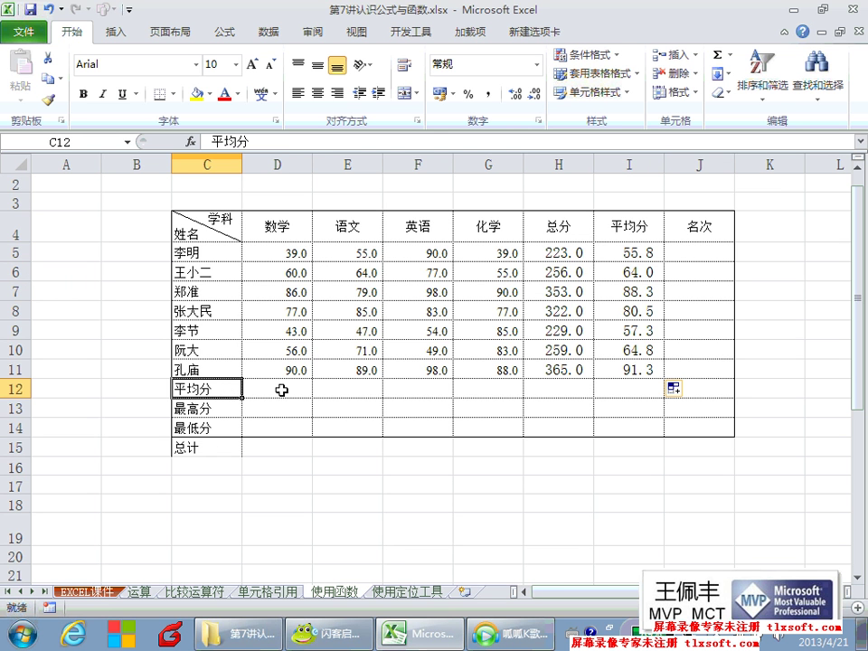
# Switch briefly to the chat room and back, then select D12 below the 数学 scores.
pyautogui.click(282, 390)
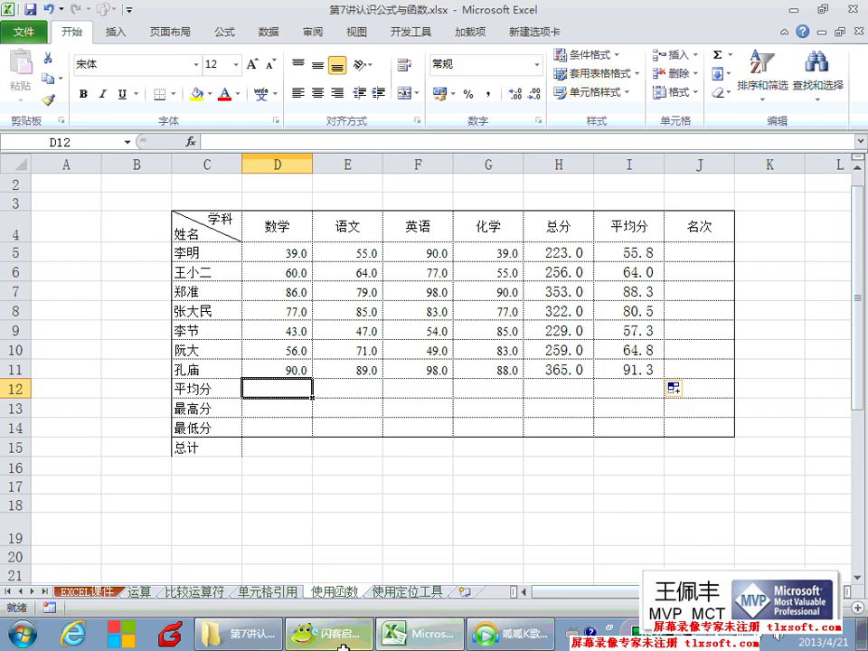
pyautogui.click(407, 633)
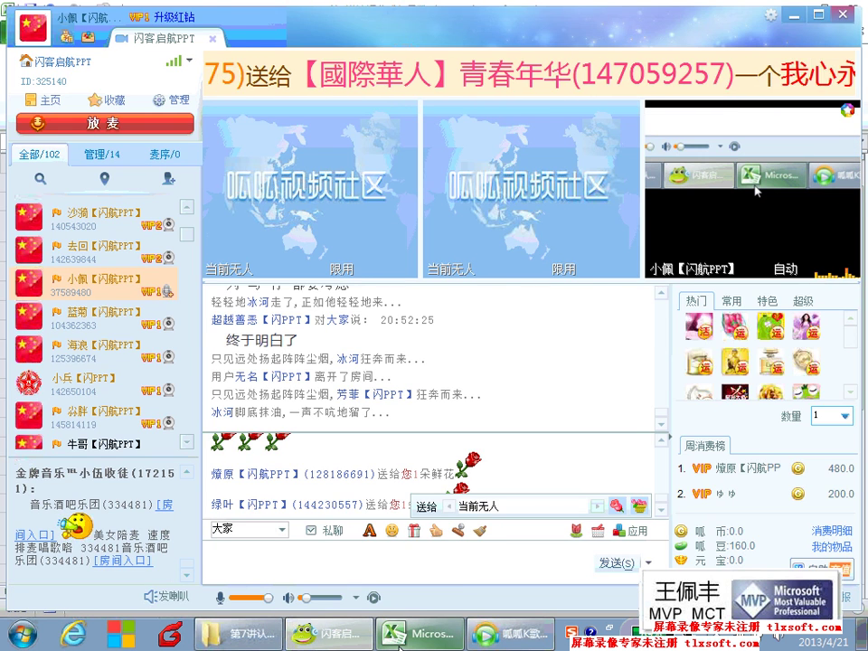
pyautogui.click(755, 185)
pyautogui.click(229, 390)
pyautogui.click(264, 388)
pyautogui.moveTo(291, 253); pyautogui.dragTo(288, 369)
pyautogui.click(230, 388)
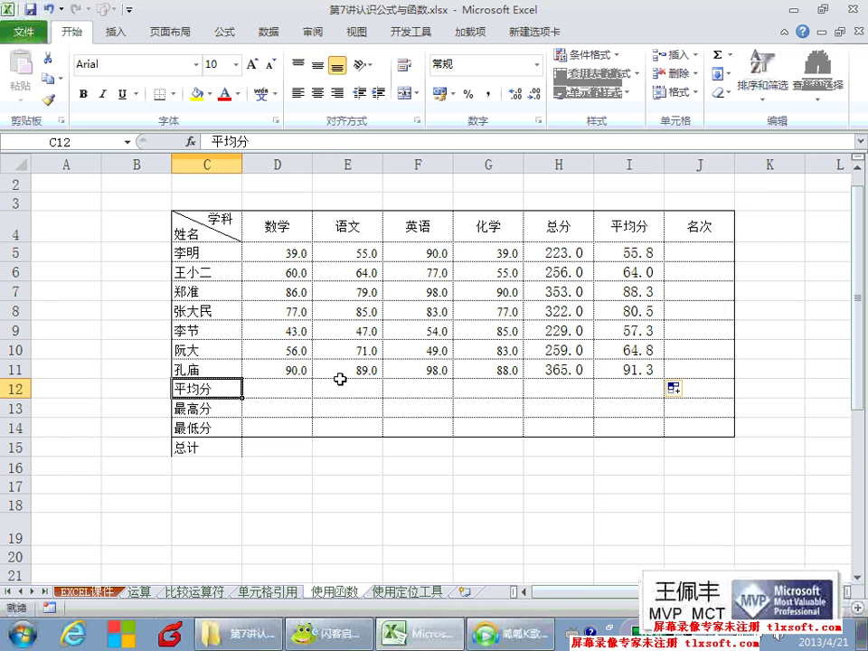
pyautogui.click(258, 390)
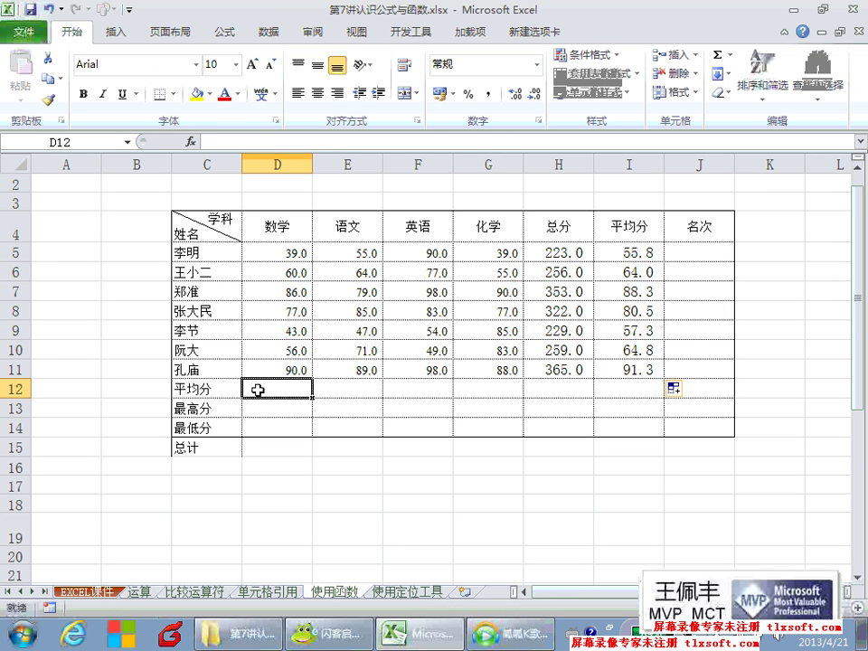
# Enter =AVERAGE(D5:D11) in D12 for the 数学 average.
pyautogui.write('=')
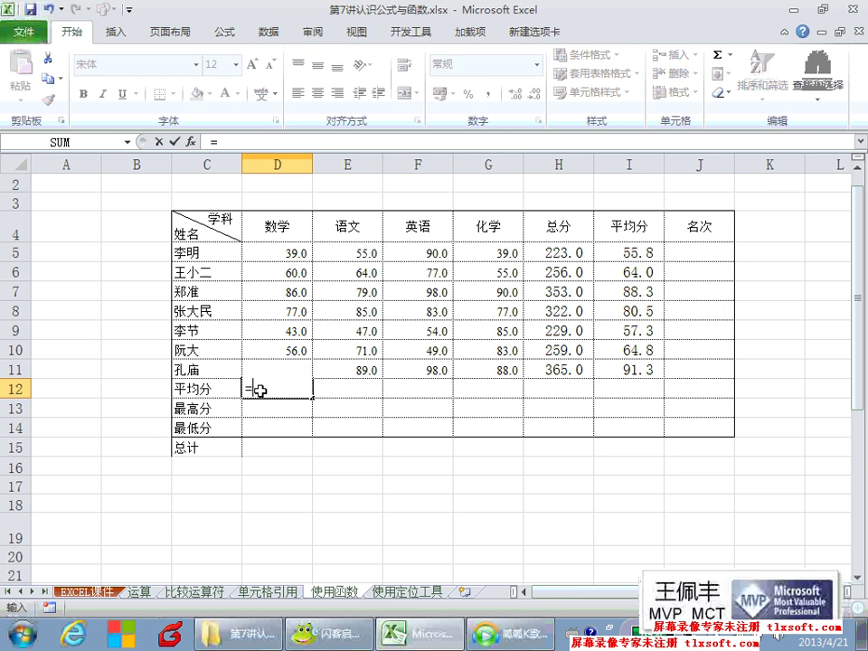
pyautogui.write('average')
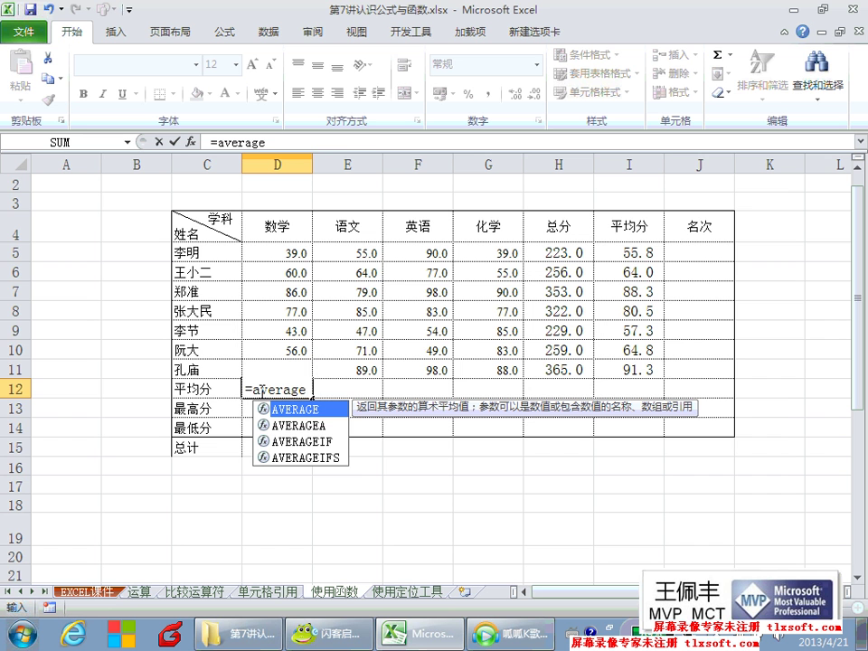
pyautogui.write('(')
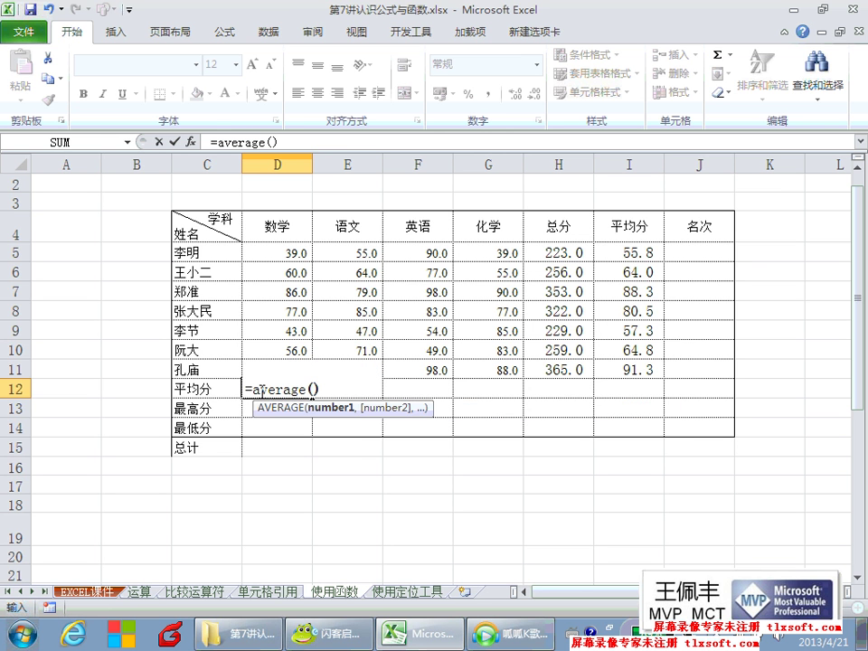
pyautogui.click(312, 383)
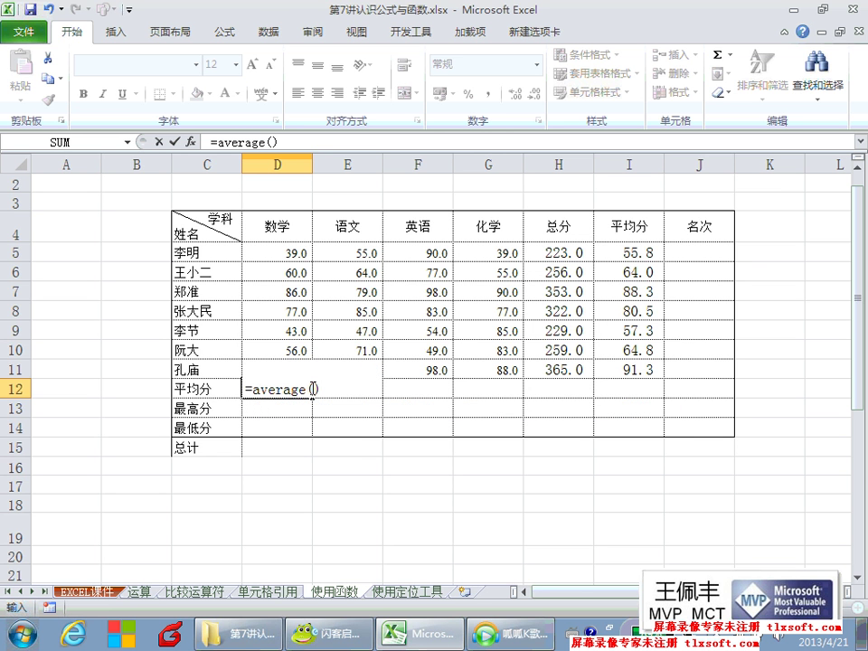
pyautogui.click(312, 389)
pyautogui.moveTo(275, 256); pyautogui.dragTo(255, 372)
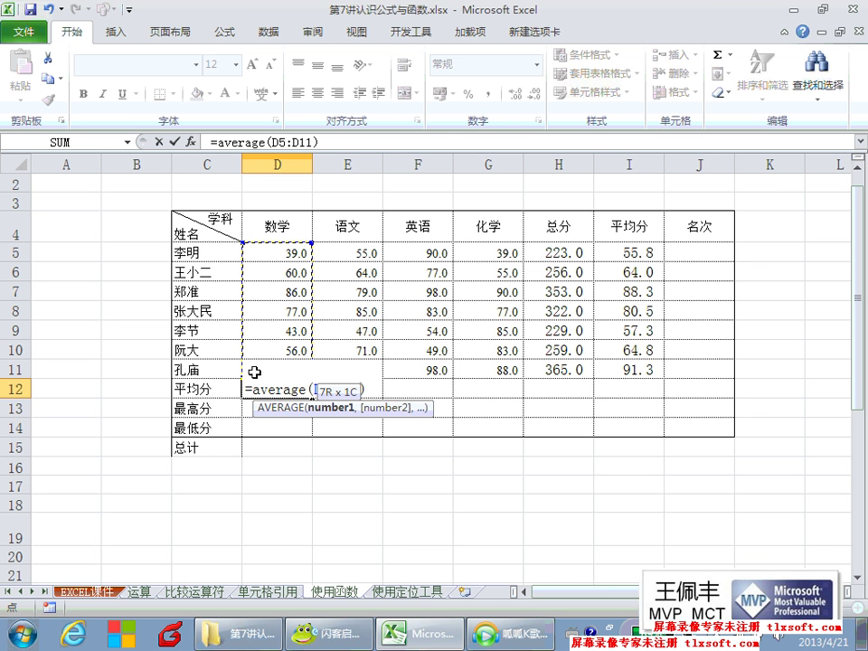
pyautogui.moveTo(255, 372); pyautogui.dragTo(255, 373)
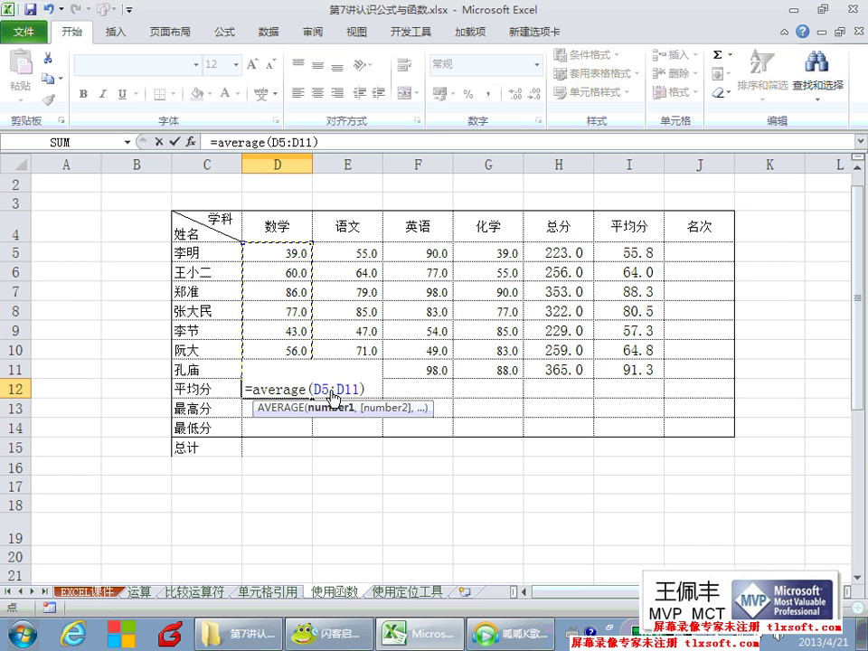
pyautogui.press('Return')
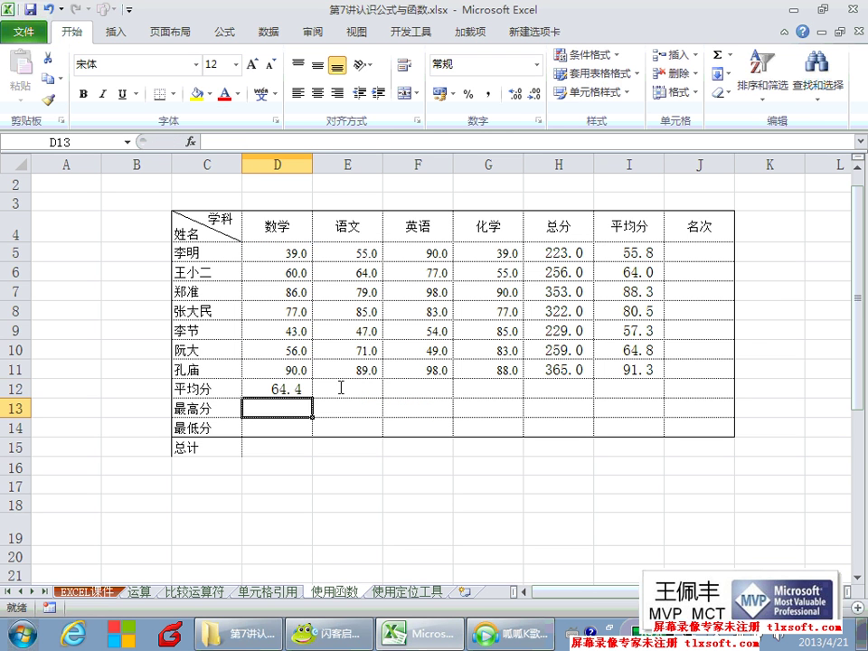
# Copy D12's average across to G12 (64.4, 70.0, 78.4, 73.9) and inspect column E scores.
pyautogui.click(302, 390)
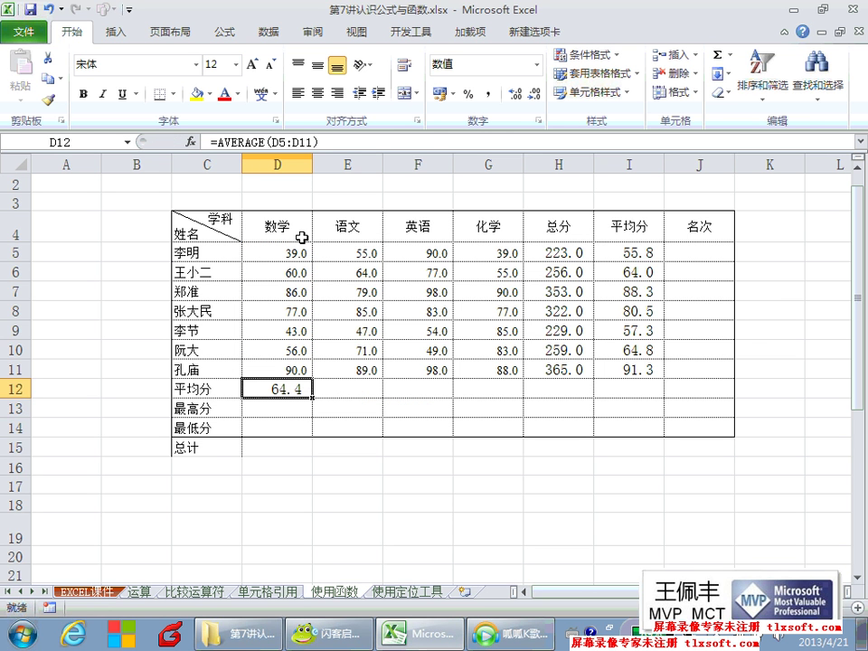
pyautogui.moveTo(312, 395); pyautogui.dragTo(499, 396)
pyautogui.click(298, 391)
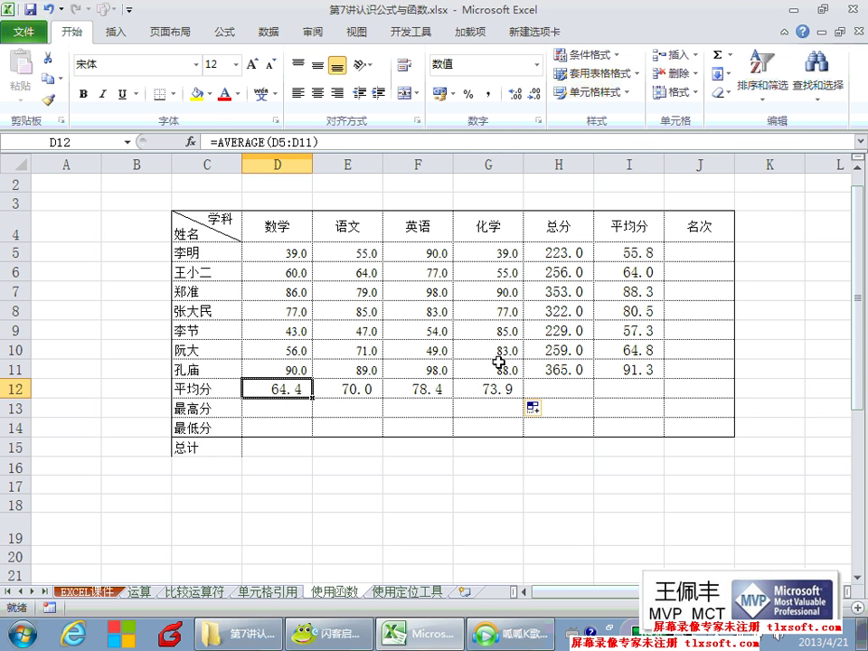
pyautogui.click(281, 350)
pyautogui.click(287, 367)
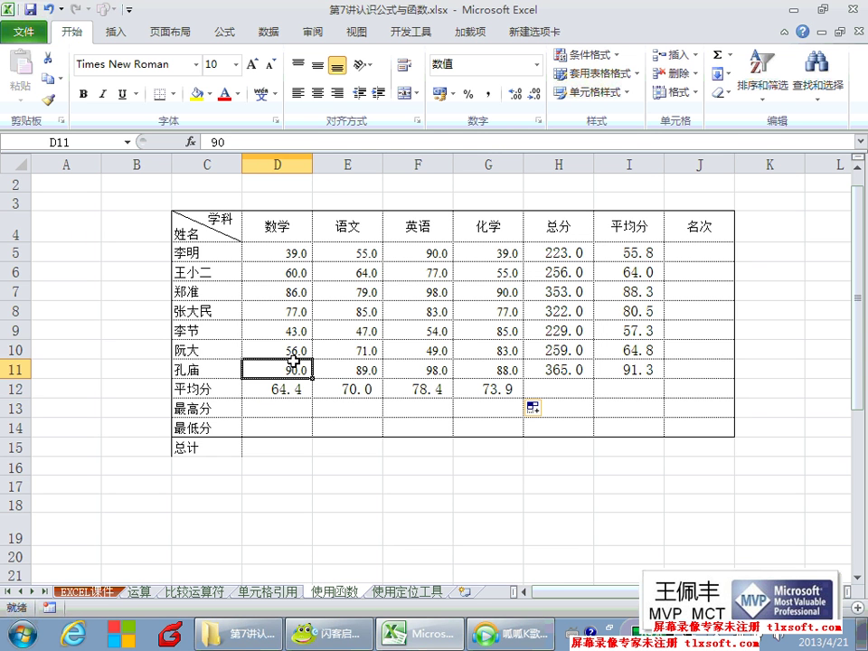
pyautogui.click(367, 366)
pyautogui.click(370, 352)
pyautogui.click(355, 332)
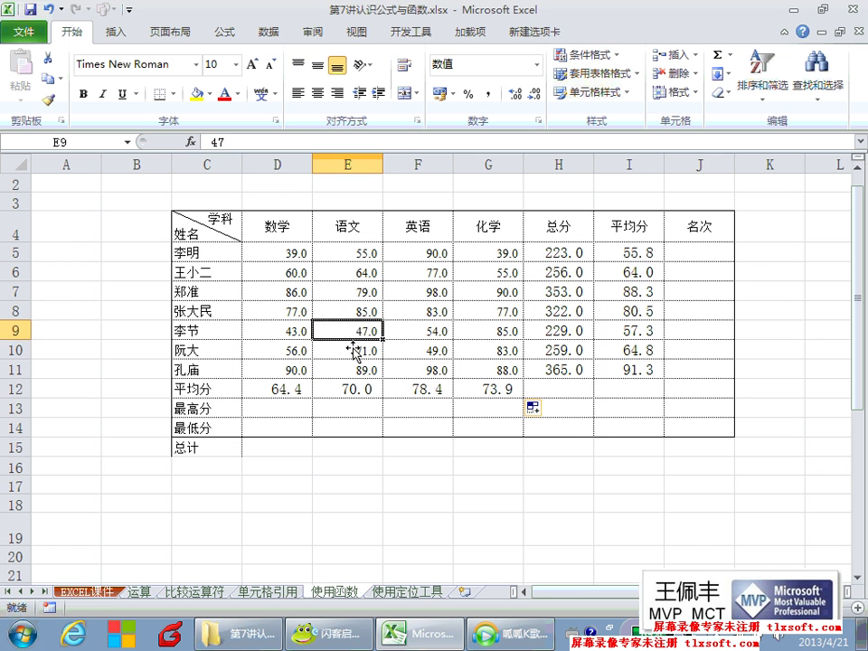
pyautogui.click(348, 368)
# Select D13 in the 最高分 row for the highest 数学 score.
pyautogui.click(229, 412)
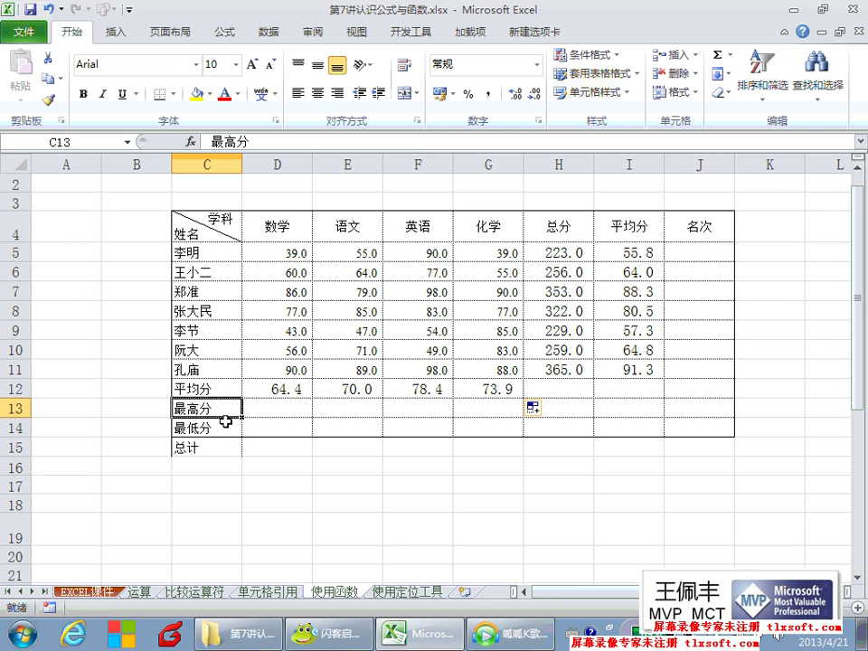
pyautogui.click(229, 421)
pyautogui.click(229, 412)
pyautogui.click(229, 421)
pyautogui.click(232, 412)
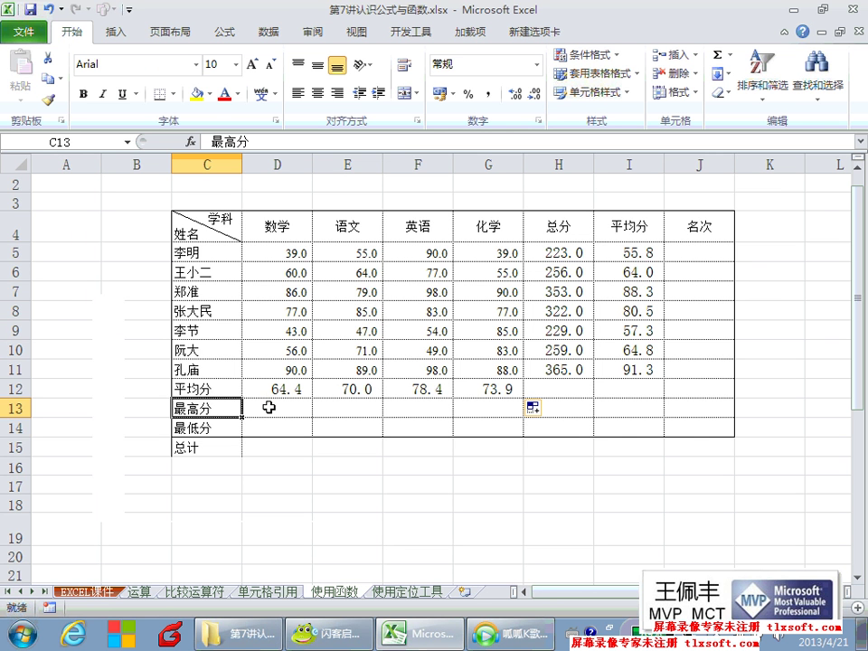
pyautogui.click(275, 408)
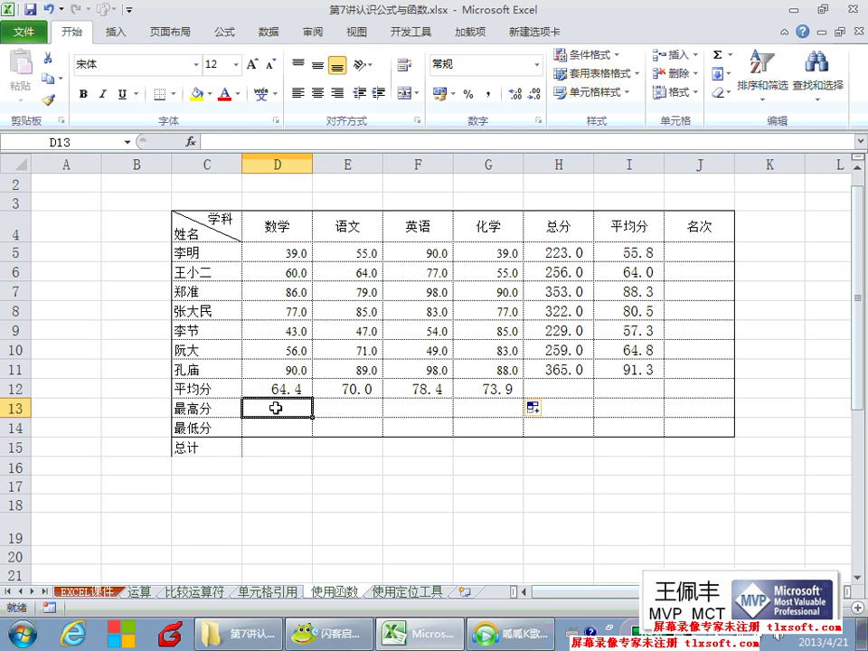
# Enter =MAX(D5:D11) in D13 for the highest 数学 score.
pyautogui.write('=max')
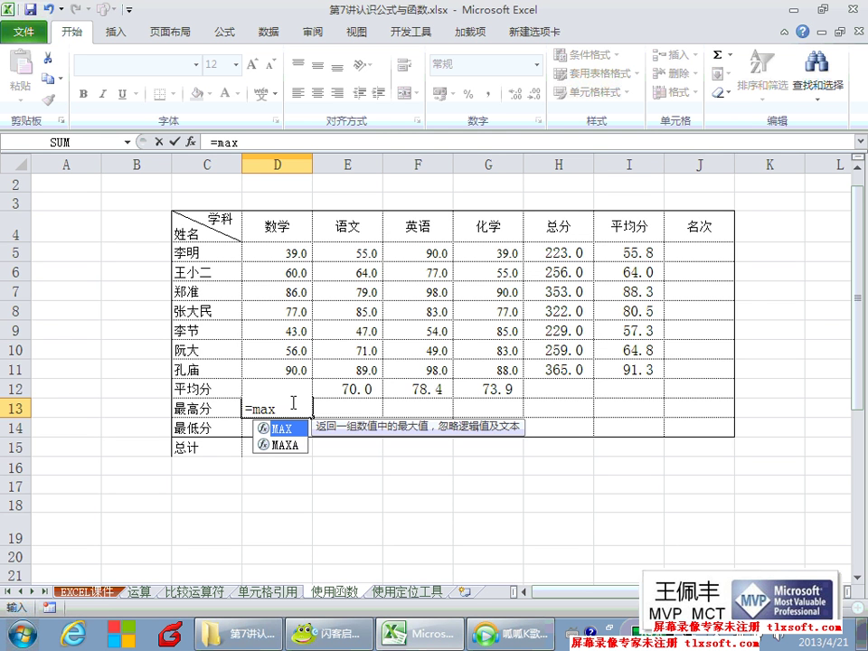
pyautogui.write('(')
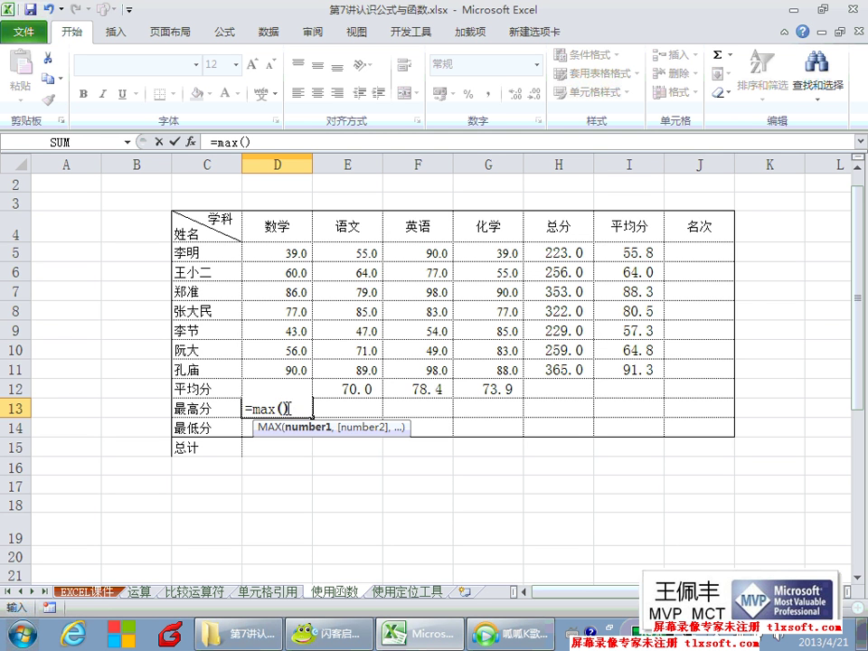
pyautogui.click(283, 409)
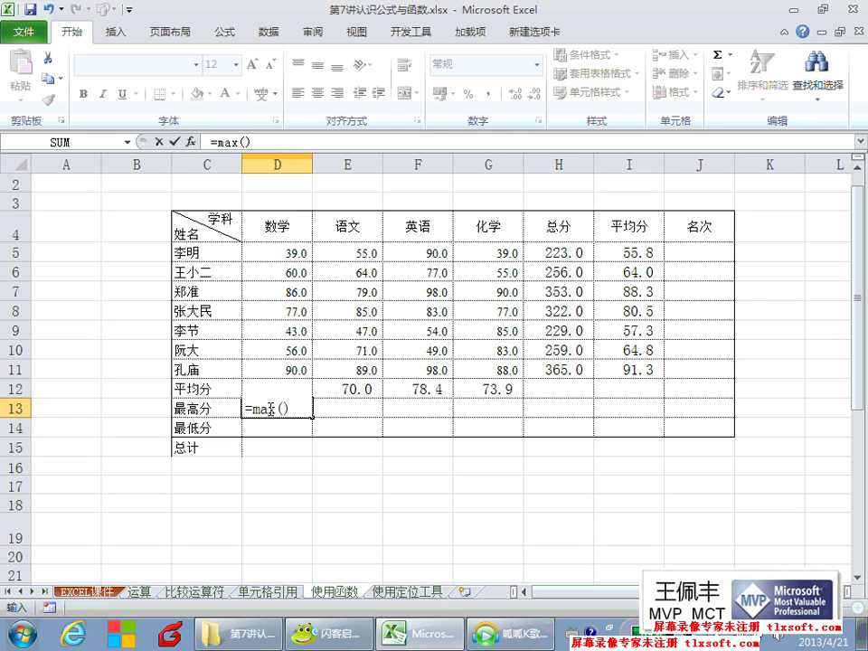
pyautogui.click(283, 407)
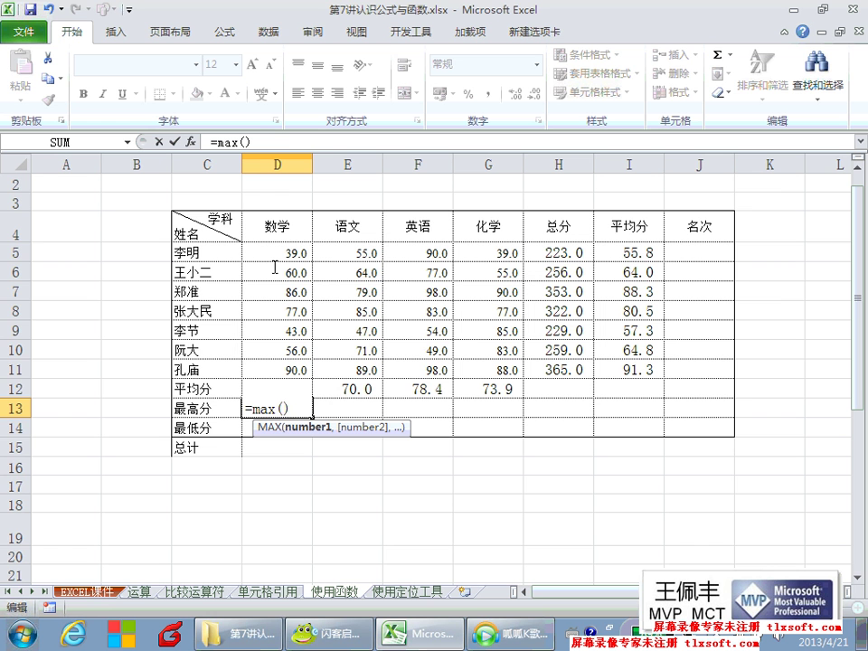
pyautogui.moveTo(274, 252); pyautogui.dragTo(261, 367)
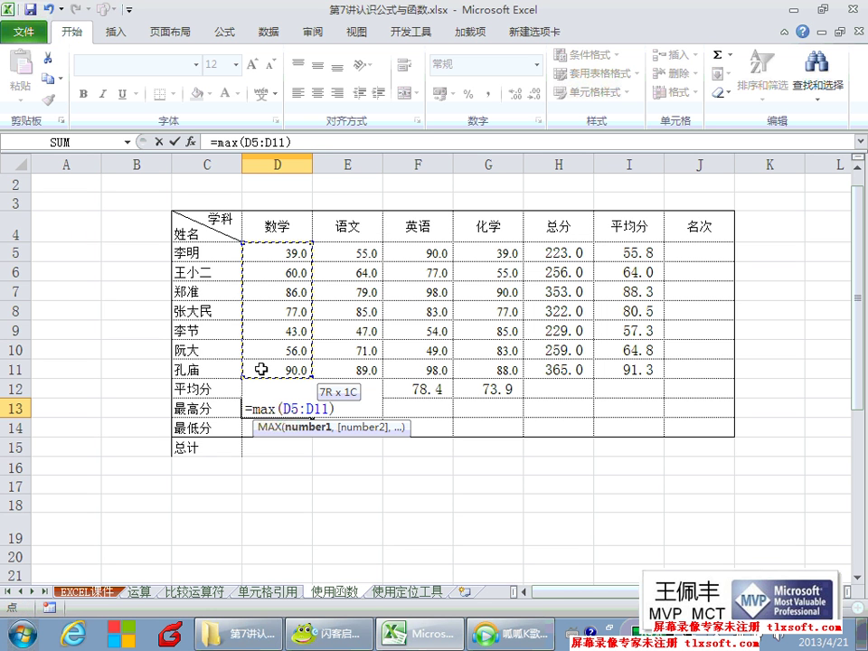
pyautogui.moveTo(261, 369); pyautogui.dragTo(261, 369)
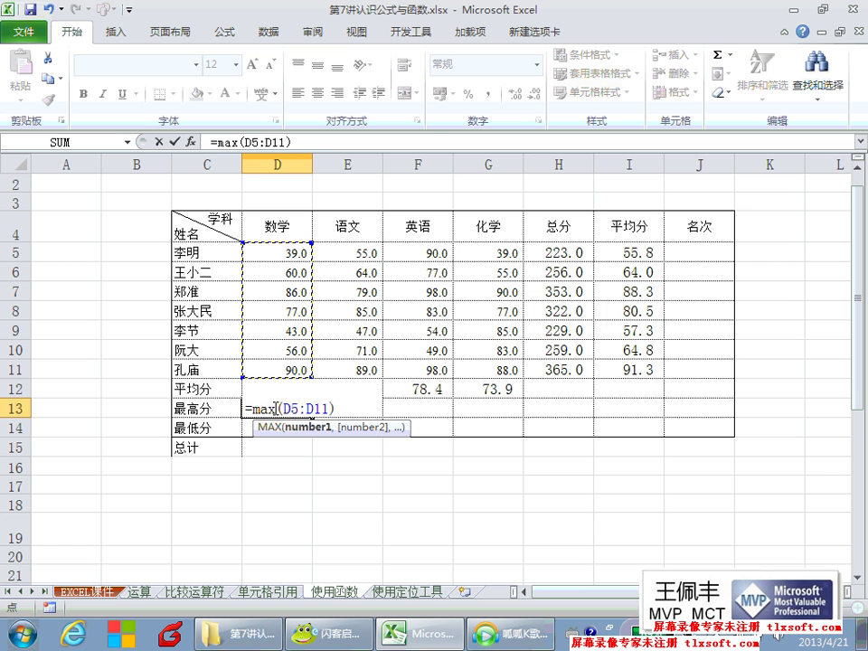
pyautogui.press('Return')
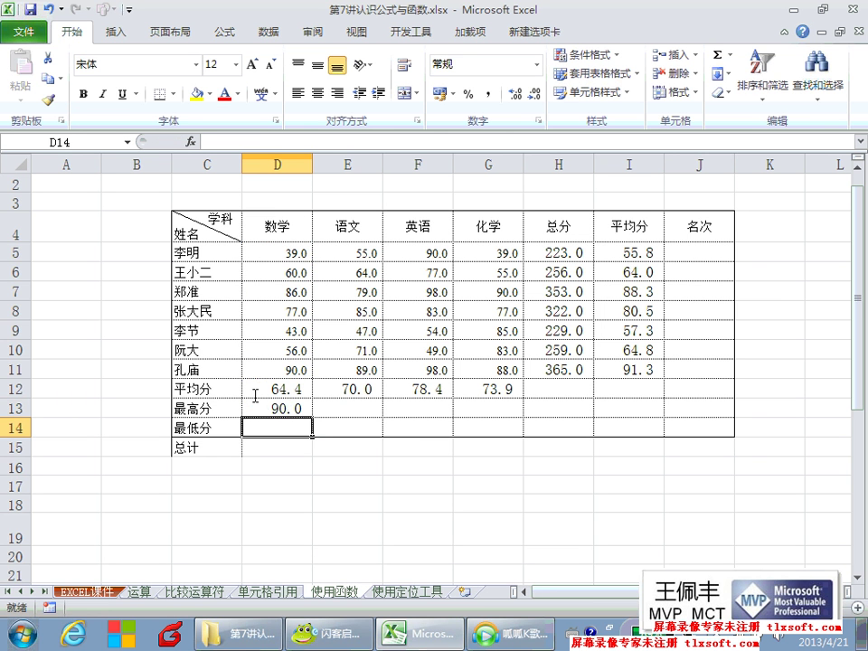
# Copy the max formula across to G13 (90.0, 89.0, 98.0, 90.0) and review the copies.
pyautogui.click(271, 409)
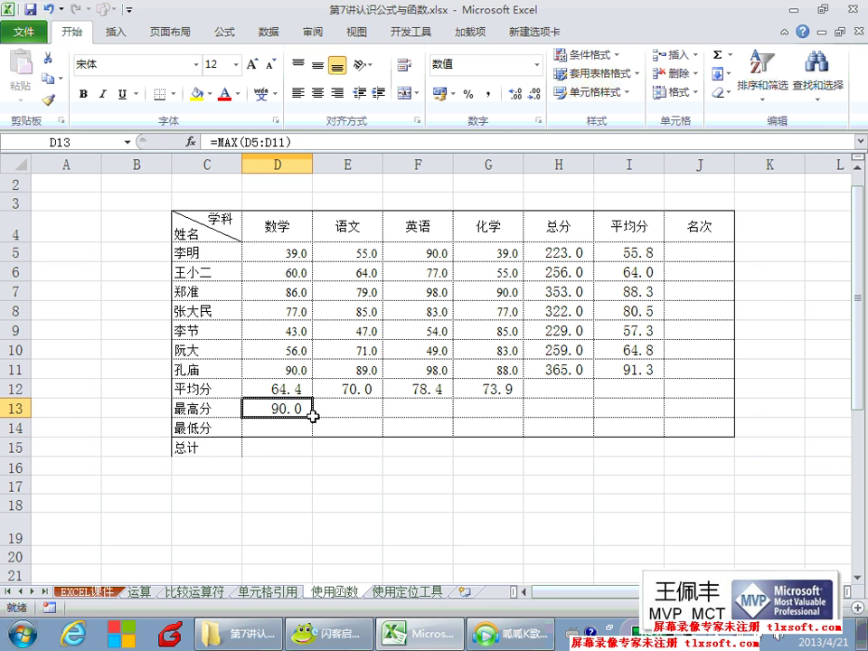
pyautogui.moveTo(312, 416); pyautogui.dragTo(504, 419)
pyautogui.click(362, 409)
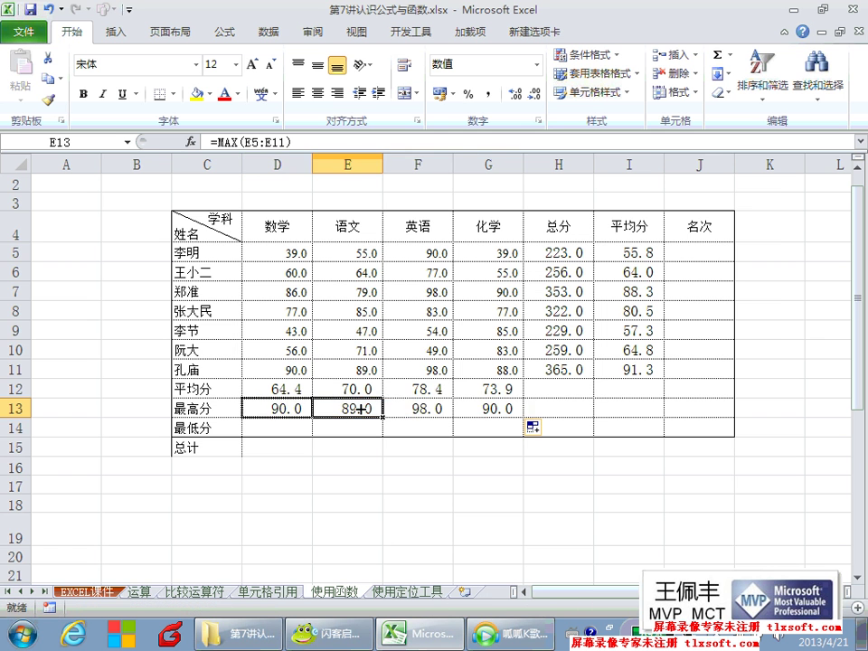
pyautogui.click(402, 408)
pyautogui.click(461, 408)
pyautogui.click(300, 408)
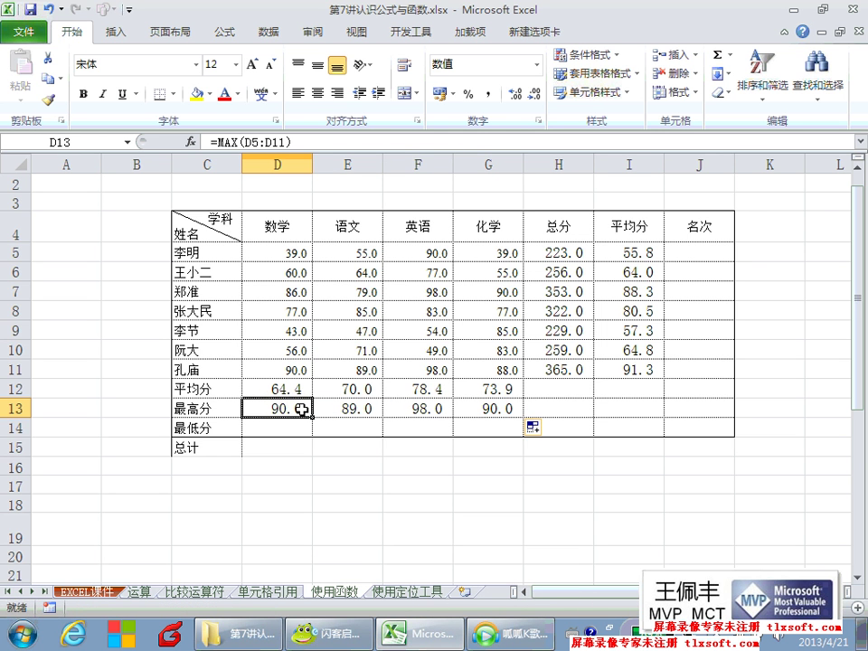
pyautogui.click(289, 427)
# Enter =MIN(D5:D11) in D14 for the lowest 数学 score.
pyautogui.write('=')
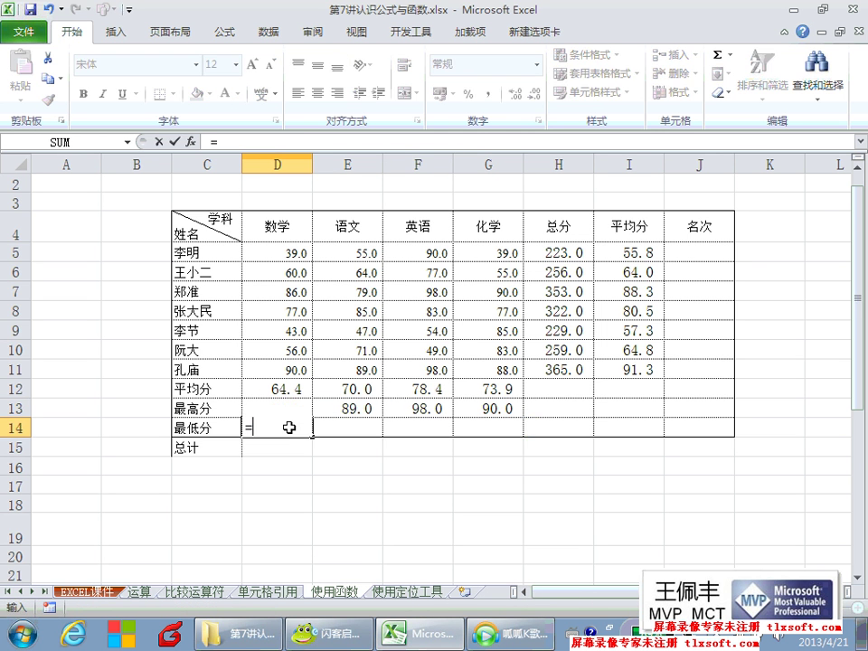
pyautogui.write('min')
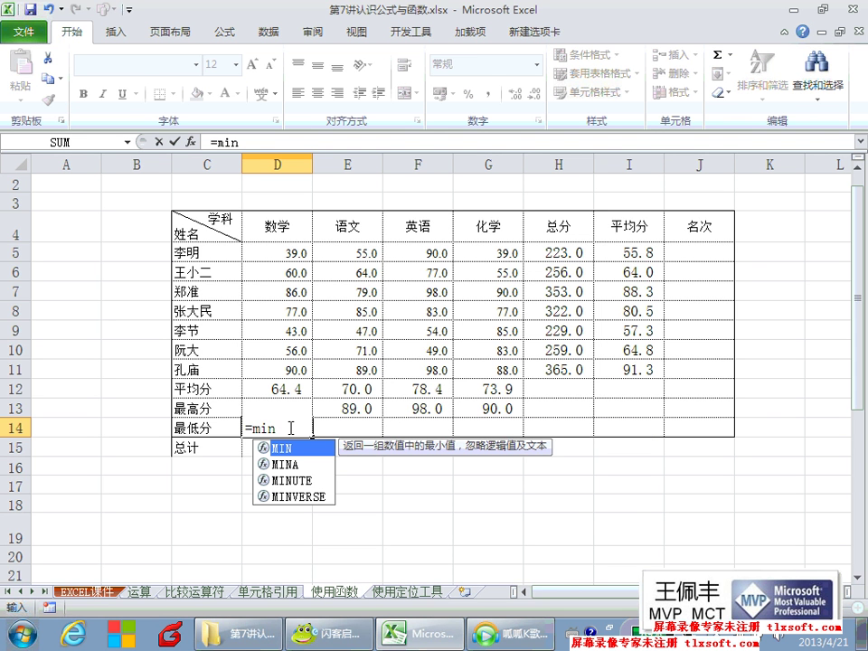
pyautogui.write('()')
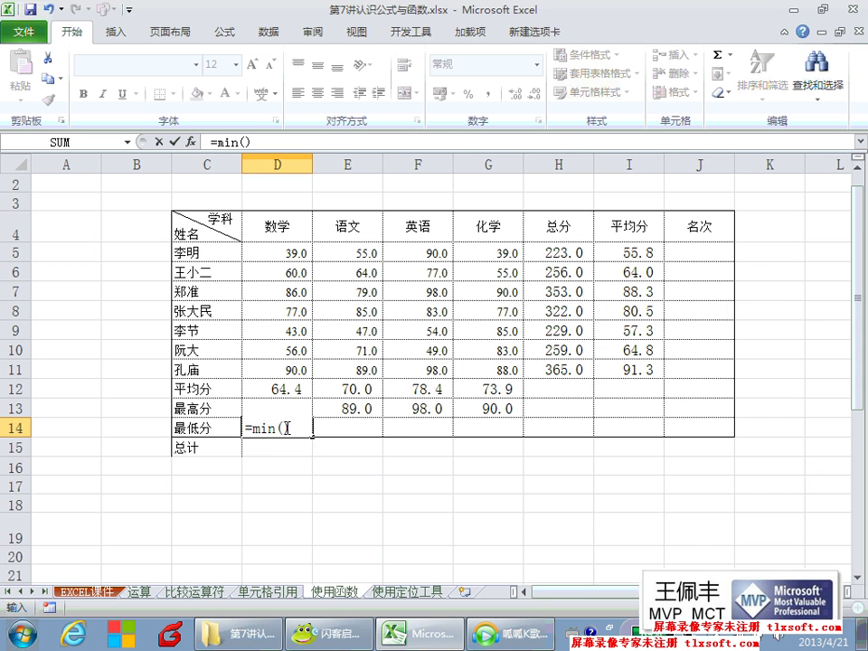
pyautogui.click(288, 428)
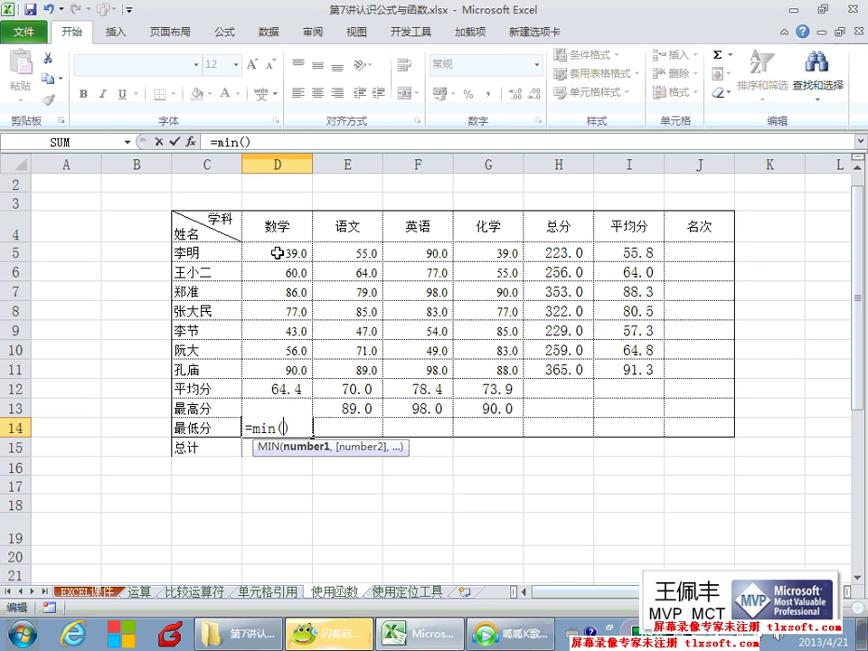
pyautogui.moveTo(278, 253); pyautogui.dragTo(293, 366)
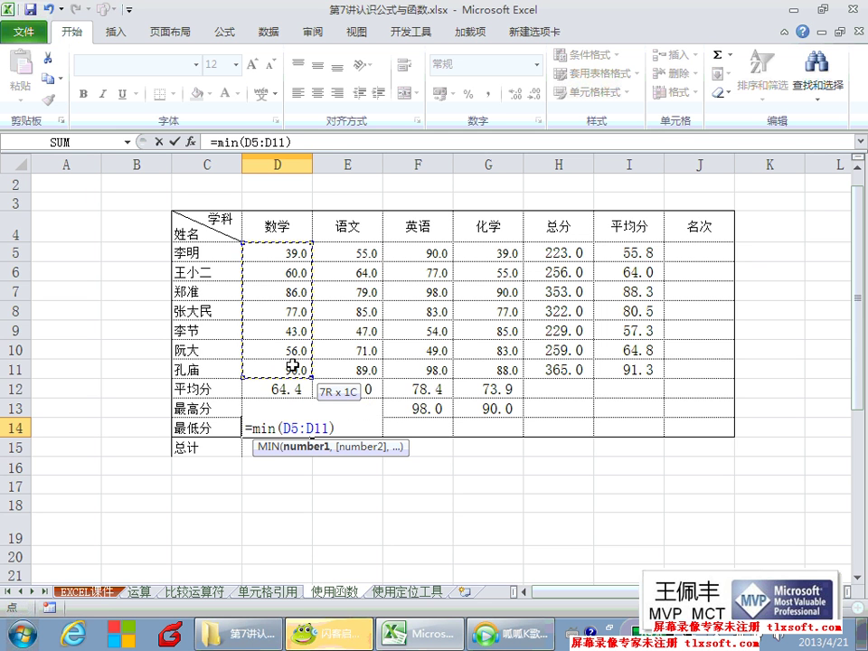
pyautogui.press('Return')
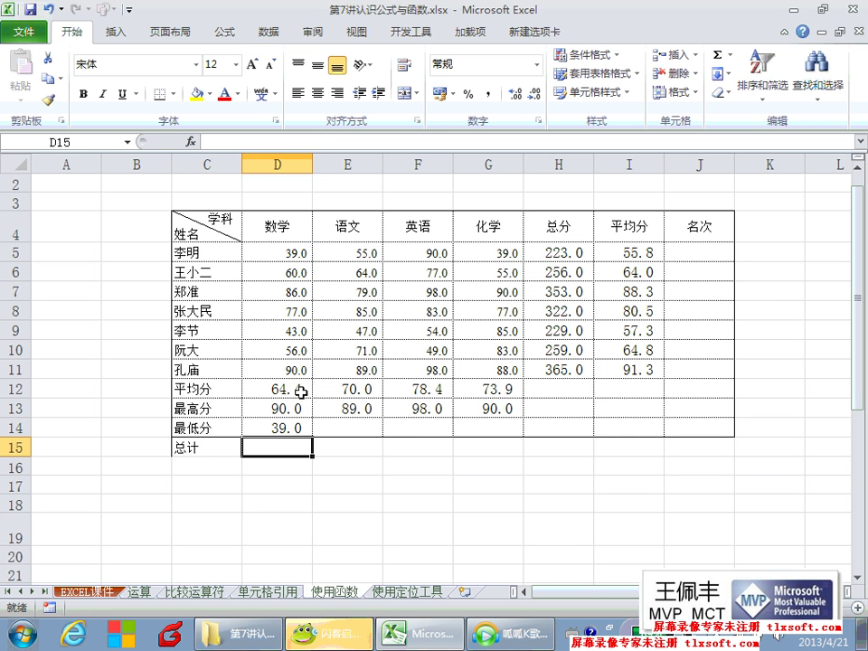
# Copy the min formula across to G14, giving 39.0, 47.0, 49.0 and 39.0.
pyautogui.click(301, 427)
pyautogui.click(317, 440)
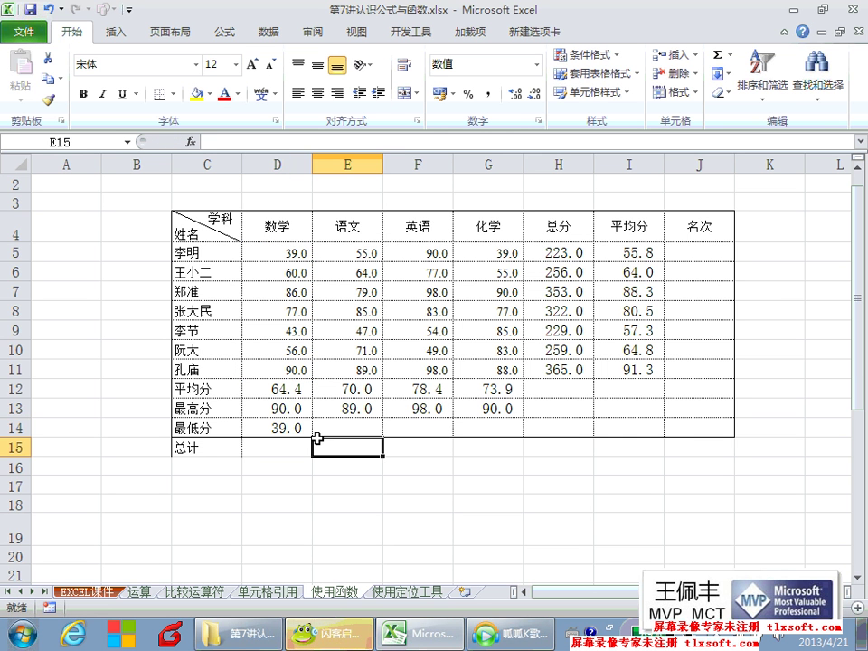
pyautogui.click(303, 428)
pyautogui.moveTo(311, 437); pyautogui.dragTo(495, 437)
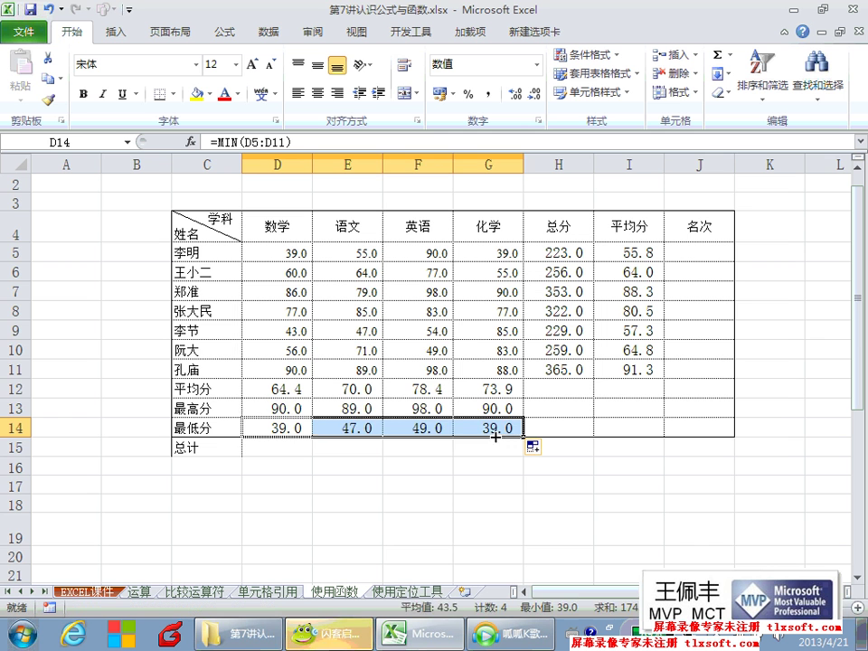
pyautogui.click(288, 407)
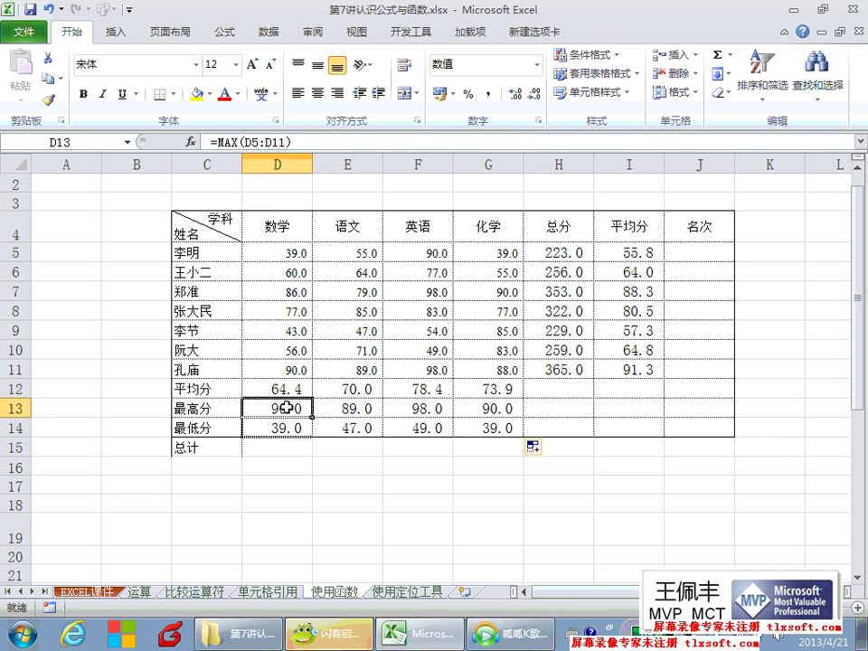
# Review the H5 total, I5 average, D14 minimum and summary row labels, then switch to the chat room.
pyautogui.click(567, 254)
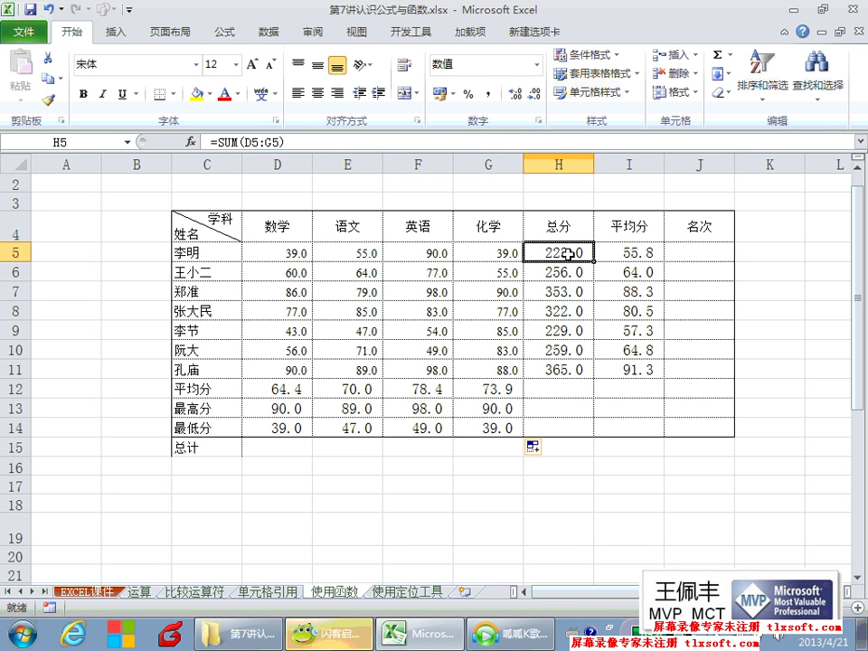
pyautogui.click(608, 253)
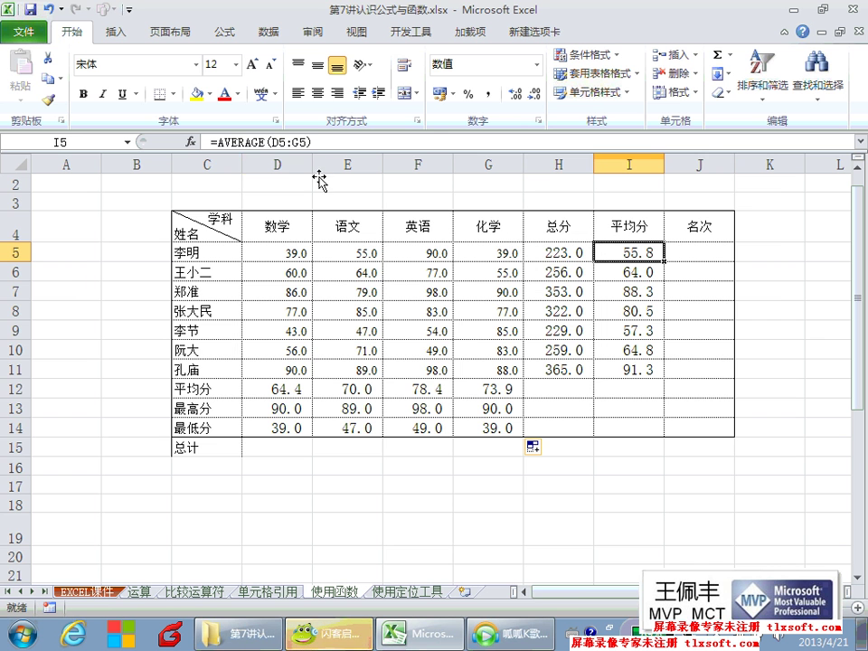
pyautogui.moveTo(210, 407)
pyautogui.mouseDown()
pyautogui.moveTo(256, 407)
pyautogui.moveTo(269, 428)
pyautogui.mouseUp()
pyautogui.click(274, 426)
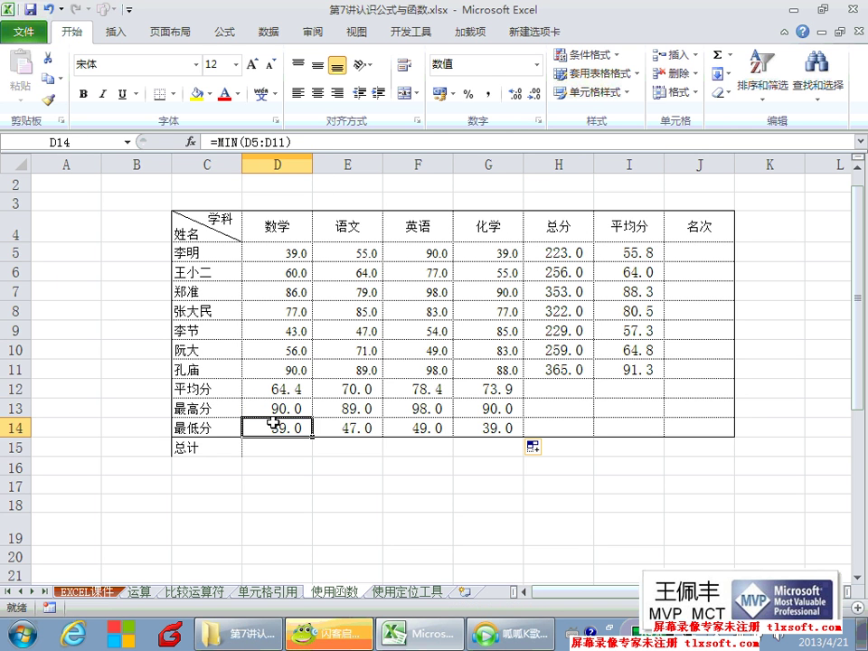
pyautogui.click(217, 386)
pyautogui.click(219, 407)
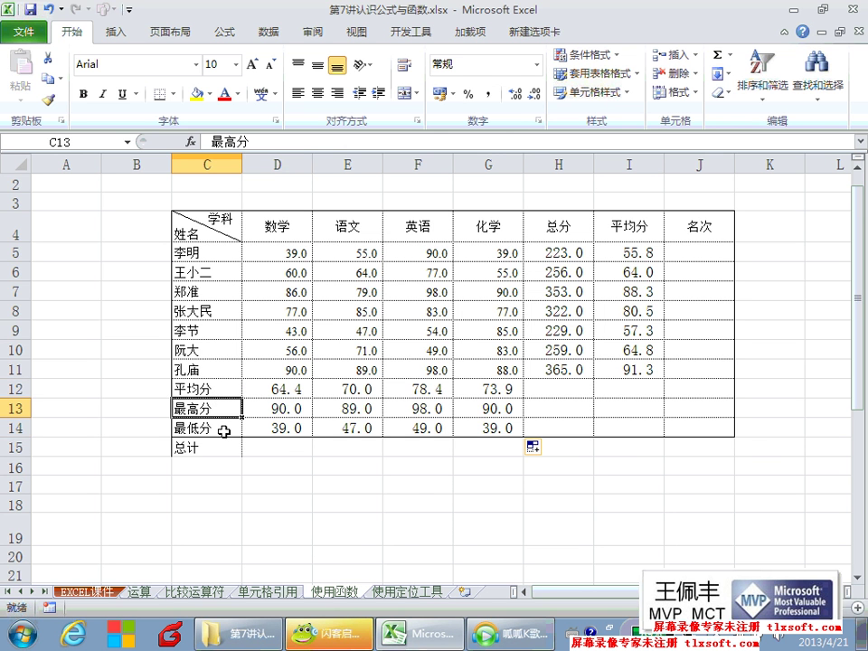
pyautogui.click(226, 429)
pyautogui.click(347, 621)
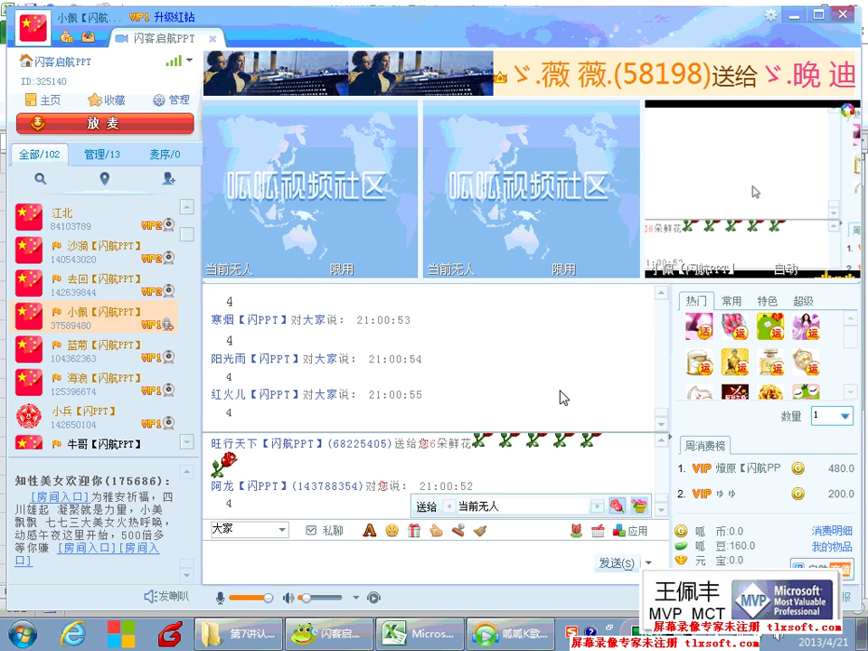
# Go back and forth between Excel and the chat room, selecting J5 in the 名次 column.
pyautogui.click(425, 632)
pyautogui.click(702, 254)
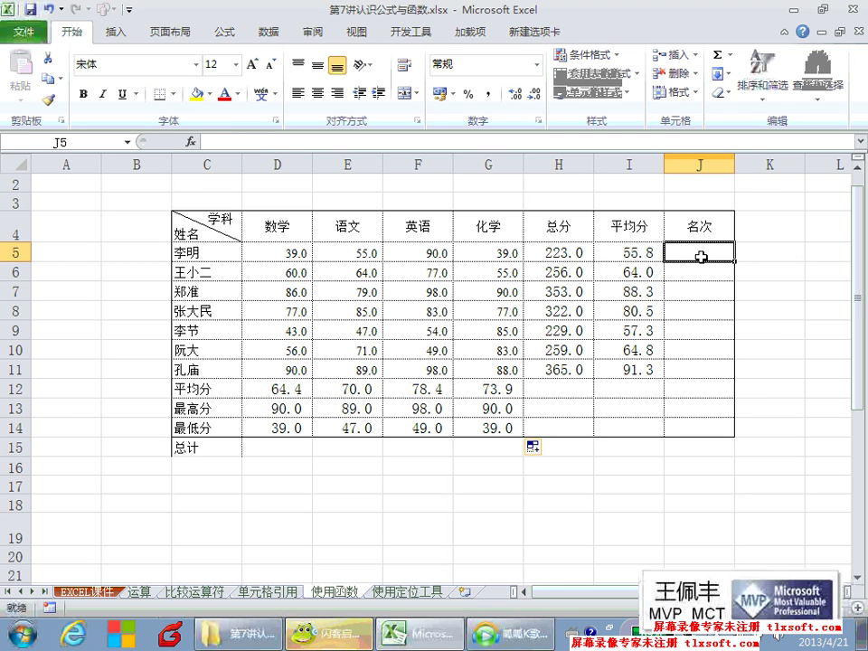
pyautogui.click(328, 636)
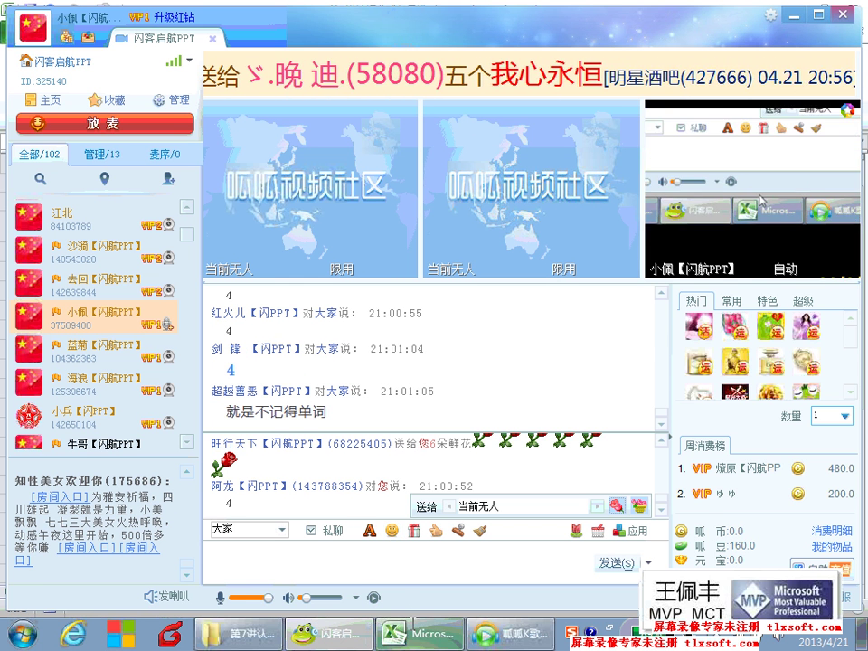
pyautogui.hotkey('alt', 'Tab')
pyautogui.click(697, 268)
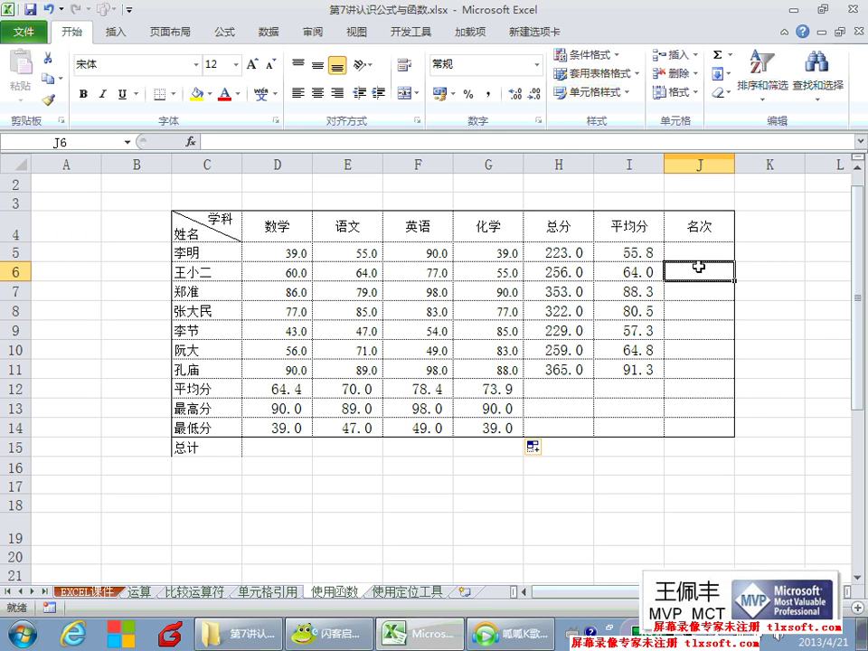
pyautogui.click(694, 252)
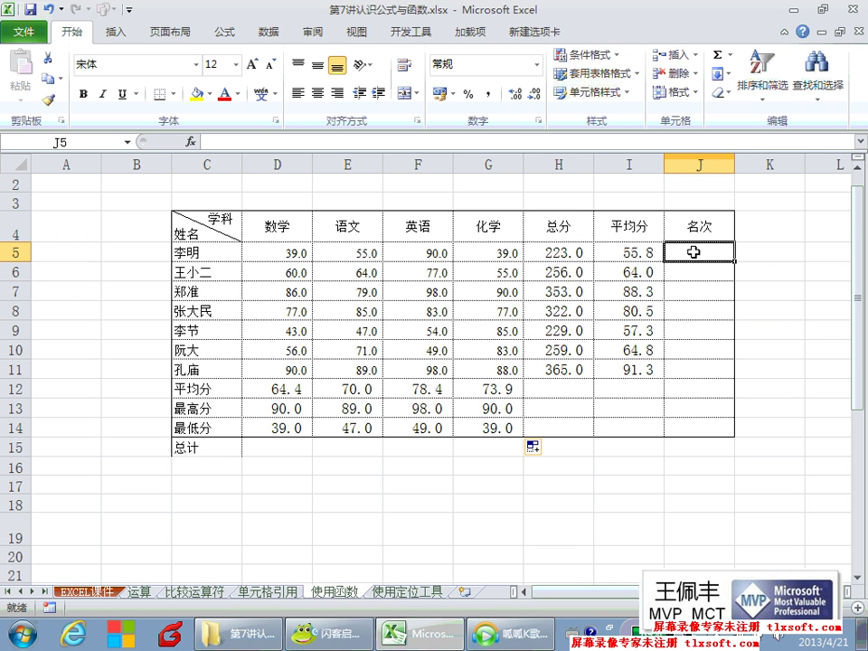
pyautogui.click(321, 633)
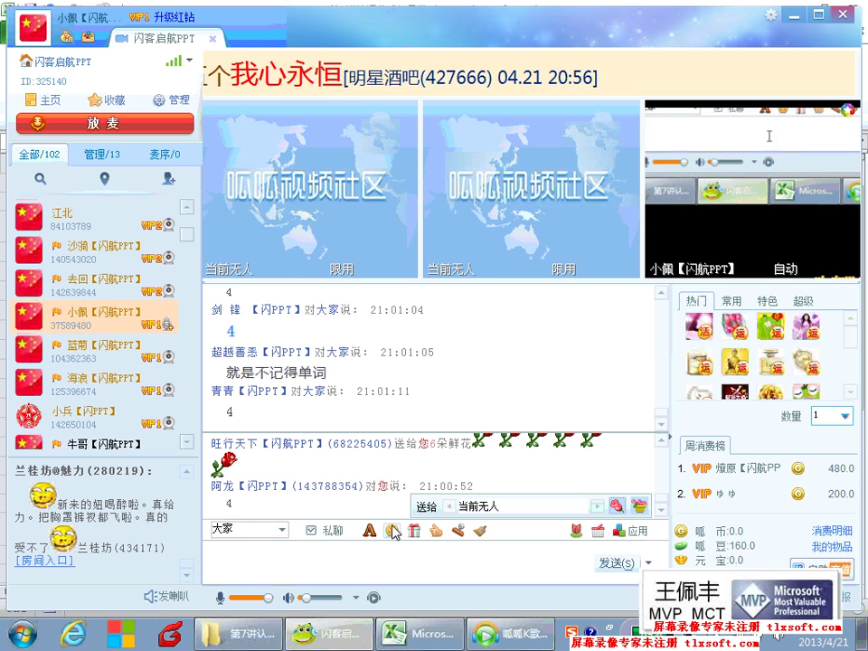
pyautogui.click(417, 635)
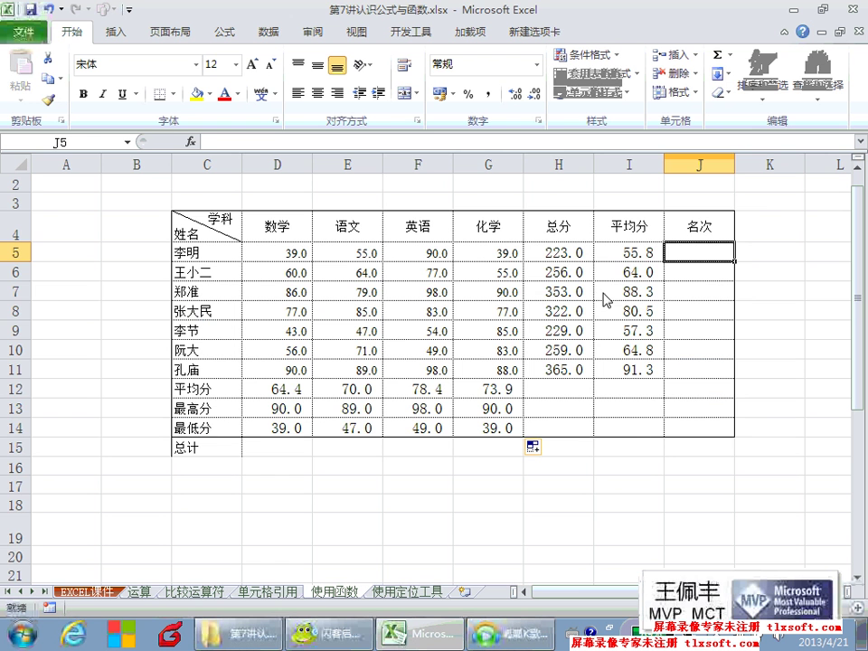
pyautogui.click(558, 254)
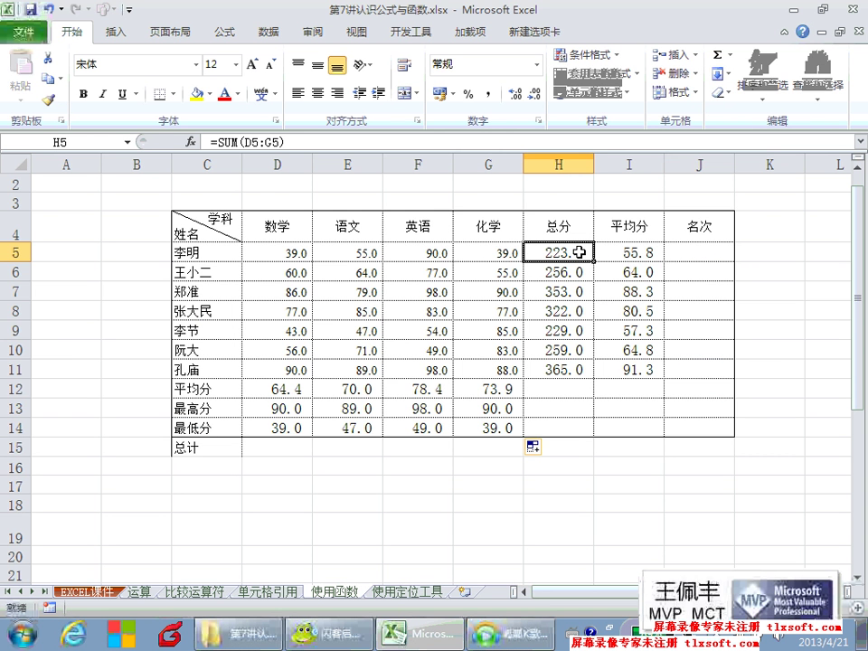
pyautogui.click(231, 142)
pyautogui.doubleClick(226, 142)
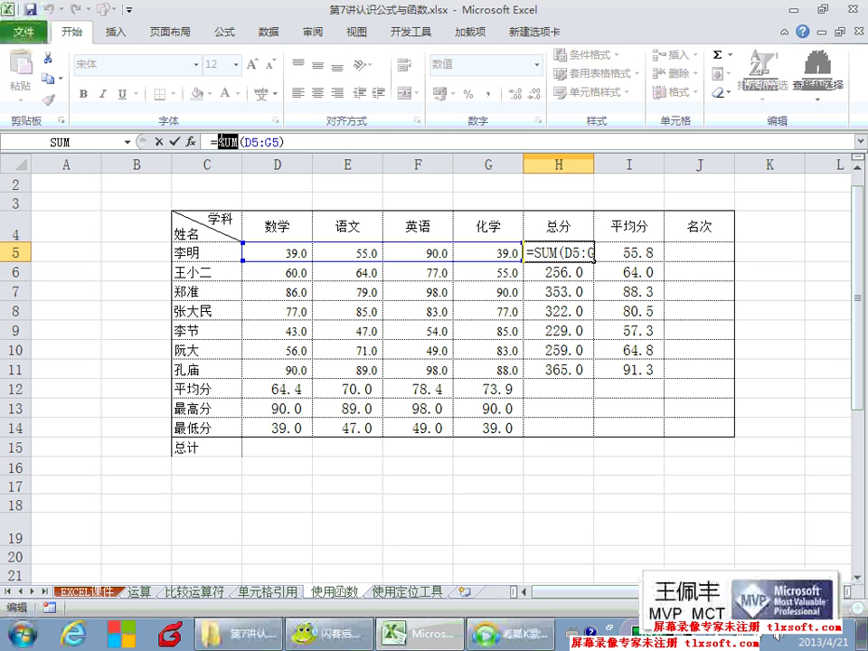
pyautogui.hotkey('ctrl', 'Return')
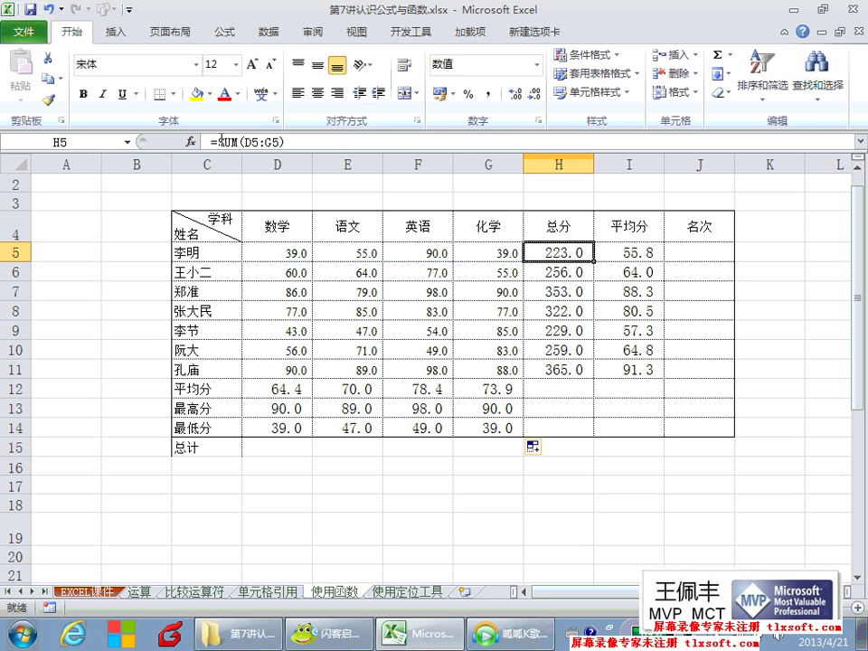
pyautogui.click(677, 245)
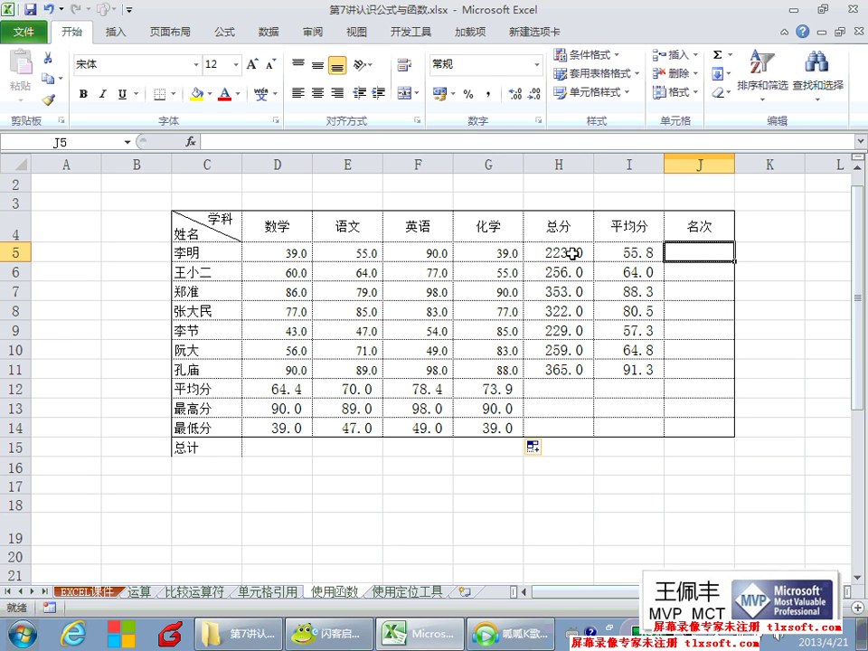
pyautogui.moveTo(561, 249); pyautogui.dragTo(564, 366)
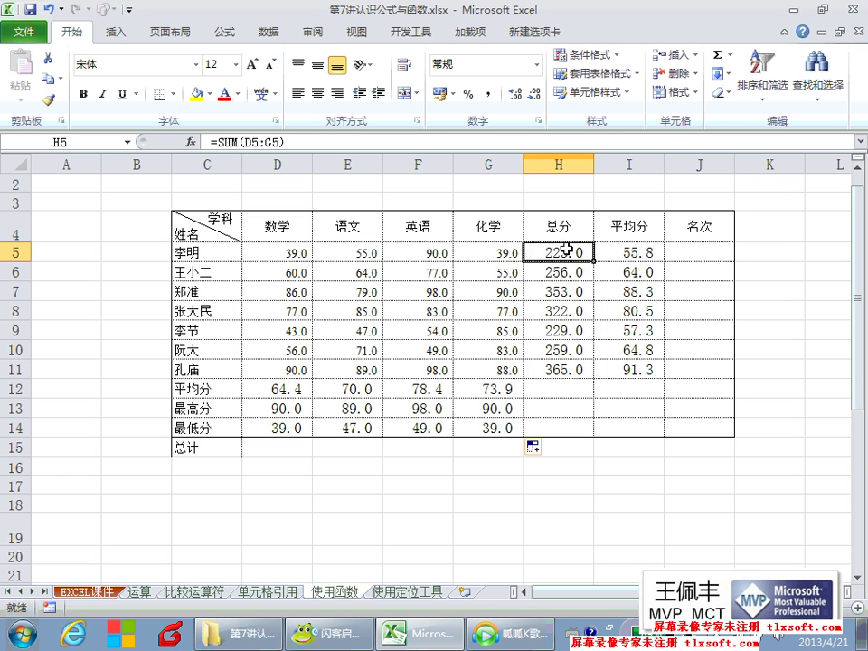
pyautogui.click(676, 254)
pyautogui.moveTo(556, 253); pyautogui.dragTo(577, 310)
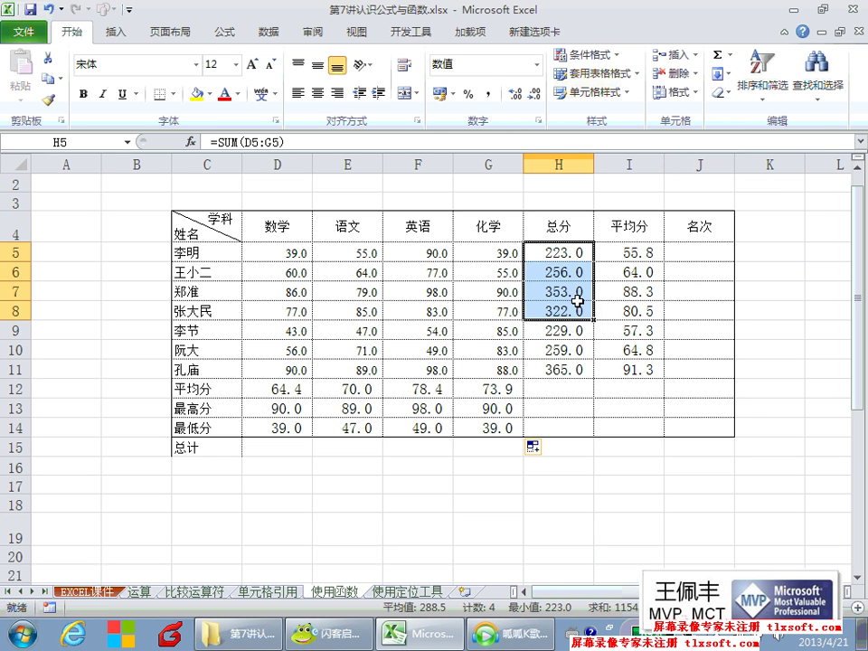
pyautogui.click(558, 273)
pyautogui.click(583, 289)
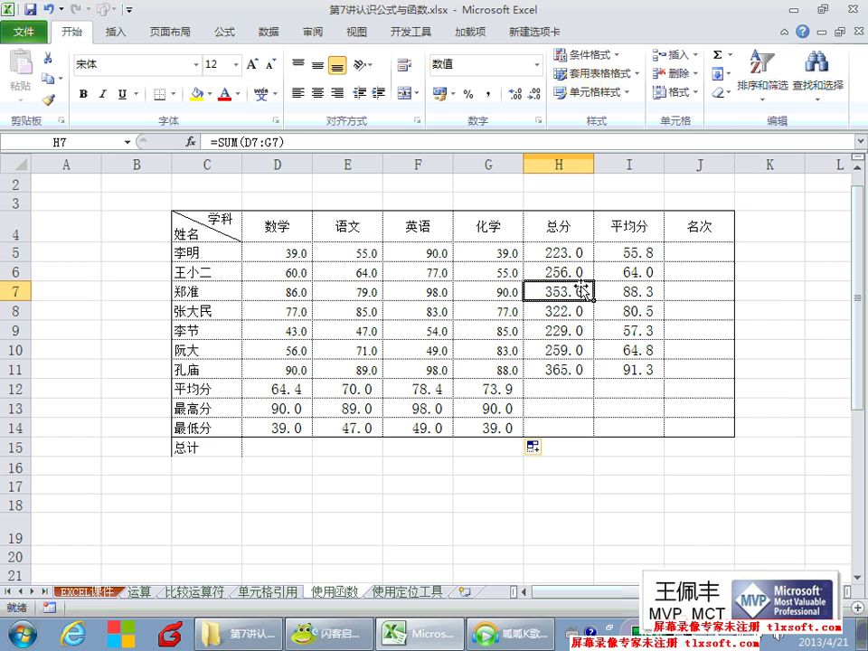
pyautogui.click(671, 254)
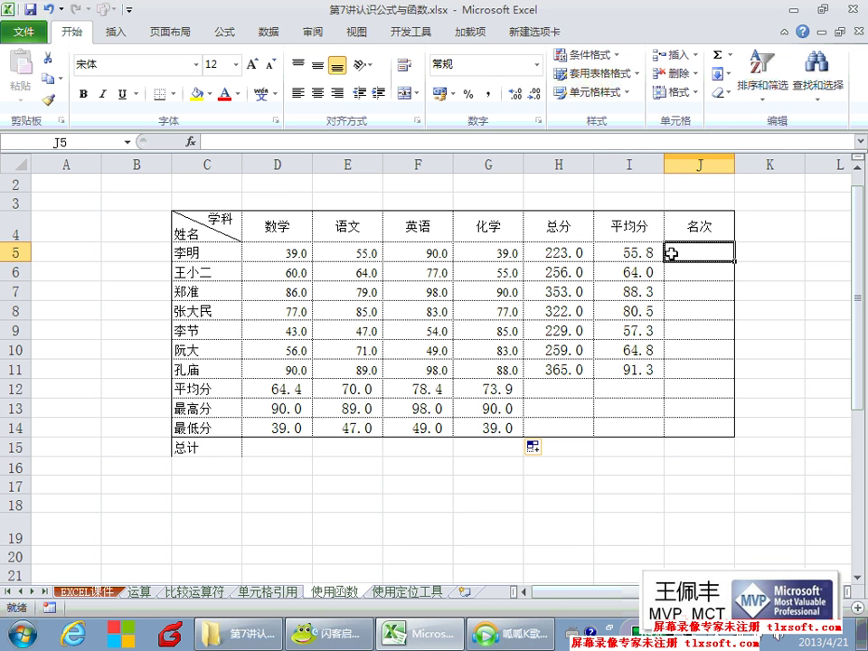
pyautogui.click(349, 623)
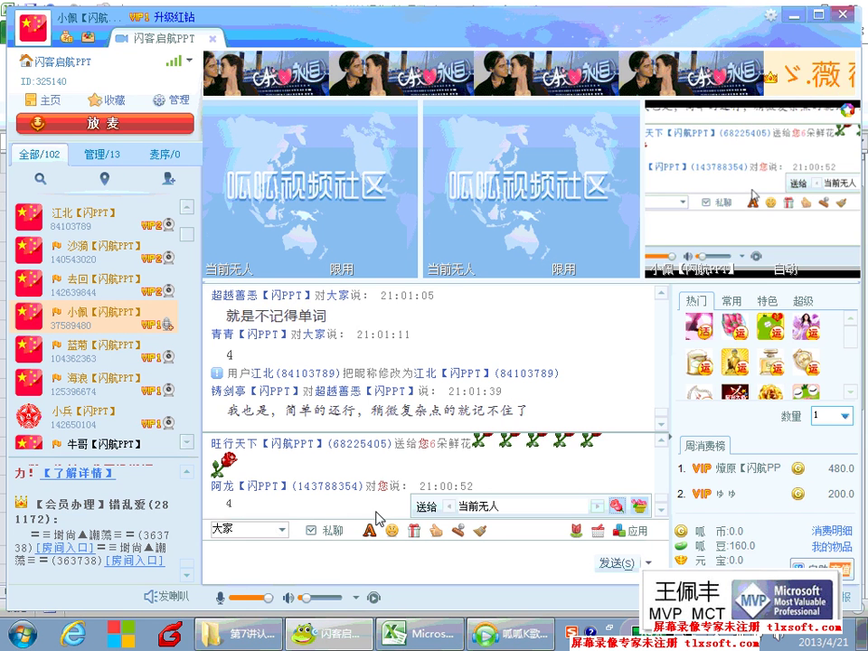
pyautogui.click(416, 633)
pyautogui.click(480, 468)
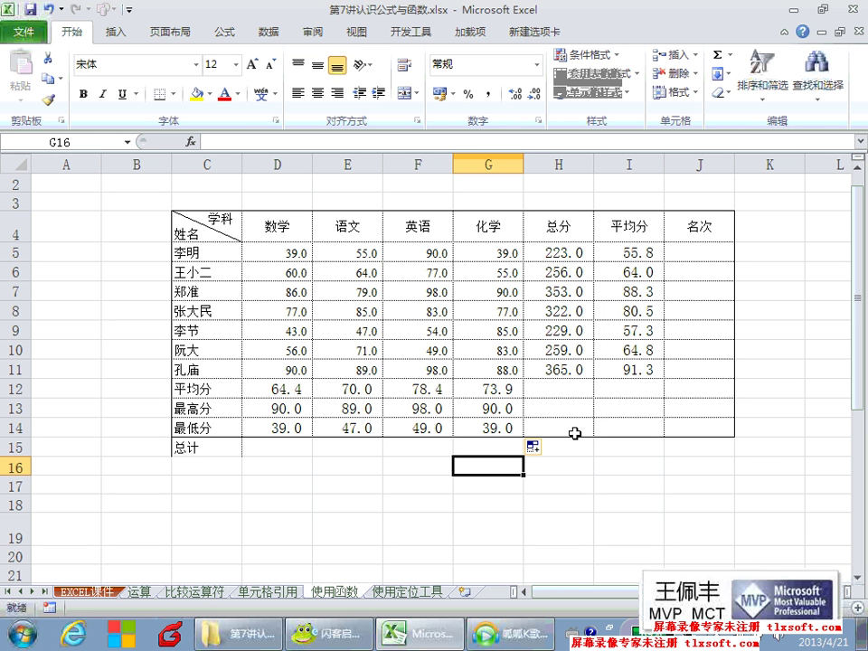
pyautogui.click(554, 254)
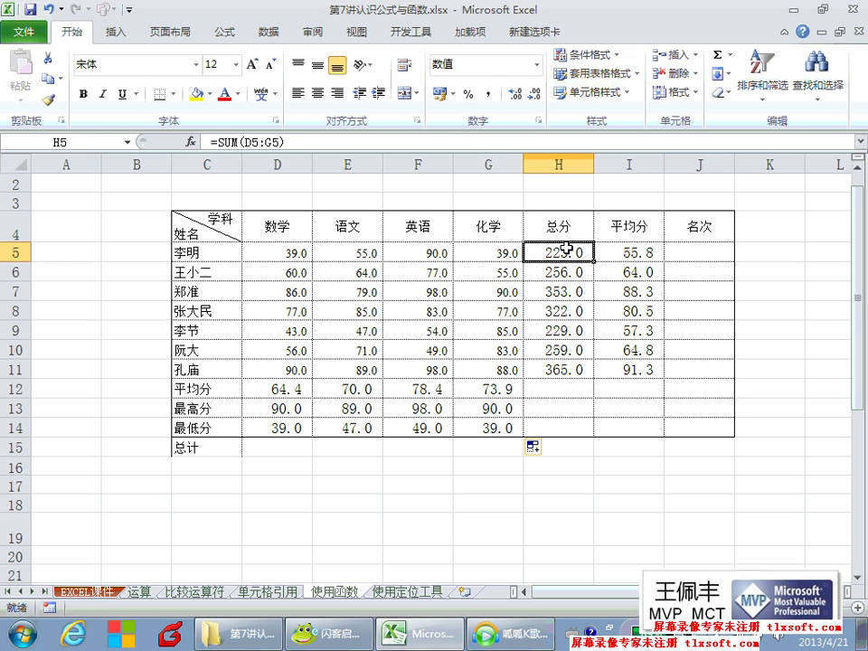
pyautogui.moveTo(567, 248); pyautogui.dragTo(555, 362)
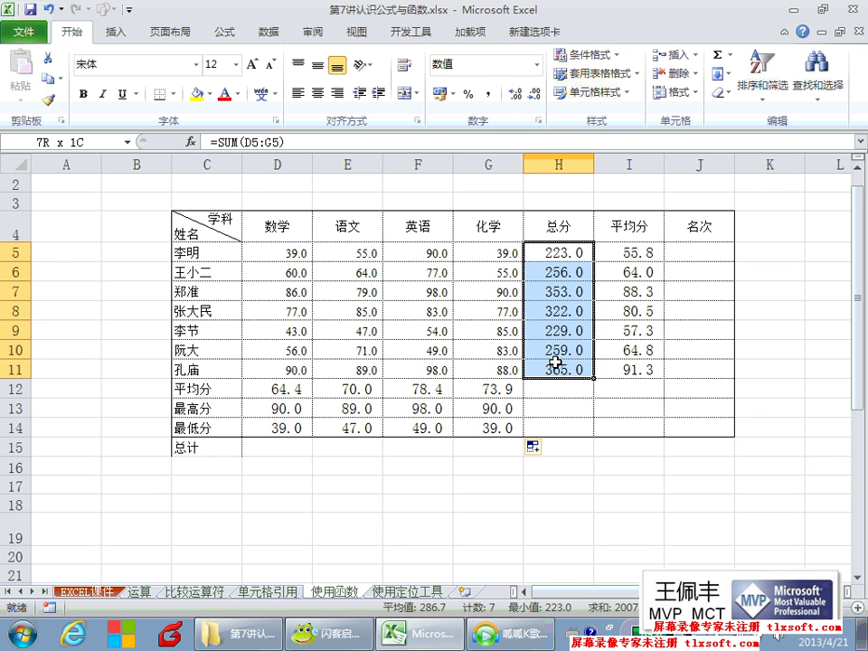
pyautogui.moveTo(555, 253); pyautogui.dragTo(563, 365)
pyautogui.click(558, 249)
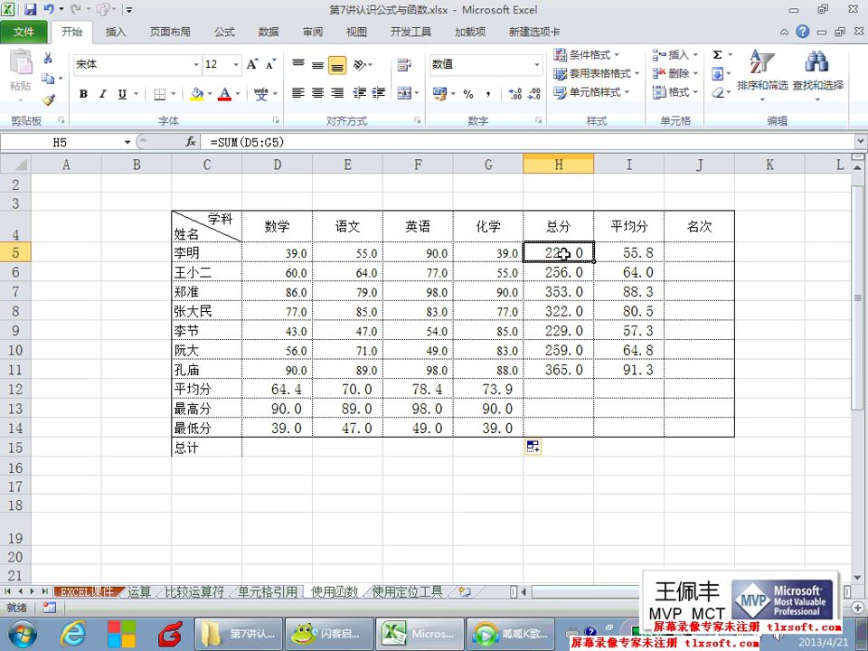
pyautogui.click(565, 369)
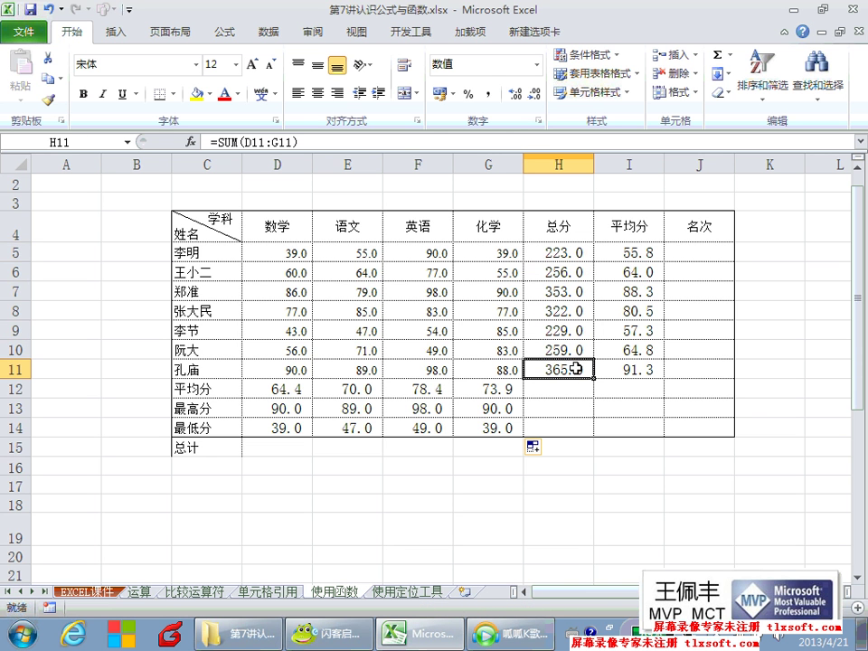
pyautogui.moveTo(576, 368); pyautogui.dragTo(554, 252)
pyautogui.click(562, 369)
pyautogui.moveTo(562, 369); pyautogui.dragTo(556, 176)
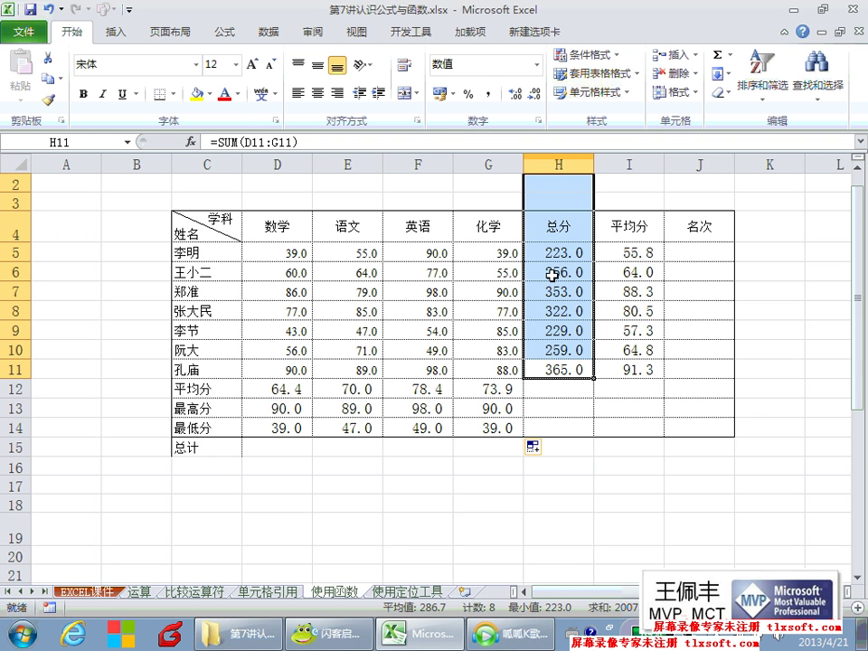
pyautogui.click(562, 369)
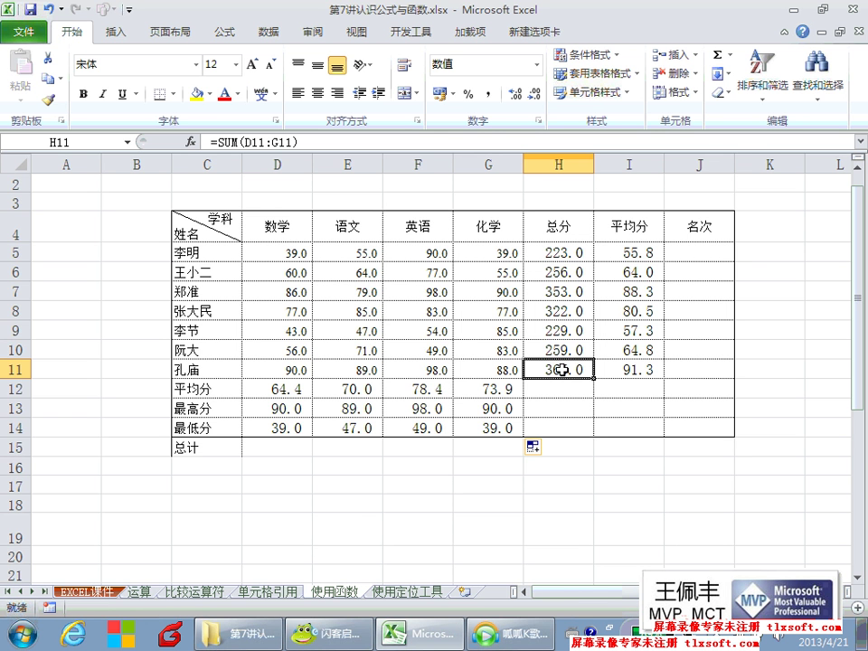
pyautogui.click(334, 638)
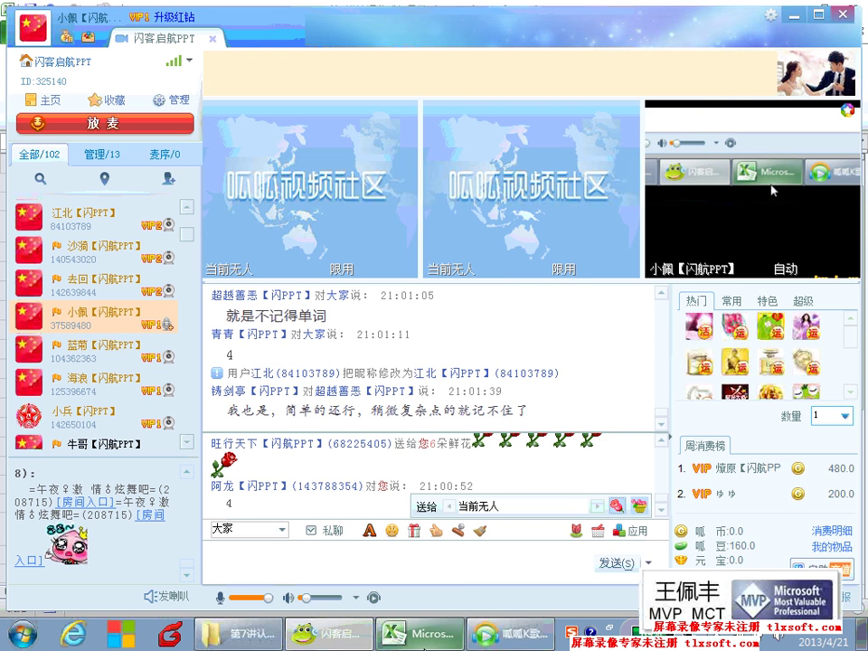
pyautogui.click(421, 633)
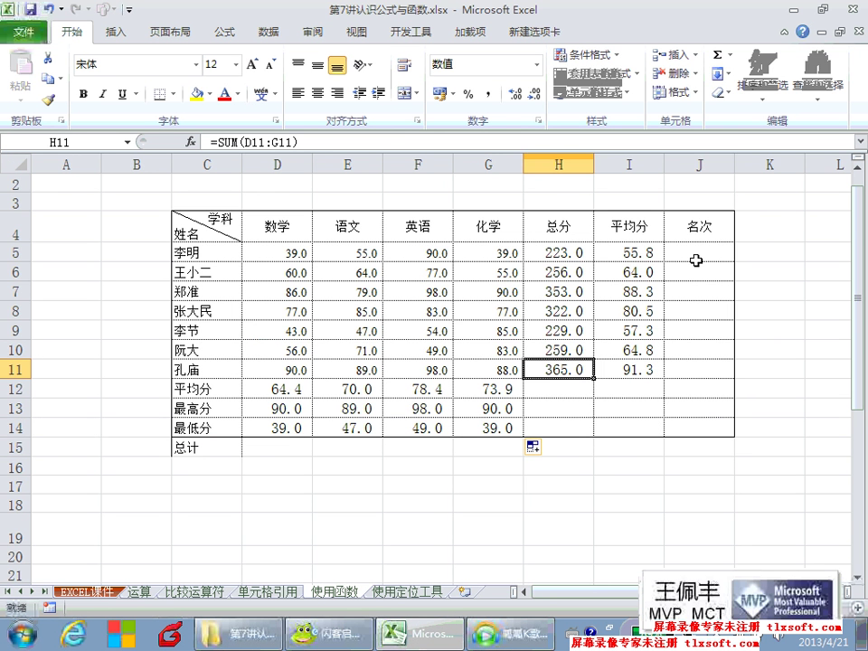
pyautogui.click(699, 254)
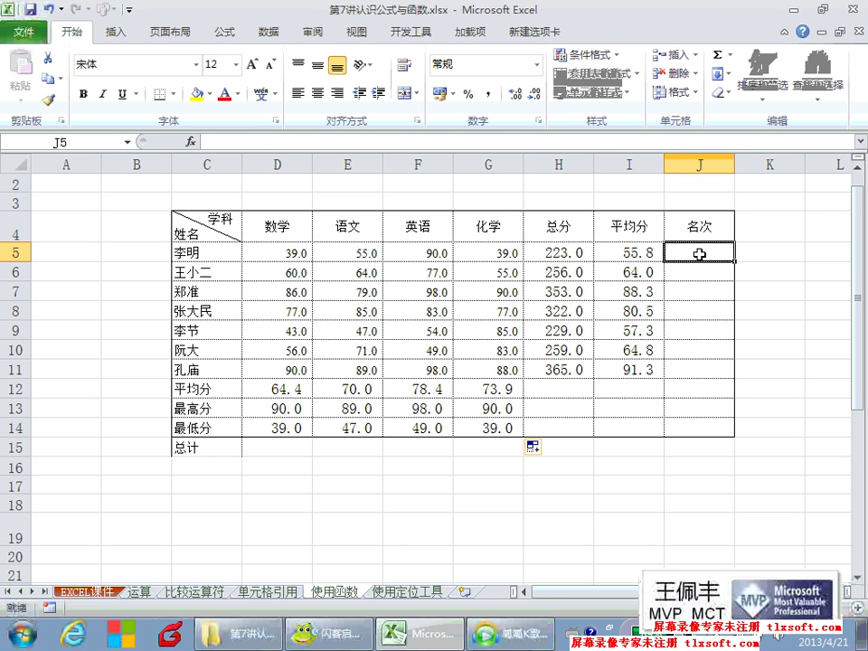
# Type =rank() in J5 and pick H5 as the total to rank.
pyautogui.write('=ran')
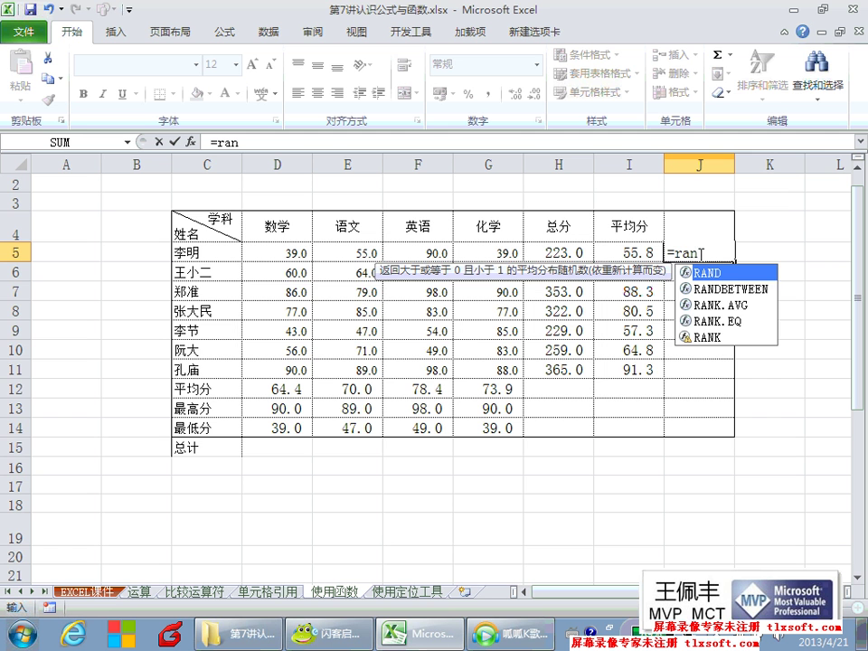
pyautogui.write('k')
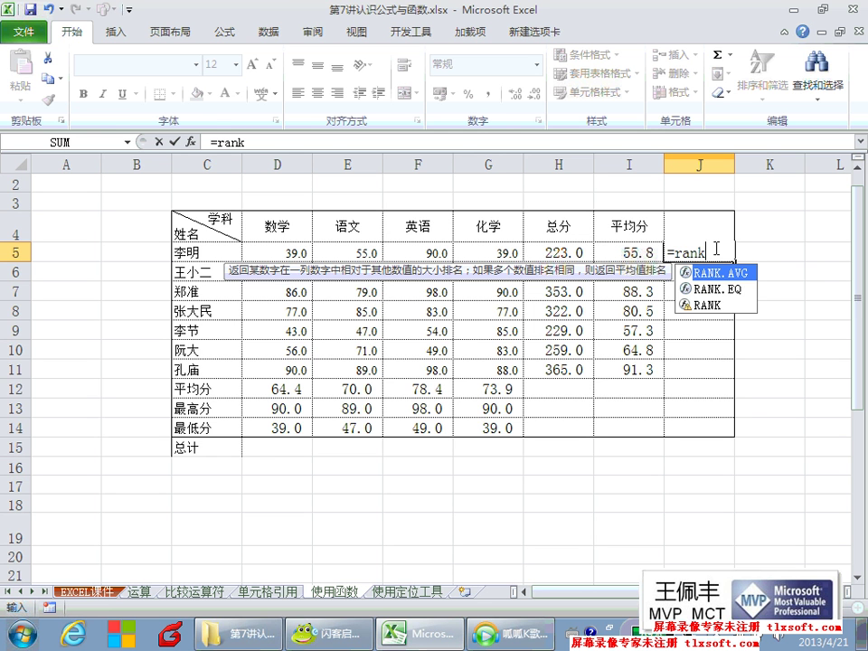
pyautogui.write('()')
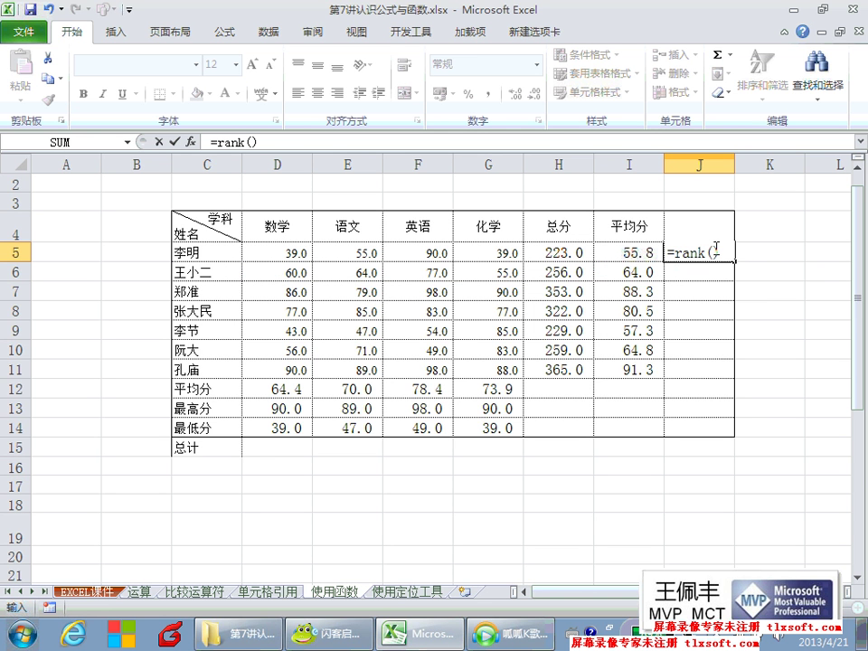
pyautogui.click(715, 247)
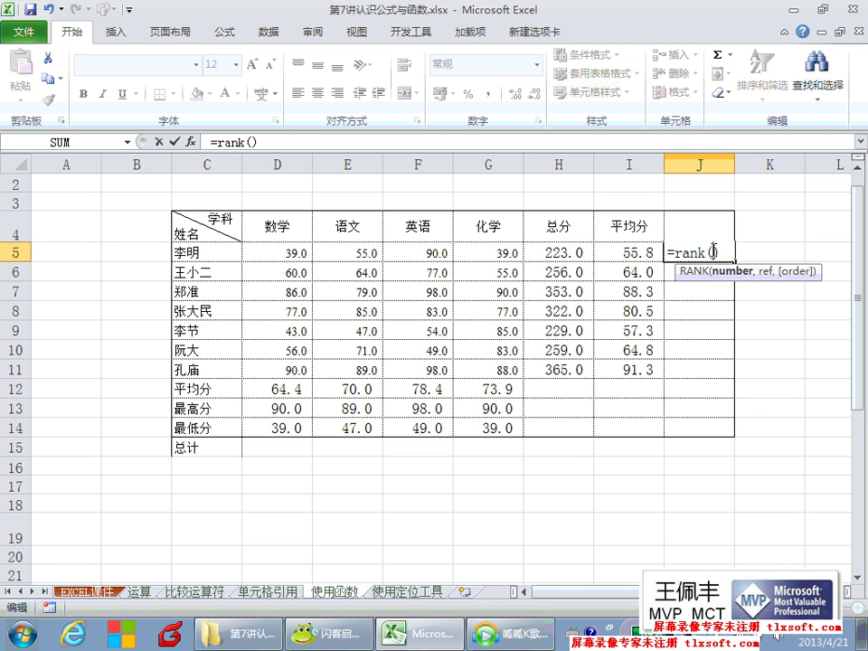
pyautogui.click(579, 251)
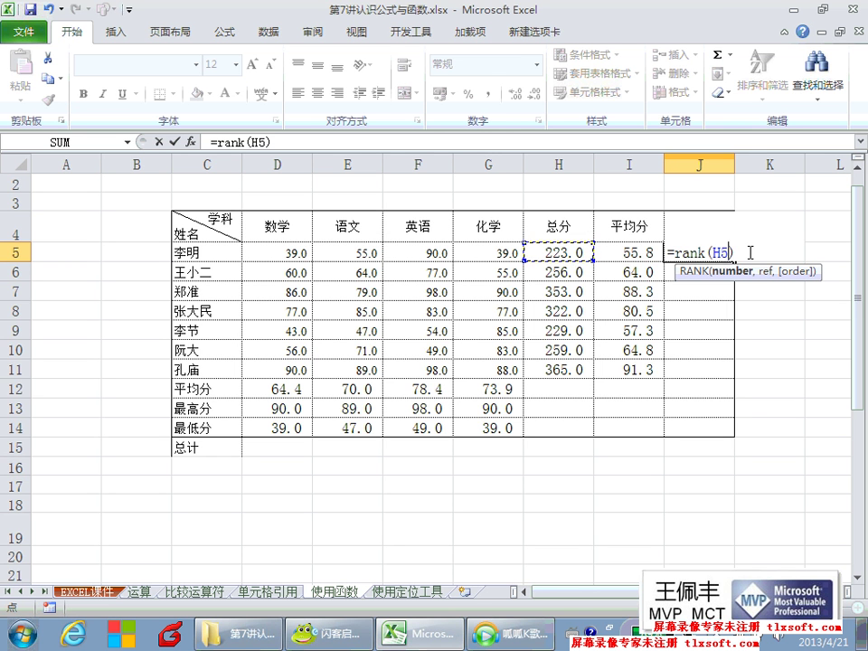
# Complete J5's formula as =RANK(H5,H5:H11) over the totals, ranking the first student 7th.
pyautogui.write(',')
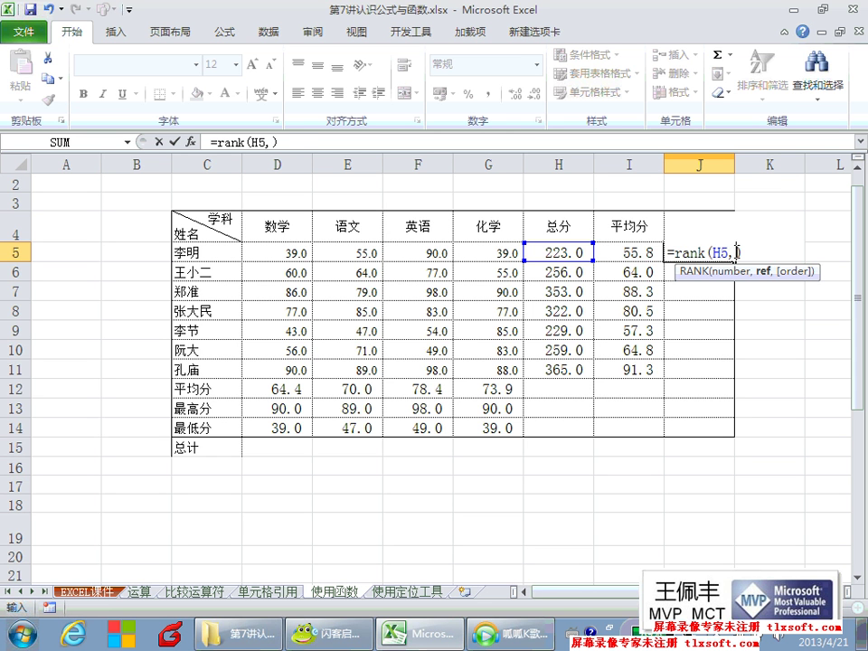
pyautogui.moveTo(579, 252); pyautogui.dragTo(562, 369)
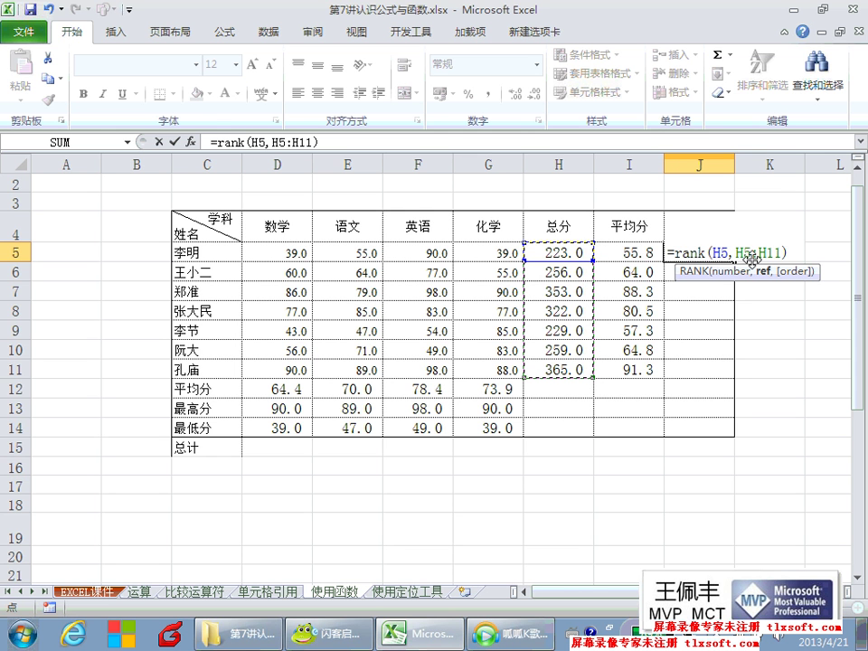
pyautogui.click(720, 252)
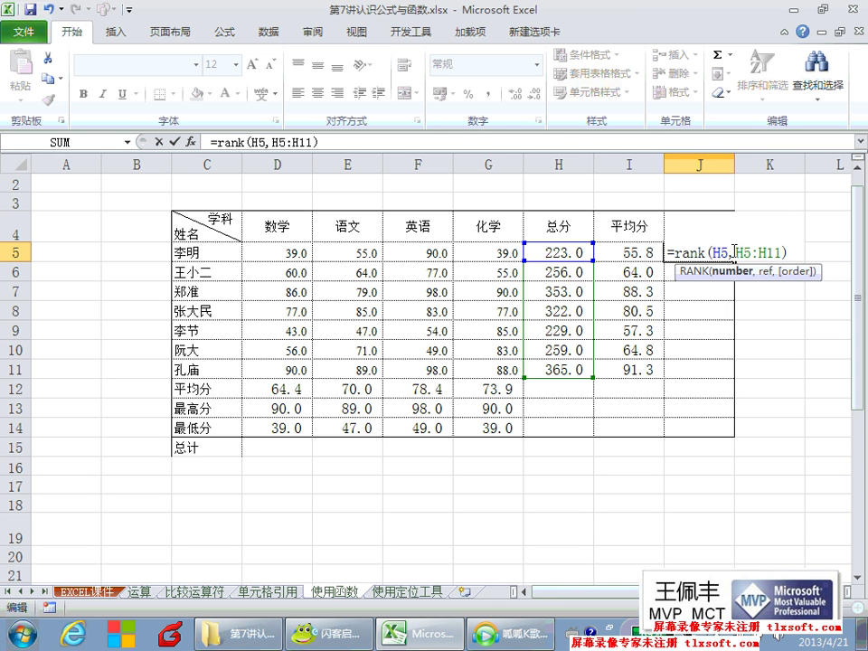
pyautogui.moveTo(735, 252); pyautogui.dragTo(775, 253)
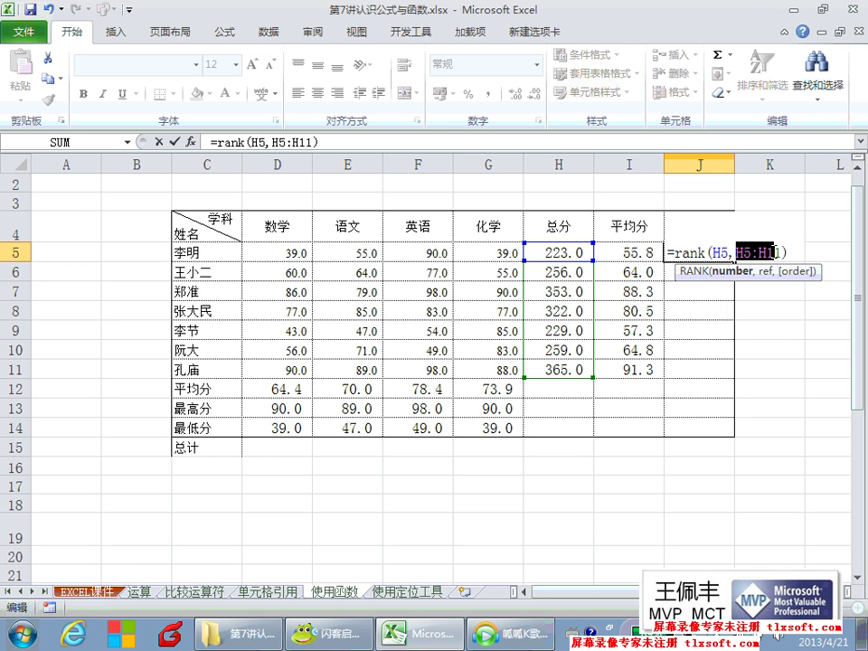
pyautogui.click(766, 253)
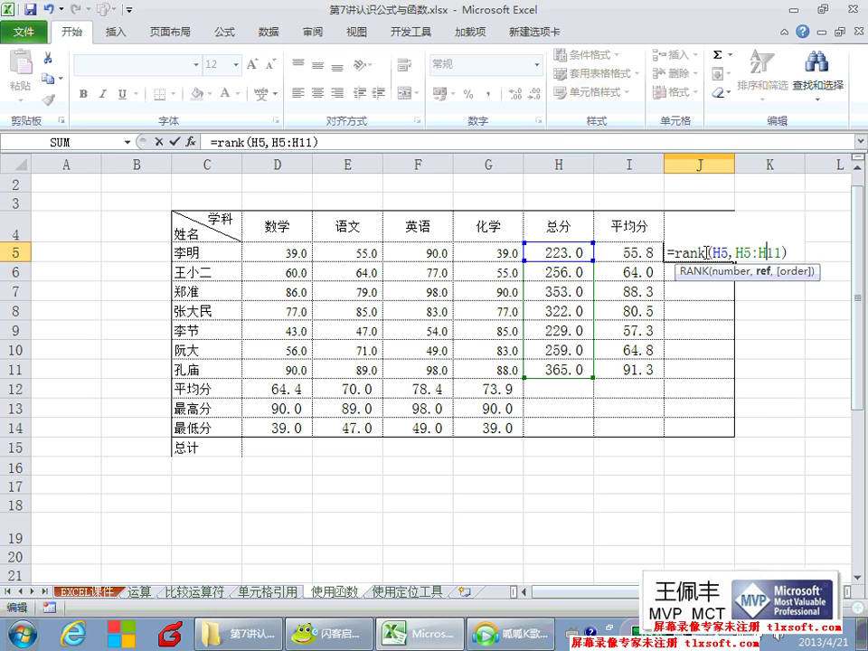
pyautogui.press('Return')
# Fill J5's rank formula down to J11 and check the shifted ranges in J7, J8 and J10.
pyautogui.click(704, 253)
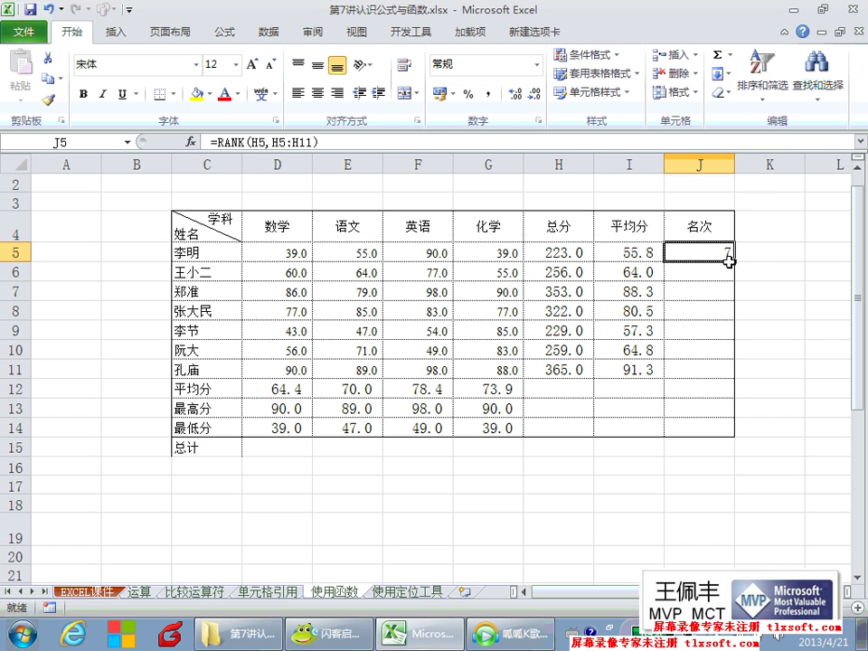
pyautogui.moveTo(735, 263); pyautogui.dragTo(725, 373)
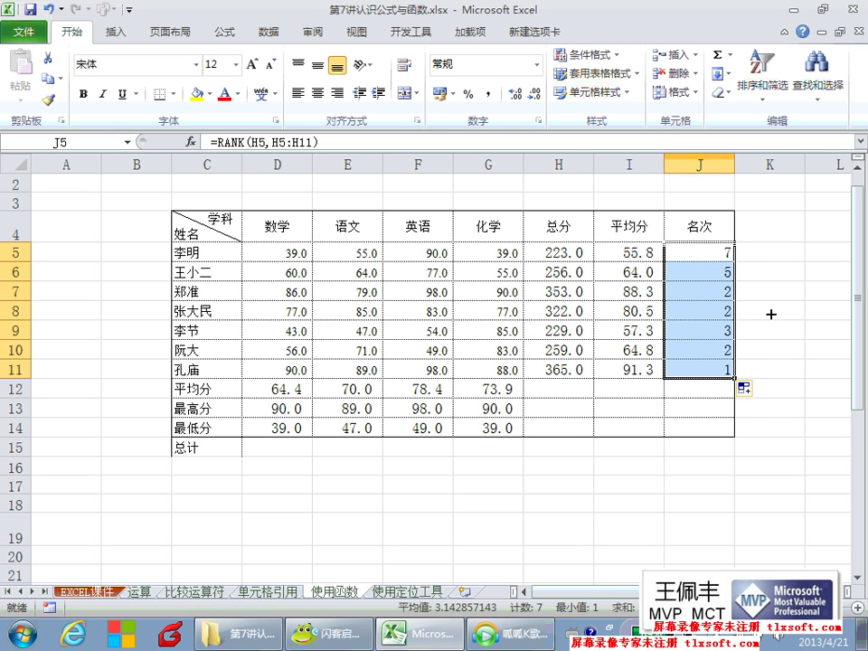
pyautogui.click(700, 292)
pyautogui.click(692, 311)
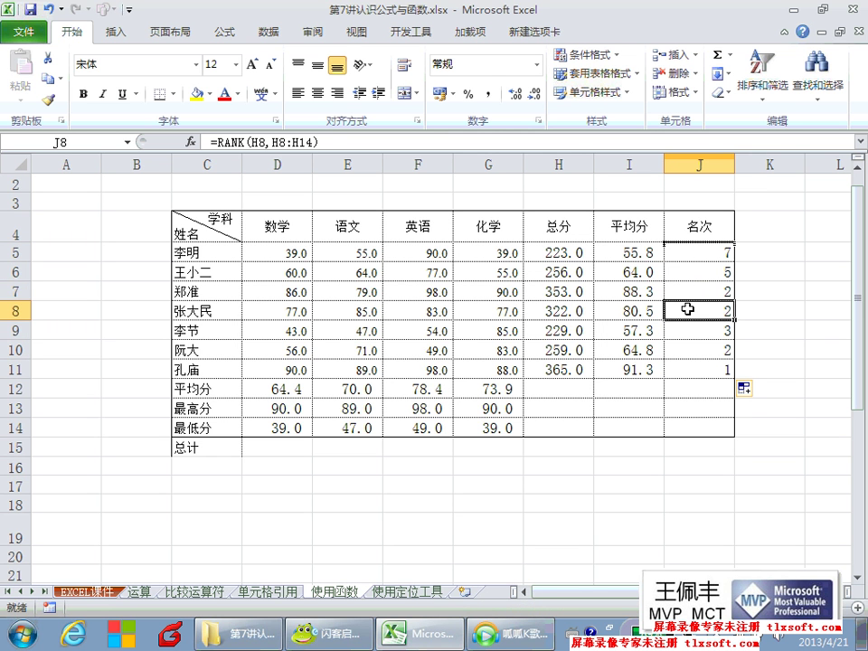
pyautogui.click(691, 350)
pyautogui.click(674, 290)
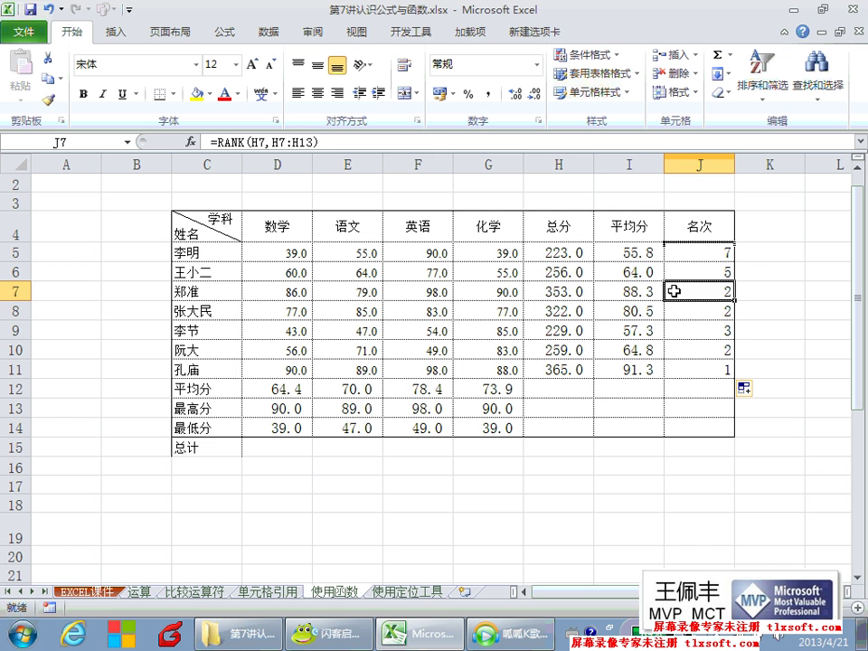
pyautogui.click(586, 291)
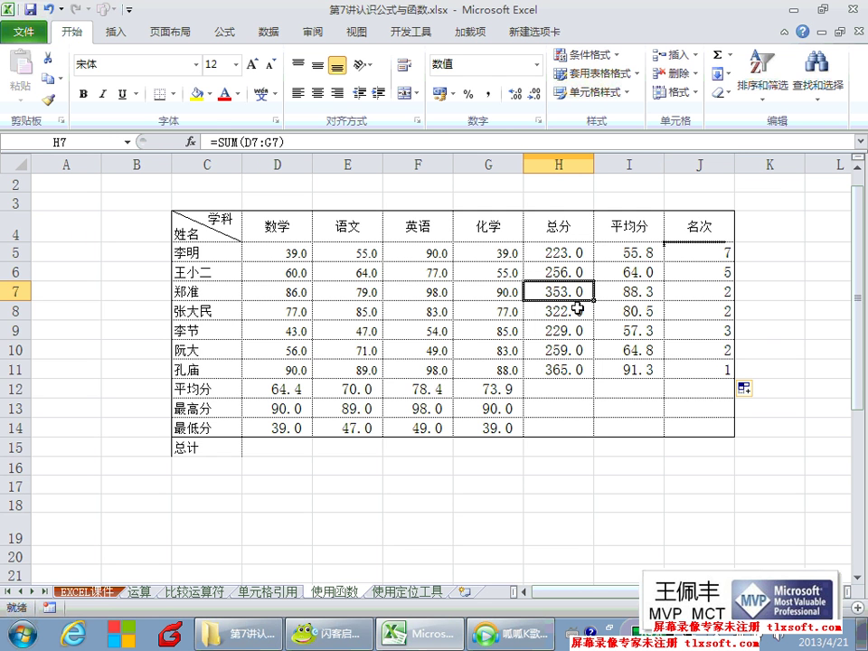
pyautogui.click(577, 310)
pyautogui.click(579, 349)
pyautogui.click(580, 311)
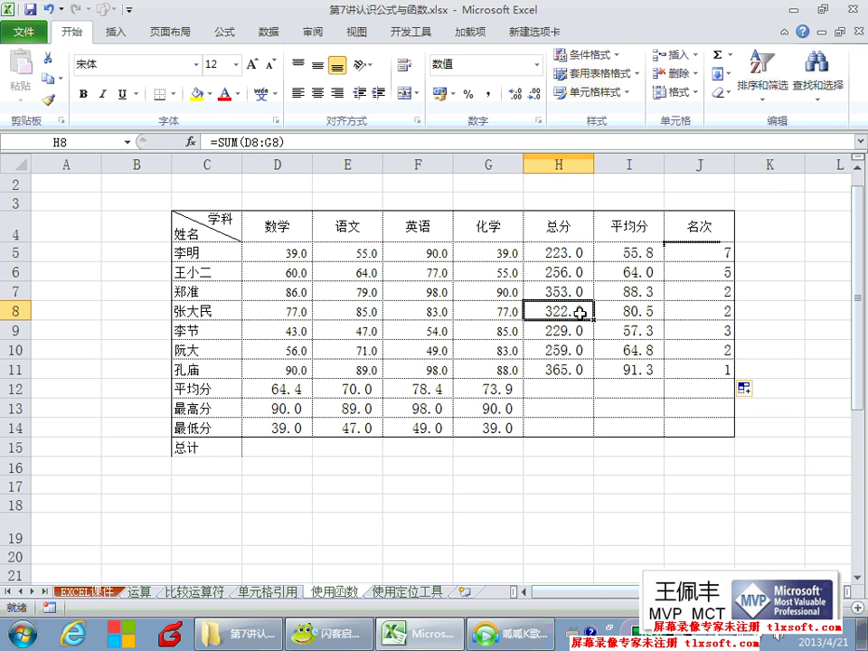
pyautogui.click(560, 290)
pyautogui.click(575, 309)
pyautogui.click(582, 352)
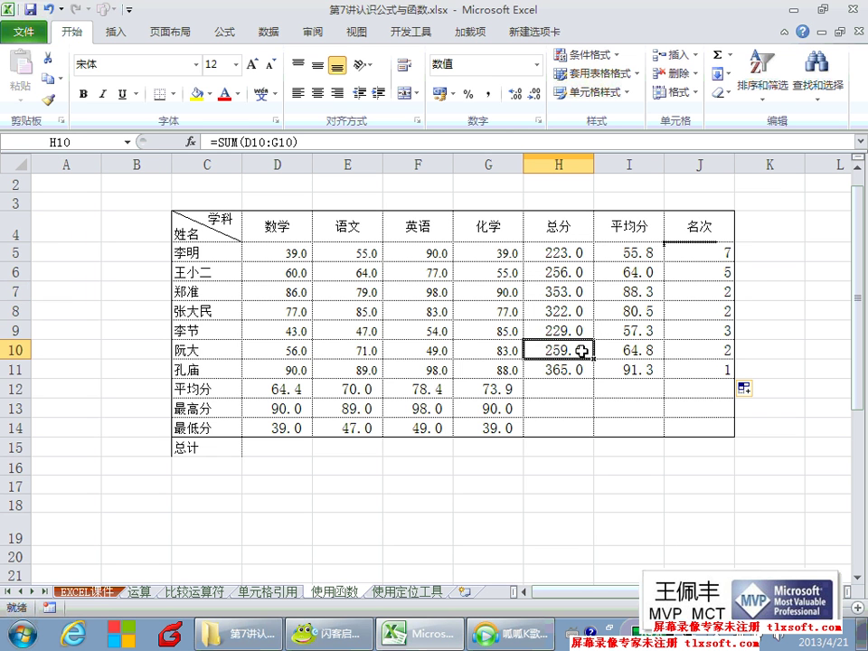
pyautogui.click(579, 311)
pyautogui.click(582, 285)
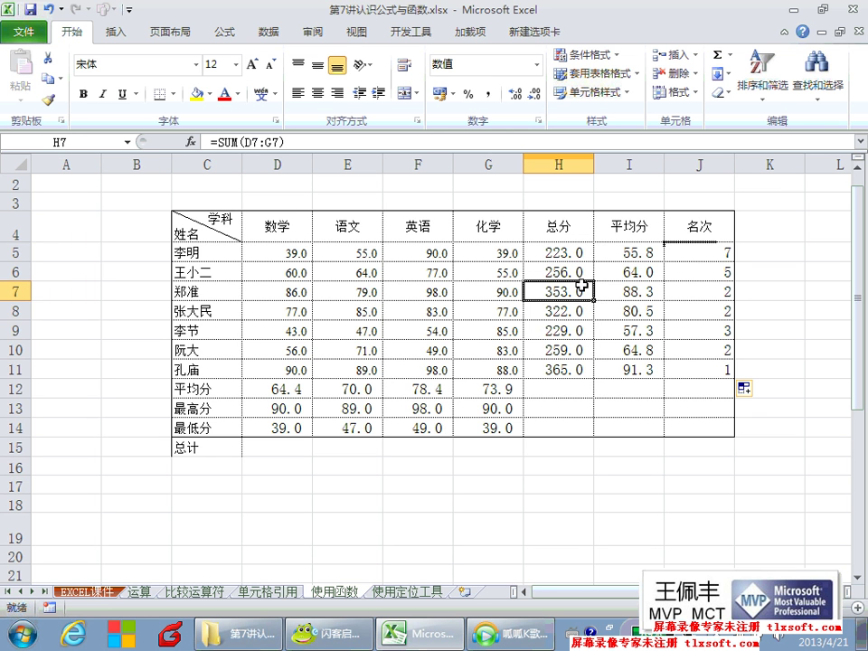
pyautogui.click(577, 311)
pyautogui.click(579, 350)
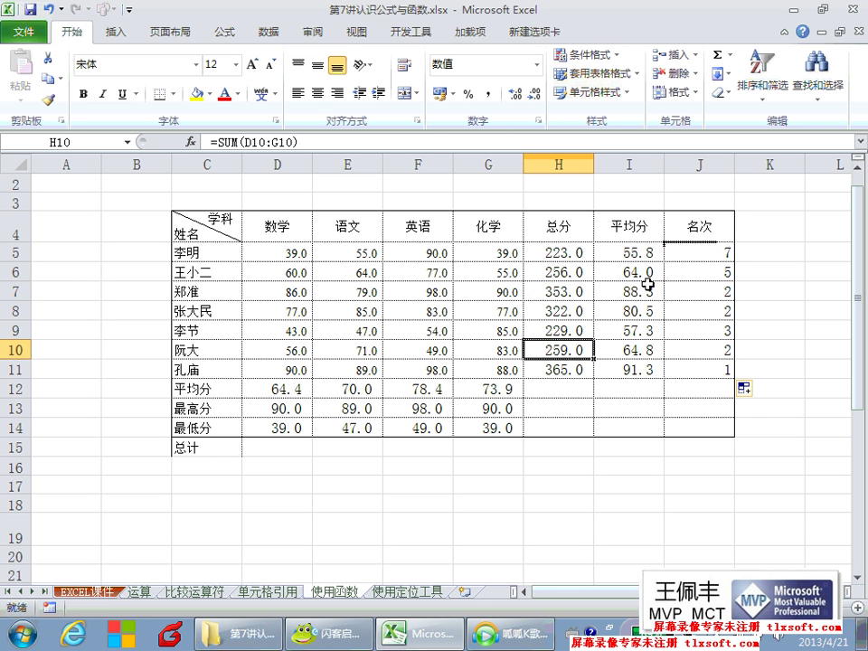
pyautogui.doubleClick(697, 257)
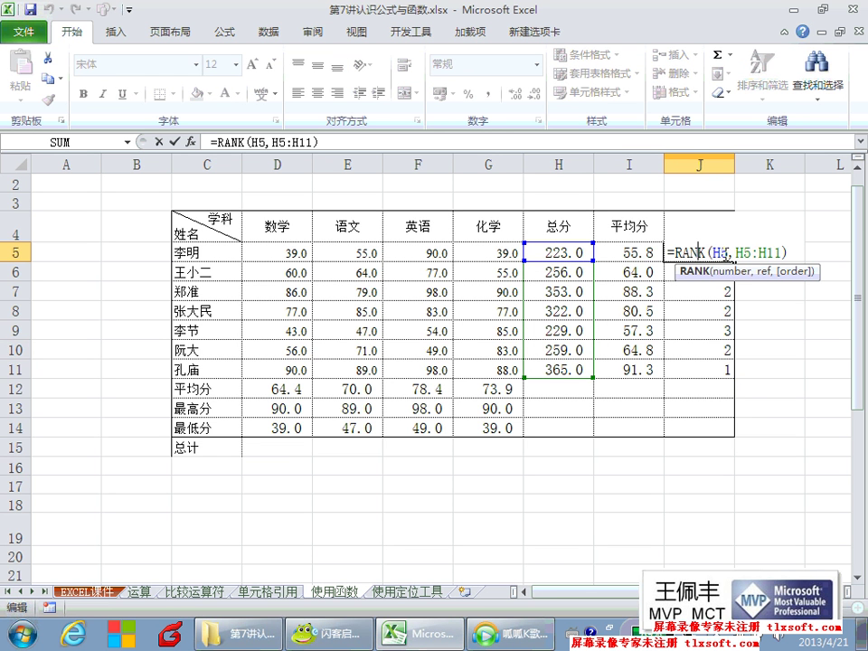
pyautogui.click(732, 253)
pyautogui.moveTo(735, 253); pyautogui.dragTo(782, 253)
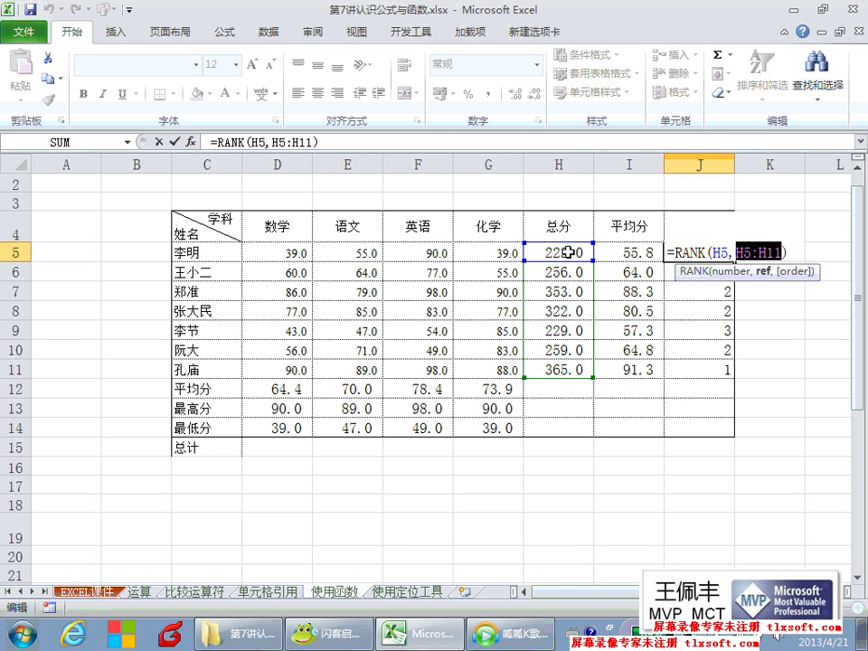
pyautogui.hotkey('ctrl', 'Return')
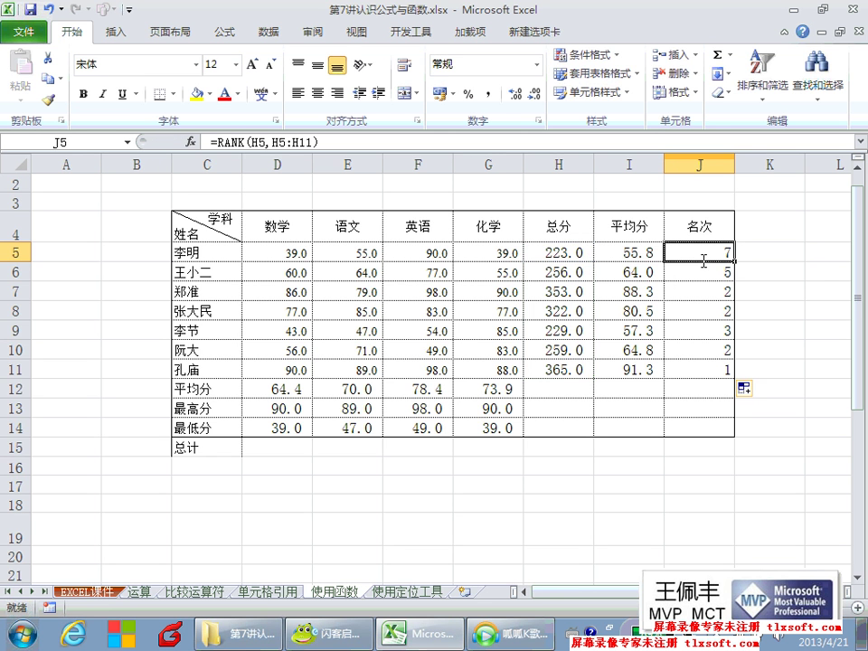
pyautogui.doubleClick(707, 271)
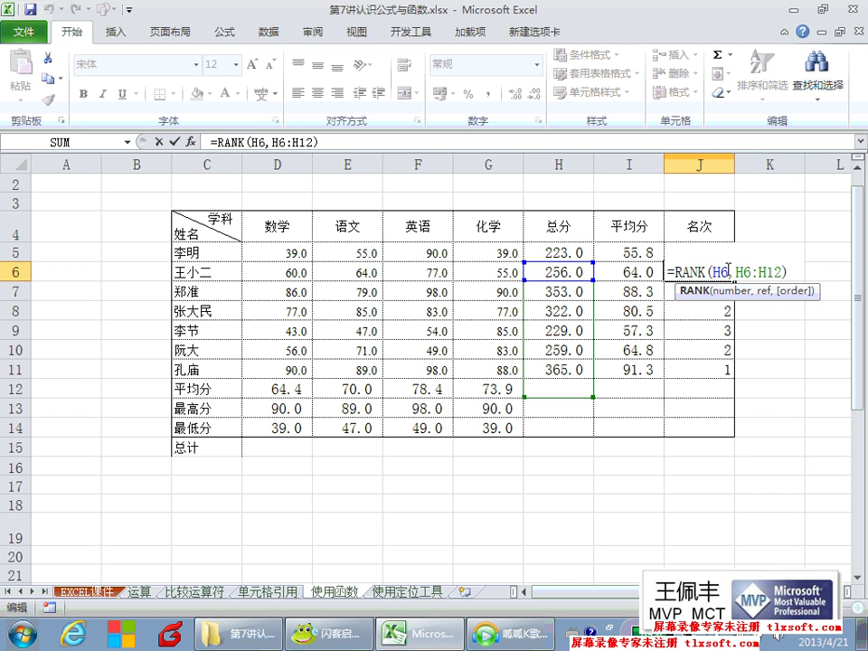
pyautogui.doubleClick(720, 271)
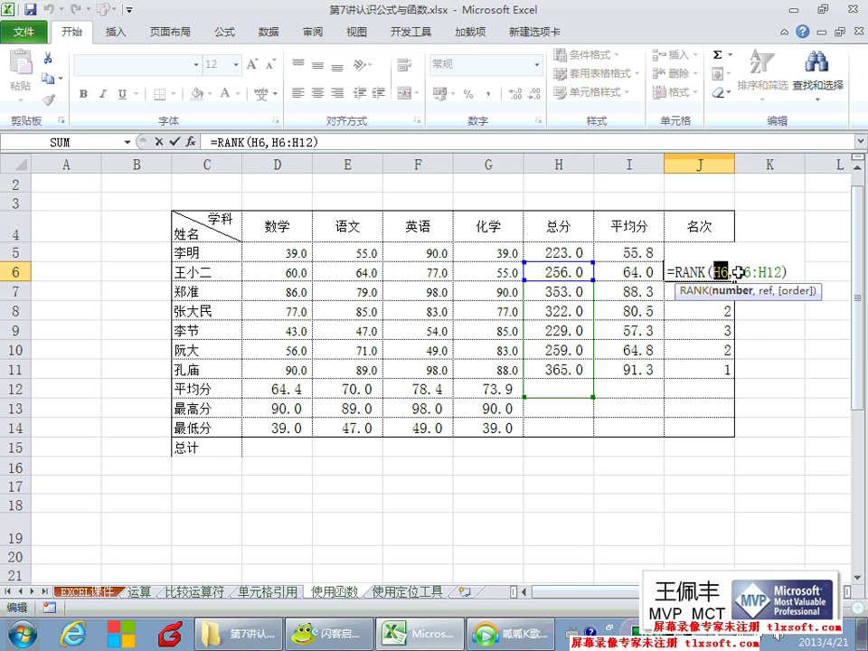
pyautogui.click(781, 271)
pyautogui.moveTo(781, 271); pyautogui.dragTo(714, 271)
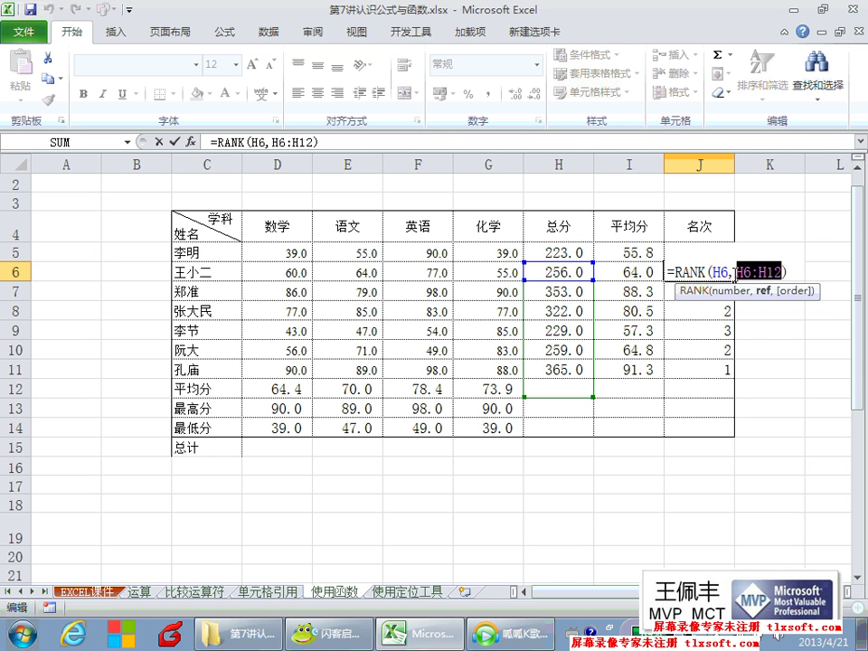
pyautogui.press('Escape')
pyautogui.click(697, 253)
pyautogui.doubleClick(700, 255)
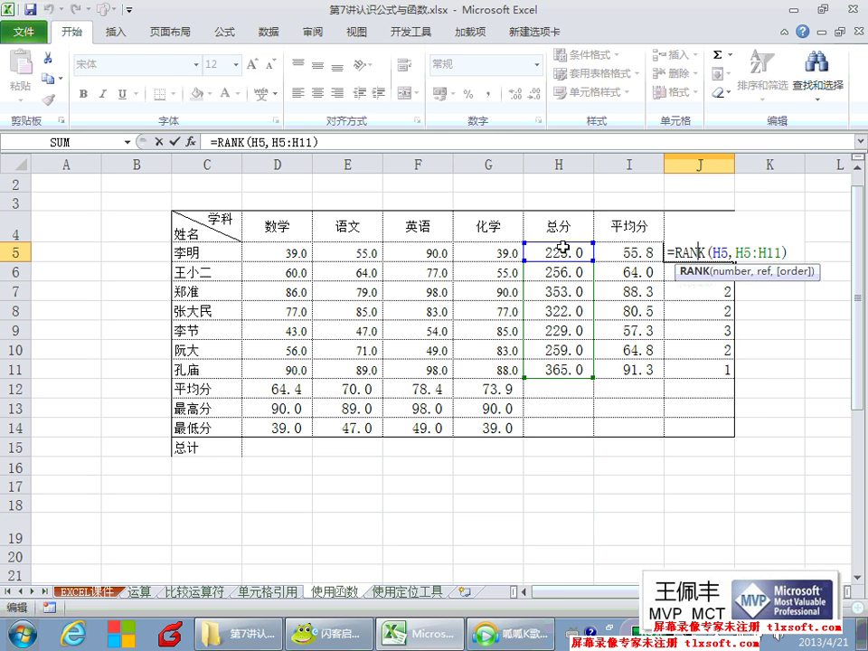
pyautogui.press('Escape')
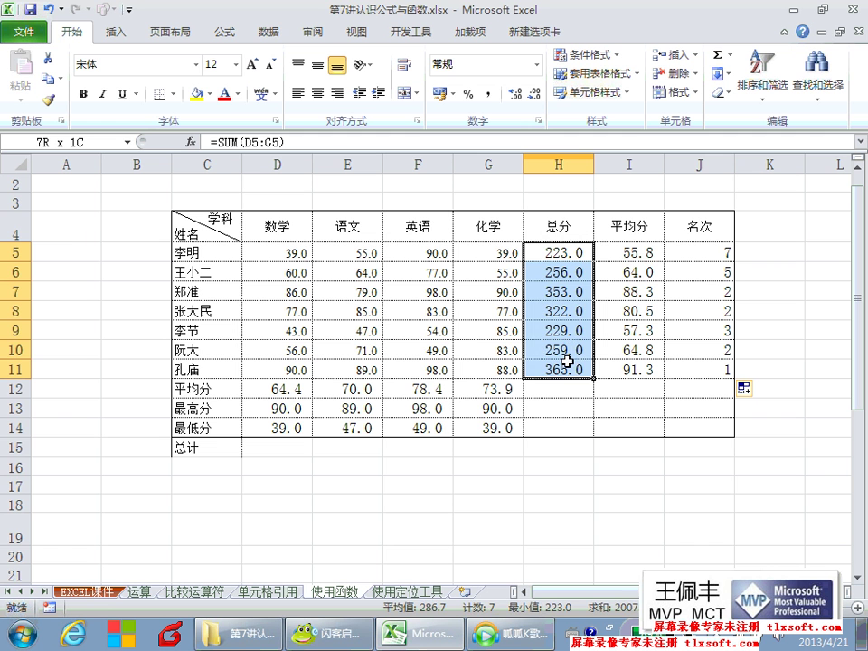
pyautogui.moveTo(566, 259); pyautogui.dragTo(562, 369)
pyautogui.moveTo(560, 278); pyautogui.dragTo(562, 384)
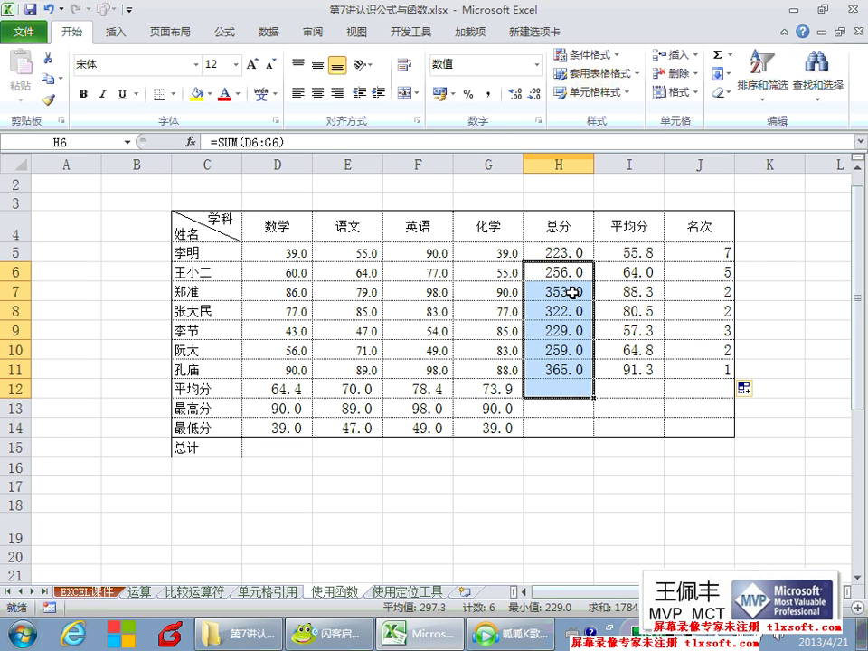
pyautogui.click(692, 270)
pyautogui.doubleClick(693, 269)
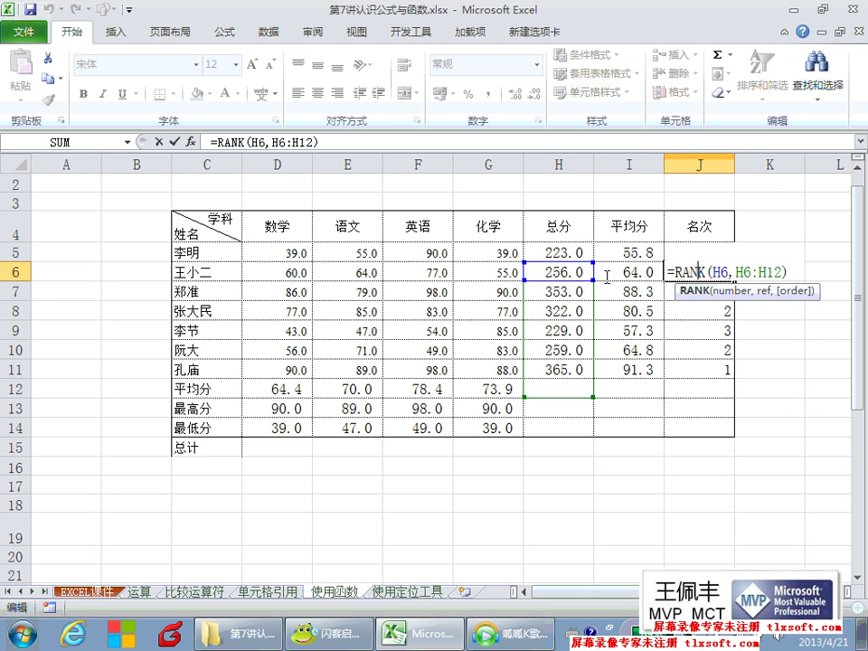
pyautogui.click(734, 272)
pyautogui.hotkey('ctrl', 'Return')
pyautogui.click(570, 274)
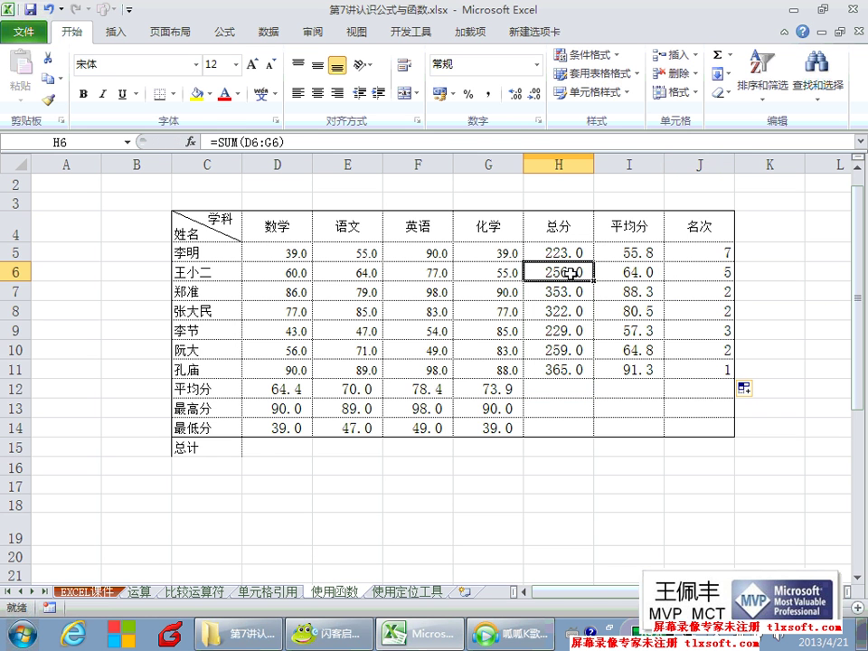
pyautogui.moveTo(570, 274); pyautogui.dragTo(569, 378)
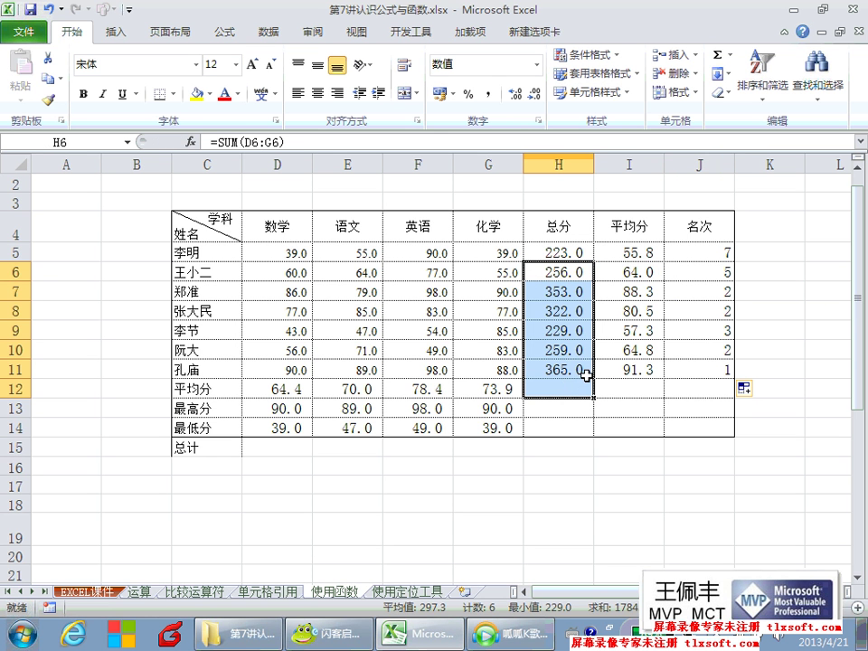
pyautogui.click(651, 310)
pyautogui.doubleClick(687, 310)
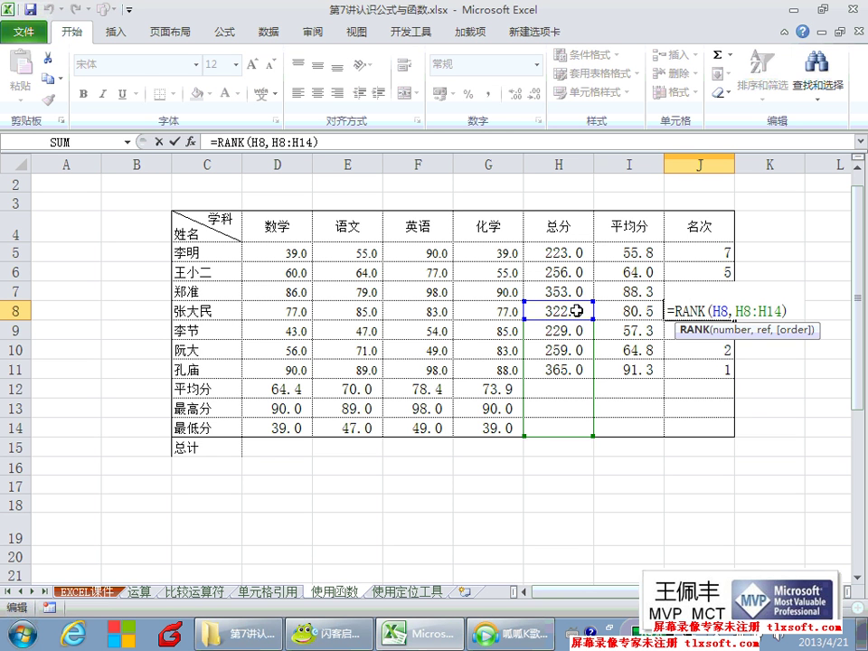
pyautogui.hotkey('ctrl', 'Return')
pyautogui.moveTo(576, 310); pyautogui.dragTo(576, 431)
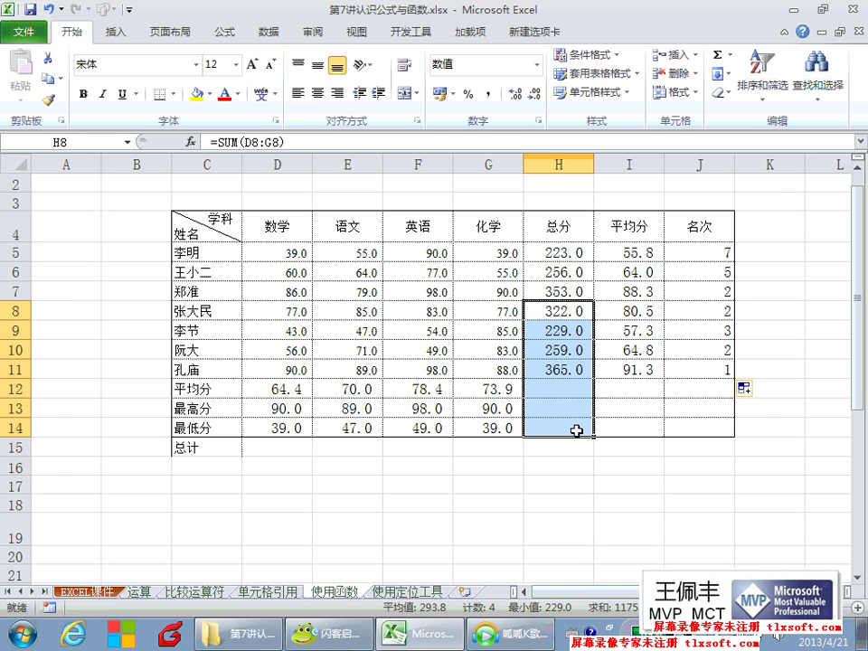
pyautogui.doubleClick(696, 310)
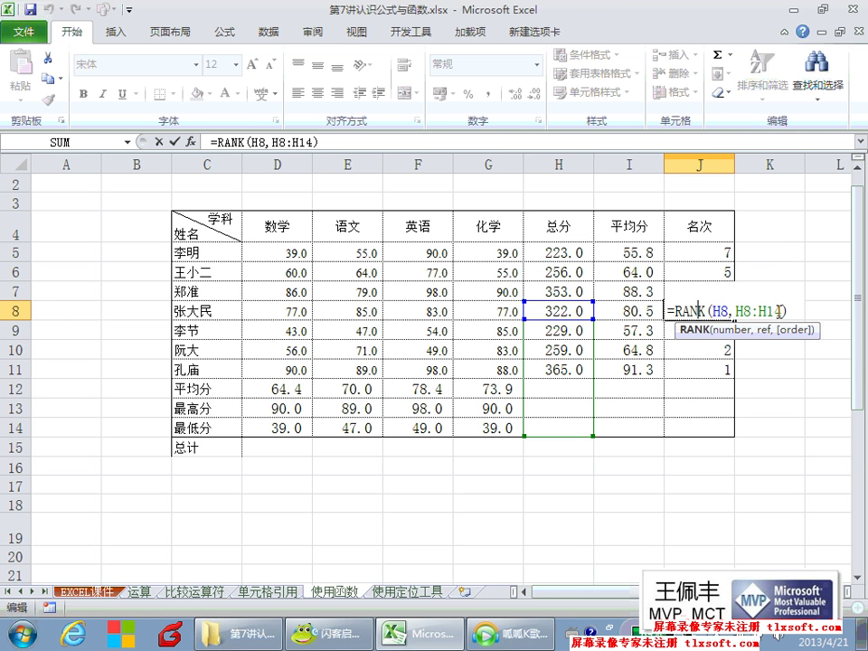
pyautogui.press('Escape')
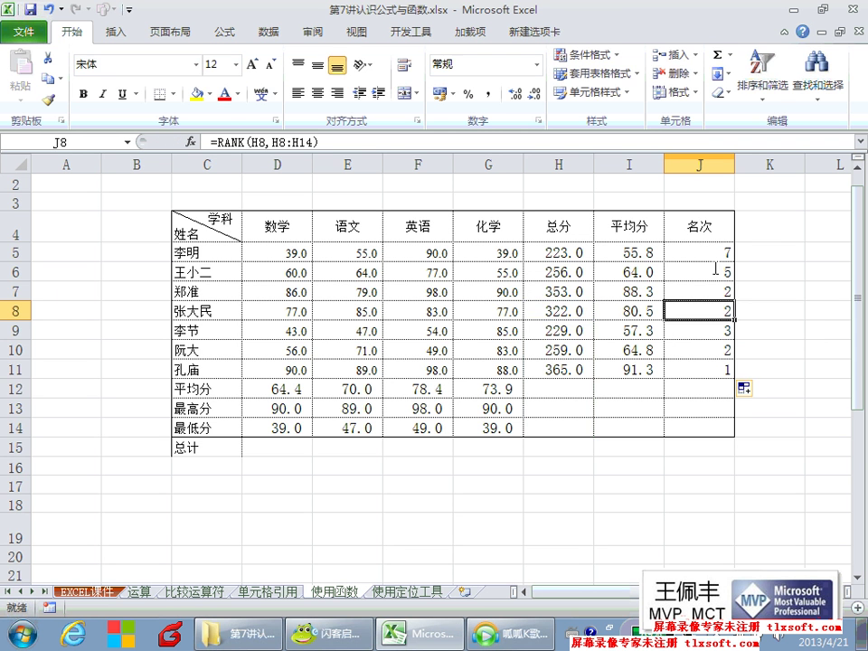
pyautogui.doubleClick(710, 254)
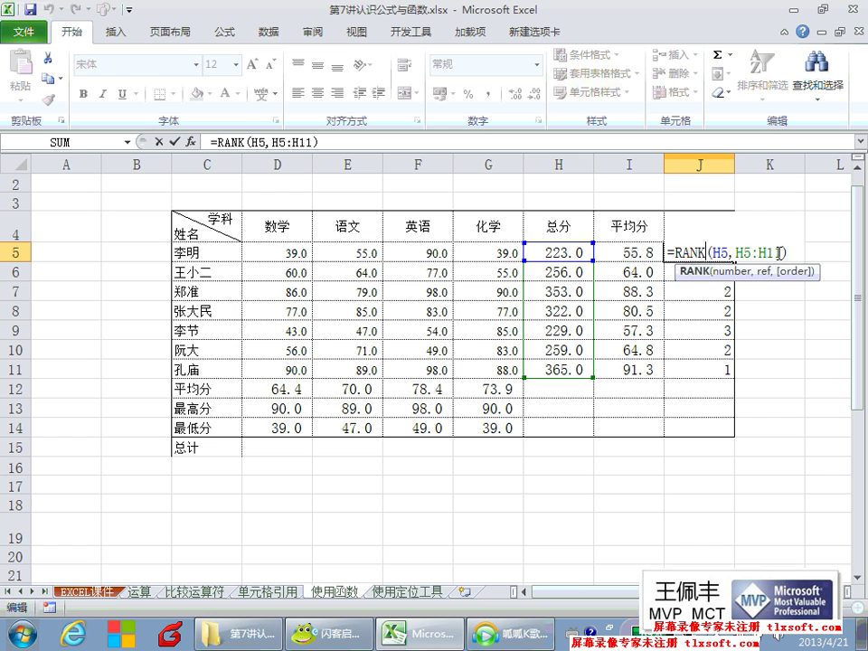
# Change J5's rank range to the absolute reference $H$5:$H$11 with F4.
pyautogui.press('Escape')
pyautogui.doubleClick(716, 253)
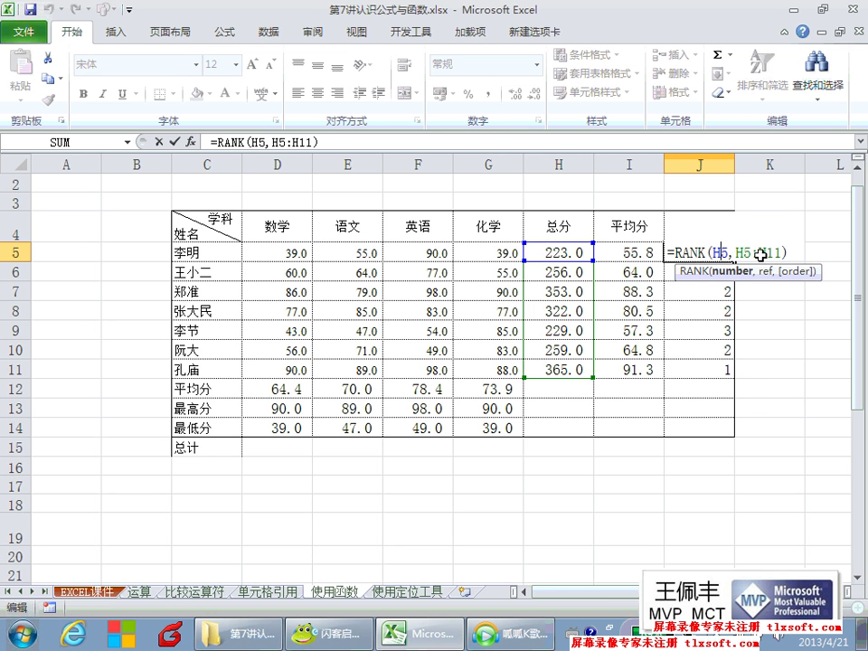
pyautogui.moveTo(779, 253); pyautogui.dragTo(736, 253)
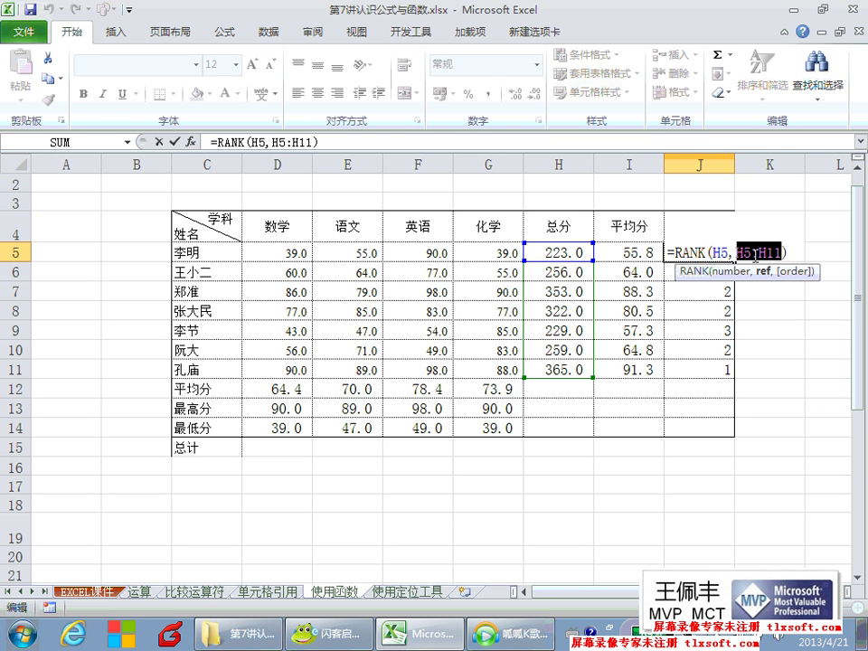
pyautogui.press('F4')
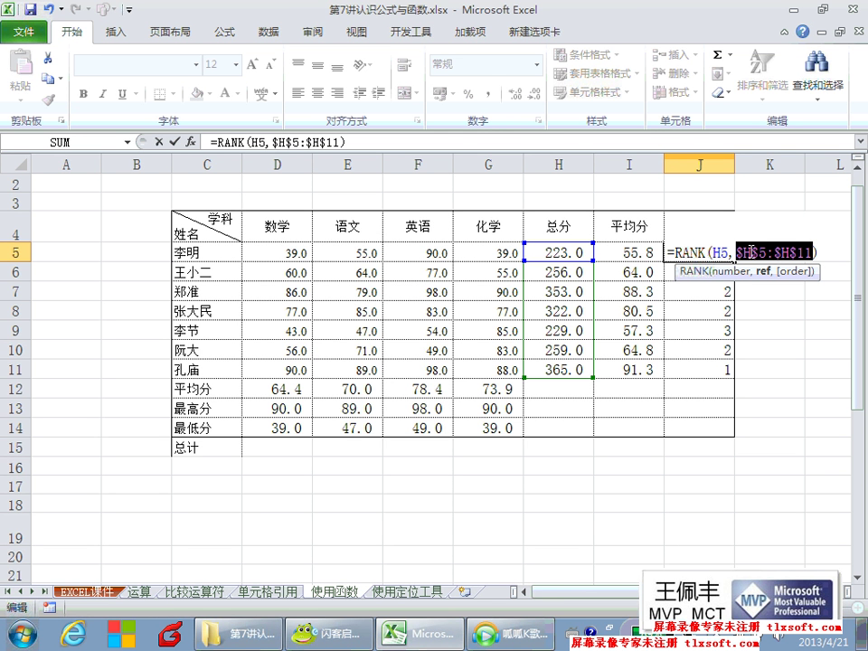
pyautogui.press('Return')
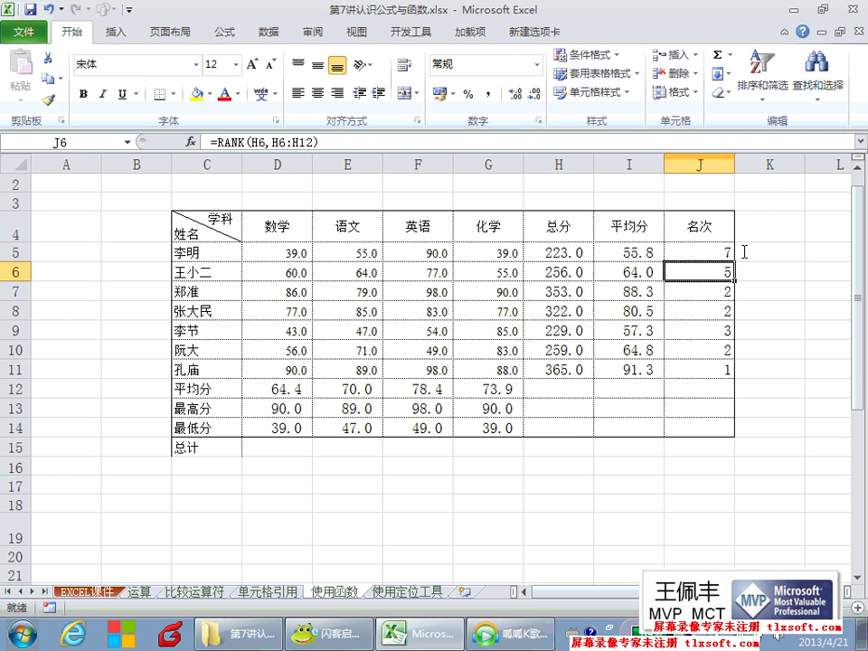
# Fill the corrected formula down to J11 and verify the absolute ranges in J5, J9 and J8.
pyautogui.click(734, 254)
pyautogui.moveTo(734, 261); pyautogui.dragTo(733, 372)
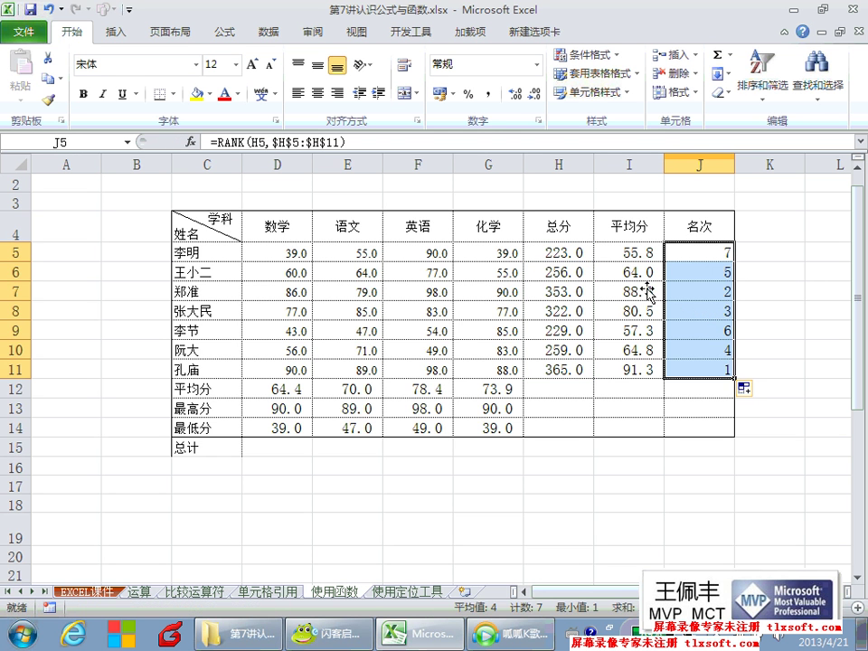
pyautogui.doubleClick(698, 253)
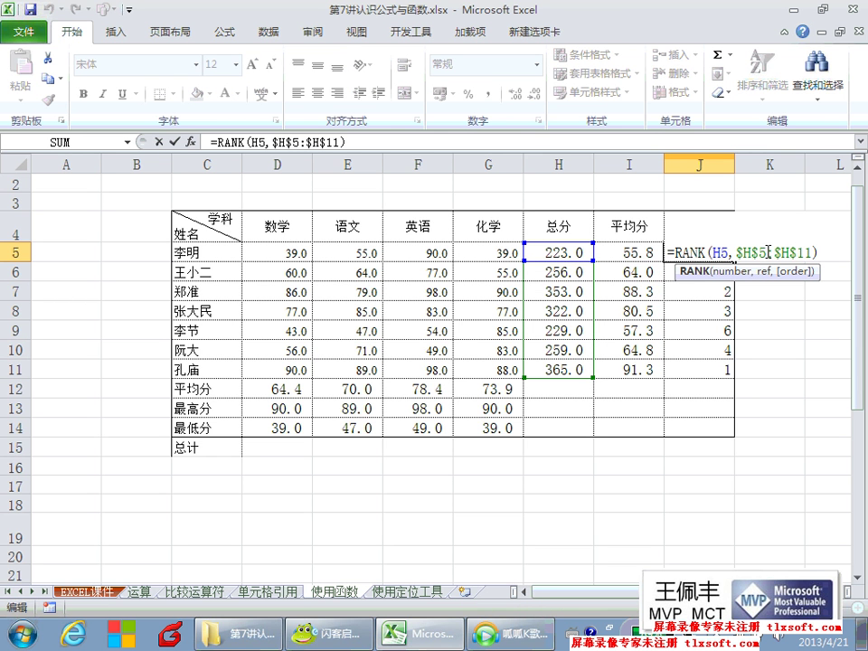
pyautogui.press('Escape')
pyautogui.doubleClick(691, 328)
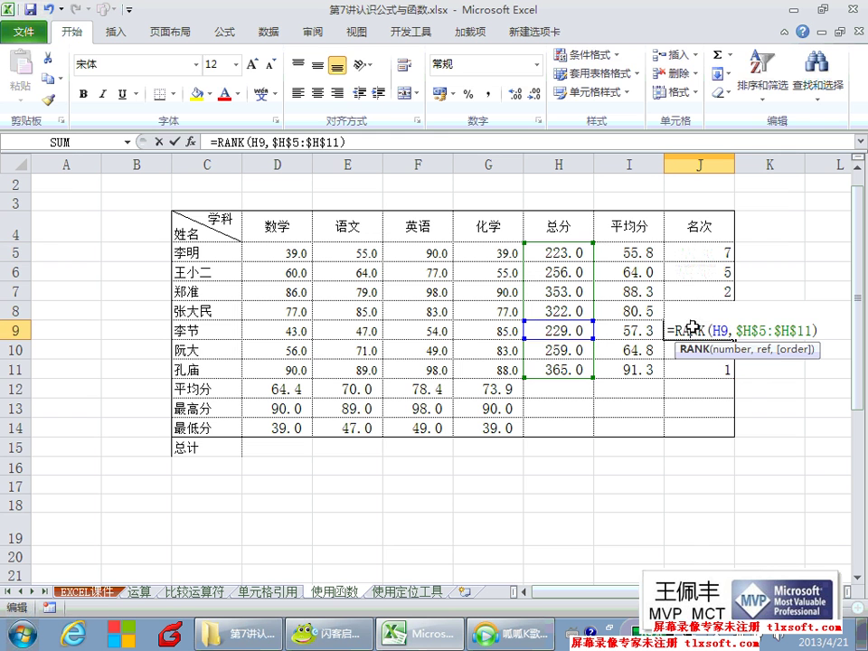
pyautogui.press('Escape')
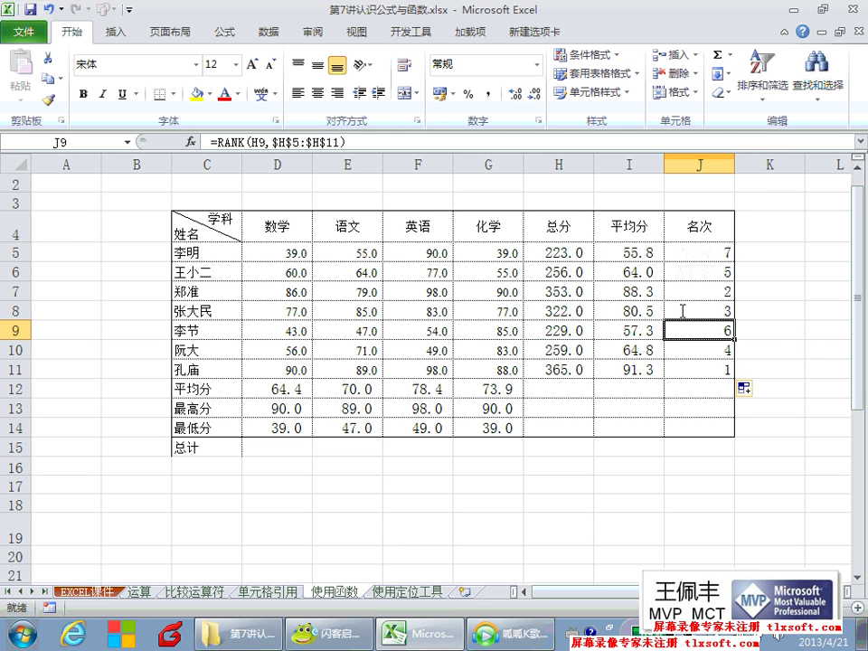
pyautogui.click(680, 309)
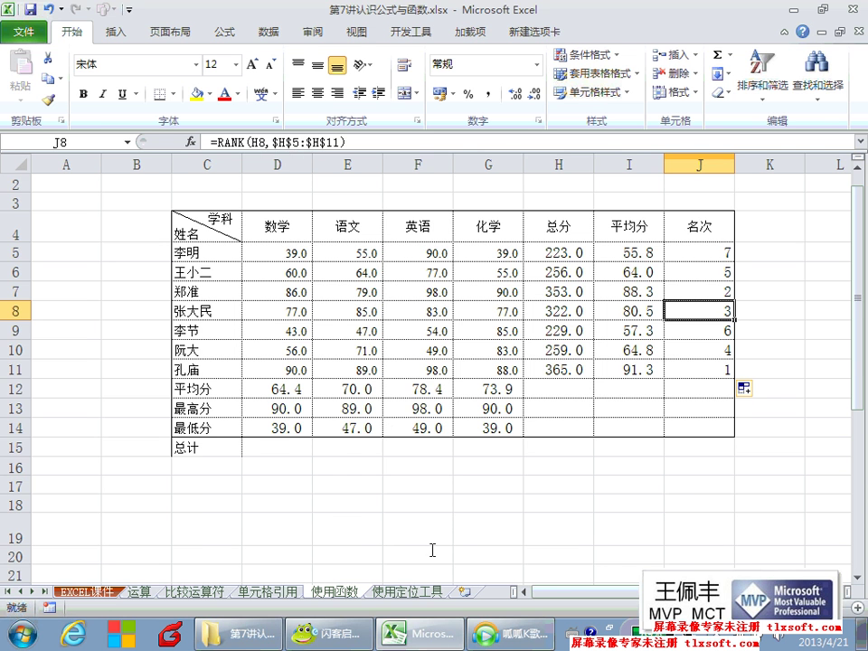
pyautogui.hotkey('alt', 'Tab')
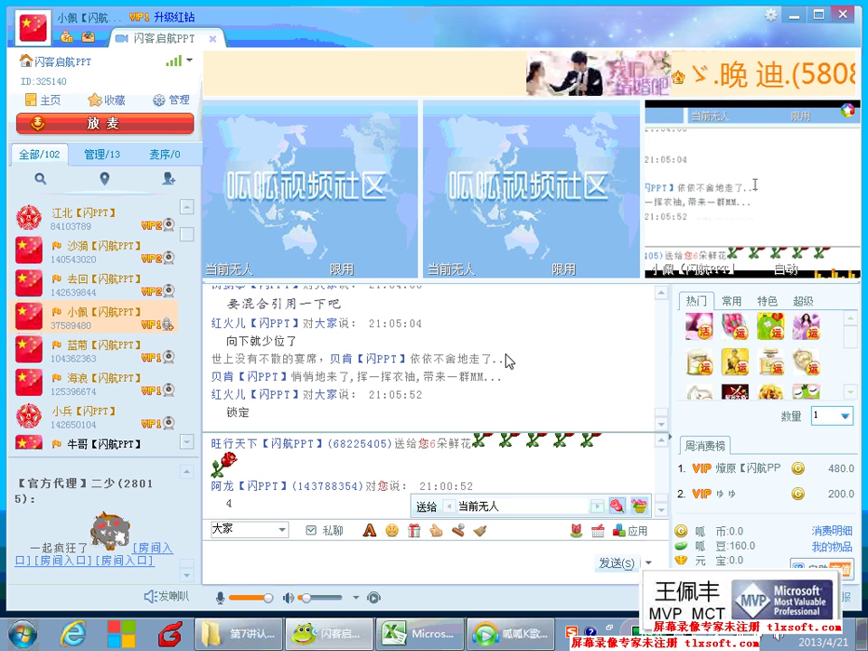
pyautogui.scroll(5, 544, 340)
pyautogui.scroll(2, 543, 342)
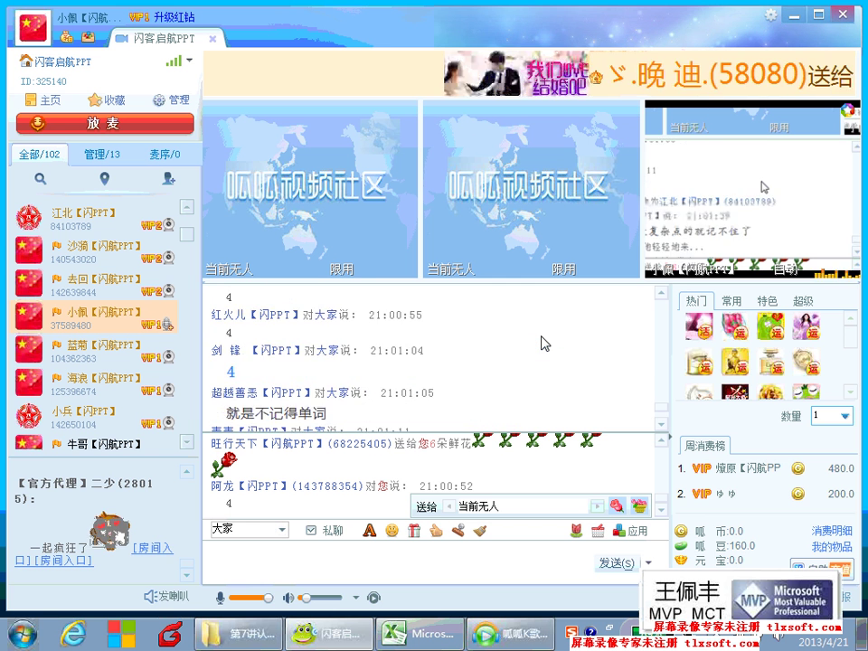
pyautogui.scroll(-3, 543, 342)
pyautogui.scroll(-5, 544, 342)
pyautogui.scroll(-2, 544, 342)
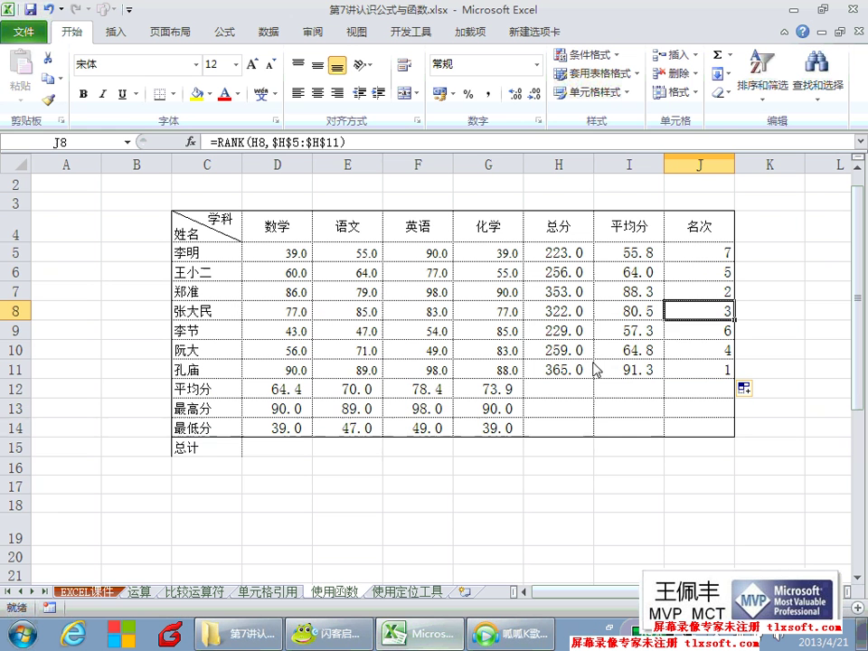
pyautogui.hotkey('alt', 'Tab')
pyautogui.click(703, 254)
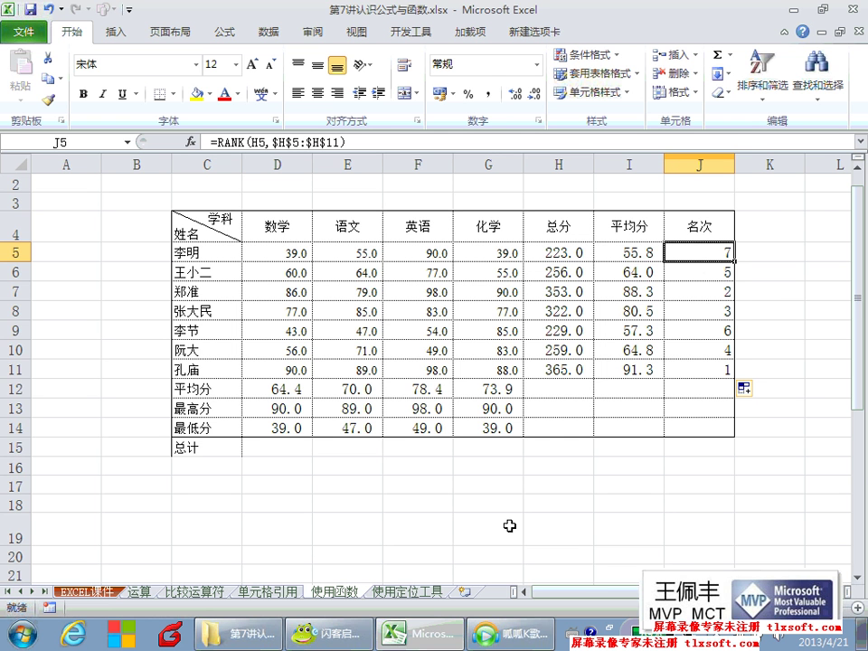
pyautogui.click(400, 633)
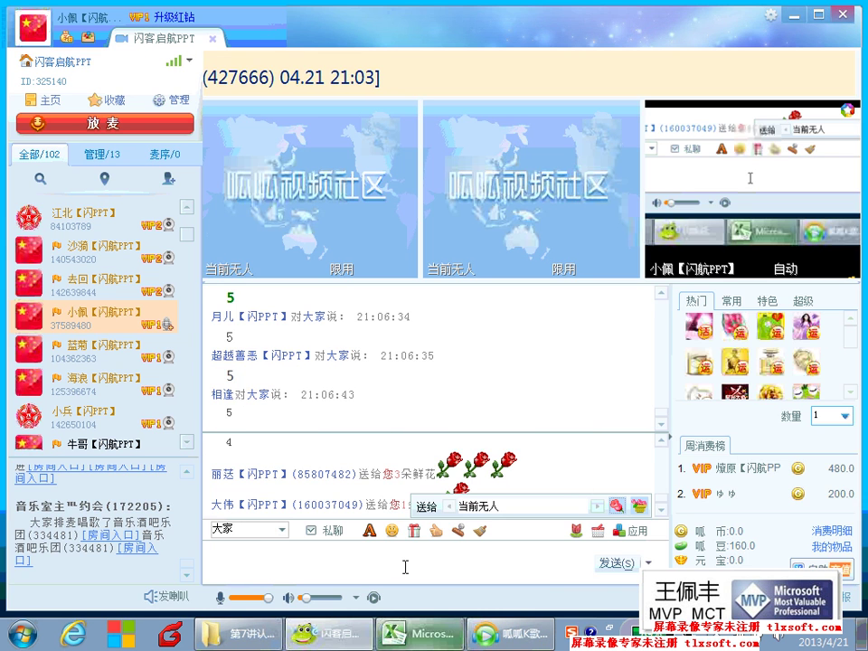
pyautogui.click(409, 636)
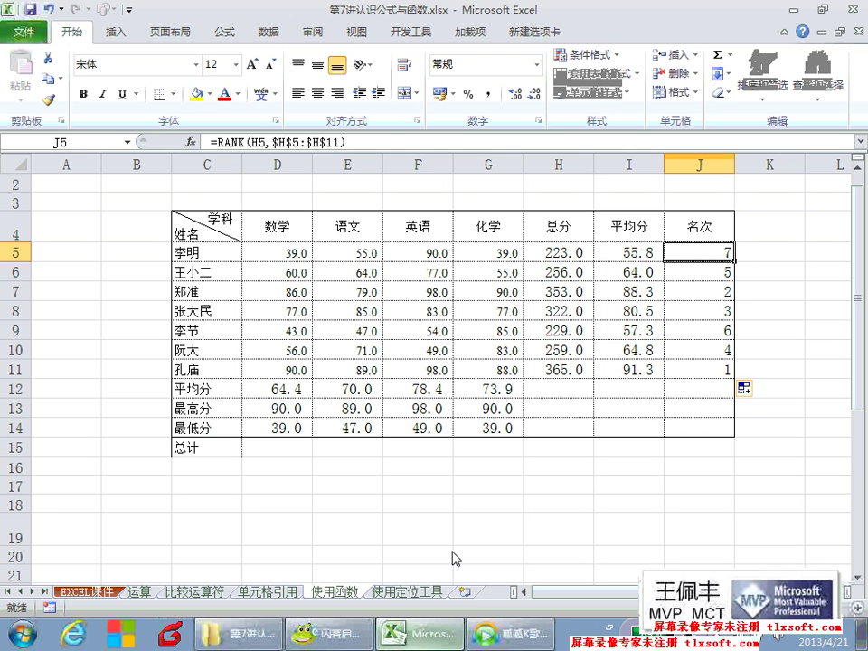
pyautogui.moveTo(330, 142); pyautogui.dragTo(274, 142)
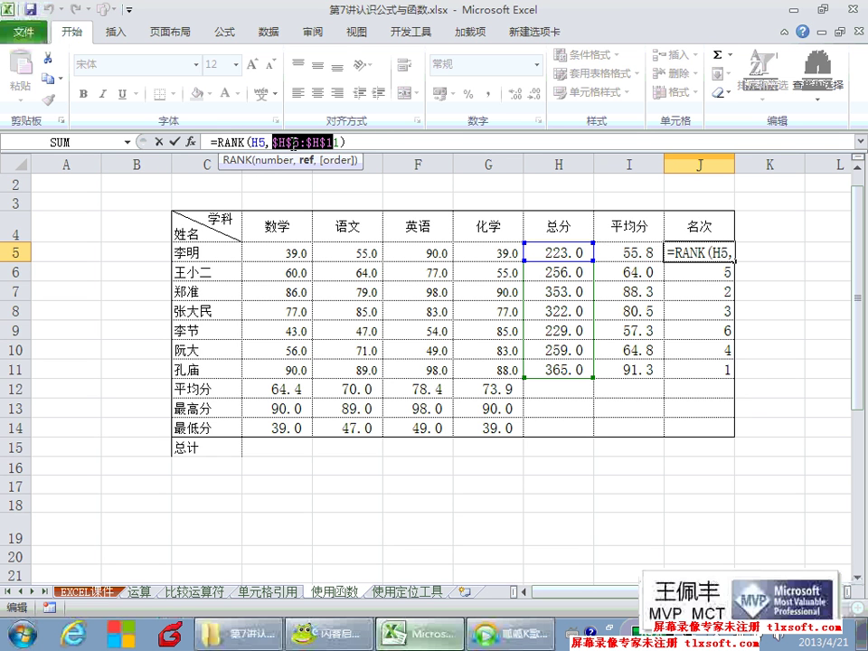
pyautogui.press('Escape')
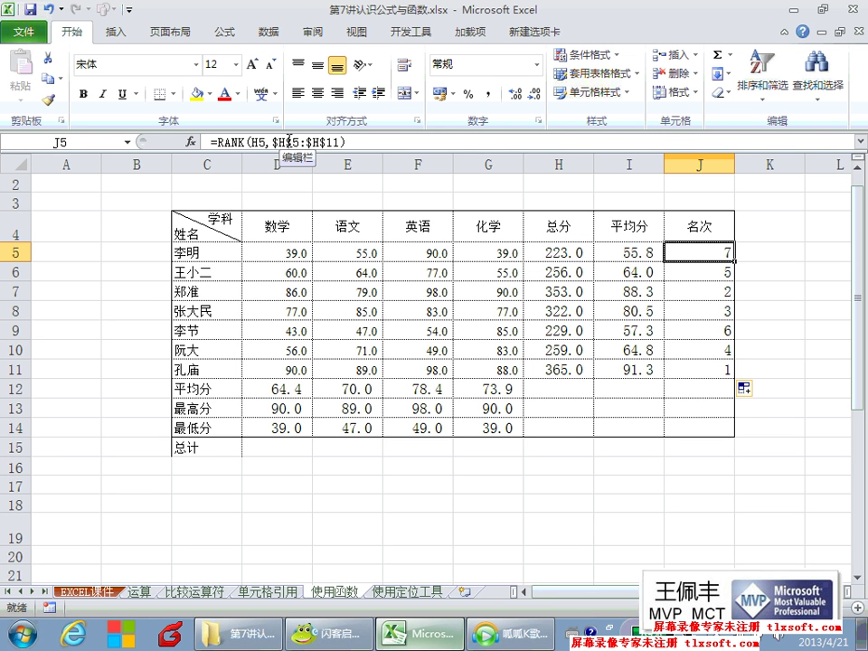
# Examine the rank formulas' fixed $H$5:$H$11 range in the 名次 column, leaving them unchanged.
pyautogui.moveTo(302, 142); pyautogui.dragTo(290, 142)
pyautogui.press('Escape')
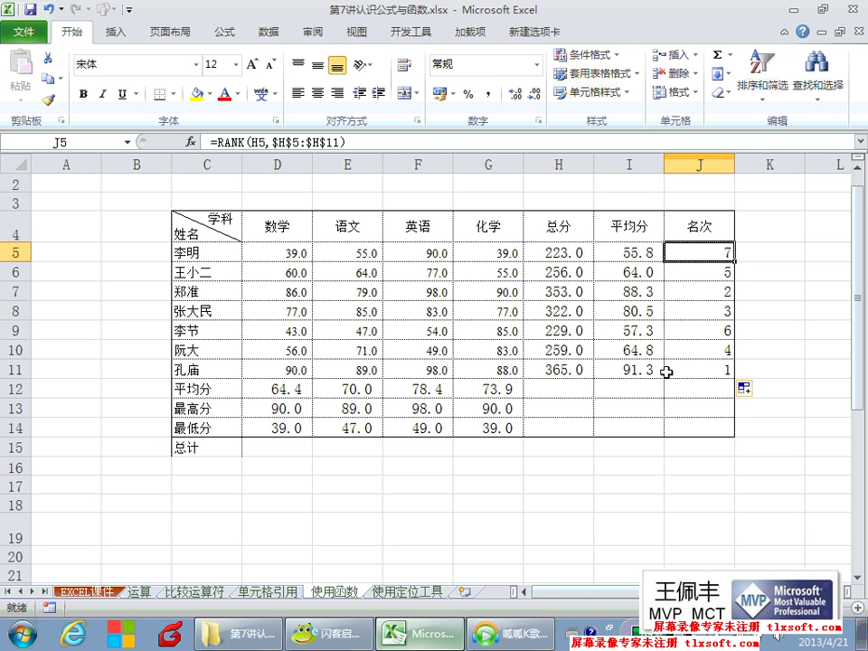
pyautogui.moveTo(698, 251); pyautogui.dragTo(818, 365)
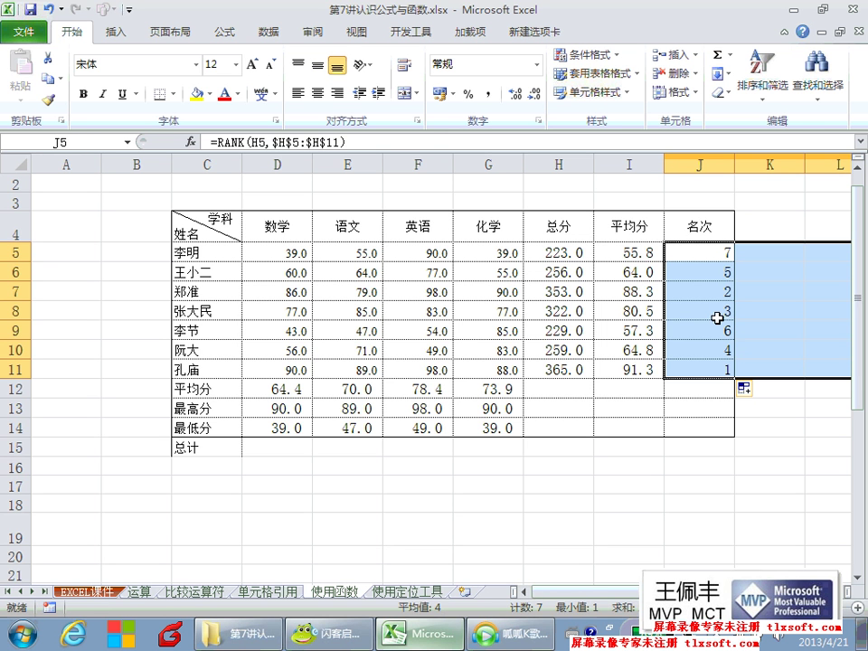
pyautogui.click(717, 319)
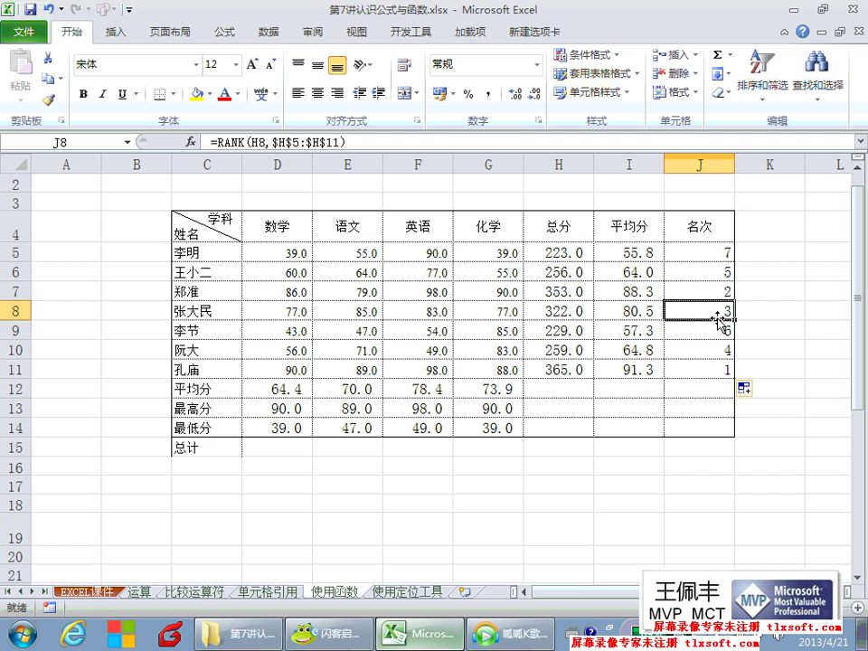
pyautogui.click(702, 253)
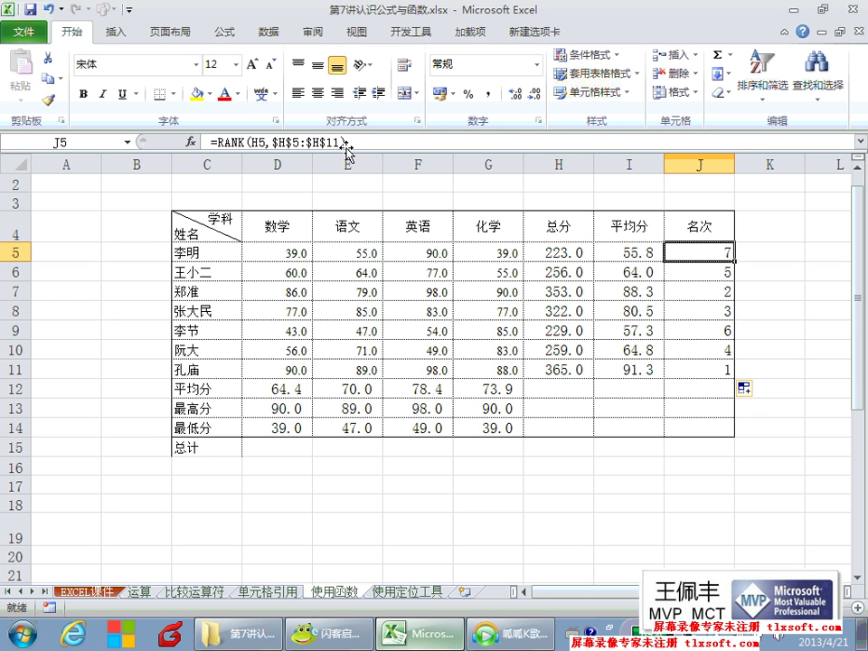
pyautogui.moveTo(307, 142); pyautogui.dragTo(268, 142)
pyautogui.press('Escape')
pyautogui.click(636, 350)
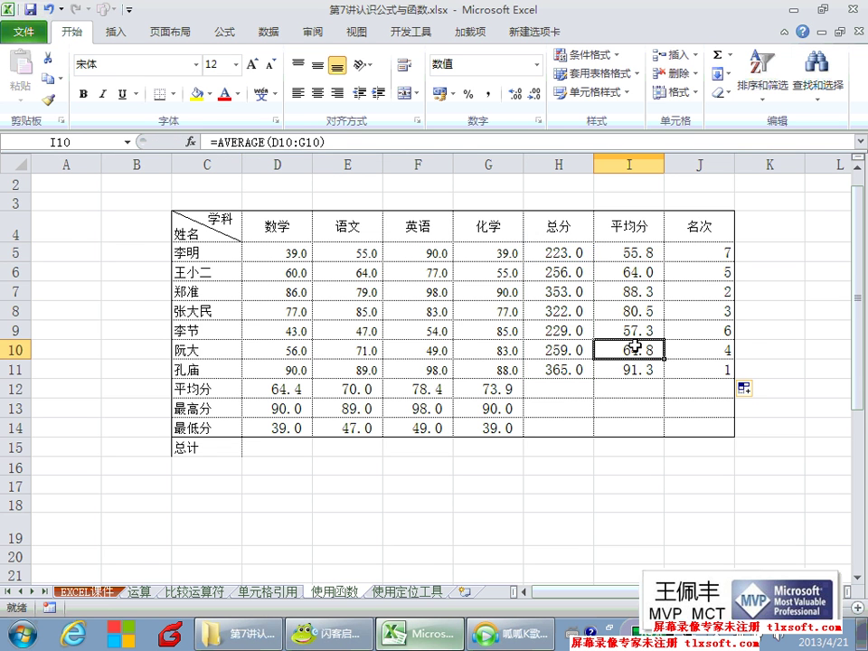
# Glance at the 使用定位工具 sheet and the chat window, then return to the 使用函数 sheet.
pyautogui.click(404, 592)
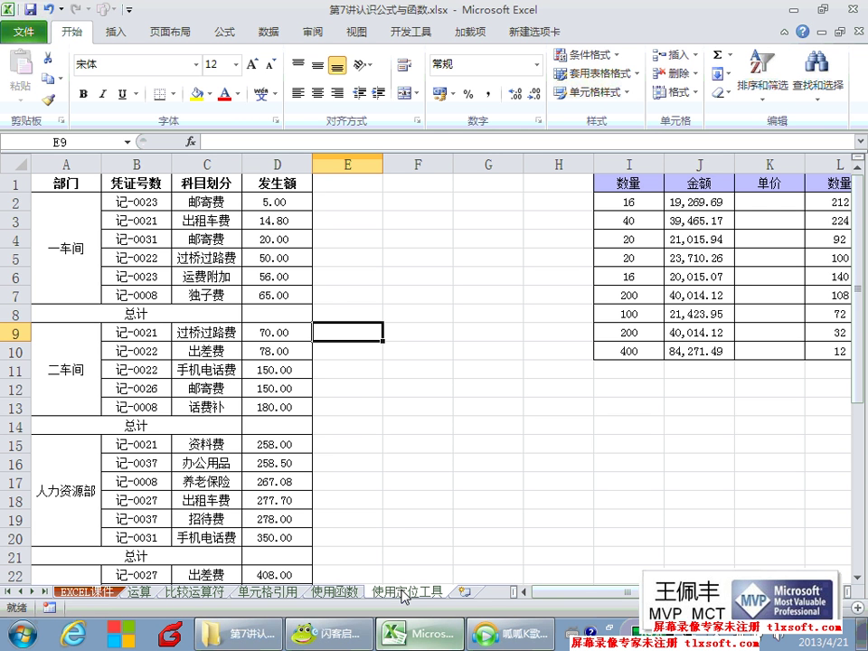
pyautogui.hotkey('alt', 'Tab')
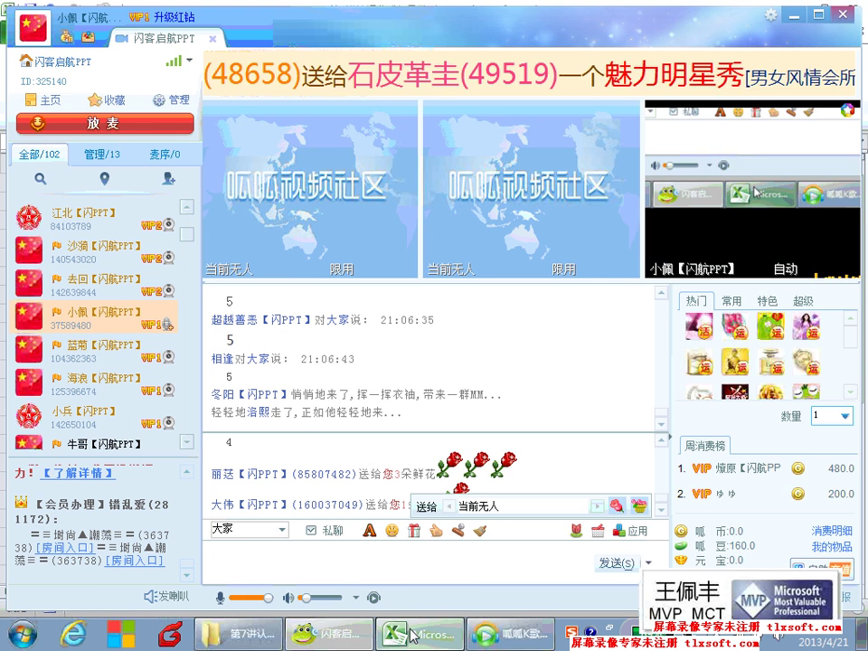
pyautogui.hotkey('alt', 'Tab')
pyautogui.click(335, 593)
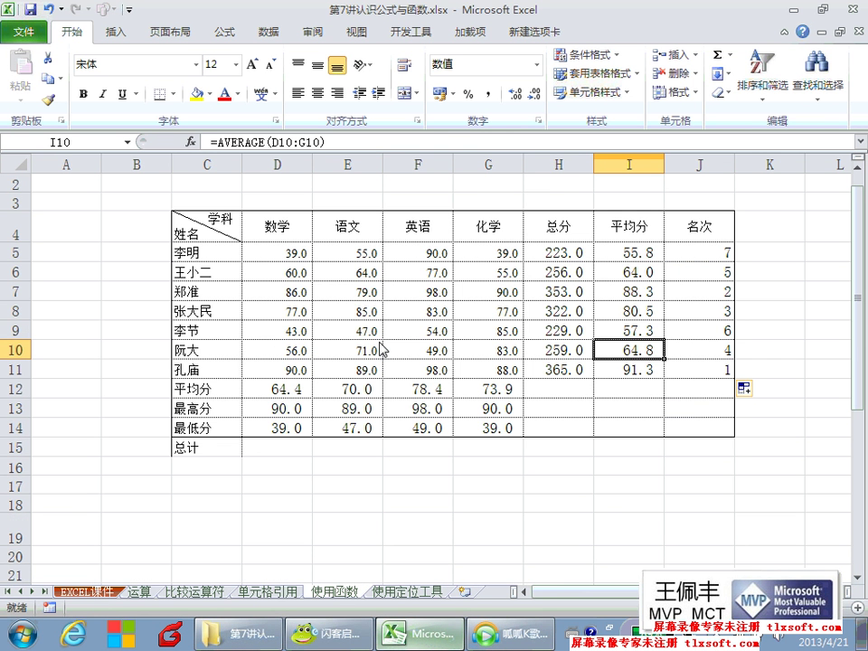
# Delete statistics rows 12–16 (average, highest, lowest and total rows).
pyautogui.moveTo(18, 387); pyautogui.dragTo(20, 457)
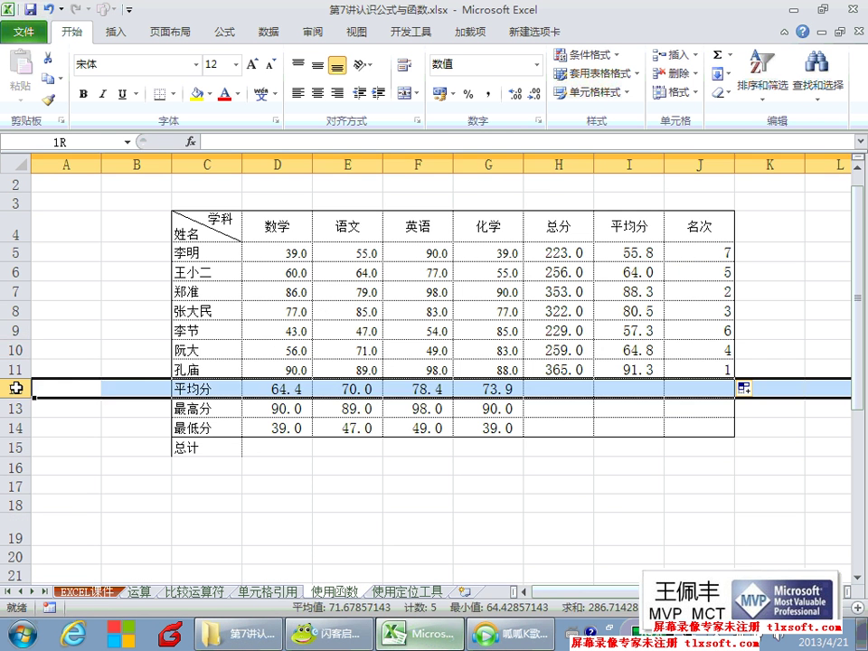
pyautogui.rightClick(14, 425)
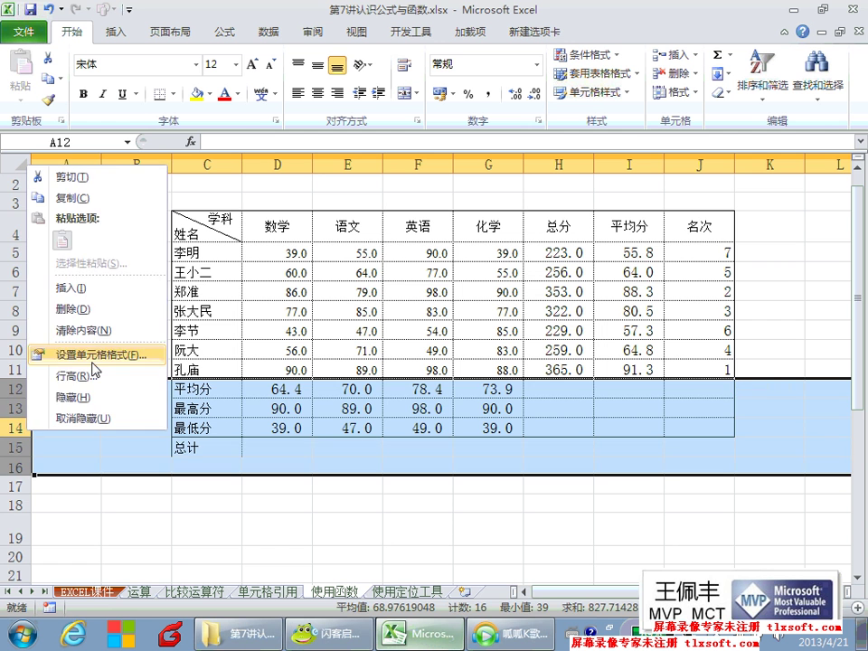
pyautogui.click(111, 307)
# Delete the 总分, 平均分 and 名次 columns H–J.
pyautogui.moveTo(558, 164); pyautogui.dragTo(716, 161)
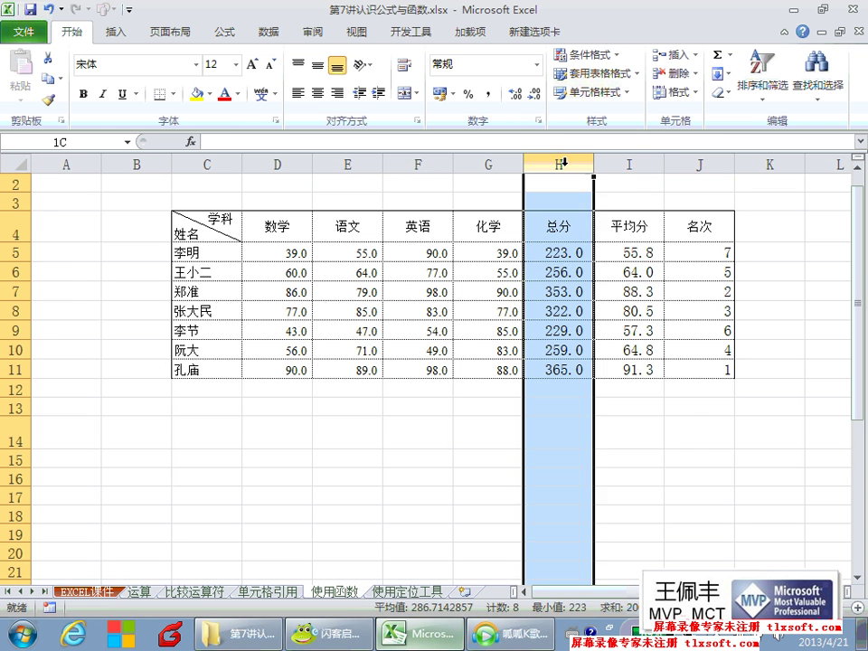
pyautogui.rightClick(716, 161)
pyautogui.click(765, 307)
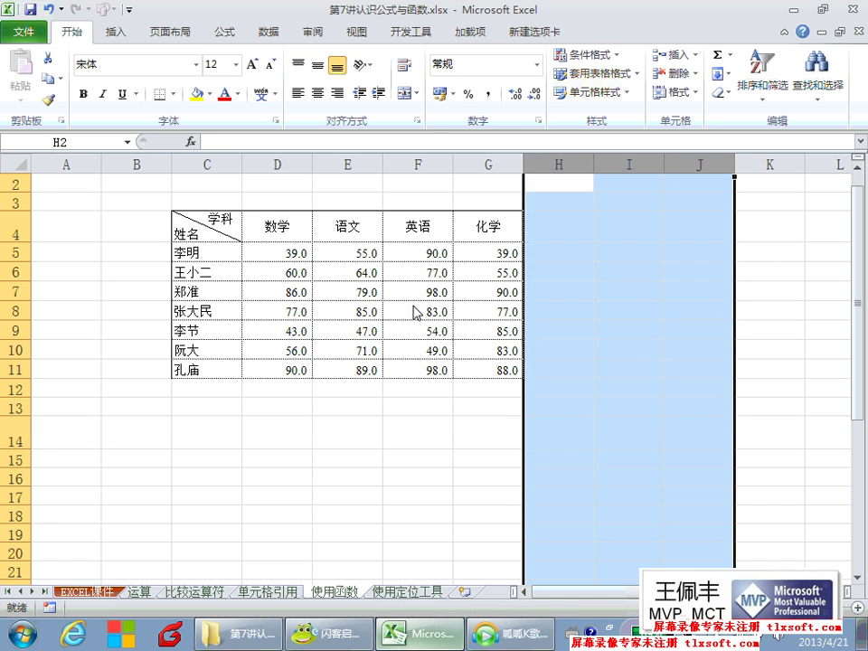
pyautogui.click(352, 309)
# Select the 数学 scores, then pick cell C12 beneath the names.
pyautogui.moveTo(281, 253); pyautogui.dragTo(288, 366)
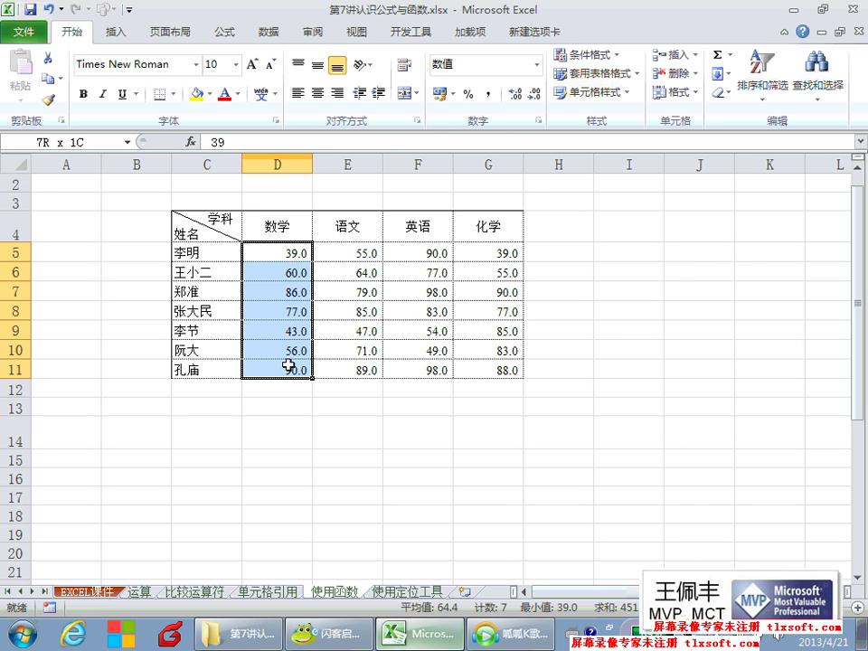
pyautogui.moveTo(281, 250); pyautogui.dragTo(288, 365)
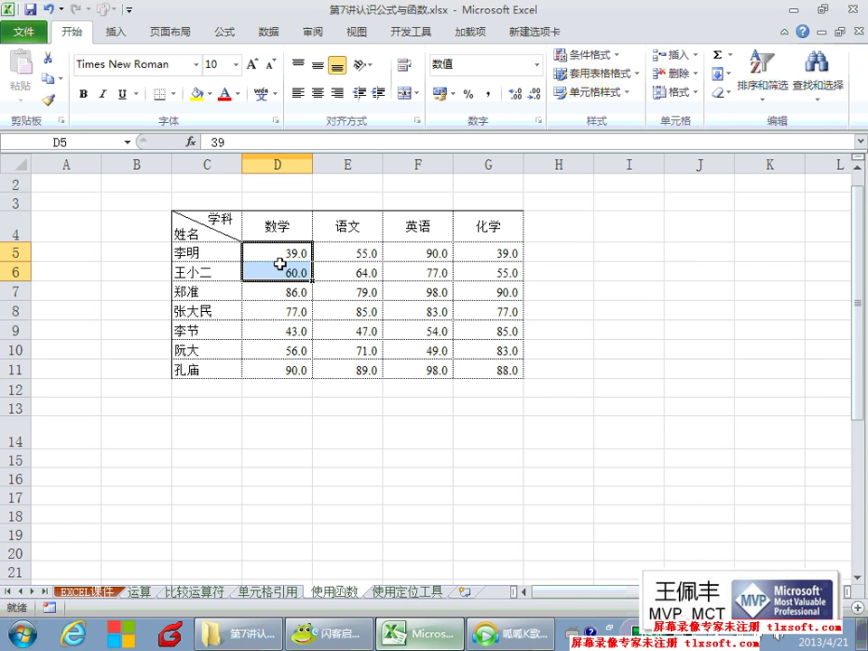
pyautogui.click(221, 394)
# Enter the label 总和 in C12 and select D12 for the 数学 total.
pyautogui.write('zong')
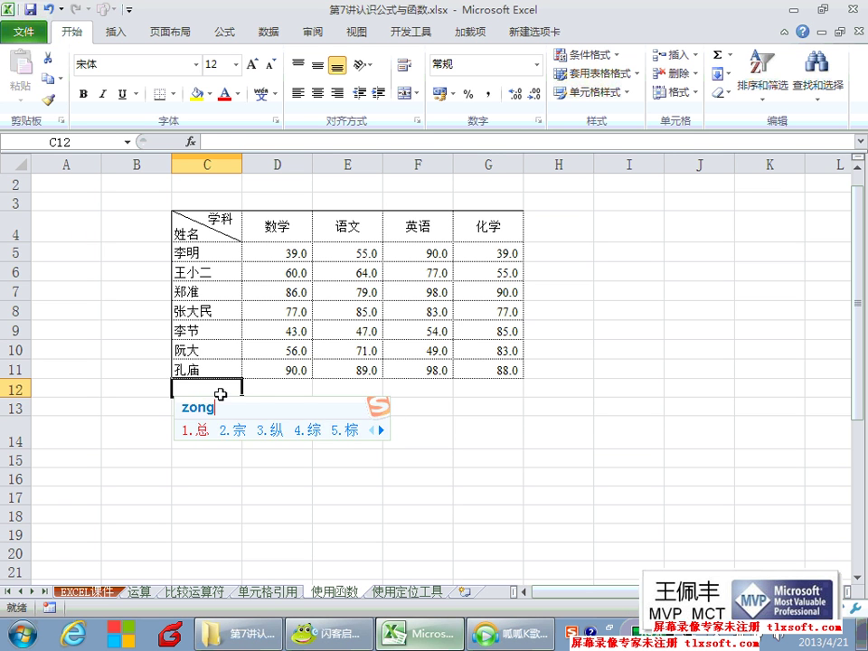
pyautogui.write('总和')
pyautogui.press('Return')
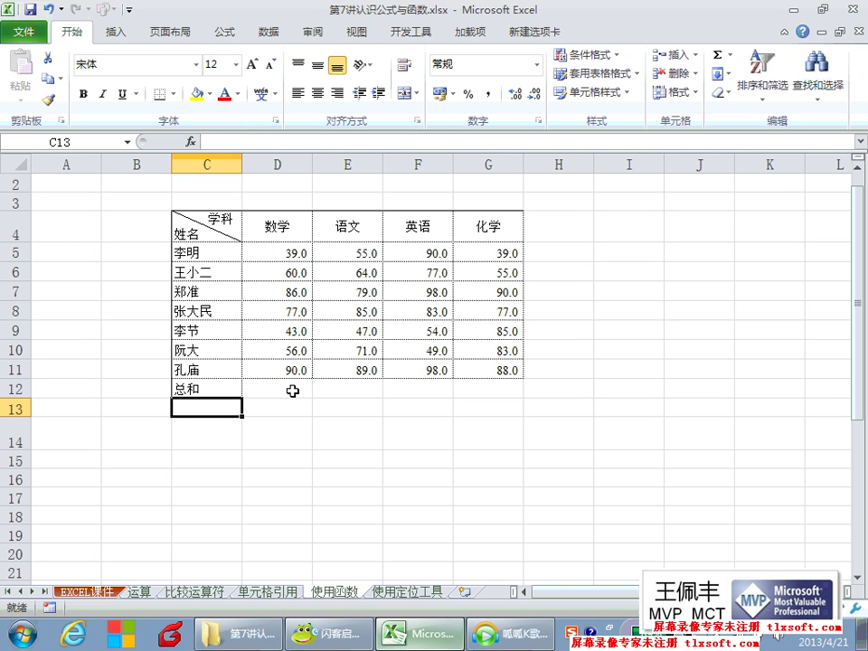
pyautogui.click(291, 390)
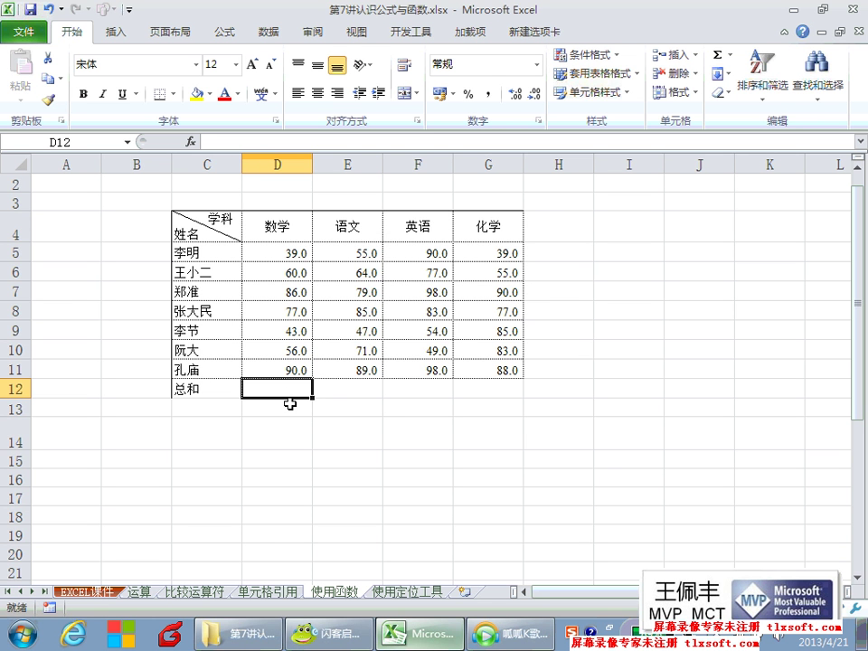
pyautogui.click(291, 403)
pyautogui.click(288, 388)
pyautogui.moveTo(277, 271); pyautogui.dragTo(297, 355)
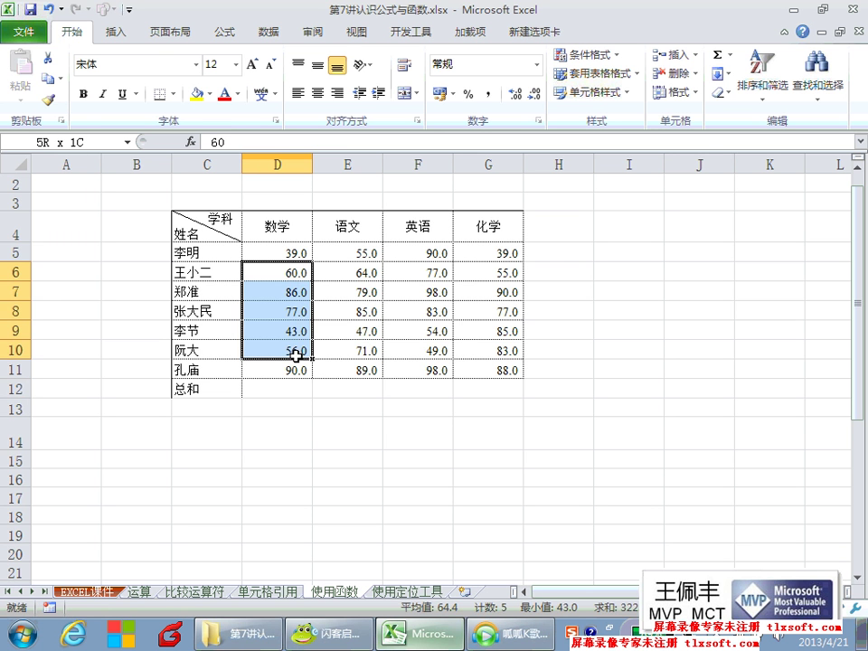
pyautogui.moveTo(281, 252); pyautogui.dragTo(283, 368)
pyautogui.click(286, 388)
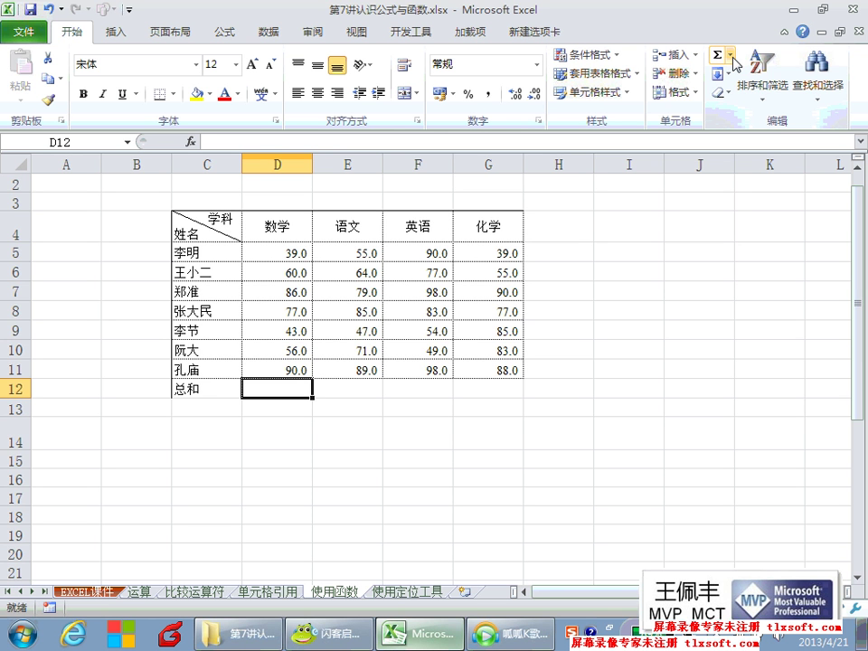
# AutoSum D12 to =SUM(D5:D11) giving 451.0, then fill it across to G12.
pyautogui.click(730, 56)
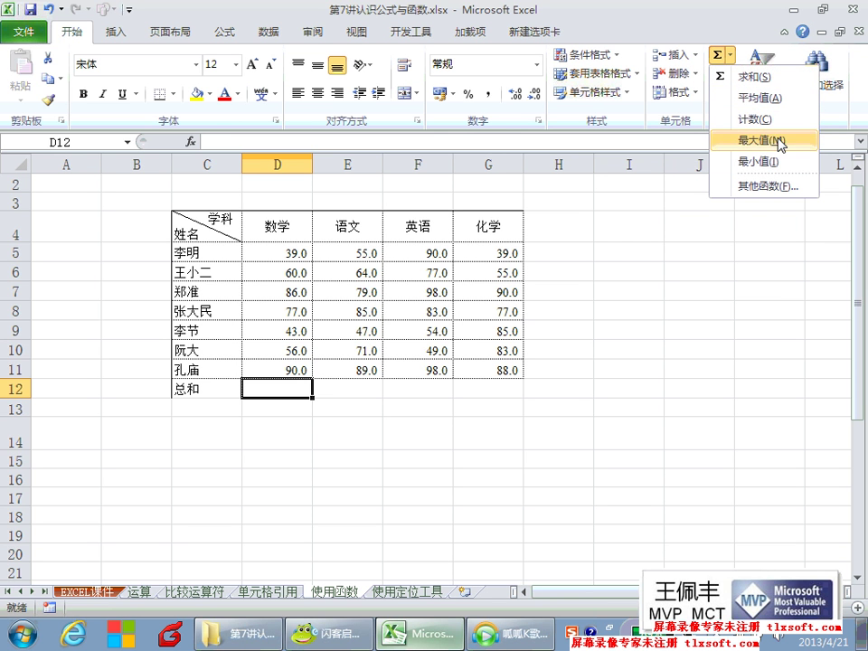
pyautogui.click(752, 77)
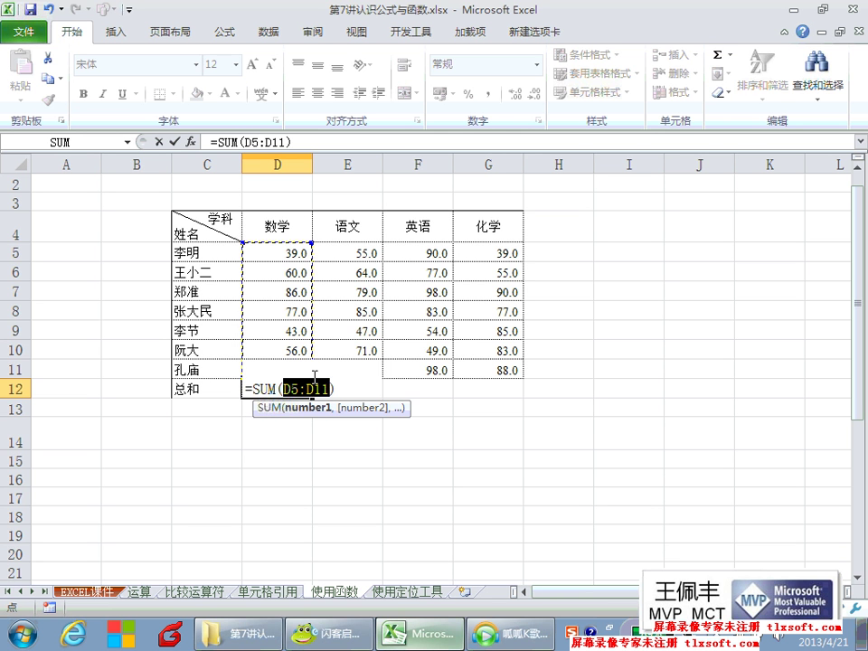
pyautogui.press('Return')
pyautogui.click(286, 388)
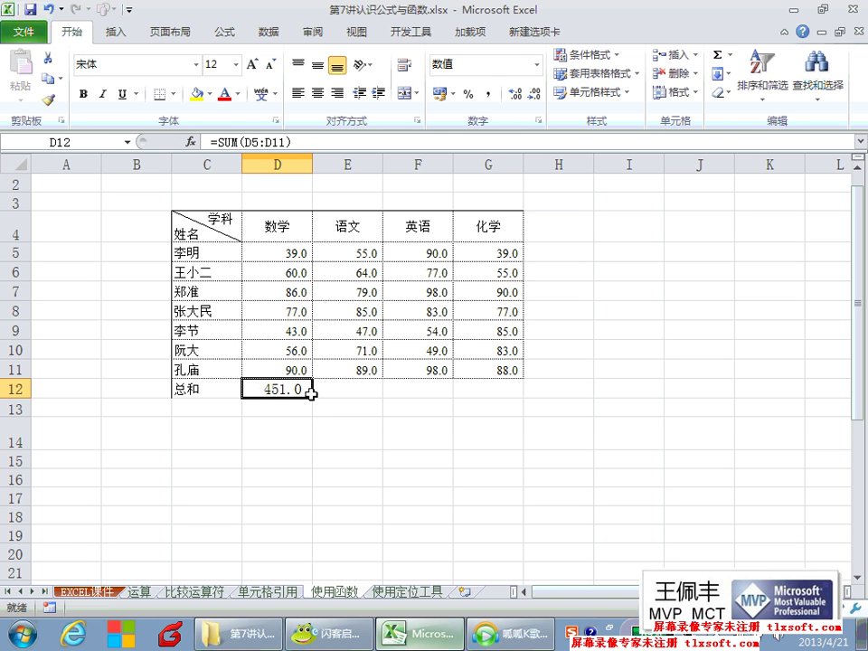
pyautogui.moveTo(311, 396); pyautogui.dragTo(493, 389)
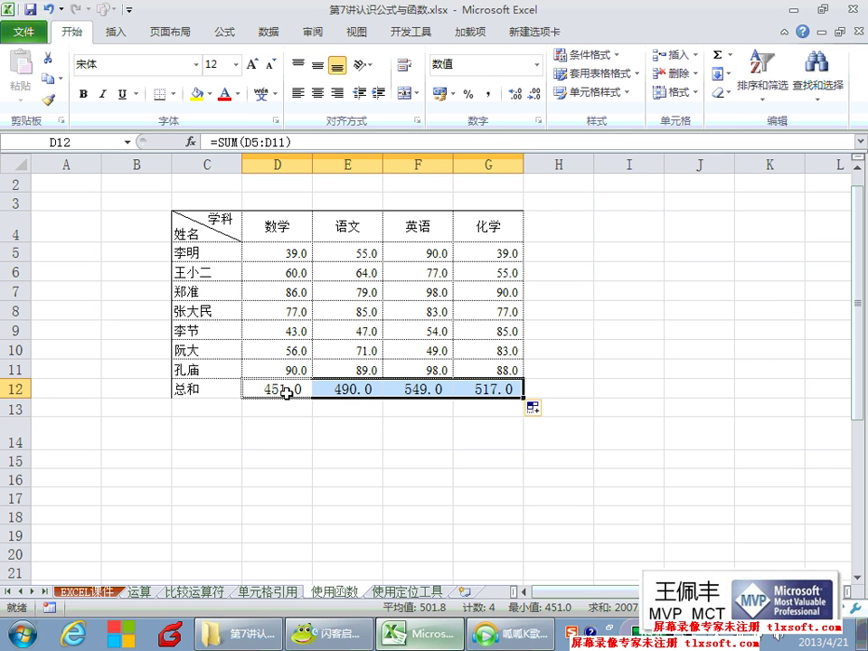
pyautogui.click(730, 55)
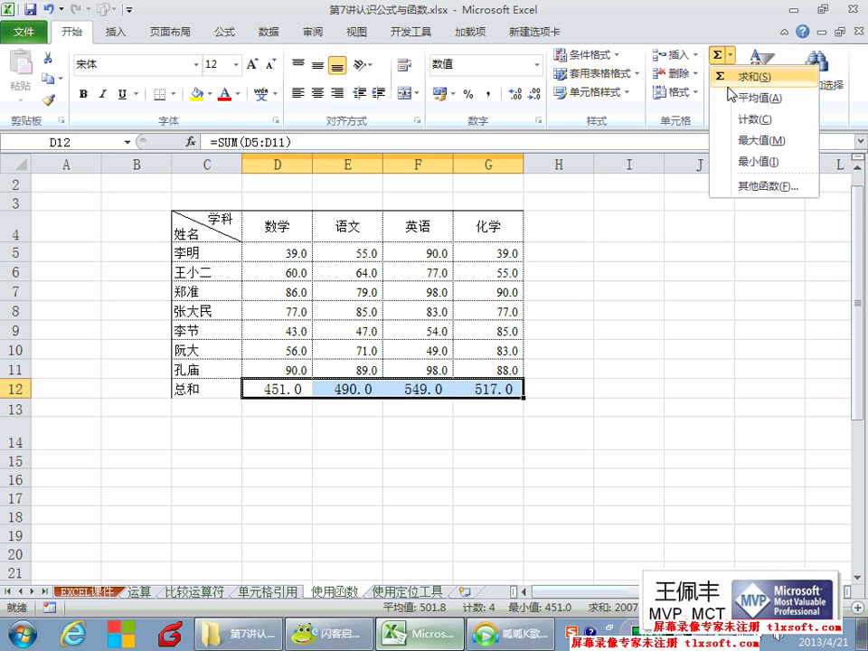
# Clear the four SUM totals from the 总和 row D12:G12.
pyautogui.moveTo(286, 392); pyautogui.dragTo(459, 381)
pyautogui.press('Delete')
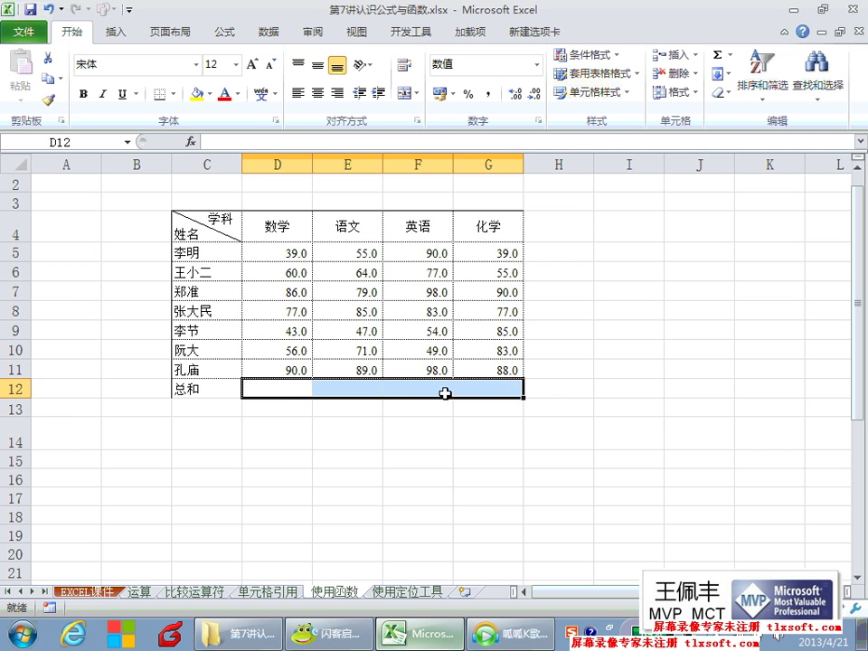
pyautogui.click(294, 387)
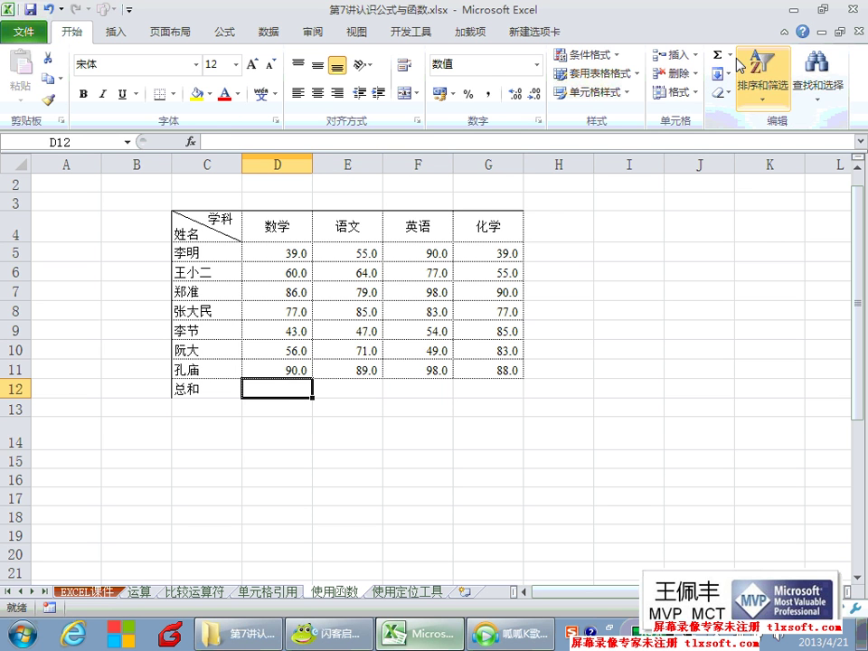
# Try an AutoSum of the first student's four scores in H5, then cancel it.
pyautogui.click(537, 248)
pyautogui.click(289, 247)
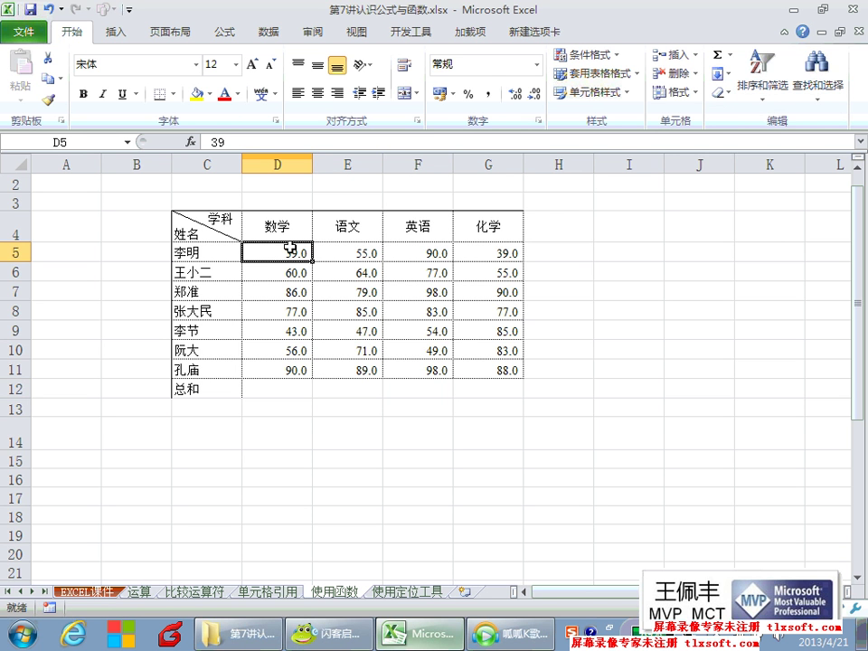
pyautogui.moveTo(289, 246); pyautogui.dragTo(476, 250)
pyautogui.click(542, 253)
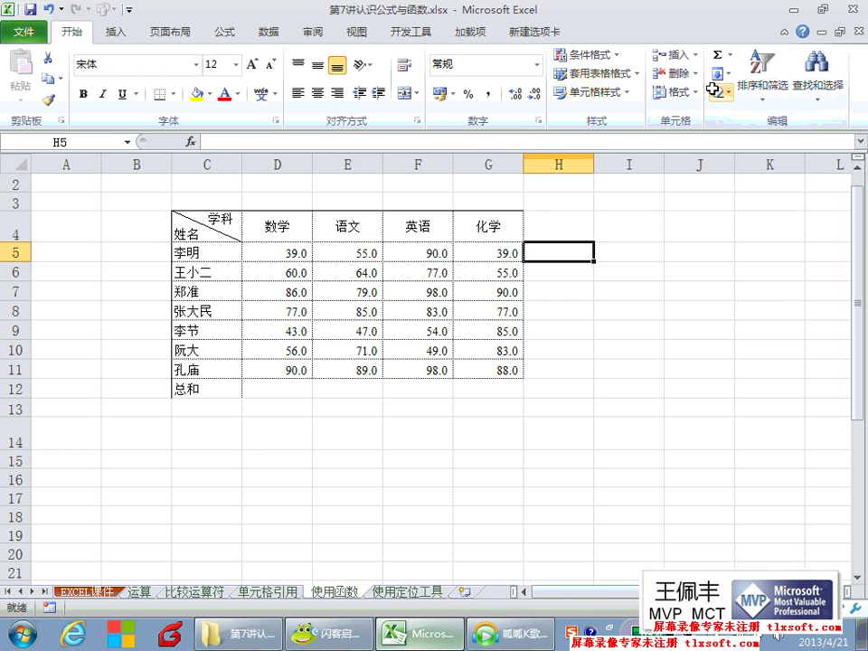
pyautogui.click(728, 55)
pyautogui.click(750, 76)
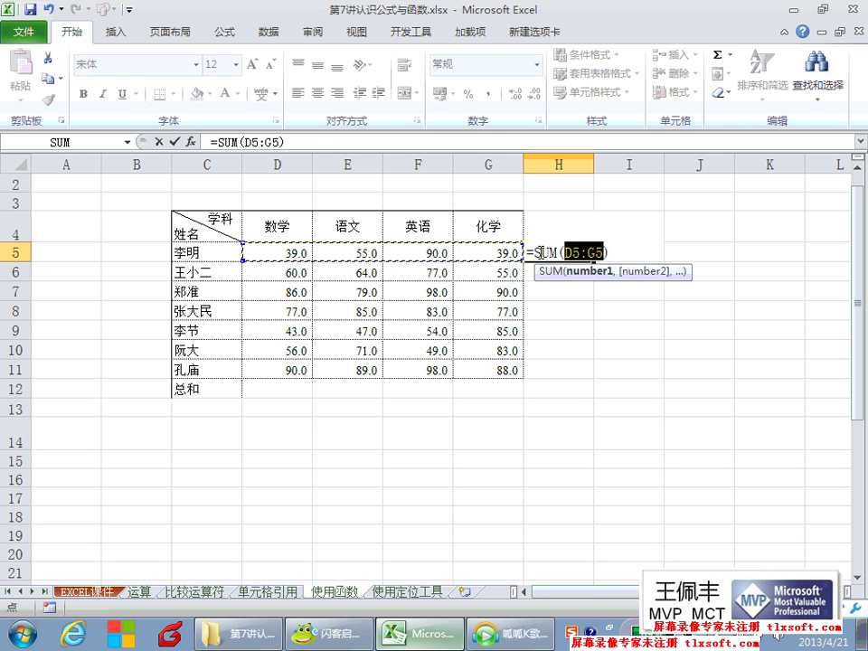
pyautogui.press('Escape')
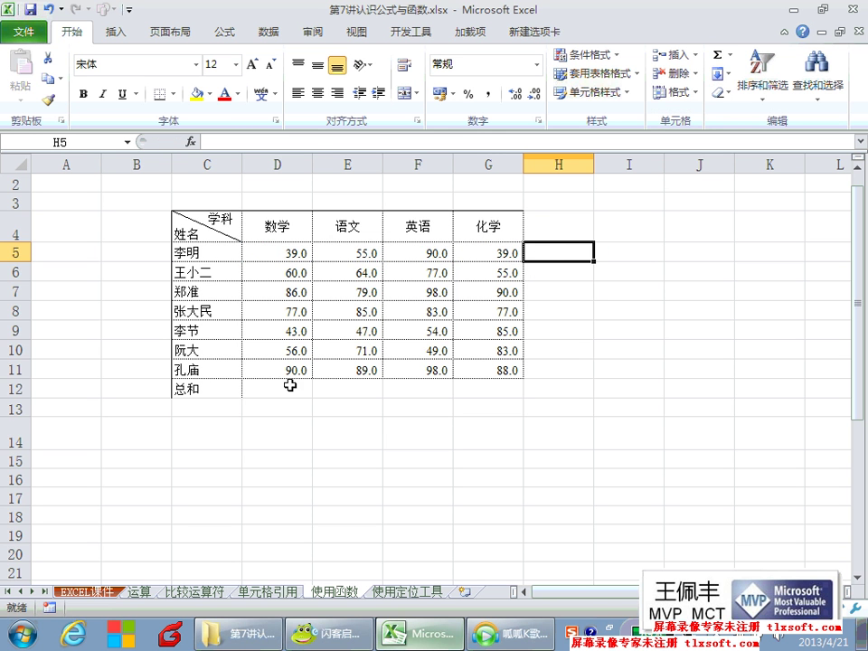
# Reselect the empty 数学 total cell D12 and open the AutoSum function list.
pyautogui.moveTo(290, 386); pyautogui.dragTo(276, 253)
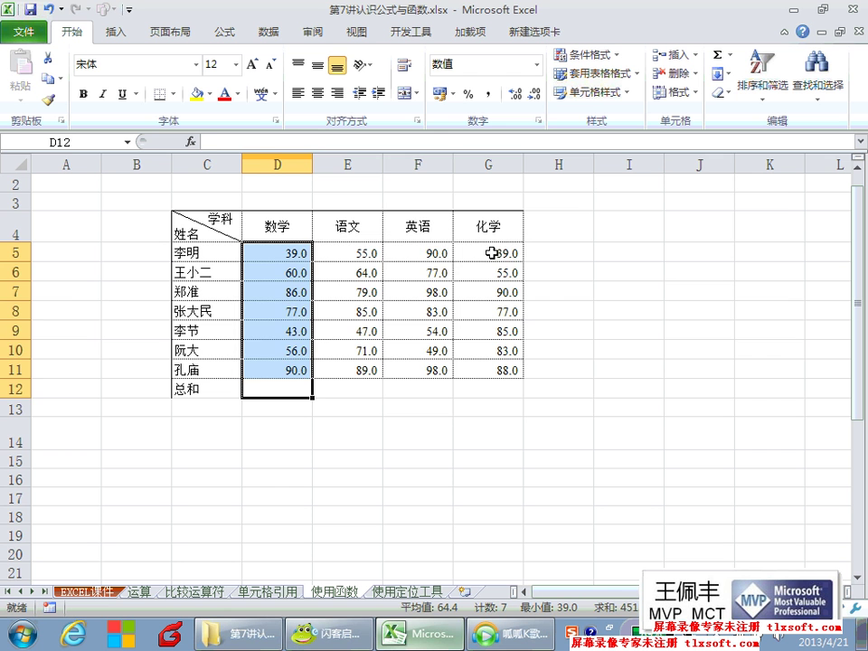
pyautogui.moveTo(492, 253); pyautogui.dragTo(285, 259)
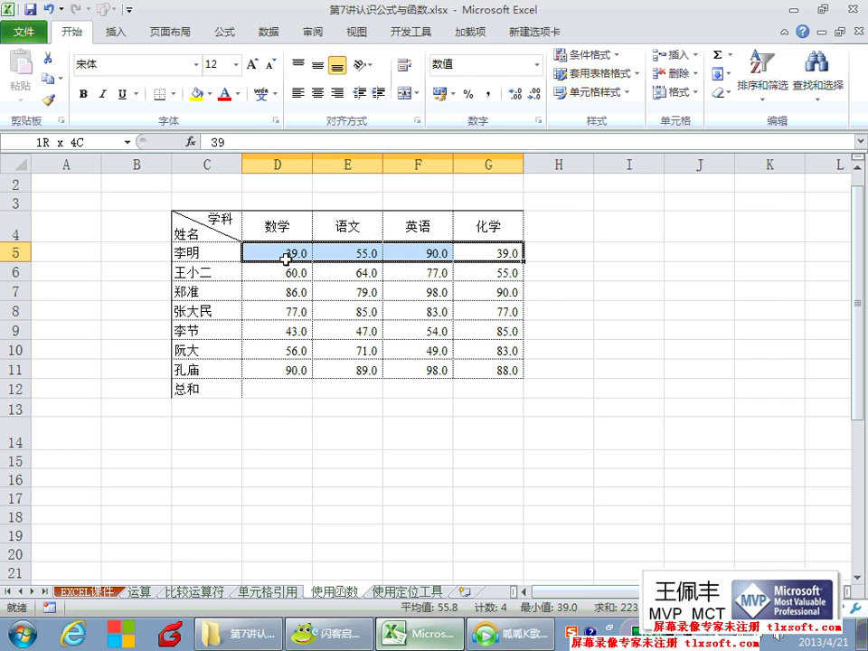
pyautogui.click(280, 388)
pyautogui.click(730, 56)
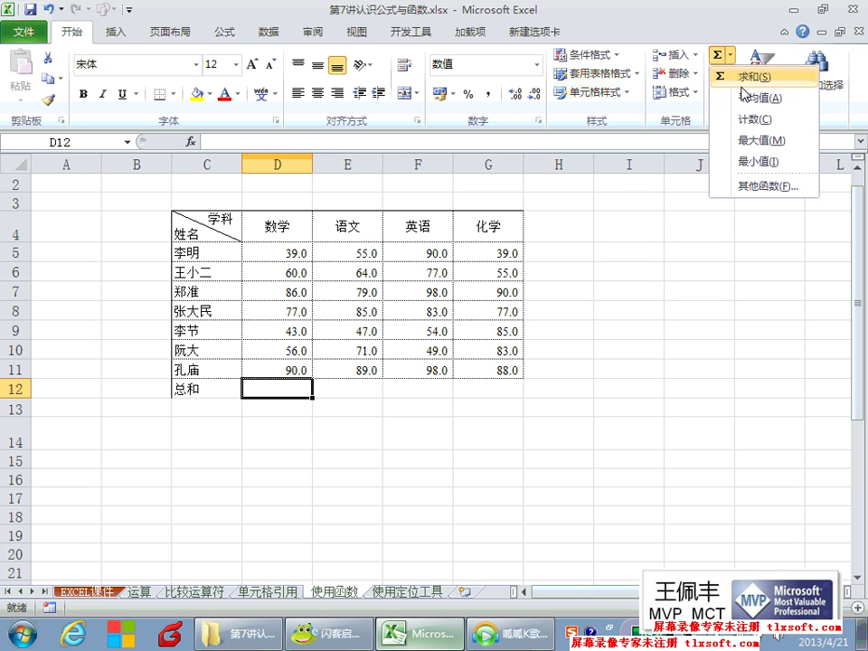
# Preview =SUM(D5:D11) in D12, highlighting the SUM name and D5:D11 range, then discard it.
pyautogui.click(729, 78)
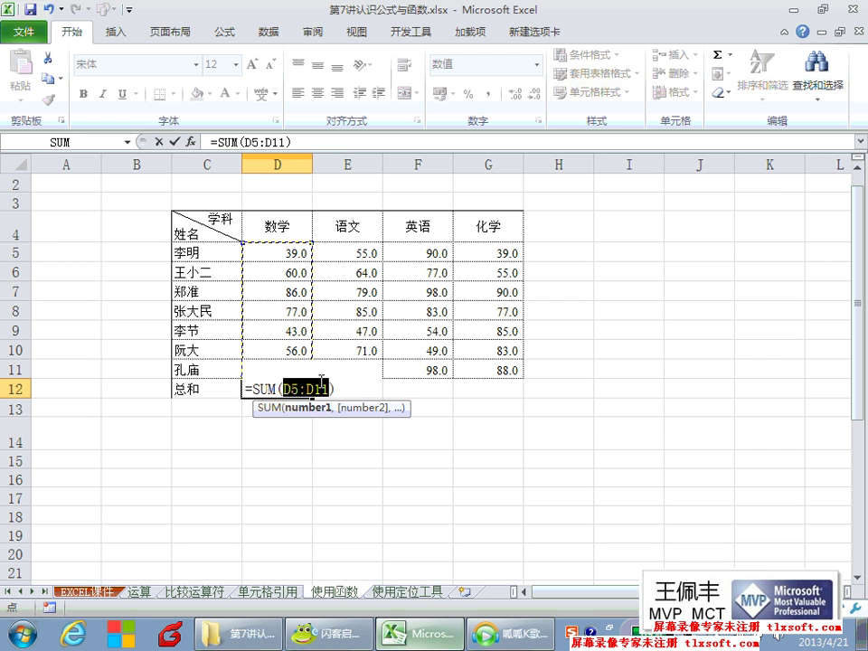
pyautogui.moveTo(331, 387); pyautogui.dragTo(283, 387)
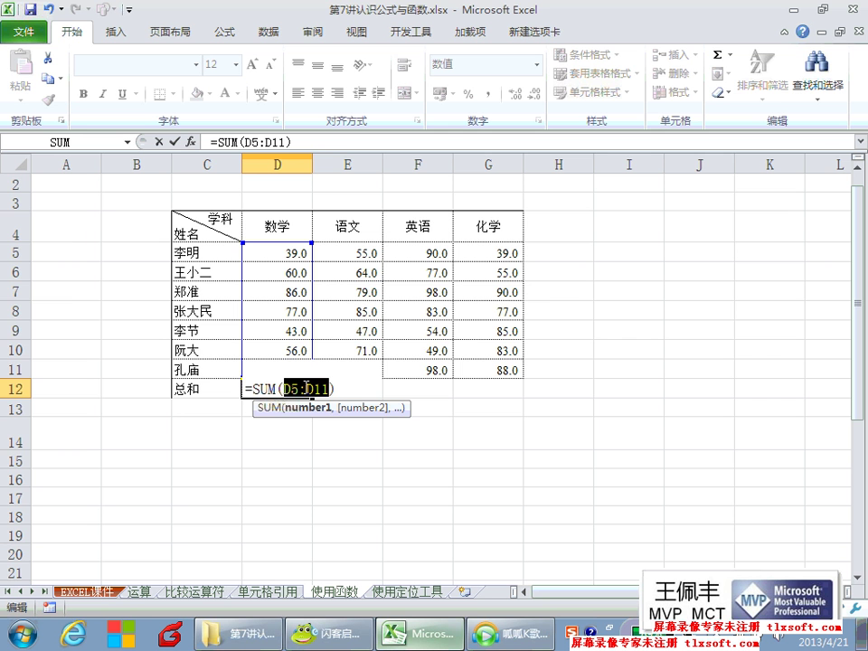
pyautogui.moveTo(279, 389); pyautogui.dragTo(244, 389)
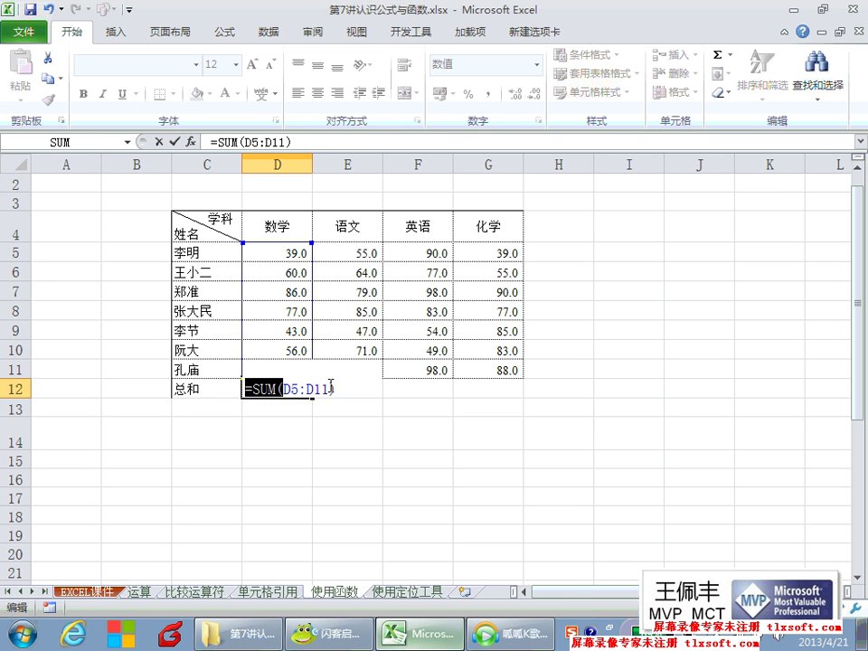
pyautogui.moveTo(330, 389); pyautogui.dragTo(282, 390)
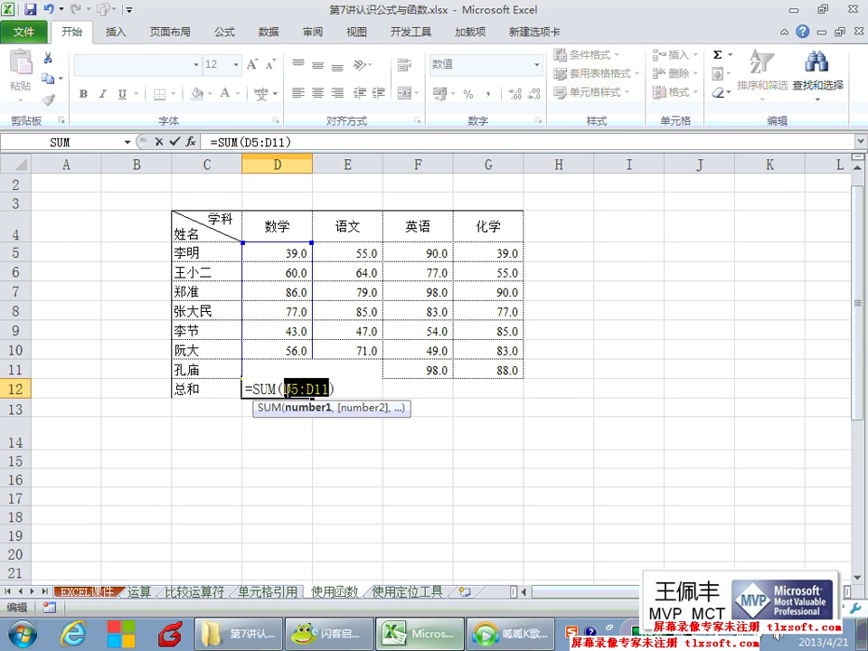
pyautogui.press('Escape')
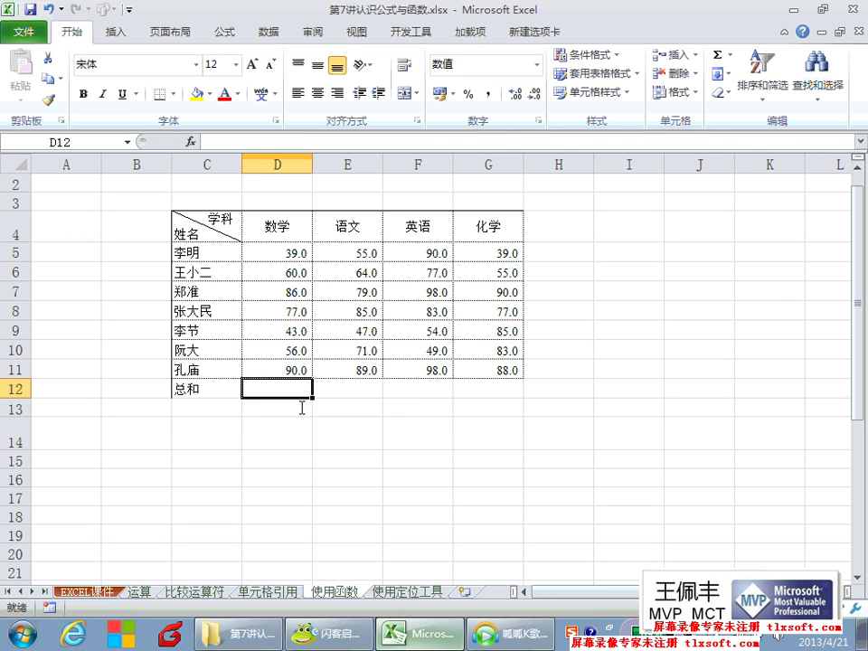
# Insert the 数学 sum into D12 once more, then cancel and undo it so the cell stays empty.
pyautogui.click(302, 407)
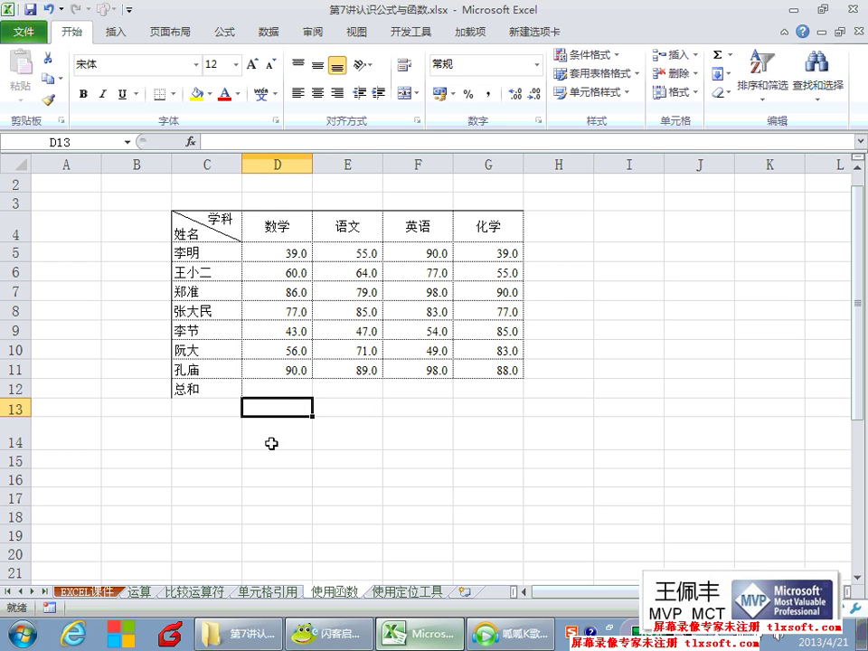
pyautogui.click(282, 388)
pyautogui.click(755, 82)
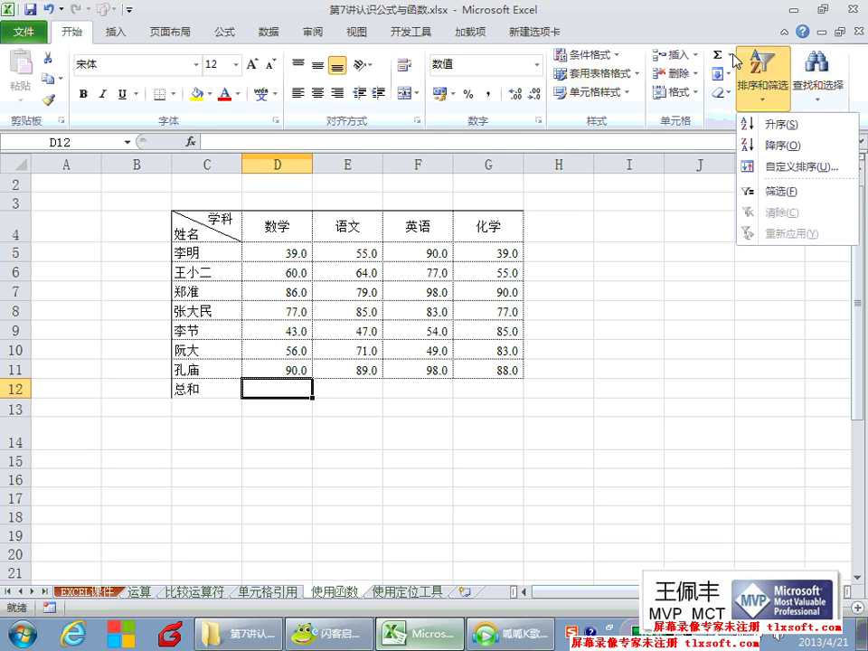
pyautogui.click(730, 55)
pyautogui.click(742, 78)
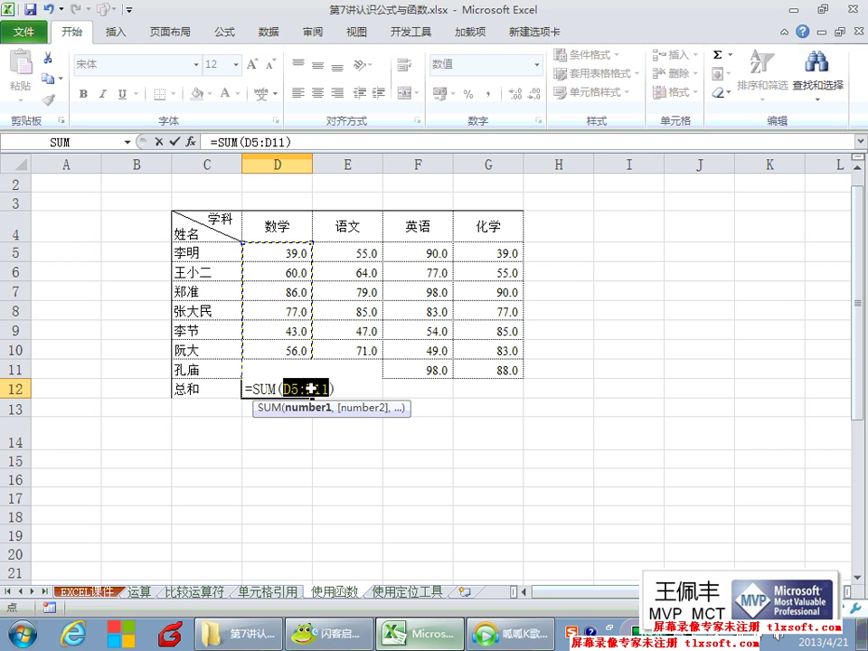
pyautogui.moveTo(329, 387); pyautogui.dragTo(284, 388)
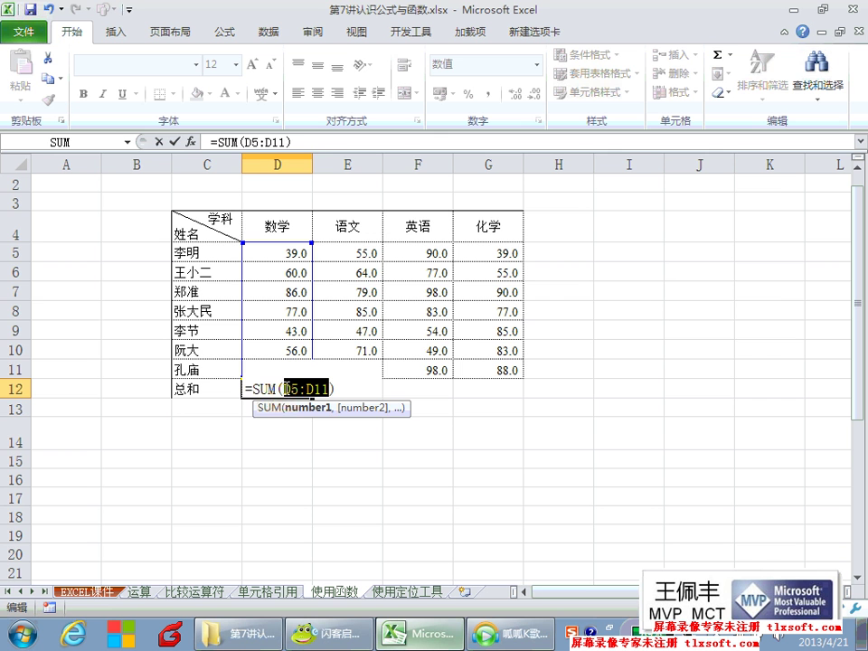
pyautogui.press('Escape')
pyautogui.hotkey('ctrl', 'z')
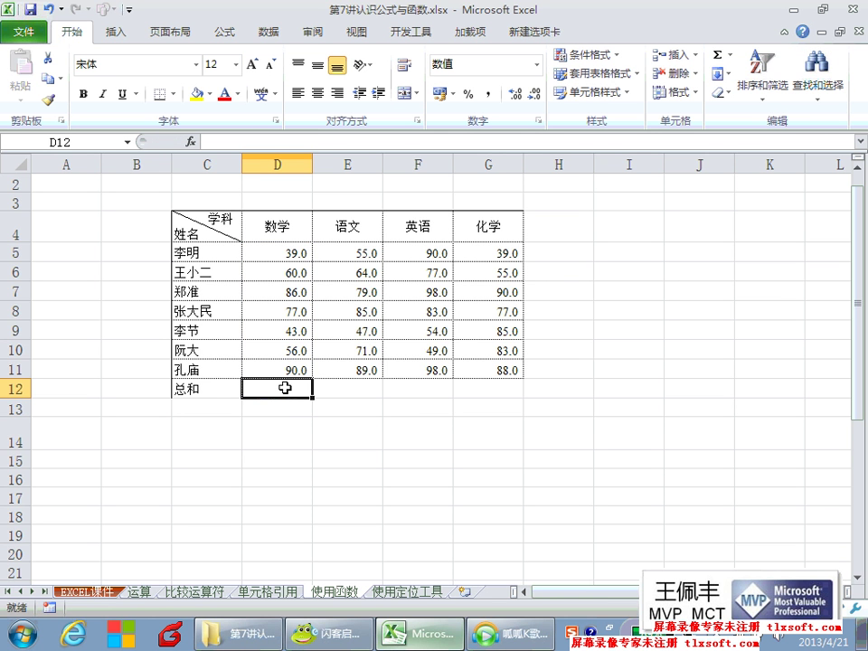
pyautogui.click(287, 410)
# Go to the 使用定位工具 sheet holding the department expense table.
pyautogui.click(297, 422)
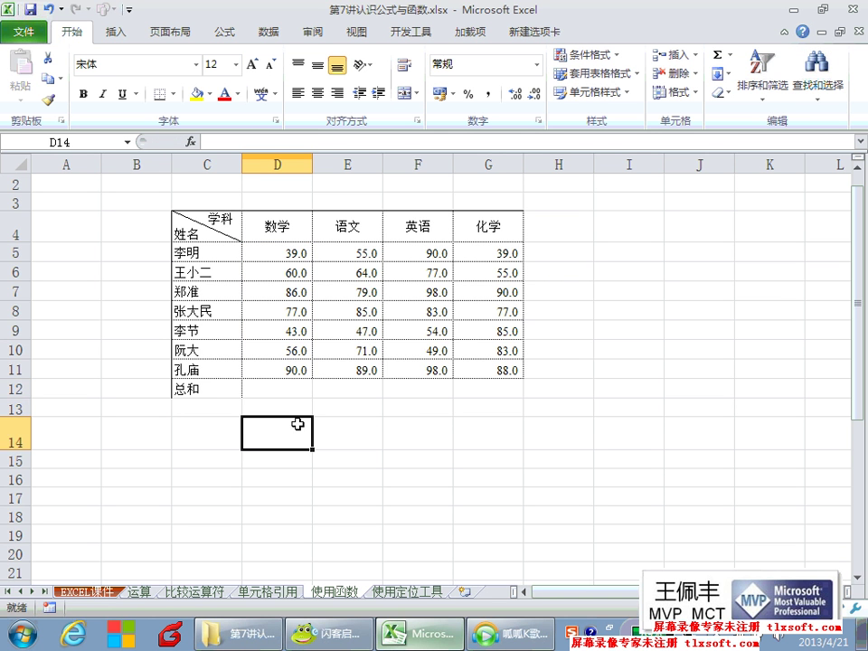
pyautogui.click(405, 594)
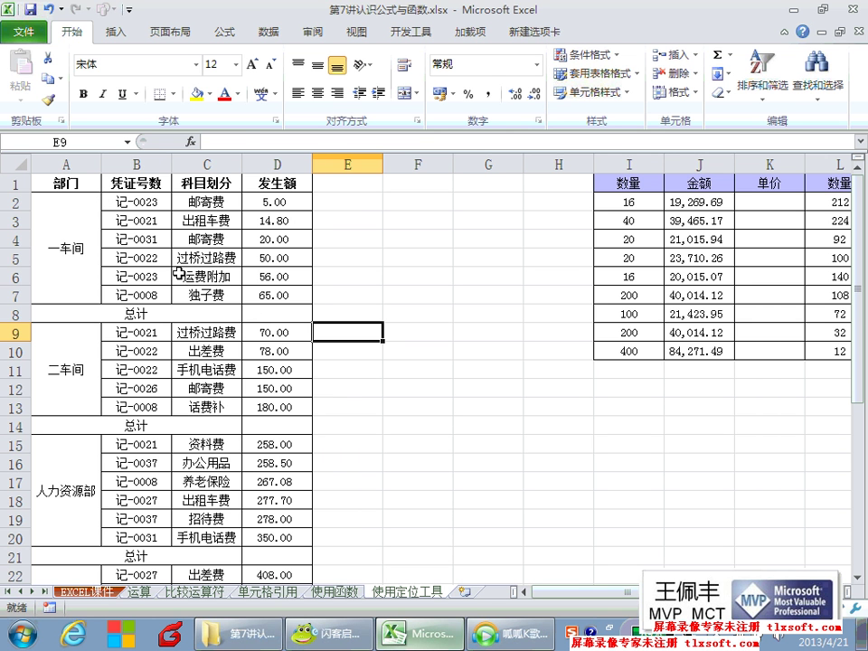
pyautogui.moveTo(68, 199)
pyautogui.mouseDown()
pyautogui.moveTo(188, 225)
pyautogui.moveTo(282, 194)
pyautogui.mouseUp()
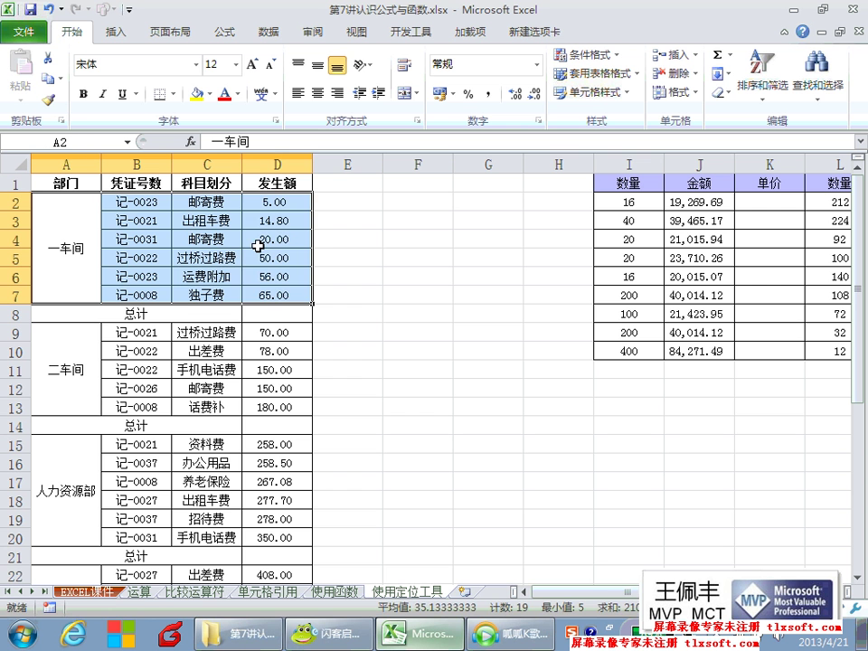
pyautogui.moveTo(168, 304); pyautogui.dragTo(259, 310)
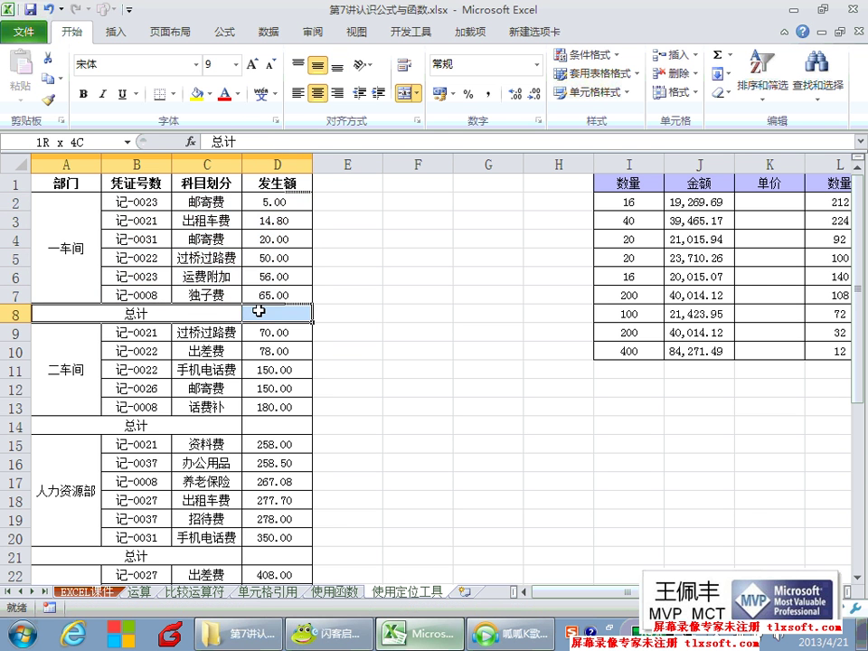
pyautogui.moveTo(208, 333); pyautogui.dragTo(290, 406)
pyautogui.click(289, 424)
pyautogui.scroll(-1, 281, 429)
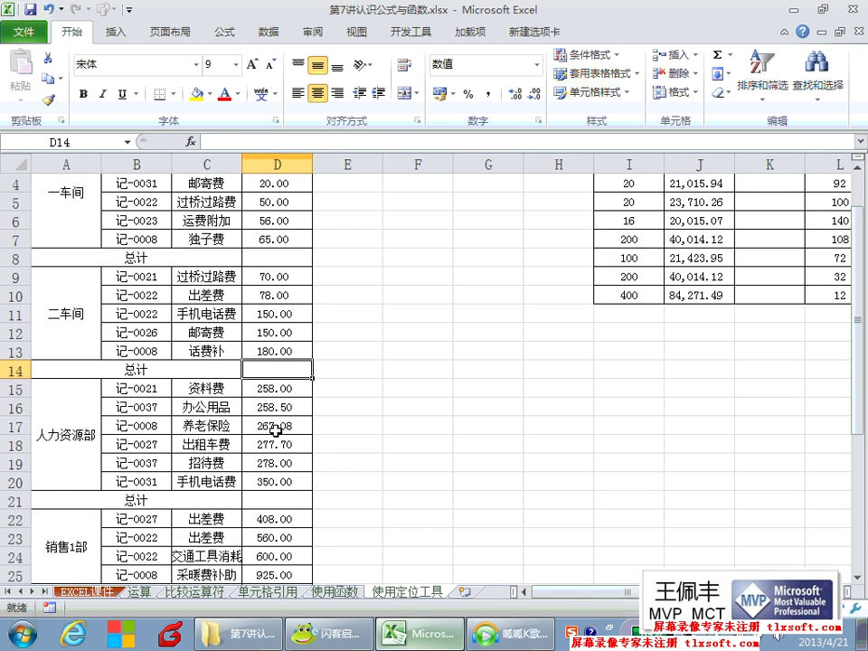
pyautogui.scroll(-2, 276, 430)
pyautogui.moveTo(290, 367); pyautogui.dragTo(286, 295)
pyautogui.click(268, 389)
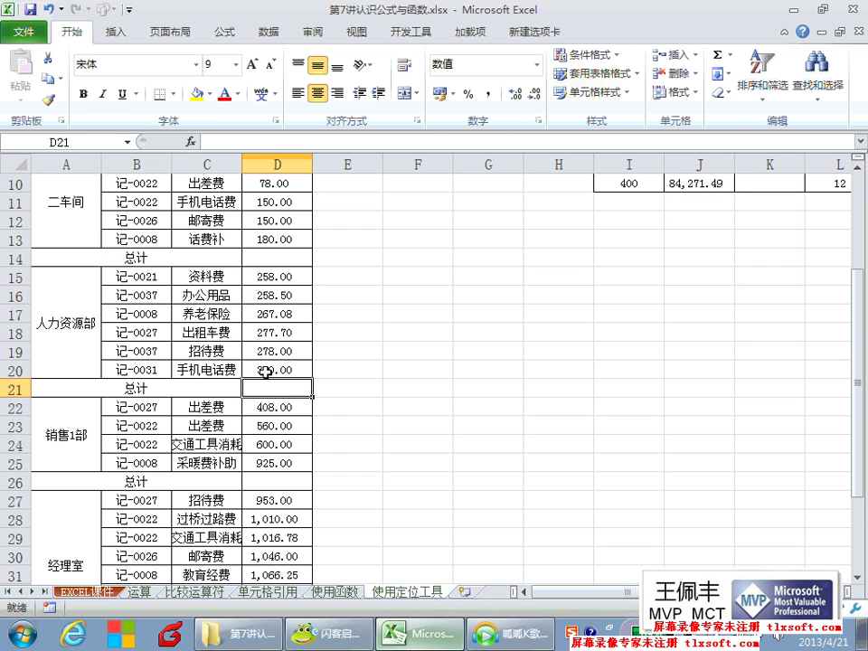
pyautogui.scroll(3, 266, 371)
pyautogui.moveTo(284, 201); pyautogui.dragTo(286, 289)
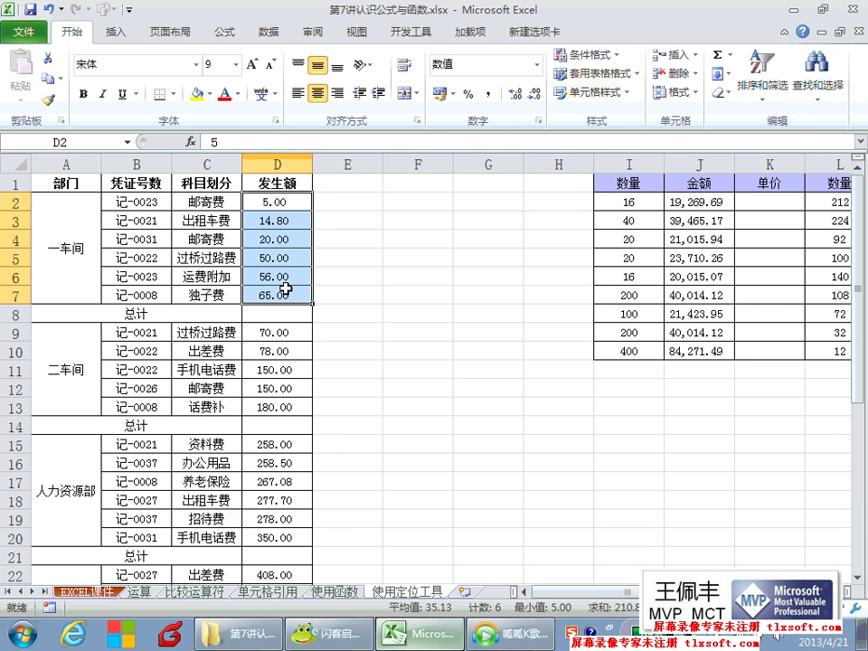
pyautogui.moveTo(286, 333); pyautogui.dragTo(281, 407)
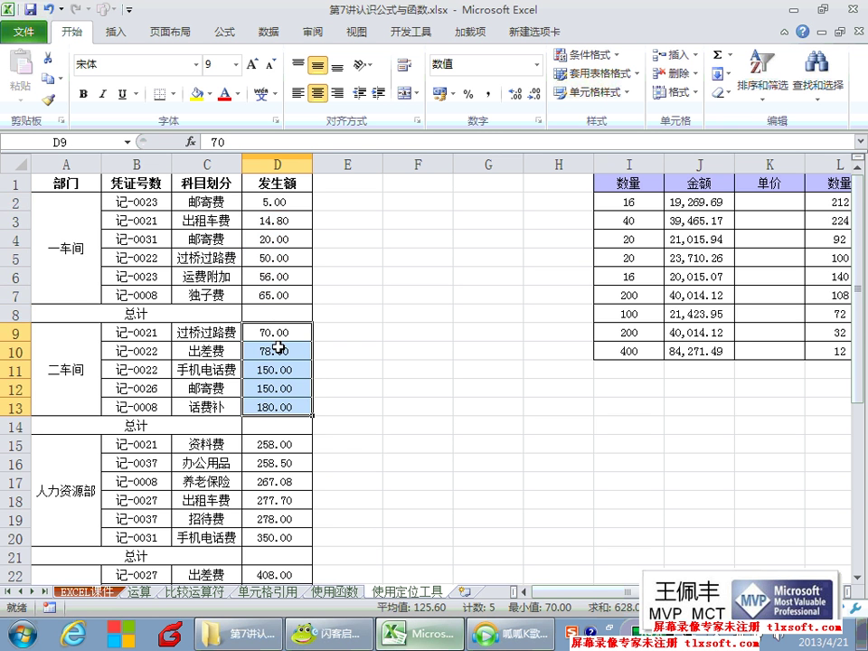
pyautogui.scroll(-3, 278, 347)
pyautogui.scroll(-2, 271, 348)
pyautogui.scroll(-3, 267, 352)
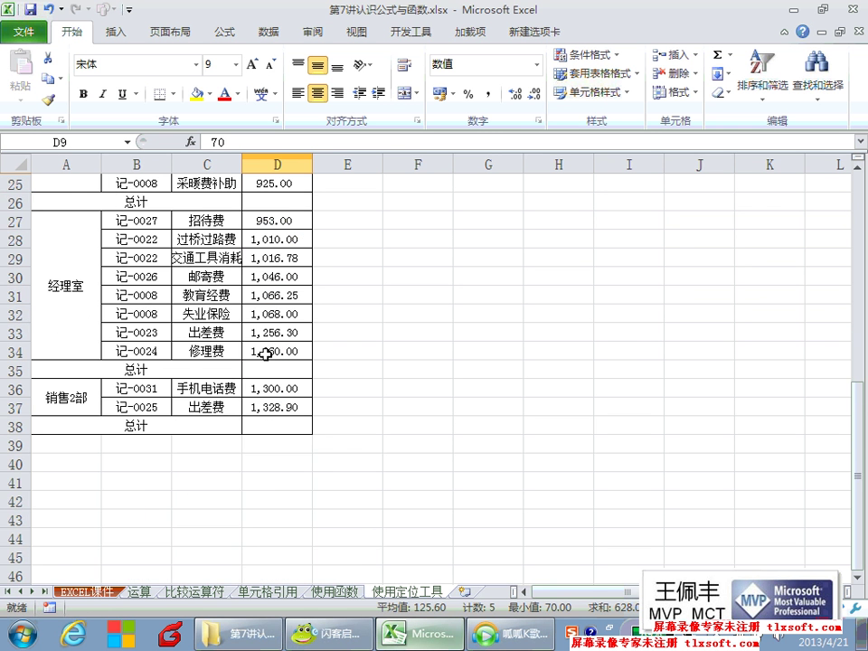
pyautogui.scroll(5, 266, 354)
pyautogui.scroll(3, 266, 352)
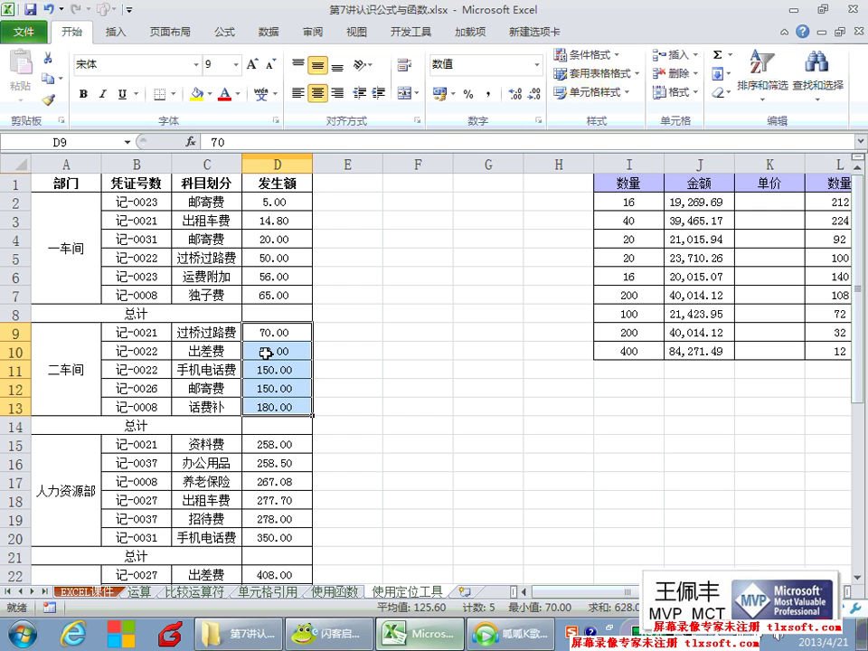
# Add an AutoSum subtotal of the 一车间 amounts in D8.
pyautogui.click(264, 305)
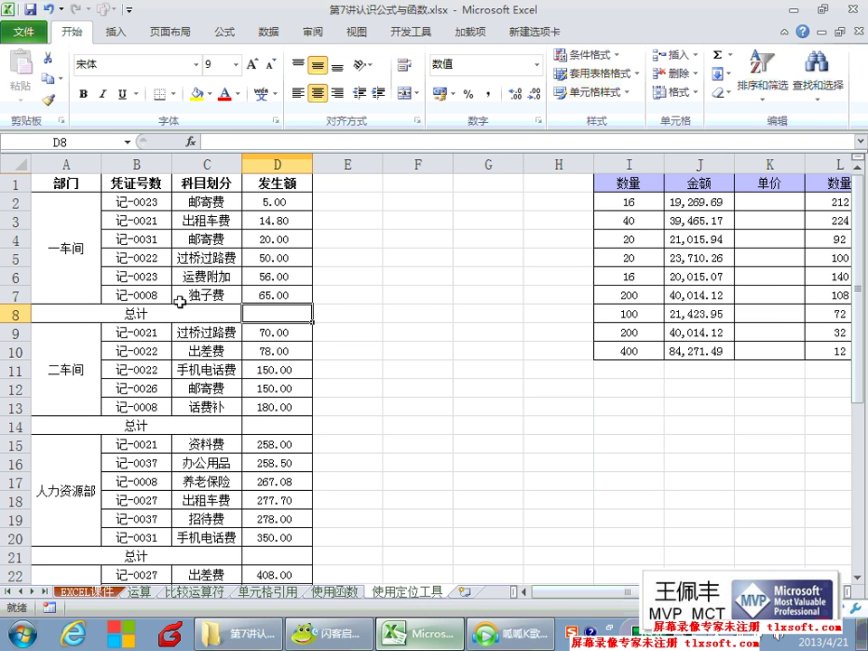
pyautogui.write('=')
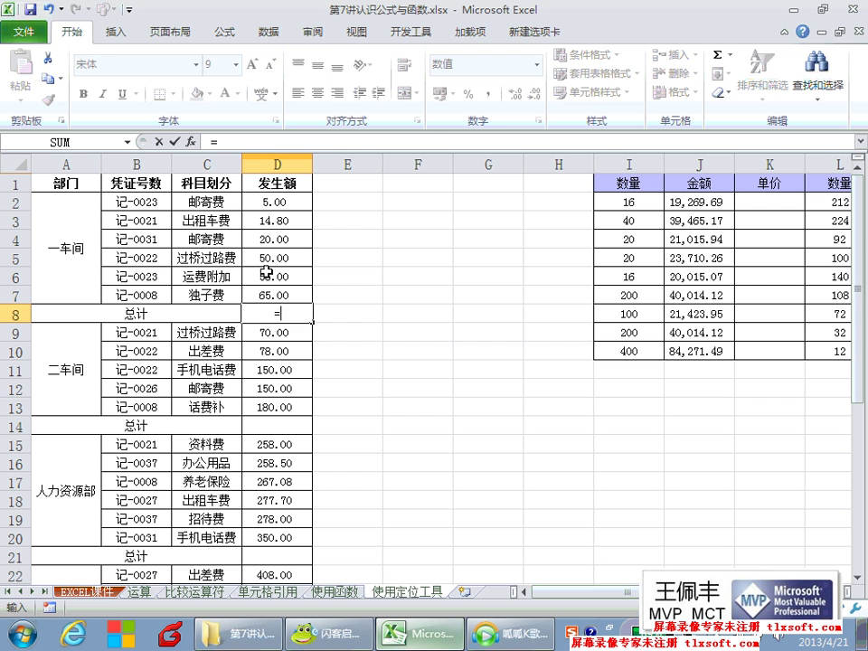
pyautogui.write('sum')
pyautogui.press('Escape')
pyautogui.press('Escape')
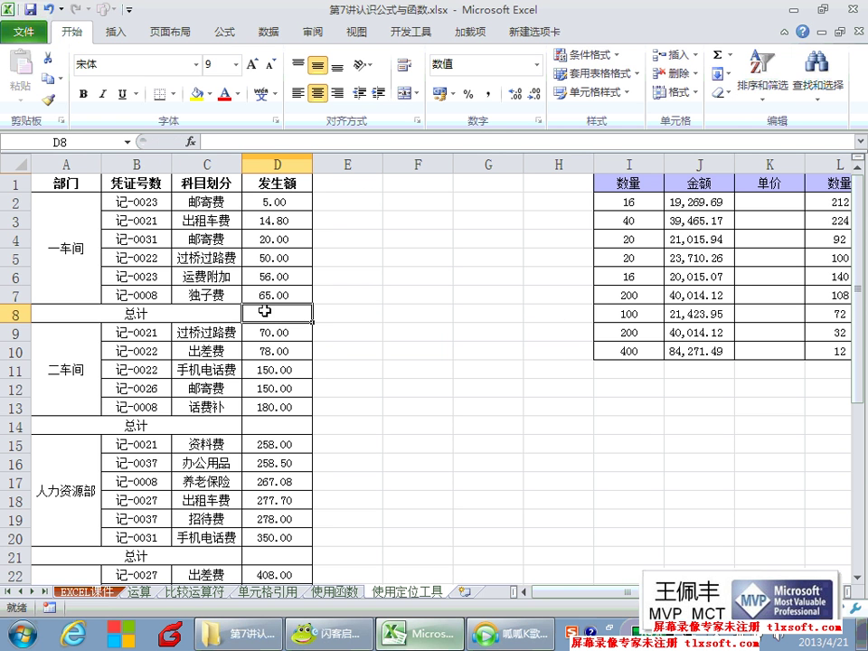
pyautogui.click(729, 55)
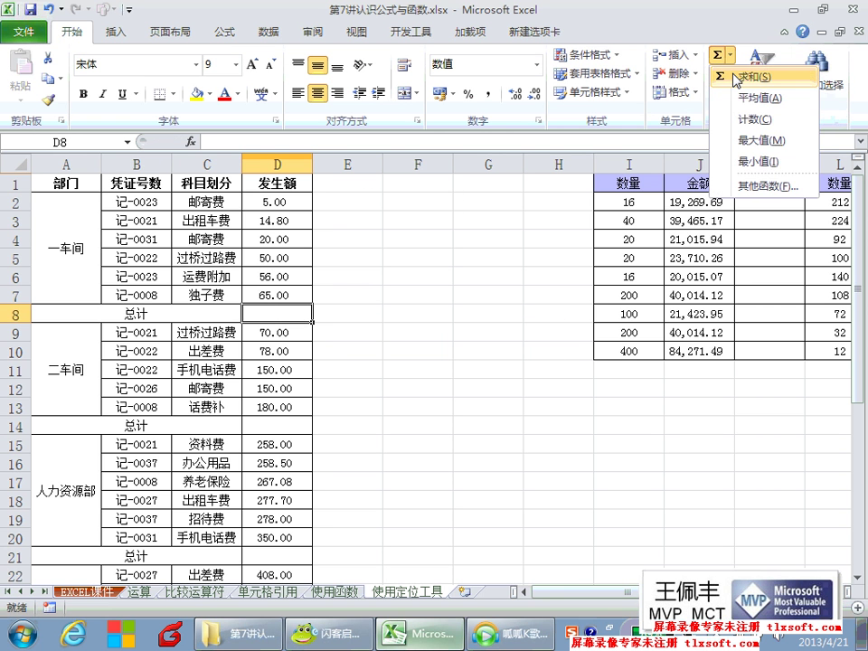
pyautogui.click(736, 78)
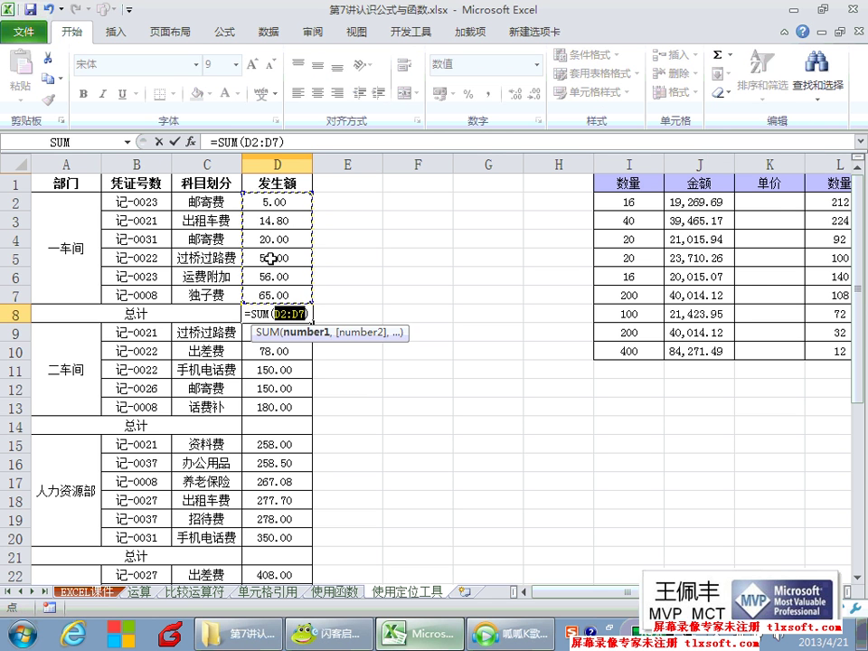
pyautogui.press('Return')
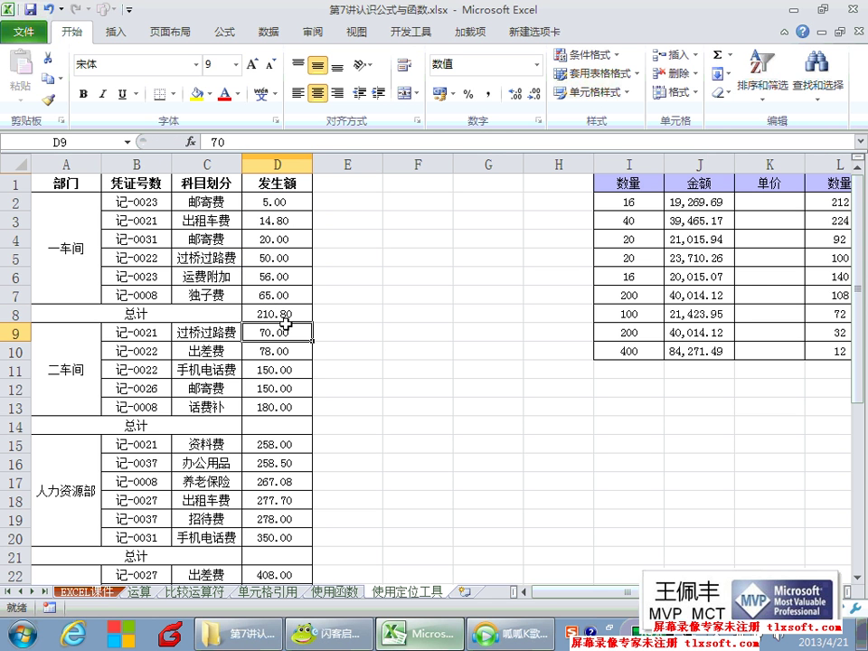
pyautogui.click(286, 314)
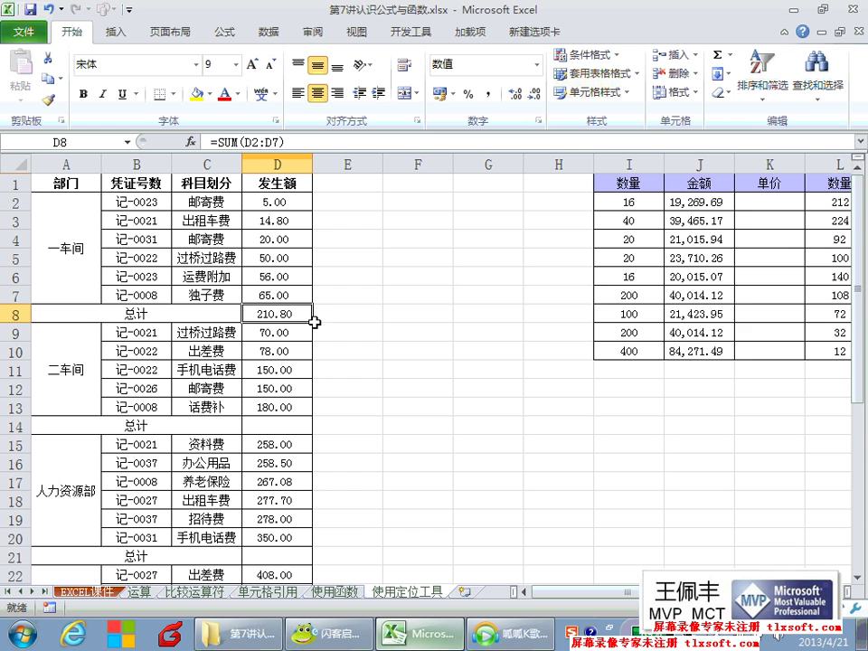
# Check the other departments' 总计 cells, such as 二车间 and 经理室, confirming they are empty.
pyautogui.scroll(-1, 286, 369)
pyautogui.scroll(-3, 283, 388)
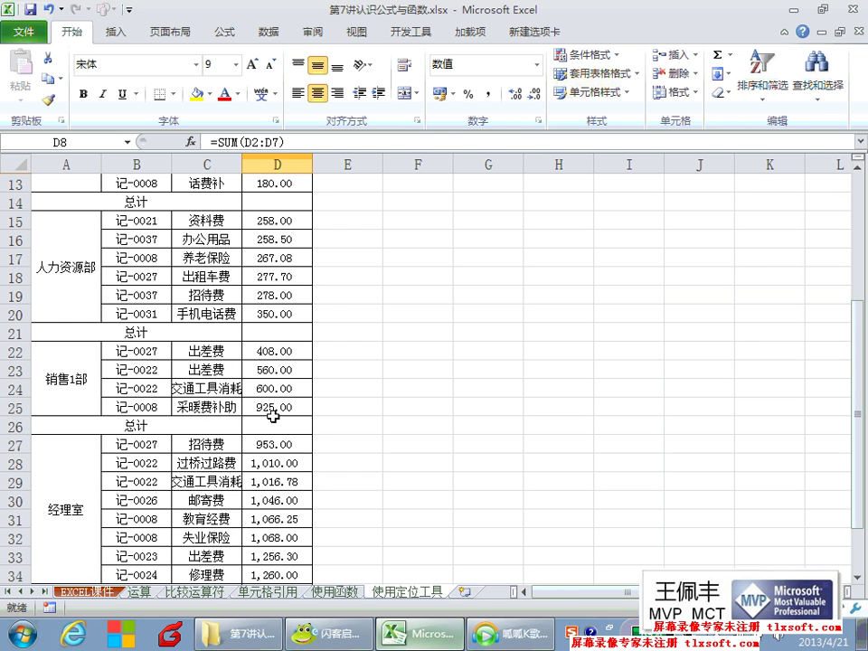
pyautogui.click(273, 421)
pyautogui.scroll(-3, 273, 407)
pyautogui.click(273, 421)
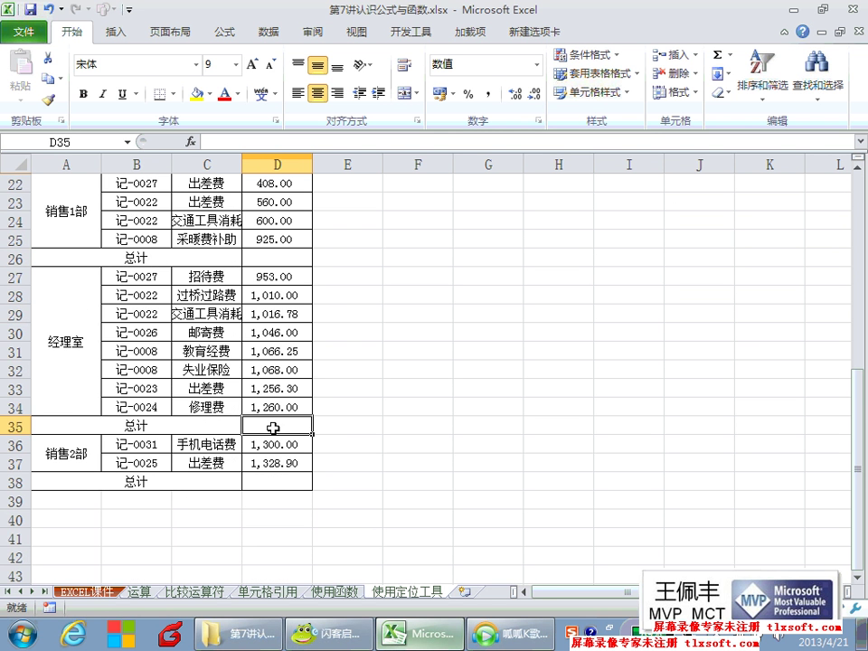
pyautogui.click(278, 482)
pyautogui.scroll(6, 235, 371)
pyautogui.scroll(1, 235, 316)
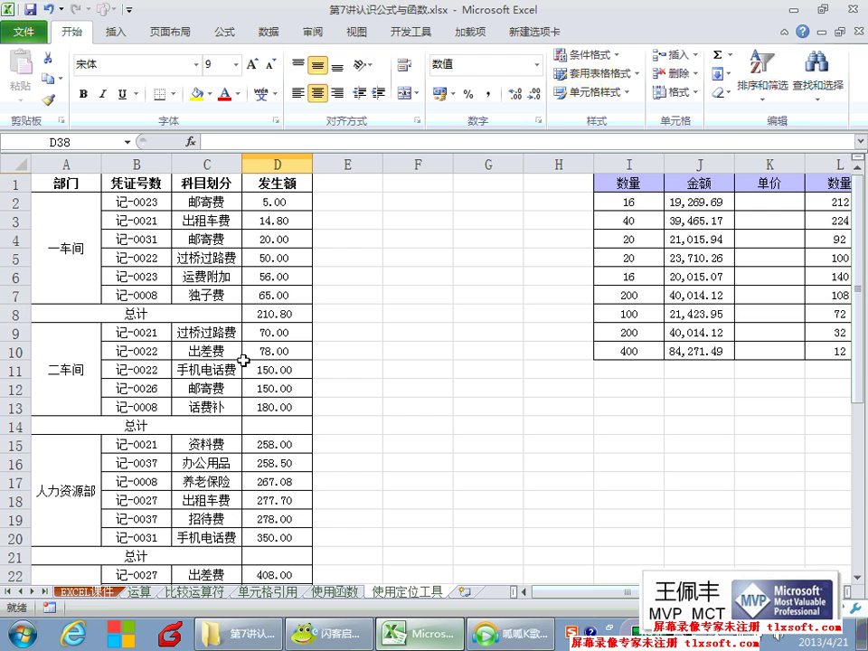
pyautogui.click(282, 312)
pyautogui.click(272, 427)
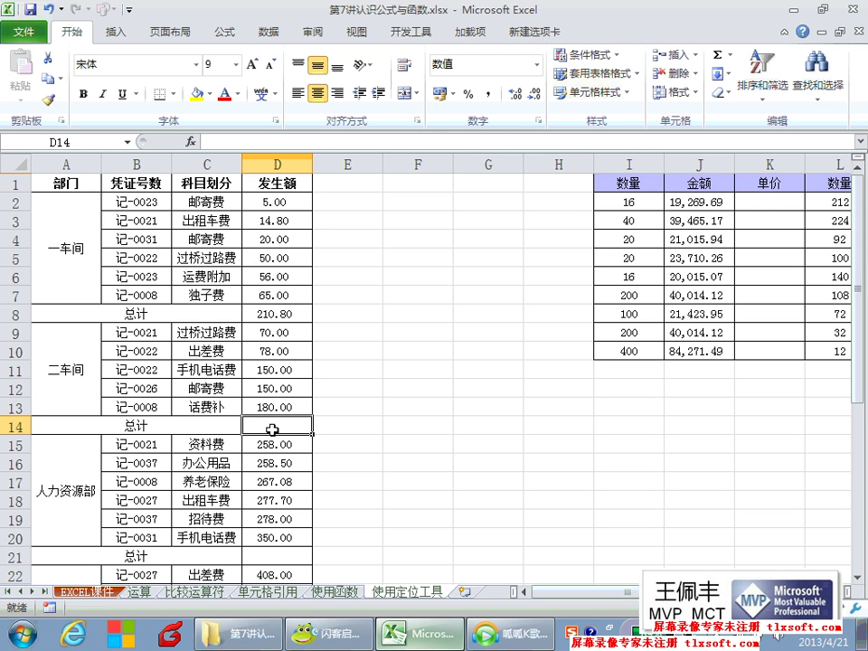
pyautogui.scroll(-3, 272, 416)
pyautogui.scroll(3, 274, 362)
# Delete the =SUM(D2:D7) subtotal from D8.
pyautogui.click(271, 314)
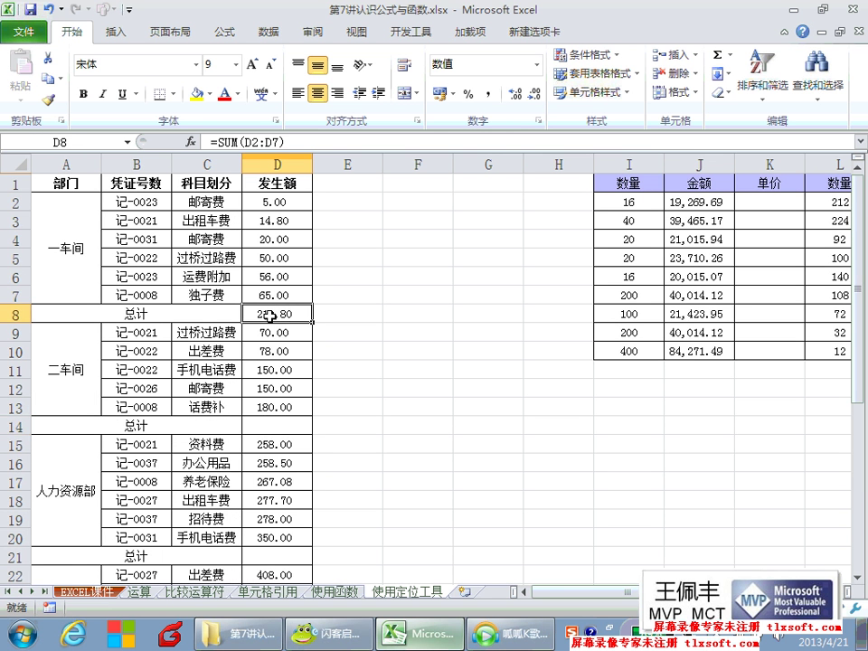
pyautogui.press('Delete')
pyautogui.click(348, 334)
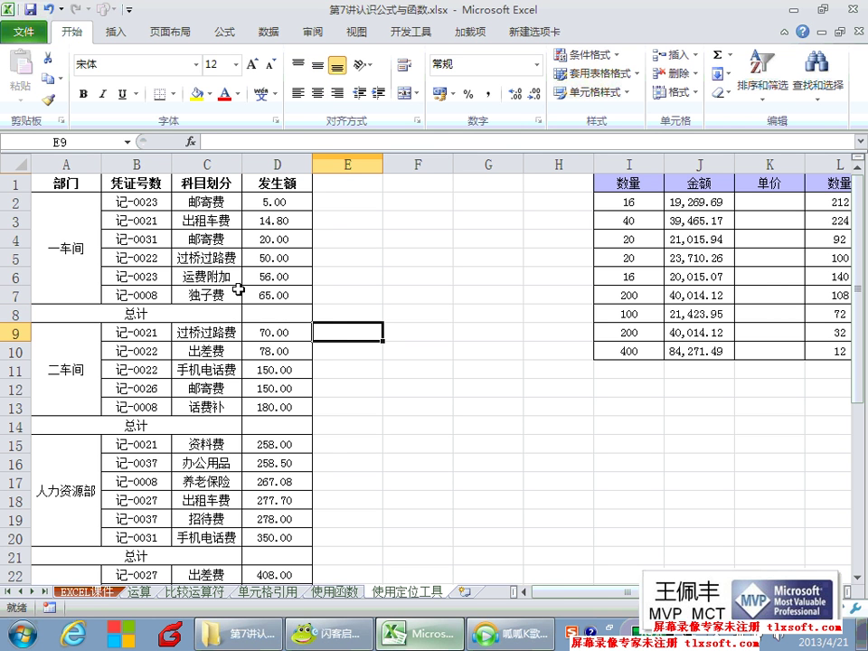
# Point out the 一车间 D2:D7 and 人力资源部 D15:D20 amounts and their 总计 cells.
pyautogui.click(271, 314)
pyautogui.moveTo(268, 294); pyautogui.dragTo(264, 204)
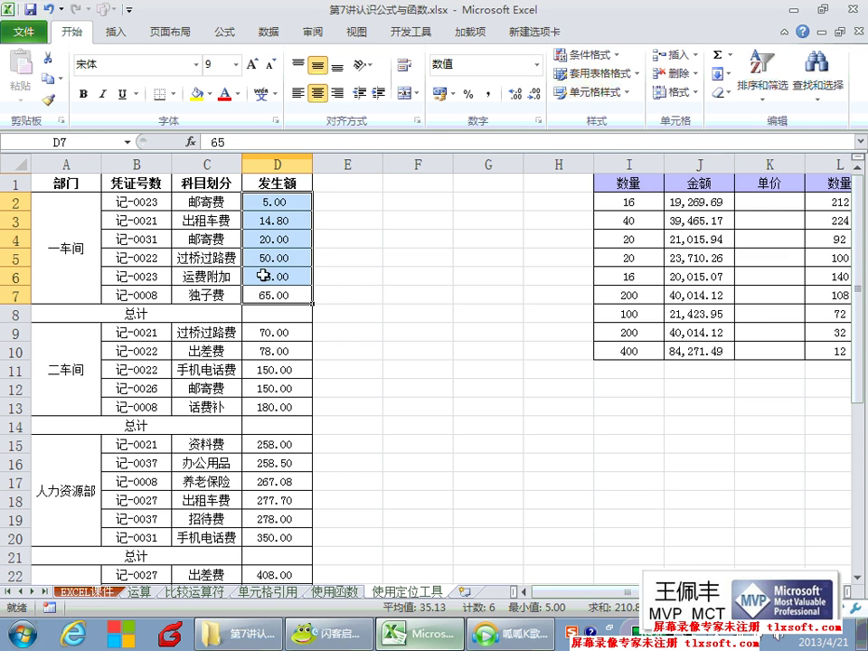
pyautogui.click(266, 318)
pyautogui.click(265, 420)
pyautogui.scroll(-2, 265, 418)
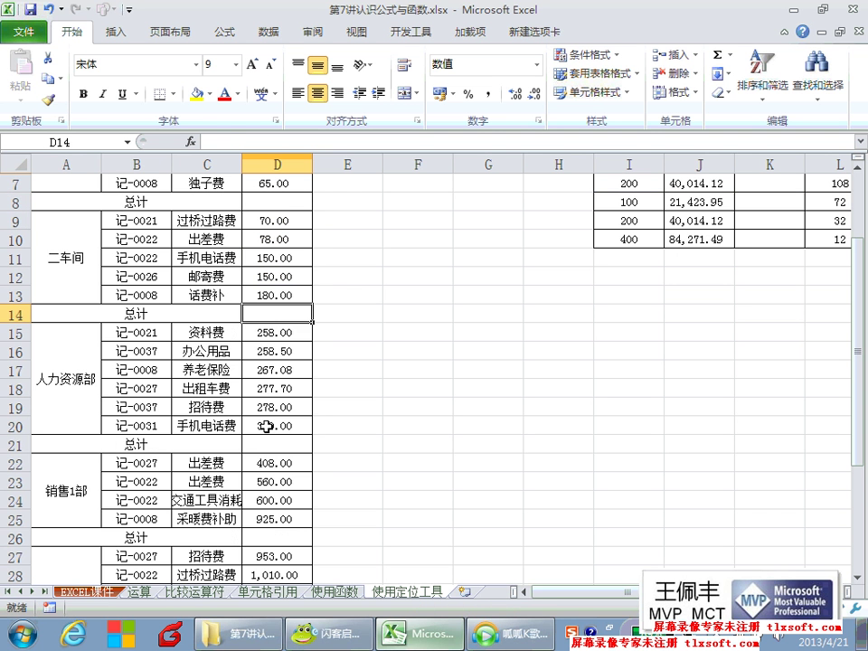
pyautogui.click(267, 443)
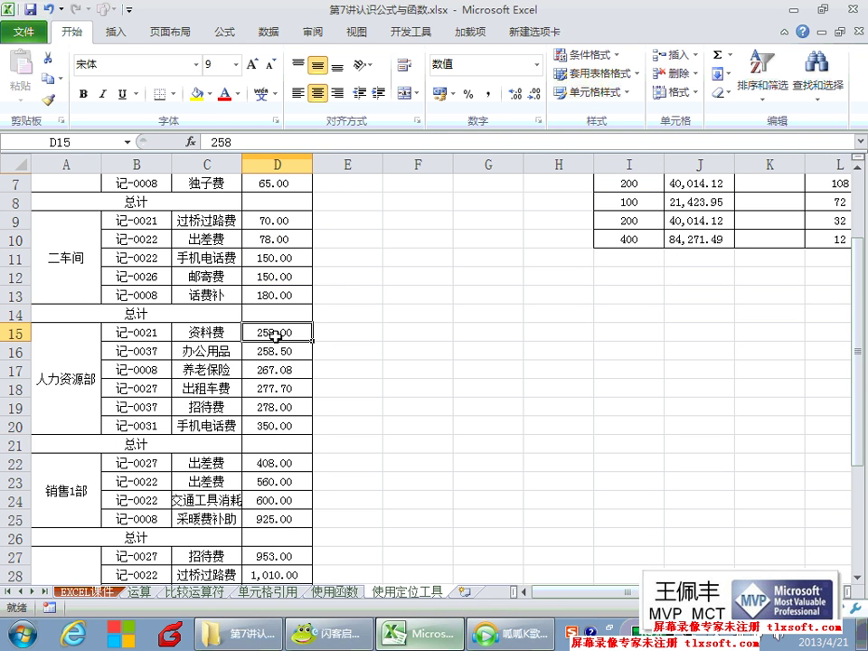
pyautogui.moveTo(276, 331); pyautogui.dragTo(267, 416)
pyautogui.scroll(2, 255, 384)
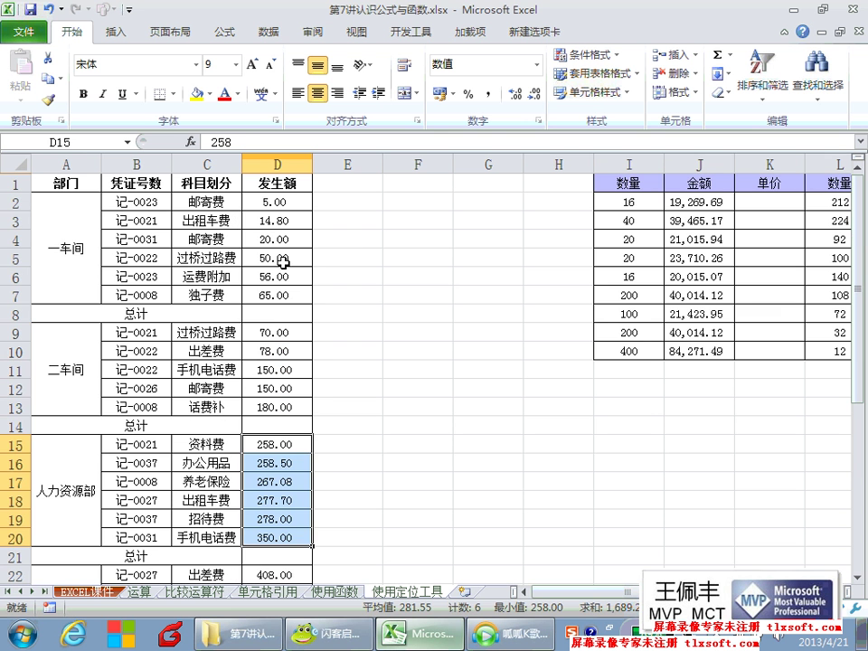
# Select the 发生额 column from D1 down to the last 总计 row, D38.
pyautogui.moveTo(272, 190); pyautogui.dragTo(266, 631)
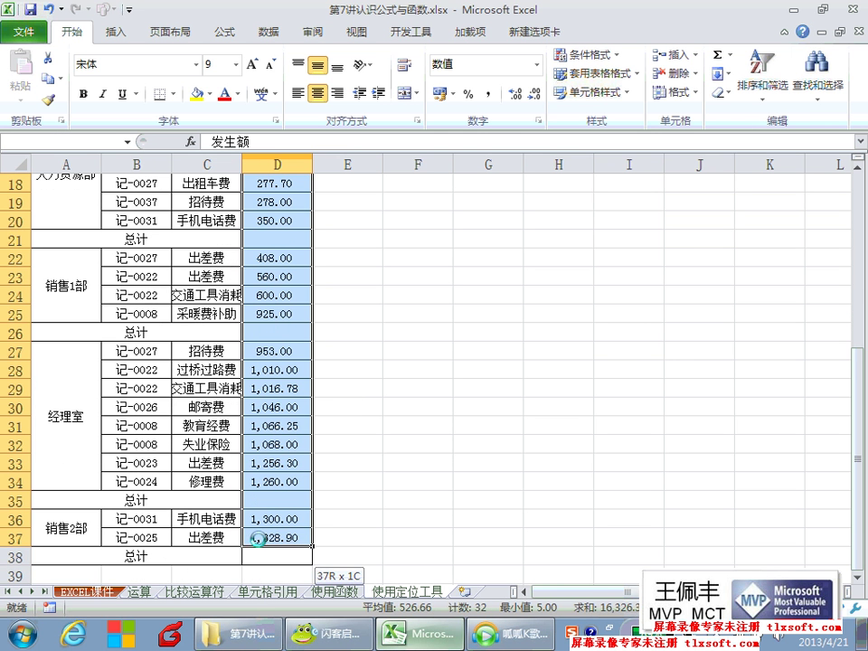
pyautogui.moveTo(266, 631); pyautogui.dragTo(257, 553)
pyautogui.scroll(1, 257, 542)
pyautogui.scroll(5, 272, 507)
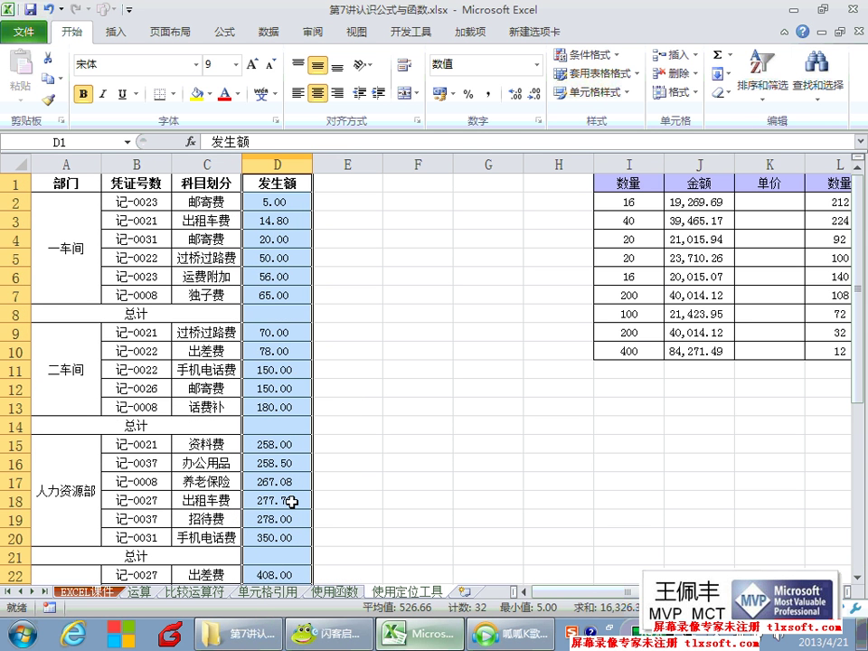
pyautogui.scroll(-5, 274, 343)
pyautogui.scroll(-4, 282, 401)
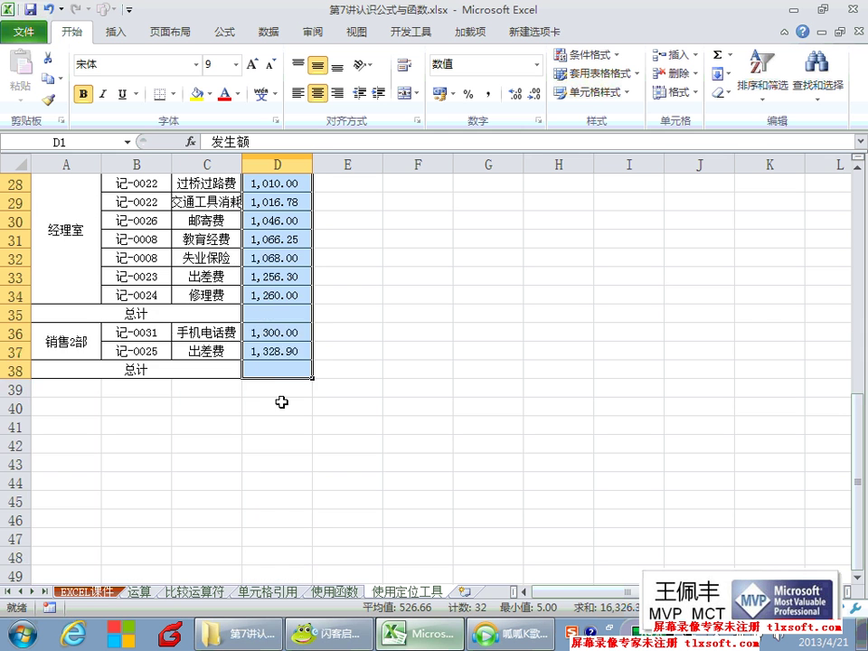
pyautogui.scroll(-1, 254, 339)
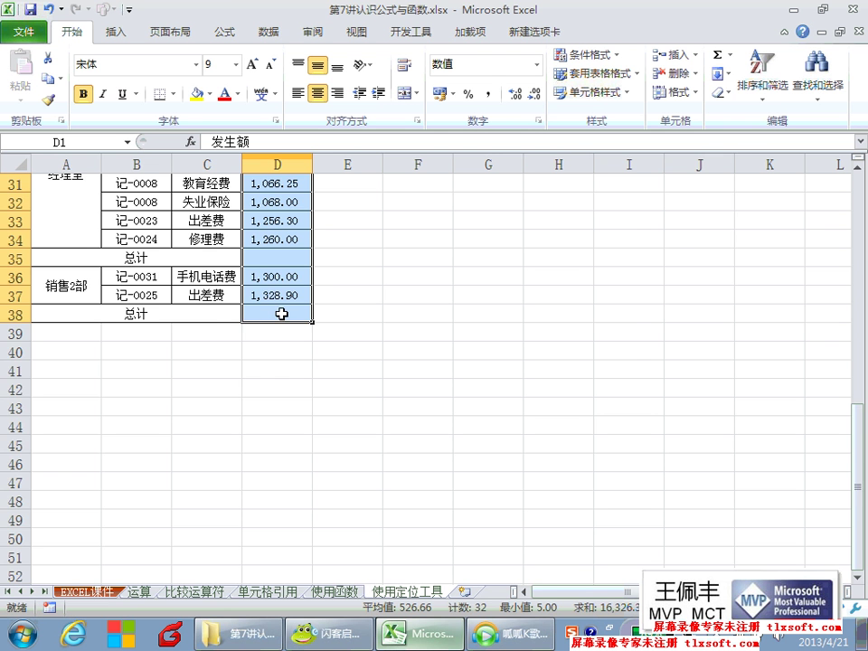
pyautogui.scroll(5, 281, 313)
pyautogui.scroll(5, 282, 313)
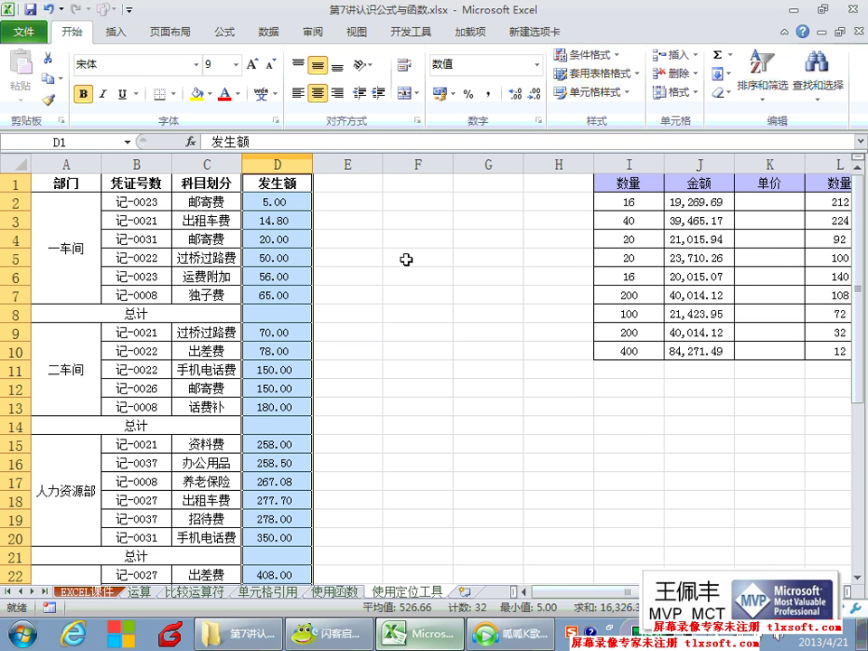
# Use 查找和选择 > 定位条件 with 空值 to select only the blank 总计 cells.
pyautogui.click(808, 108)
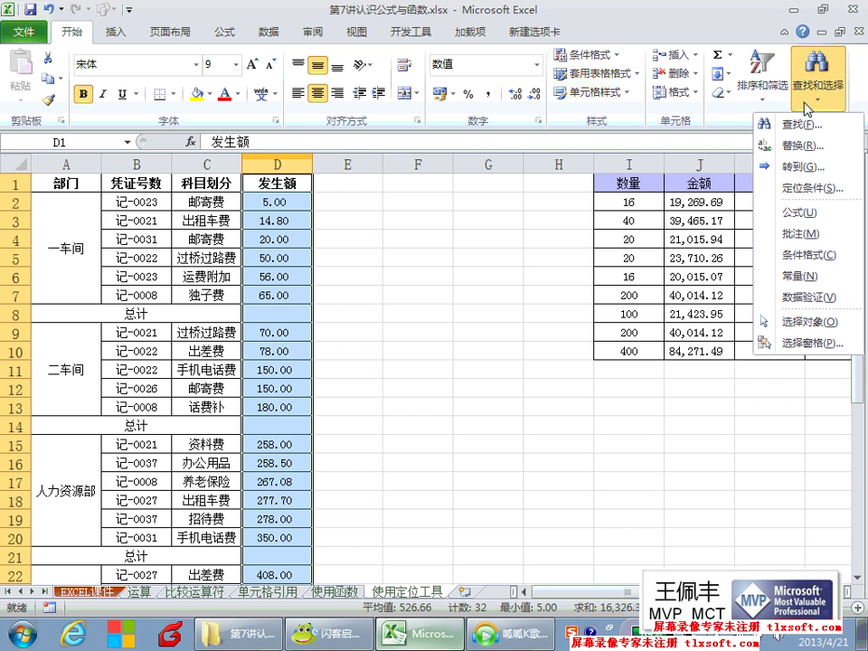
pyautogui.click(805, 189)
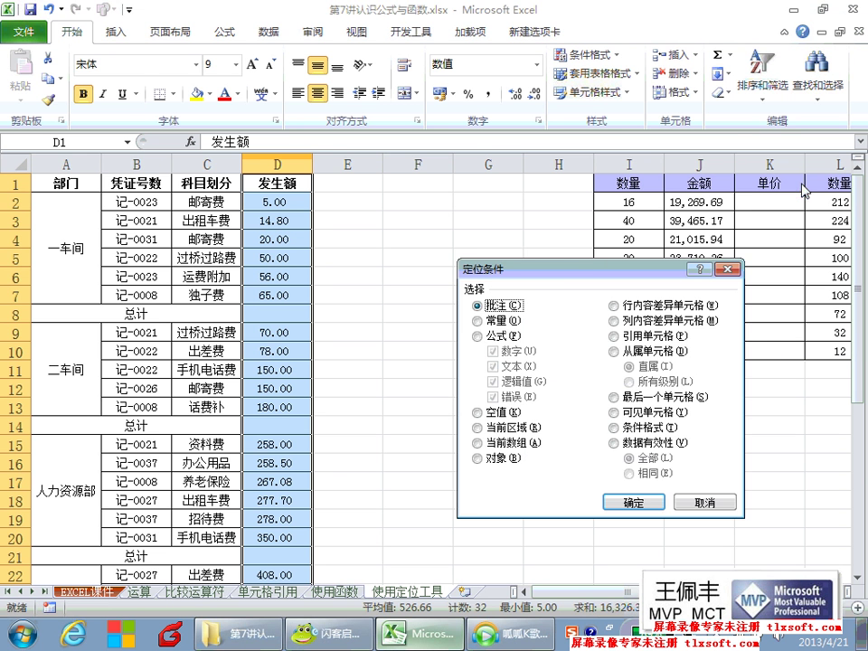
pyautogui.moveTo(564, 283); pyautogui.dragTo(520, 221)
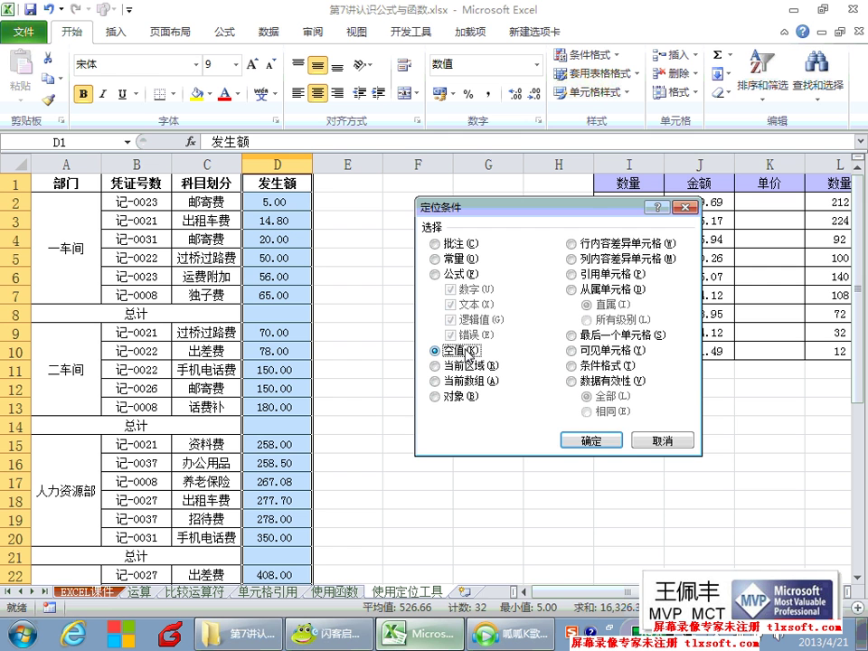
pyautogui.click(594, 441)
pyautogui.scroll(-4, 257, 301)
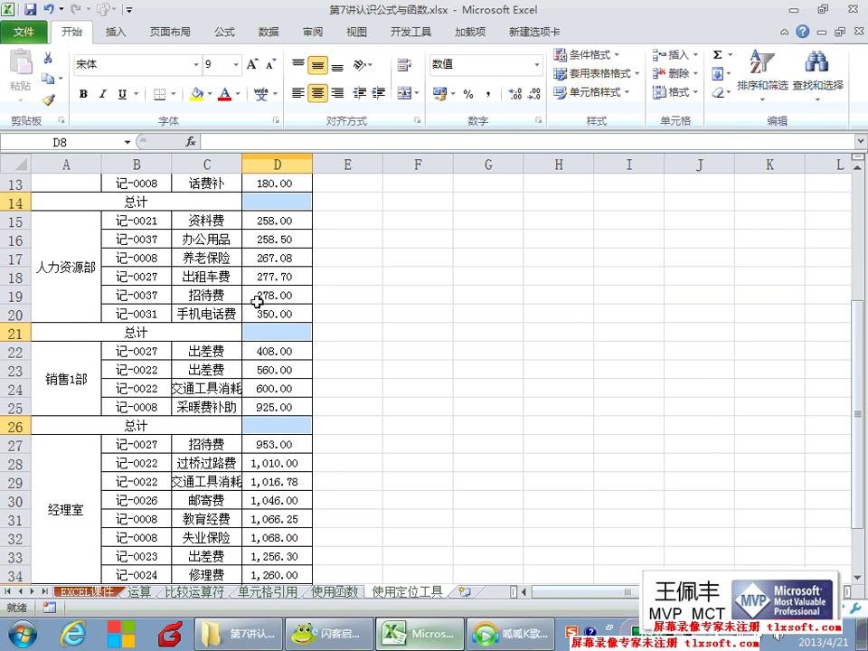
pyautogui.scroll(-4, 256, 302)
pyautogui.scroll(-1, 257, 302)
pyautogui.scroll(4, 257, 301)
pyautogui.scroll(3, 257, 301)
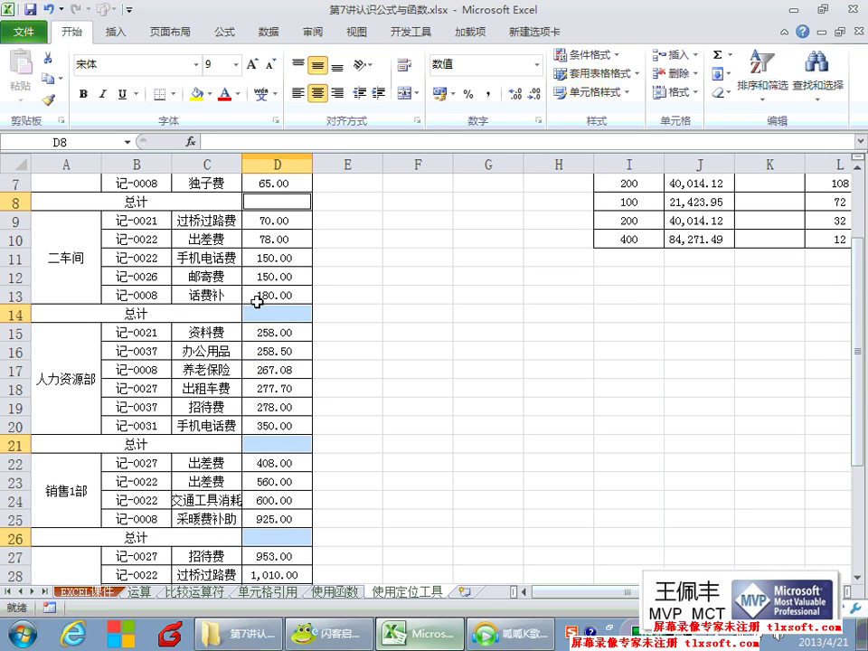
pyautogui.scroll(2, 257, 301)
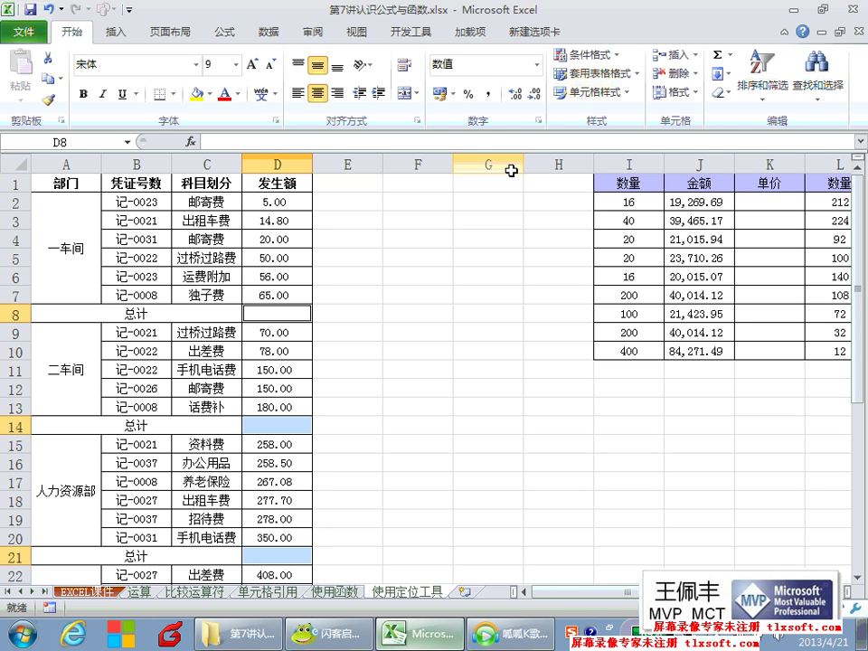
# Fill all selected blank subtotals with AutoSum 求和, then check the first results.
pyautogui.click(729, 56)
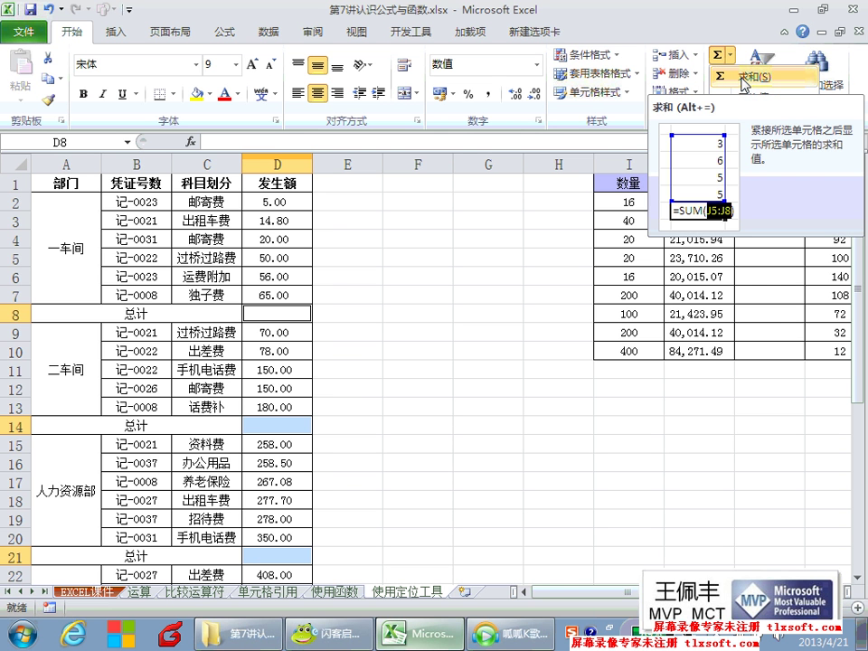
pyautogui.click(744, 78)
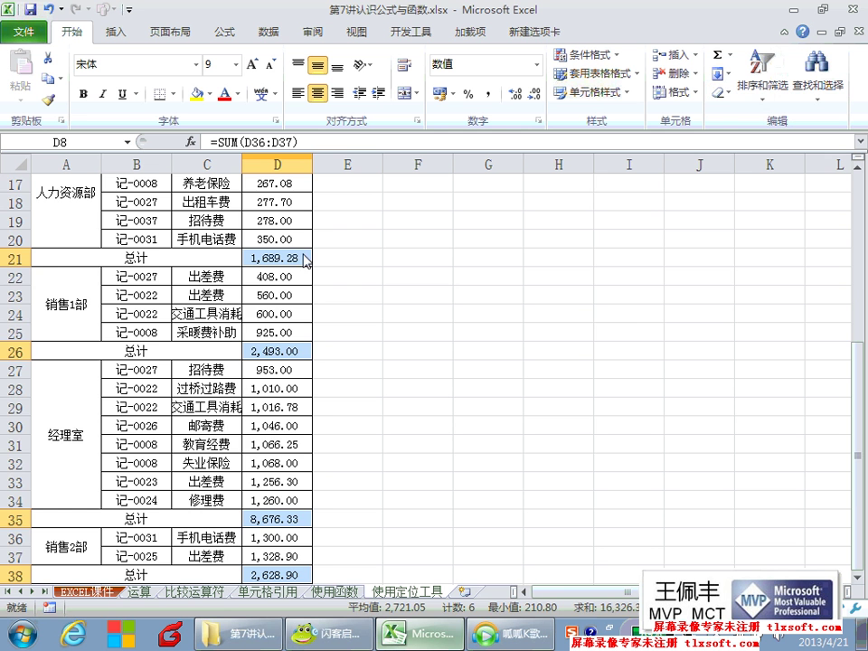
pyautogui.scroll(1, 254, 266)
pyautogui.scroll(5, 254, 266)
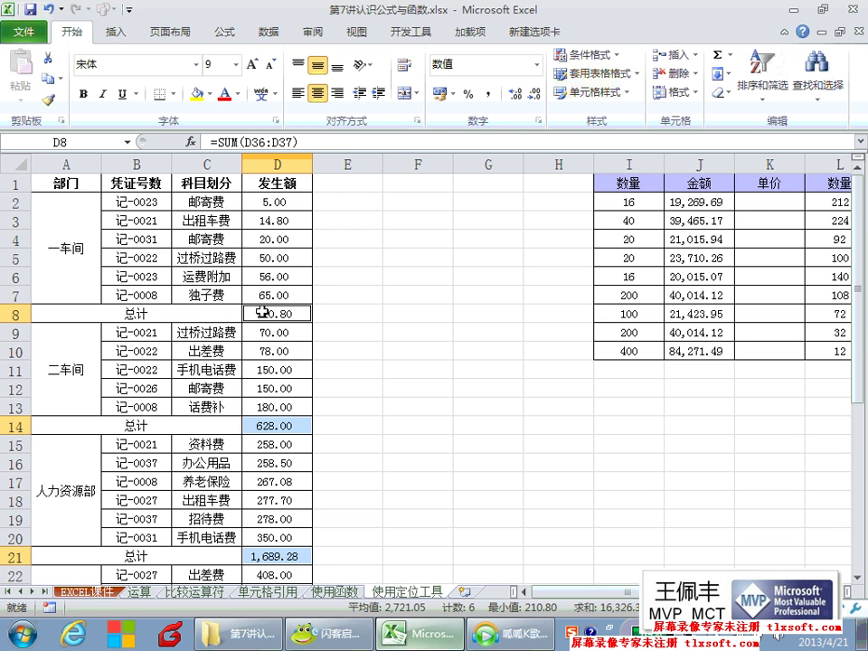
pyautogui.click(282, 351)
pyautogui.scroll(-3, 282, 351)
pyautogui.scroll(-1, 280, 349)
pyautogui.click(278, 332)
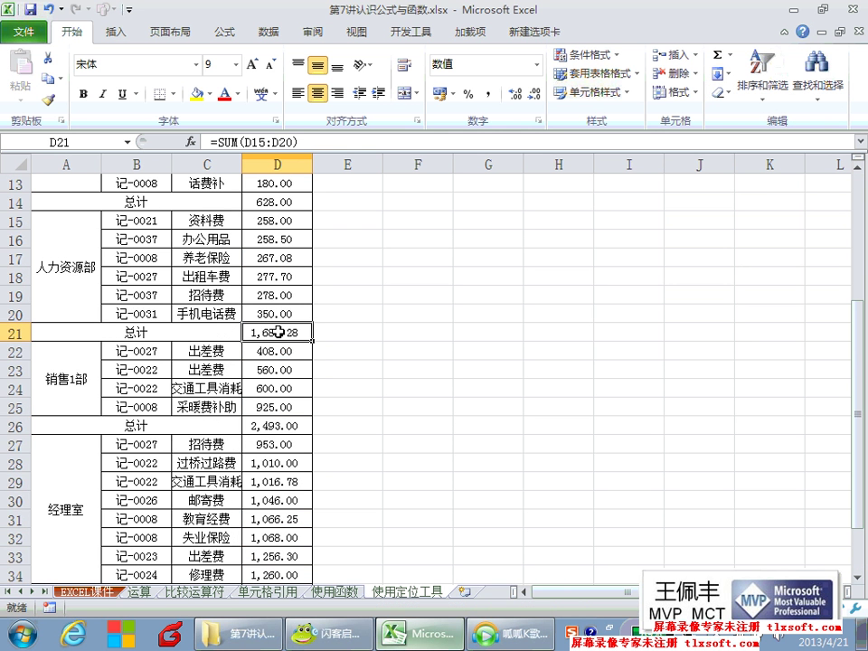
# Verify the 销售1部, 经理室 and 销售2部 subtotals against their amounts.
pyautogui.scroll(1, 278, 323)
pyautogui.moveTo(282, 279); pyautogui.dragTo(280, 407)
pyautogui.scroll(-1, 277, 360)
pyautogui.click(276, 350)
pyautogui.scroll(-2, 280, 407)
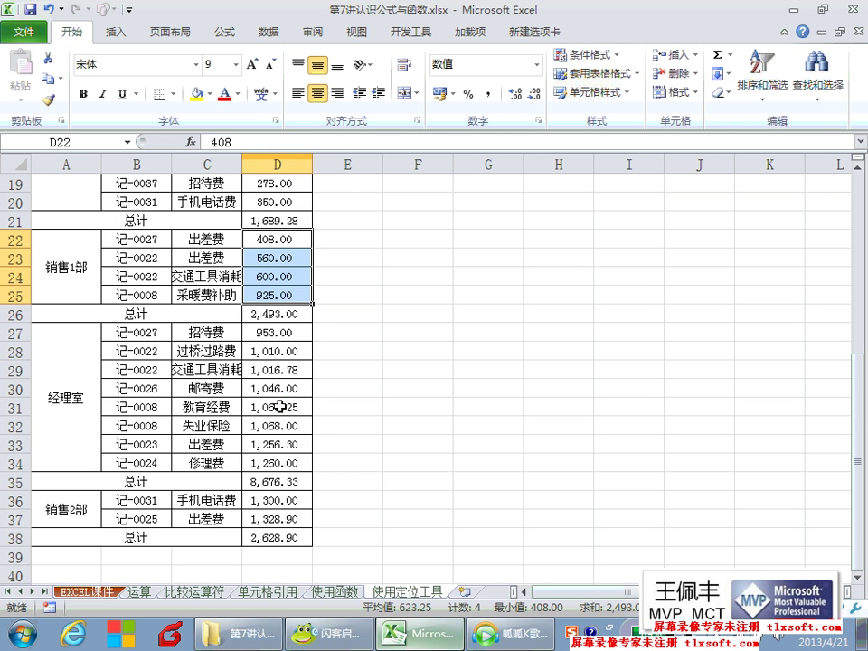
pyautogui.moveTo(288, 333); pyautogui.dragTo(284, 450)
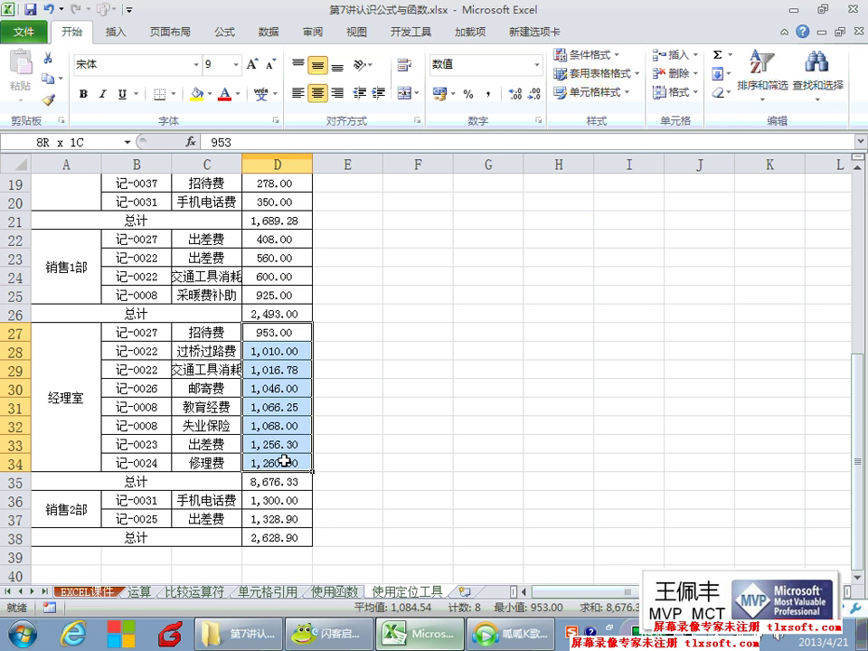
pyautogui.scroll(-2, 284, 449)
pyautogui.moveTo(283, 388); pyautogui.dragTo(283, 407)
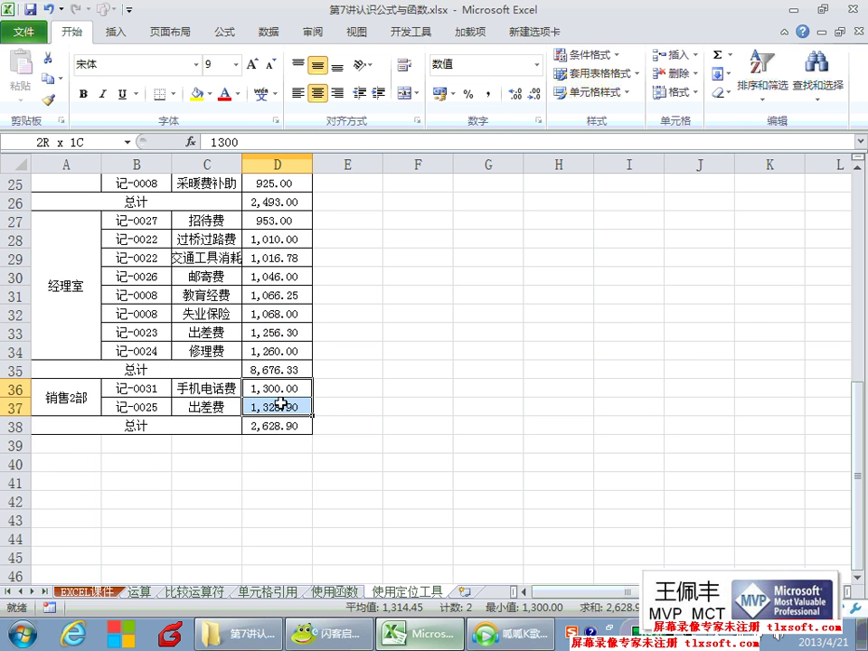
pyautogui.click(283, 427)
pyautogui.scroll(4, 283, 397)
pyautogui.scroll(4, 276, 362)
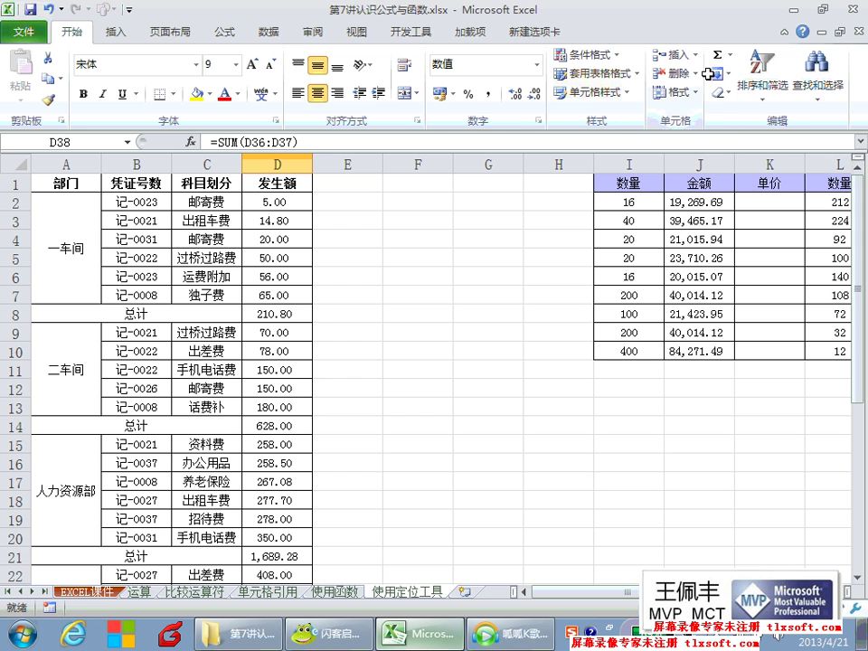
# Review the 一车间 subtotal's SUM formula, then switch to the chat window.
pyautogui.click(729, 54)
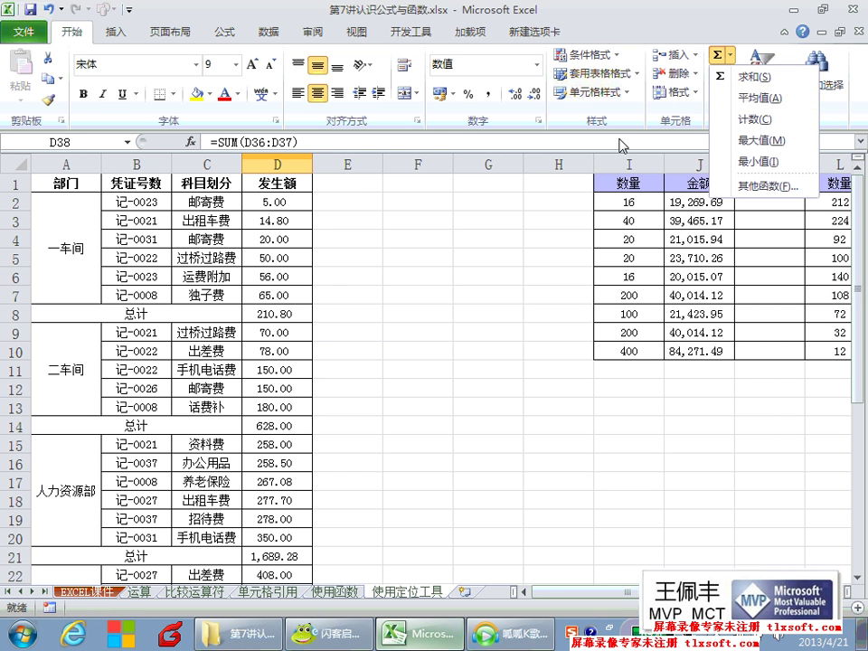
pyautogui.click(268, 314)
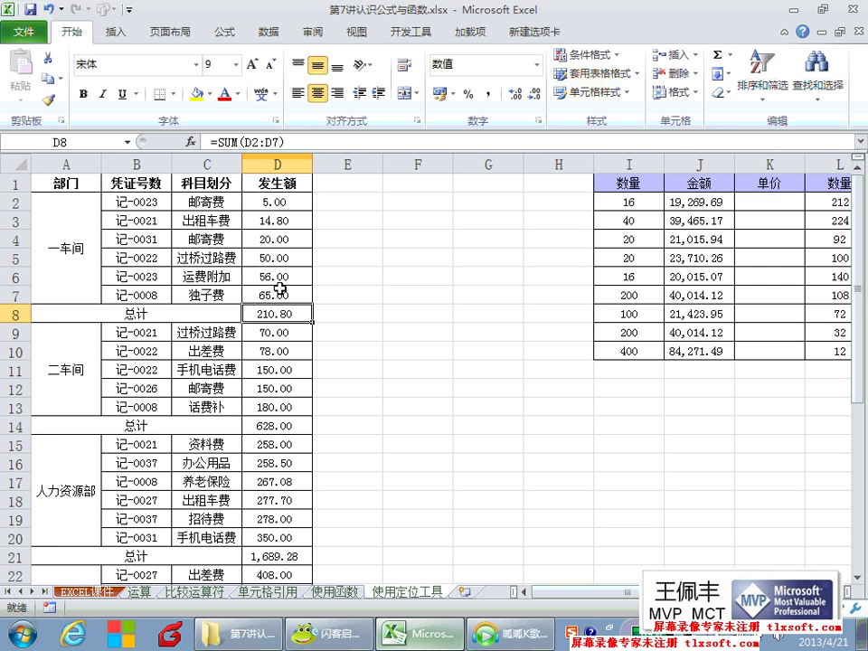
pyautogui.scroll(-1, 285, 244)
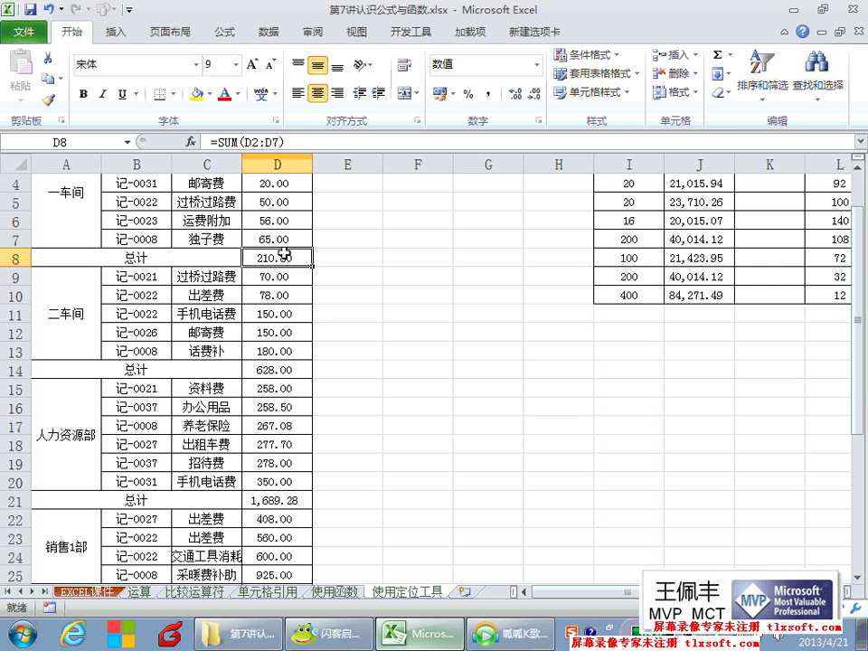
pyautogui.hotkey('alt', 'Tab')
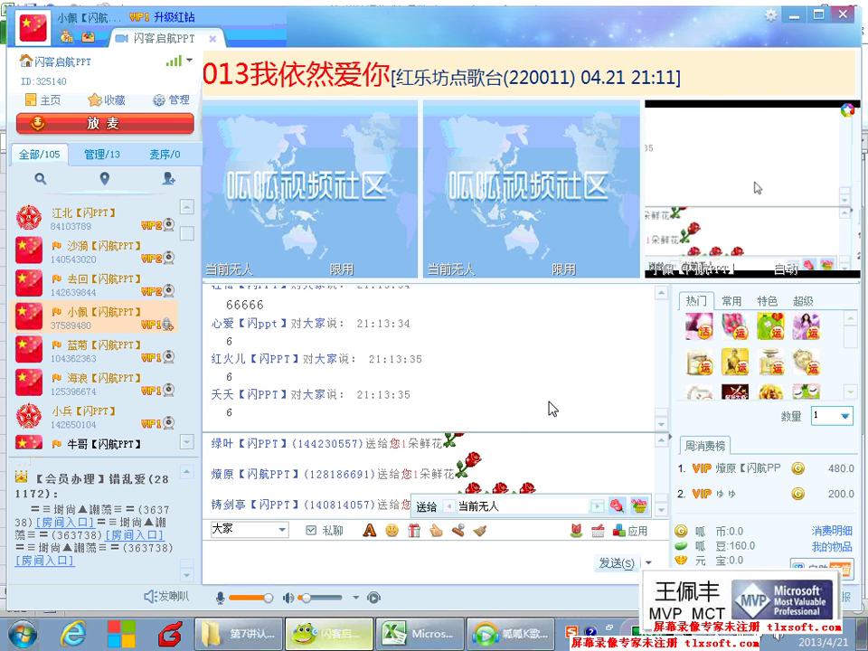
# Bring Excel back in front of the chat room, showing the 使用定位工具 subtotal table.
pyautogui.click(414, 633)
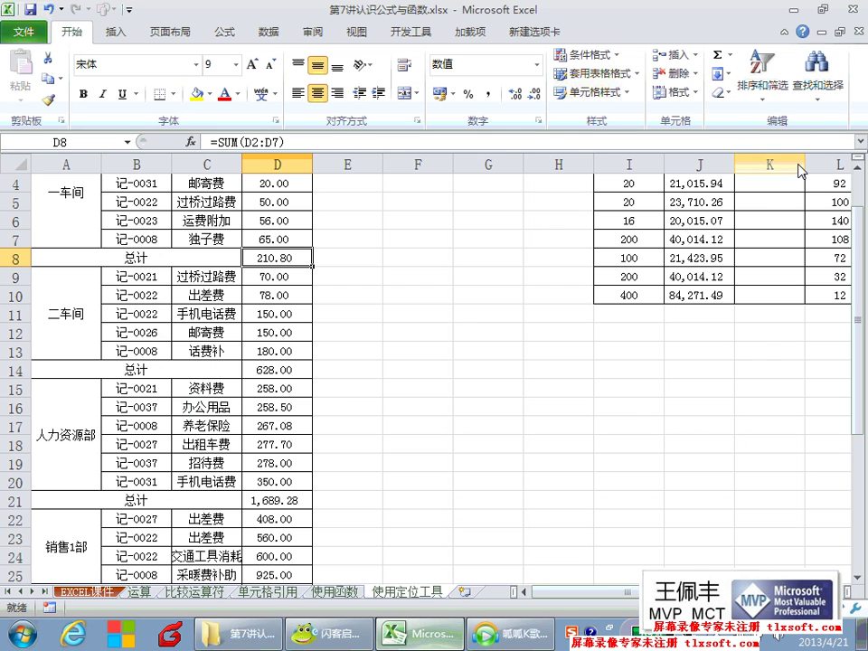
# Open and cancel Go To Special, then scroll right so columns G–Q with the 数量/金额/单价 tables show.
pyautogui.click(822, 108)
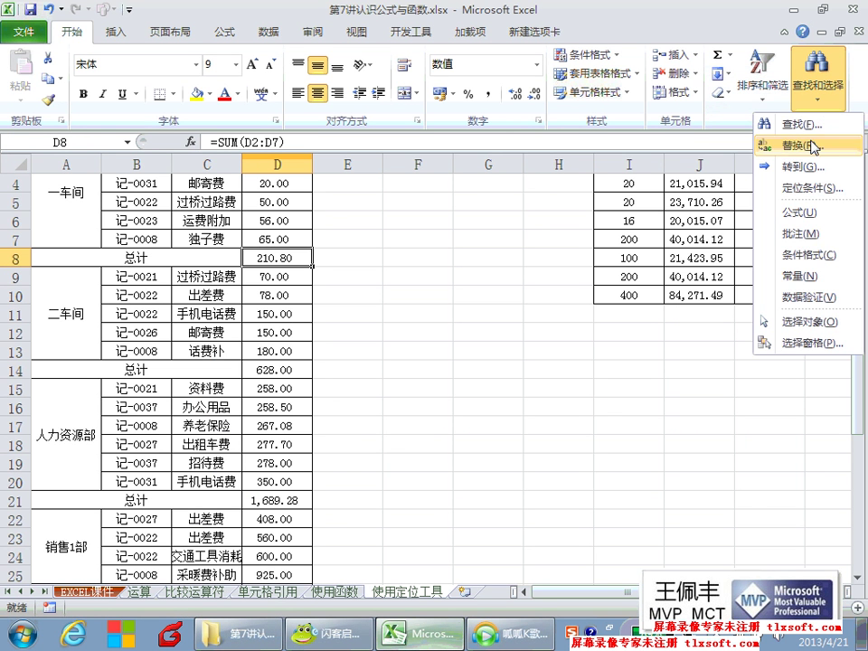
pyautogui.click(818, 188)
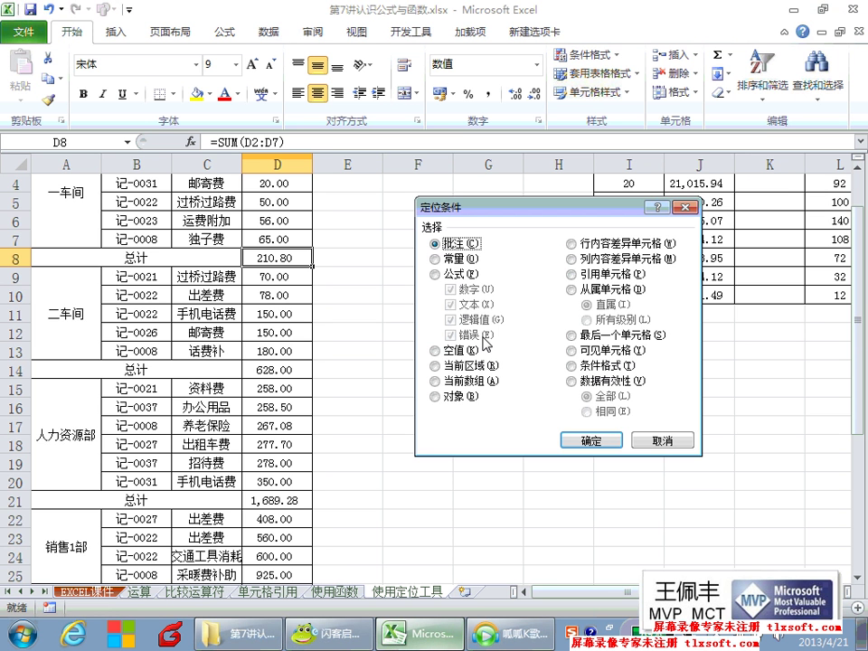
pyautogui.click(652, 441)
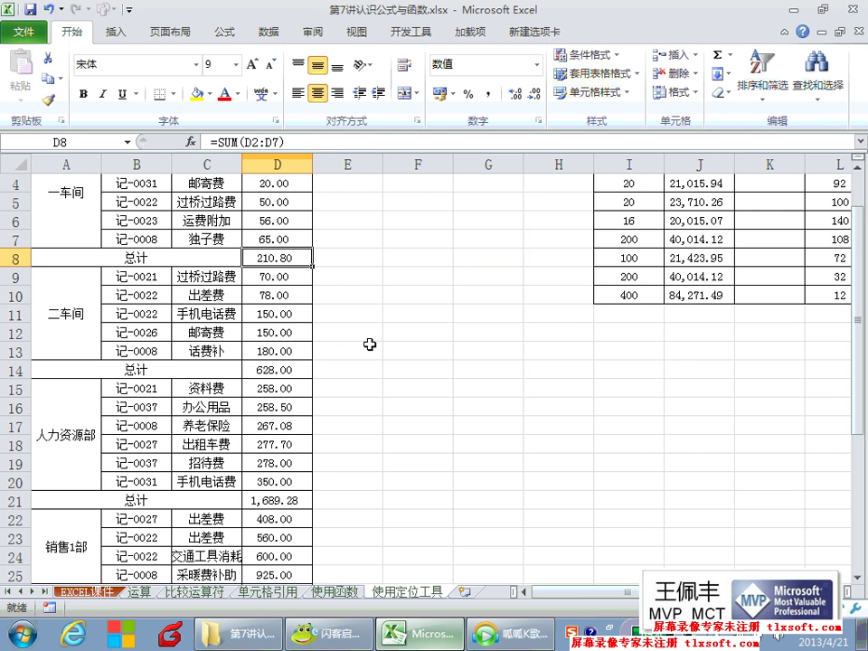
pyautogui.moveTo(503, 225)
pyautogui.mouseDown()
pyautogui.moveTo(855, 229)
pyautogui.moveTo(769, 181)
pyautogui.mouseUp()
# Highlight each of the three tables and their empty 单价 ranges K2:K10, N2:N10 and Q2:Q10.
pyautogui.click(443, 256)
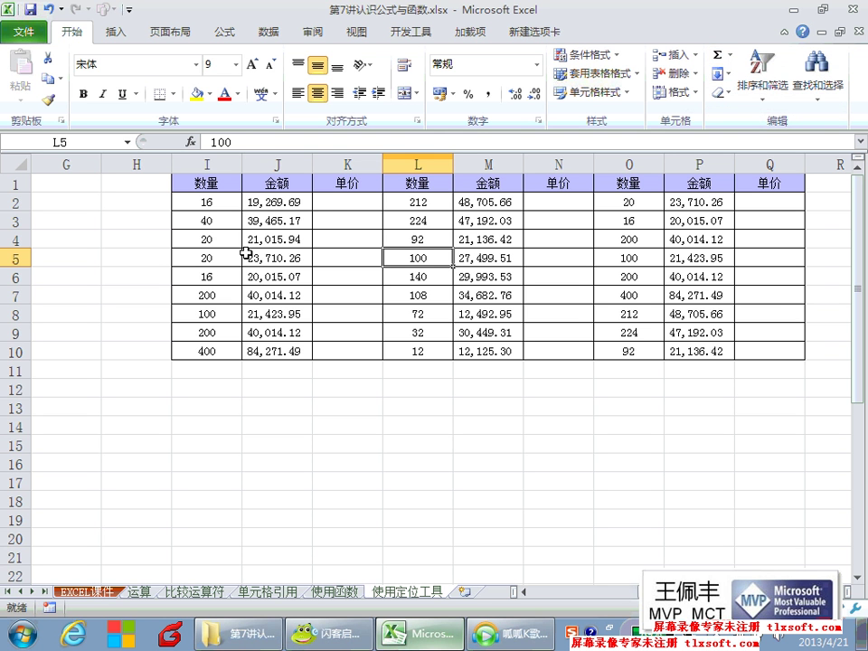
pyautogui.click(330, 203)
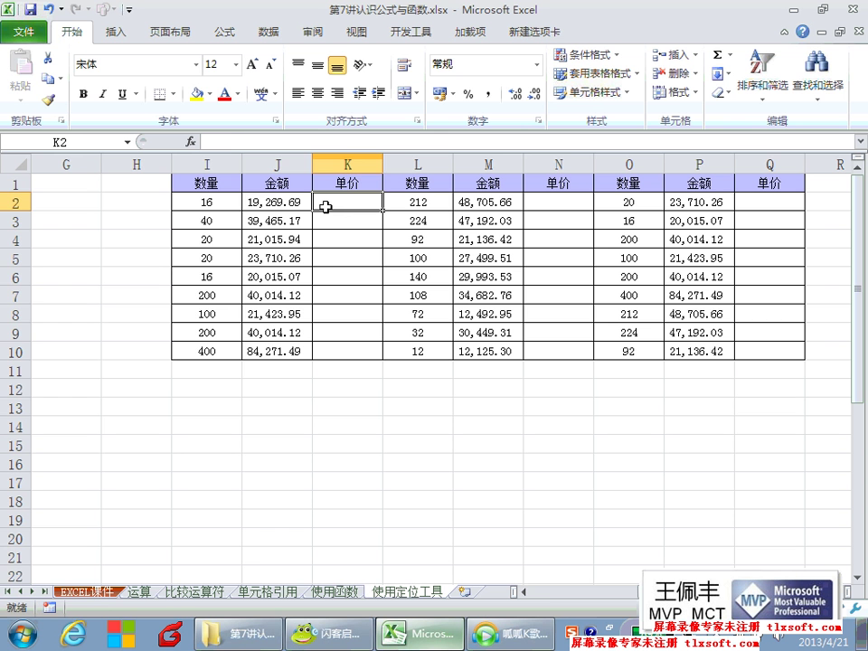
pyautogui.moveTo(226, 183)
pyautogui.mouseDown()
pyautogui.moveTo(348, 332)
pyautogui.moveTo(348, 351)
pyautogui.mouseUp()
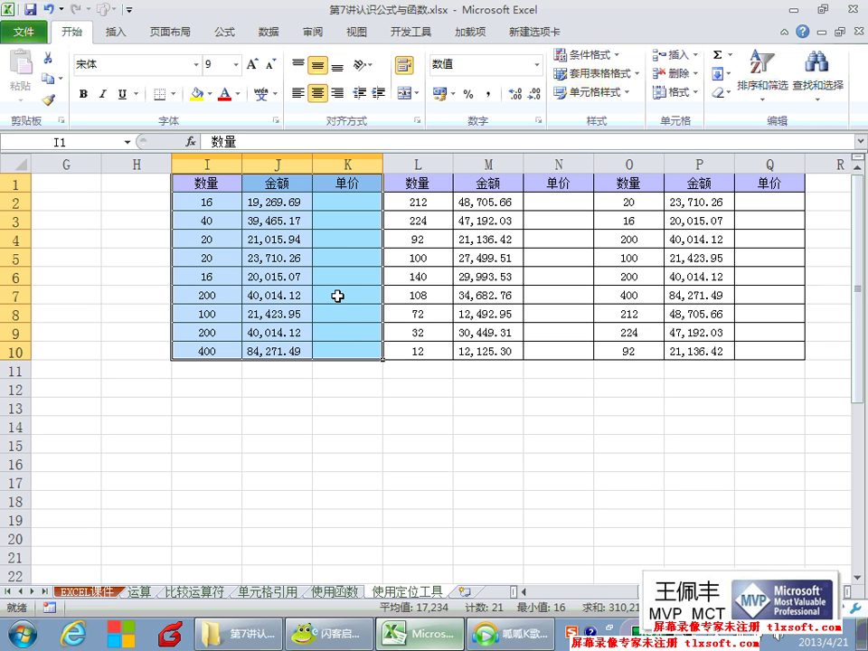
pyautogui.moveTo(437, 184)
pyautogui.mouseDown()
pyautogui.moveTo(546, 312)
pyautogui.moveTo(547, 350)
pyautogui.mouseUp()
pyautogui.moveTo(633, 183); pyautogui.dragTo(760, 342)
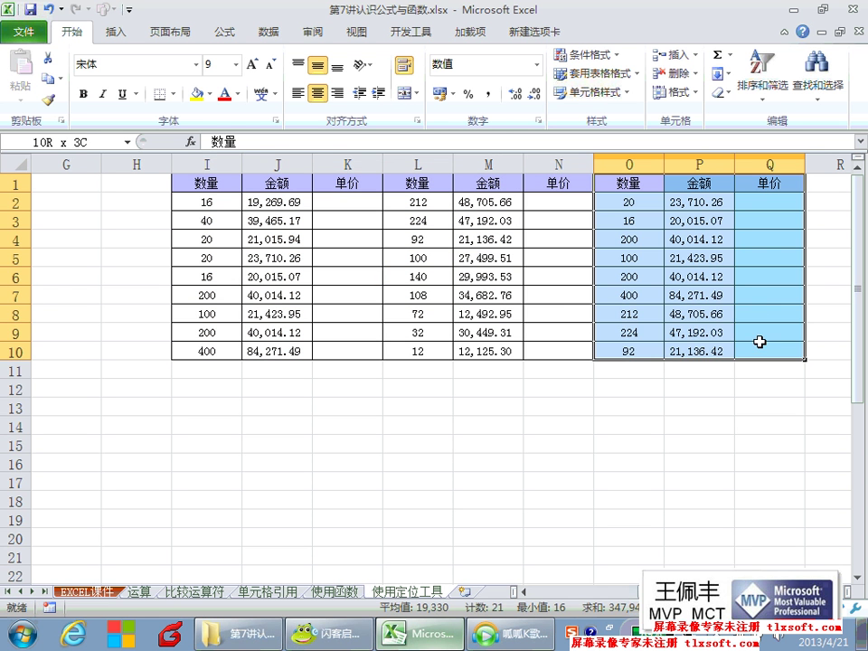
pyautogui.moveTo(366, 201); pyautogui.dragTo(361, 351)
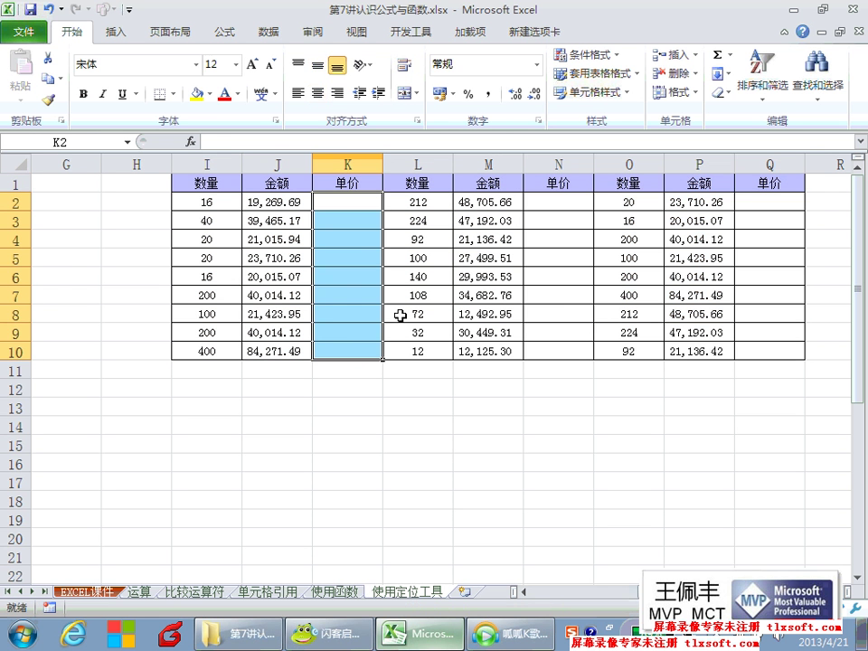
pyautogui.moveTo(558, 203); pyautogui.dragTo(558, 352)
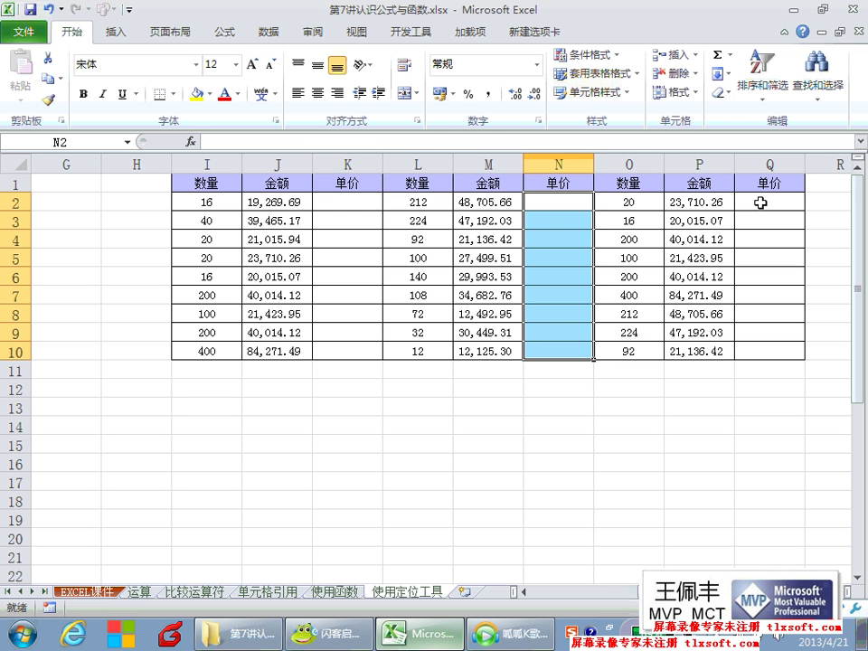
pyautogui.moveTo(761, 203); pyautogui.dragTo(767, 351)
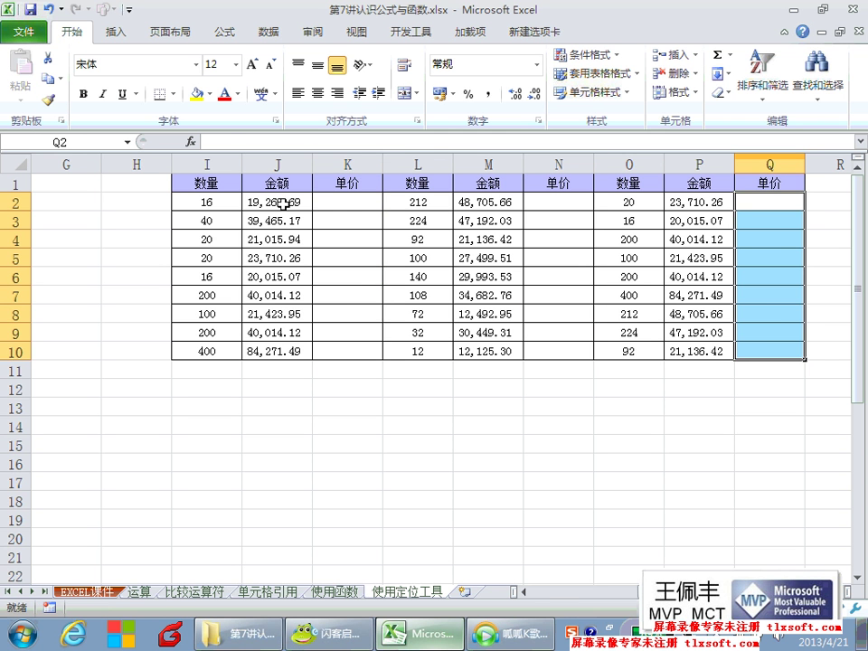
pyautogui.moveTo(226, 185); pyautogui.dragTo(331, 348)
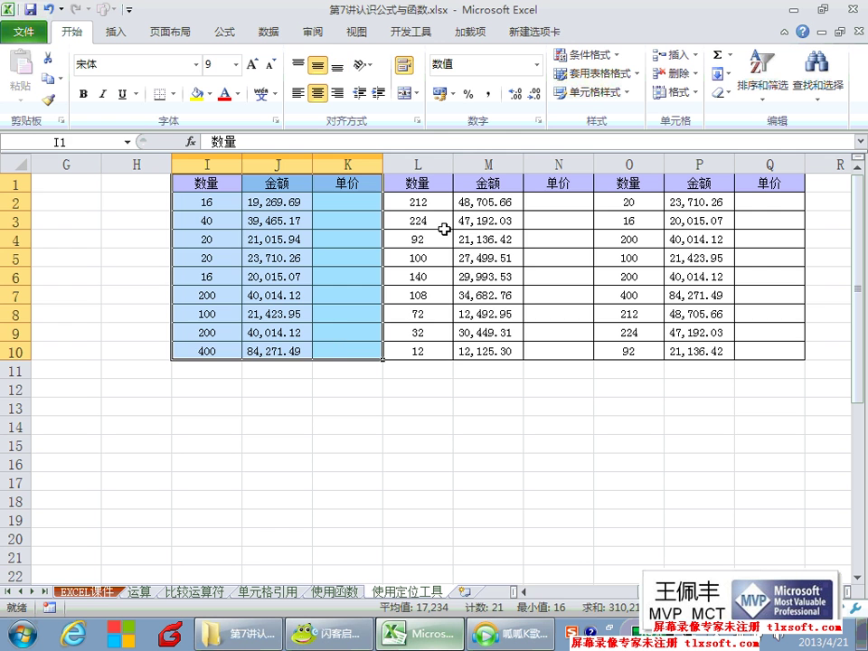
pyautogui.moveTo(425, 184); pyautogui.dragTo(514, 335)
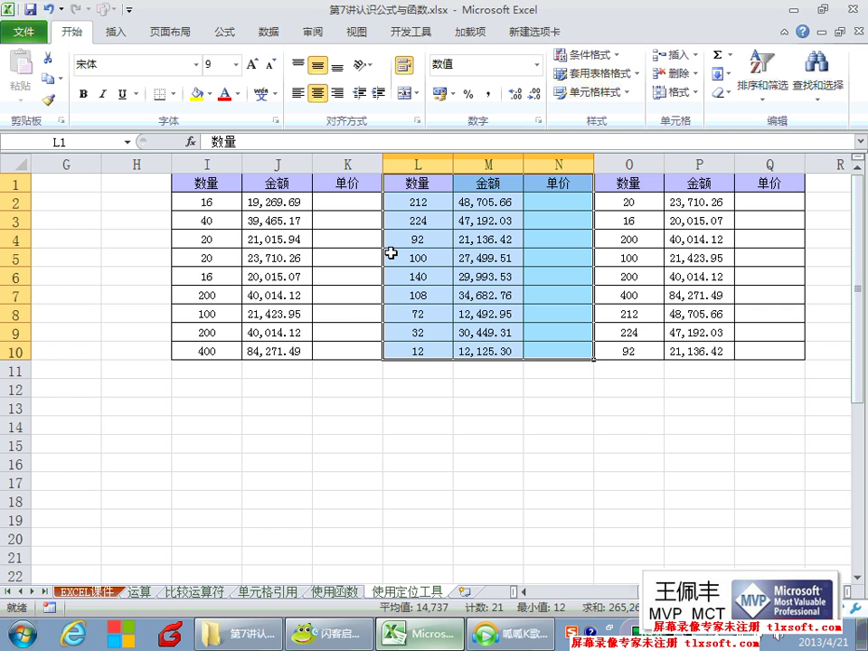
pyautogui.moveTo(357, 209); pyautogui.dragTo(349, 350)
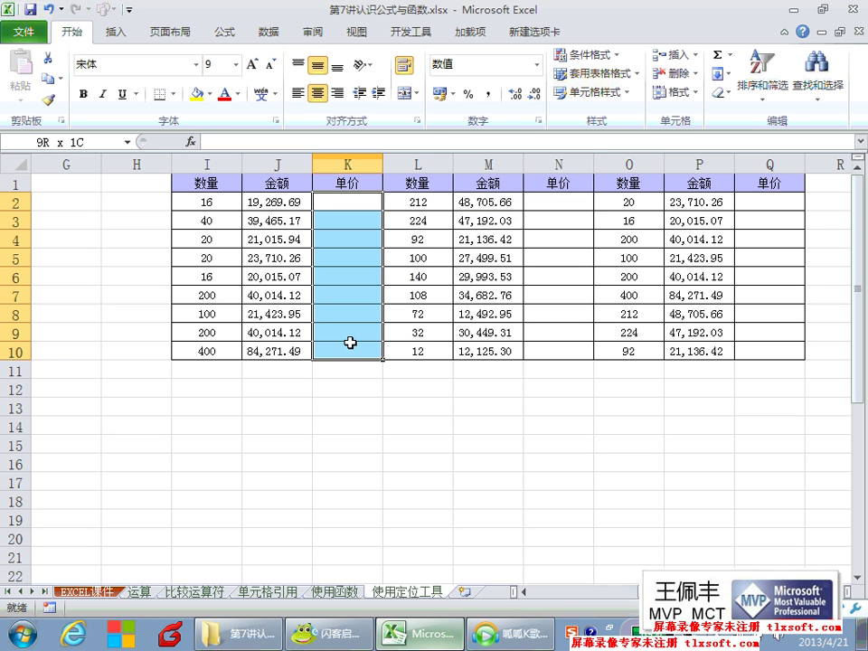
# Show that 单价 in K2 comes from the 金额 in J2 and the 数量 in I2.
pyautogui.click(549, 202)
pyautogui.moveTo(549, 203); pyautogui.dragTo(546, 347)
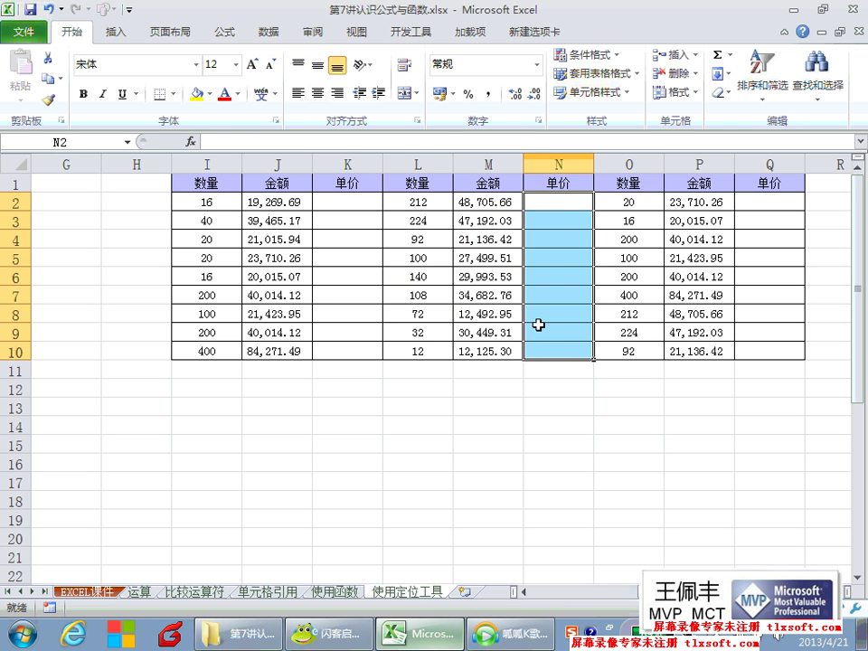
pyautogui.click(540, 315)
pyautogui.click(342, 201)
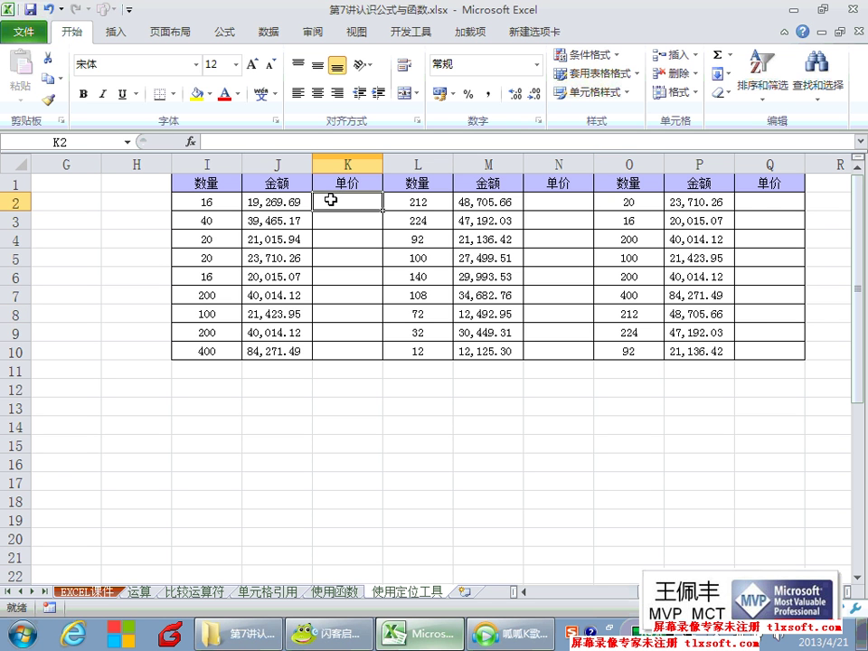
pyautogui.click(287, 196)
pyautogui.click(332, 201)
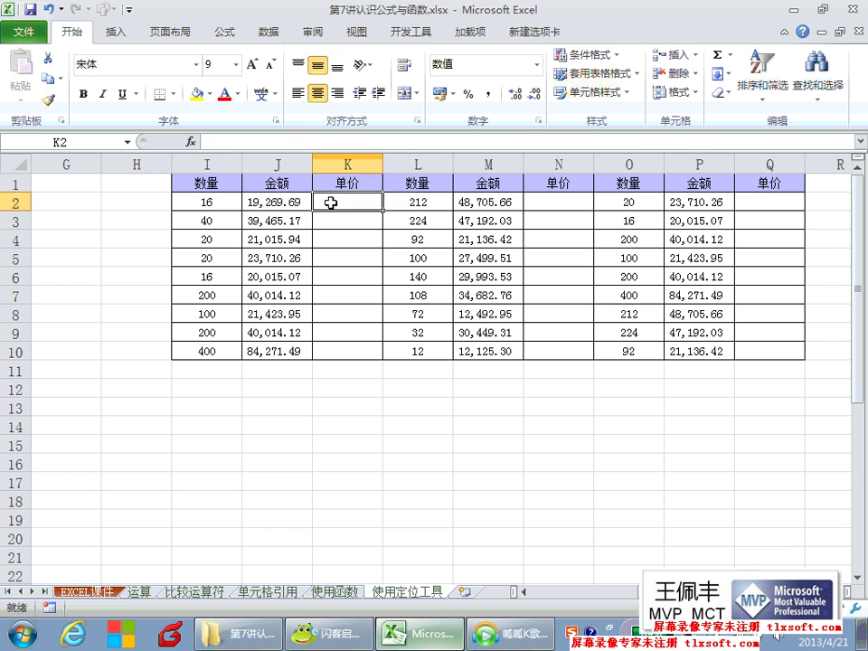
pyautogui.click(257, 201)
pyautogui.click(232, 201)
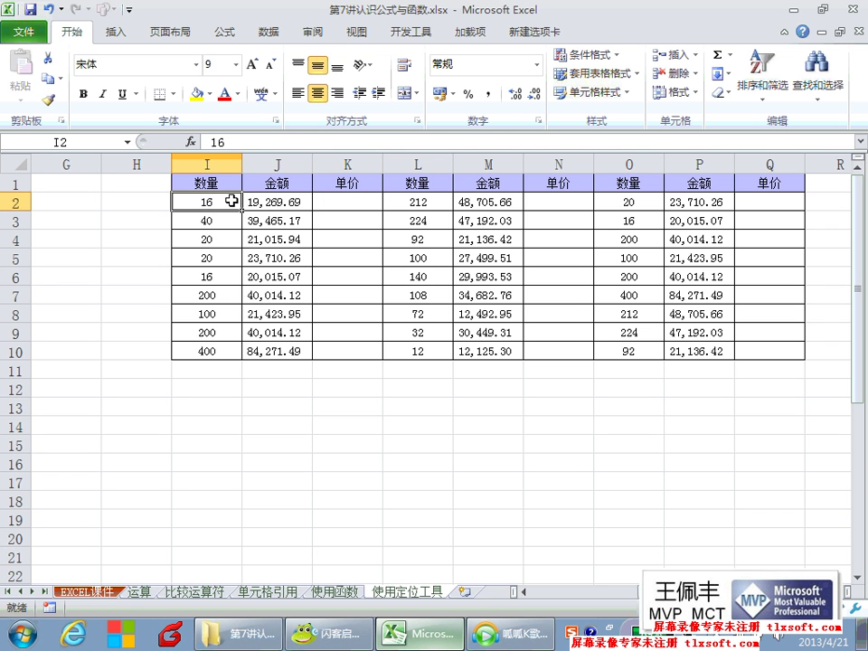
pyautogui.click(320, 201)
pyautogui.click(285, 200)
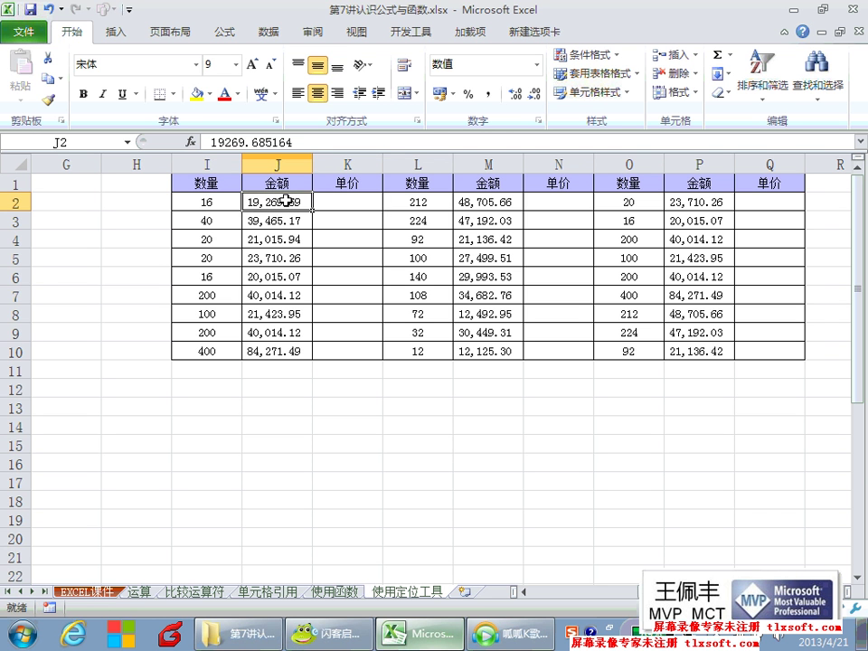
pyautogui.click(213, 201)
pyautogui.click(330, 203)
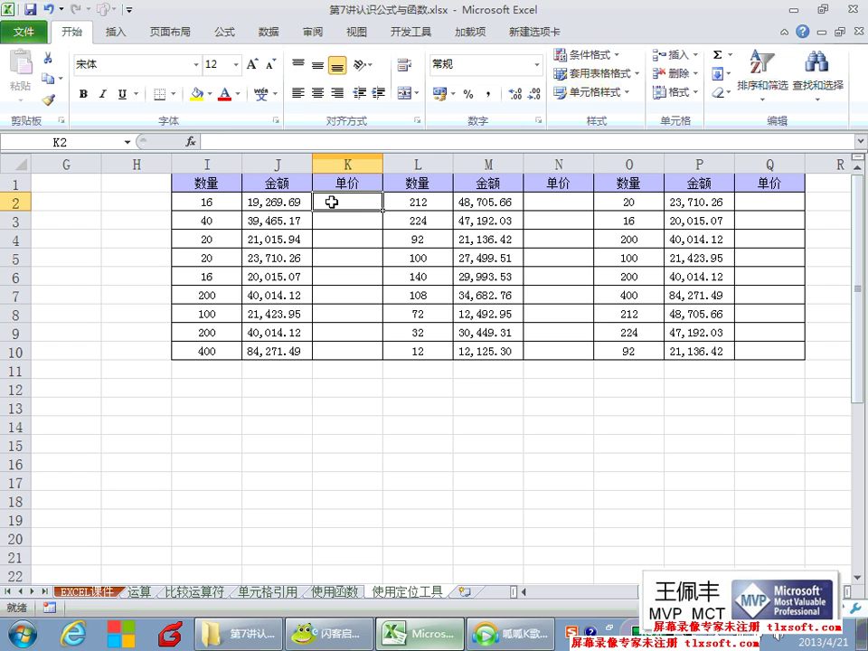
# Step through column N's empty 单价 cells, then select the full range I1:Q10.
pyautogui.click(559, 201)
pyautogui.click(546, 218)
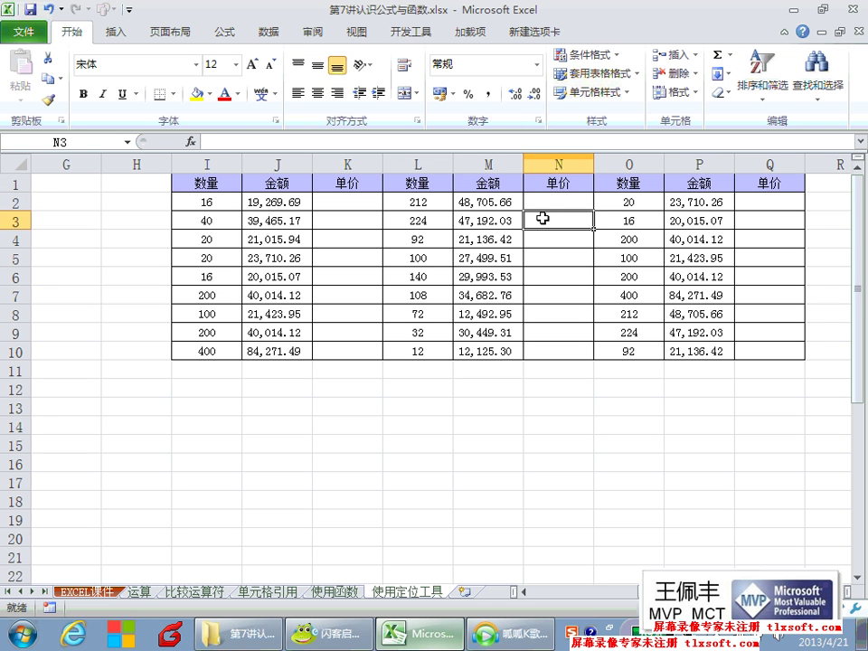
pyautogui.click(546, 253)
pyautogui.click(548, 236)
pyautogui.click(550, 218)
pyautogui.click(549, 200)
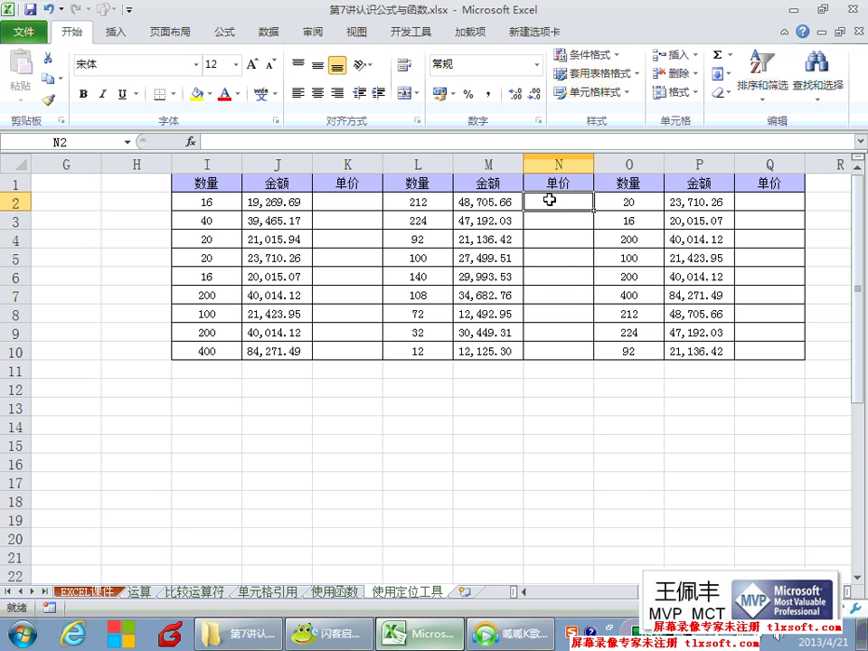
pyautogui.click(550, 217)
pyautogui.click(543, 234)
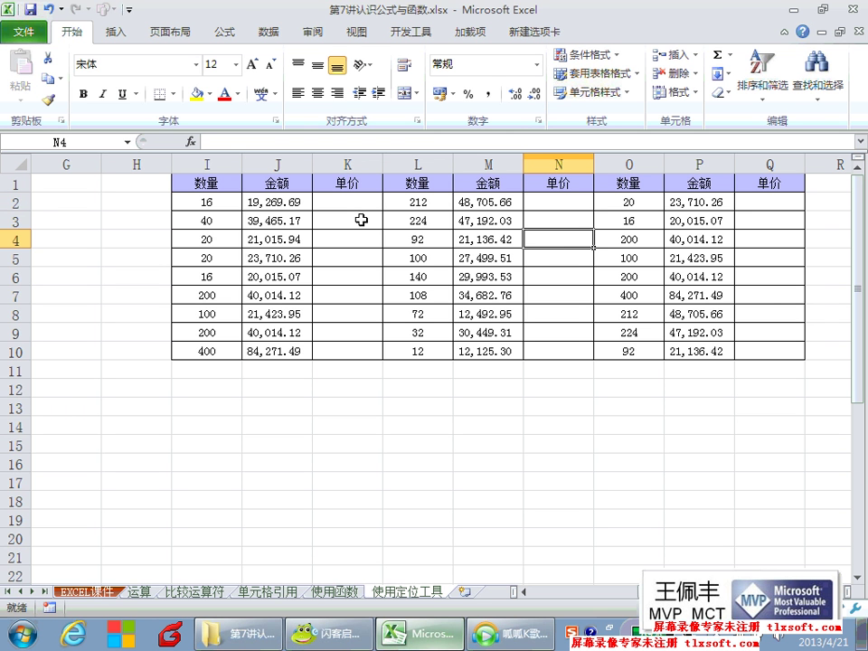
pyautogui.click(548, 218)
pyautogui.click(546, 234)
pyautogui.moveTo(217, 180); pyautogui.dragTo(773, 345)
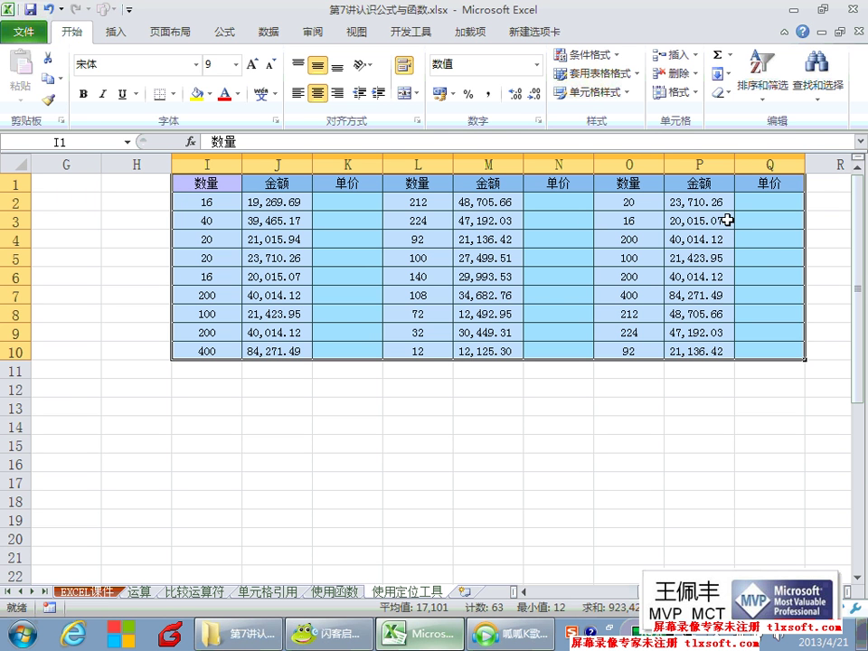
# Use Go To Special with 空值 (Blanks) to select only the empty cells in I1:Q10.
pyautogui.click(818, 83)
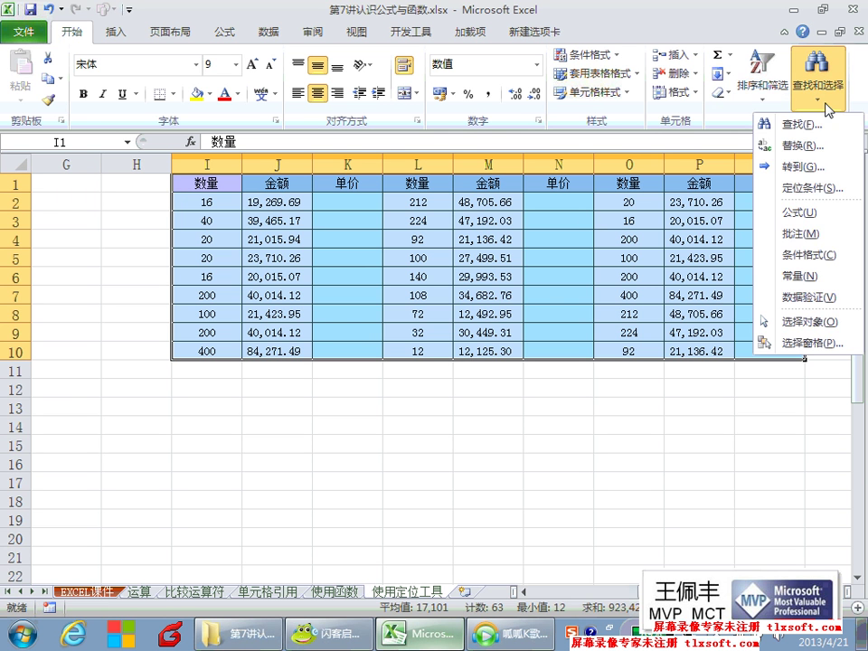
pyautogui.click(799, 187)
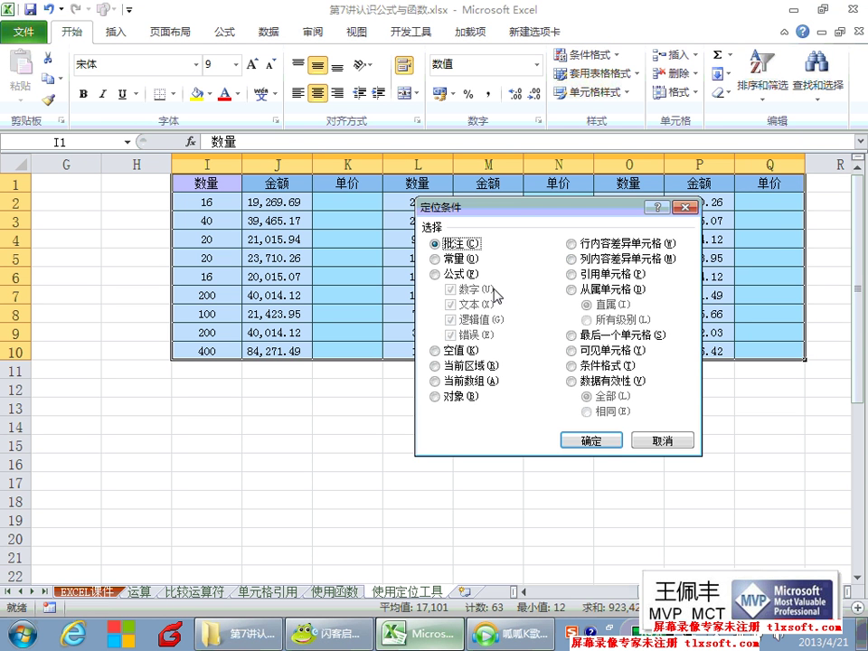
pyautogui.click(465, 350)
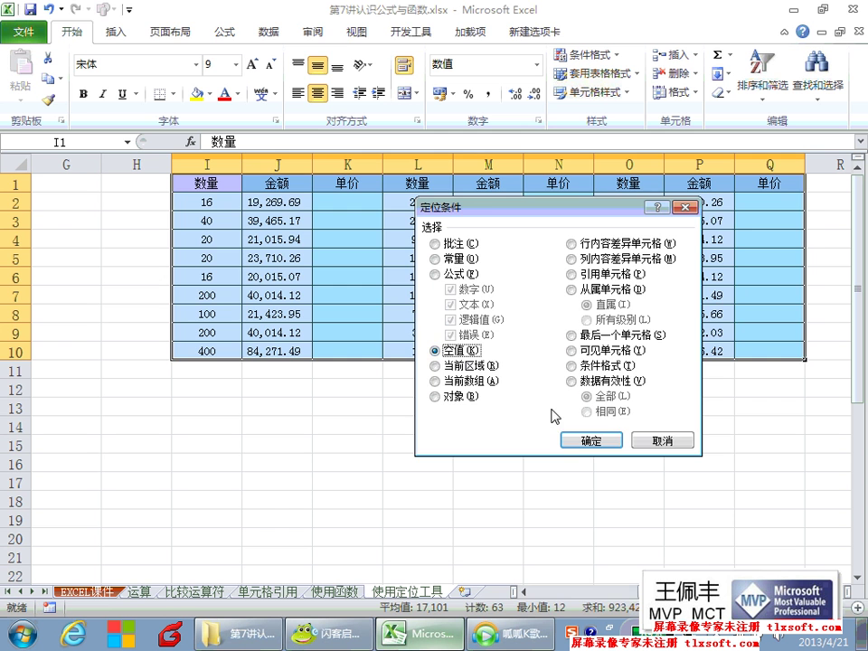
pyautogui.click(582, 442)
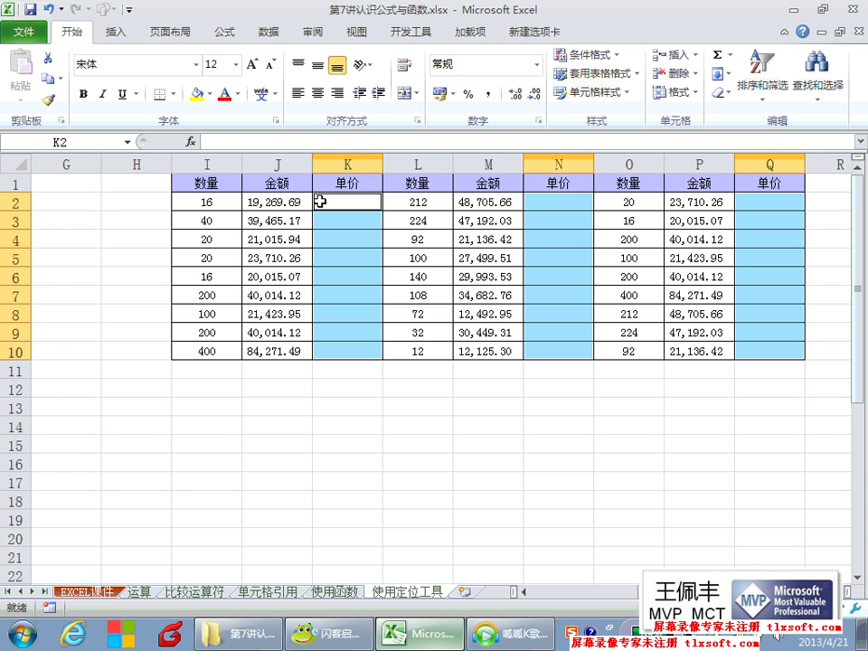
# Enter =J2/I2 and fill it into all selected blank 单价 cells with Ctrl+Enter.
pyautogui.write('=')
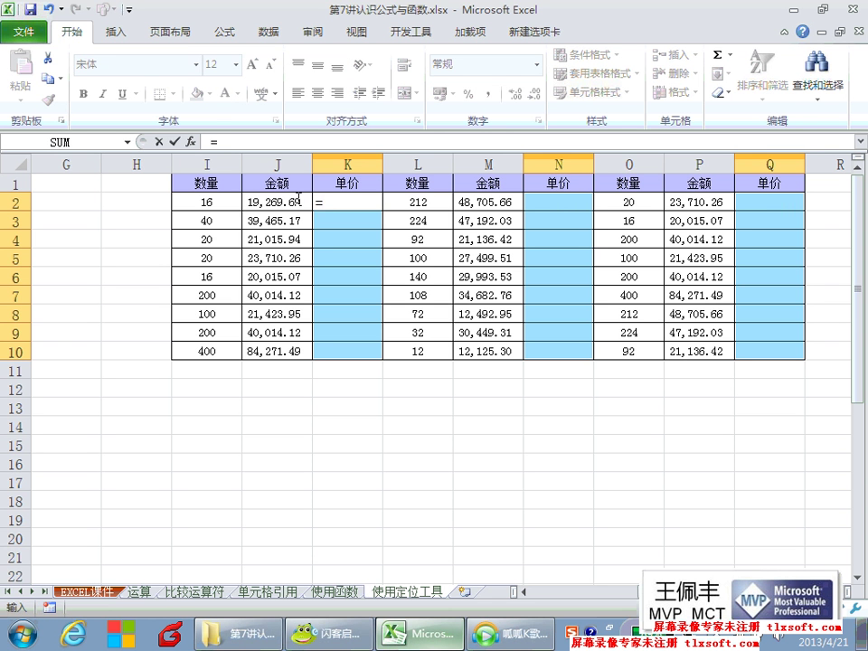
pyautogui.click(294, 200)
pyautogui.write('、')
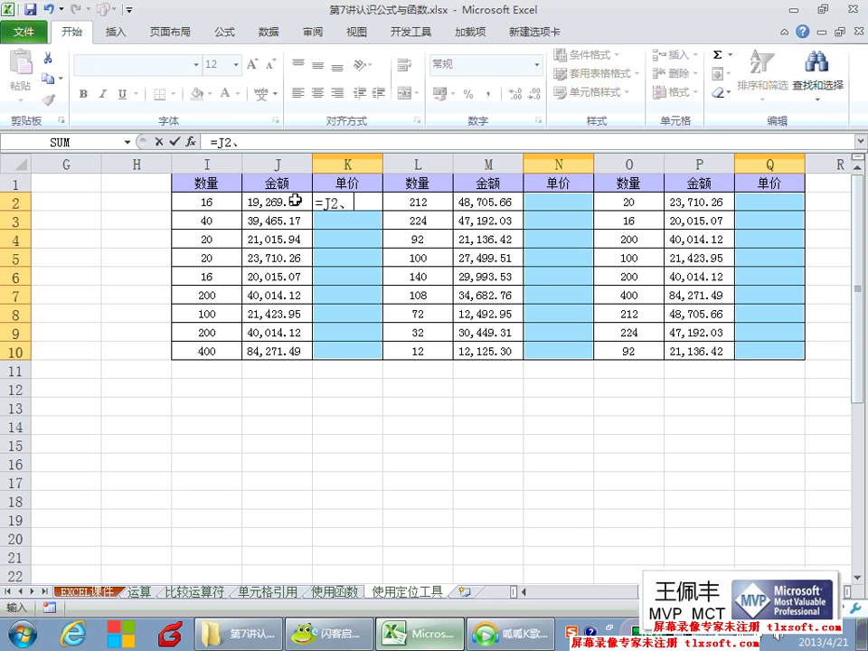
pyautogui.press('BackSpace')
pyautogui.write('/')
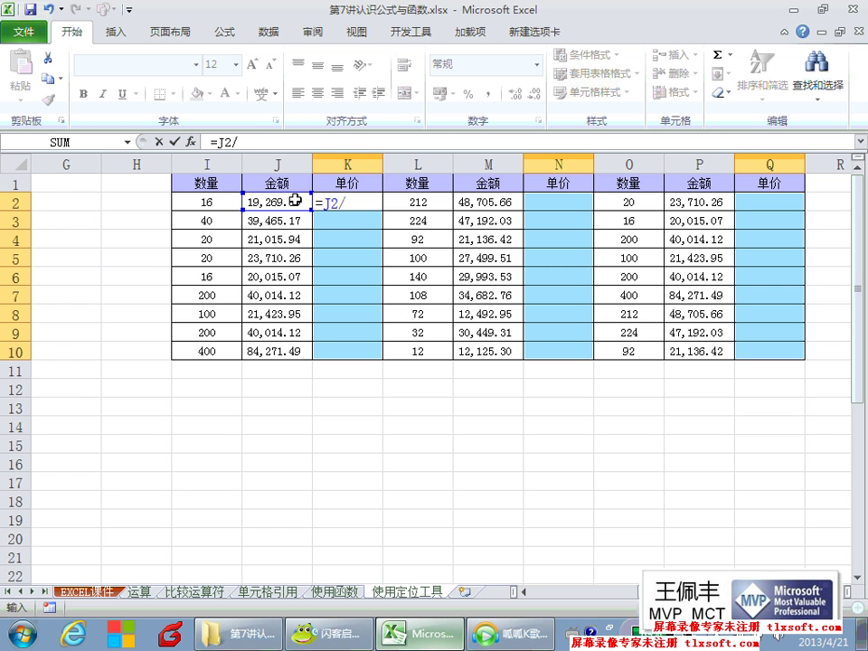
pyautogui.click(213, 204)
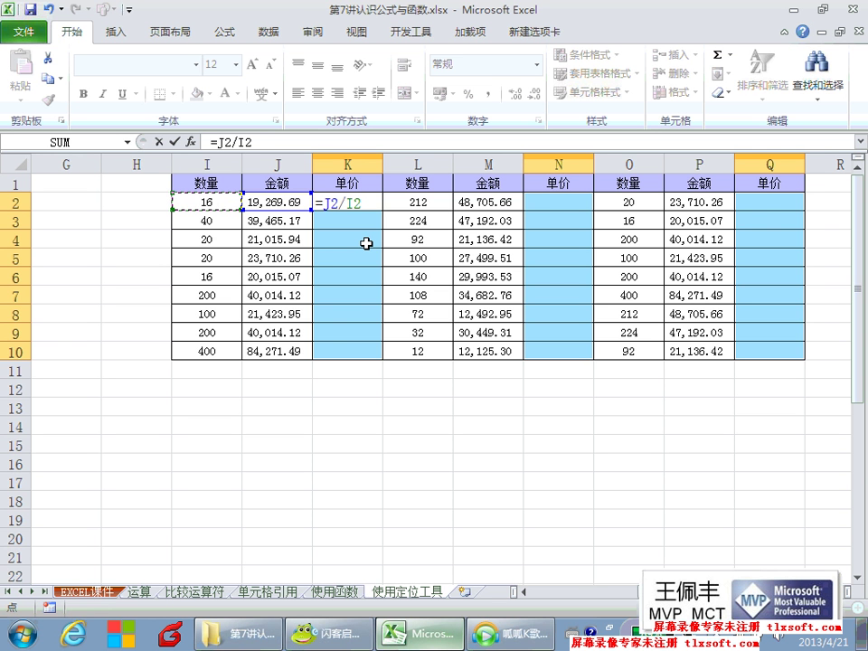
pyautogui.hotkey('ctrl', 'Return')
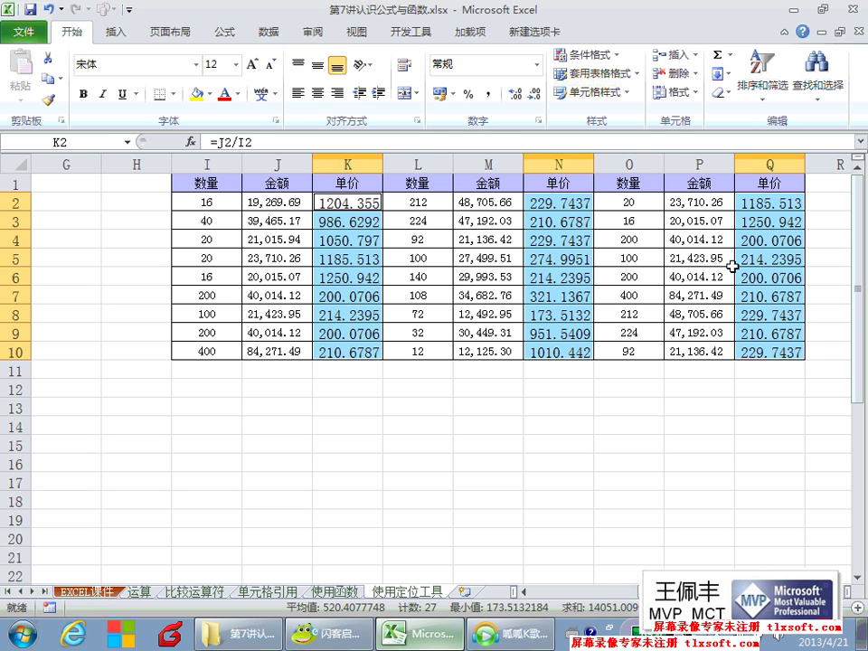
pyautogui.click(557, 207)
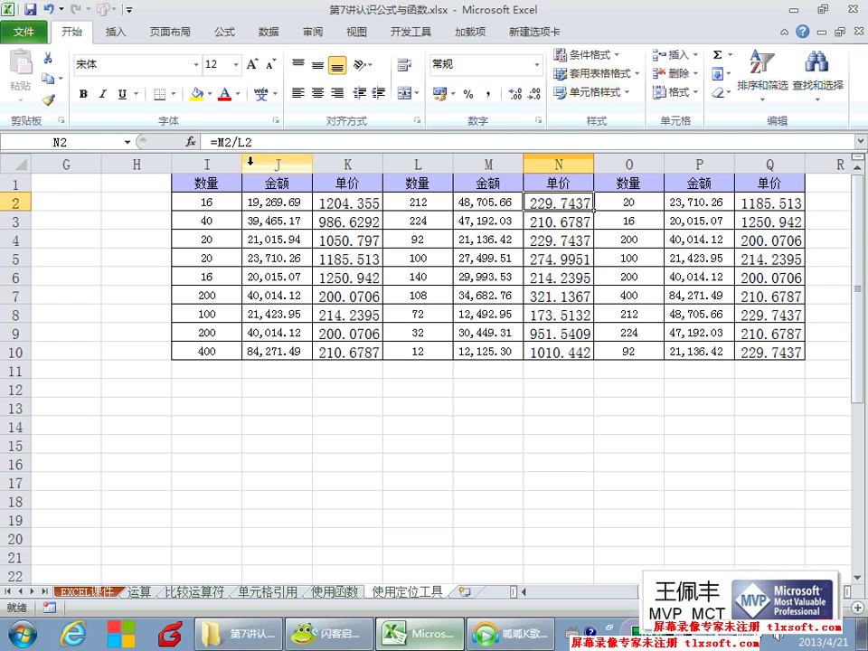
pyautogui.click(543, 240)
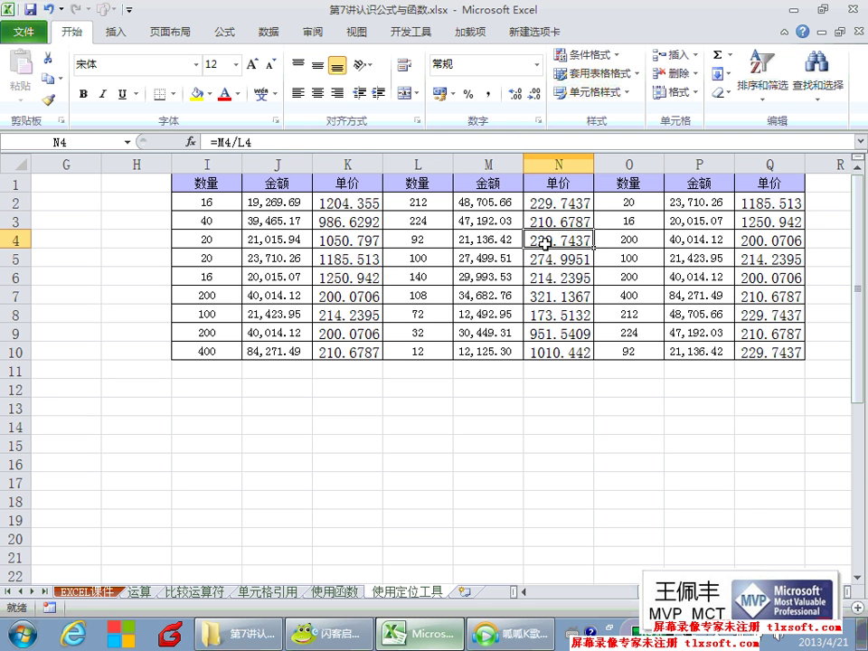
pyautogui.click(553, 277)
pyautogui.click(558, 314)
pyautogui.click(755, 313)
pyautogui.click(760, 276)
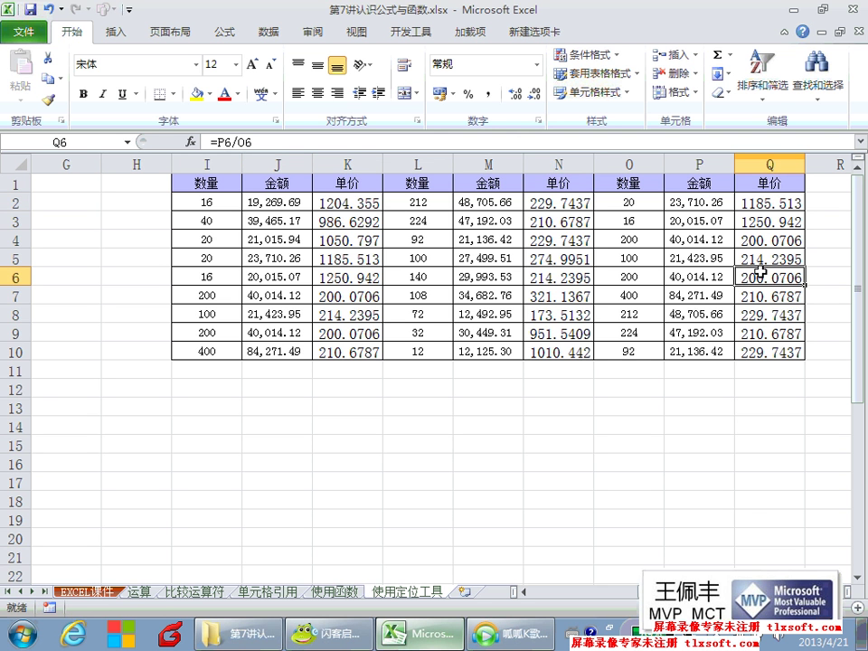
pyautogui.click(761, 258)
pyautogui.click(762, 241)
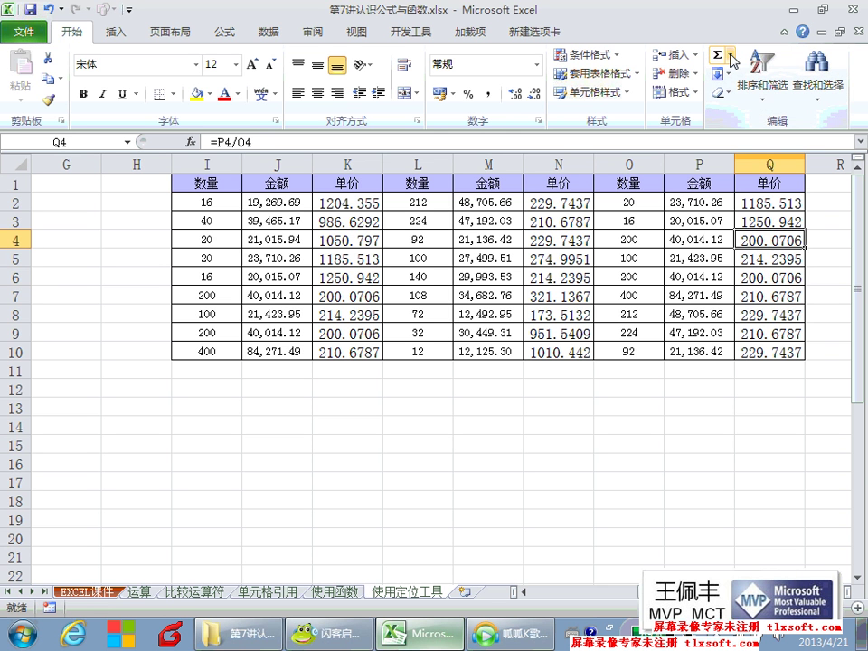
pyautogui.click(355, 227)
pyautogui.click(356, 240)
pyautogui.click(356, 258)
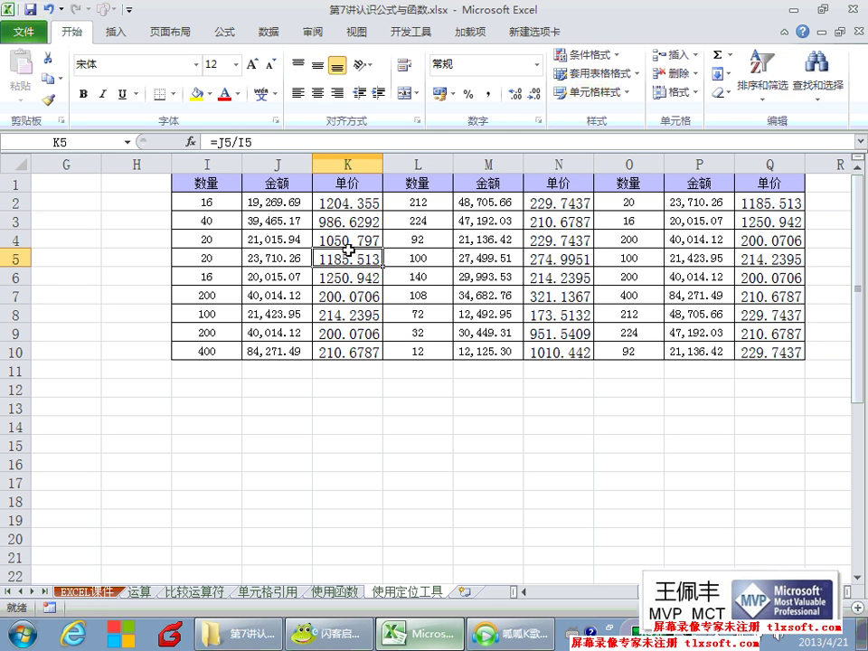
pyautogui.click(352, 277)
pyautogui.moveTo(352, 277); pyautogui.dragTo(352, 258)
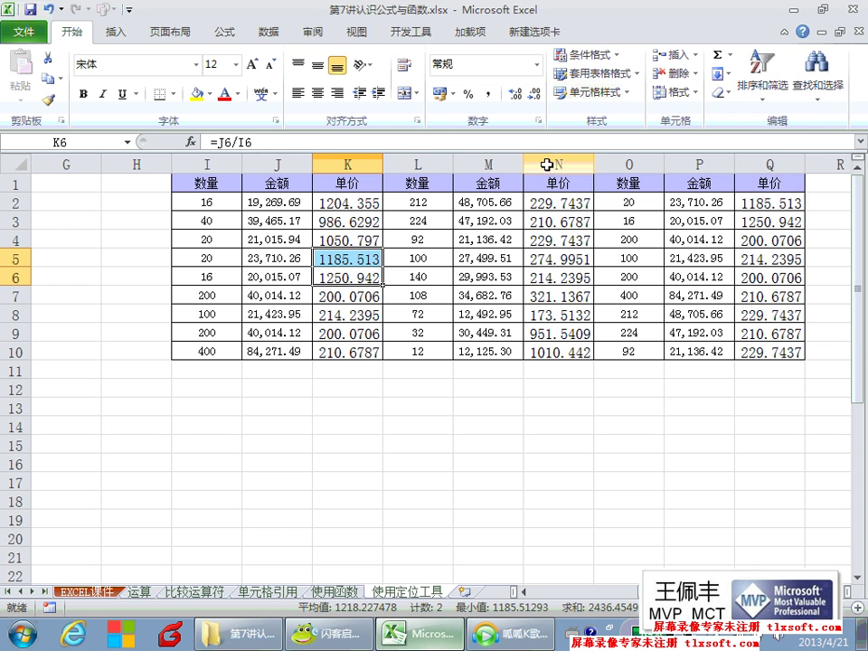
pyautogui.click(821, 97)
pyautogui.click(414, 241)
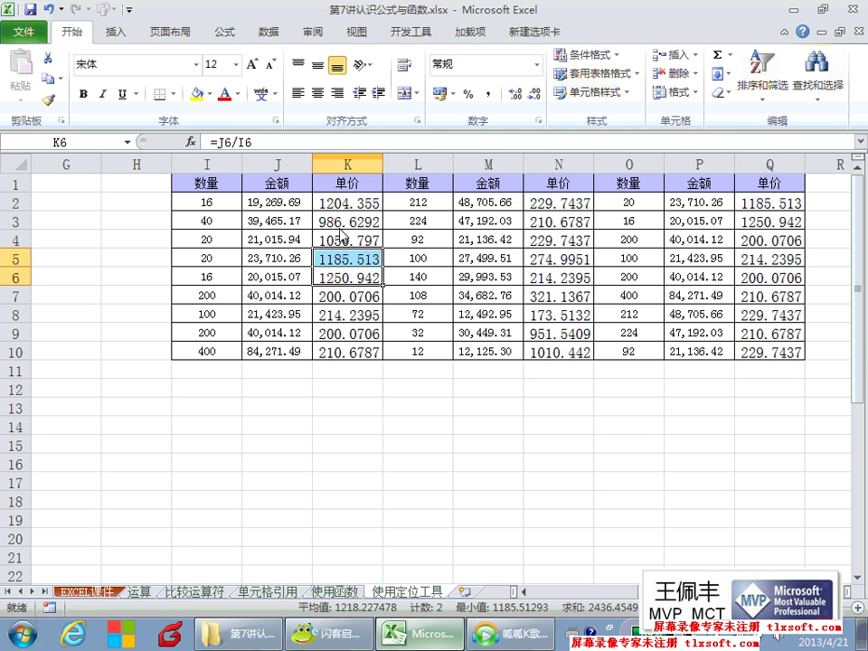
pyautogui.click(348, 240)
pyautogui.click(817, 100)
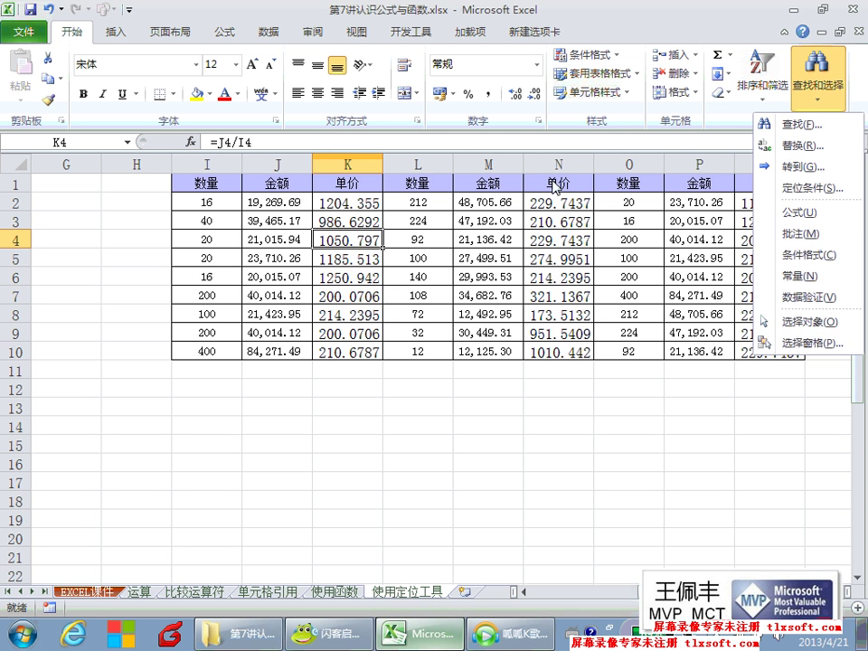
pyautogui.click(355, 218)
pyautogui.click(350, 204)
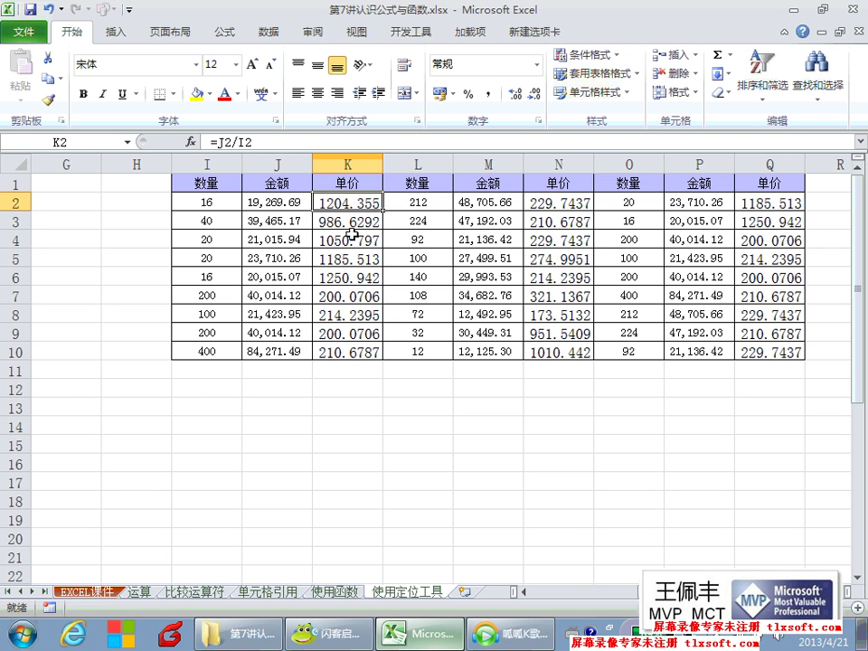
pyautogui.click(356, 281)
pyautogui.click(544, 279)
pyautogui.click(758, 281)
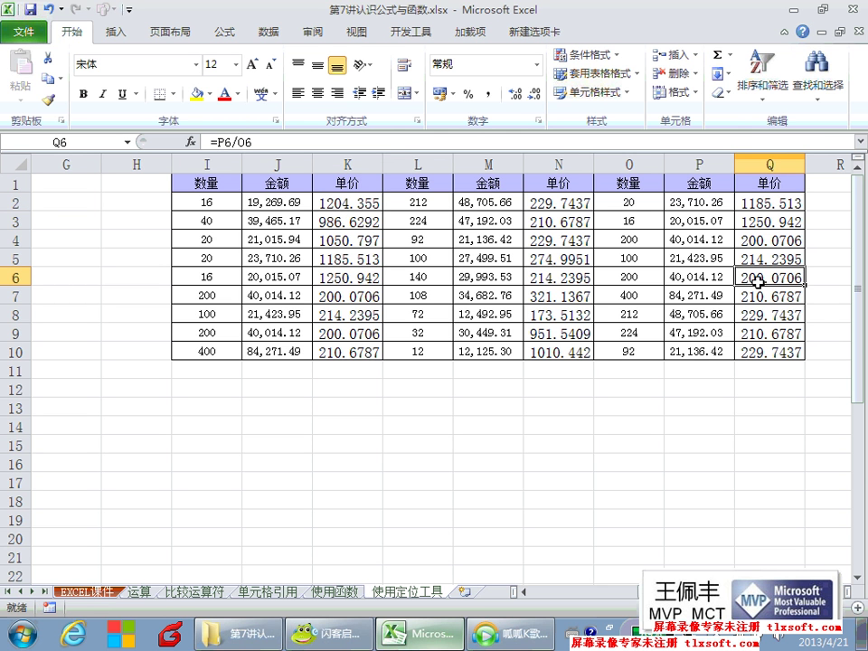
pyautogui.click(819, 91)
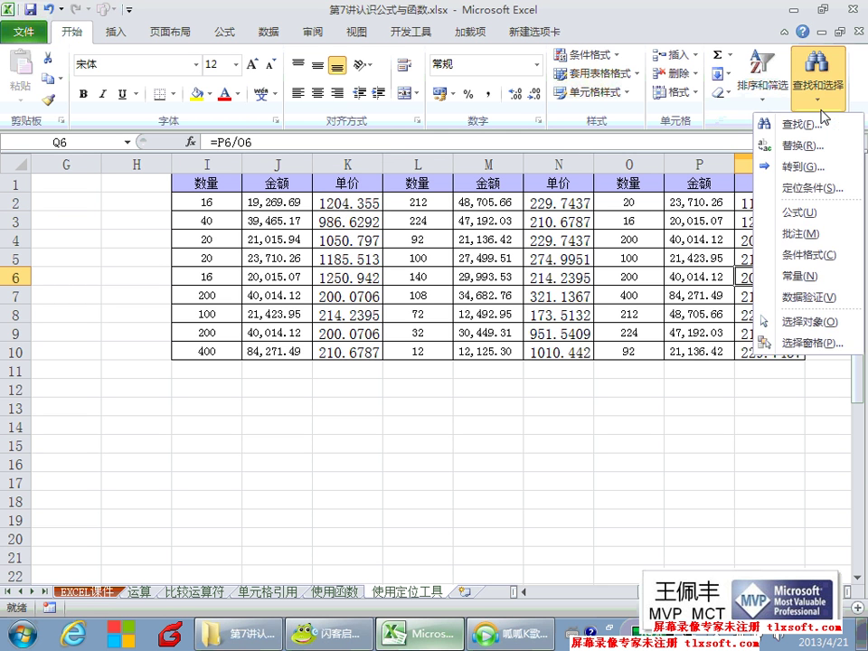
pyautogui.click(668, 220)
pyautogui.moveTo(339, 210); pyautogui.dragTo(336, 339)
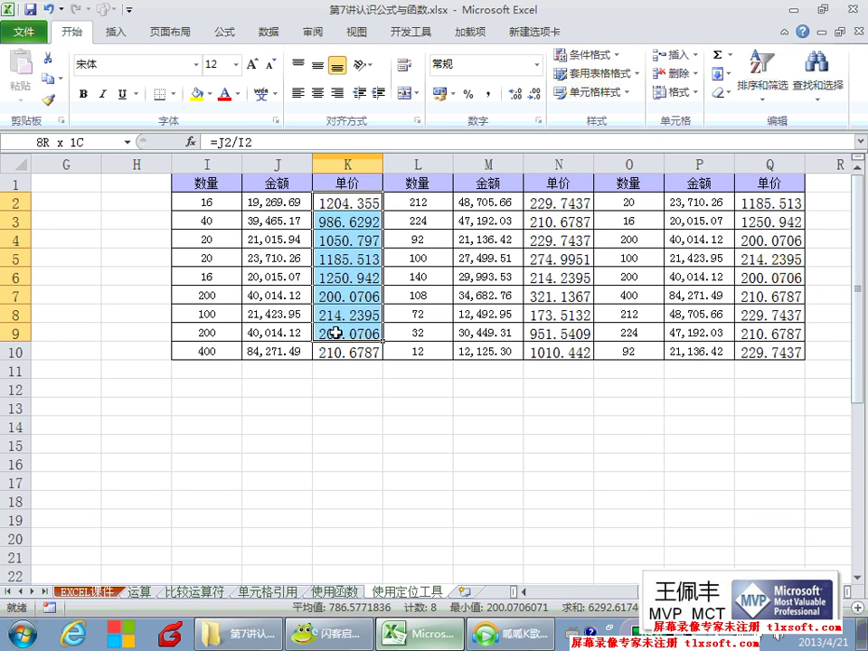
pyautogui.click(351, 310)
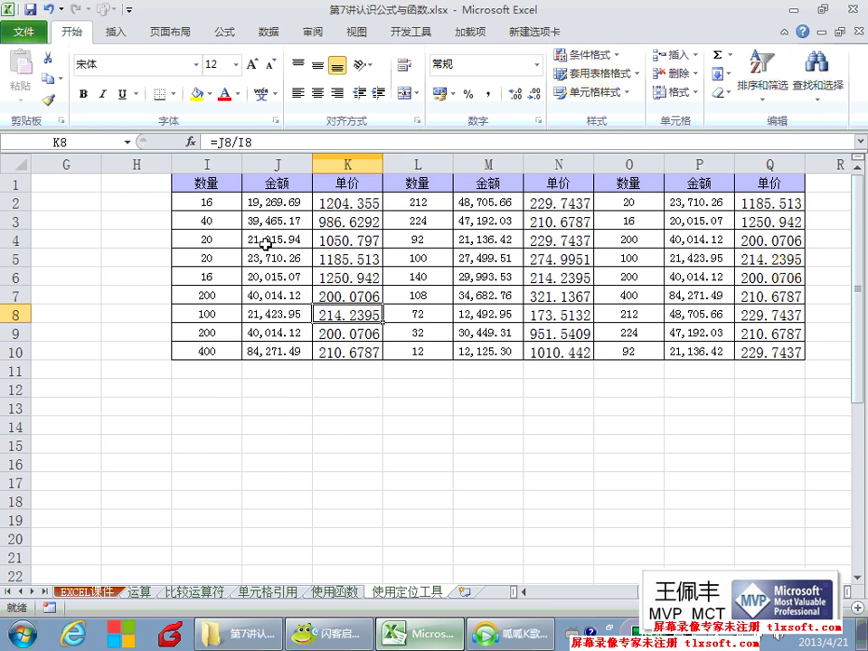
pyautogui.moveTo(266, 244); pyautogui.dragTo(118, 207)
pyautogui.click(303, 240)
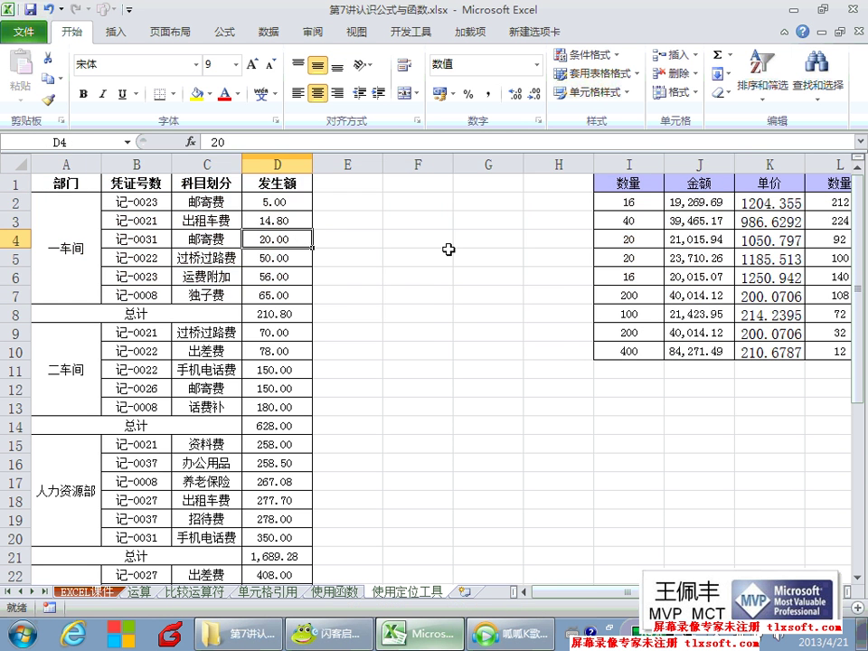
pyautogui.moveTo(443, 256); pyautogui.dragTo(438, 155)
pyautogui.click(353, 416)
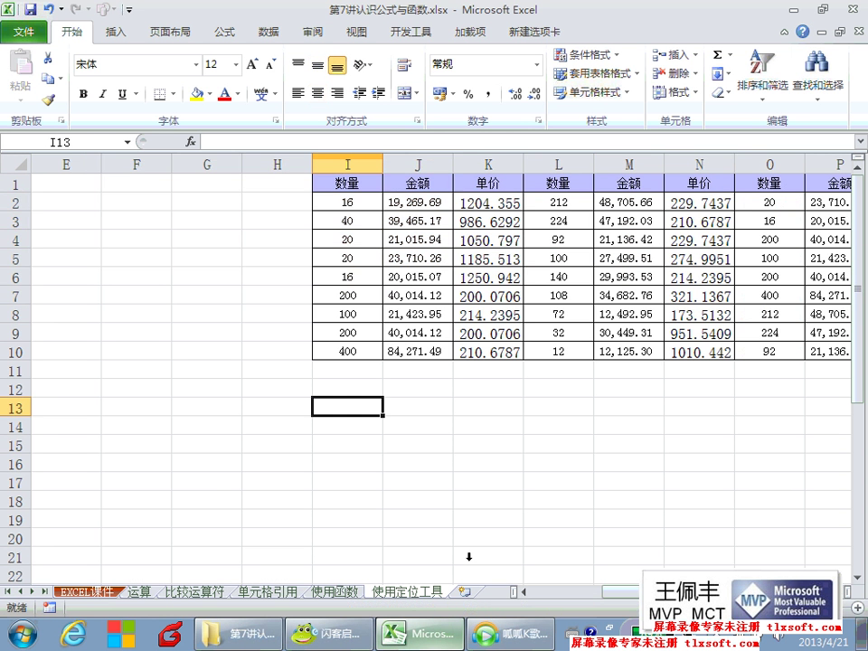
pyautogui.moveTo(298, 443)
pyautogui.mouseDown()
pyautogui.moveTo(91, 271)
pyautogui.moveTo(27, 186)
pyautogui.mouseUp()
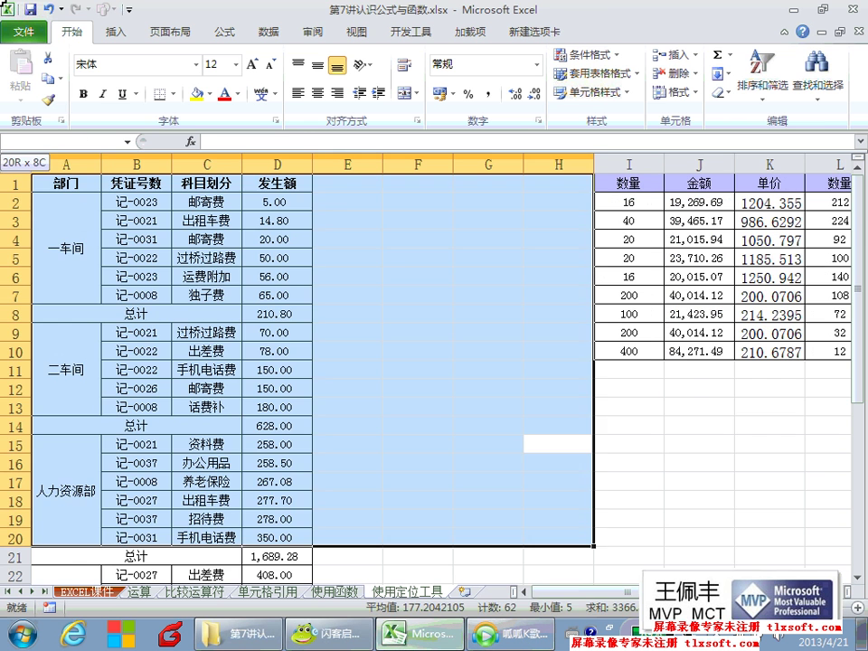
pyautogui.click(335, 217)
pyautogui.click(87, 593)
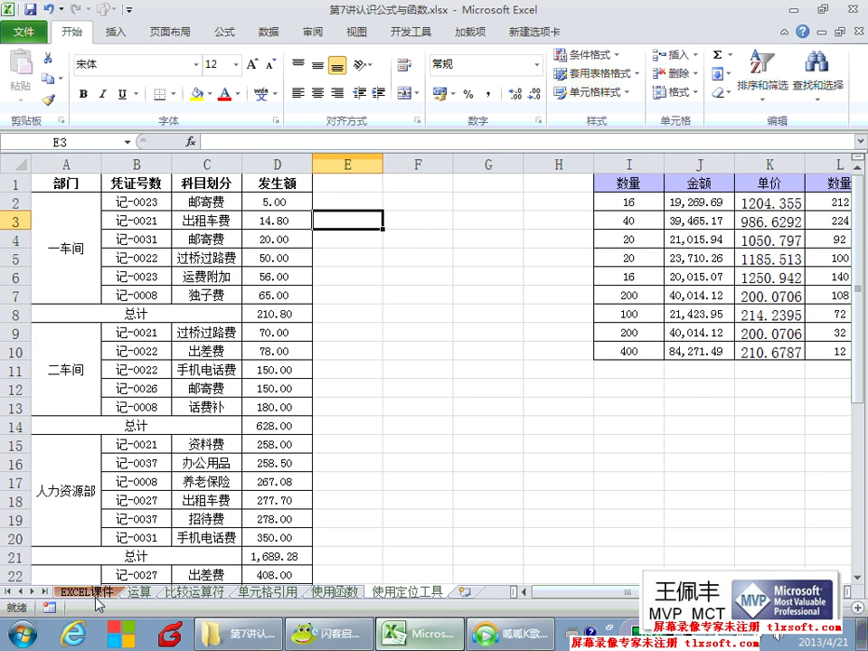
# Bring the 闪客启航 chat window forward, then Alt+Tab back to Excel's EXCEL课件 sheet.
pyautogui.click(321, 633)
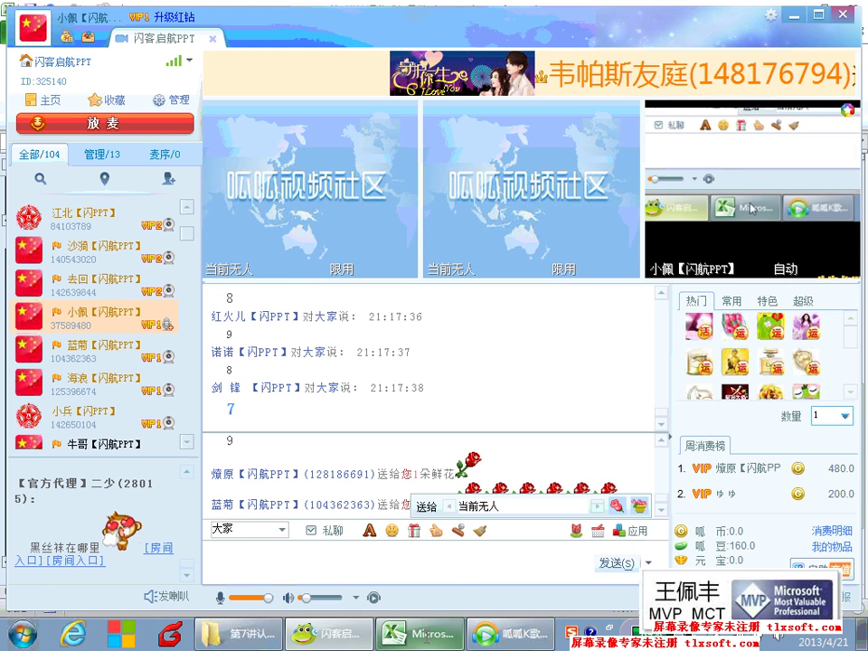
pyautogui.hotkey('alt', 'Tab')
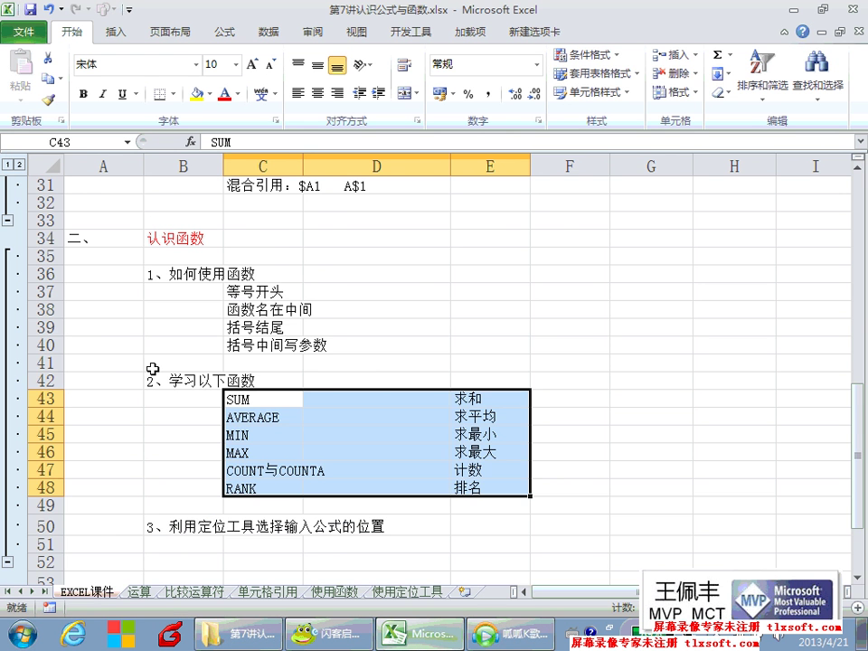
# On EXCEL课件, collapse the functions outline and expand formula basics to reach the operator list.
pyautogui.scroll(-1, 135, 380)
pyautogui.scroll(3, 122, 390)
pyautogui.scroll(3, 82, 402)
pyautogui.scroll(-1, 38, 389)
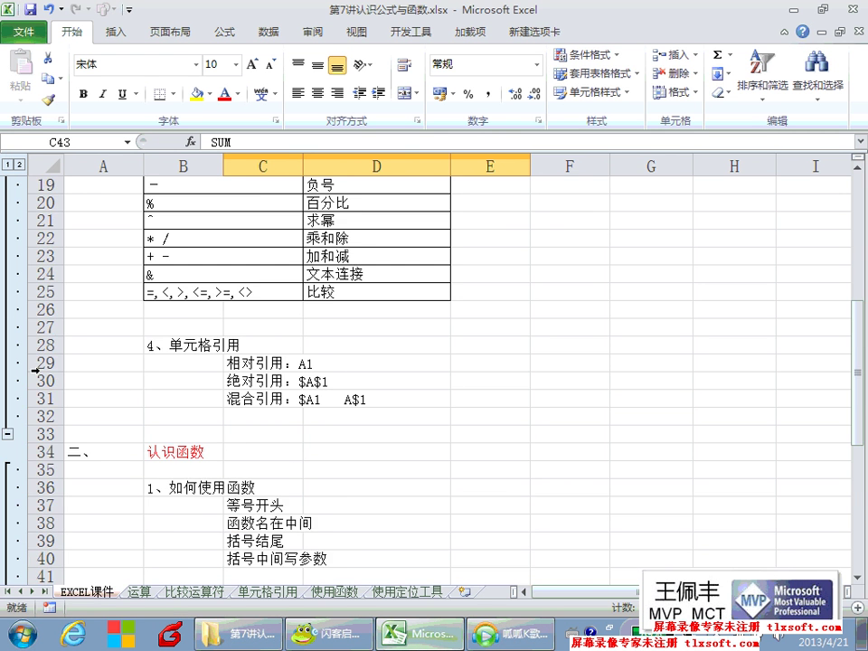
pyautogui.scroll(-5, 58, 403)
pyautogui.scroll(-1, 54, 396)
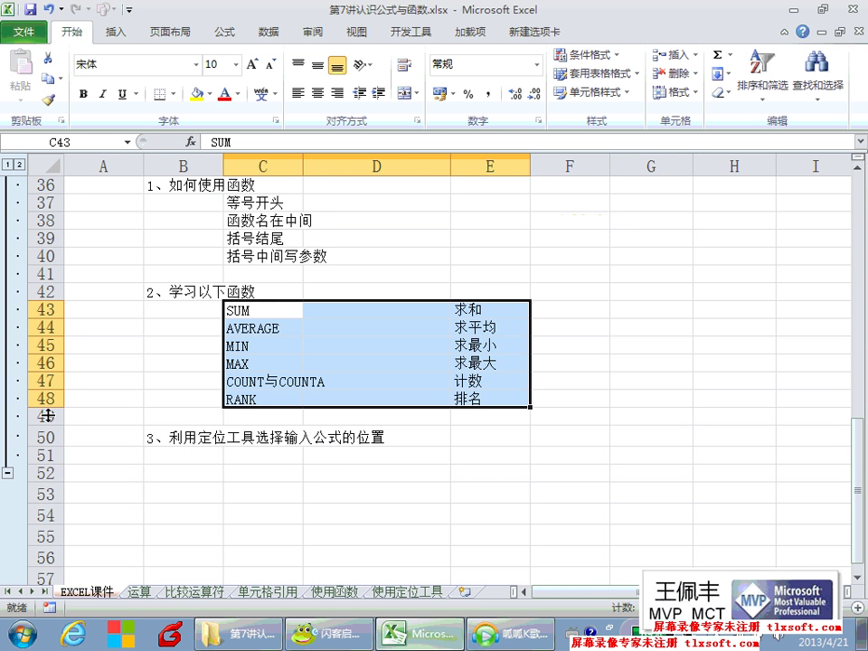
pyautogui.click(8, 472)
pyautogui.scroll(4, 63, 417)
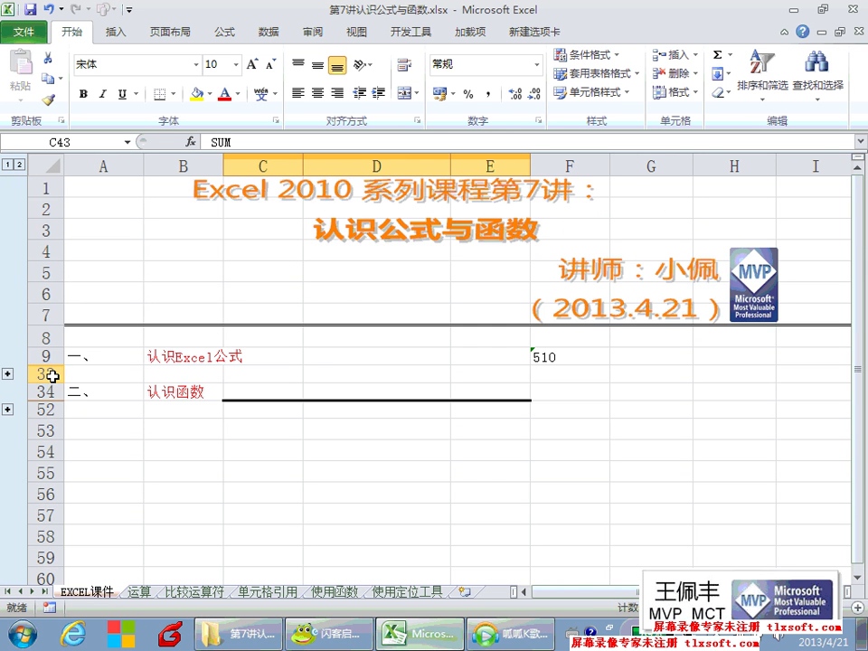
pyautogui.click(8, 373)
pyautogui.scroll(-3, 193, 381)
pyautogui.click(194, 362)
pyautogui.scroll(2, 254, 333)
pyautogui.scroll(2, 246, 373)
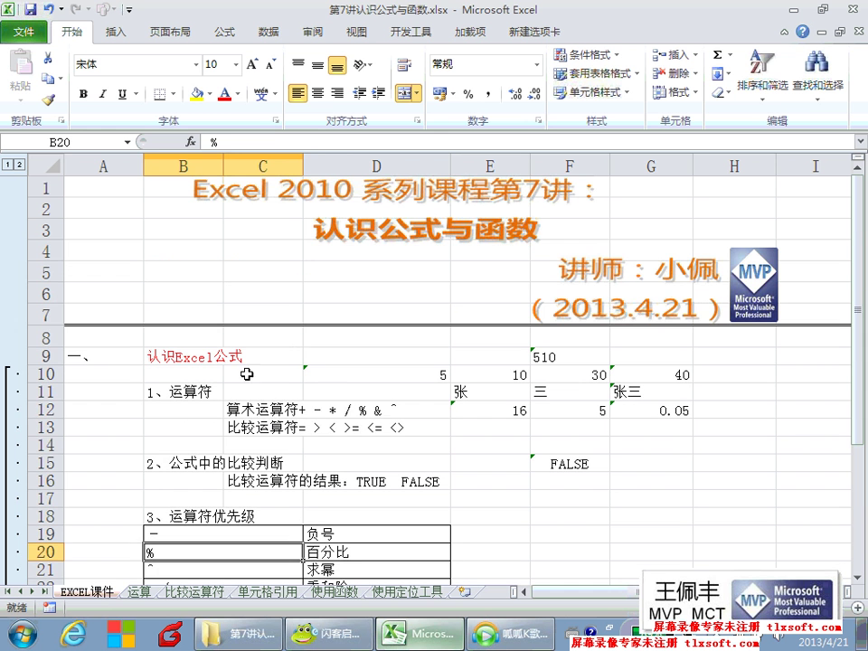
# Highlight the comparison-operator and operator-precedence notes, then open the 比较运算符 sheet.
pyautogui.moveTo(244, 410); pyautogui.dragTo(389, 427)
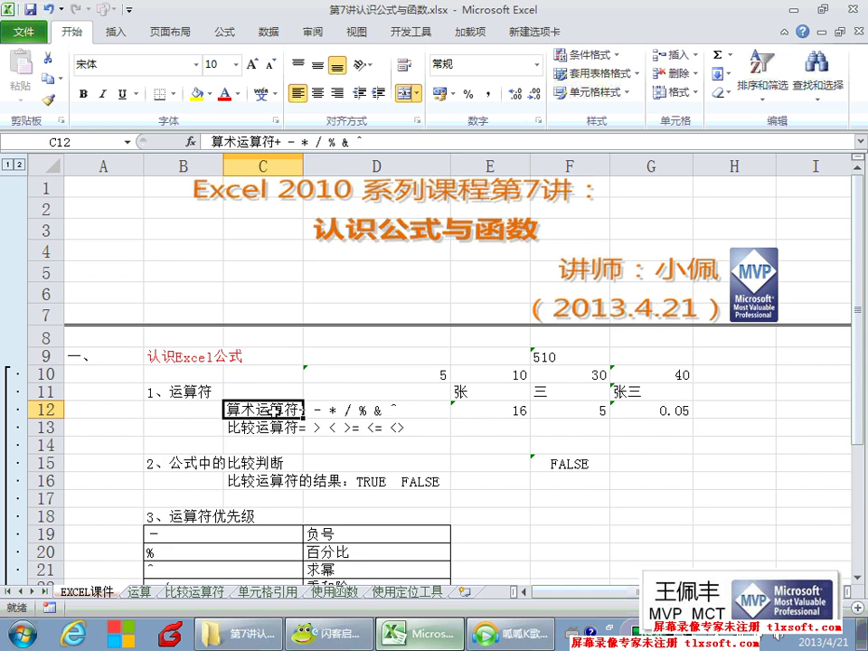
pyautogui.click(362, 427)
pyautogui.moveTo(245, 426); pyautogui.dragTo(401, 427)
pyautogui.click(374, 430)
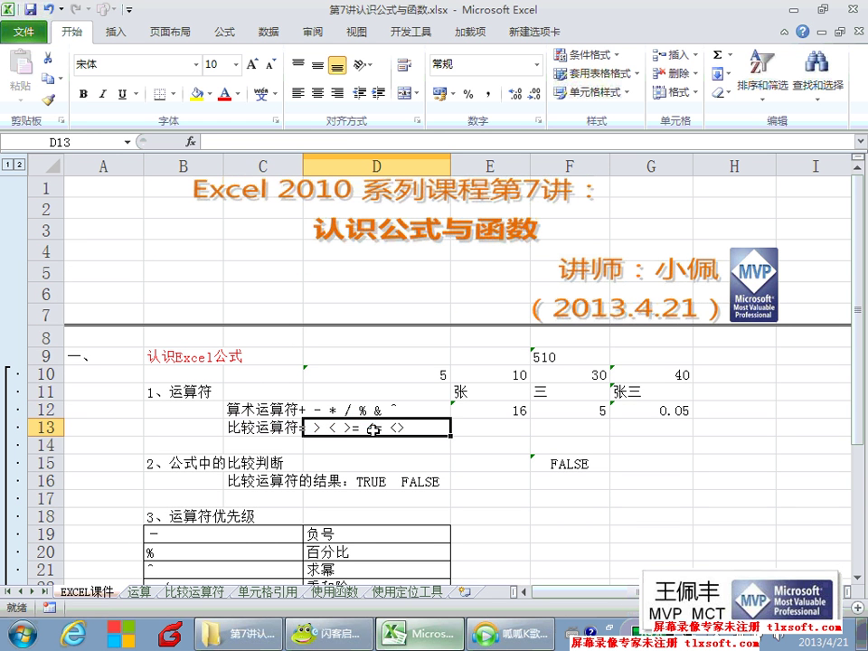
pyautogui.click(322, 444)
pyautogui.scroll(-1, 311, 450)
pyautogui.click(332, 364)
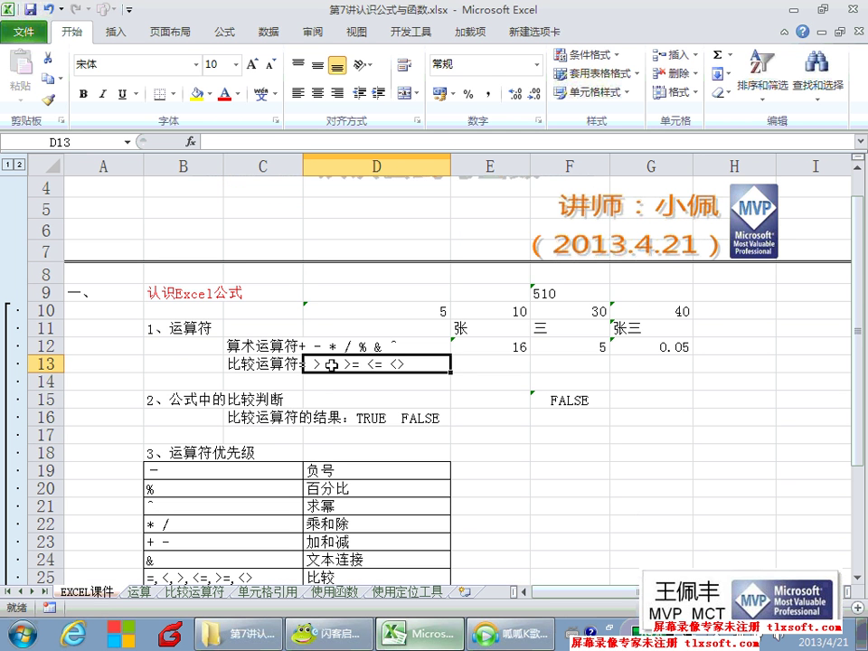
pyautogui.click(356, 420)
pyautogui.click(378, 432)
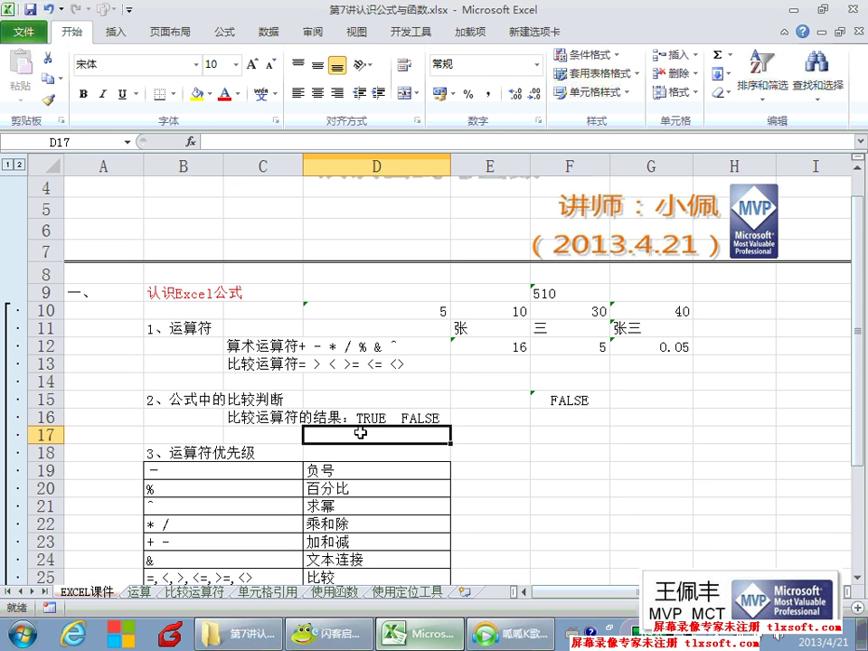
pyautogui.click(383, 416)
pyautogui.scroll(-2, 357, 410)
pyautogui.moveTo(194, 275)
pyautogui.mouseDown()
pyautogui.moveTo(435, 360)
pyautogui.moveTo(344, 295)
pyautogui.mouseUp()
pyautogui.click(196, 592)
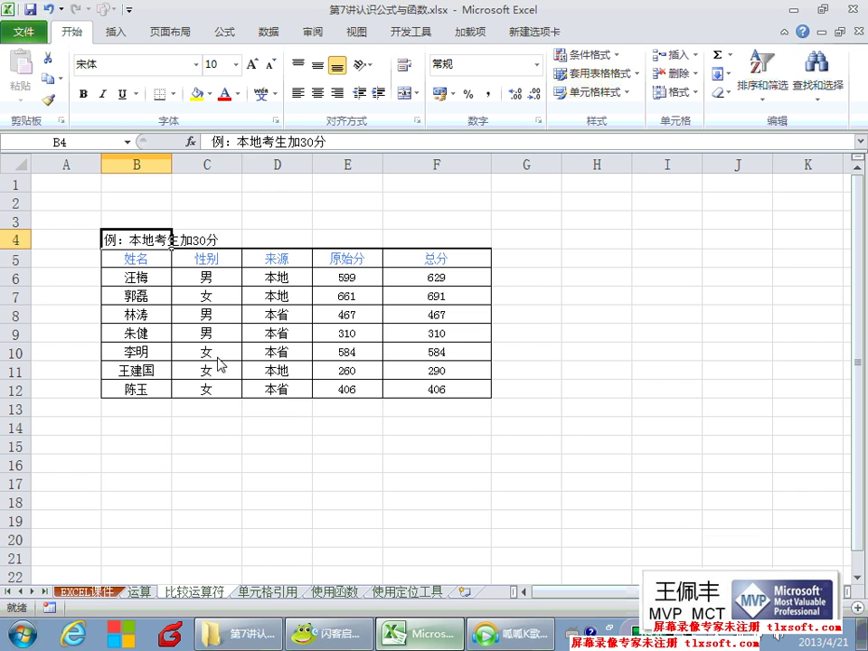
# Show the first total score's +30 bonus formula, then review EXCEL课件's absolute-reference example.
pyautogui.click(421, 277)
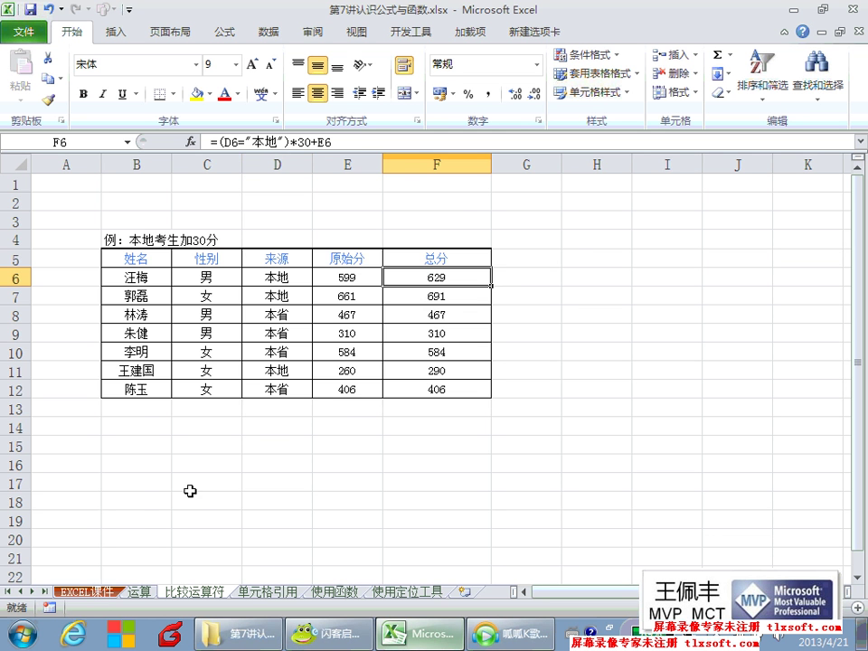
pyautogui.click(127, 585)
pyautogui.scroll(-2, 283, 407)
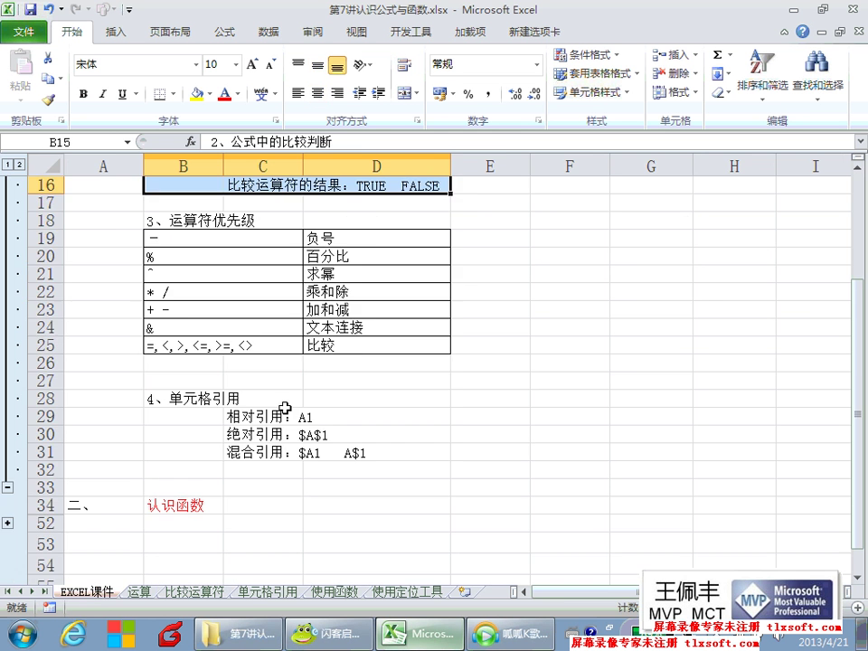
pyautogui.moveTo(288, 417)
pyautogui.mouseDown()
pyautogui.moveTo(309, 435)
pyautogui.moveTo(378, 459)
pyautogui.mouseUp()
pyautogui.click(328, 435)
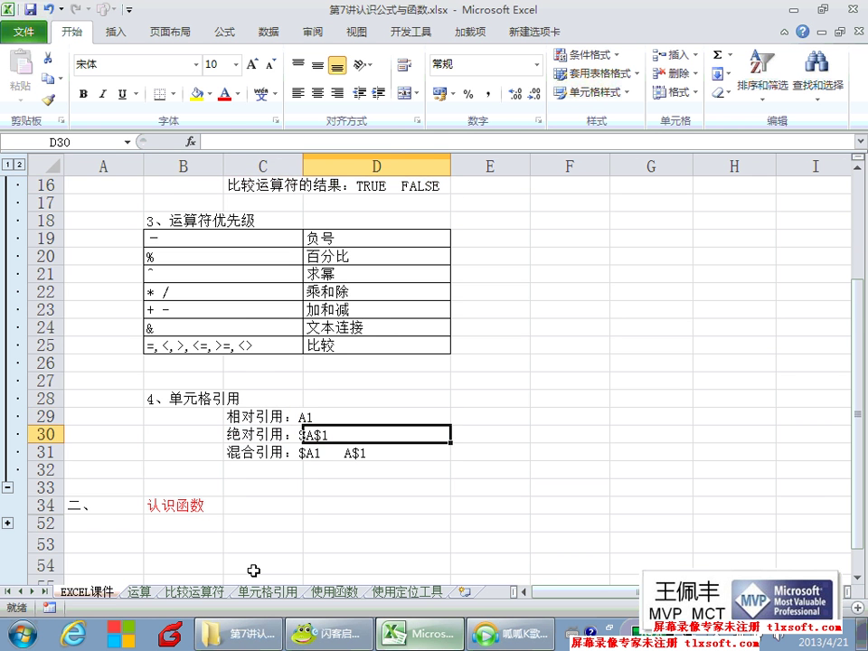
# Switch to the 单元格引用 sheet after briefly viewing the 使用函数 and 使用定位工具 sheets.
pyautogui.click(287, 591)
pyautogui.click(327, 591)
pyautogui.click(407, 592)
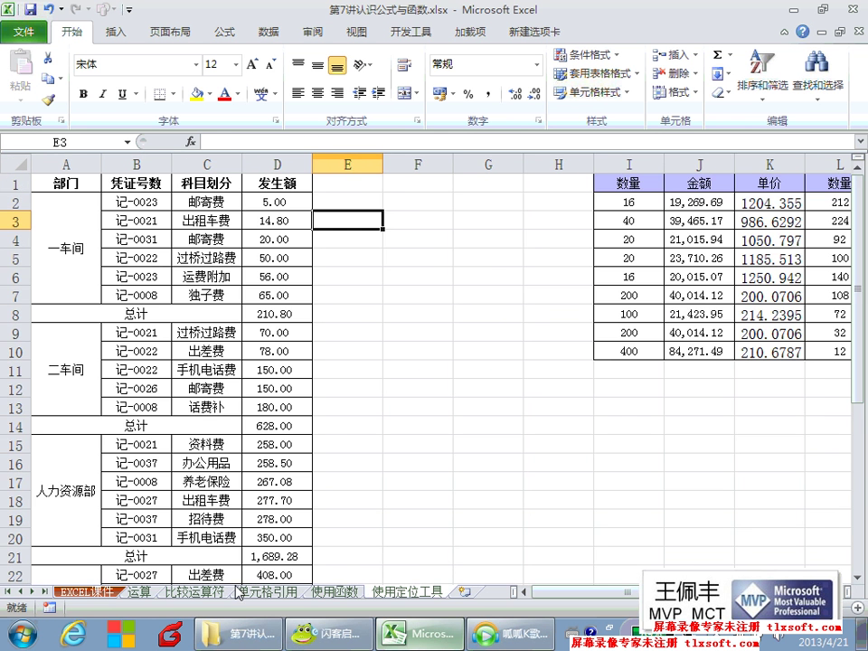
pyautogui.click(267, 591)
# Mark several blocks of the empty 九九乘法表 grid, ending on the 2×2 product cell.
pyautogui.click(221, 405)
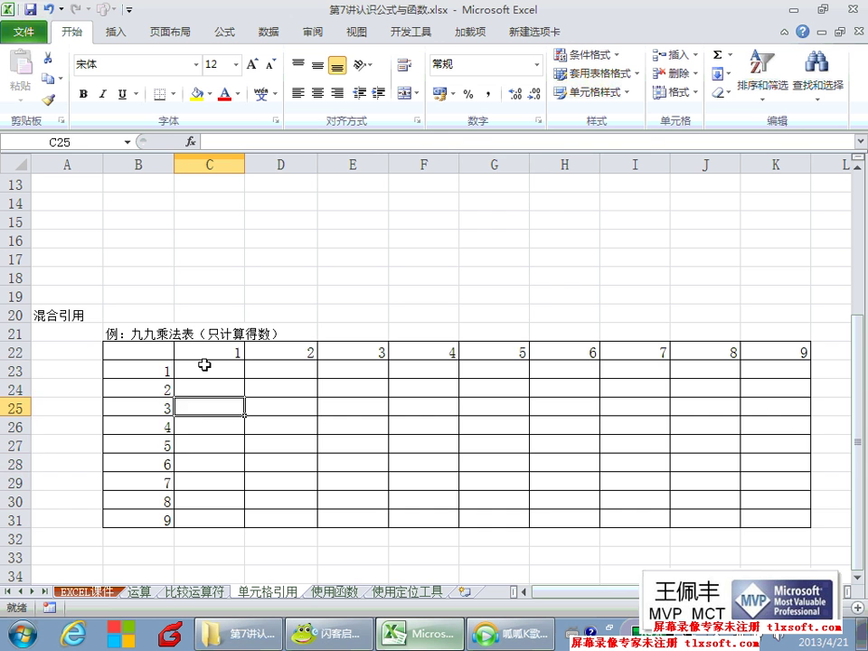
pyautogui.moveTo(203, 366); pyautogui.dragTo(508, 496)
pyautogui.click(287, 420)
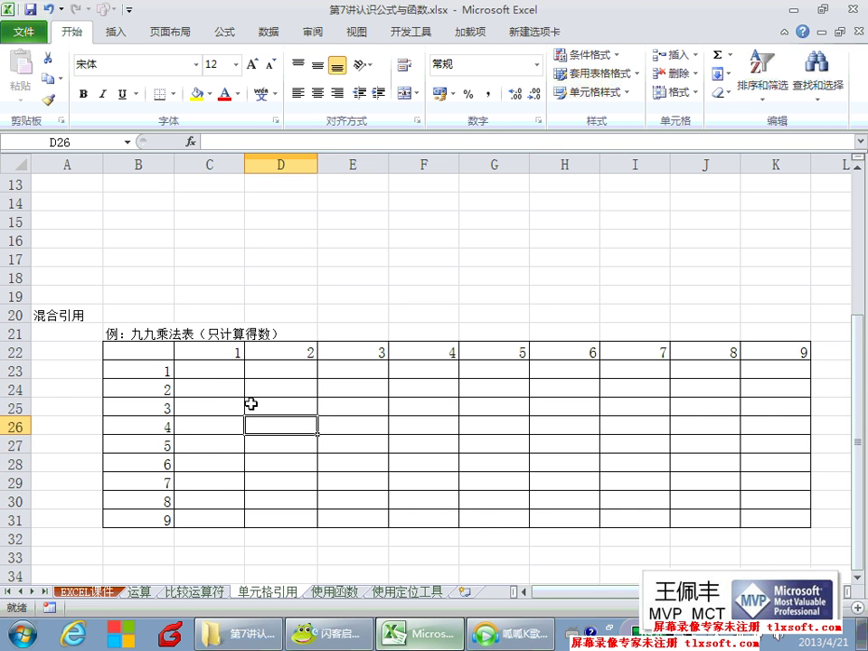
pyautogui.moveTo(227, 375); pyautogui.dragTo(420, 512)
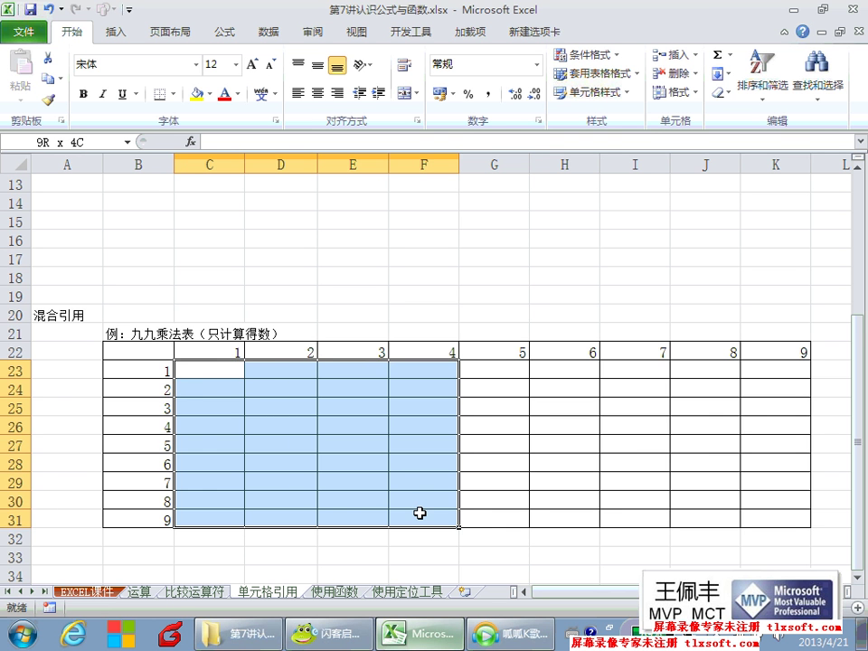
pyautogui.click(280, 425)
pyautogui.moveTo(217, 369)
pyautogui.mouseDown()
pyautogui.moveTo(353, 438)
pyautogui.moveTo(390, 434)
pyautogui.mouseUp()
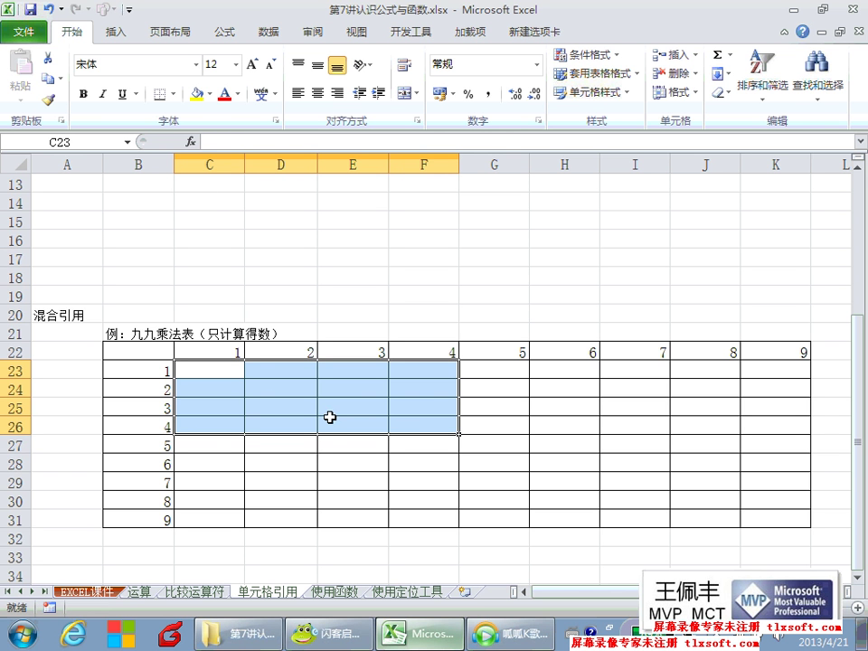
pyautogui.click(290, 412)
pyautogui.click(257, 395)
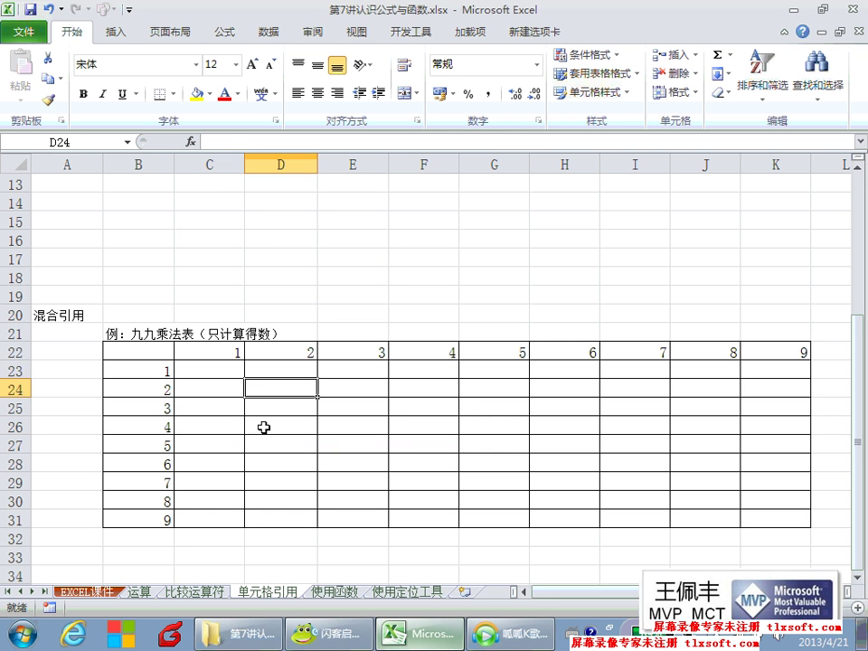
pyautogui.scroll(3, 231, 358)
# Inspect the E8 stock formula and its relative E7 reference, leaving it unchanged.
pyautogui.scroll(1, 341, 345)
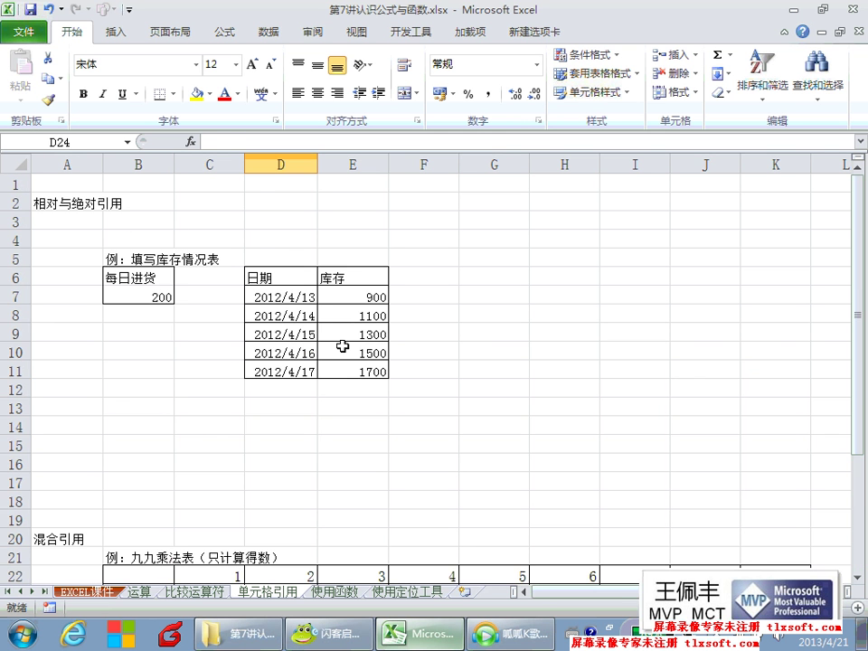
pyautogui.click(351, 292)
pyautogui.click(335, 314)
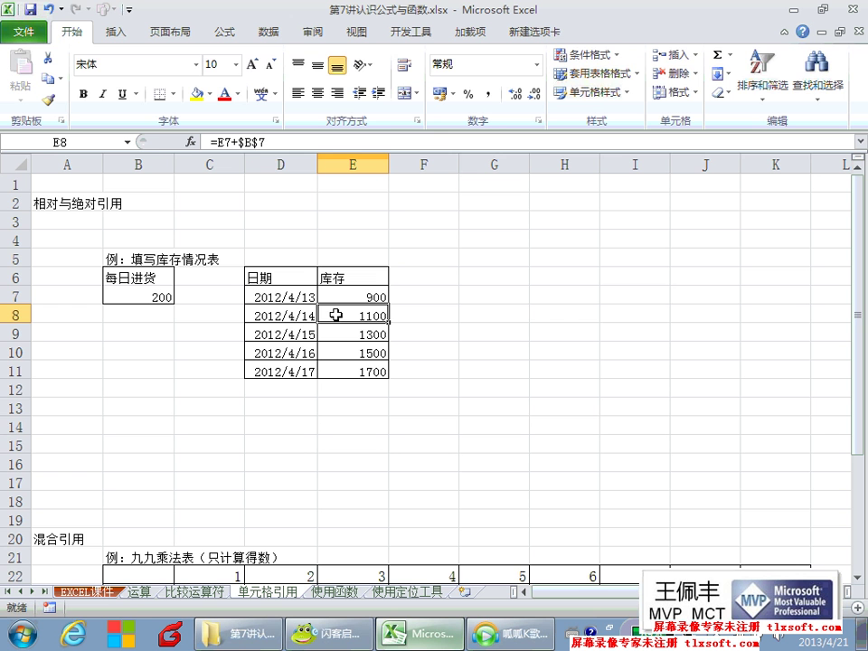
pyautogui.click(220, 142)
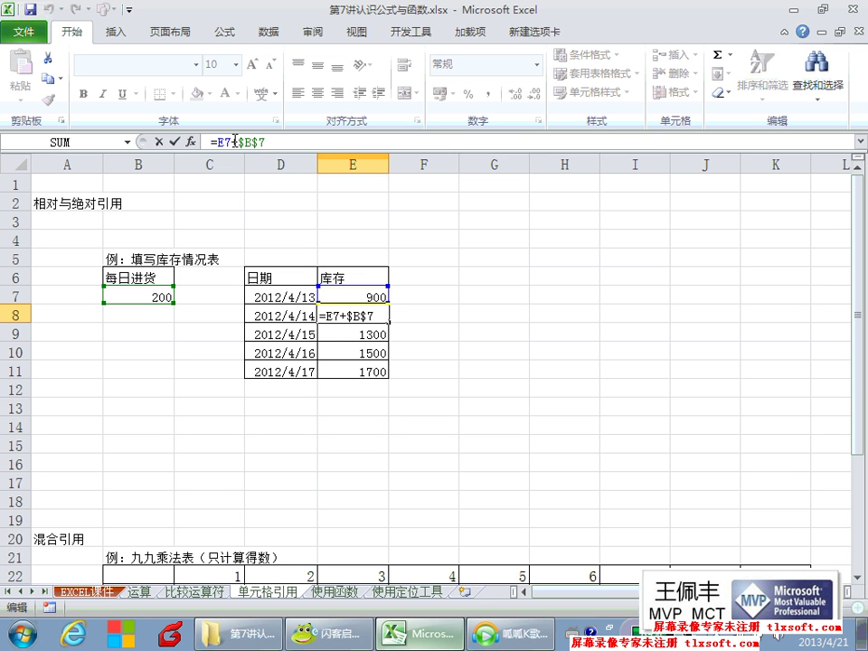
pyautogui.doubleClick(224, 142)
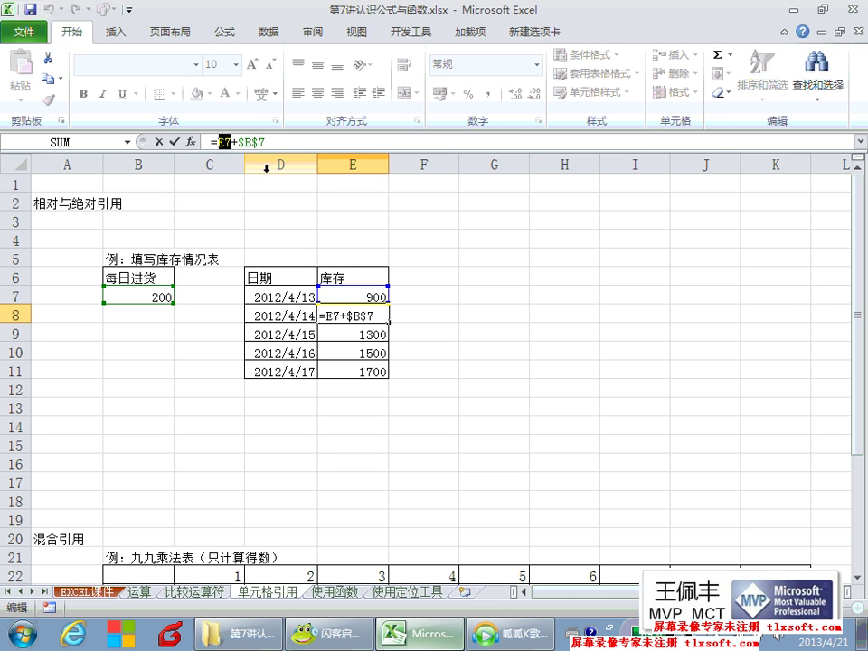
pyautogui.press('Escape')
pyautogui.click(351, 222)
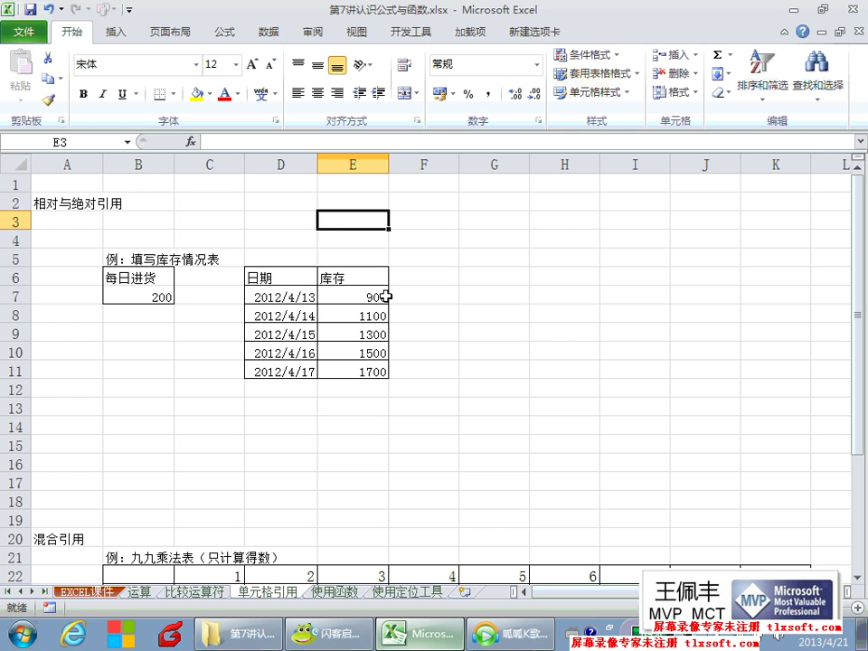
pyautogui.click(374, 240)
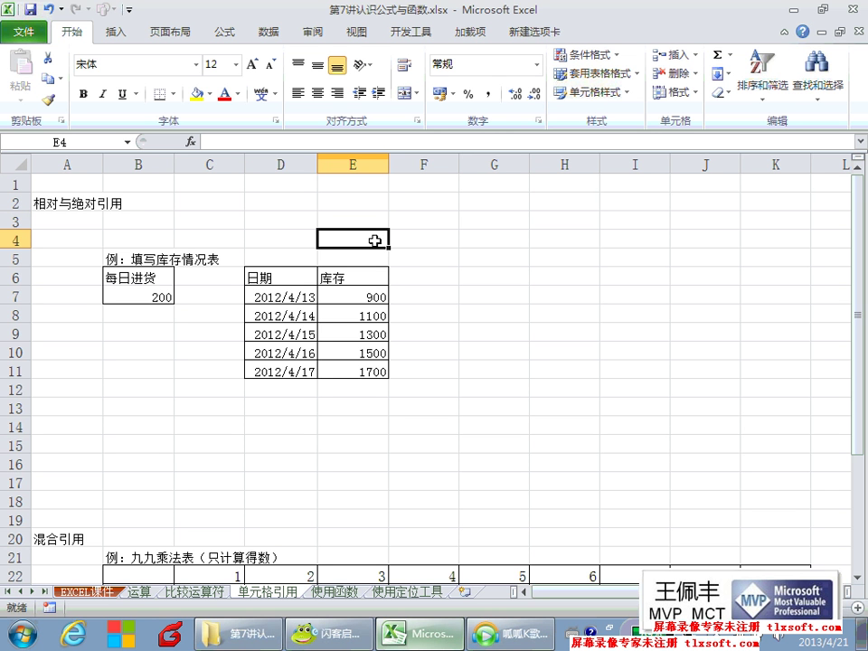
# Review the 使用函数 and 使用定位工具 sheets, then bring the chat room window forward.
pyautogui.click(337, 592)
pyautogui.click(237, 393)
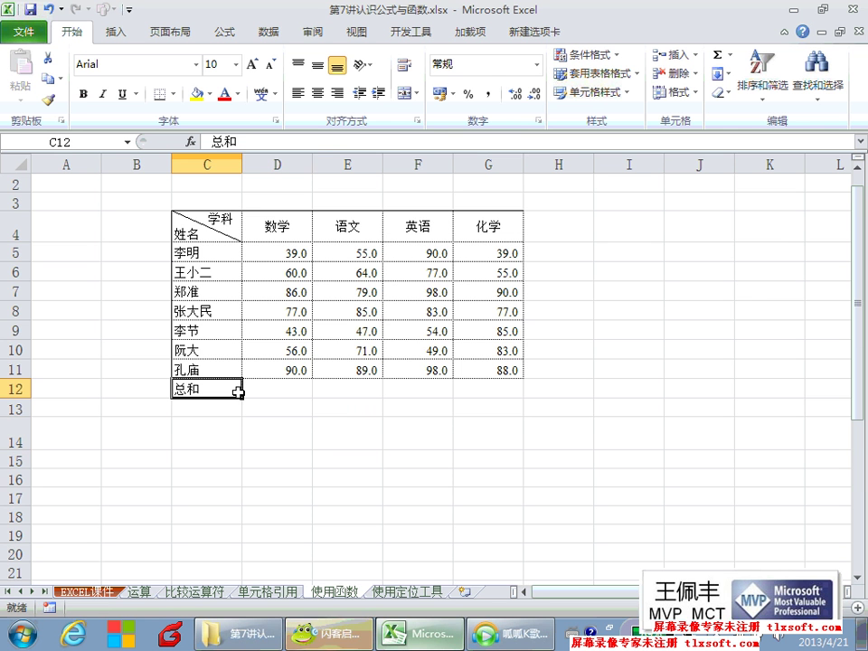
pyautogui.click(244, 402)
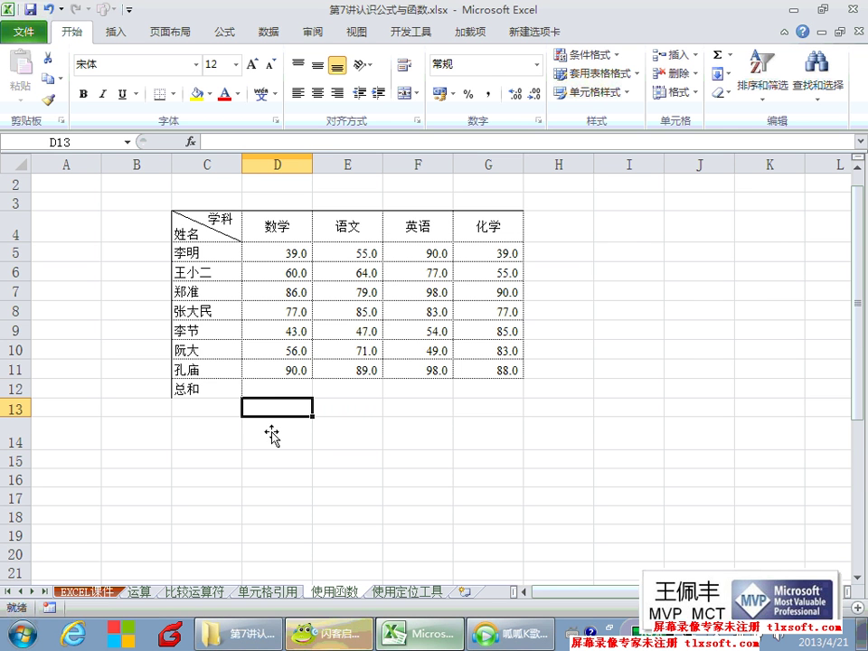
pyautogui.click(412, 592)
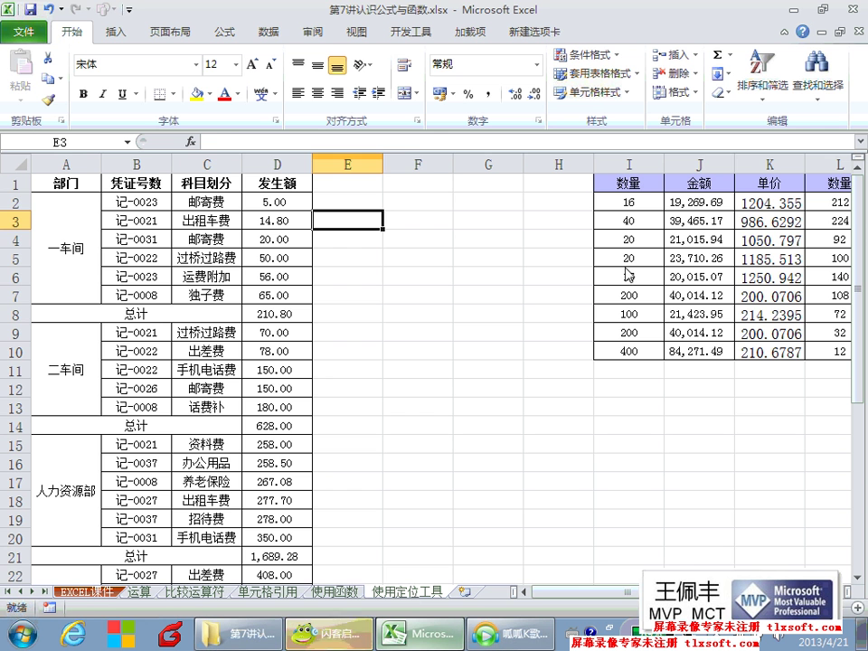
pyautogui.click(667, 239)
pyautogui.click(278, 268)
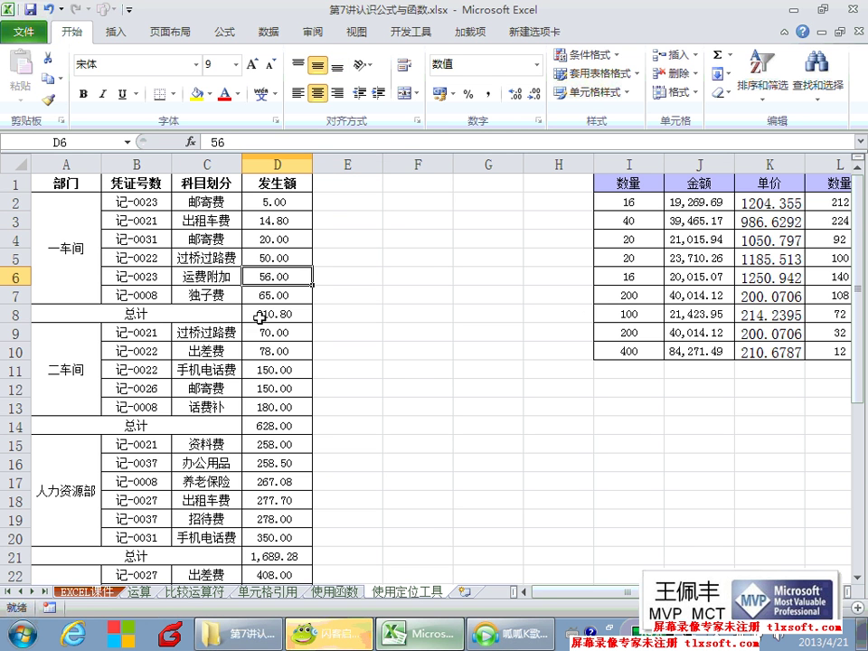
pyautogui.click(330, 630)
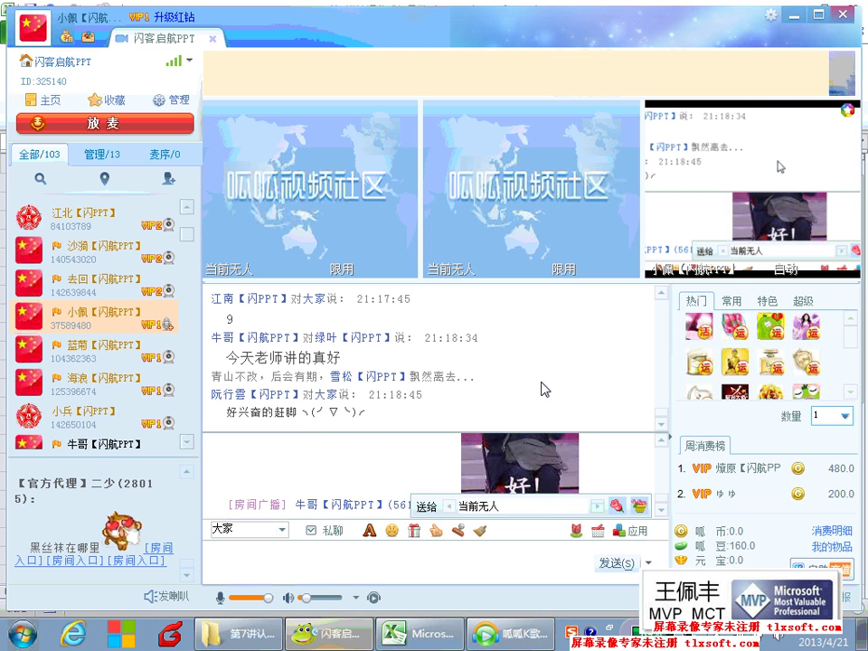